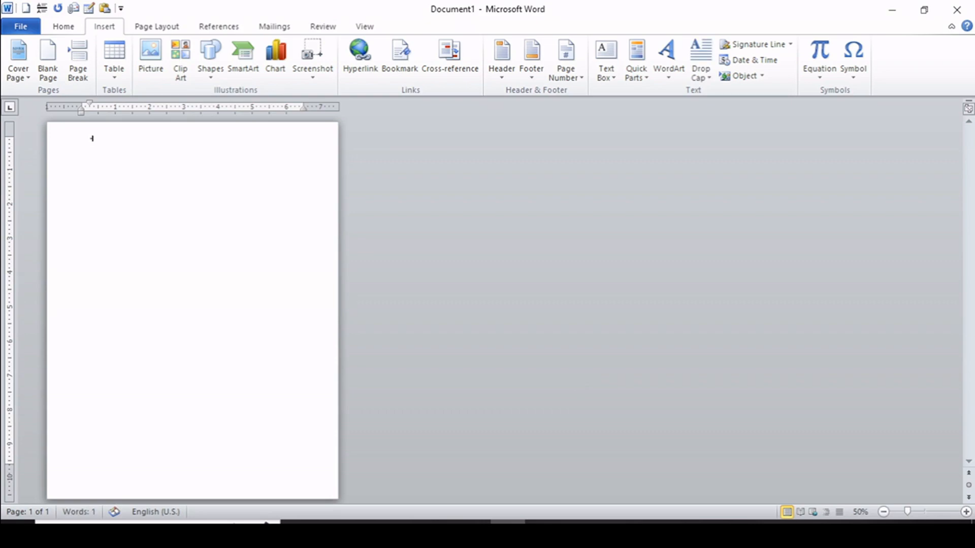
Fill the document with 15 paragraphs of sample text using =rand(15)
type("rand(15)")
key("Return")
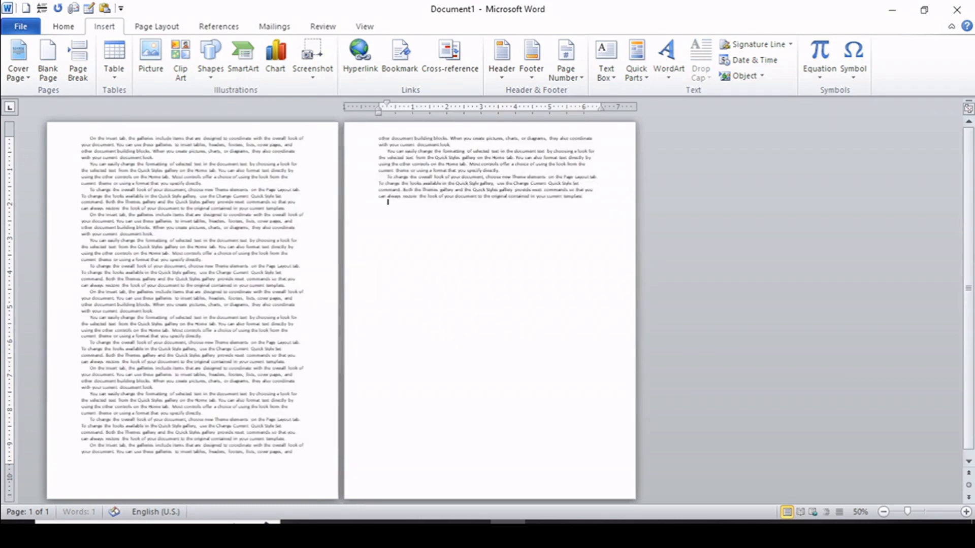
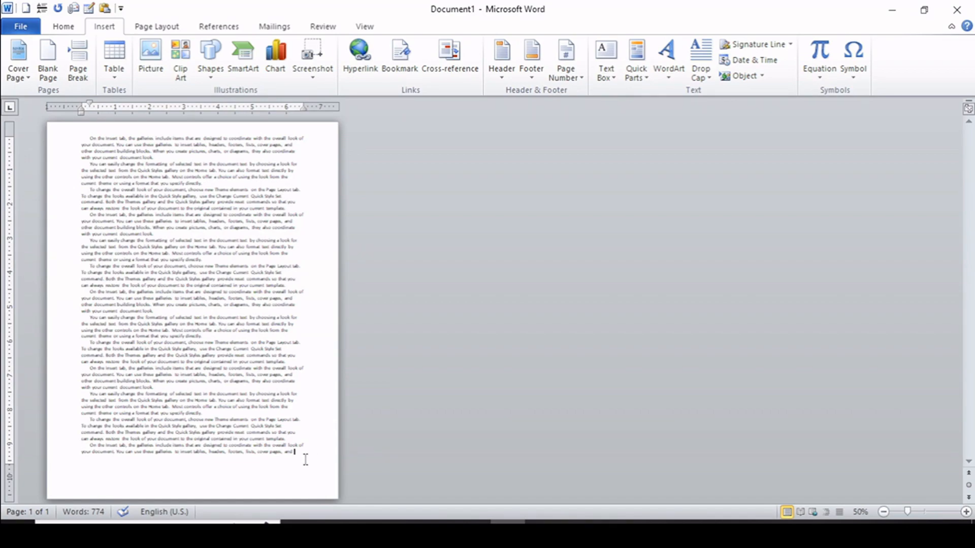
Insert four blank pages after the sample text and undo all but the first
left_click(56, 73)
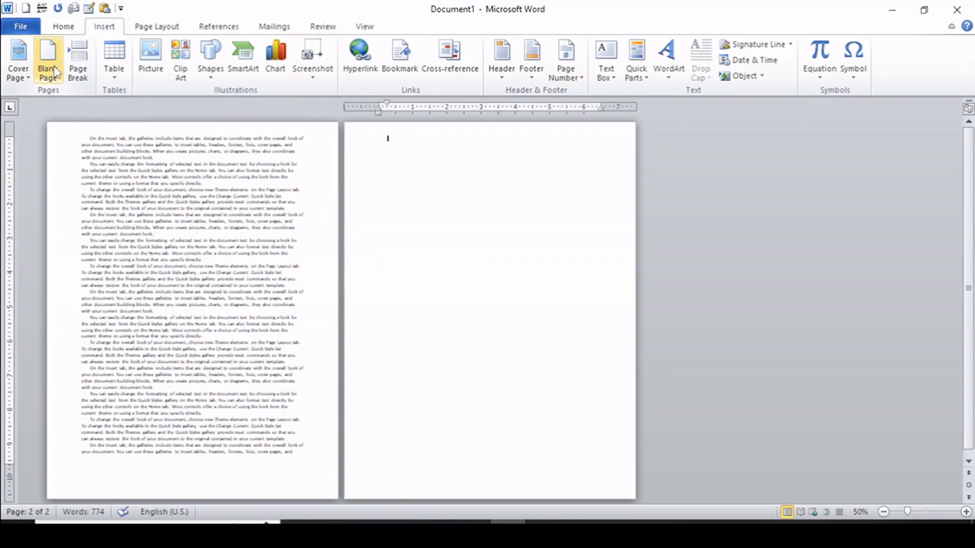
left_click(55, 73)
left_click(56, 73)
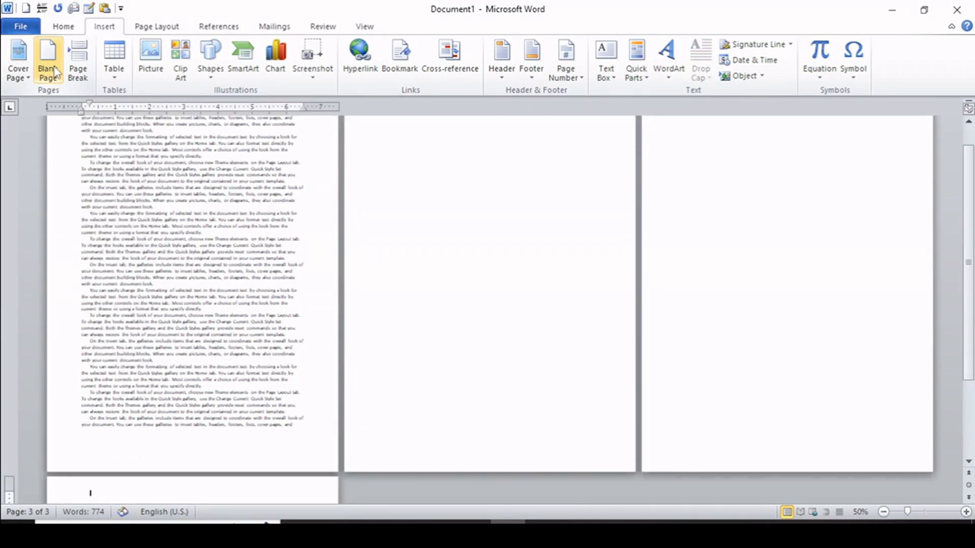
left_click(56, 72)
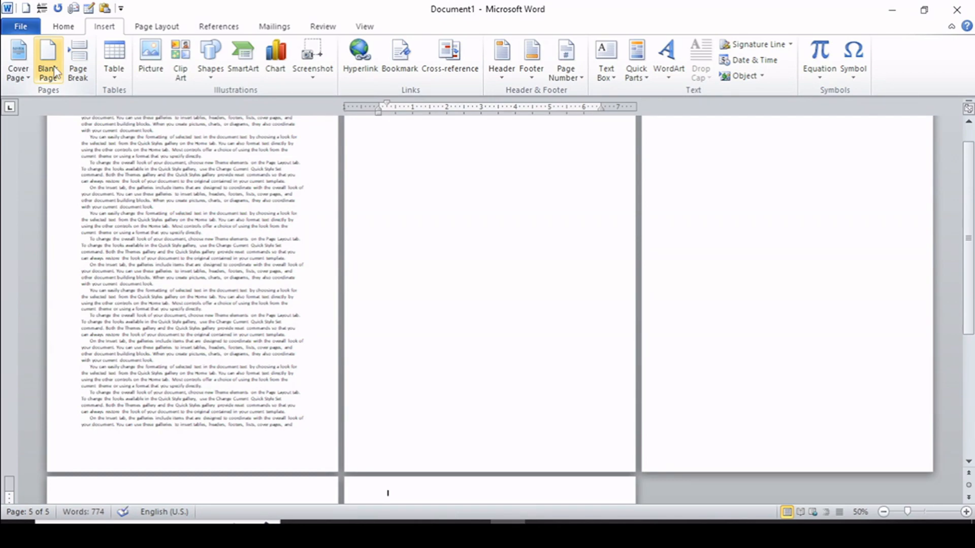
key("ctrl+z")
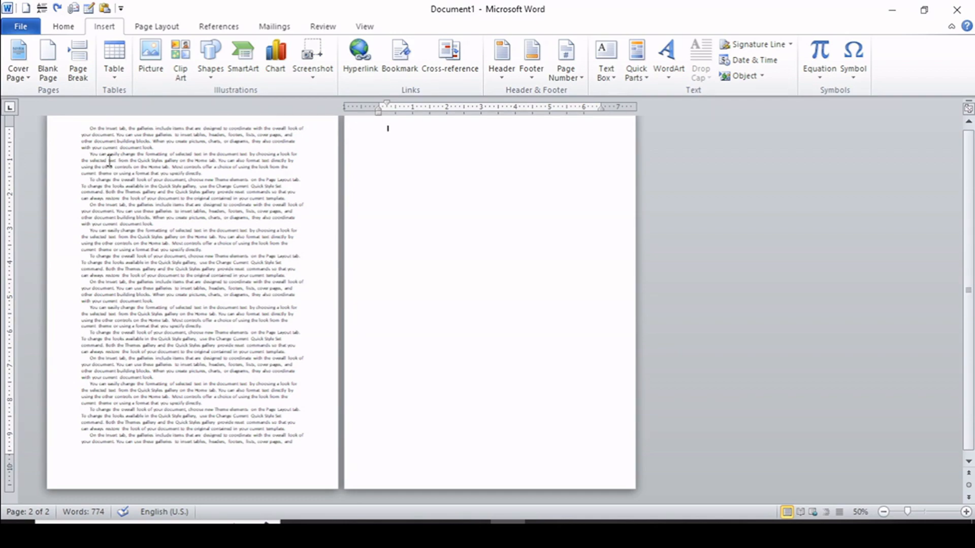
Insert three blank pages before the first paragraph of the sample text and undo all three insertions
left_click(89, 128)
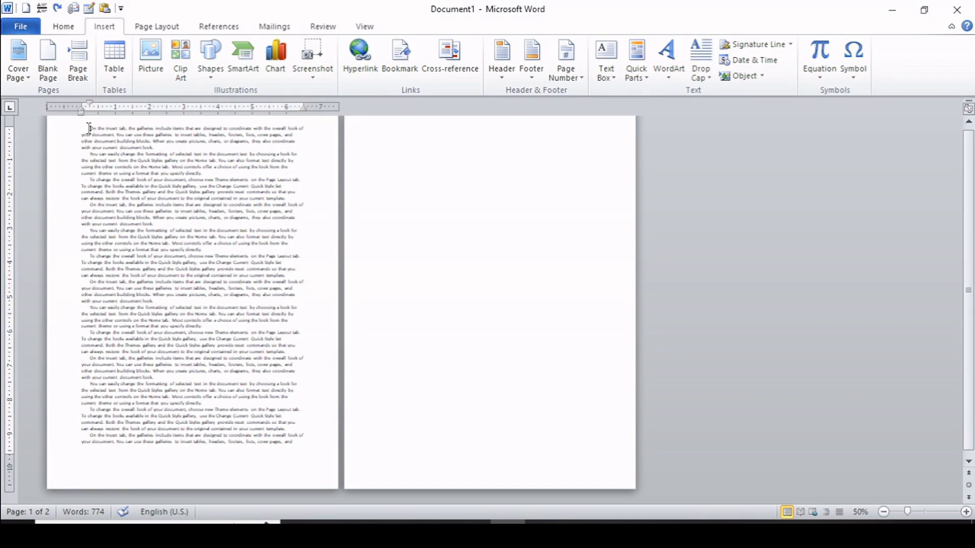
left_click(46, 61)
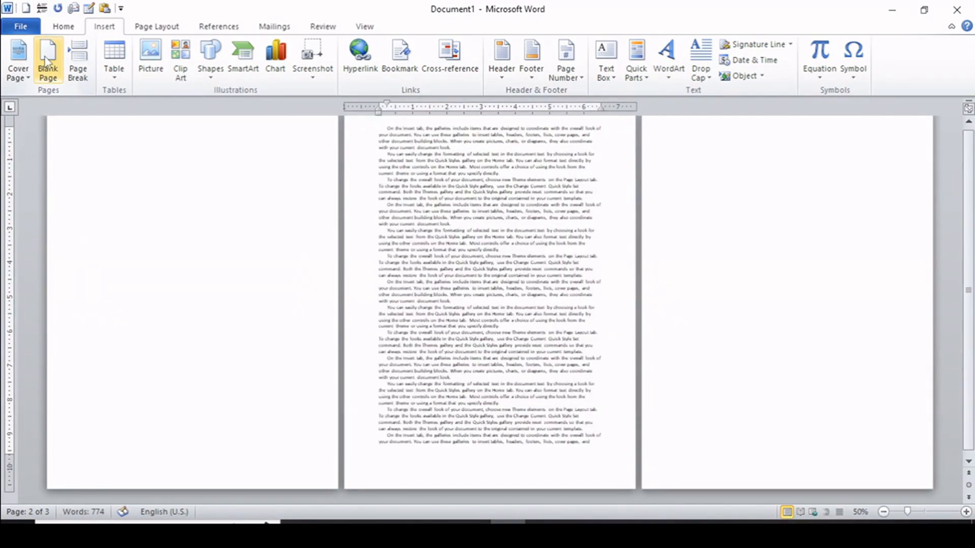
left_click(45, 61)
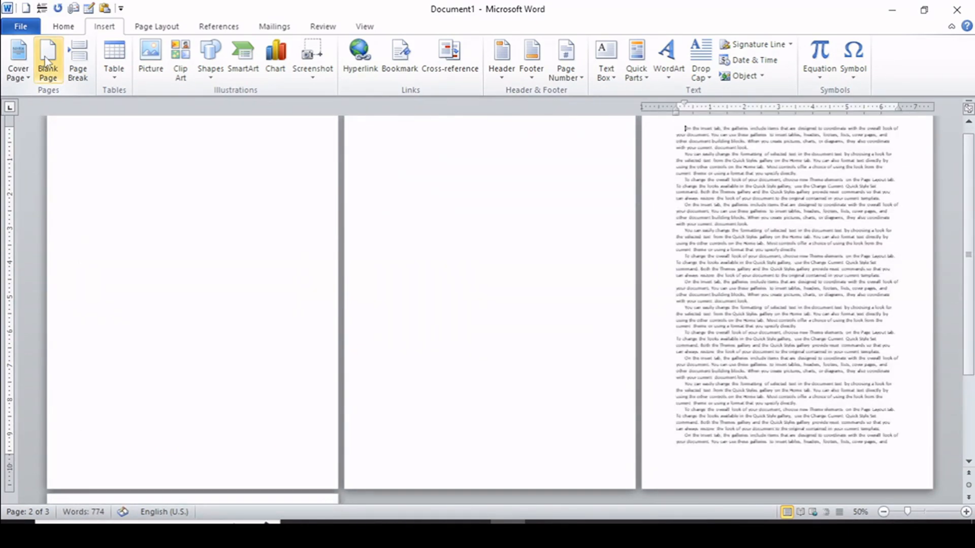
left_click(45, 61)
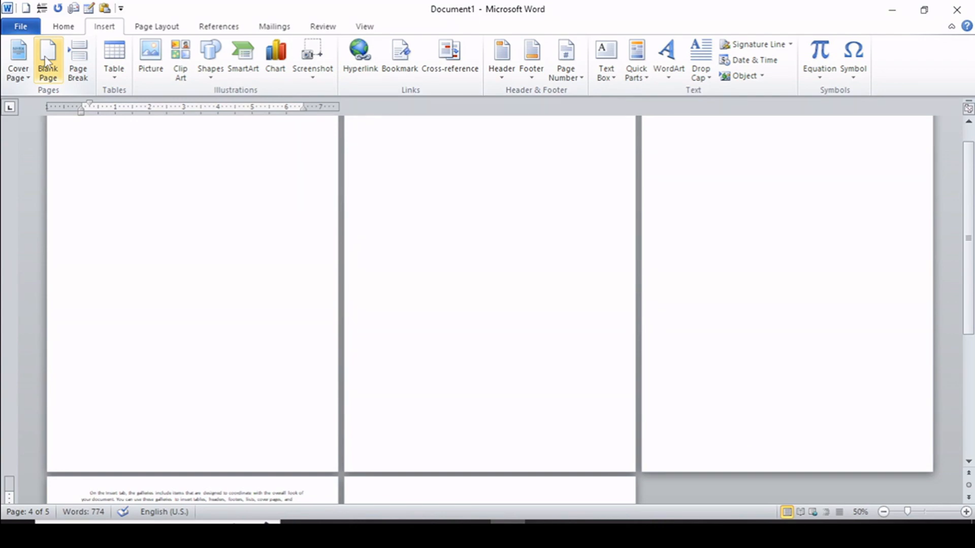
key("ctrl+z")
key("ctrl+z")
key("ctrl+z")
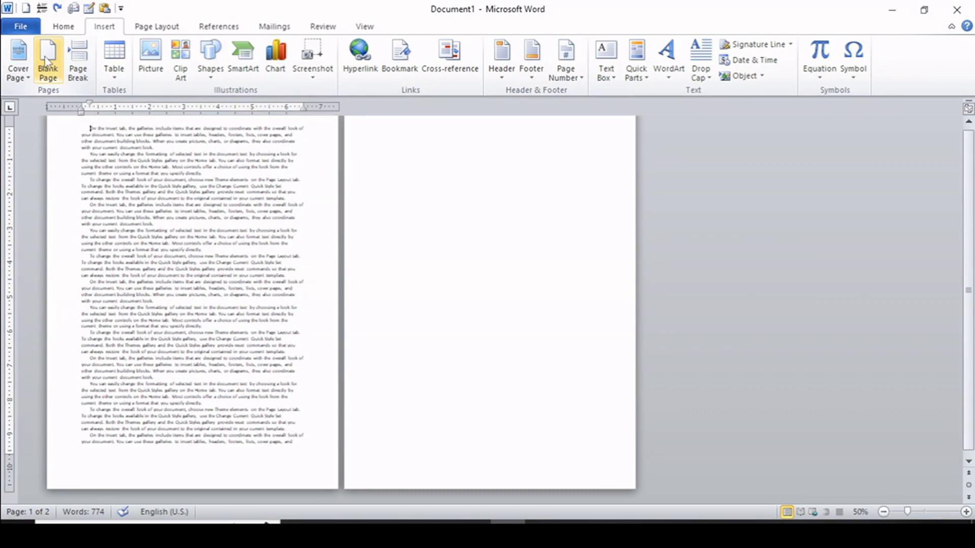
Insert one blank page before the sample text and page breaks after its last line, undoing the surplus breaks
left_click(46, 63)
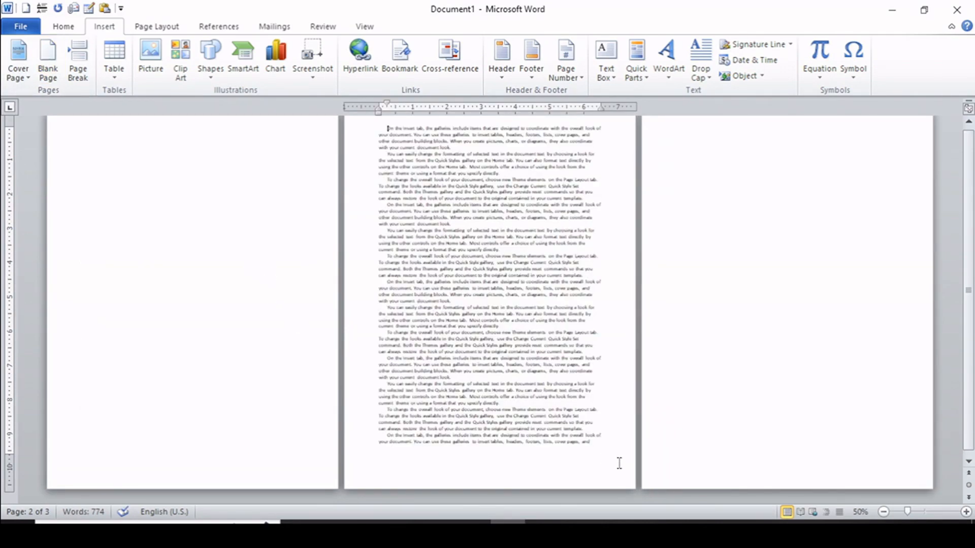
left_click(600, 447)
key("ctrl+Return")
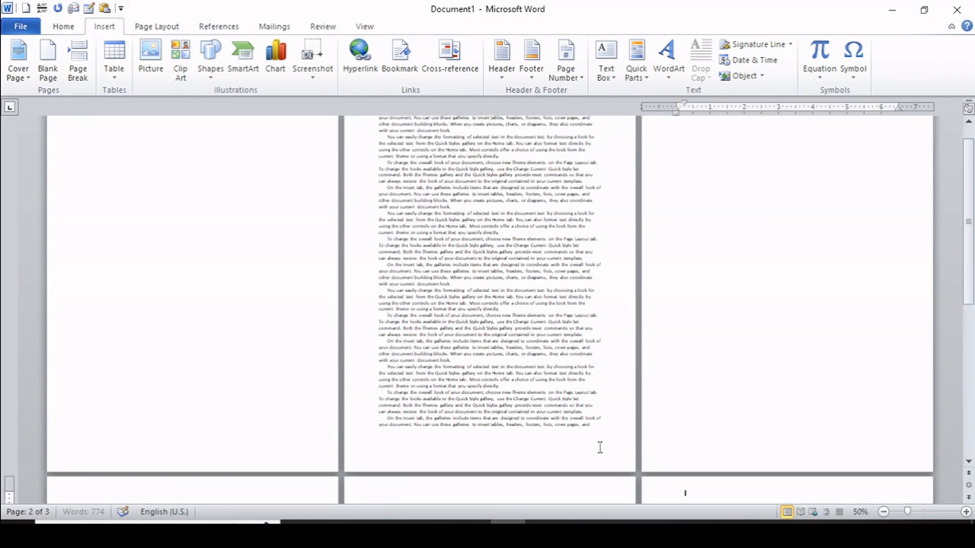
key("ctrl+Return")
key("ctrl+z")
key("ctrl+z")
key("ctrl+z")
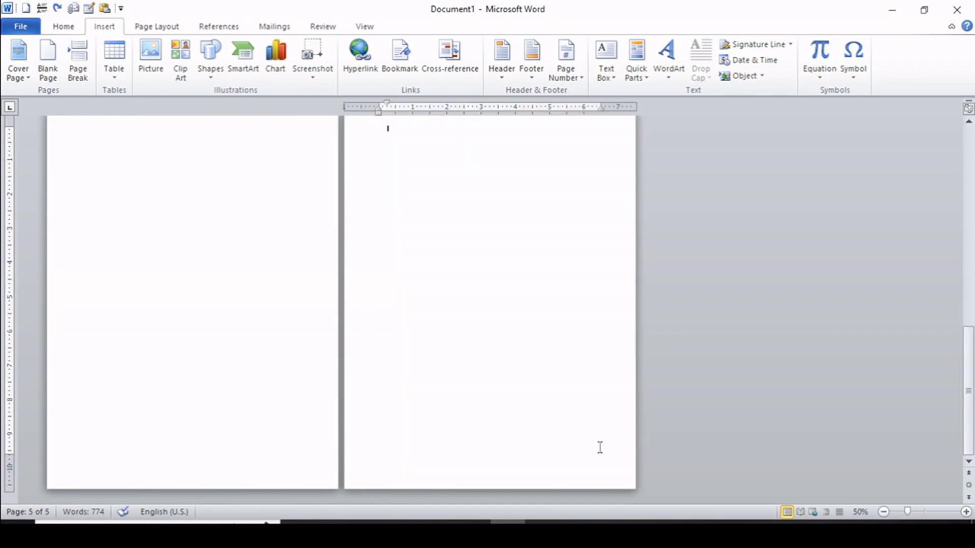
key("ctrl+Return")
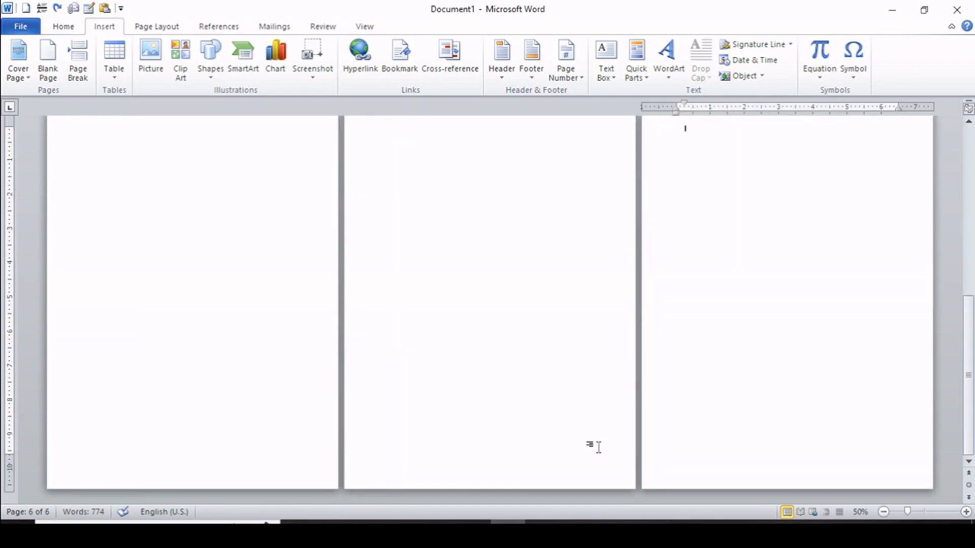
Delete the entire document content and generate 20 paragraphs of sample text using =rand(20)
key("ctrl+a")
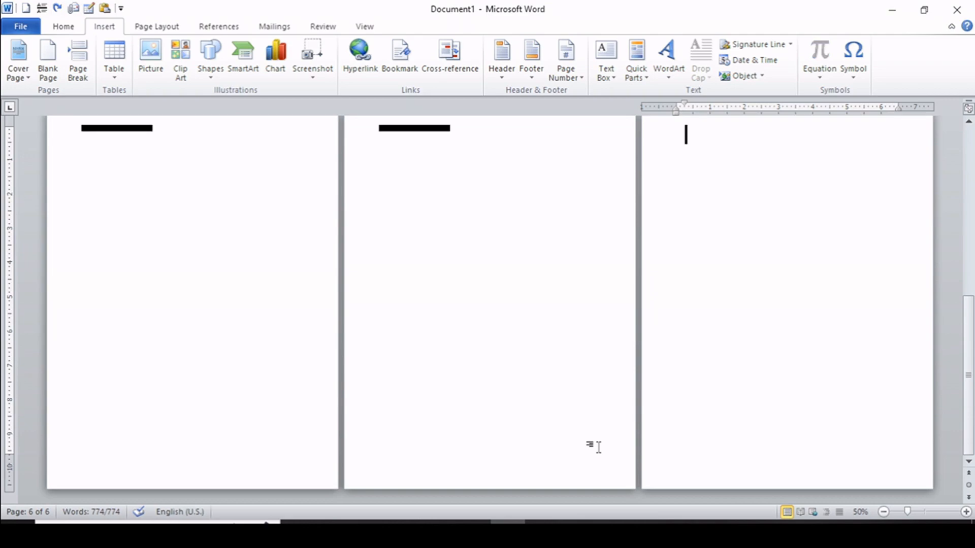
key("Delete")
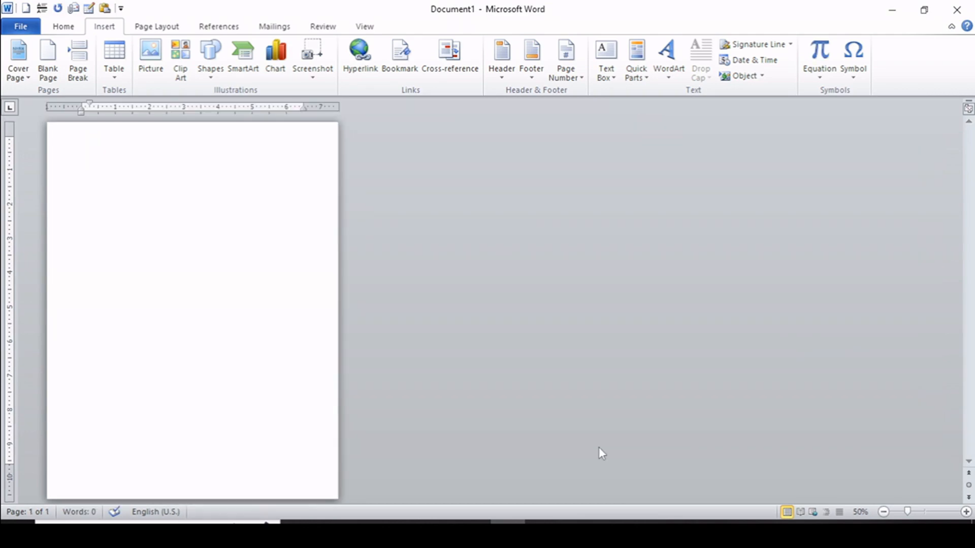
type("=rand")
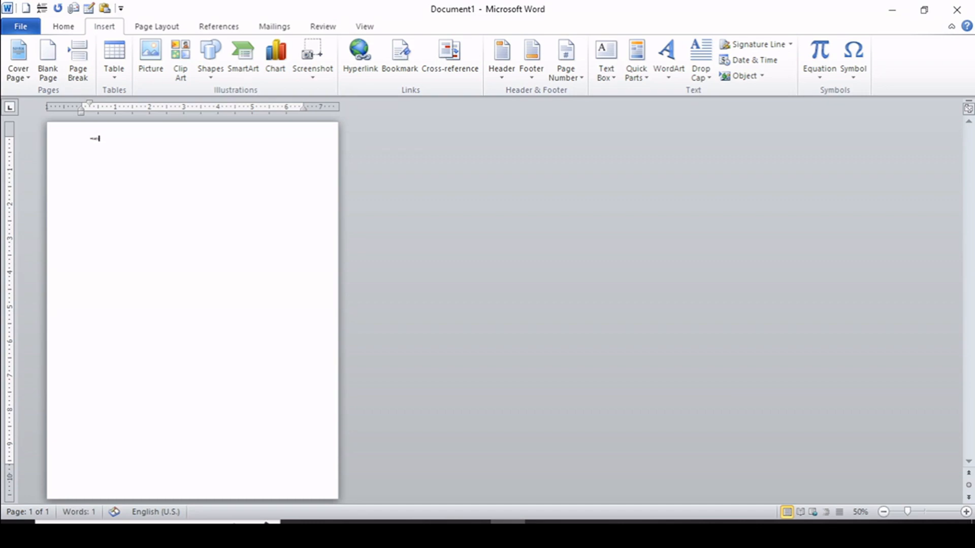
type("()")
key("Return")
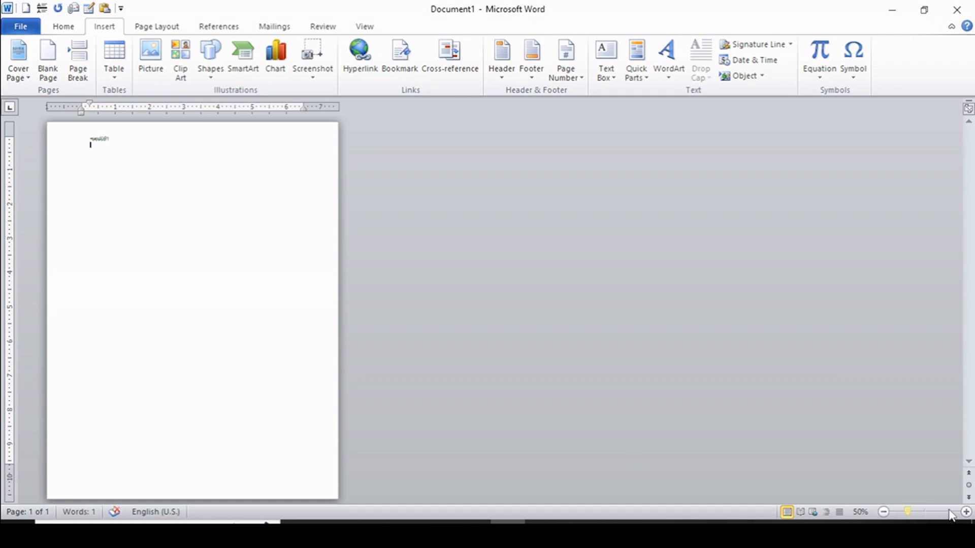
left_click(964, 513)
left_click(965, 513)
left_click(965, 513)
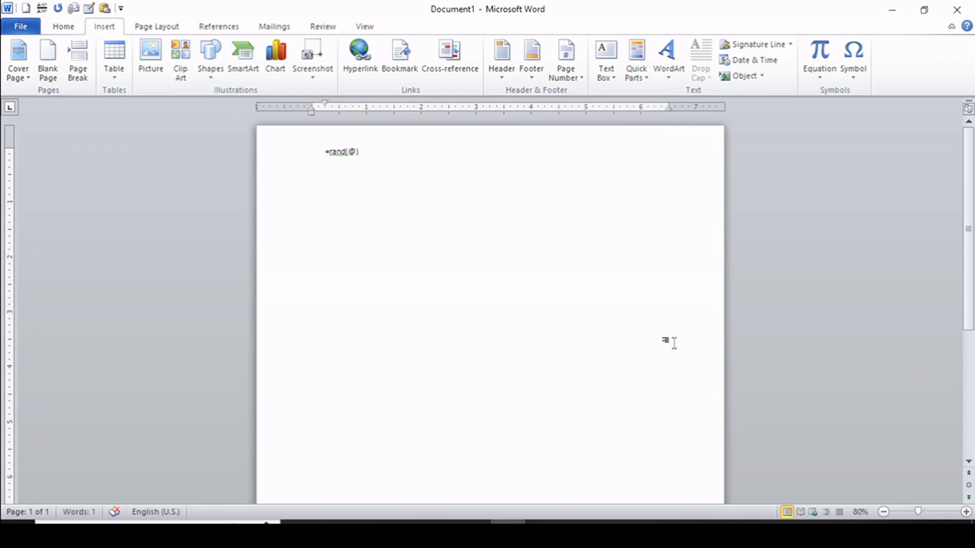
left_click(373, 156)
key("BackSpace")
key("BackSpace")
type("20")
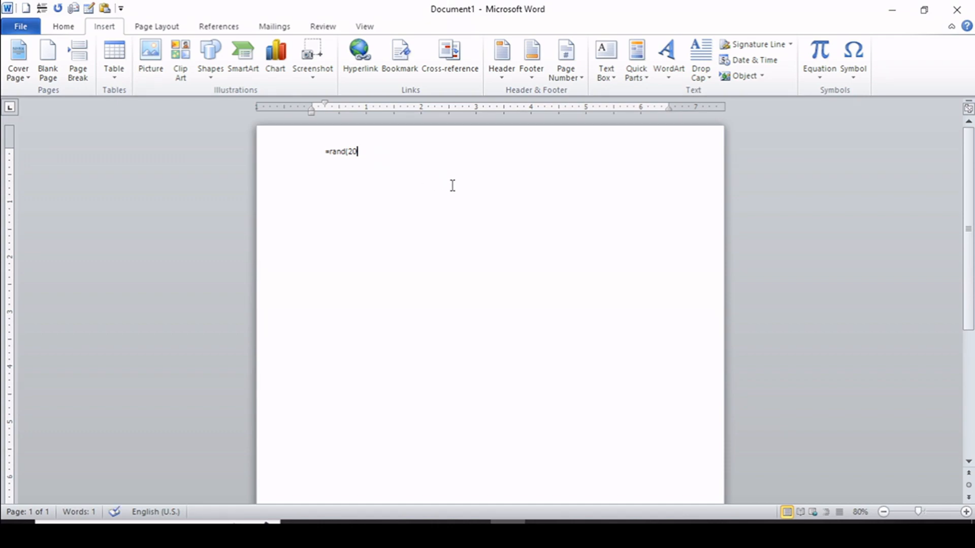
type(")")
key("Return")
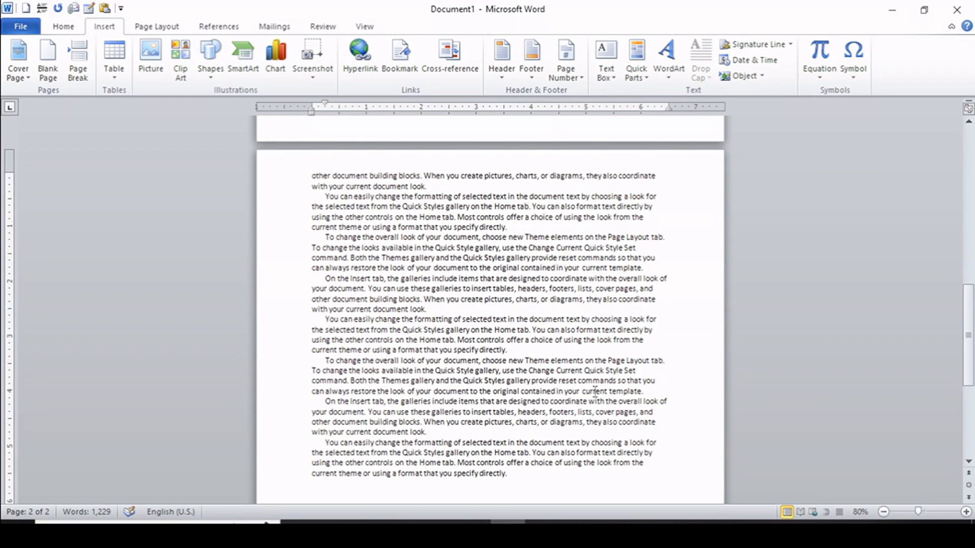
Insert a page break after the seventh paragraph on the first page
left_click_drag(968, 335, 937, 220)
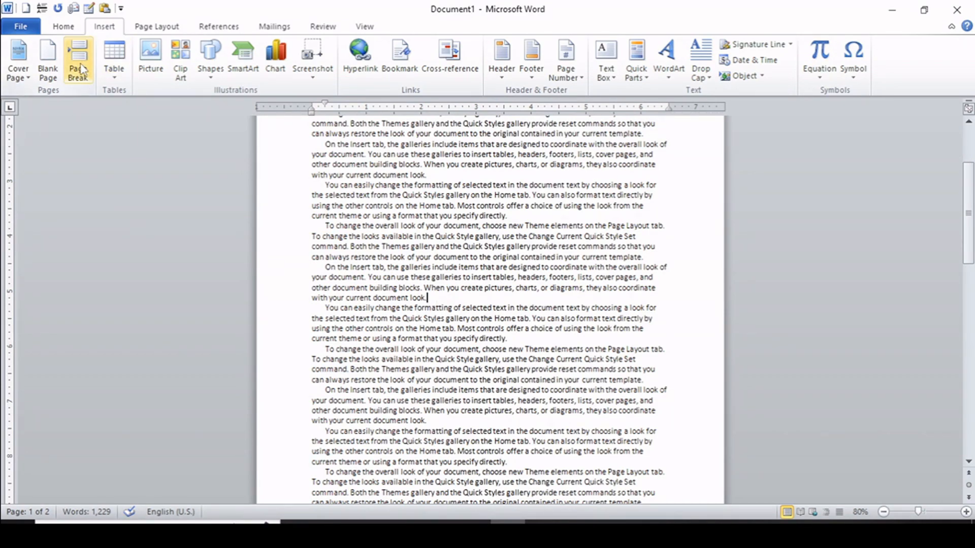
left_click(429, 298)
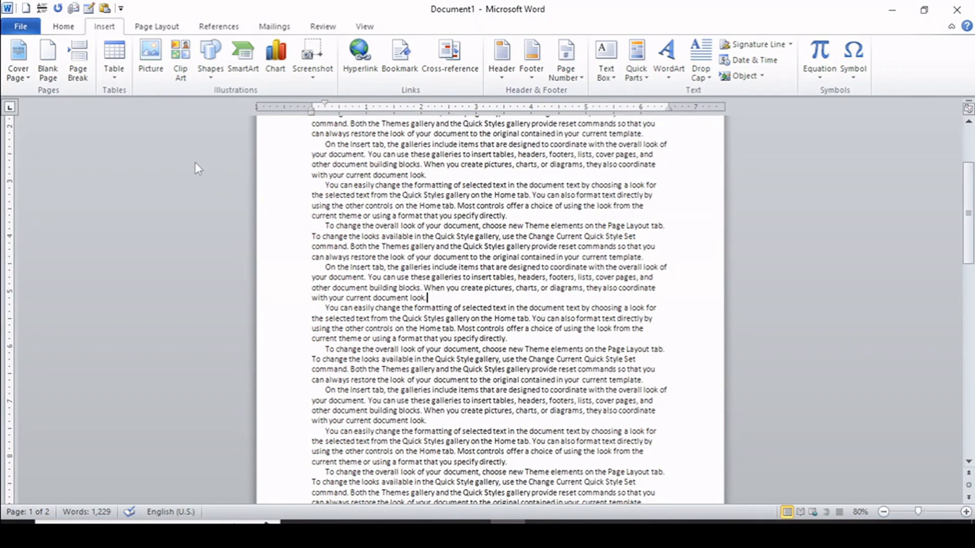
left_click(81, 75)
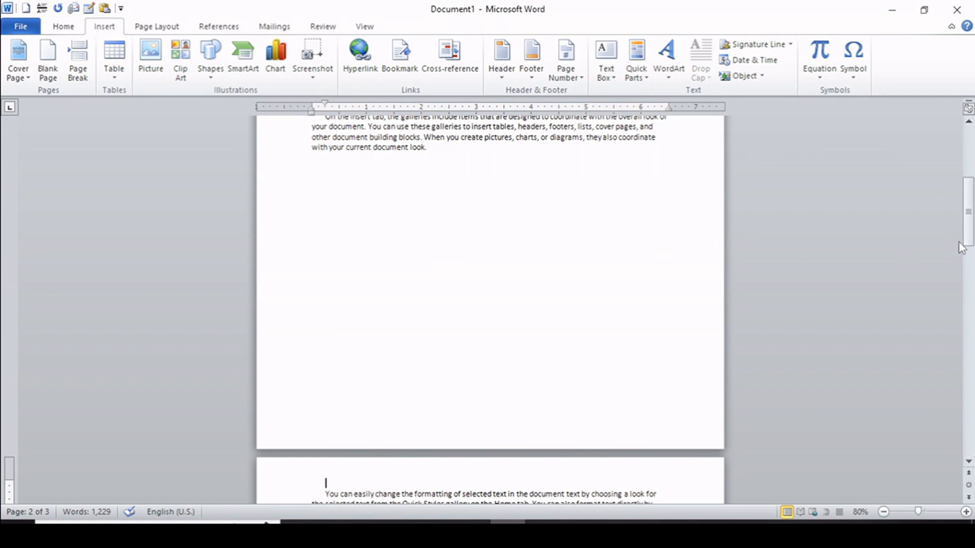
Insert another page break after the fourth paragraph on the first page
left_click_drag(969, 238, 968, 188)
left_click(437, 302)
left_click(80, 75)
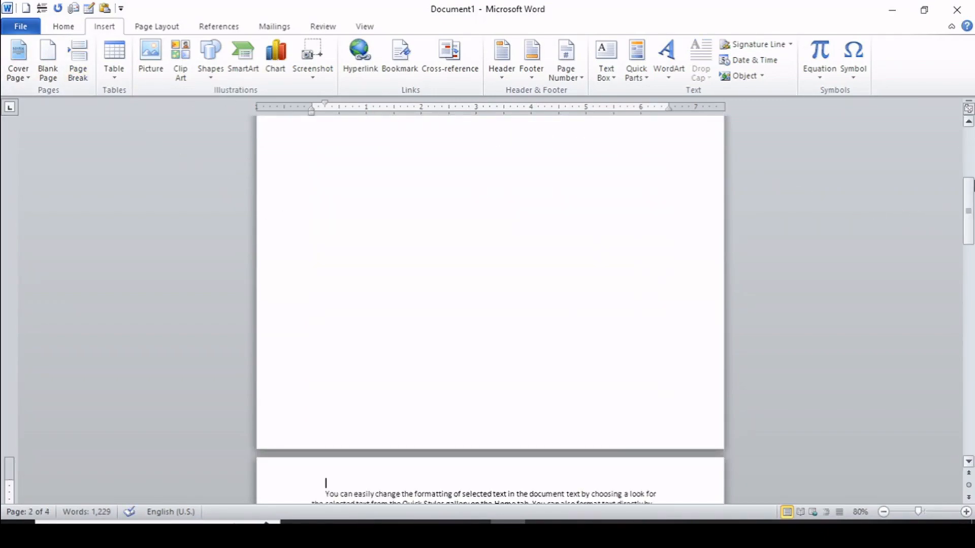
Insert a page break after the document's first paragraph and look through the pages that follow
left_click_drag(964, 200, 968, 138)
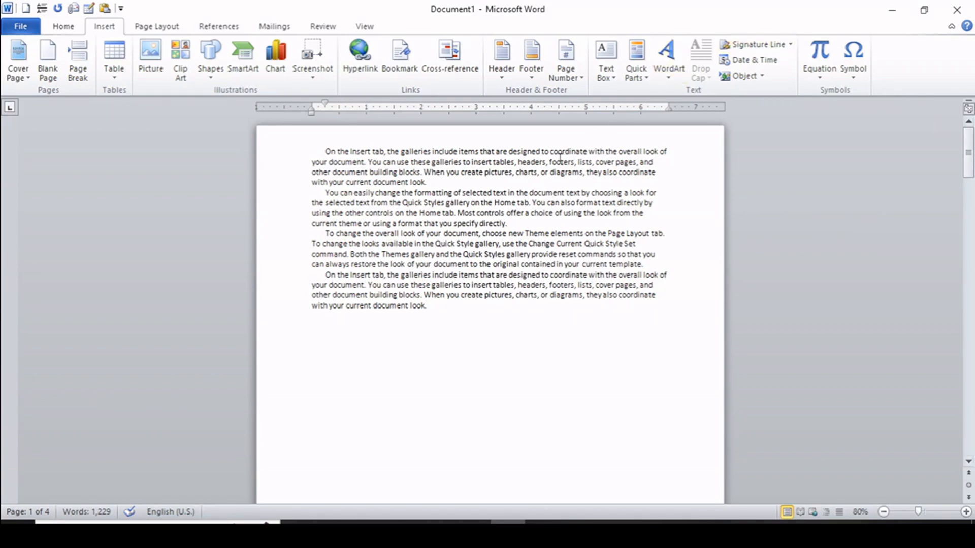
left_click(428, 183)
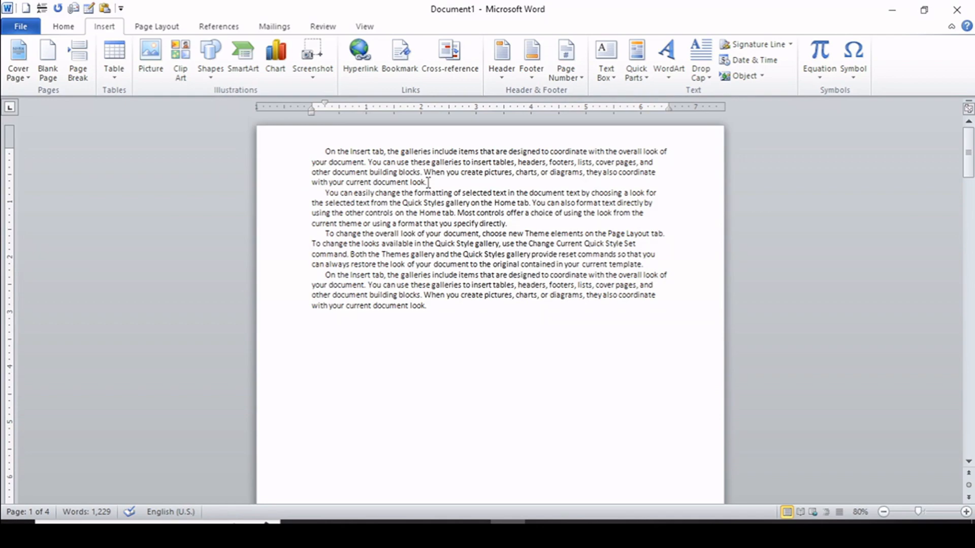
key("ctrl+Return")
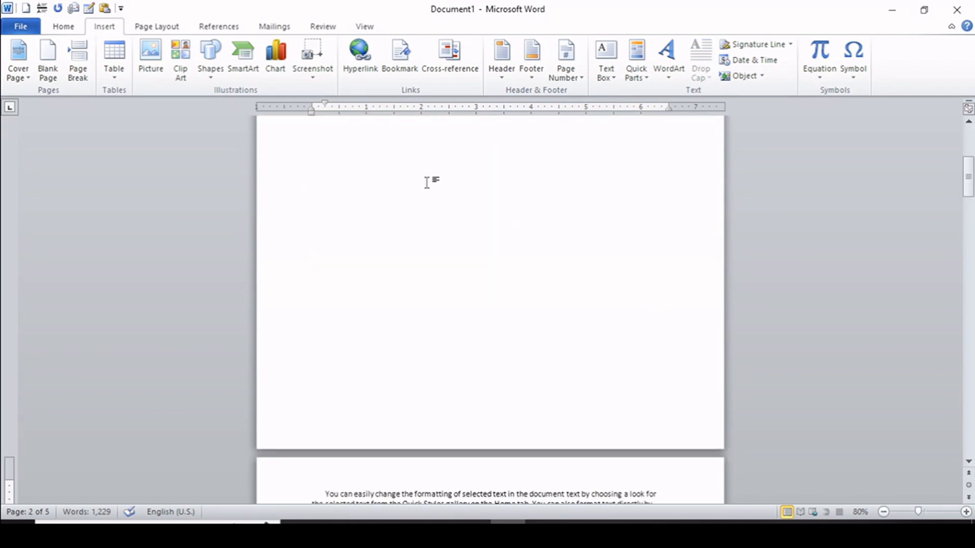
left_click(967, 197)
left_click_drag(967, 197, 972, 255)
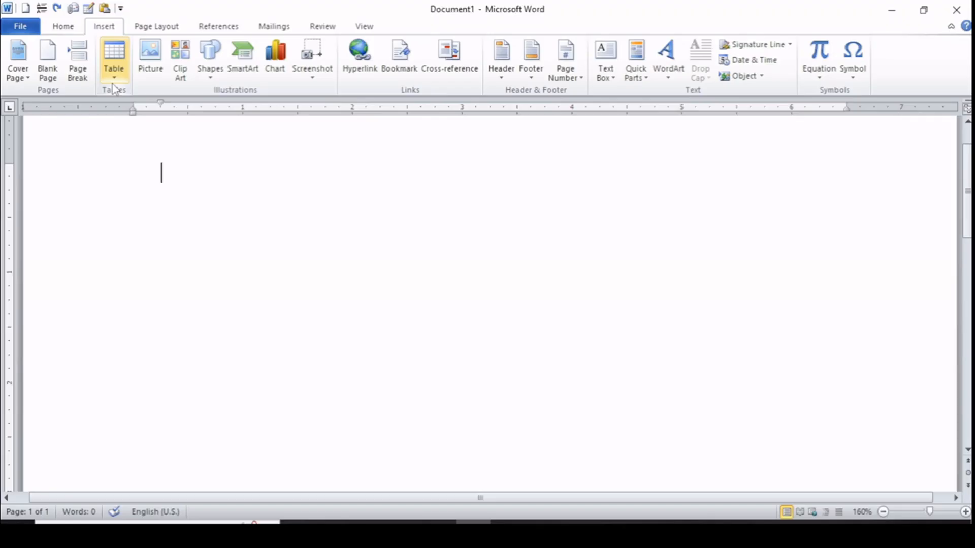
Insert a table with 11 columns and 9 rows through the Insert Table dialog and undo the insertion
left_click(114, 76)
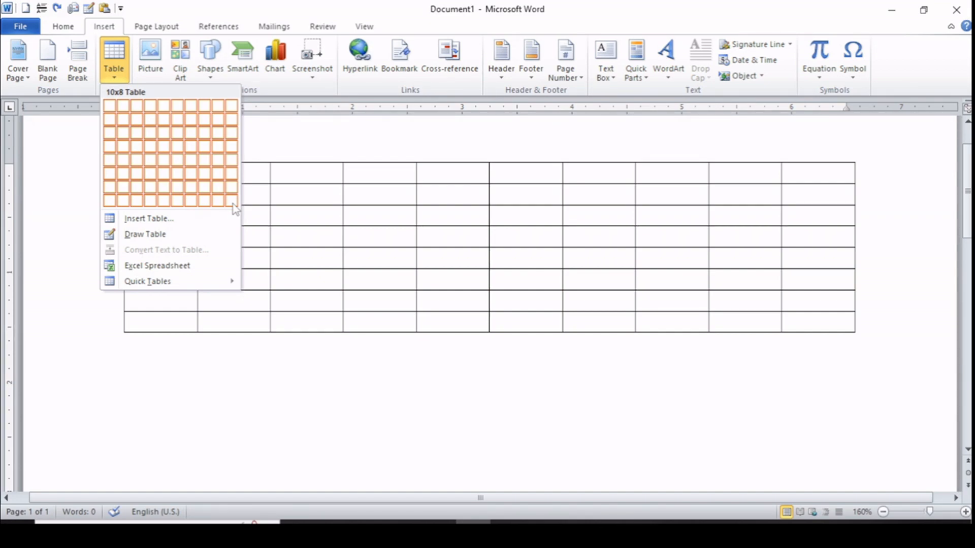
left_click(169, 218)
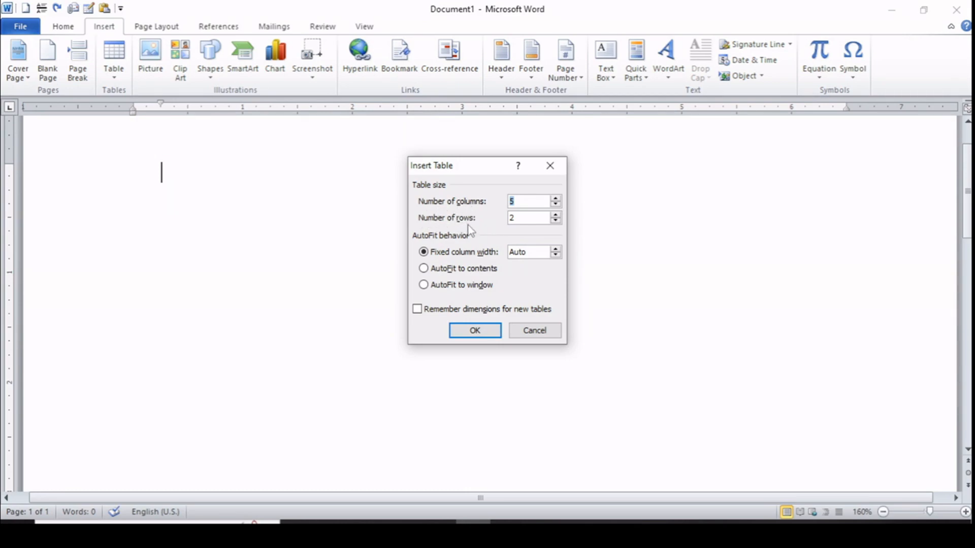
left_click(506, 217)
double_click(506, 217)
type("9")
double_click(521, 200)
type("11")
left_click(492, 331)
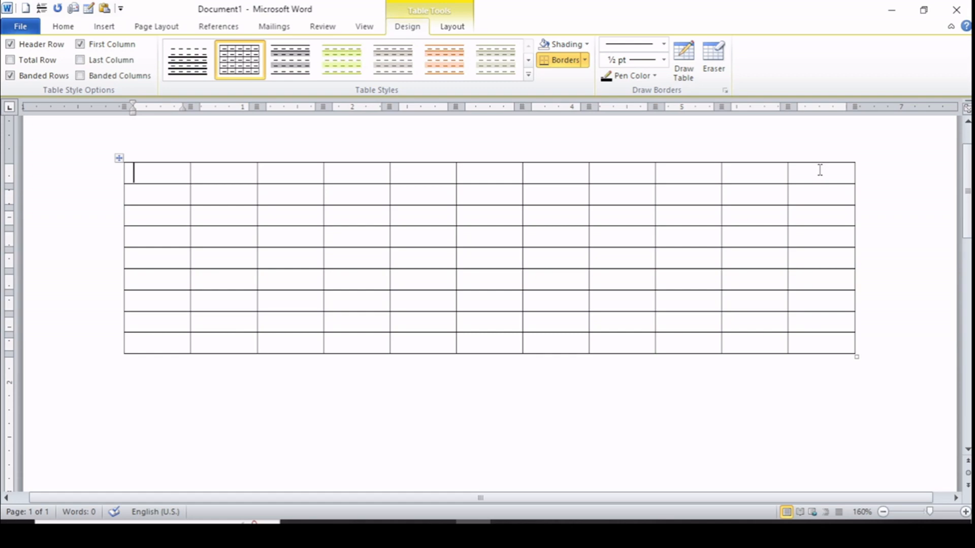
key("ctrl+z")
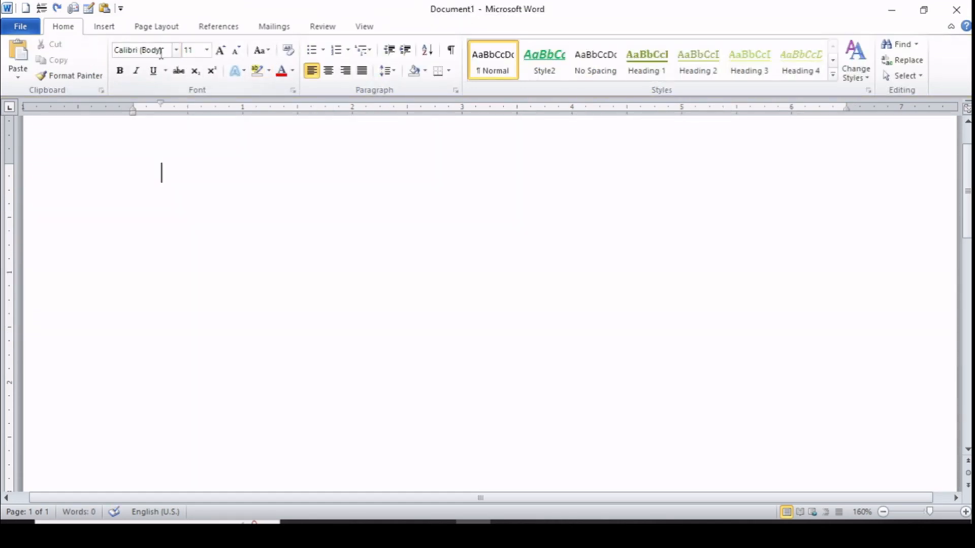
Insert a table with 11 columns and 9 rows, set to AutoFit to contents
left_click(104, 26)
left_click(109, 71)
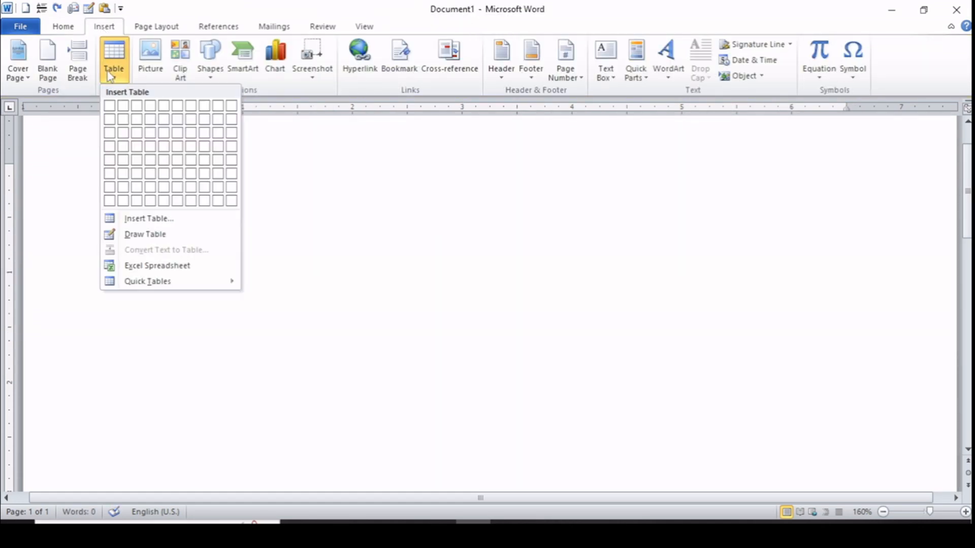
left_click(169, 219)
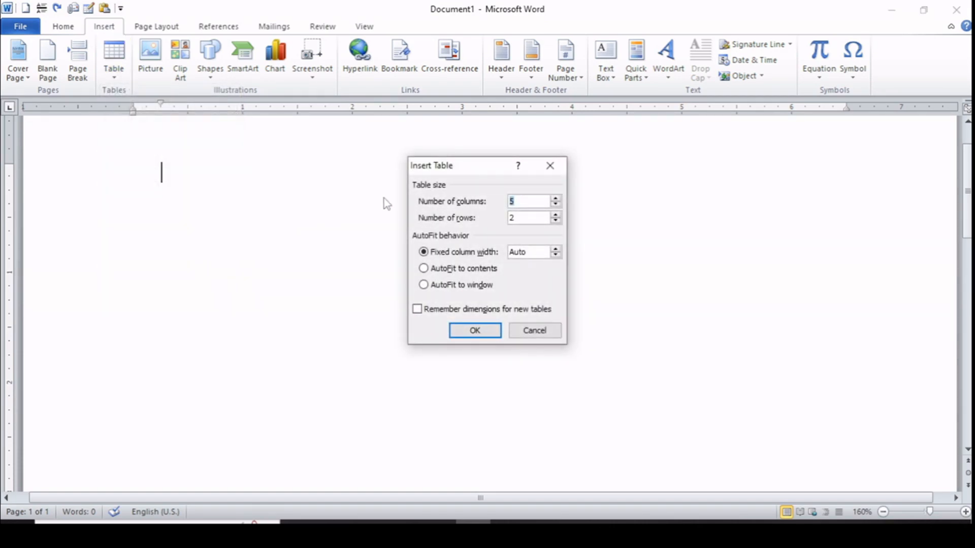
double_click(512, 201)
type("11")
left_click_drag(537, 217, 502, 219)
type("9")
left_click(425, 271)
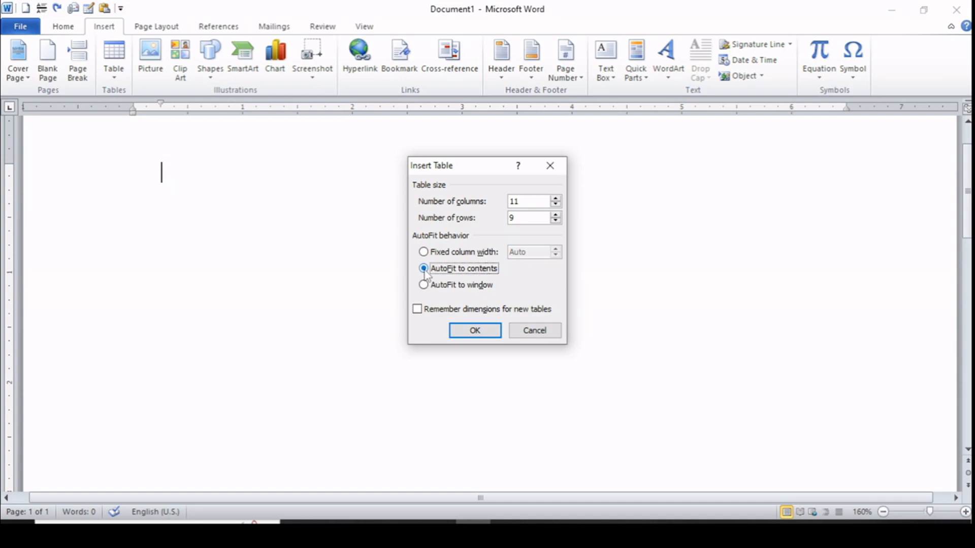
left_click(484, 334)
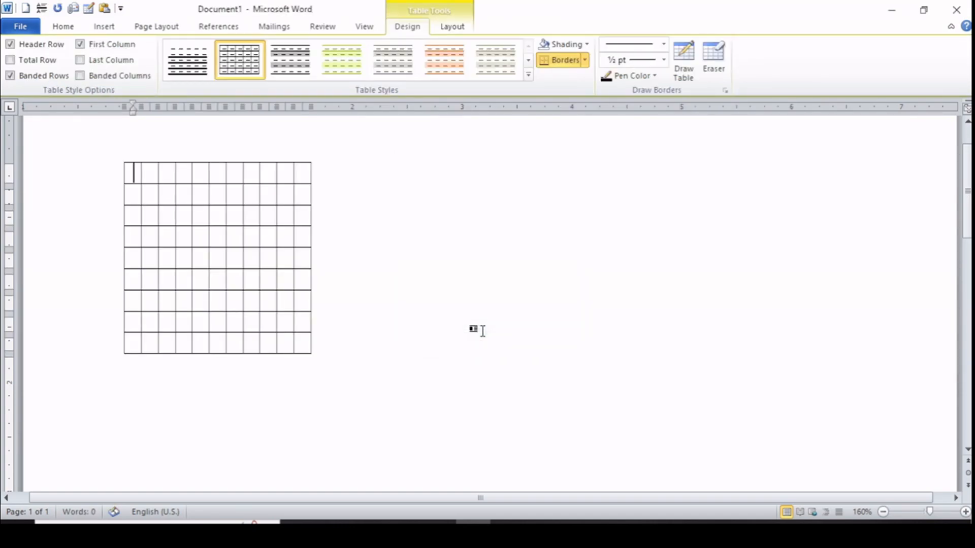
Fill the first five cells of the top row with fhsdh, badjb, a, ss and ddd
type("fhsdh")
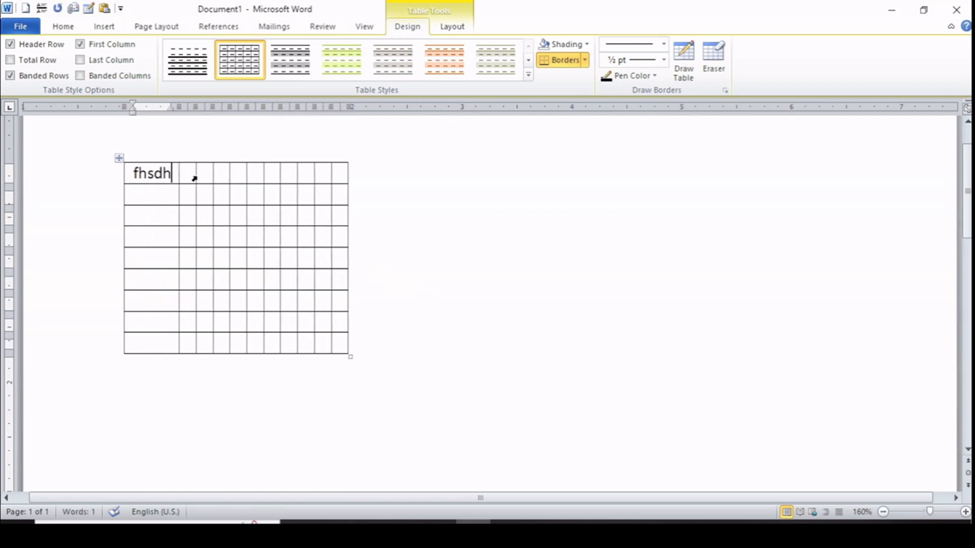
left_click(185, 174)
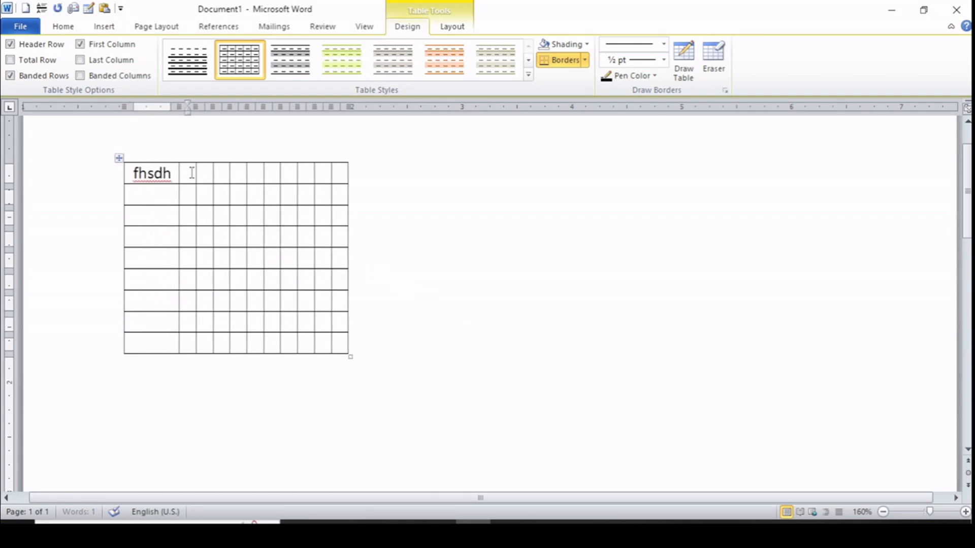
type("badjb")
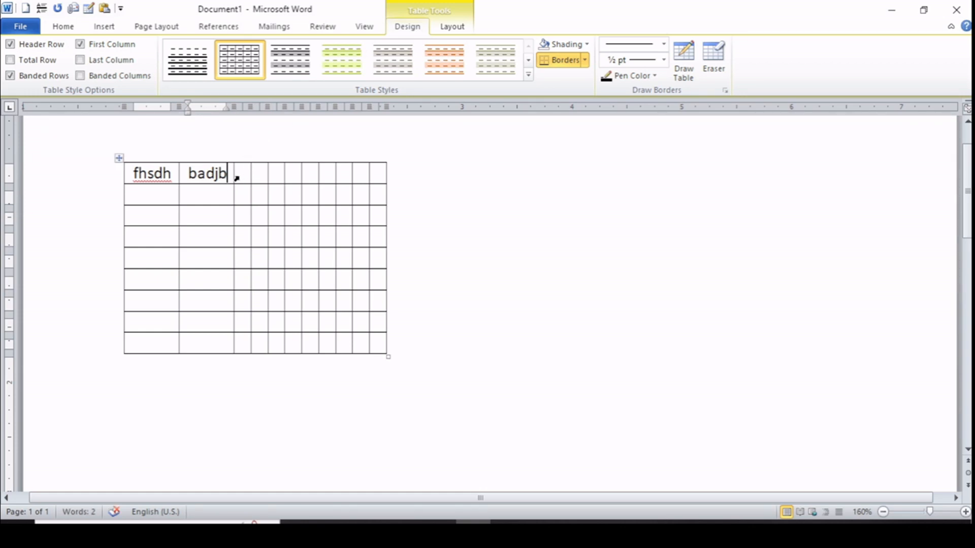
left_click(244, 175)
type("a")
left_click(268, 172)
type("ss")
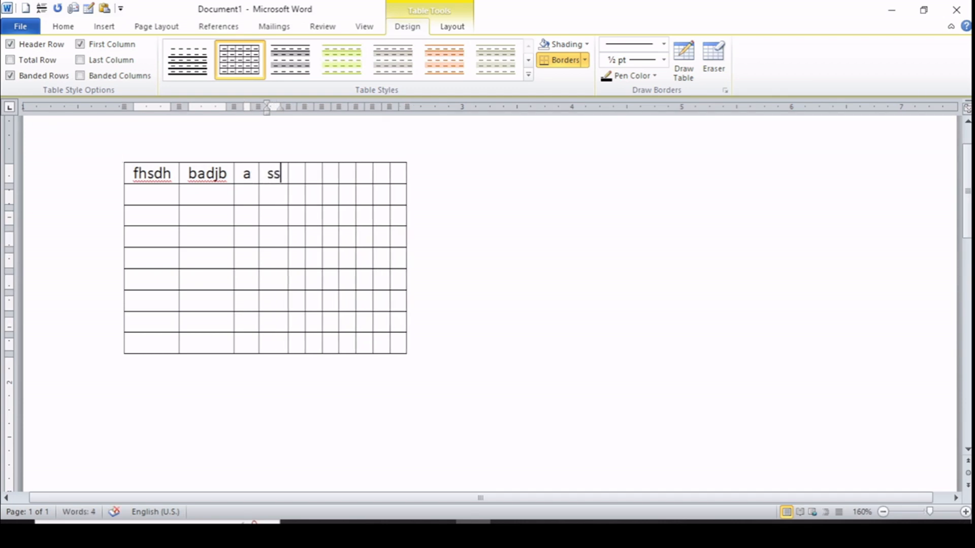
left_click(291, 176)
type("ddd")
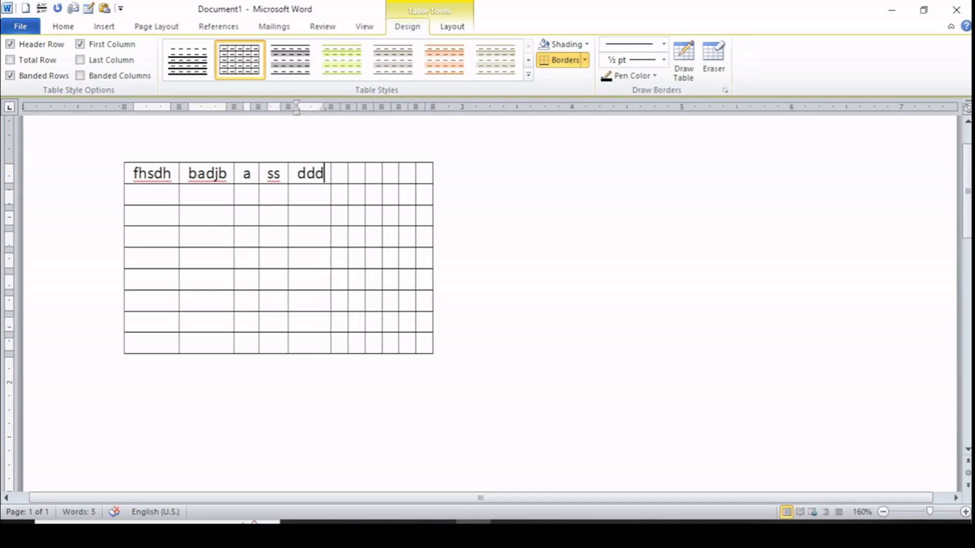
Undo the cell entries and the insertion of the contents-fitted table
key("ctrl+z")
key("ctrl+z")
key("ctrl+z")
key("ctrl+z")
key("ctrl+z")
key("ctrl+z")
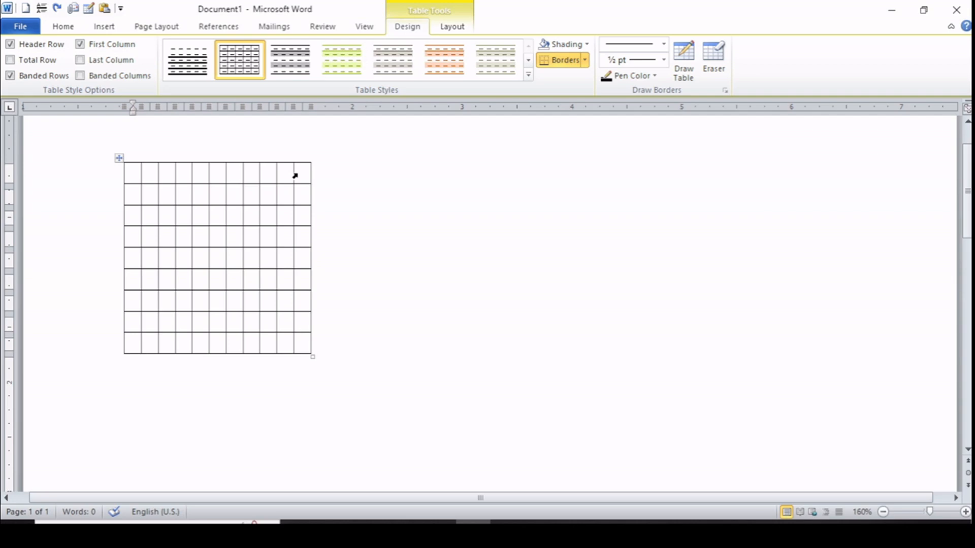
key("ctrl+z")
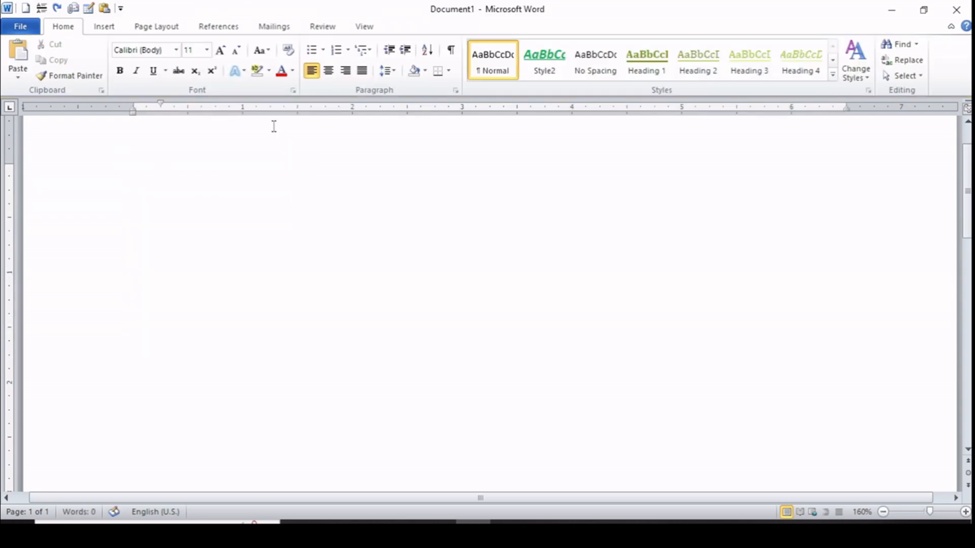
Insert a table with 11 columns and 9 rows, set to AutoFit to window, and undo the insertion
left_click(104, 27)
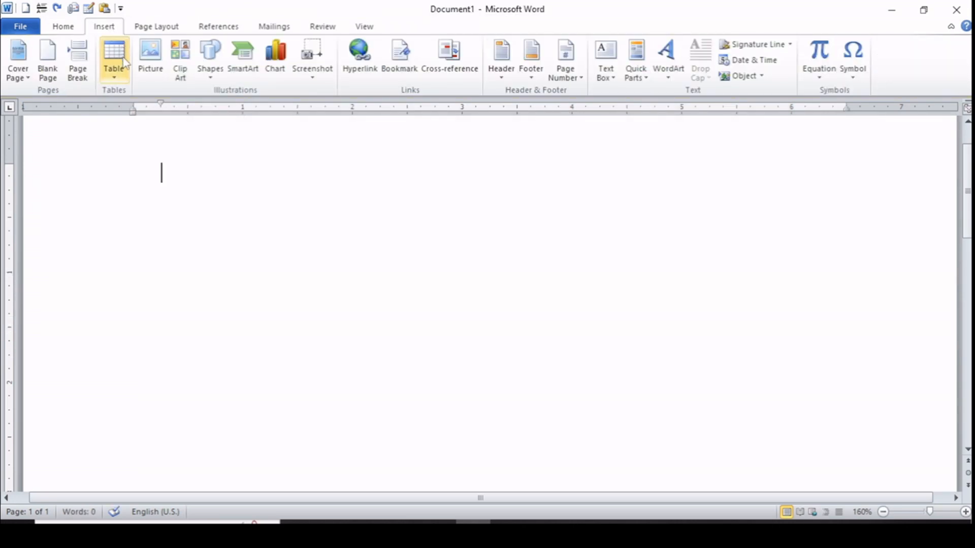
left_click(117, 73)
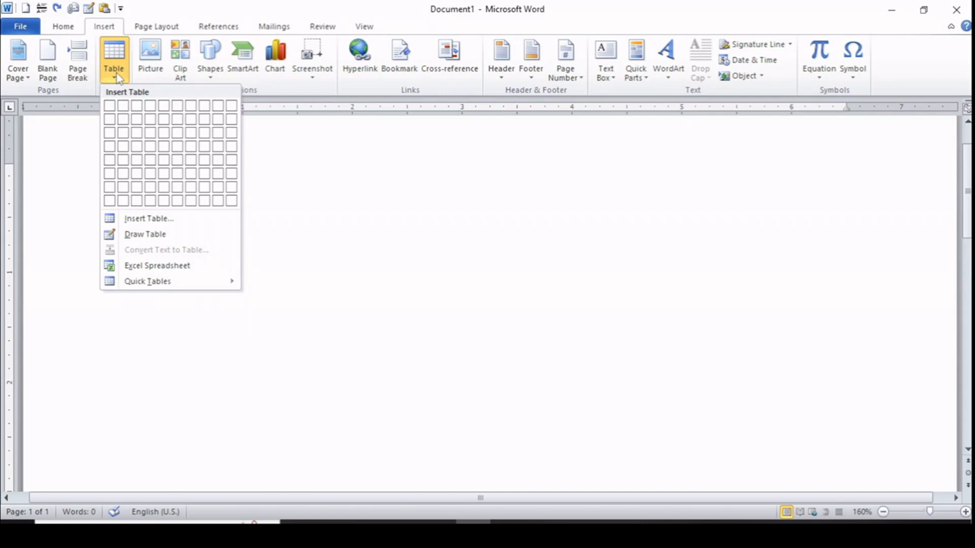
left_click(145, 218)
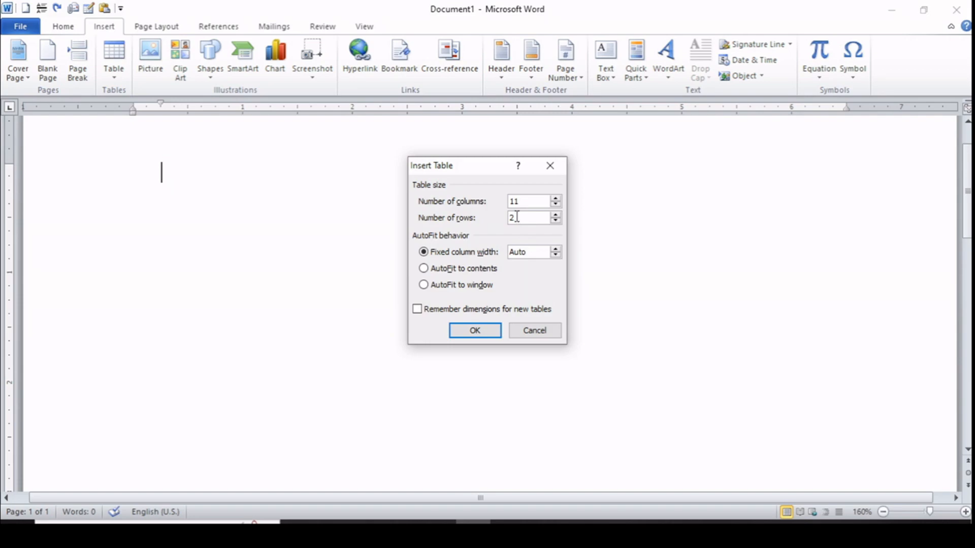
left_click_drag(517, 217, 485, 217)
left_click(450, 286)
left_click(487, 332)
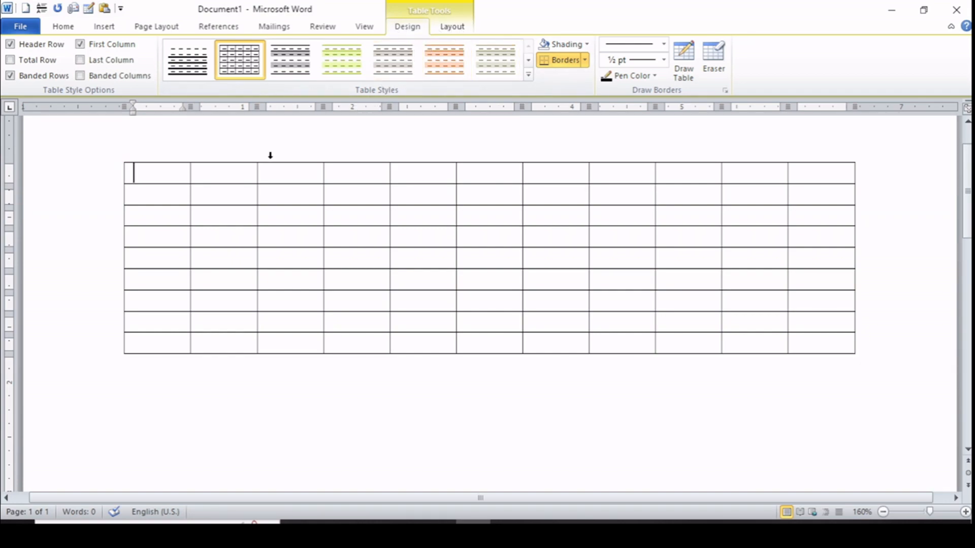
key("ctrl+z")
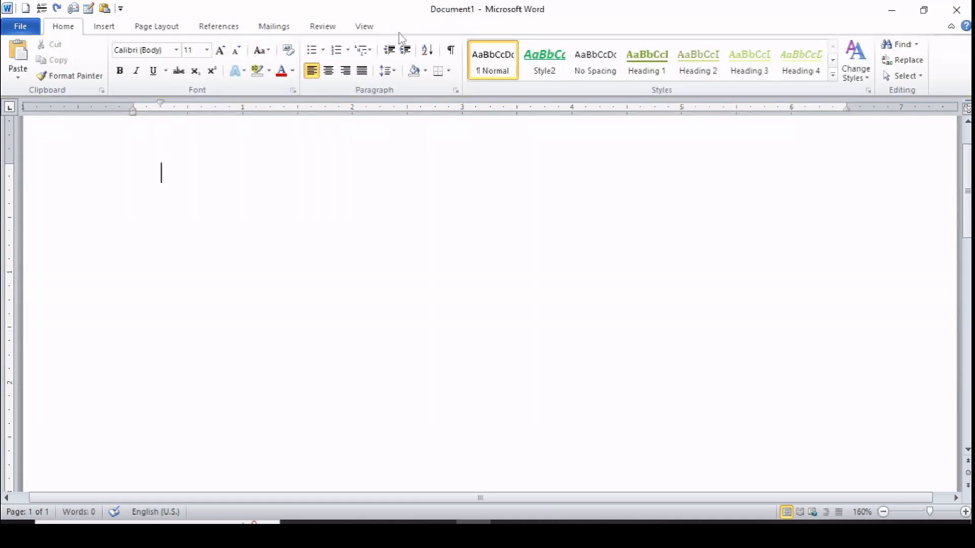
Insert a table with 8 columns and 6 rows using the size grid
left_click(104, 27)
left_click(114, 63)
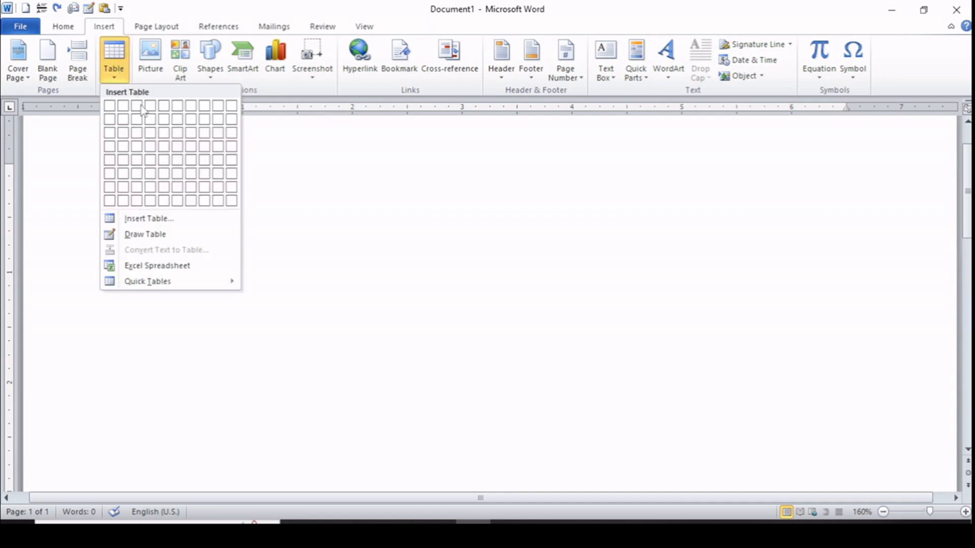
left_click(208, 174)
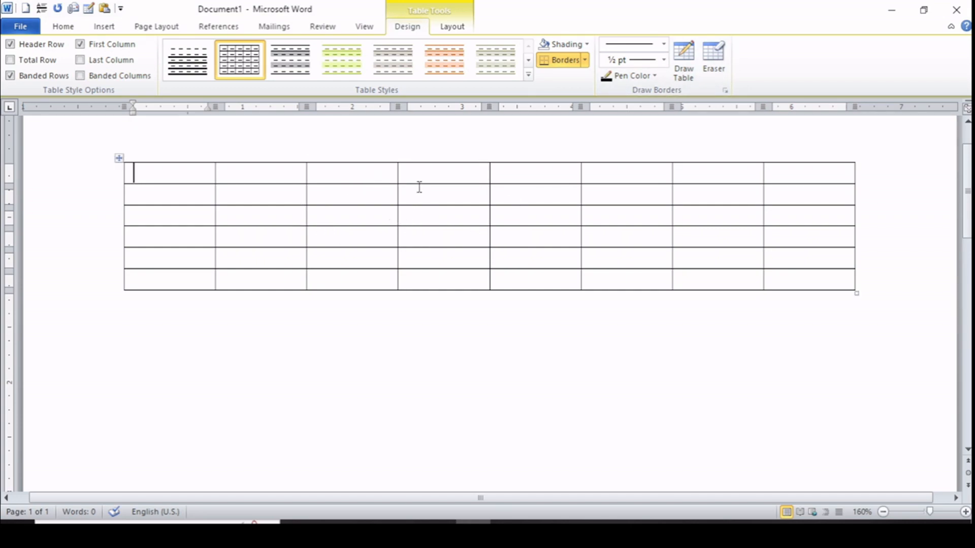
Apply the orange built-in style with a solid header to the table and enable Last Column, Total Row and Banded Columns
left_click(528, 76)
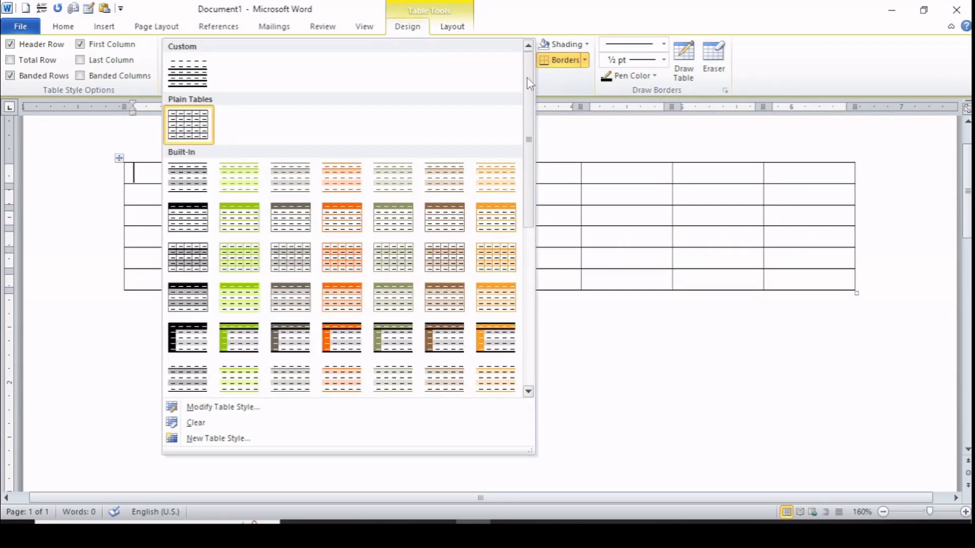
left_click(339, 227)
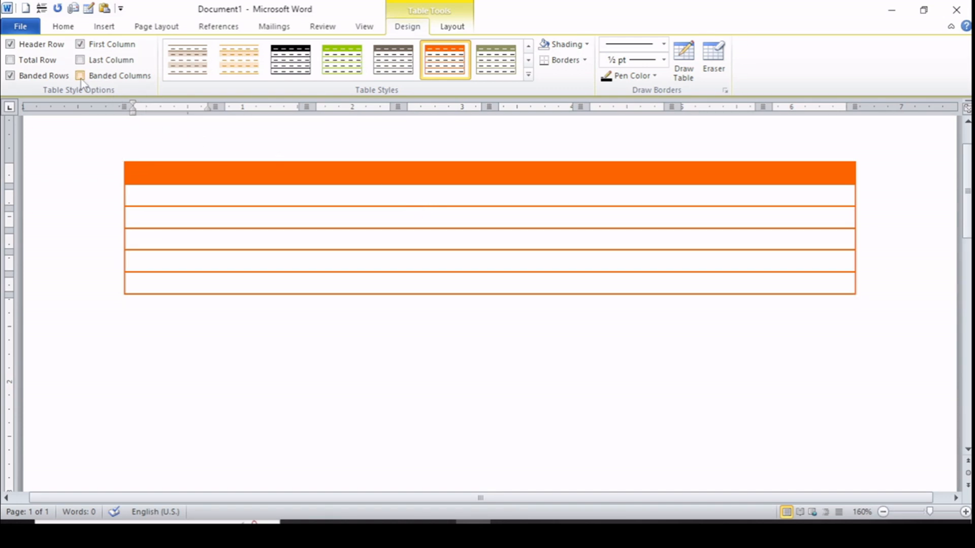
left_click(81, 60)
left_click(9, 62)
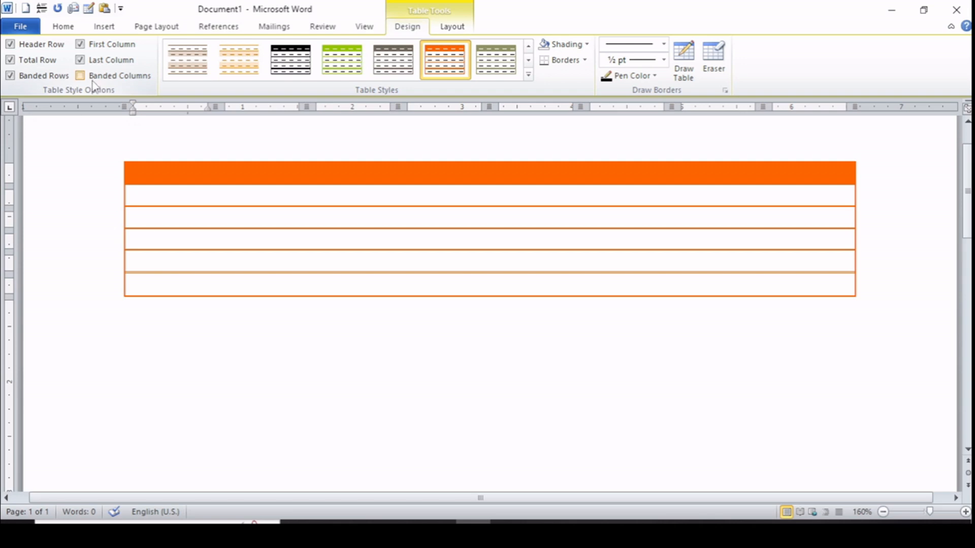
left_click(80, 76)
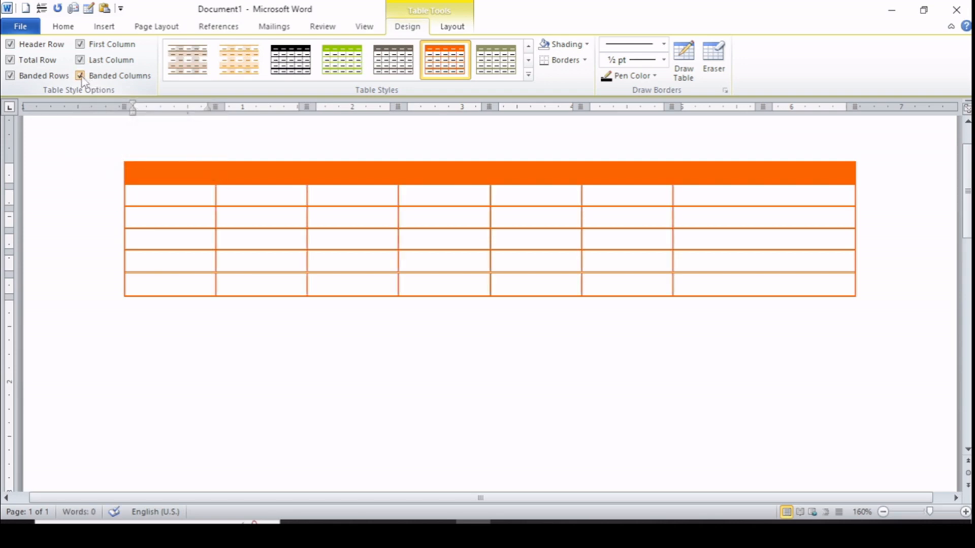
Switch the table's Header Row option off and on again, and disable First Column
left_click(10, 45)
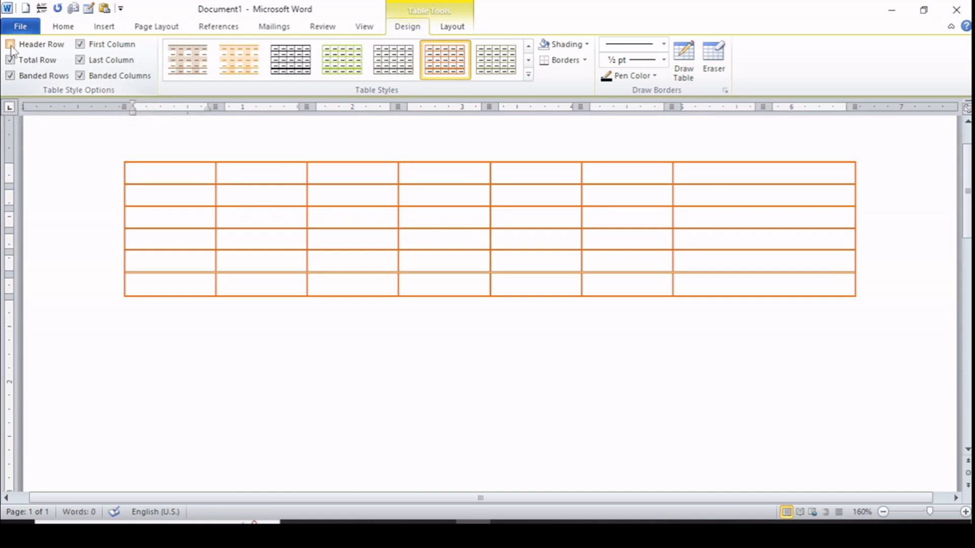
left_click(10, 45)
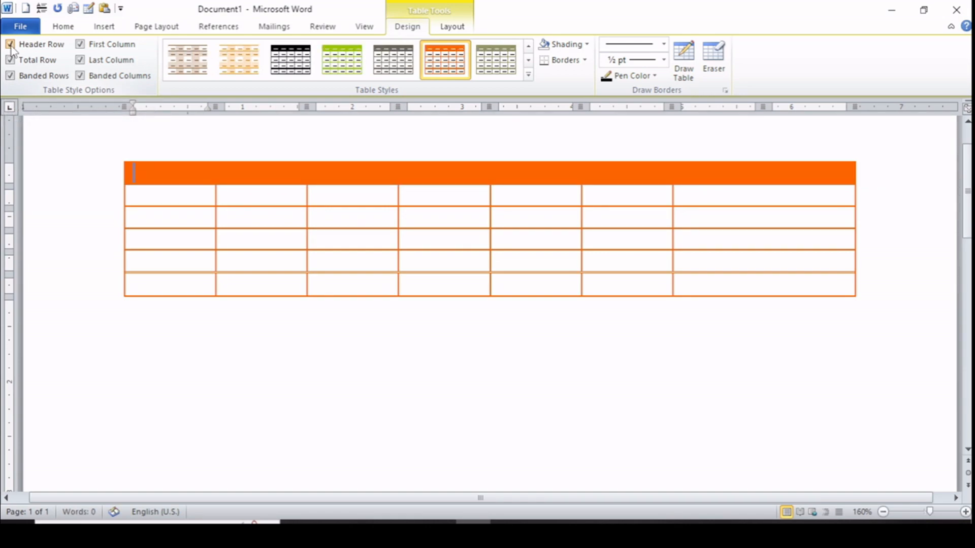
left_click(80, 45)
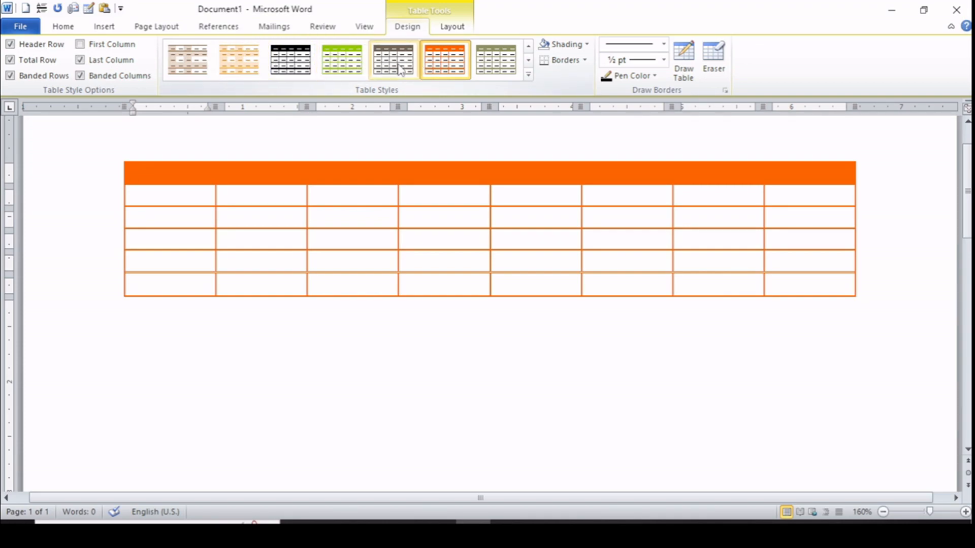
Change the table to the green and finally the black variant of the solid-header style
left_click(342, 61)
left_click(293, 64)
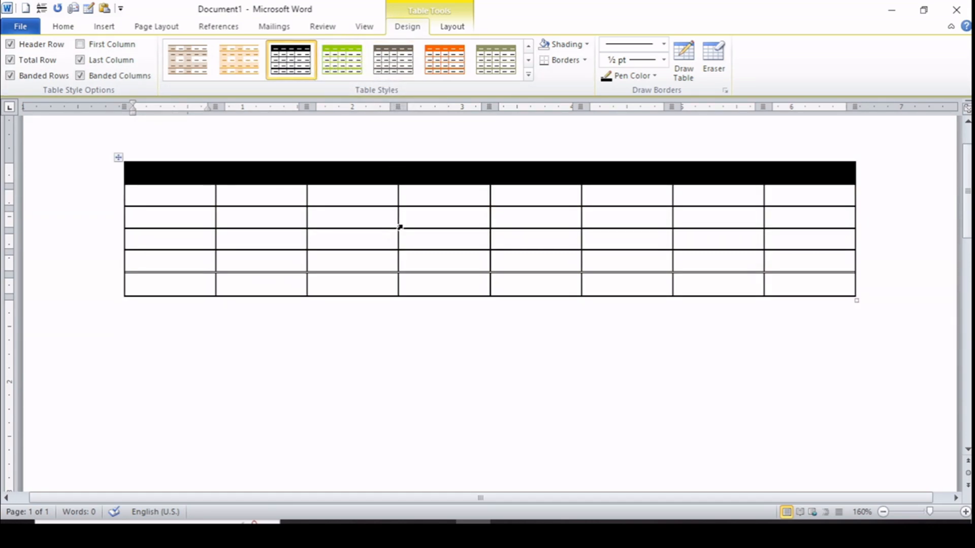
Undo all style and style option changes, back to the plain table grid
key("ctrl+z")
key("ctrl+z")
key("ctrl+z")
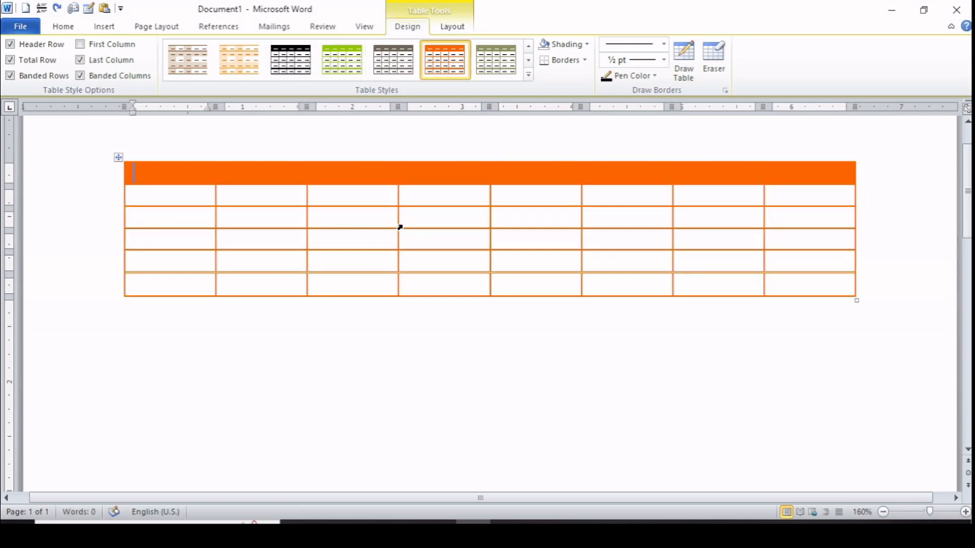
key("ctrl+z")
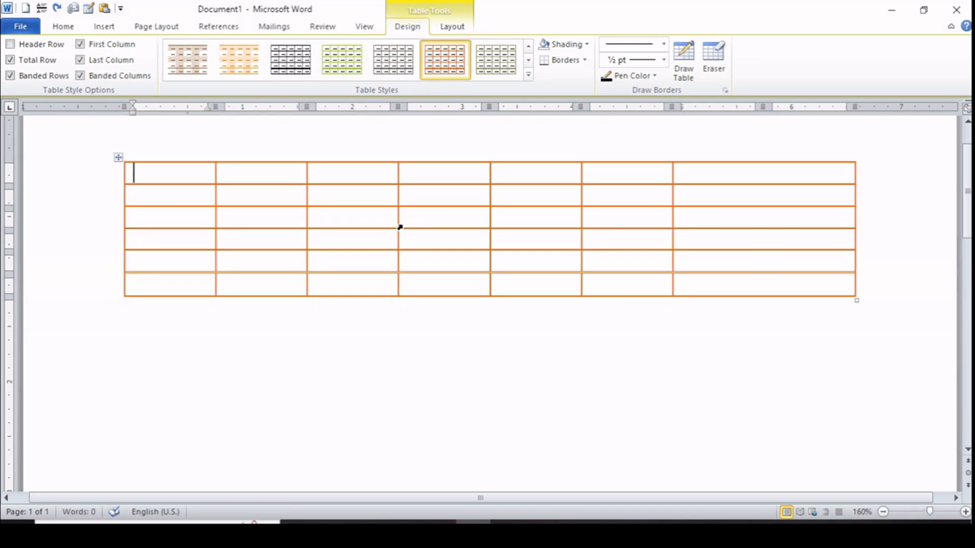
key("ctrl+y")
key("ctrl+y")
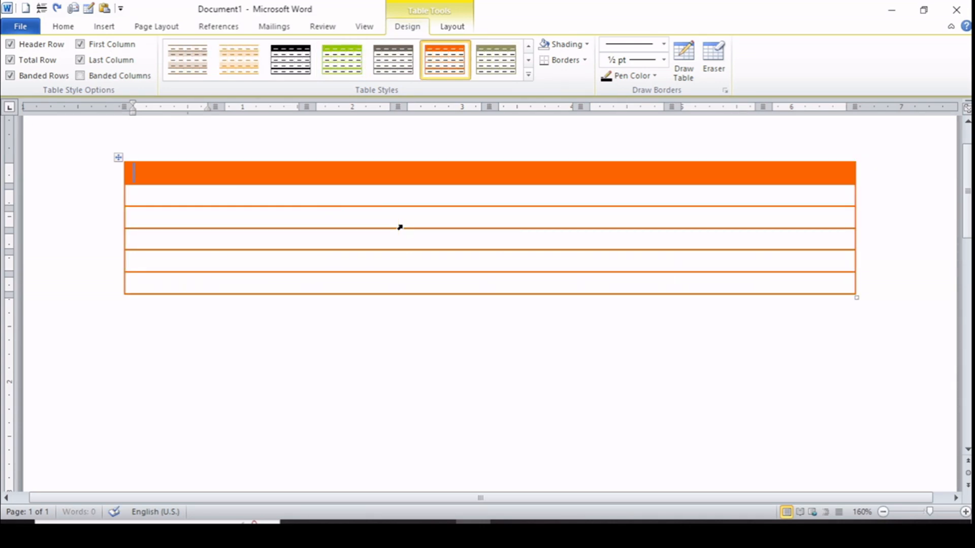
key("ctrl+z")
key("ctrl+z")
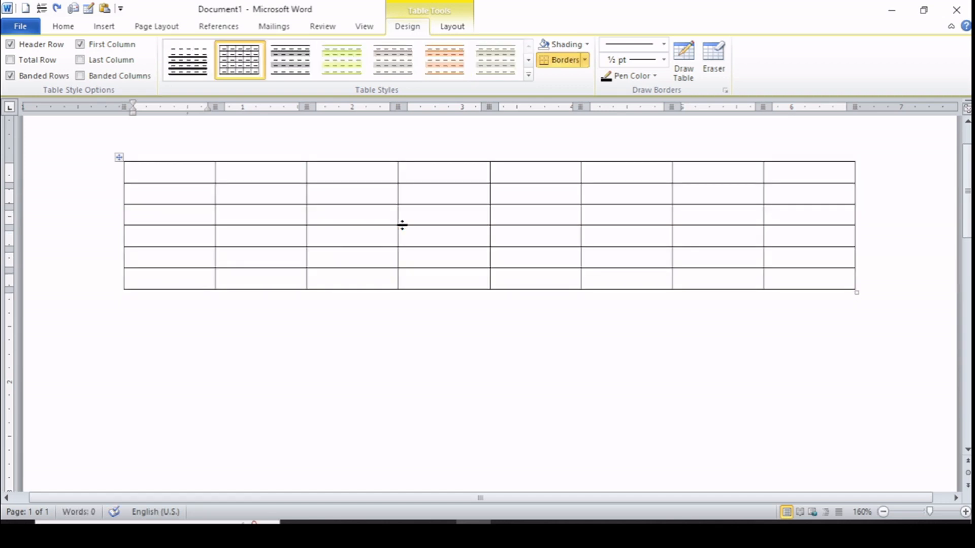
View the available shading colours without applying one, and place the cursor in the first two cells of the fourth row
left_click(585, 46)
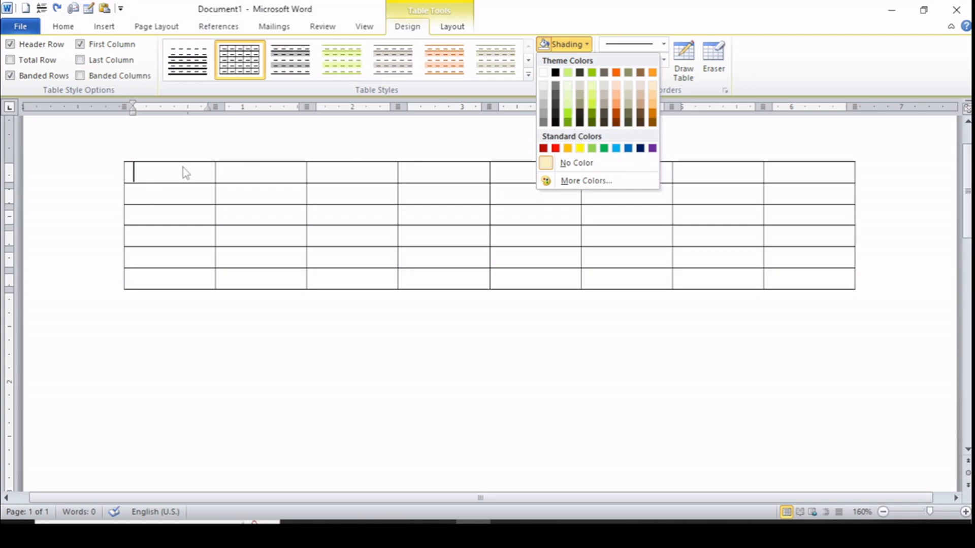
left_click(158, 171)
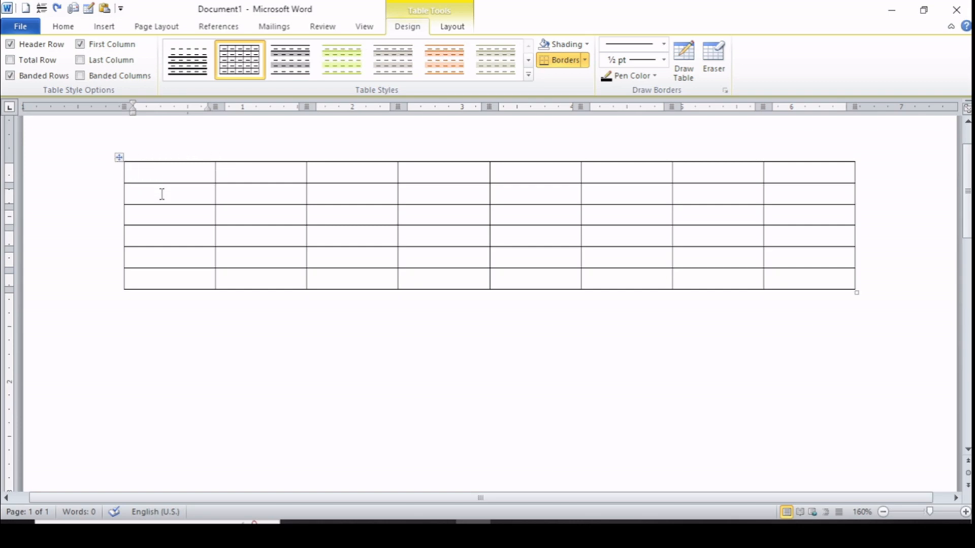
left_click(163, 236)
left_click(259, 233)
Select the table's first five columns individually, one after another, ending with the fifth column selected
left_click(170, 150)
left_click(253, 138)
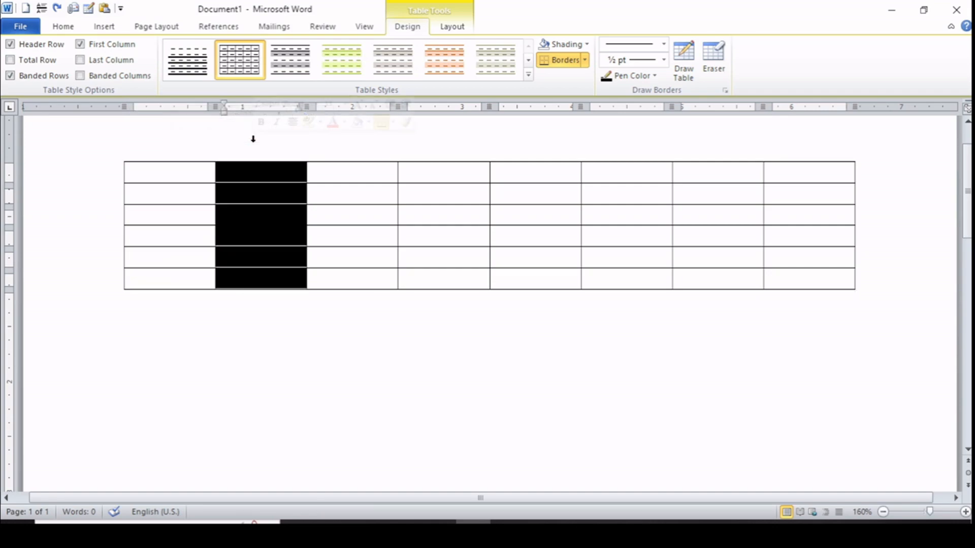
left_click(380, 143)
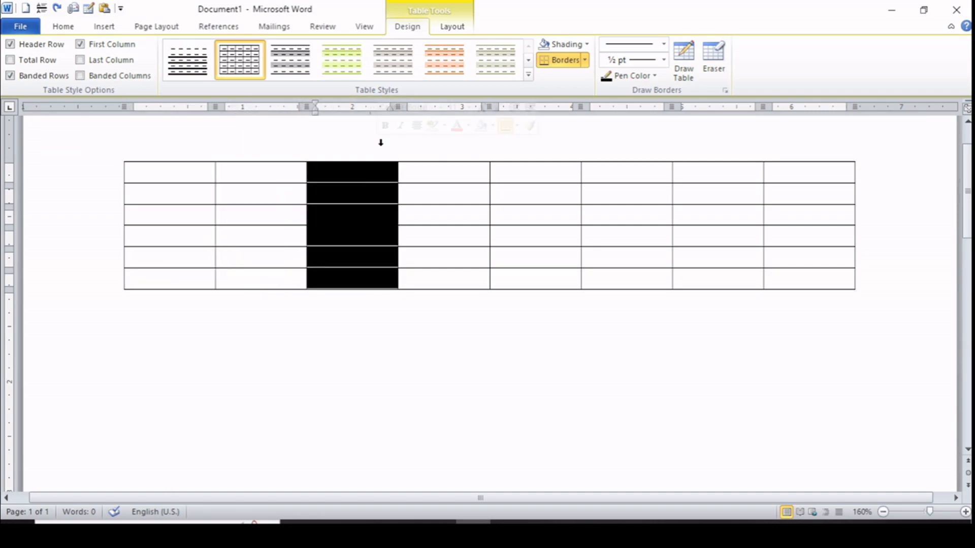
left_click(420, 143)
left_click(527, 140)
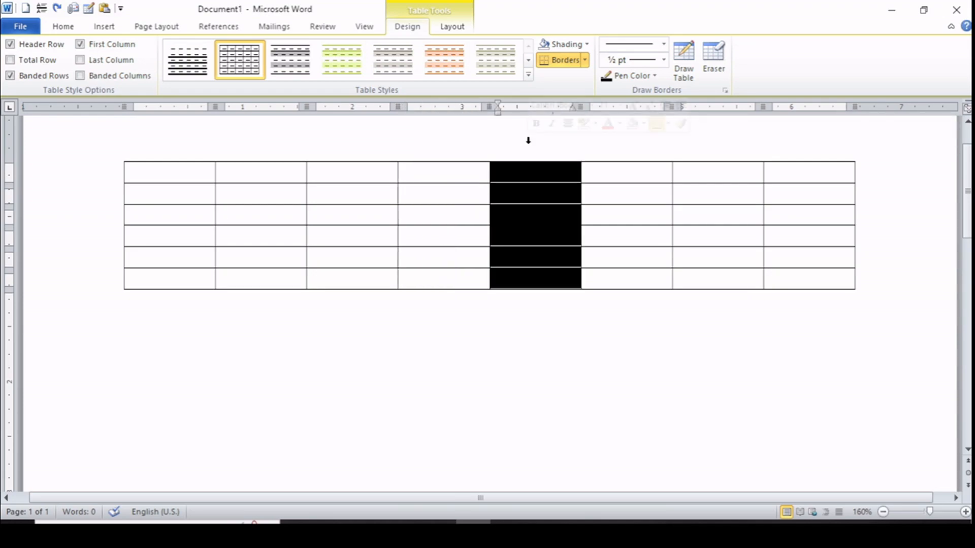
Select the table's first four rows one at a time, the whole table, the first row again and finally the first column
left_click(111, 179)
left_click(110, 196)
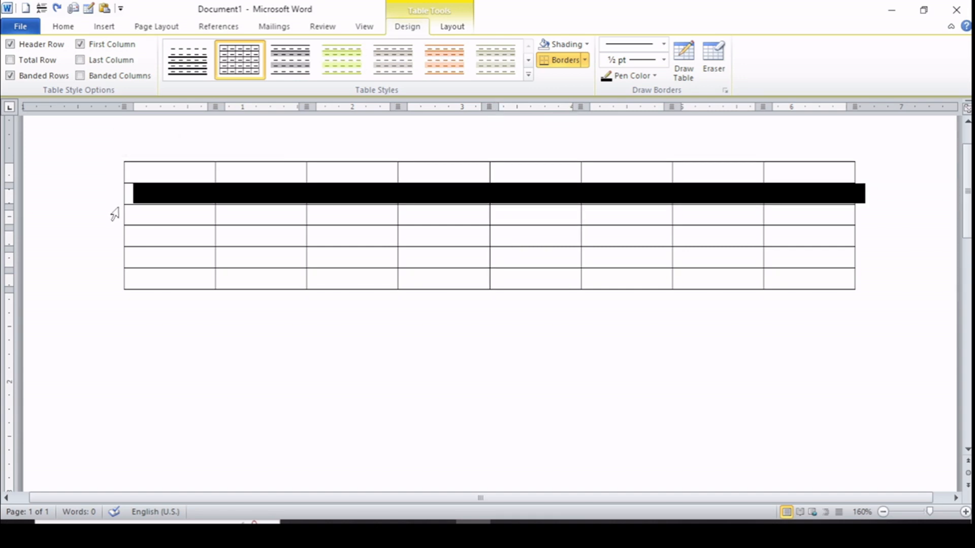
left_click(114, 217)
left_click(114, 243)
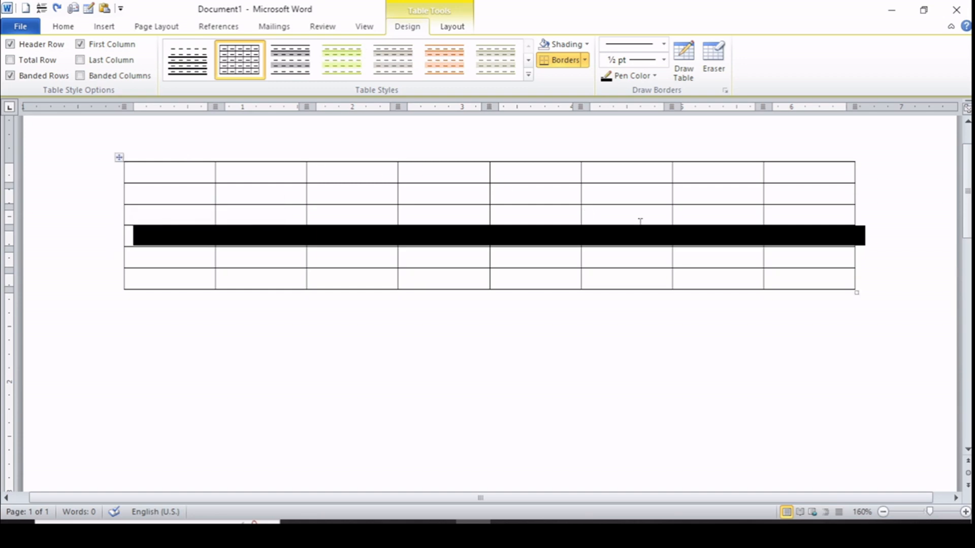
left_click(120, 159)
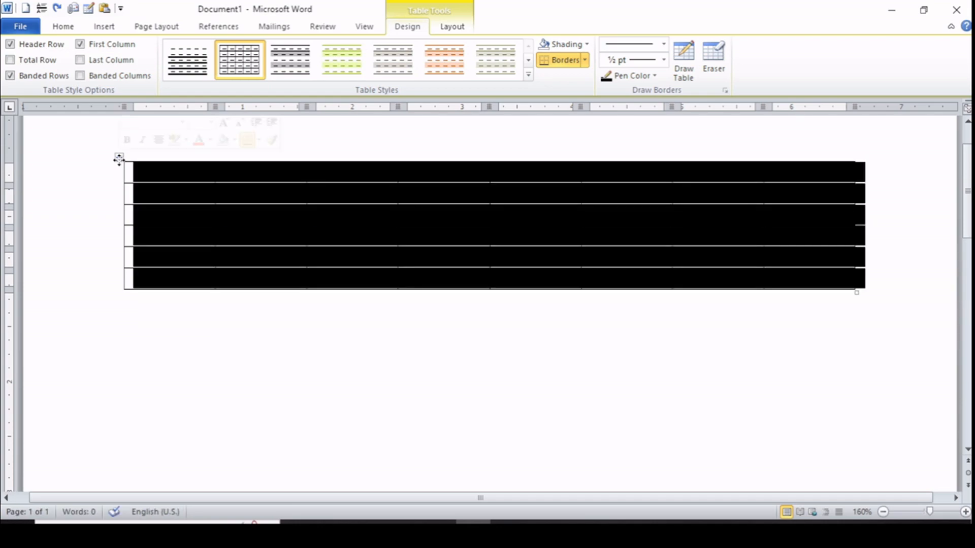
left_click(101, 179)
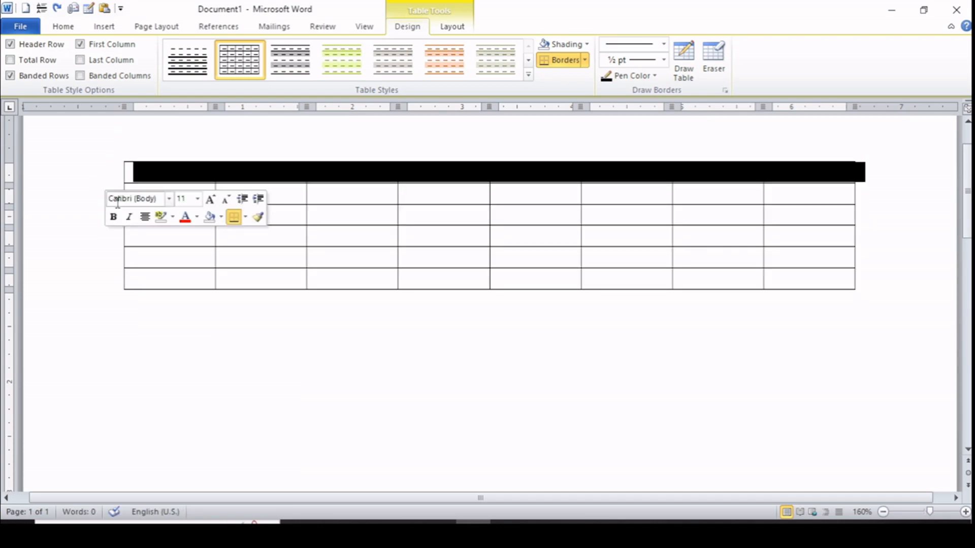
left_click(158, 151)
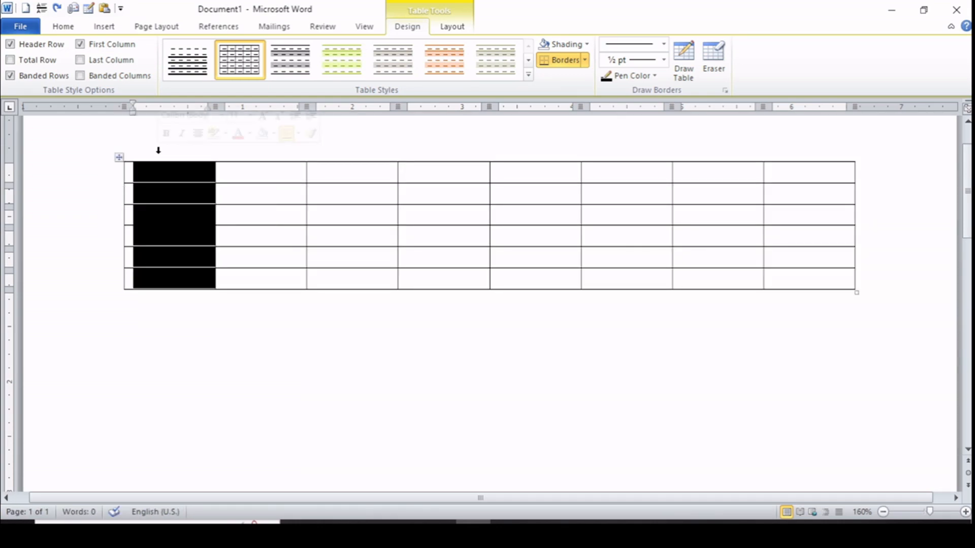
Shade the second cell of the table's second row with the standard Red colour
left_click(256, 196)
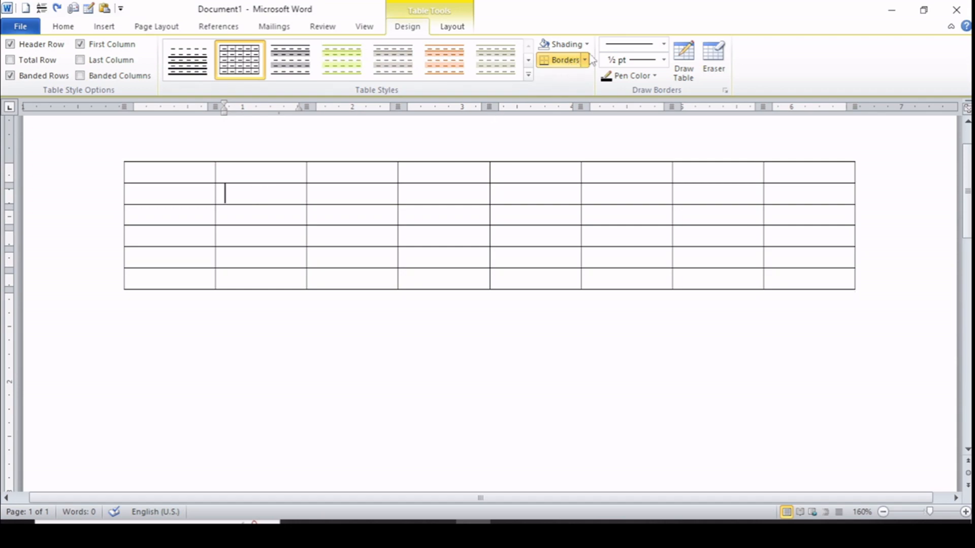
left_click(588, 45)
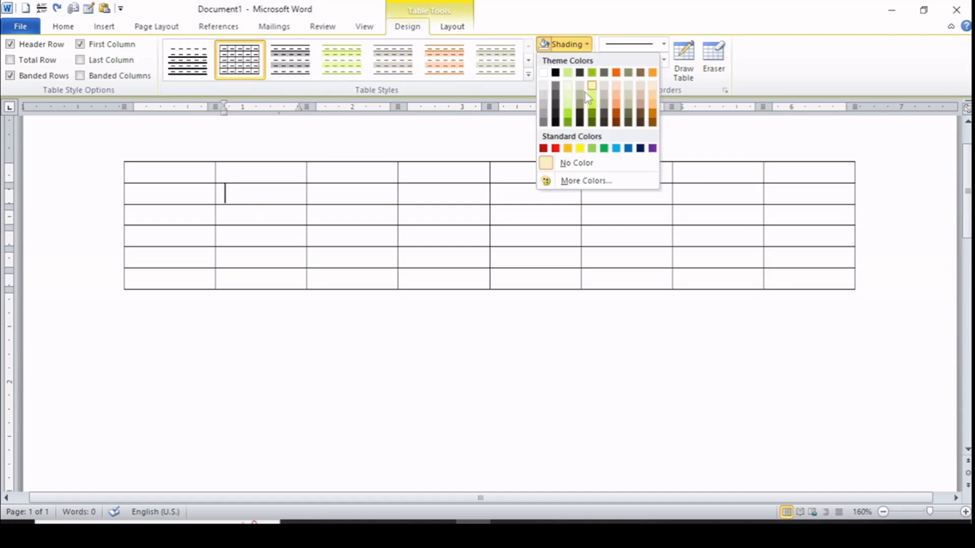
left_click(555, 148)
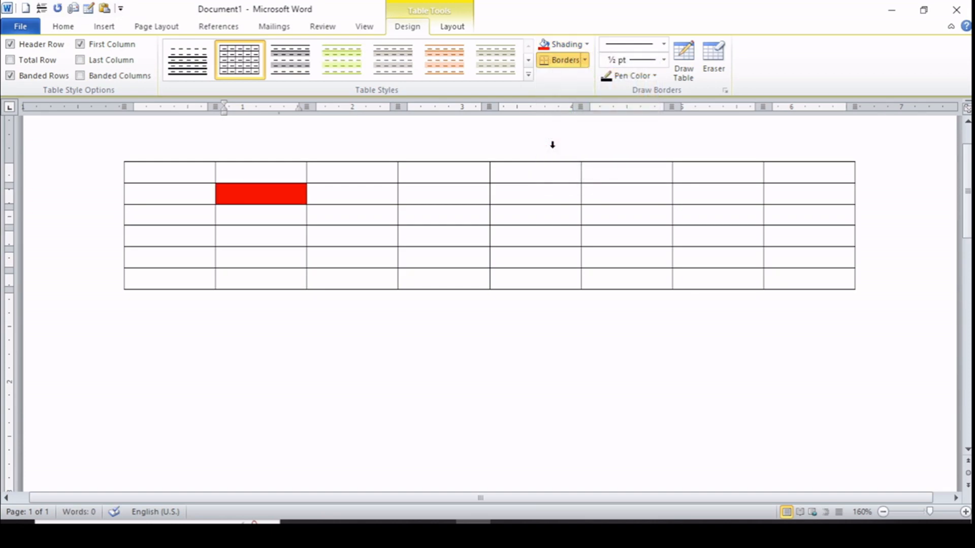
Shade the table's entire first column with the standard Light Green colour
left_click(191, 152)
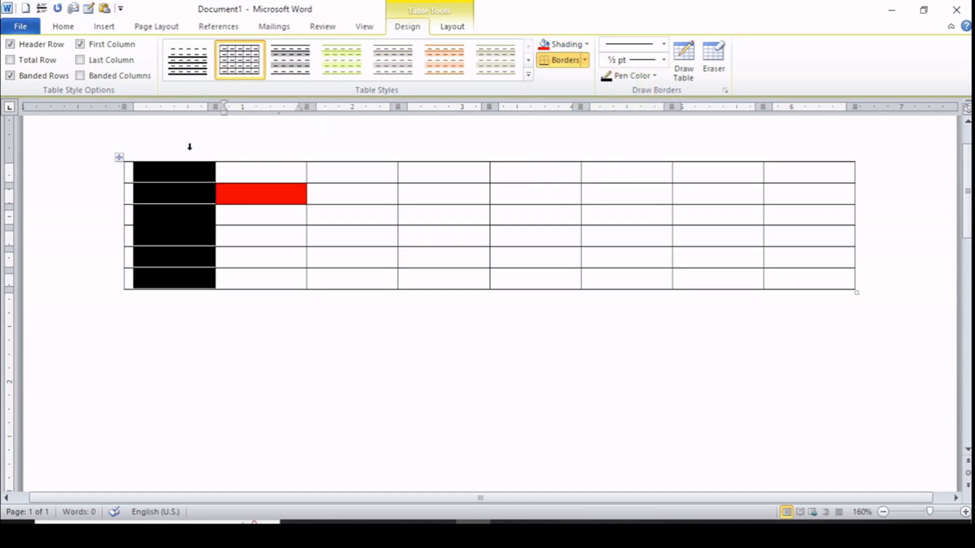
left_click(587, 44)
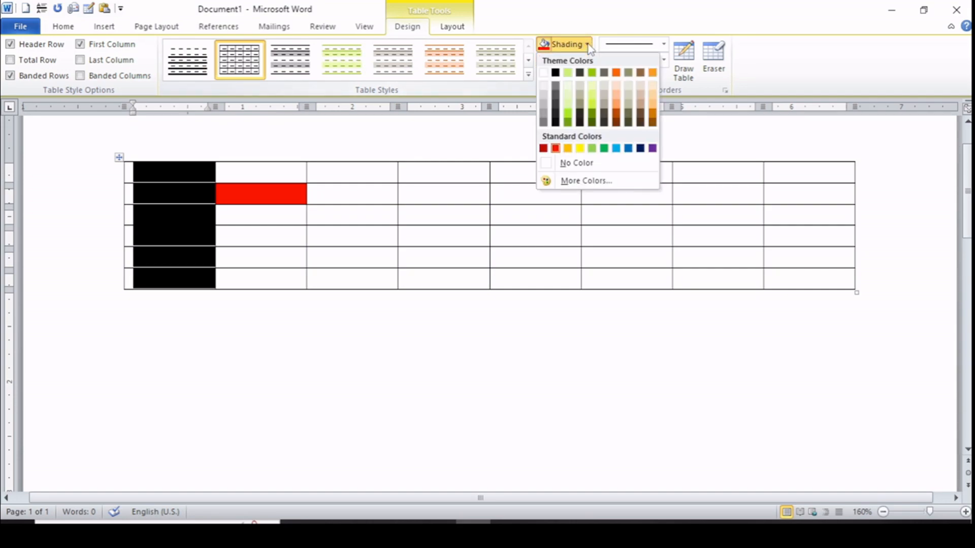
left_click(592, 149)
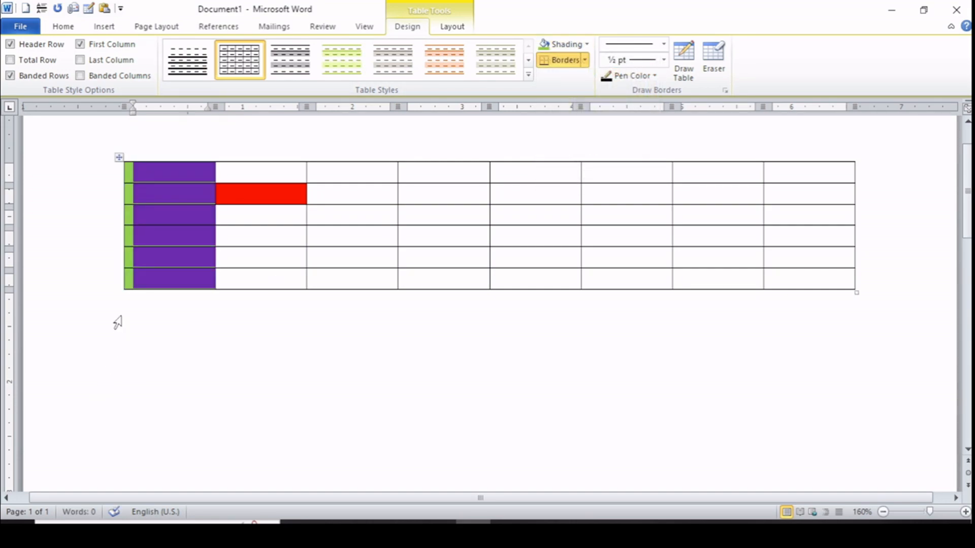
Shade the table's entire last row with the standard Light Blue colour
left_click(109, 287)
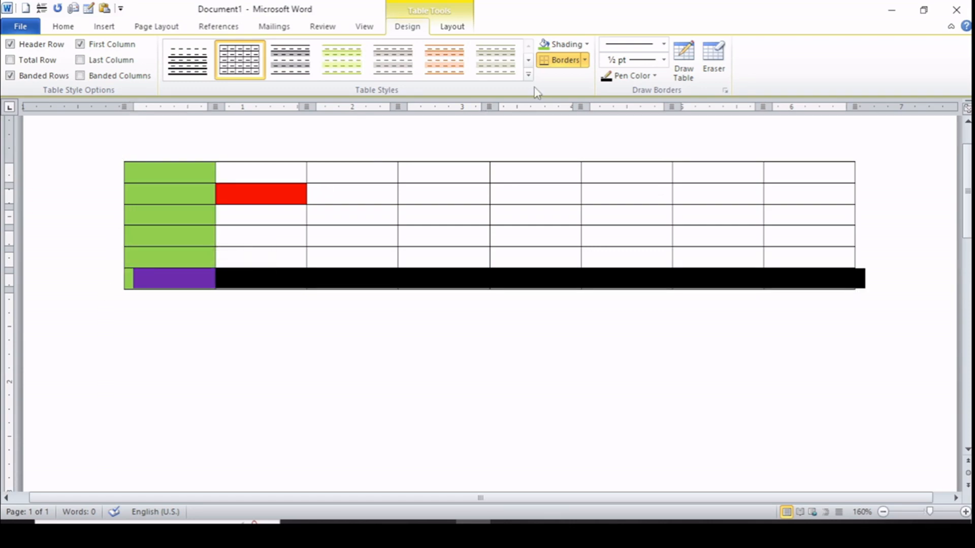
left_click(584, 45)
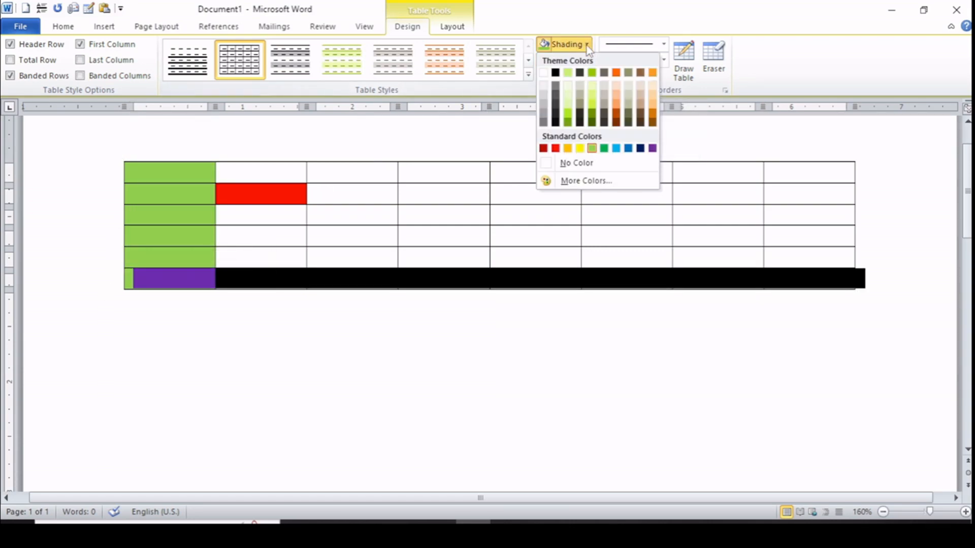
left_click(615, 73)
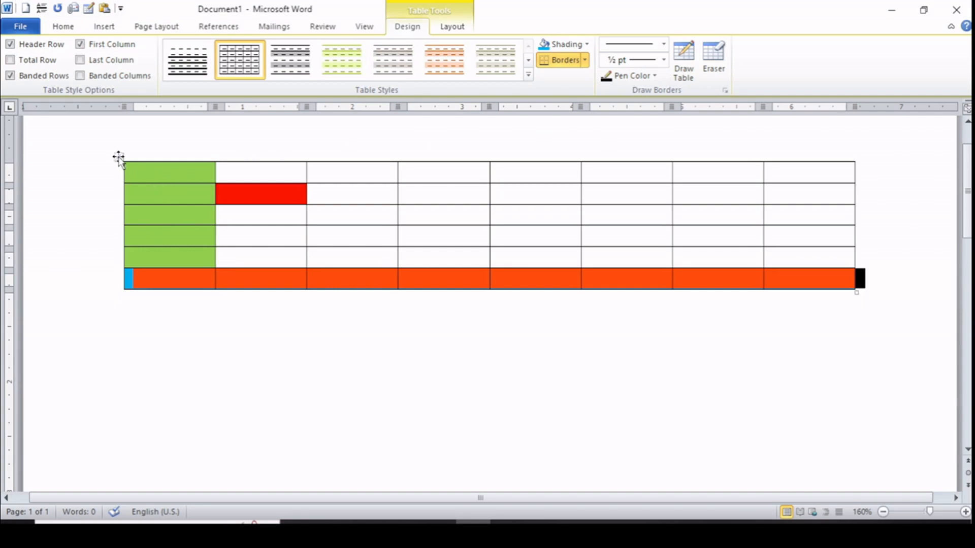
Shade the whole table with the standard Blue colour and deselect it
left_click(118, 157)
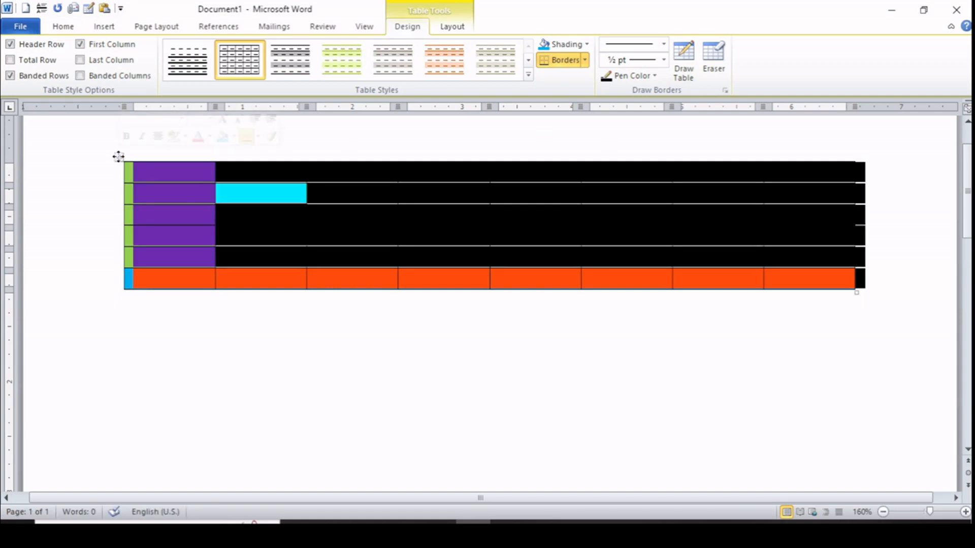
left_click(587, 45)
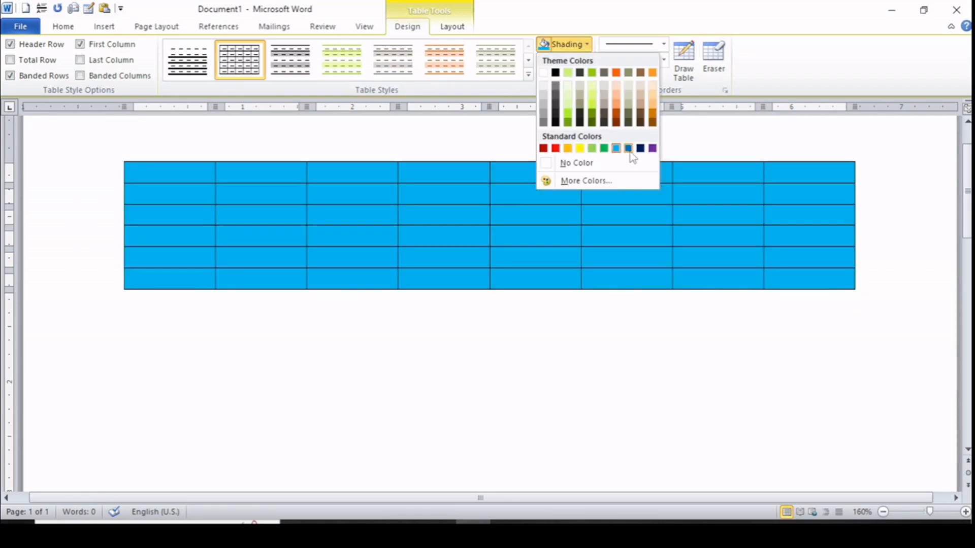
left_click(629, 148)
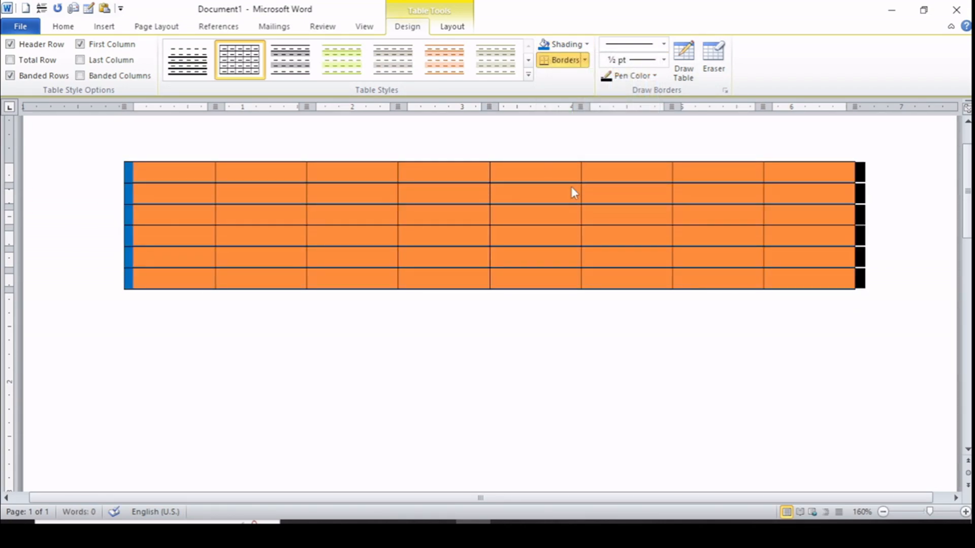
left_click(460, 304)
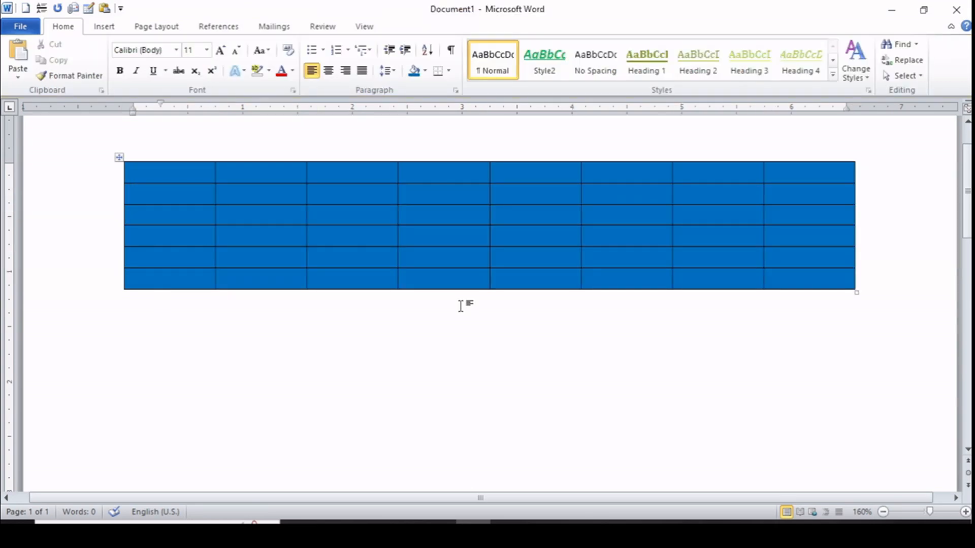
Undo all the shading back to the plain table grid, and view the available border options without applying one
left_click(370, 215)
key("ctrl+z")
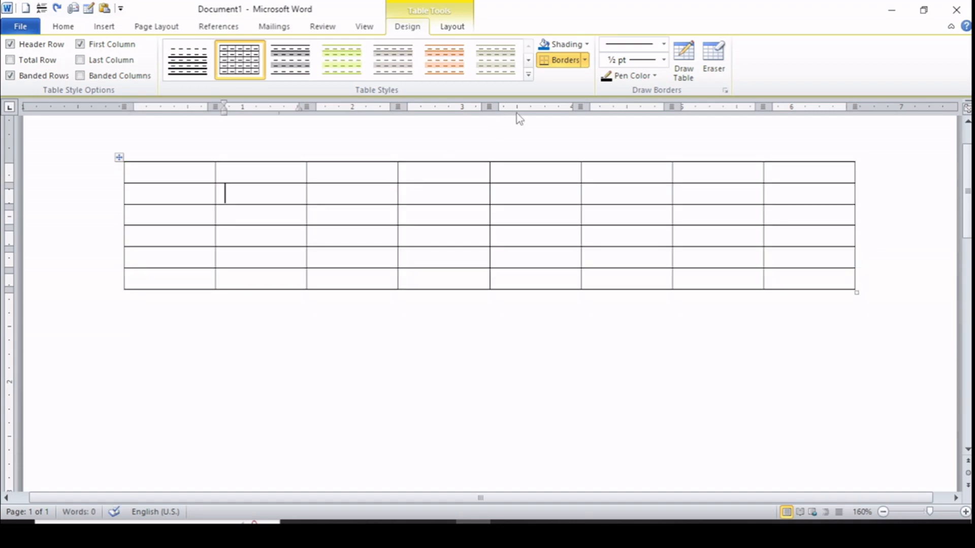
left_click(585, 59)
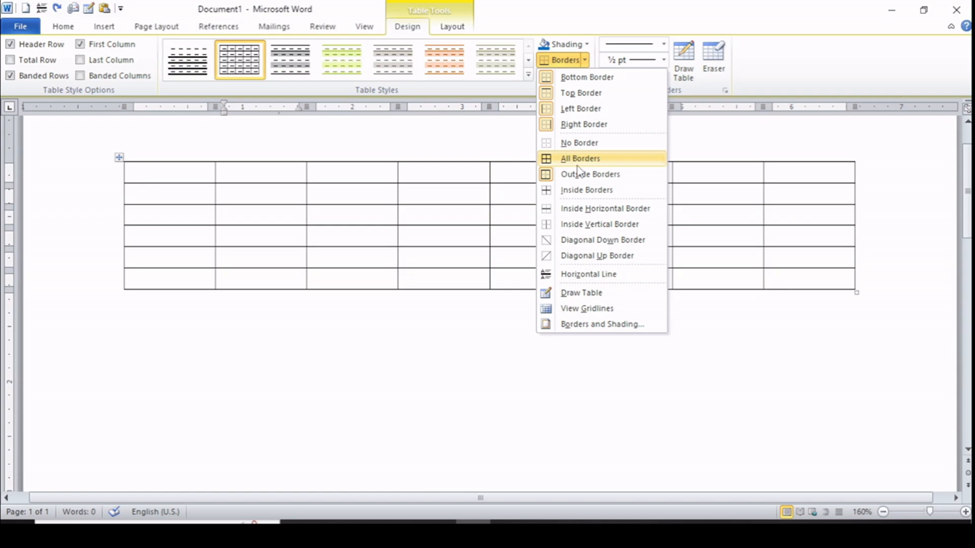
left_click(370, 121)
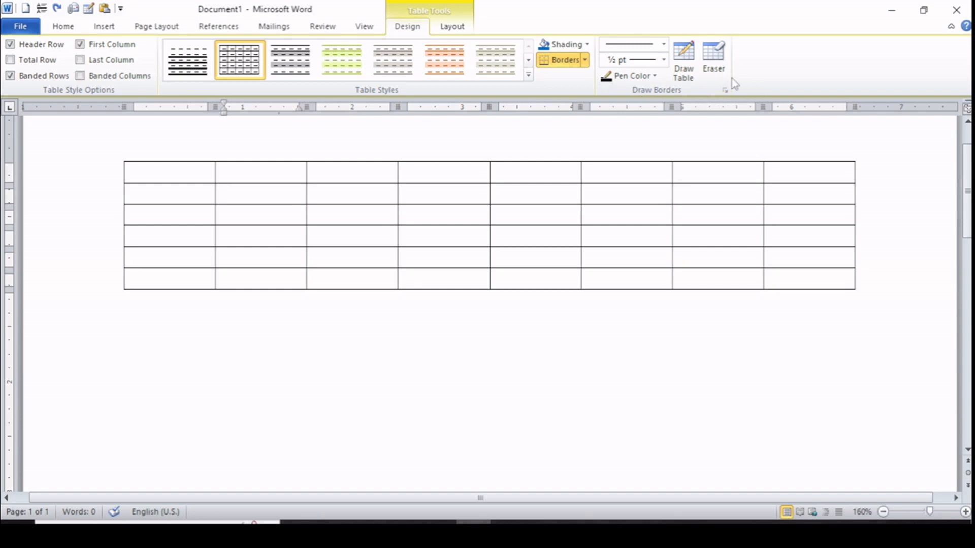
Try to draw a new table over the existing grid with the Draw Table tool, and leave the tool
left_click(692, 74)
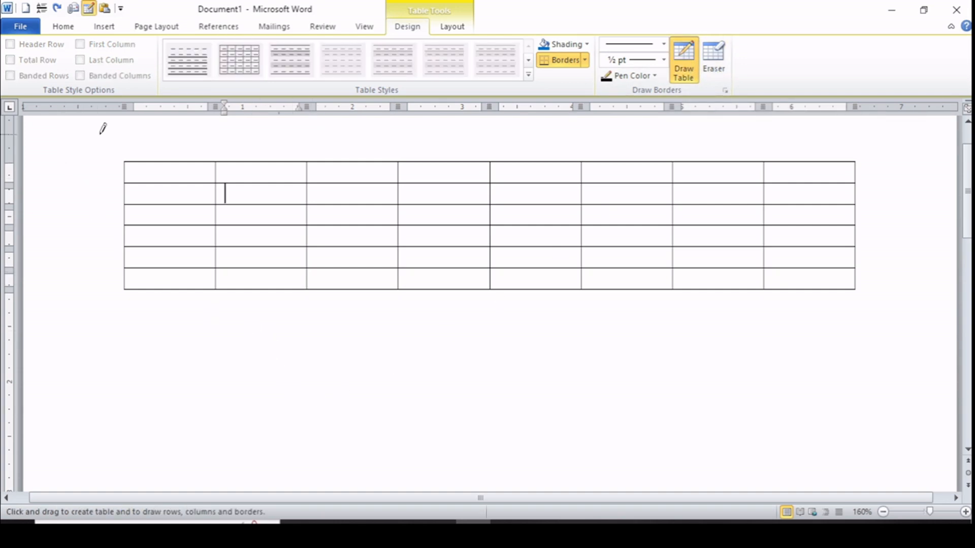
mouse_move(101, 133)
left_mouse_down()
mouse_move(219, 189)
mouse_move(471, 267)
mouse_move(519, 312)
left_mouse_up()
left_click(684, 63)
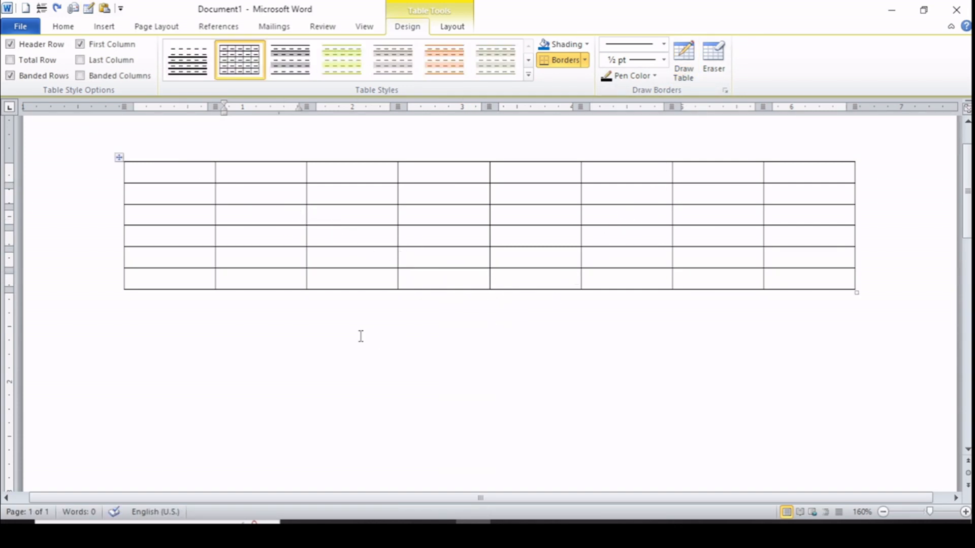
Draw and undo a small table box below the grid, and draw an outline about 3.9 by 2.2 inches farther down the page
left_click(683, 63)
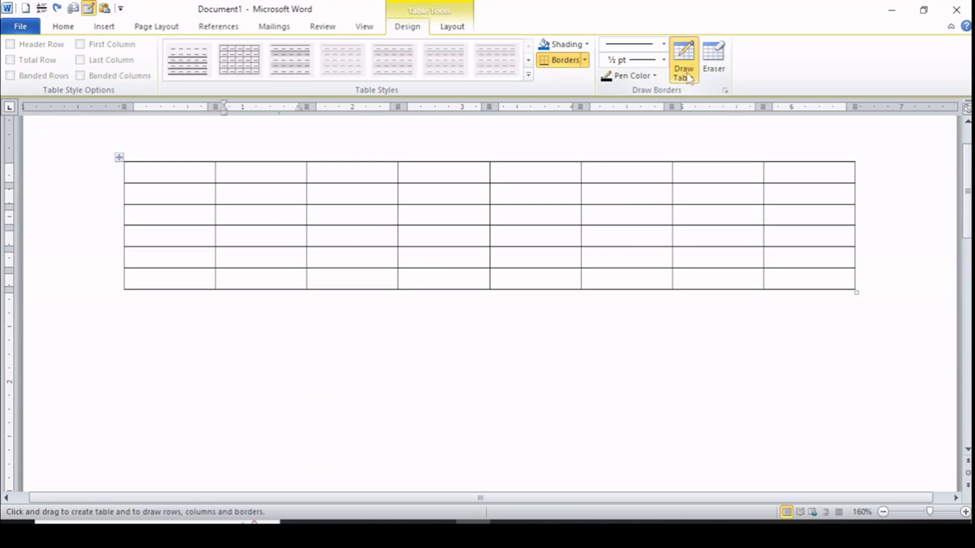
mouse_move(257, 344)
left_mouse_down()
mouse_move(385, 385)
mouse_move(593, 429)
left_mouse_up()
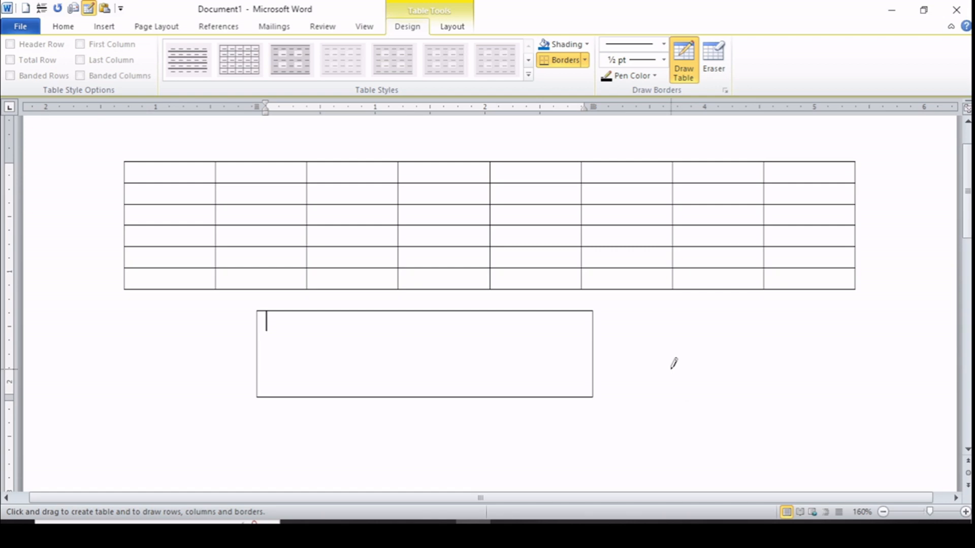
key("ctrl+z")
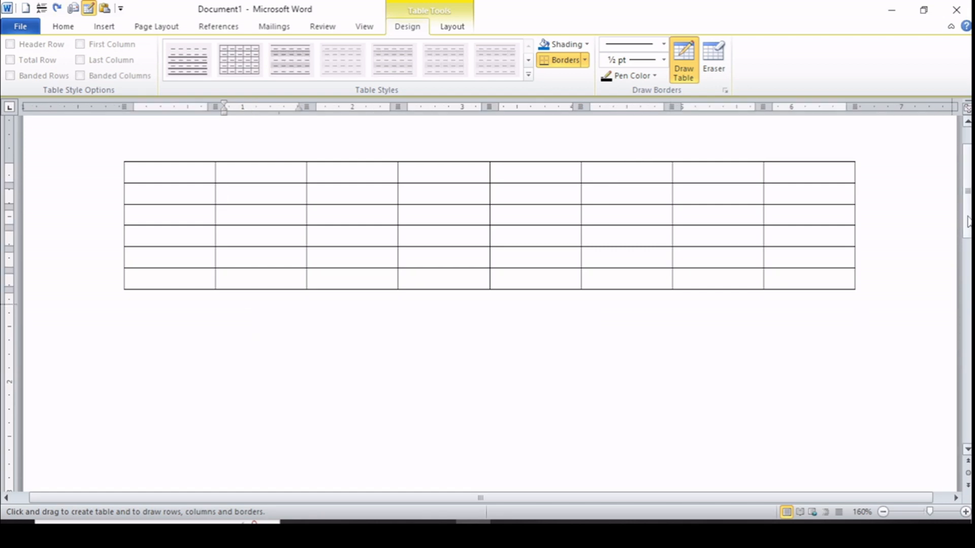
left_click_drag(967, 221, 967, 277)
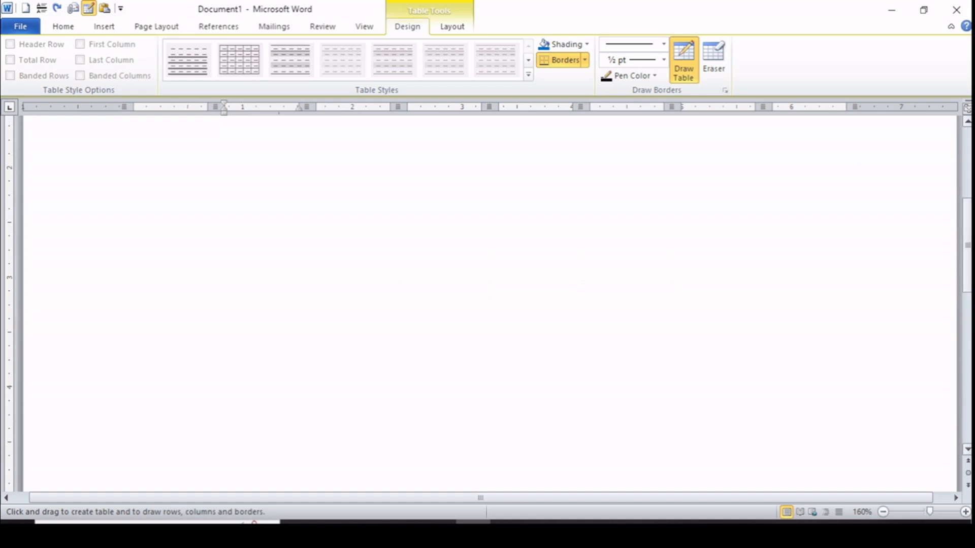
mouse_move(257, 206)
left_mouse_down()
mouse_move(651, 357)
mouse_move(691, 446)
left_mouse_up()
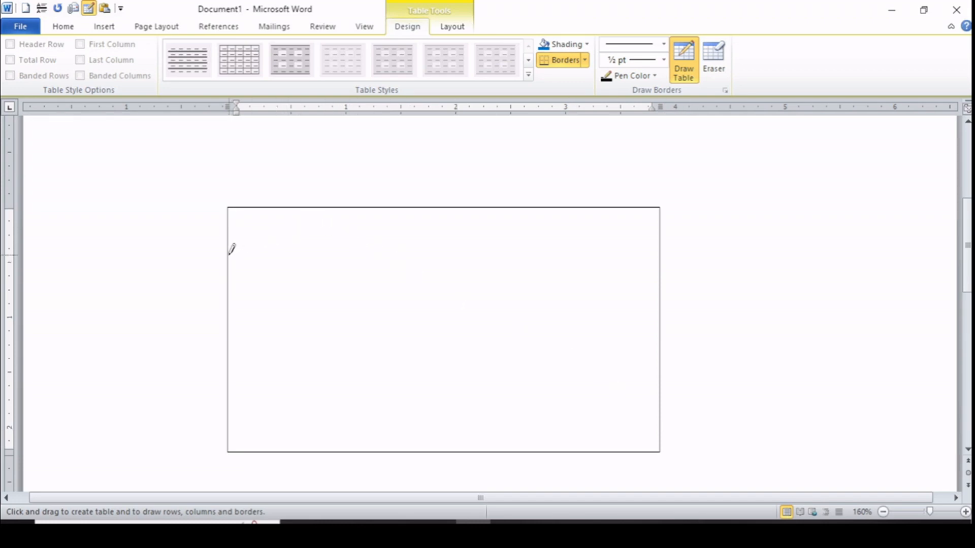
Draw four horizontal lines across the new table outline to divide it into five roughly equal rows
left_click_drag(230, 254, 482, 253)
left_click_drag(229, 302, 464, 303)
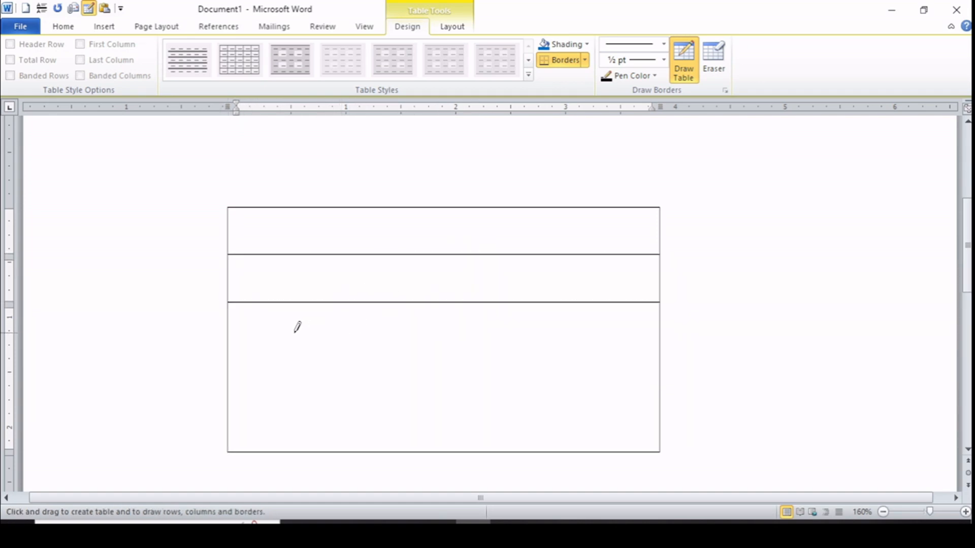
left_click_drag(231, 350, 484, 351)
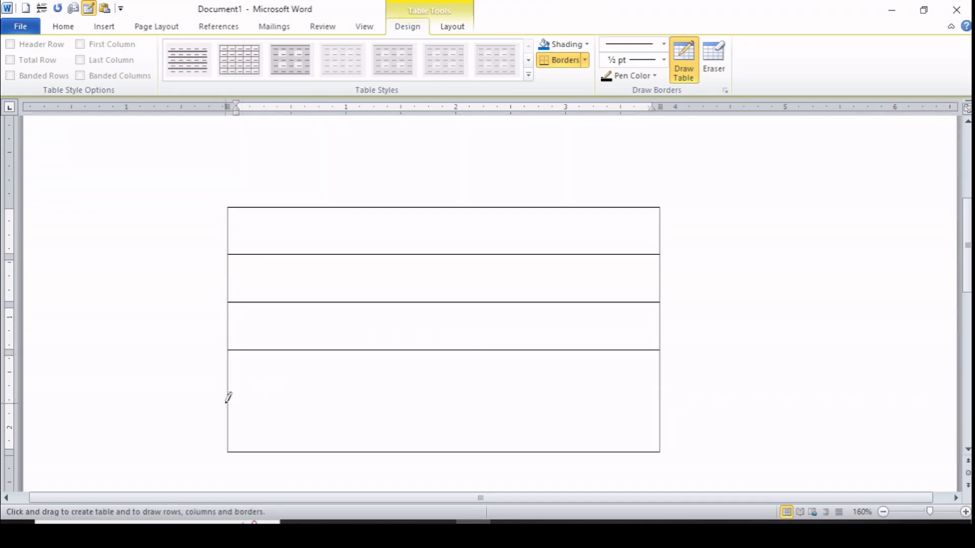
left_click_drag(228, 398, 492, 392)
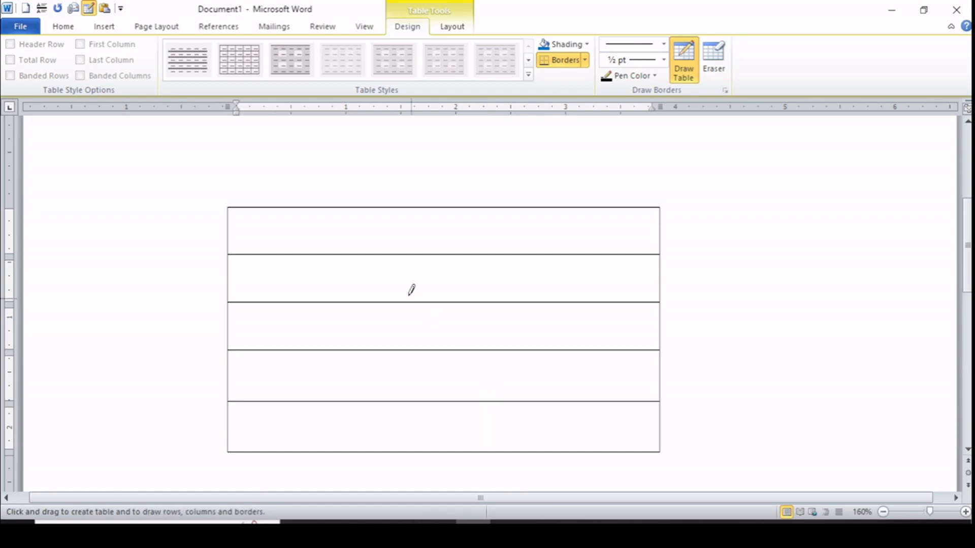
Draw four full-height vertical lines in the new table to divide all its rows into five columns
mouse_move(354, 205)
left_mouse_down()
mouse_move(342, 312)
mouse_move(349, 401)
left_mouse_up()
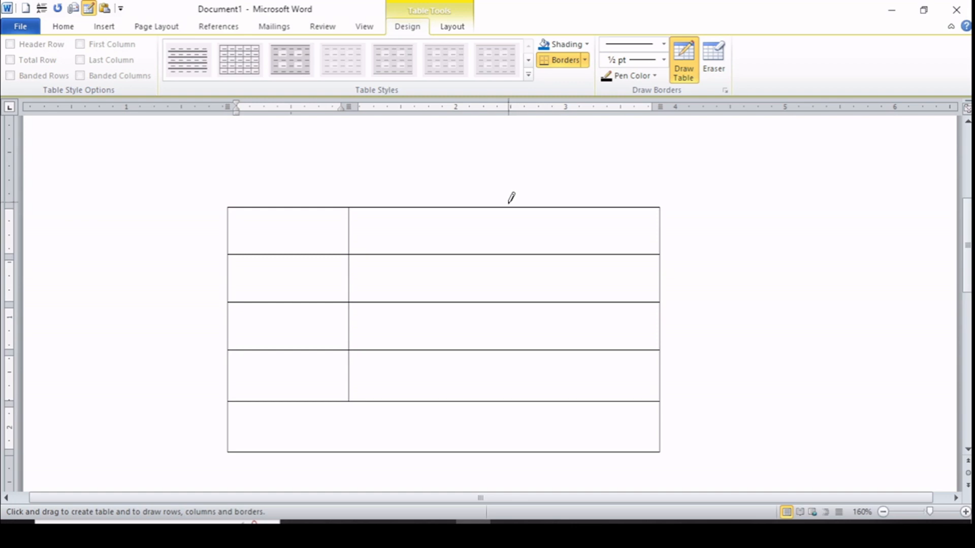
left_click_drag(508, 208, 508, 381)
left_click_drag(510, 421, 510, 449)
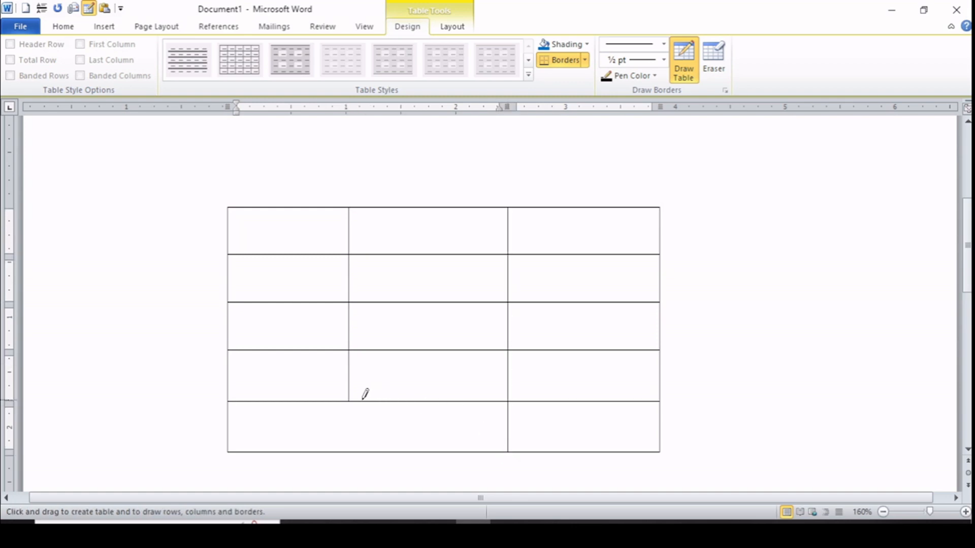
left_click_drag(349, 399, 351, 451)
left_click_drag(437, 205, 436, 412)
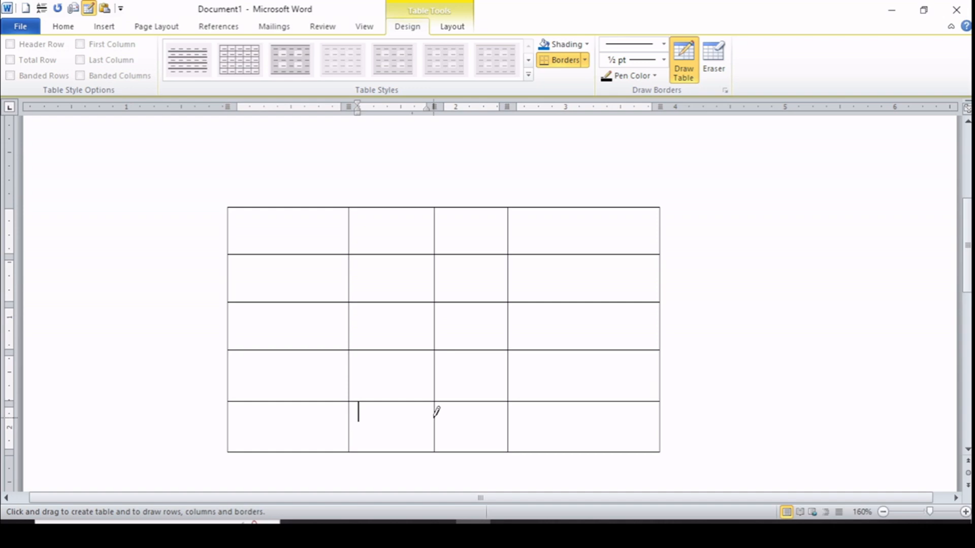
left_click_drag(590, 205, 593, 472)
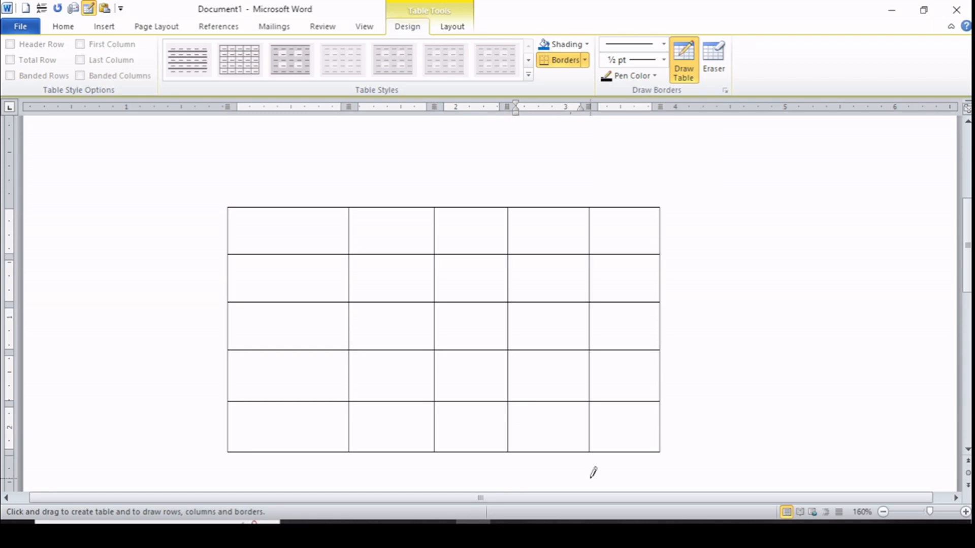
Erase the top and left borders of the table's first cell with the table Eraser
left_click(713, 59)
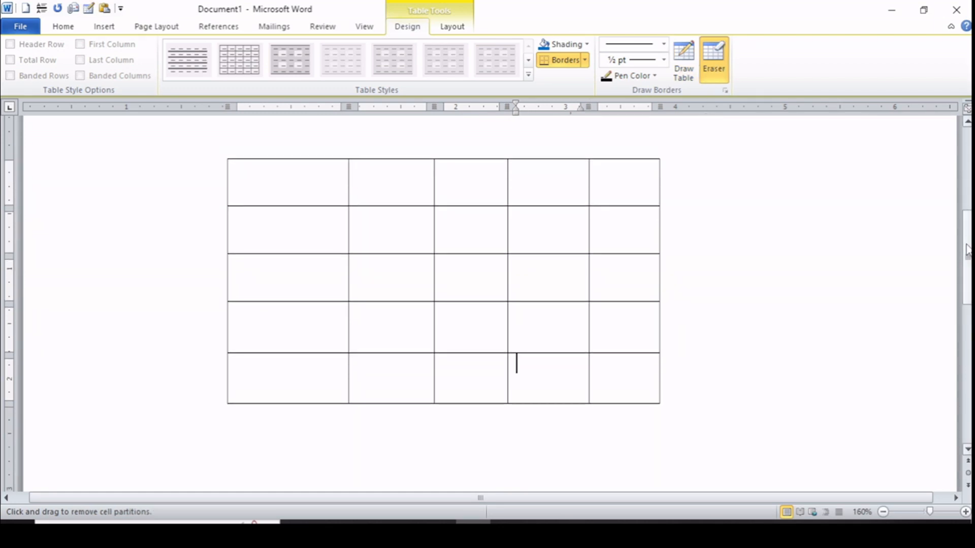
left_click(716, 75)
left_click(716, 71)
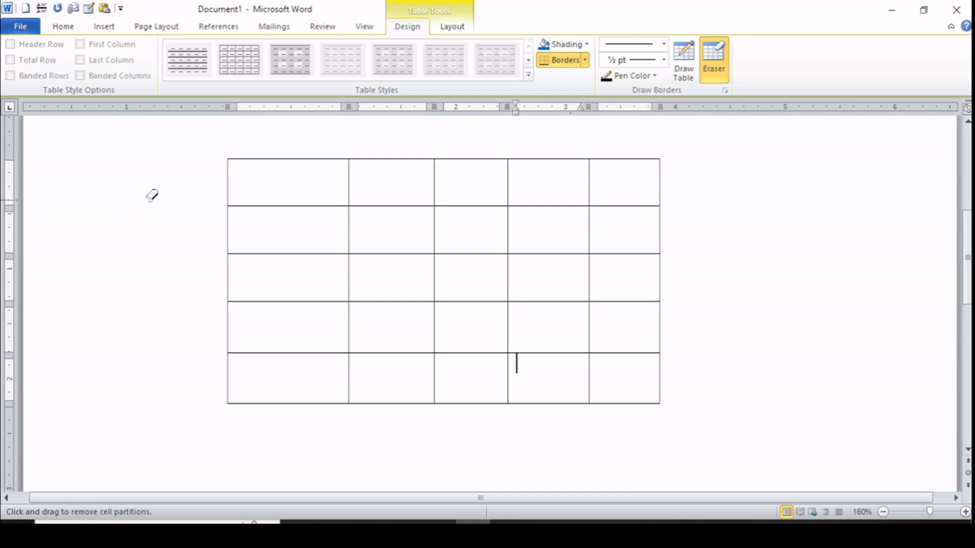
left_click(284, 162)
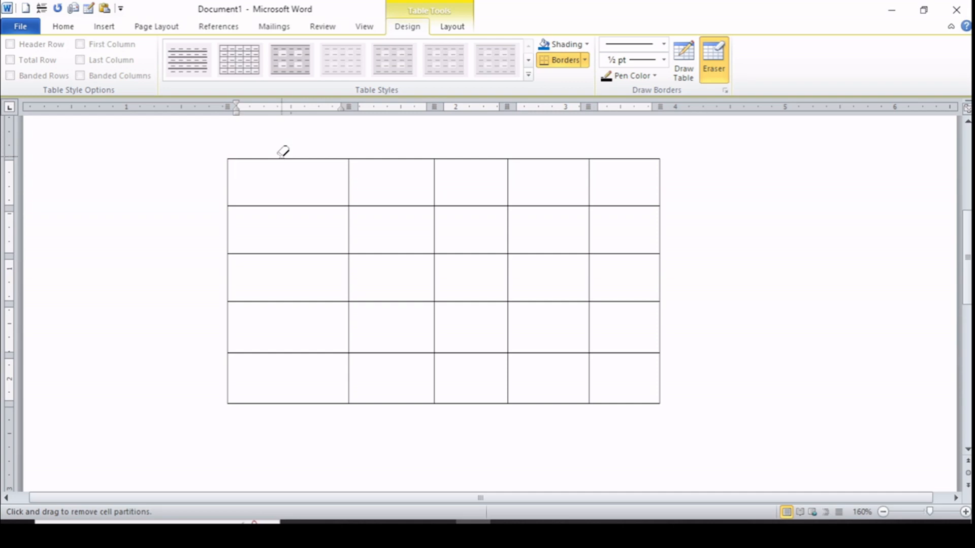
left_click(279, 157)
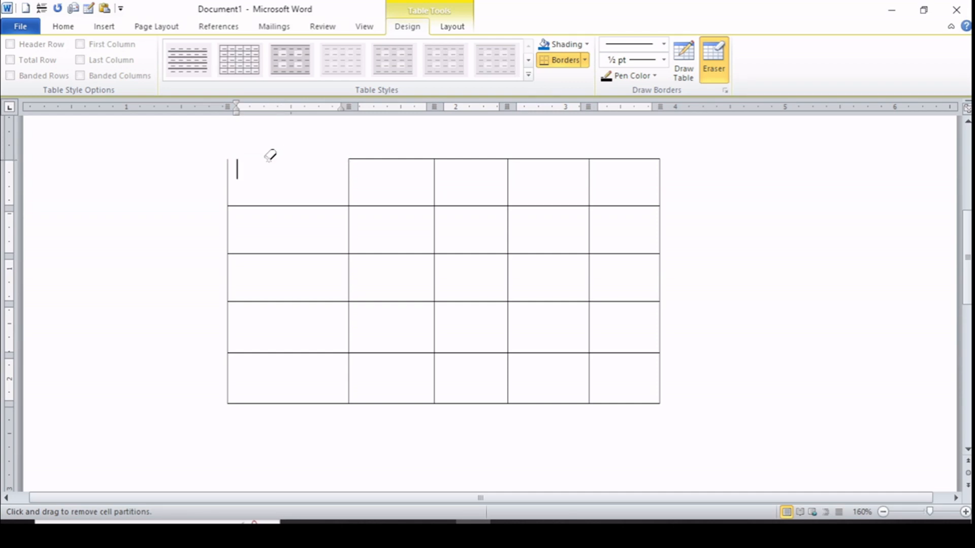
left_click(230, 170)
Erase the first column's two upper row lines, the line below the second column's top cell, and the third column's top border
left_click(278, 202)
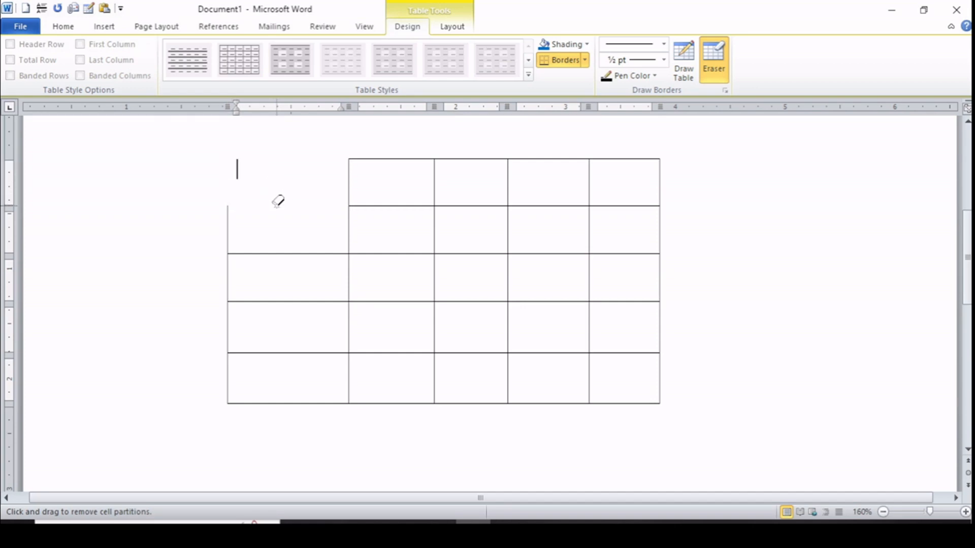
left_click(267, 247)
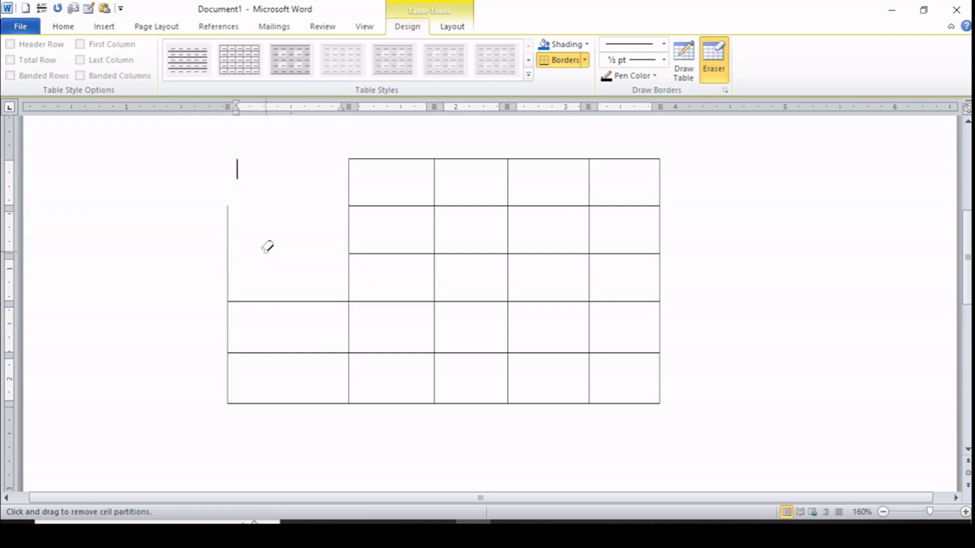
left_click(426, 203)
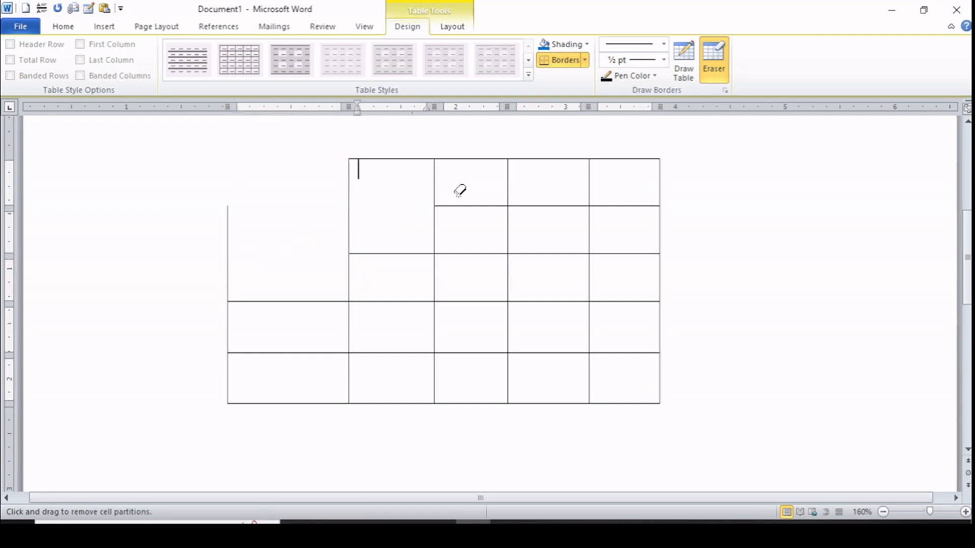
left_click(488, 158)
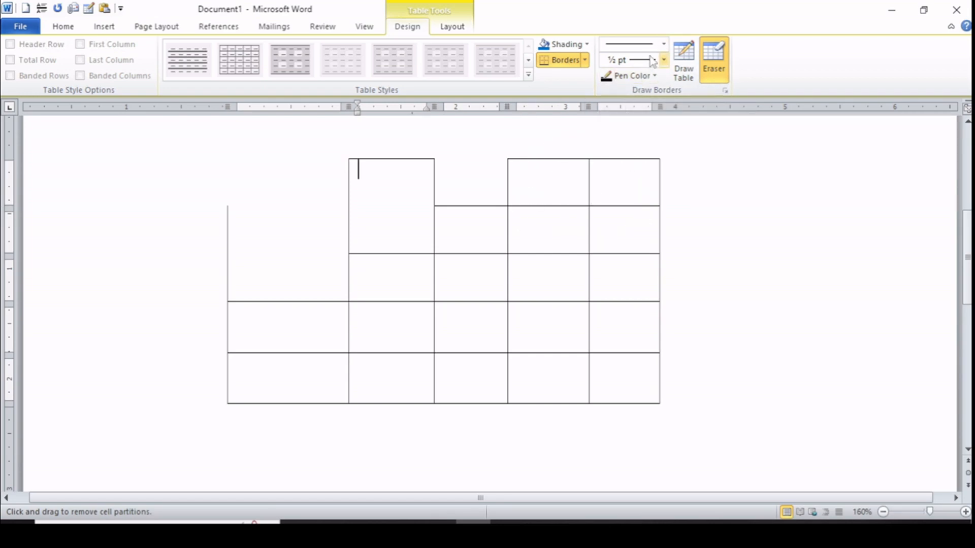
Draw a 3 pt thick-thin double line across the first column, level with the bottom of the first row
left_click(662, 45)
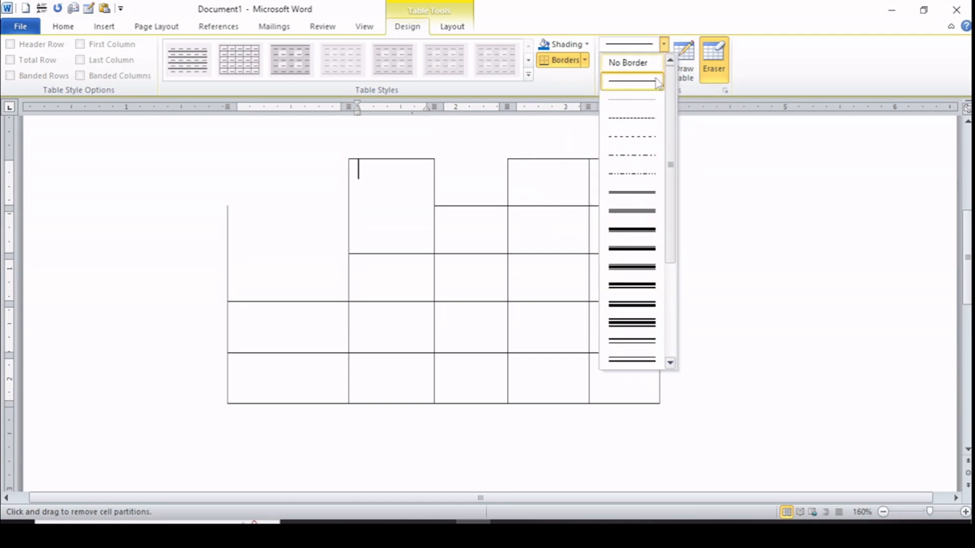
left_click(633, 288)
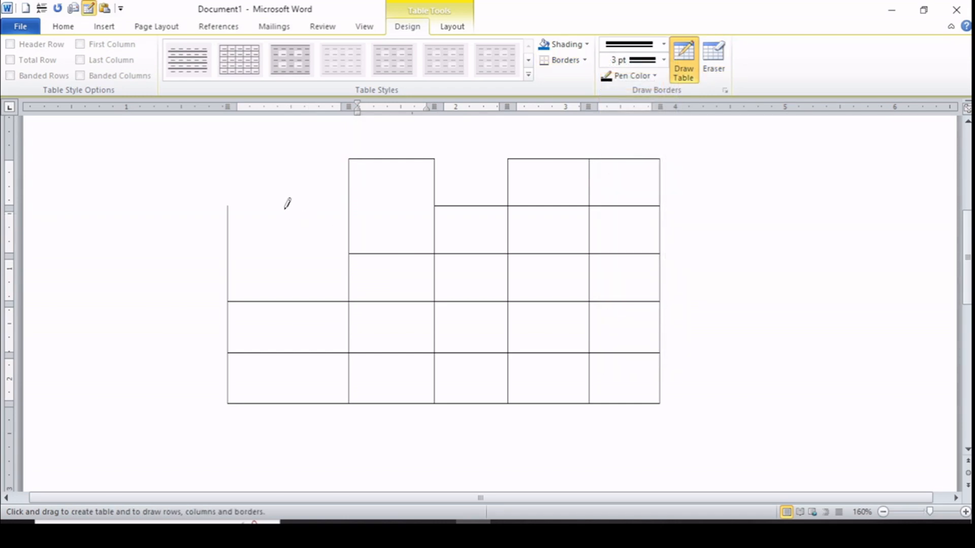
left_click_drag(228, 207, 348, 207)
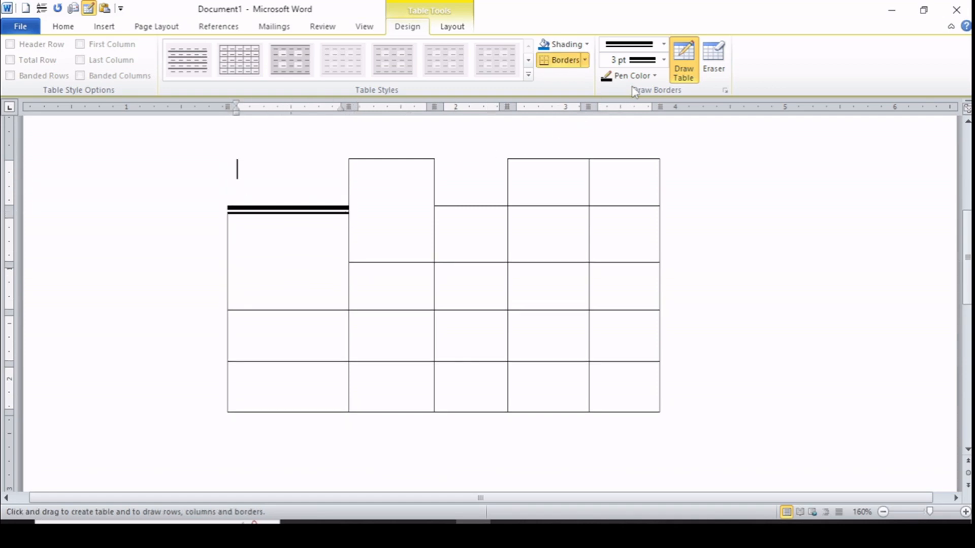
left_click(663, 44)
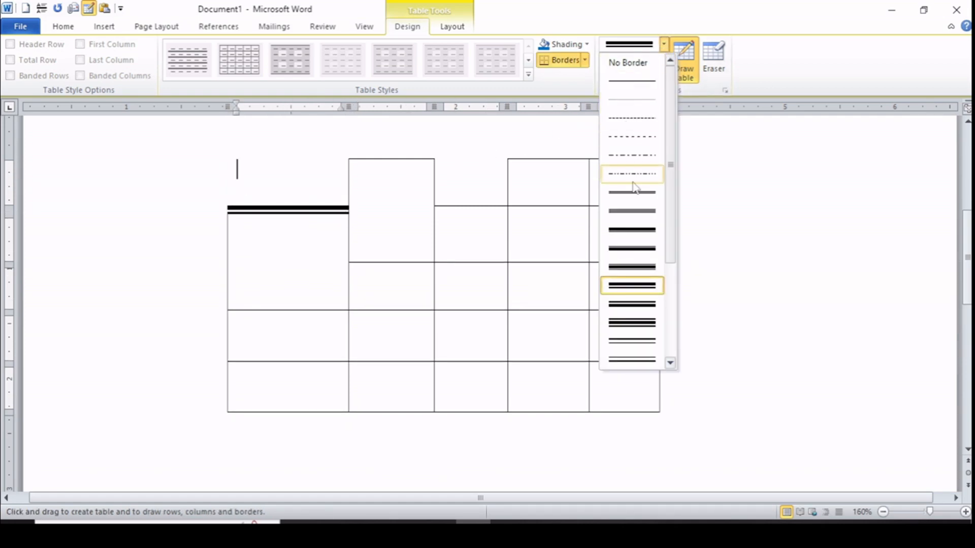
left_click(712, 166)
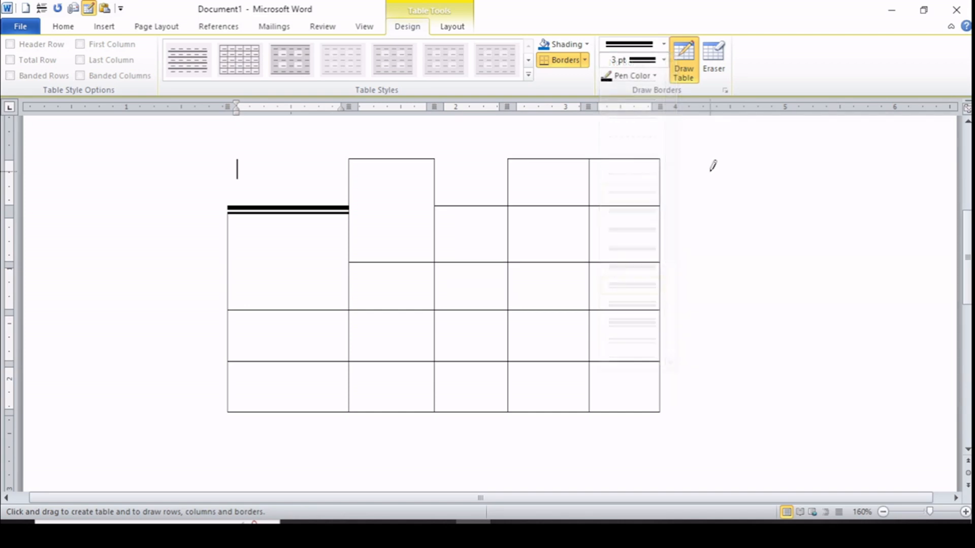
Split the cell below the thick line with a ¼ pt vertical double line, and draw a 6 pt horizontal one from it into the second column
left_click(663, 60)
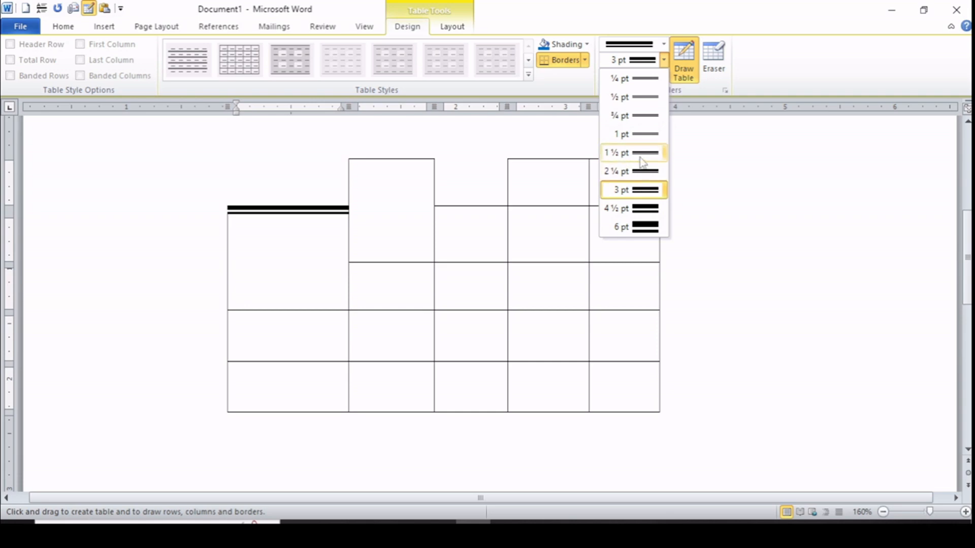
left_click(636, 81)
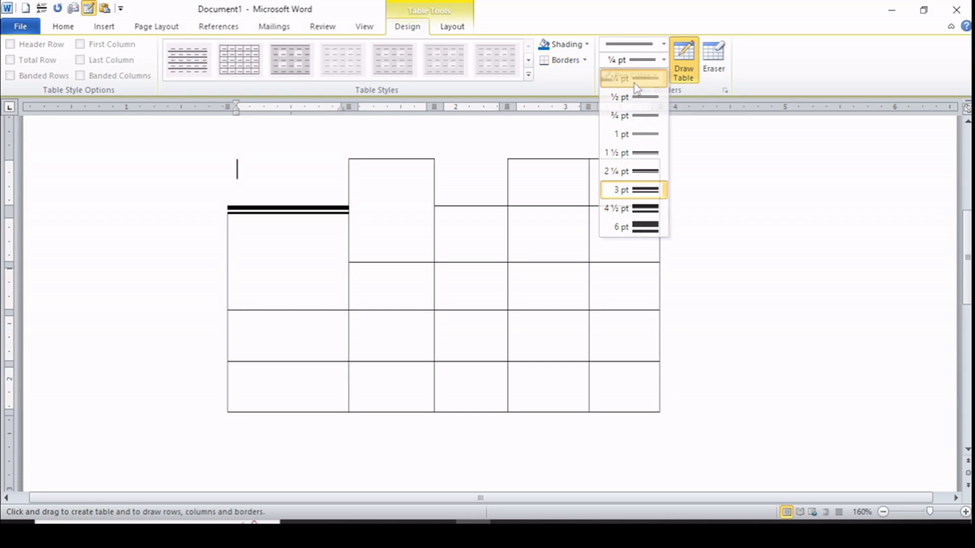
left_click_drag(278, 212, 278, 289)
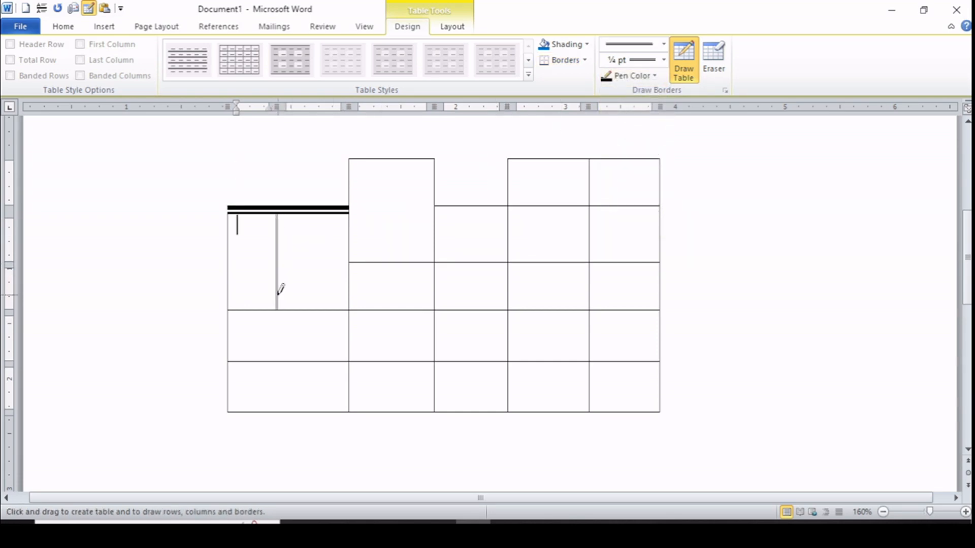
left_click(661, 62)
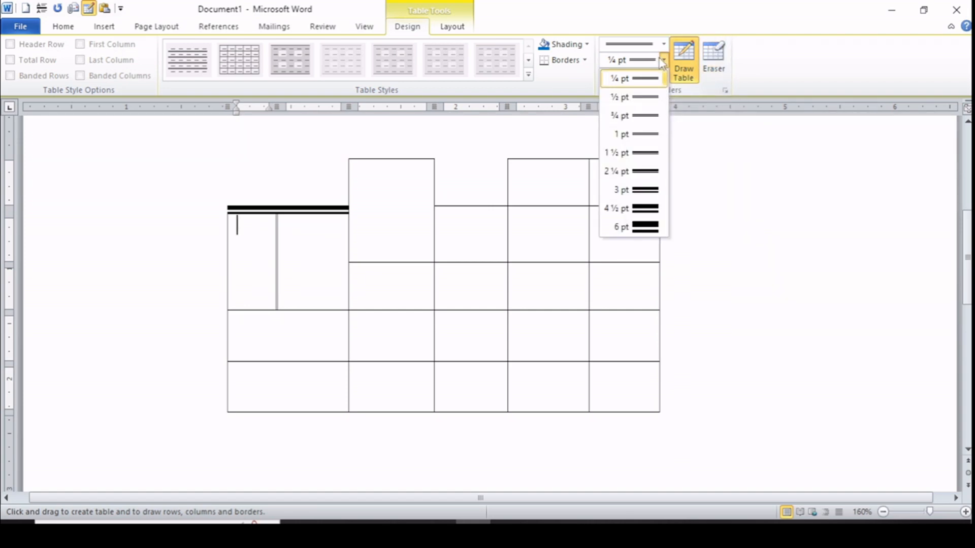
left_click(632, 227)
left_click_drag(288, 256, 351, 255)
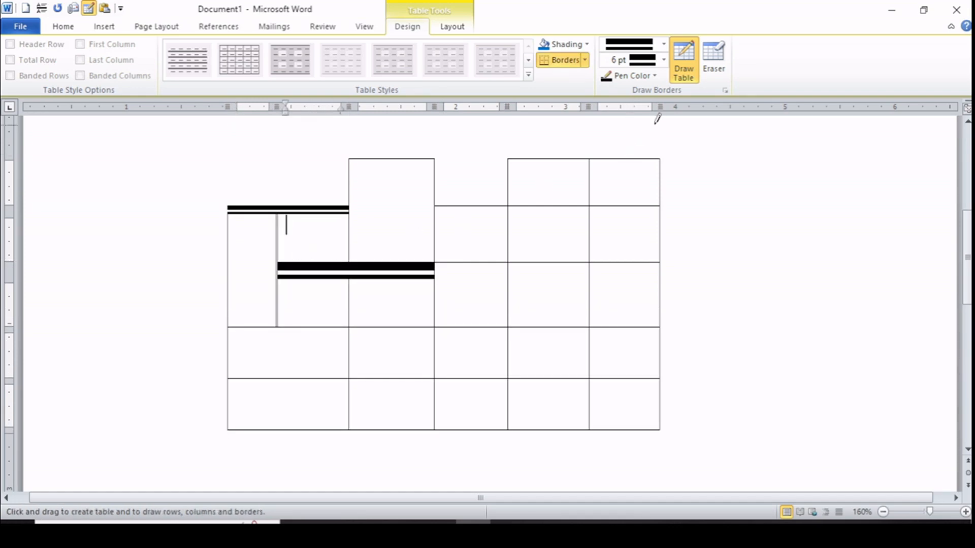
Set the pen color to red and draw a 6 pt vertical double line in the last column's second-row cell
left_click(654, 76)
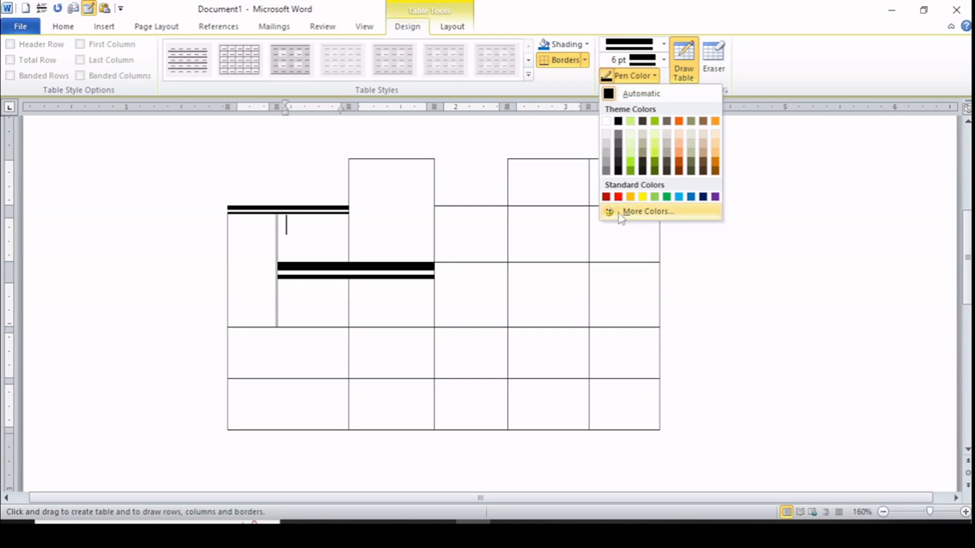
left_click(618, 197)
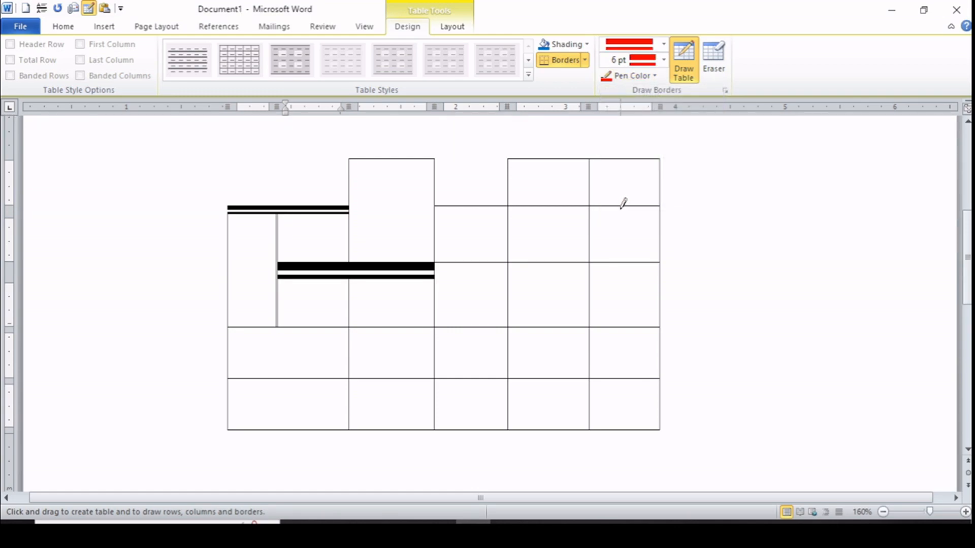
left_click_drag(624, 239, 624, 243)
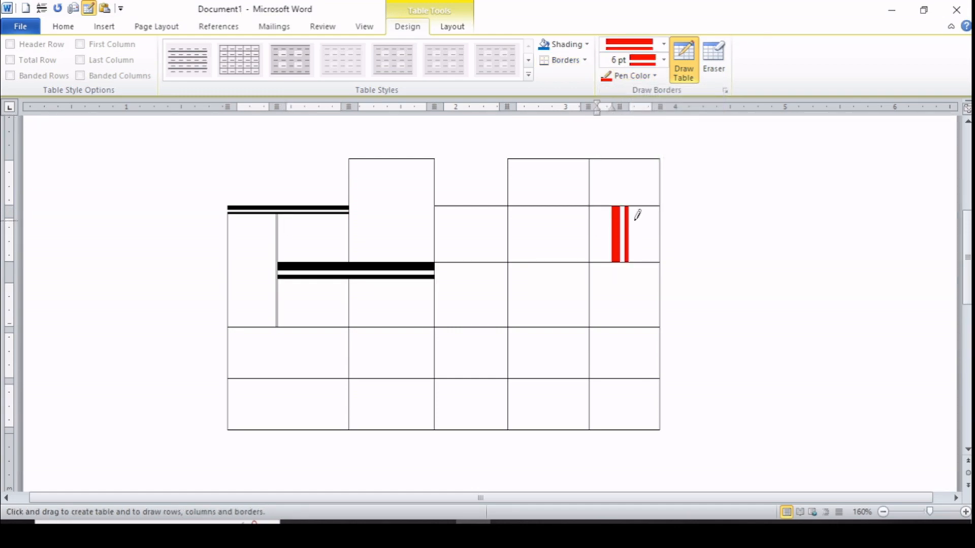
Switch to the plain single line style and draw a ½ pt vertical line through the fourth column's top cell
left_click(664, 44)
left_click(633, 81)
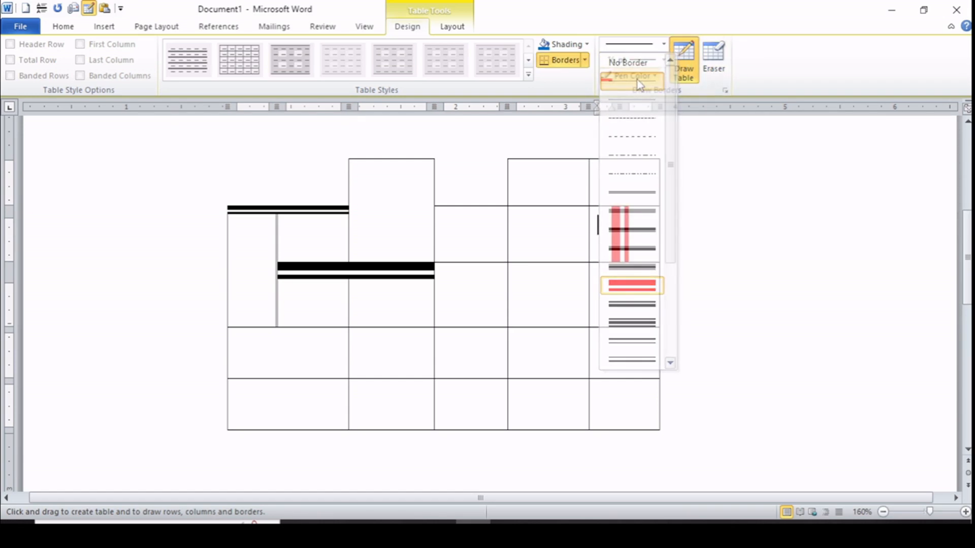
left_click_drag(554, 154, 551, 187)
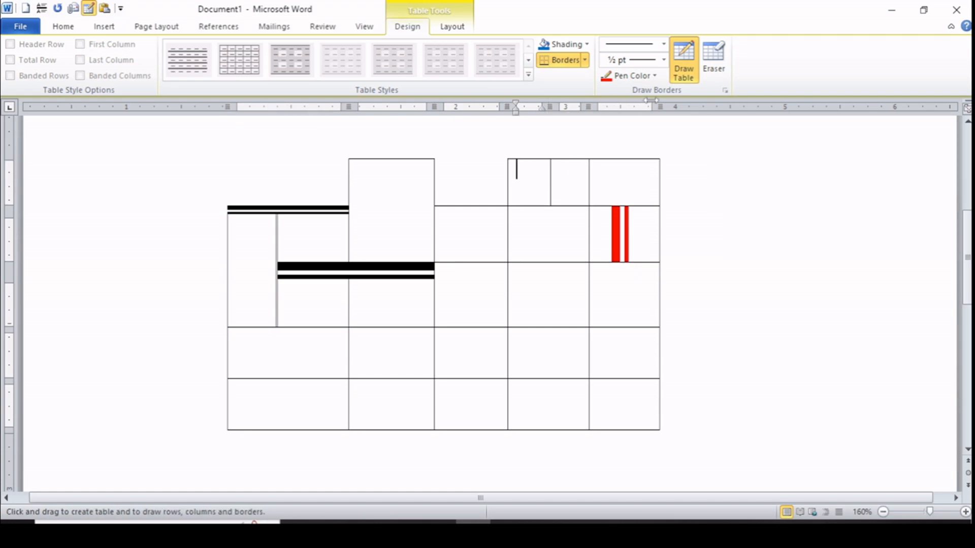
Set the pen color to red and draw a ½ pt top border over the third column
left_click(655, 77)
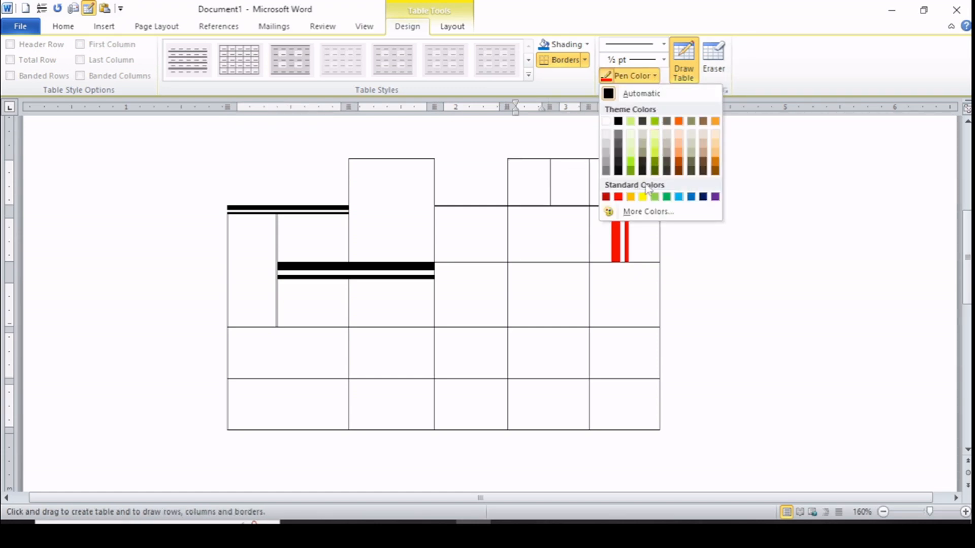
left_click(618, 196)
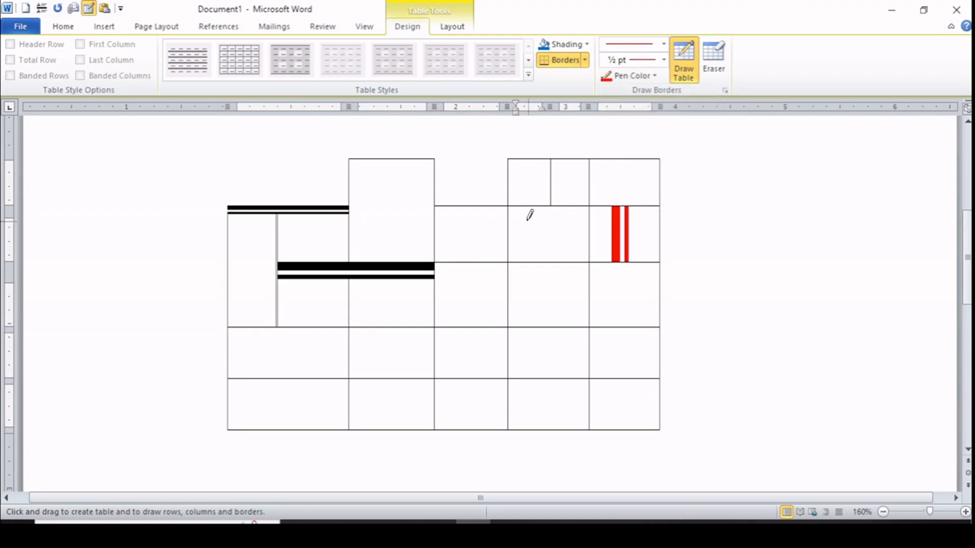
left_click_drag(434, 160, 507, 156)
Delete the entire document content and insert a table with eight columns and six rows
key("ctrl+a")
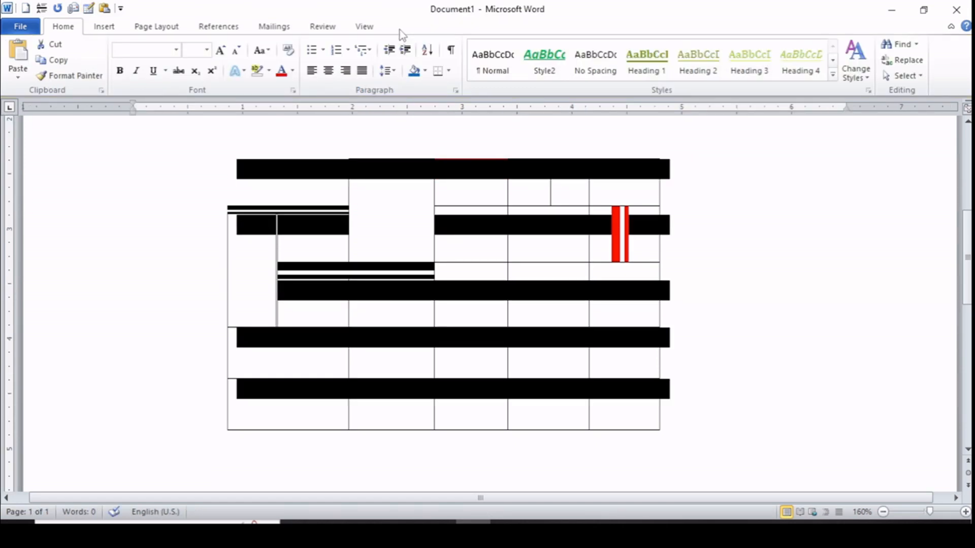
key("Delete")
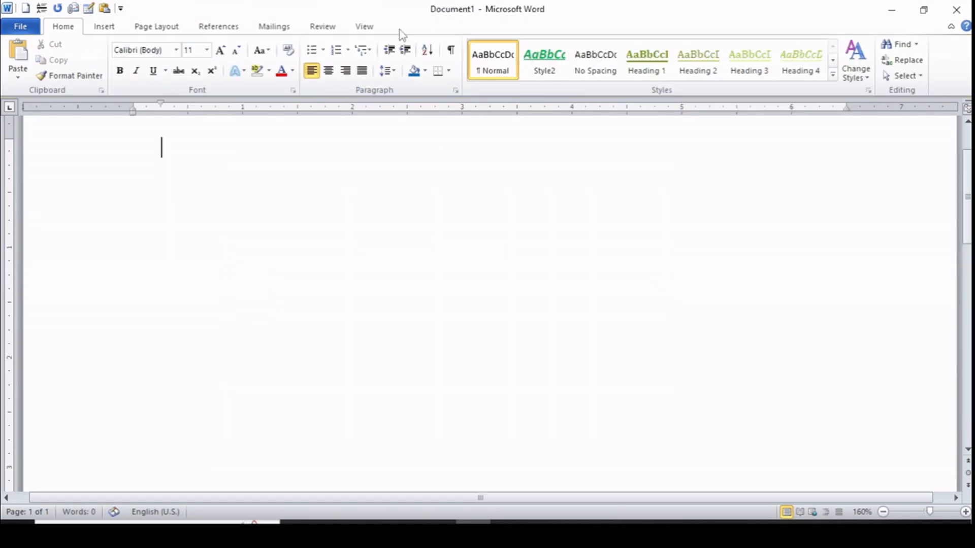
left_click(104, 27)
left_click(114, 62)
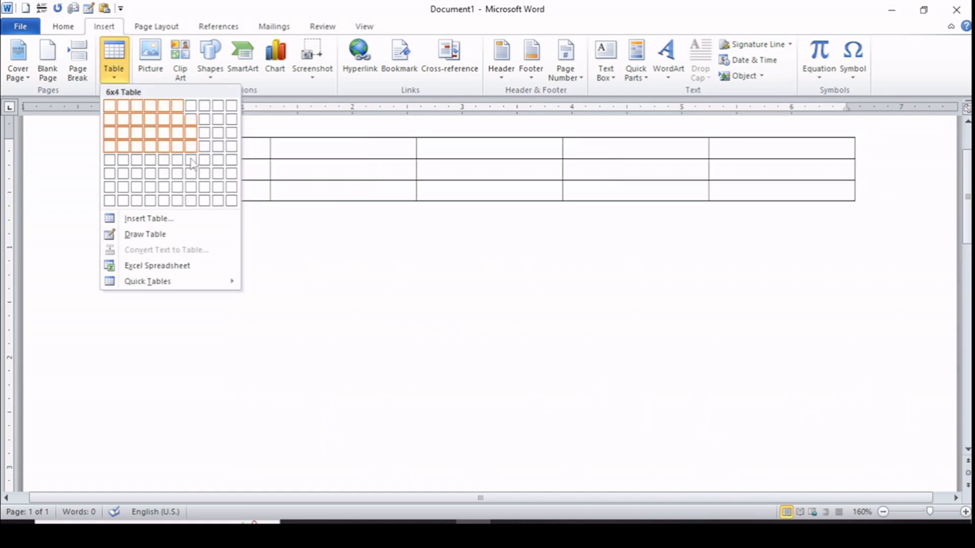
left_click(204, 173)
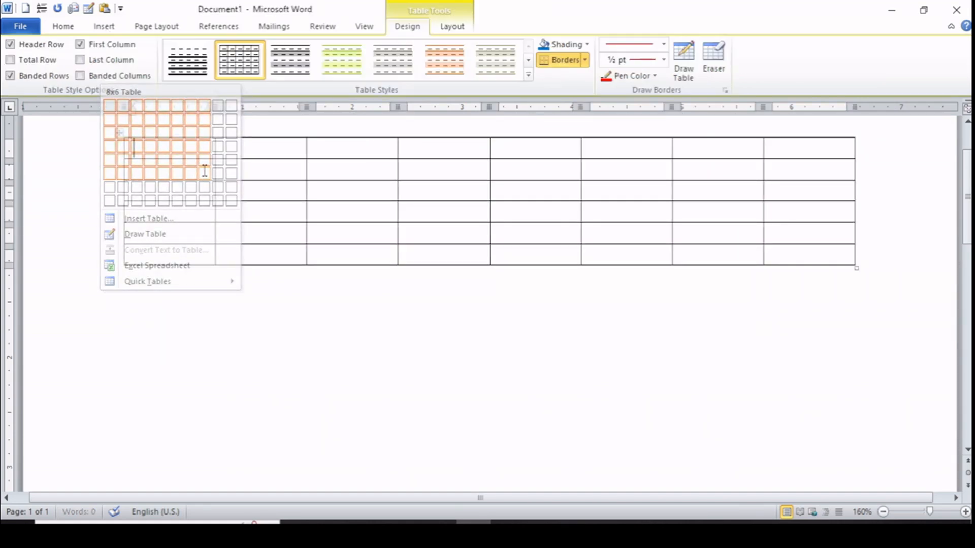
Select the cell in the third column of the table's second row using the table's Select Cell command
left_click(461, 30)
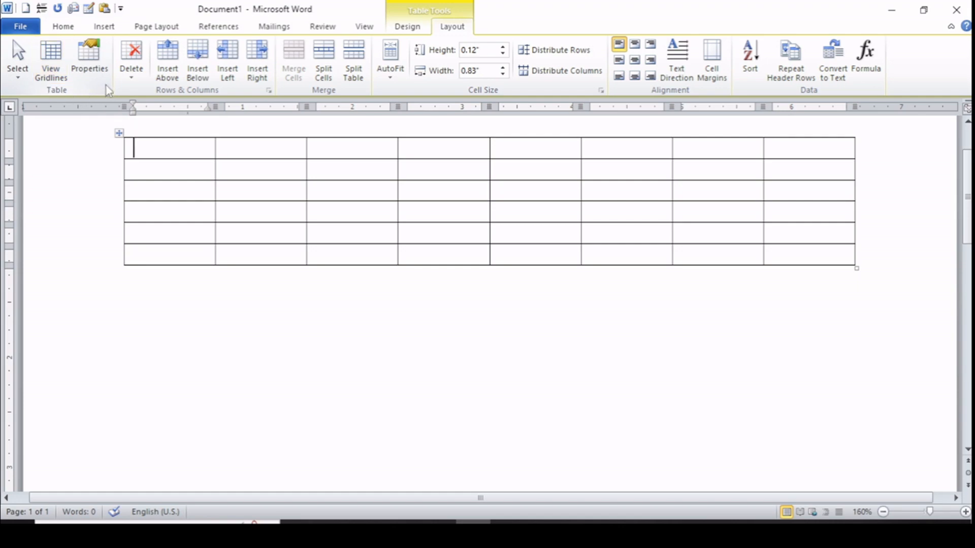
left_click(24, 76)
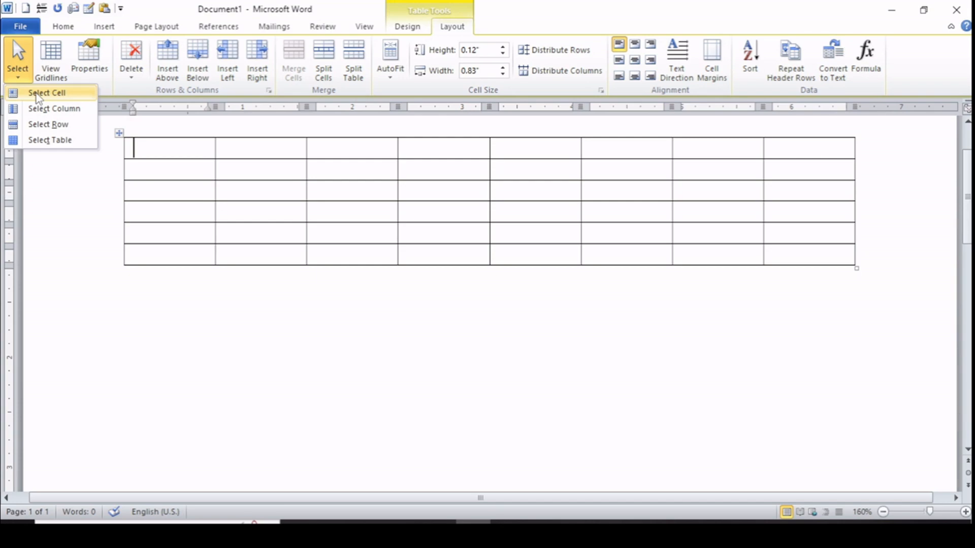
left_click(322, 168)
left_click(322, 168)
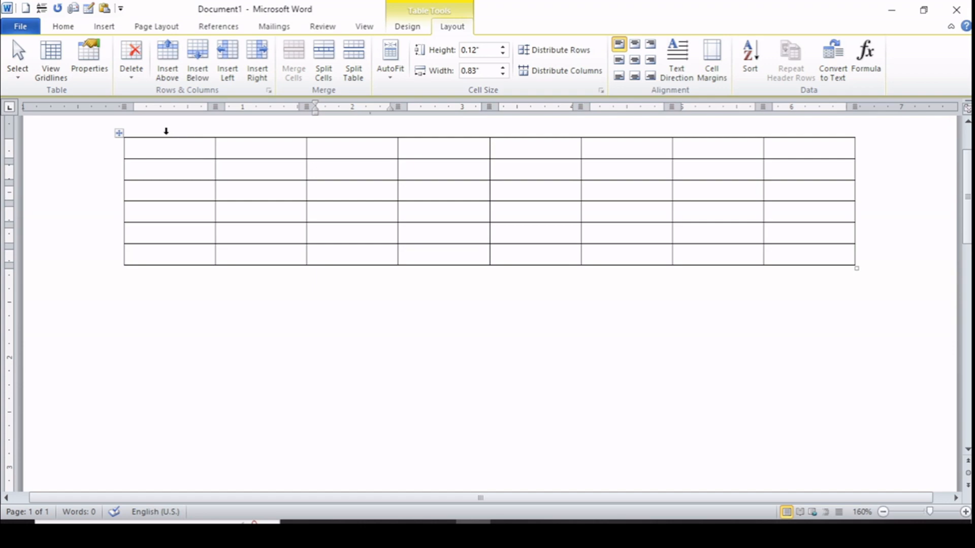
left_click(19, 74)
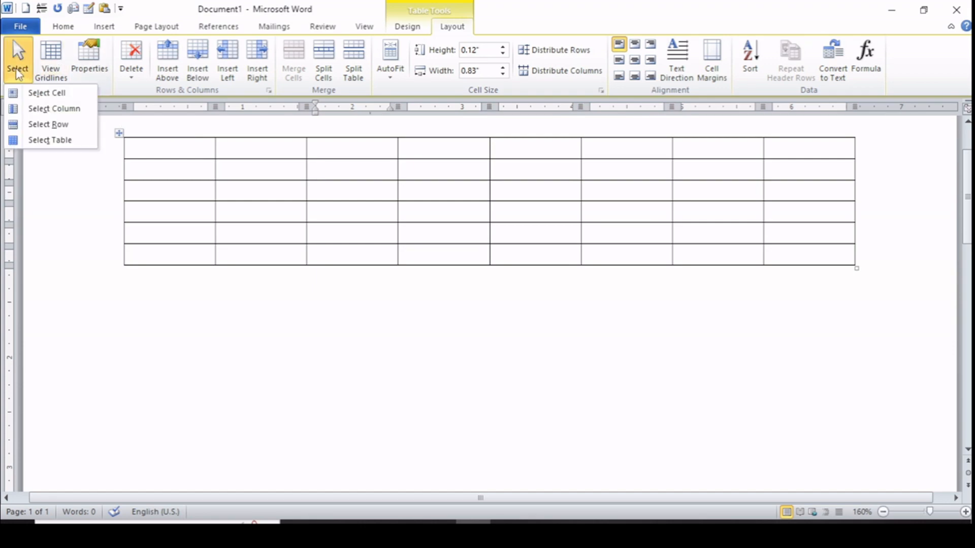
left_click(43, 93)
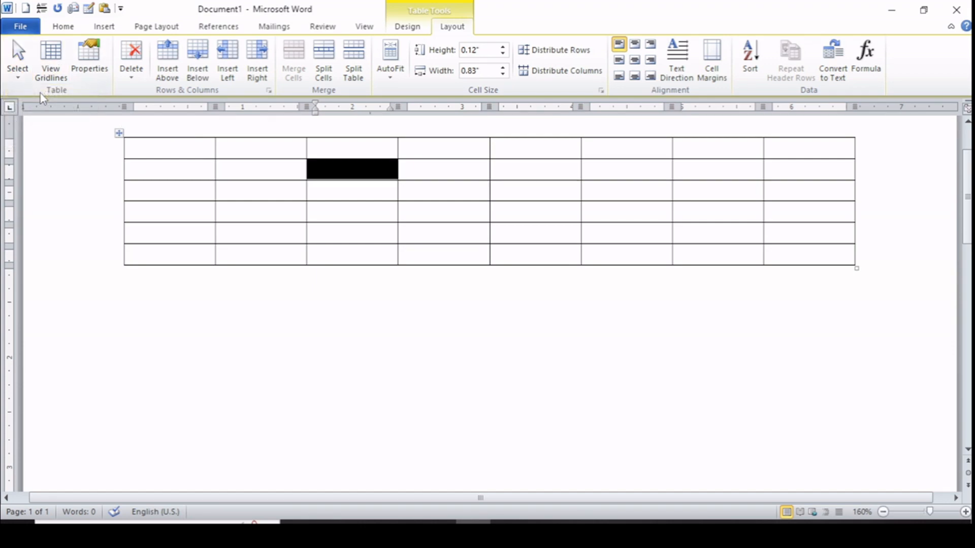
Select the table's entire second column using the Select Column command
left_click(18, 71)
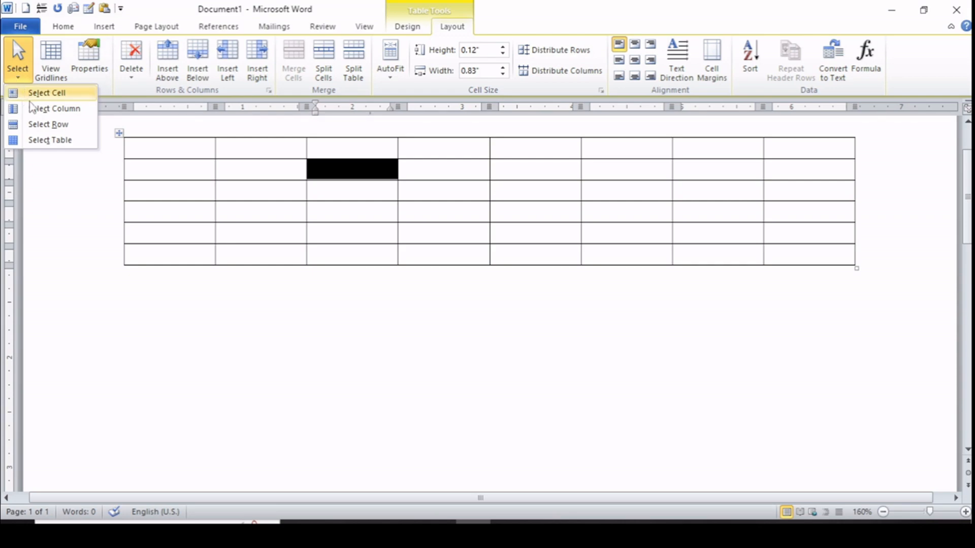
left_click(248, 149)
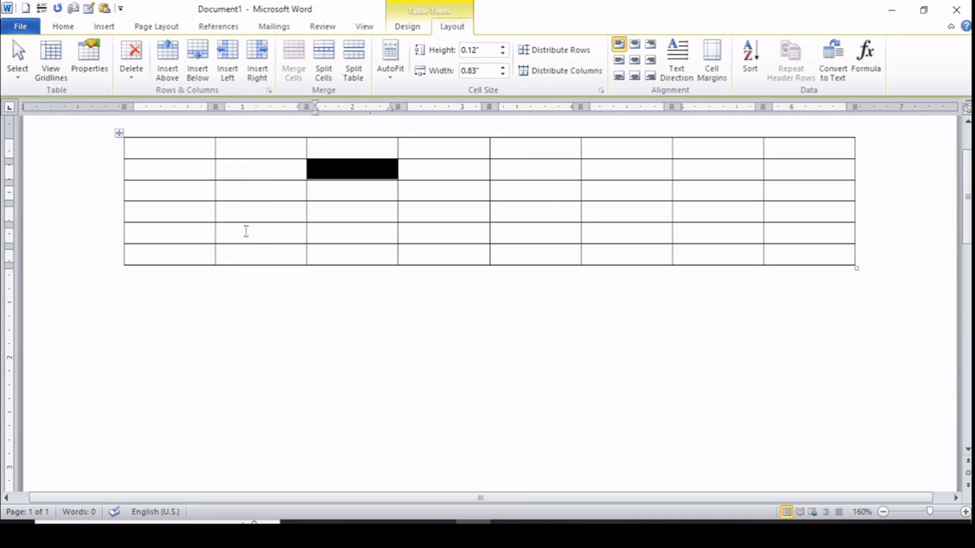
left_click(244, 256)
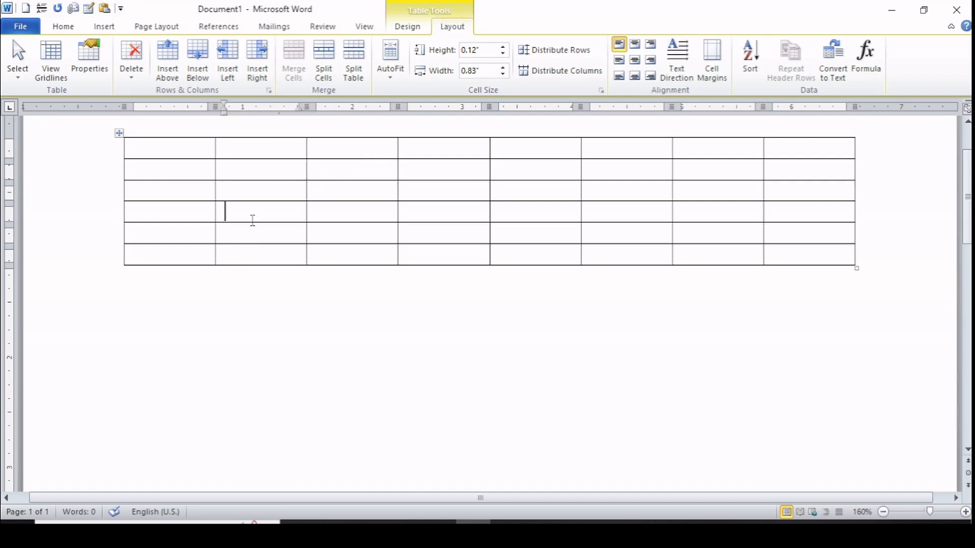
left_click(21, 74)
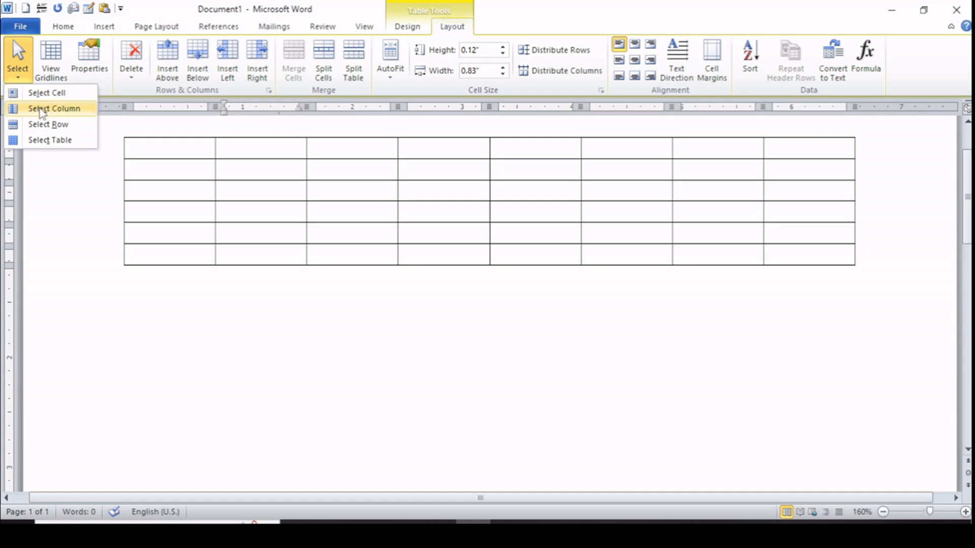
left_click(41, 108)
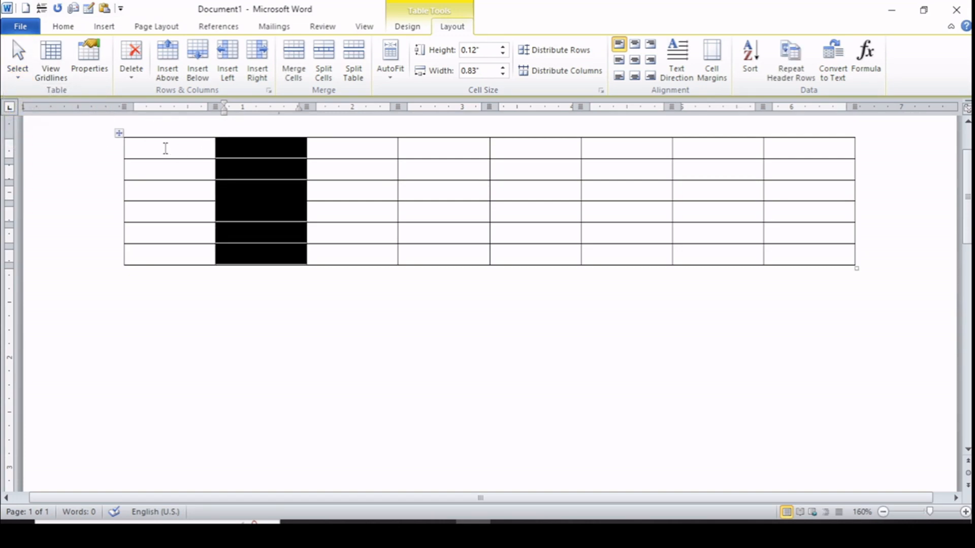
Select the table's second row with the Select Row command, followed by the whole table with Select Table
left_click(161, 169)
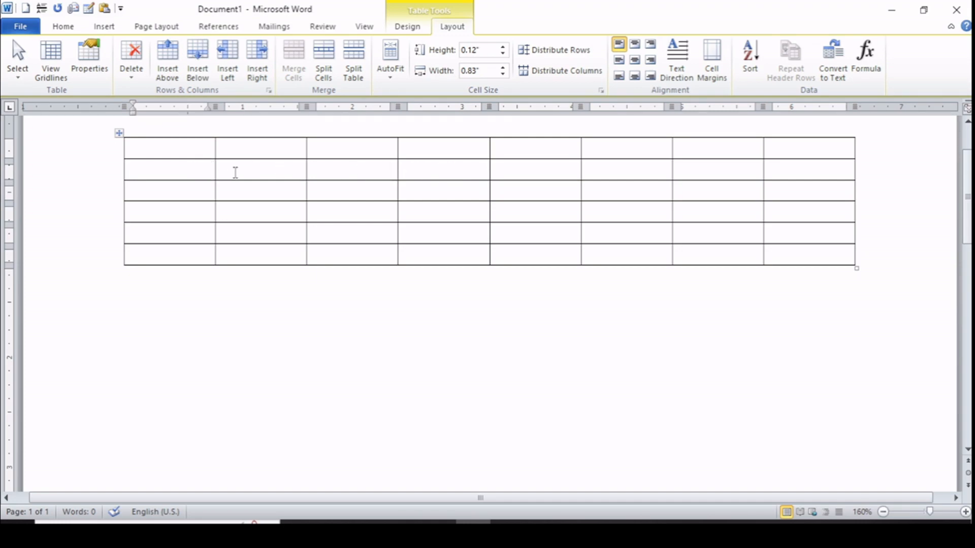
left_click(253, 167)
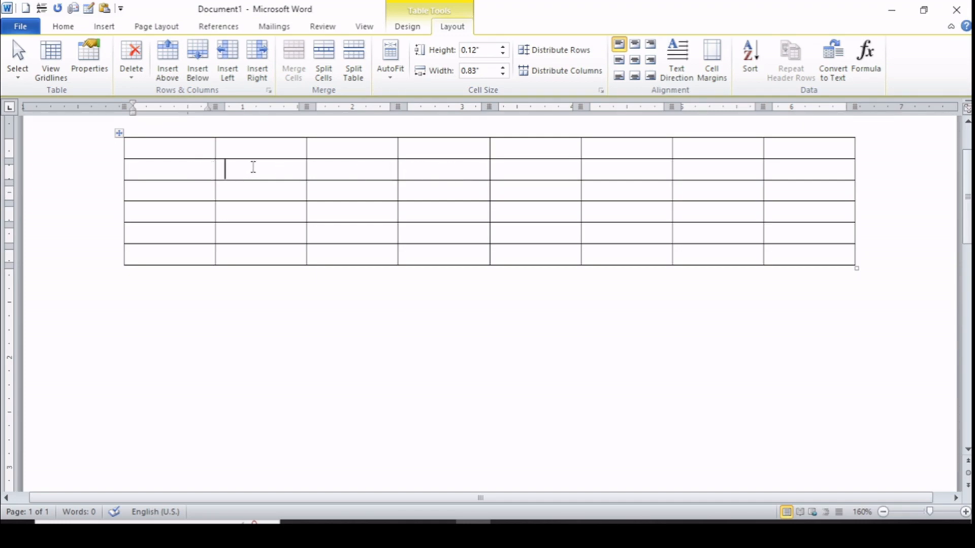
left_click(18, 68)
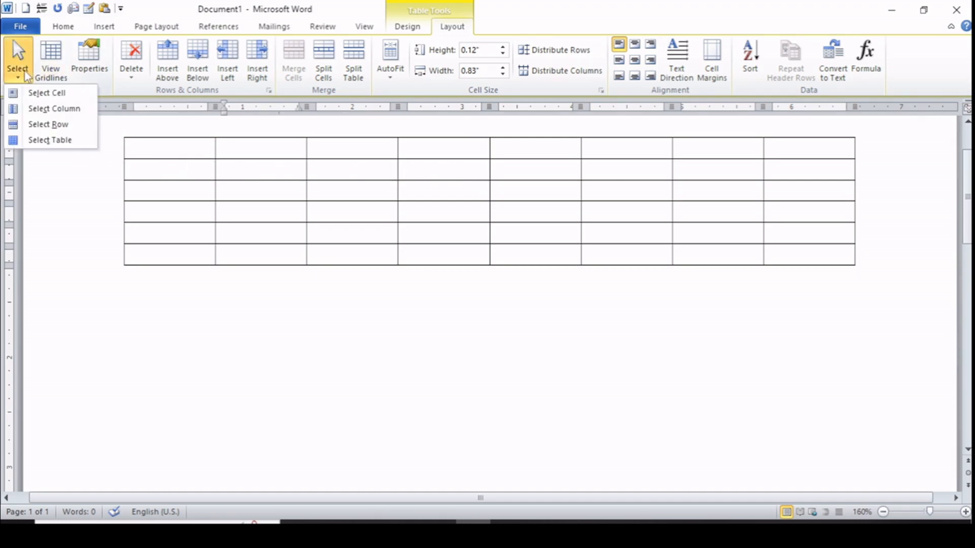
left_click(49, 124)
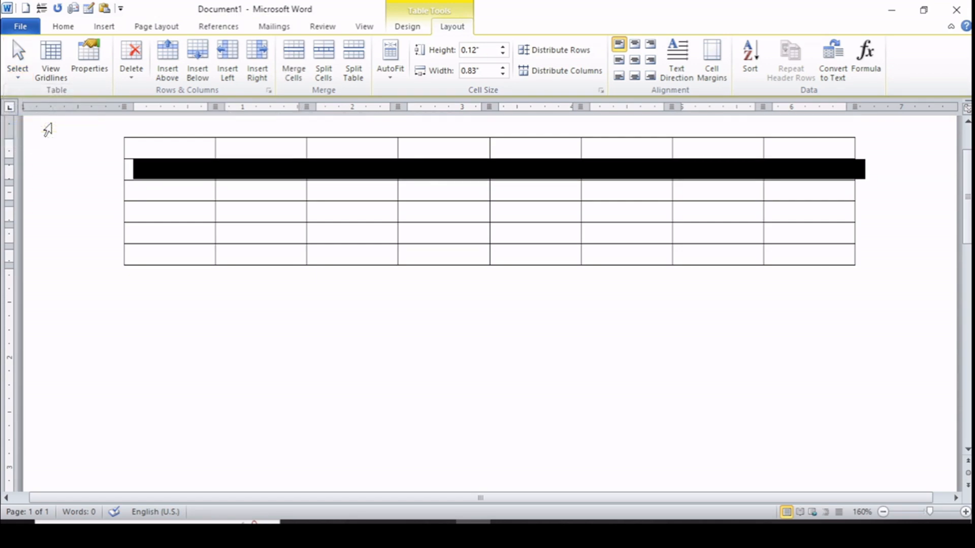
left_click(19, 76)
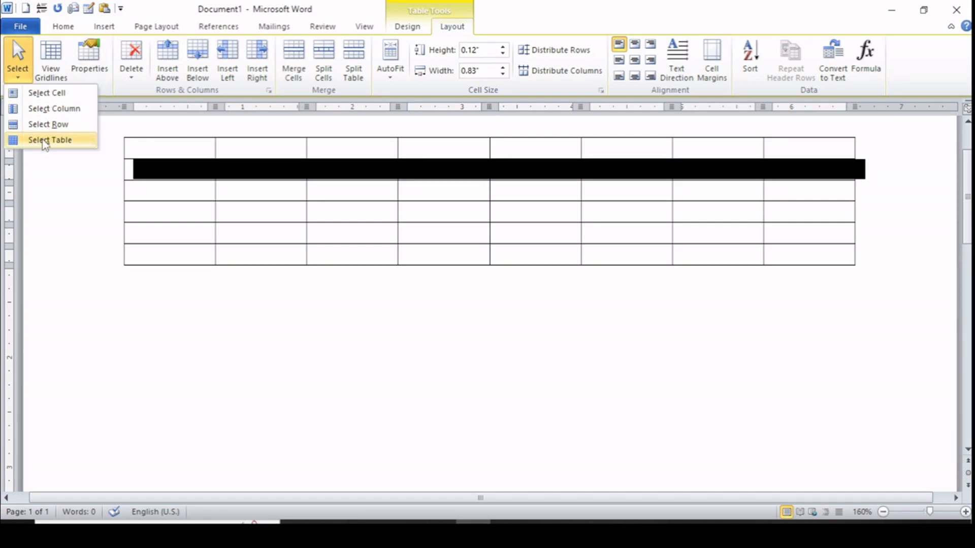
left_click(45, 140)
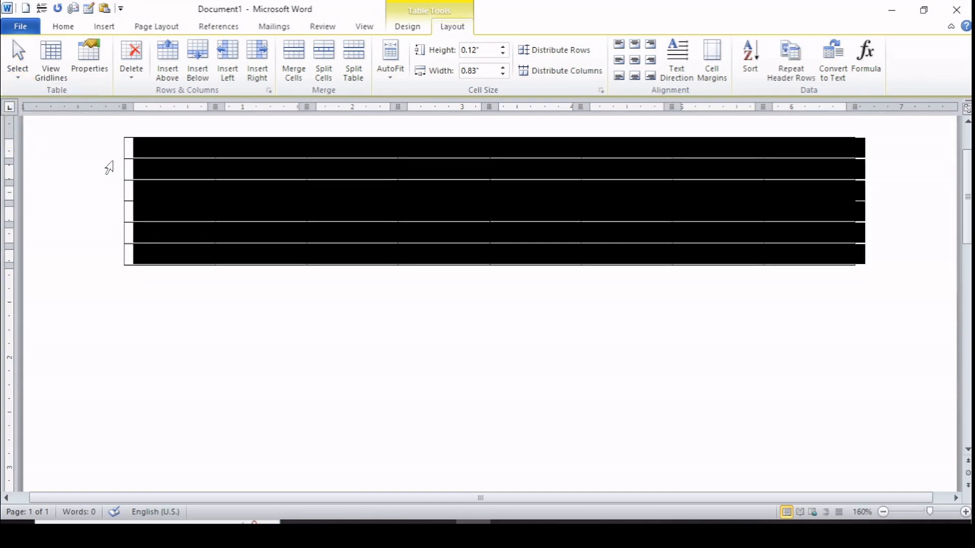
Select the second cell of the third row, followed by the first, second and third columns one at a time, directly in the table
left_click(219, 196)
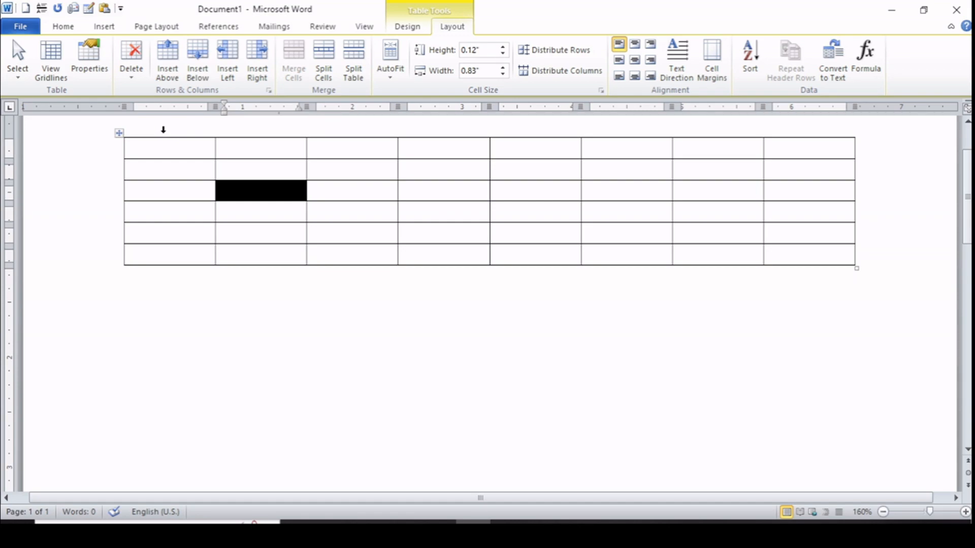
left_click(163, 130)
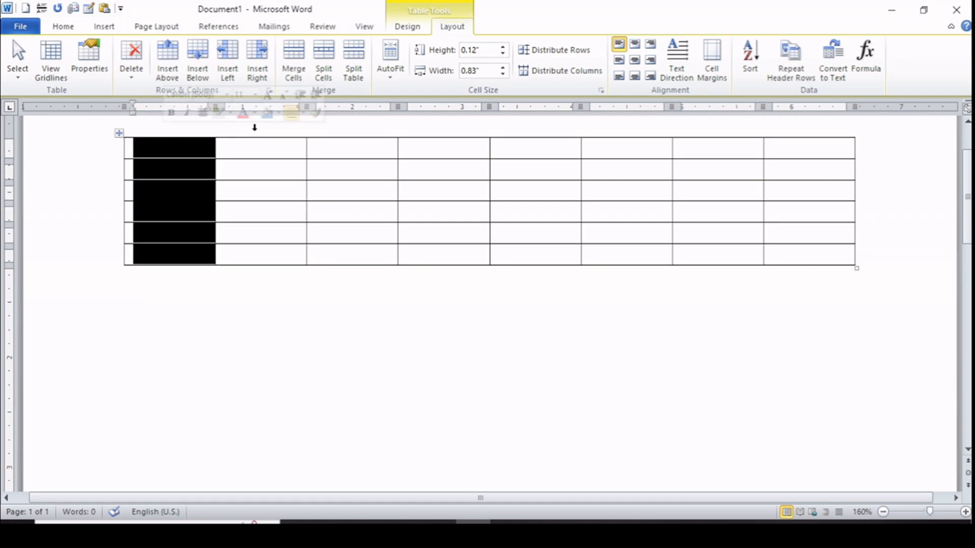
left_click(254, 128)
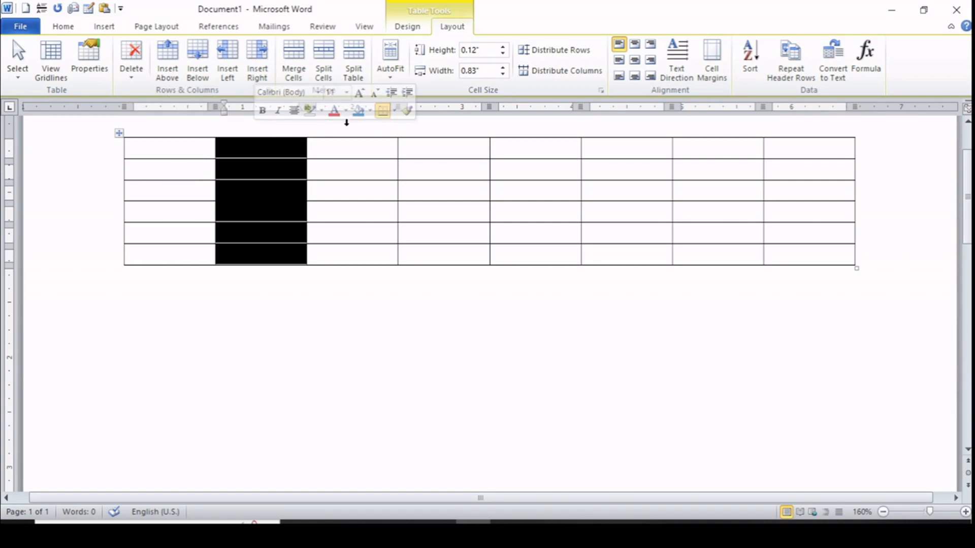
left_click(347, 127)
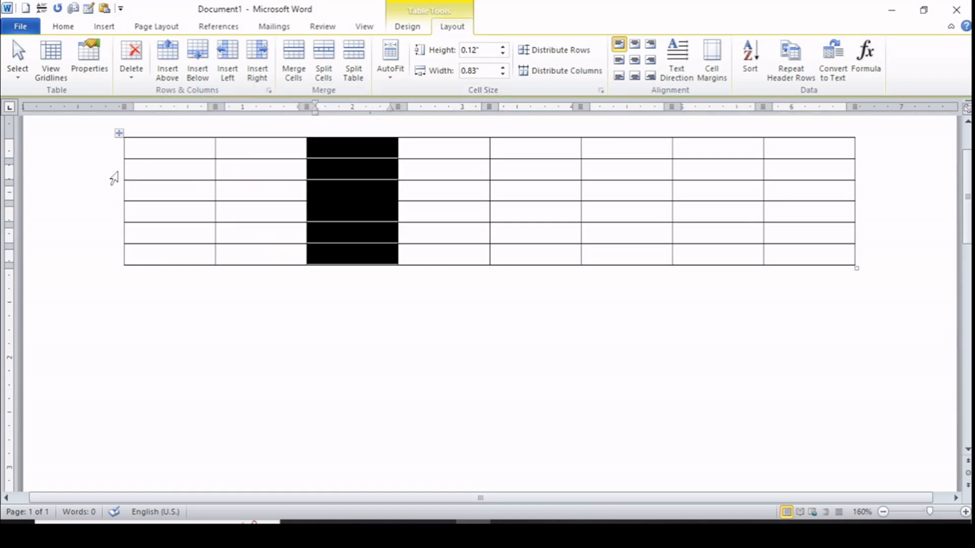
Select the second row, the fourth row, and the first three rows together, directly from the table's margin
left_click(114, 175)
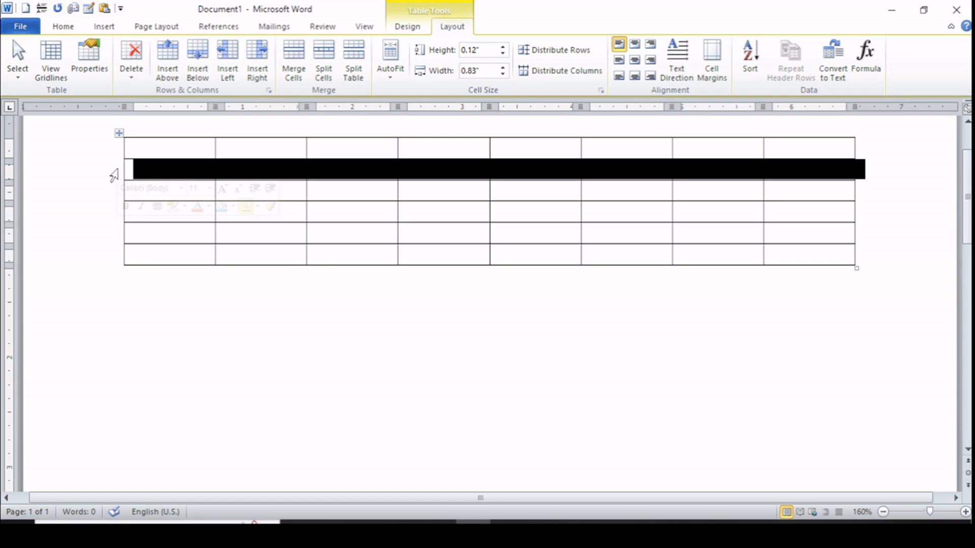
left_click(112, 209)
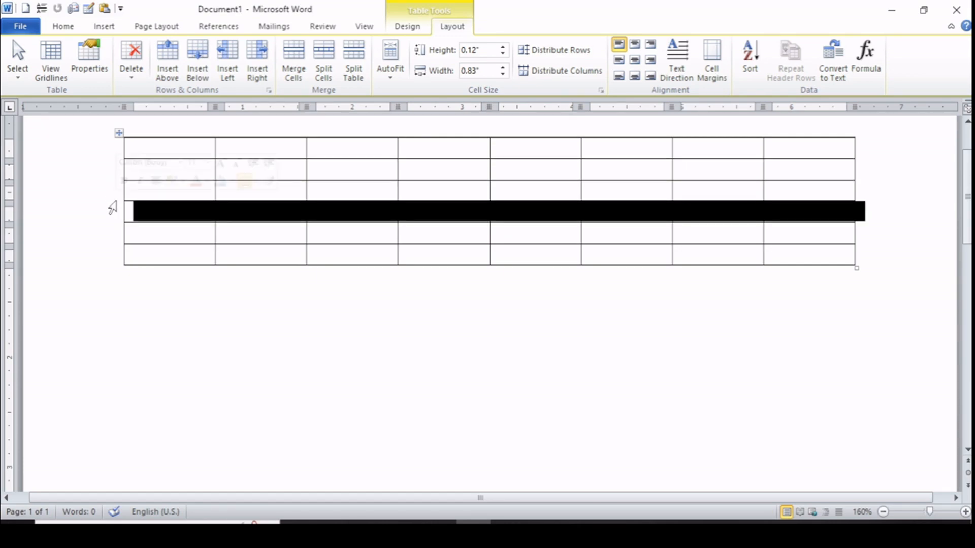
left_click_drag(113, 152, 117, 189)
Select the fifth row's first three cells, the first three columns together, and the whole fourth row directly on the table
left_click(184, 240)
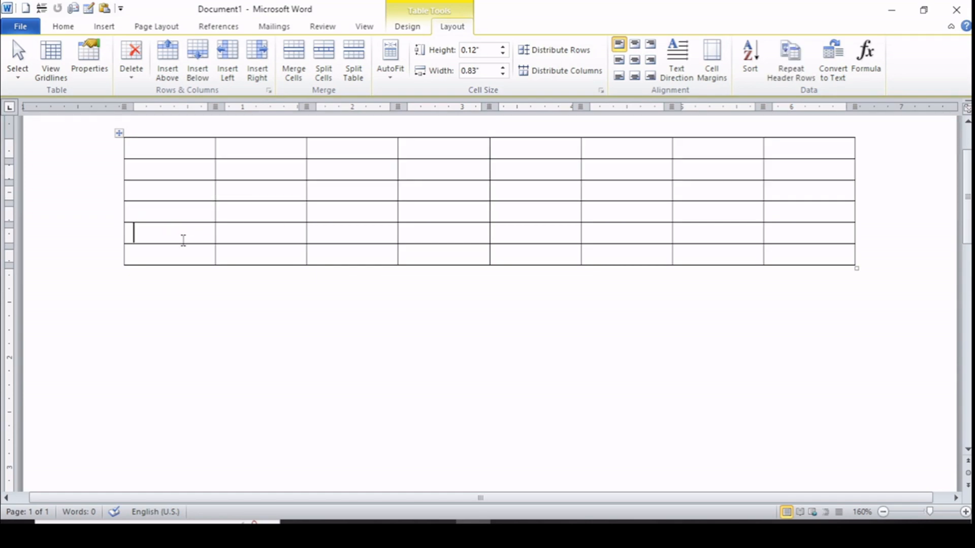
left_click_drag(184, 232, 370, 229)
left_click_drag(198, 122, 381, 111)
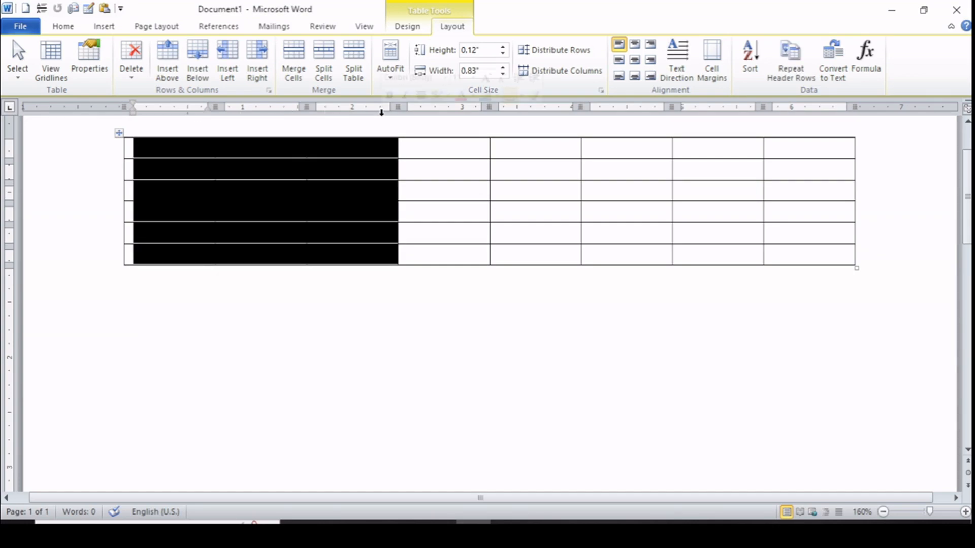
left_click(74, 219)
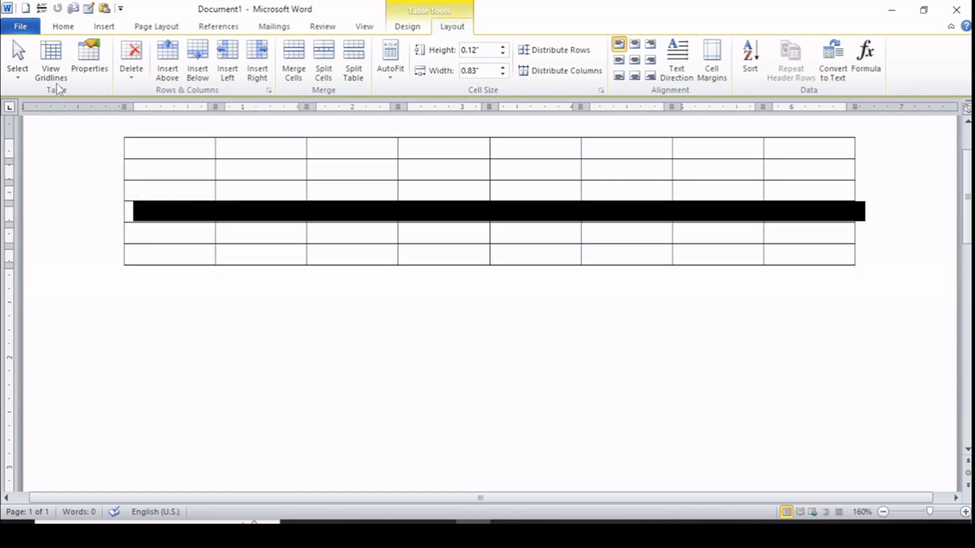
Apply the orange banded-row table style to the table
left_click(258, 169)
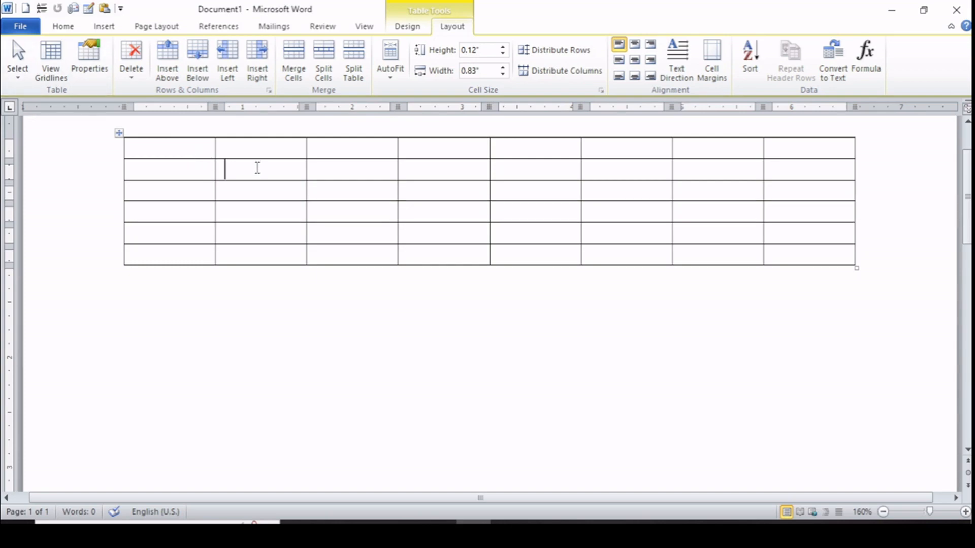
left_click(415, 30)
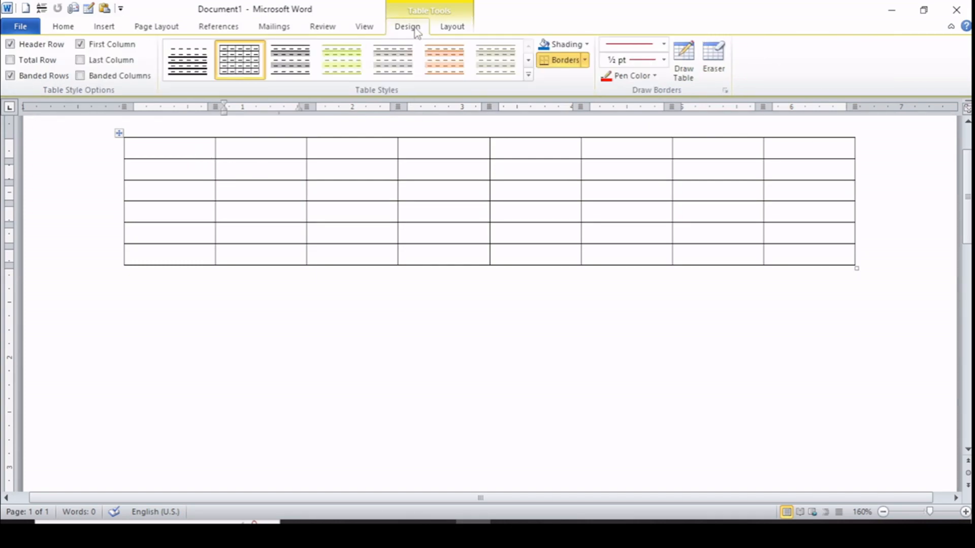
left_click(430, 68)
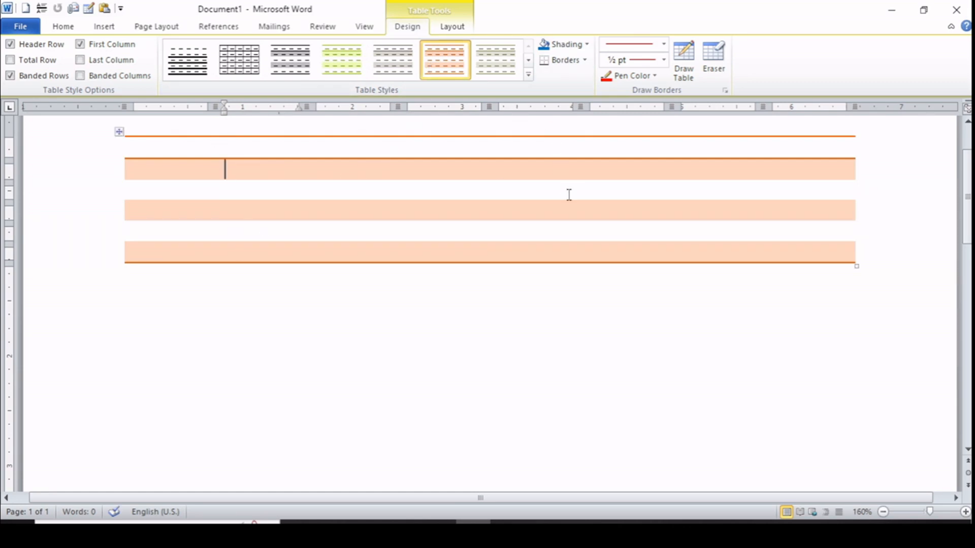
Turn on View Gridlines for the table and undo the orange table style
left_click(454, 27)
left_click(51, 57)
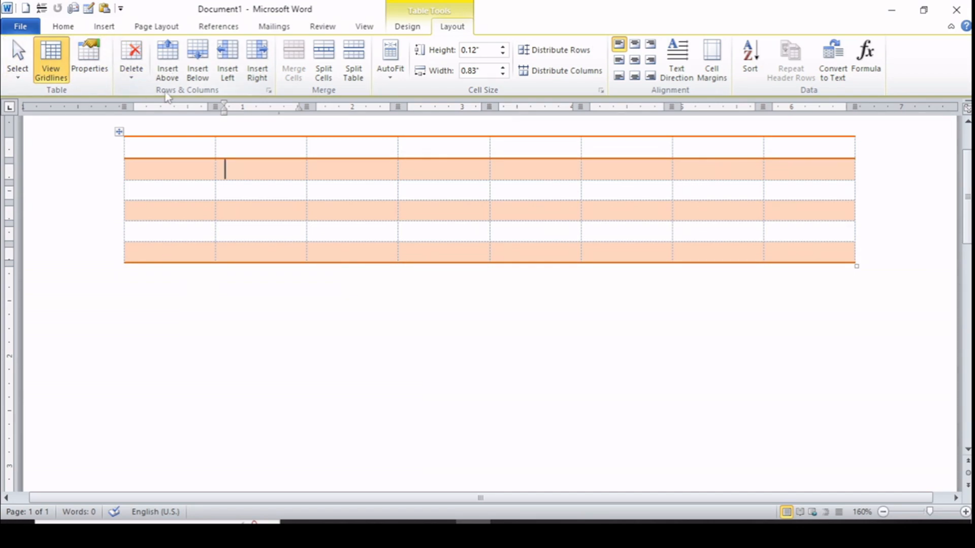
key("ctrl+z")
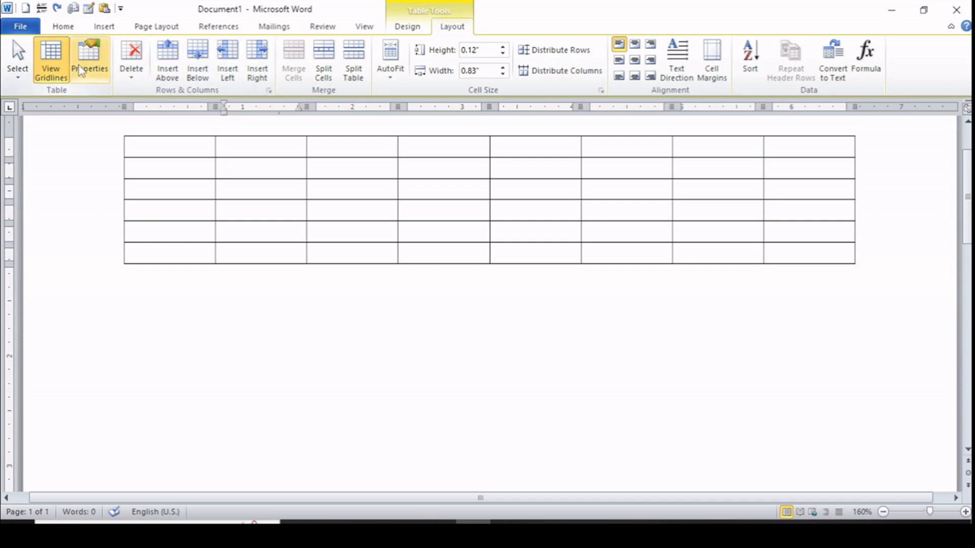
Set the table's alignment to Center in Table Properties and narrow the first column by moving its left border inward
left_click(80, 70)
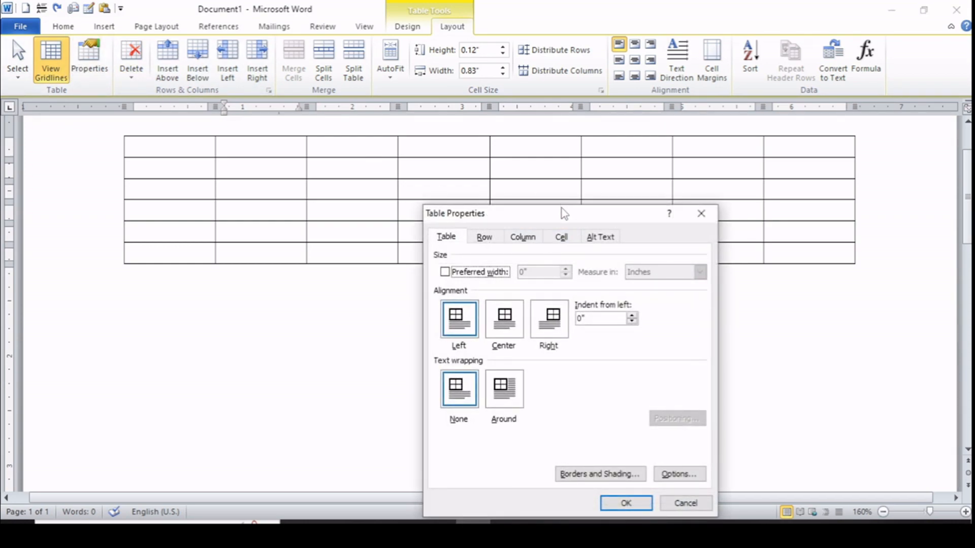
left_click_drag(563, 214, 617, 123)
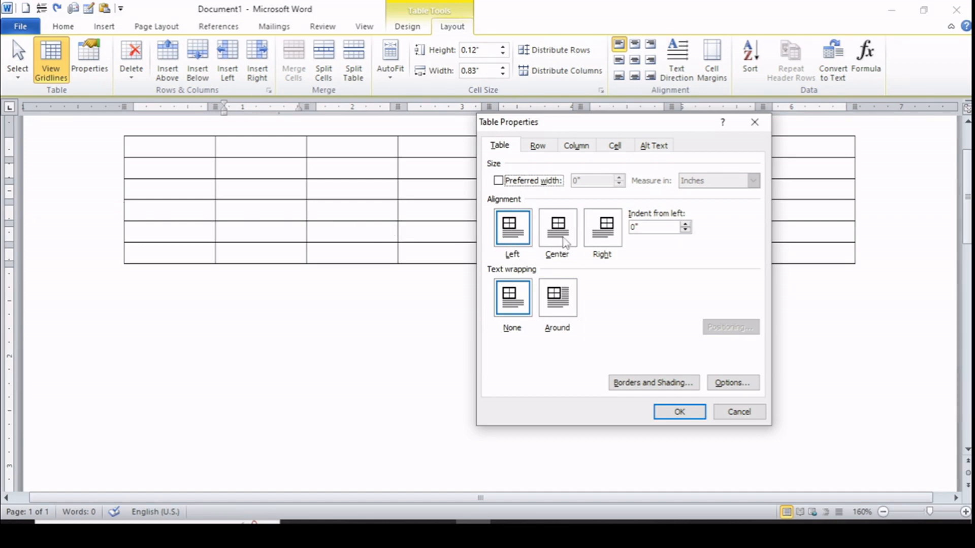
left_click(567, 243)
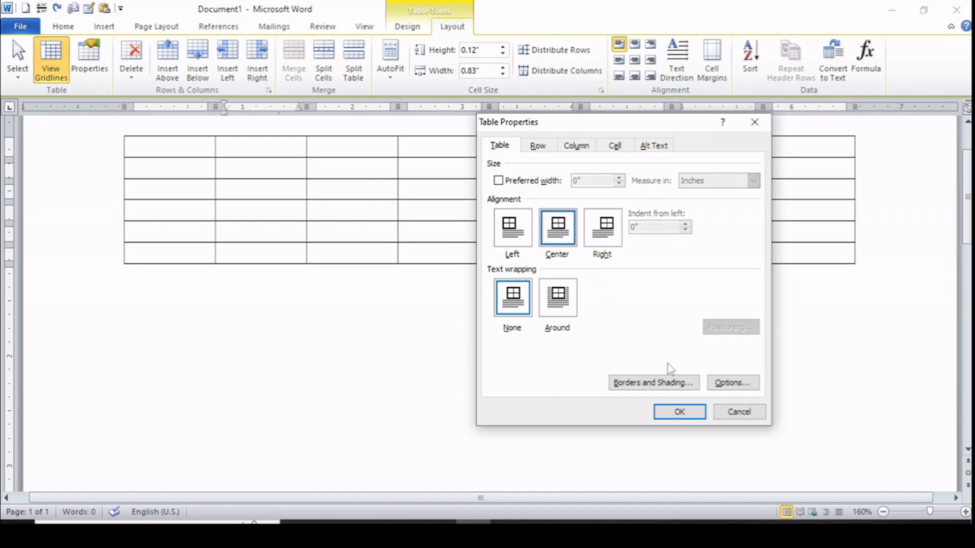
left_click(679, 412)
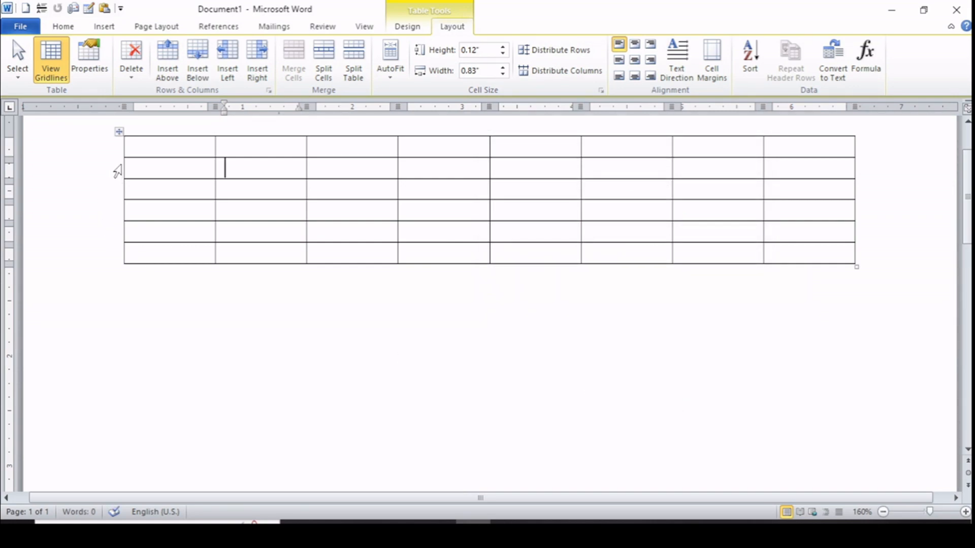
left_click_drag(123, 172, 153, 172)
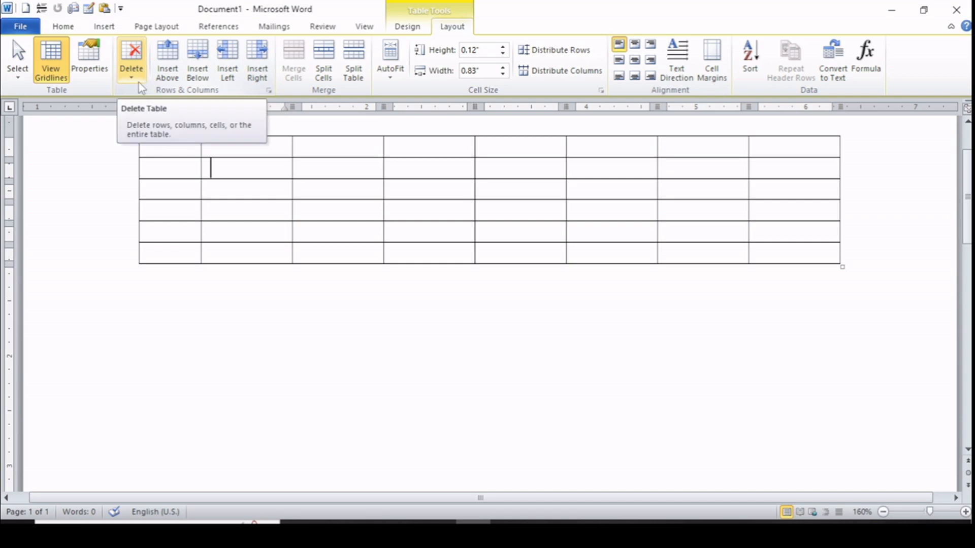
Specify a height of at least 0.8" for the second row in Table Properties, and undo that height change
left_click(89, 60)
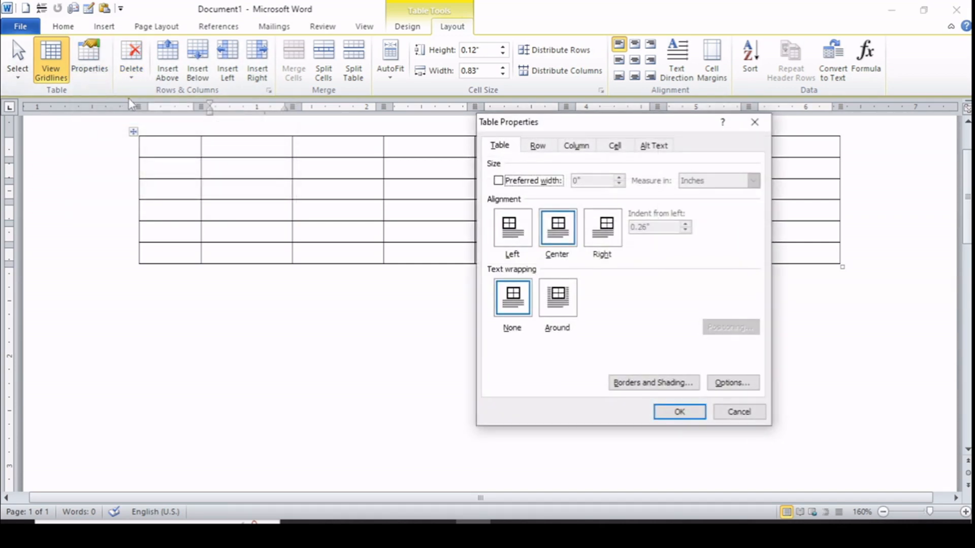
left_click(539, 148)
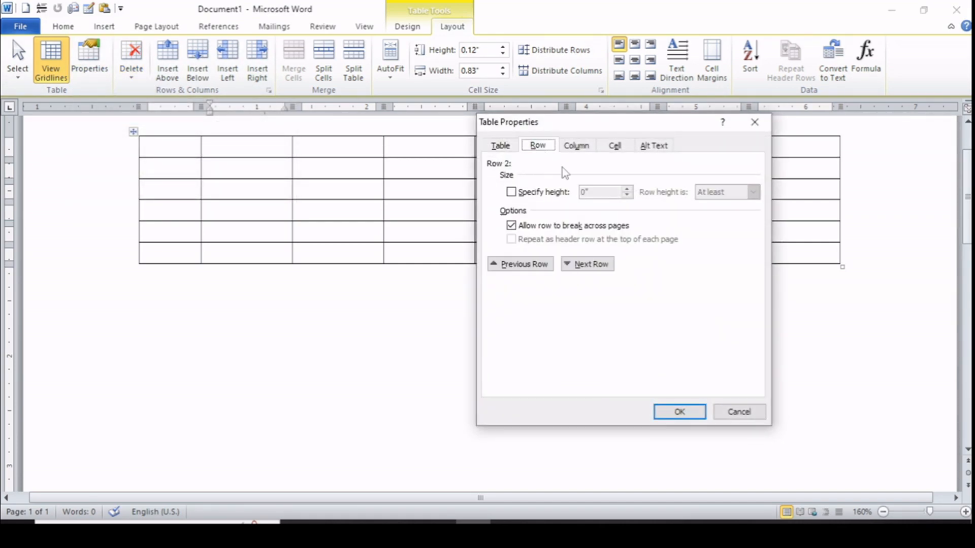
left_click(523, 192)
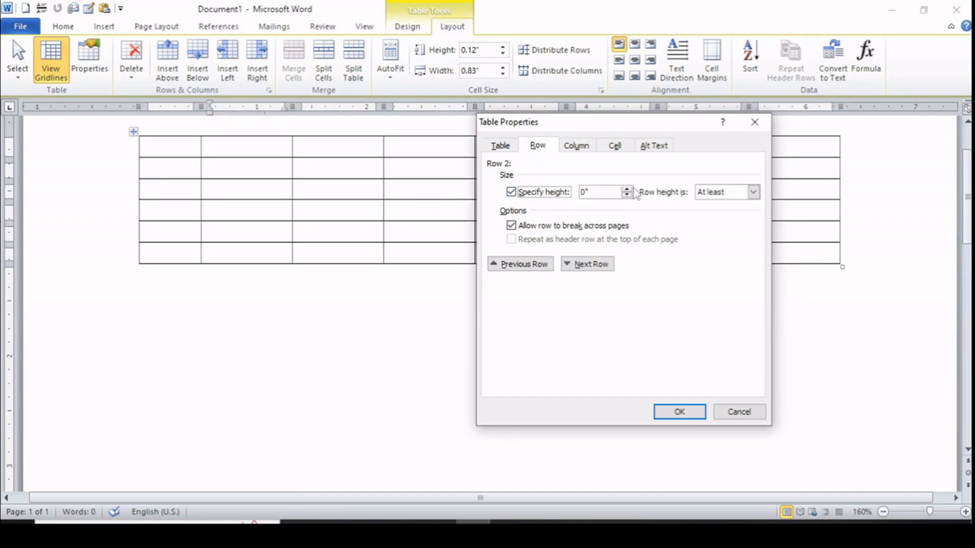
triple_click(631, 189)
left_click(679, 412)
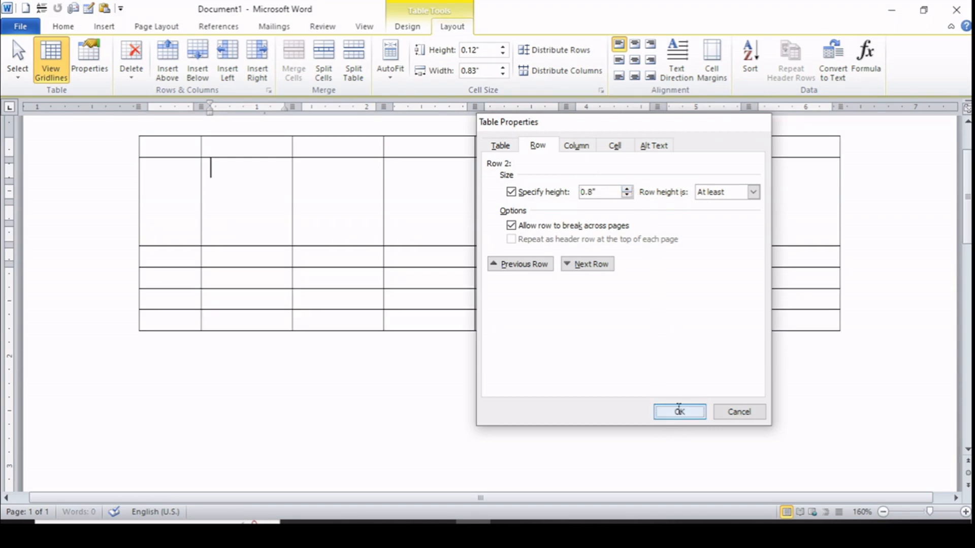
key("ctrl+z")
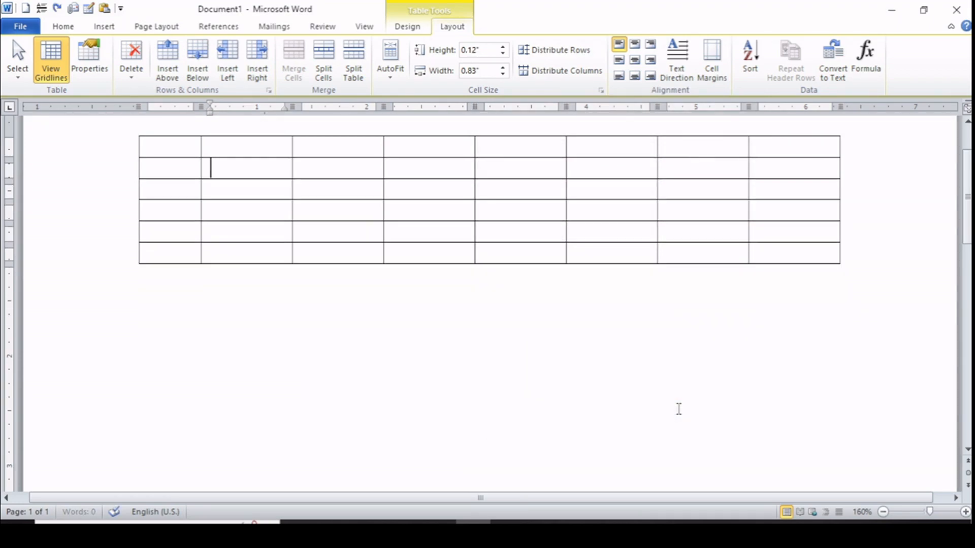
Set the second column's preferred width to 1.6" in Table Properties, and undo that width change
left_click(86, 76)
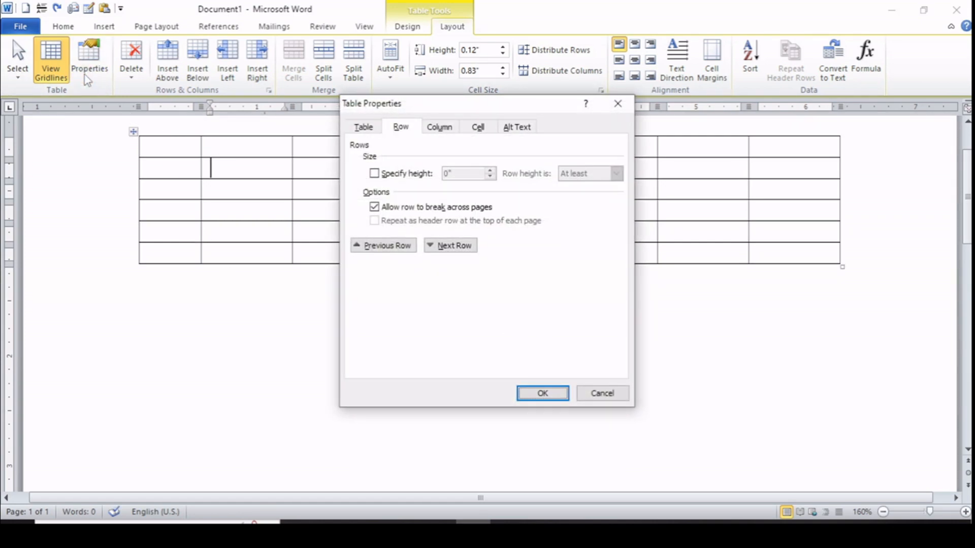
left_click(440, 130)
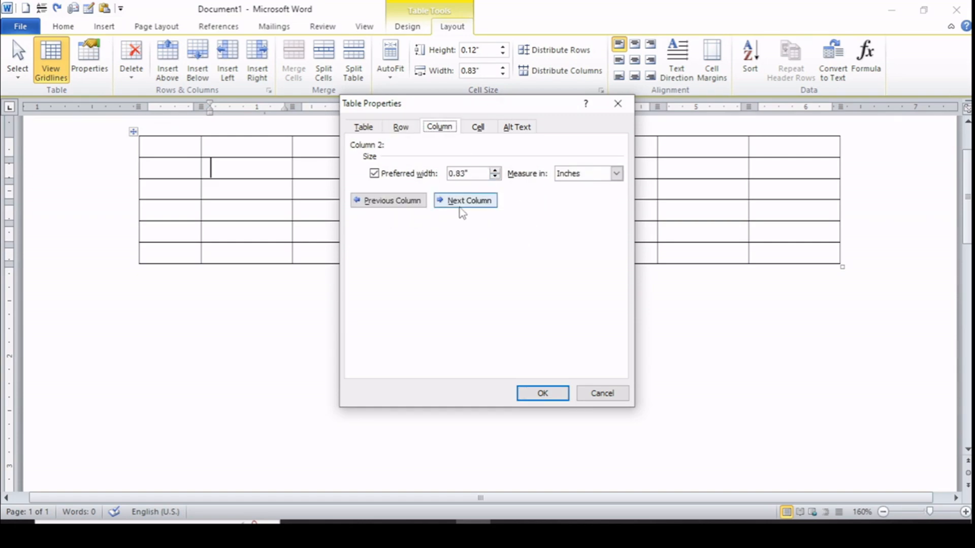
left_click(495, 171)
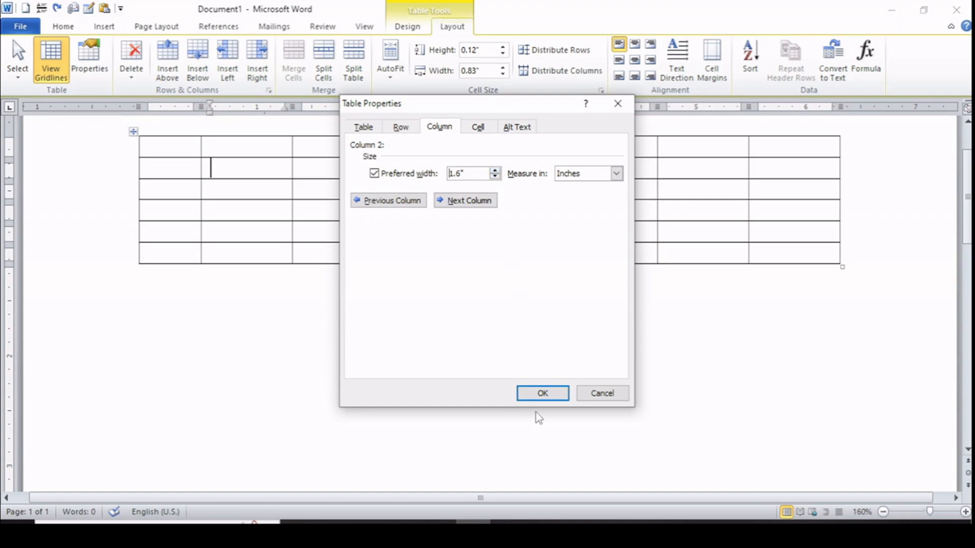
left_click(540, 394)
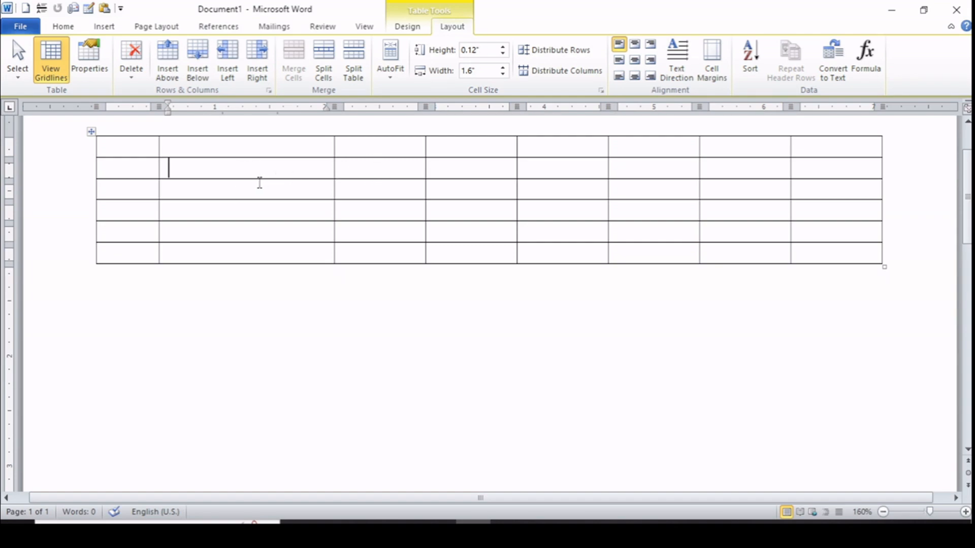
key("ctrl+z")
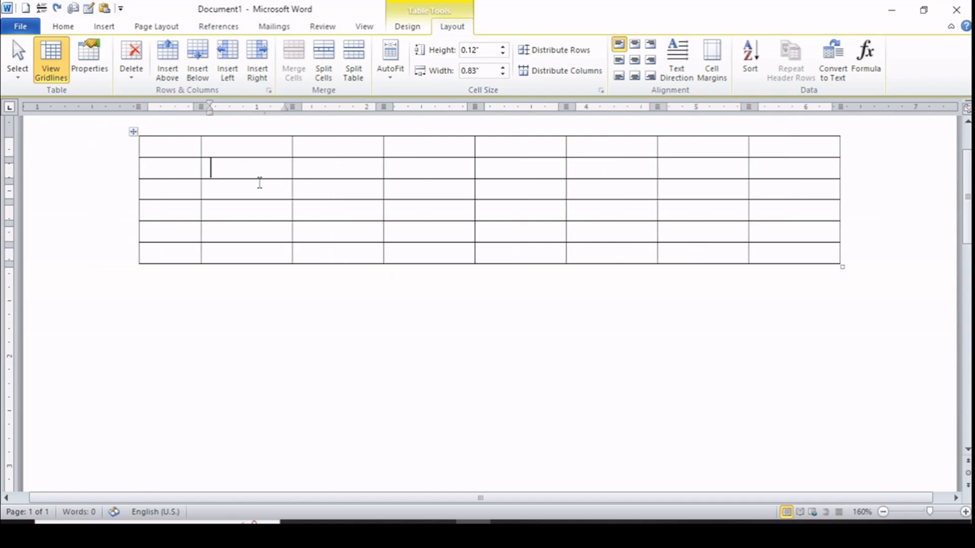
Set the vertical alignment of the current cell to Bottom in Table Properties
left_click(105, 46)
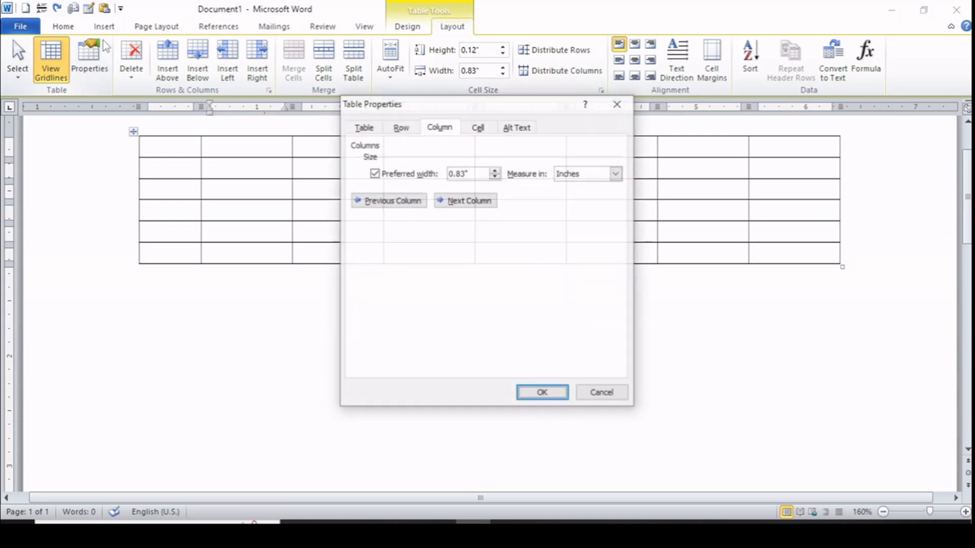
left_click(480, 128)
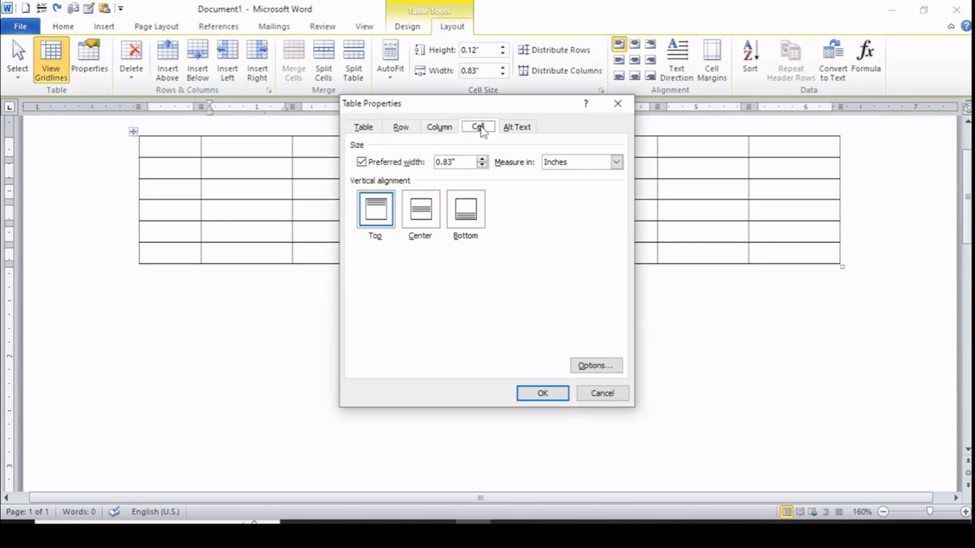
left_click(421, 214)
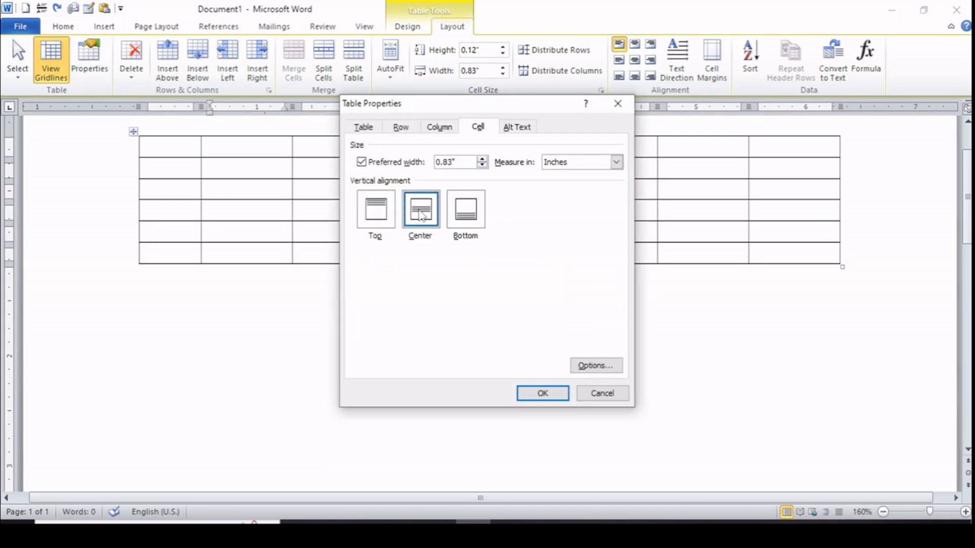
left_click(463, 222)
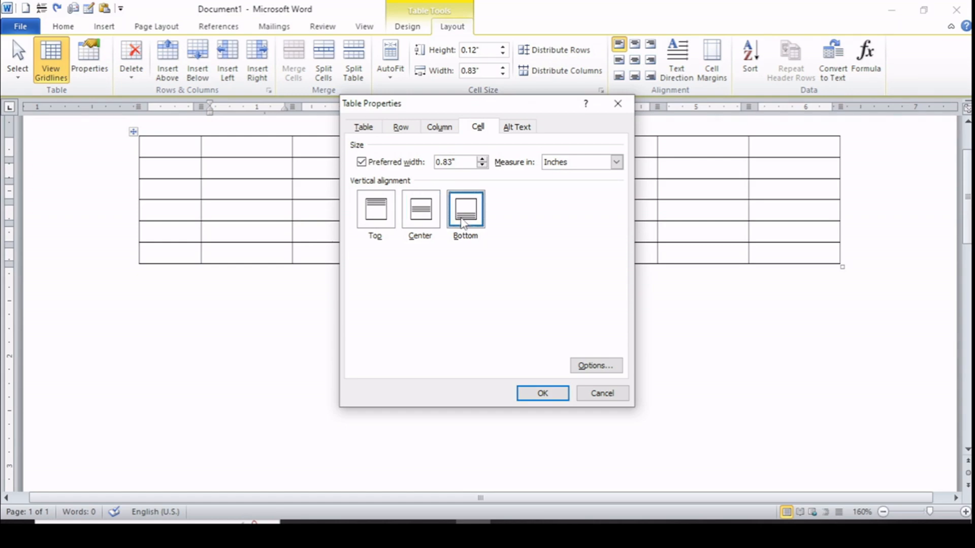
left_click(539, 393)
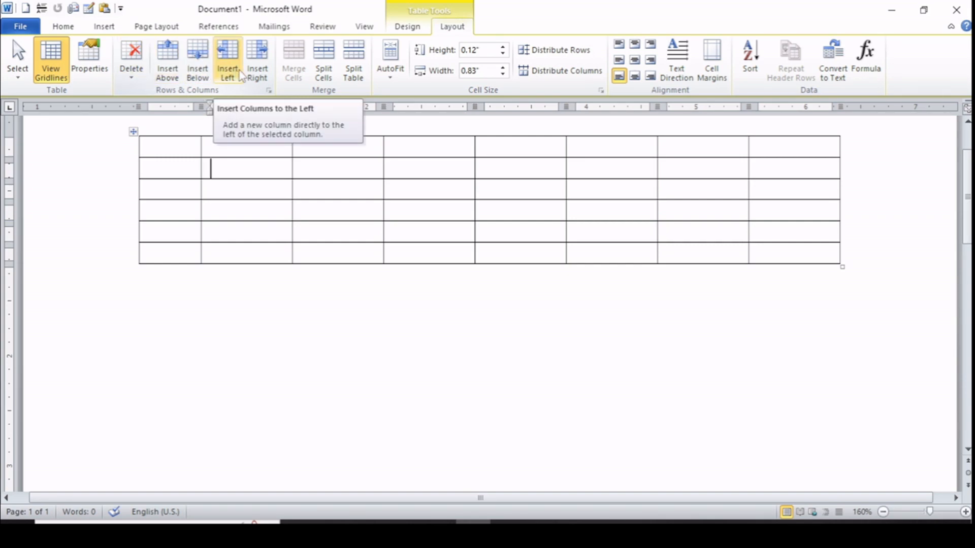
Fill the first column's six cells from the first row down with 1, 2, 3, 5, 6 and 7
left_click(184, 146)
type("1")
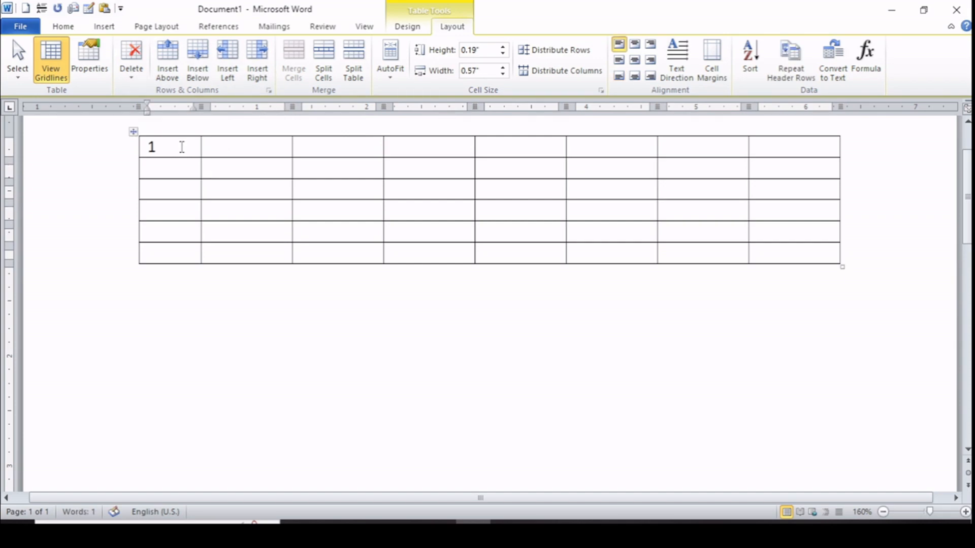
left_click(175, 167)
type("2")
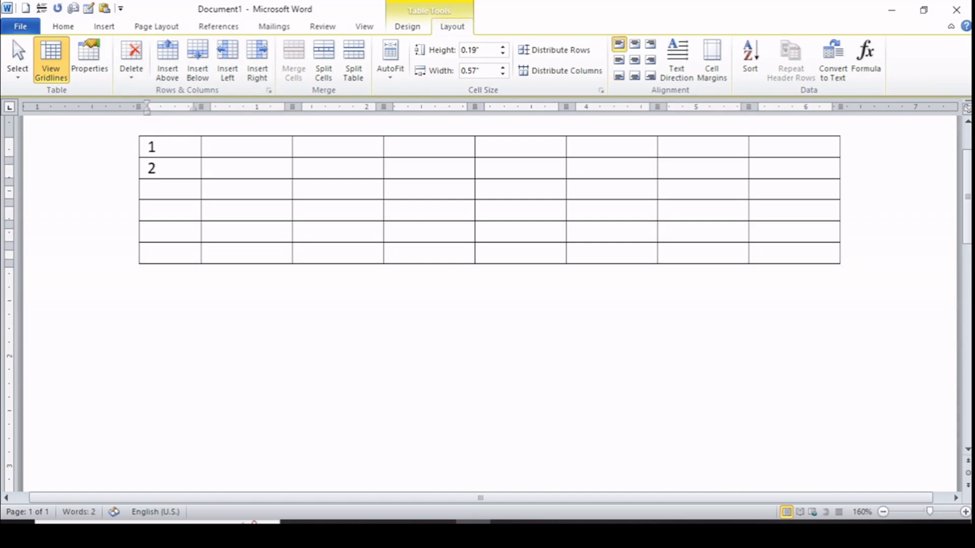
left_click(162, 188)
type("3")
left_click(160, 209)
type("5")
left_click(164, 236)
type("6")
left_click(162, 252)
type("7")
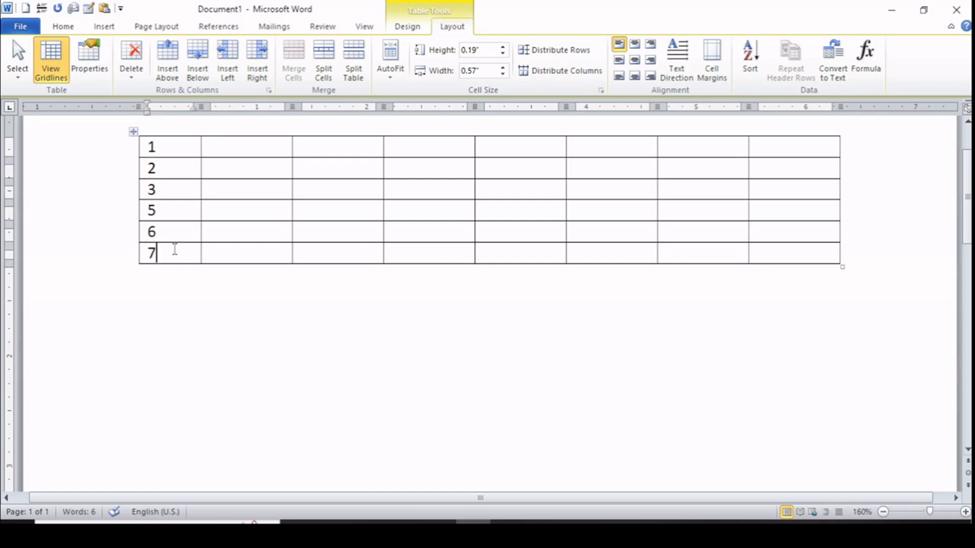
Select the whole table rows containing 3, 2 and 6 one after another
left_click(169, 189)
left_click(127, 197)
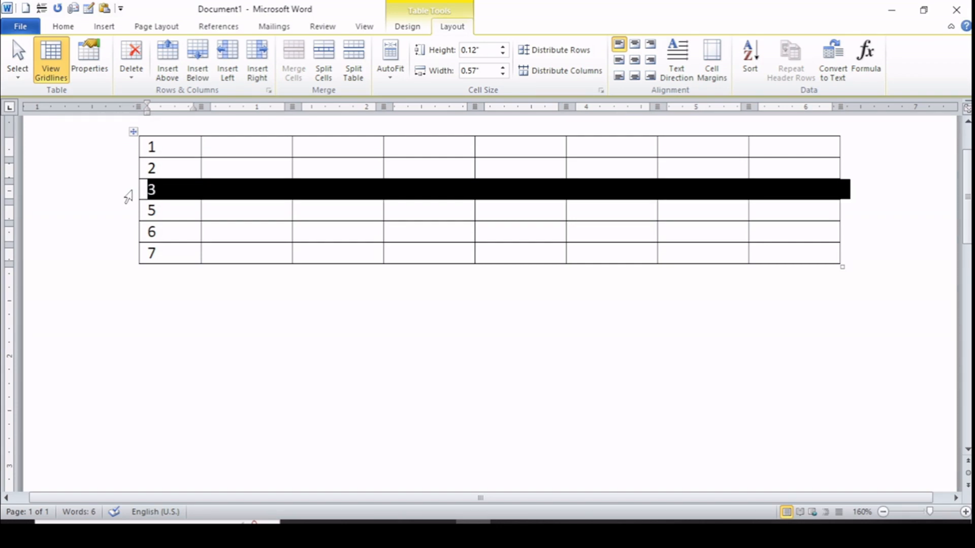
left_click(125, 175)
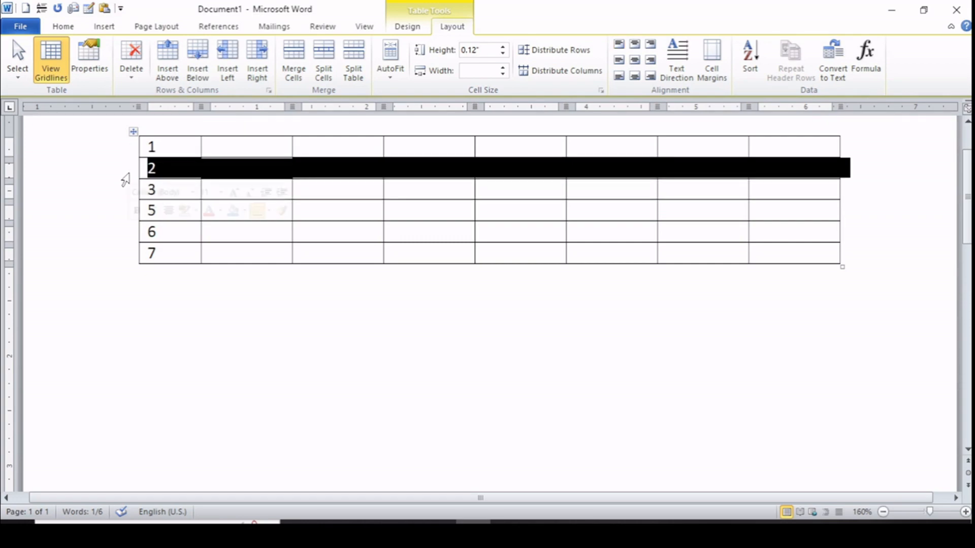
left_click(130, 234)
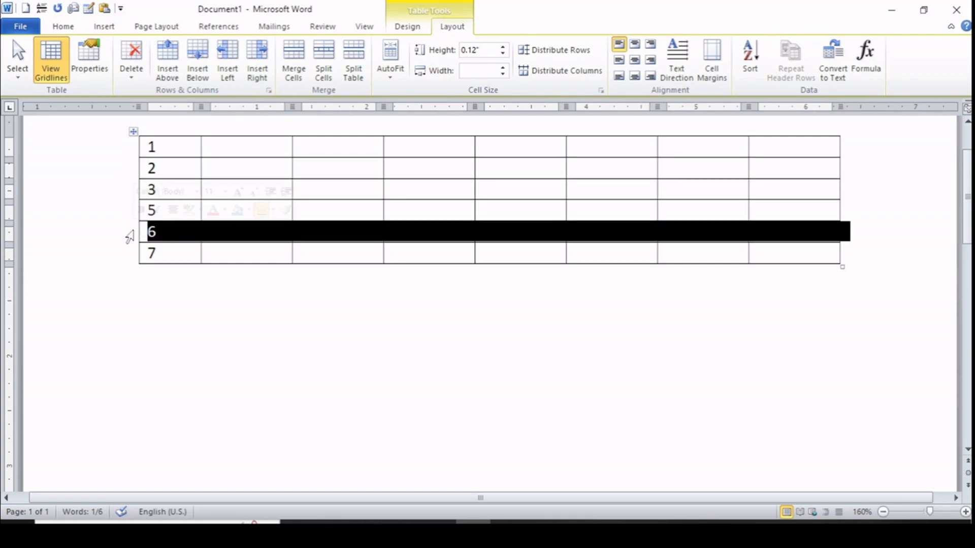
Insert a blank row below the row containing 3, and undo the insertion
left_click(163, 170)
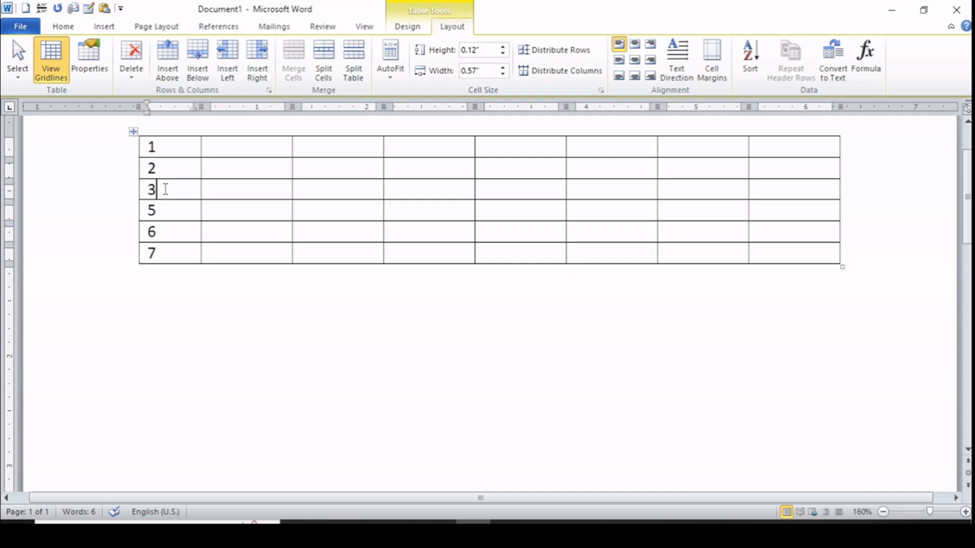
left_click(203, 69)
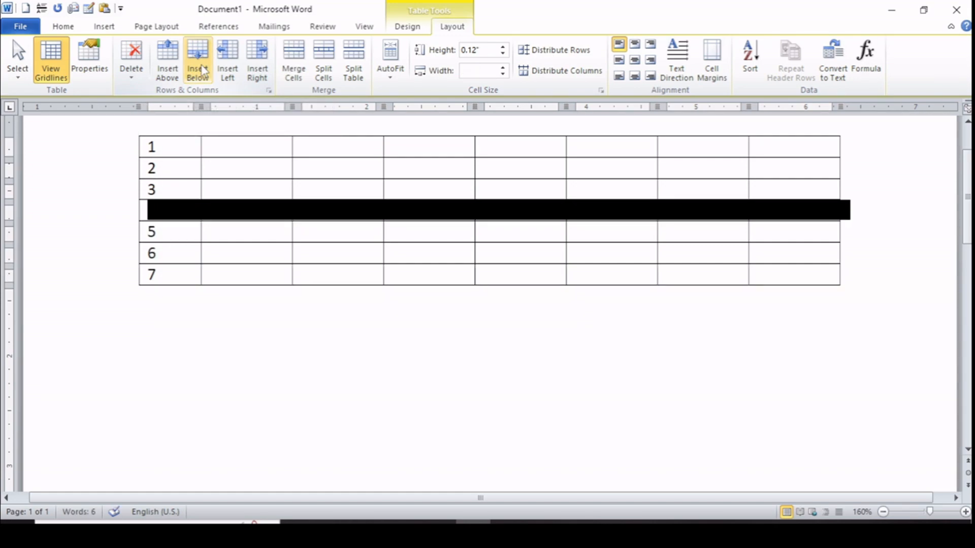
key("ctrl+z")
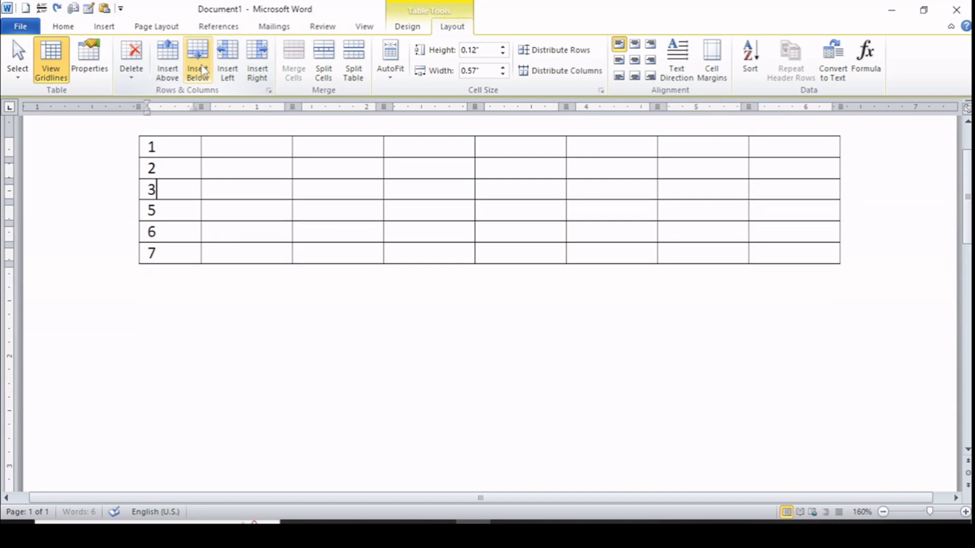
Insert a blank row above the row containing 5 and another below the row containing 7
left_click(164, 210)
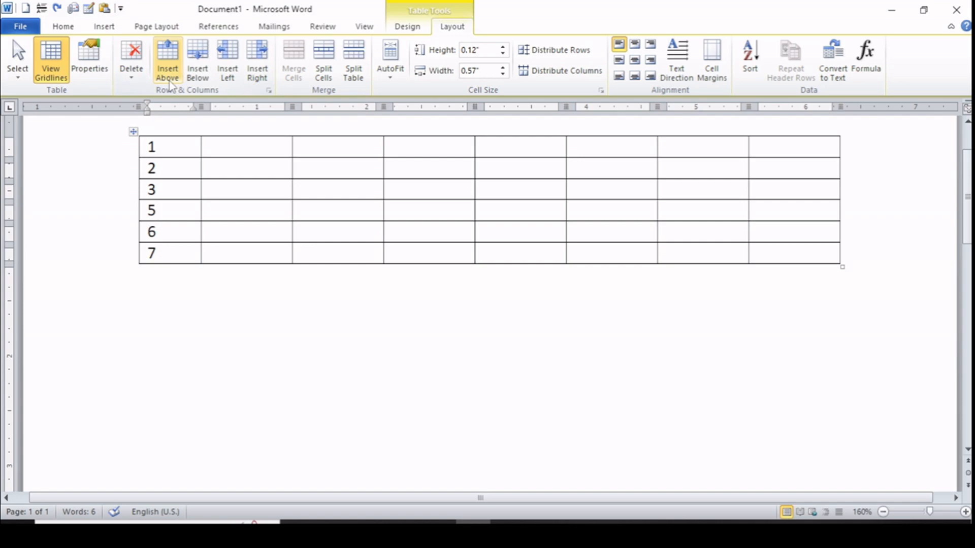
left_click(172, 86)
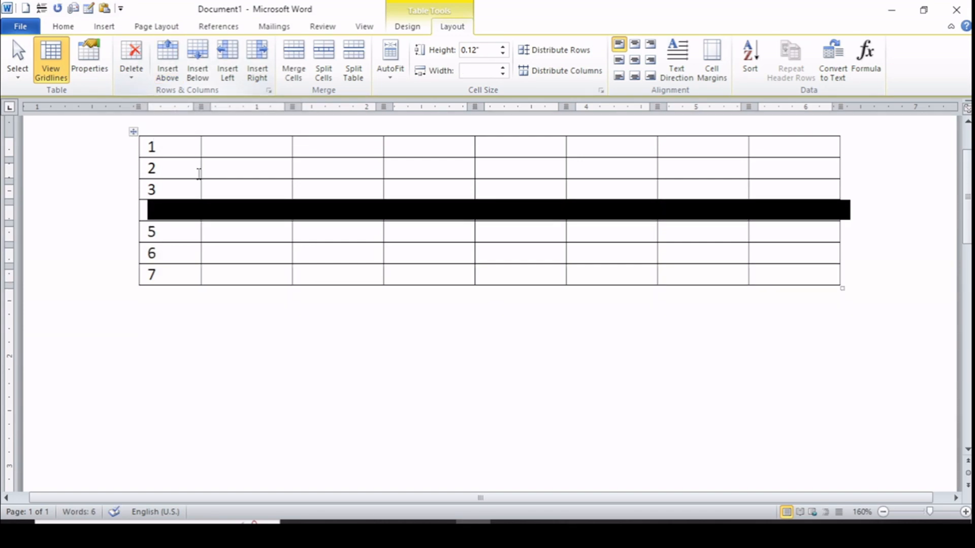
left_click(163, 281)
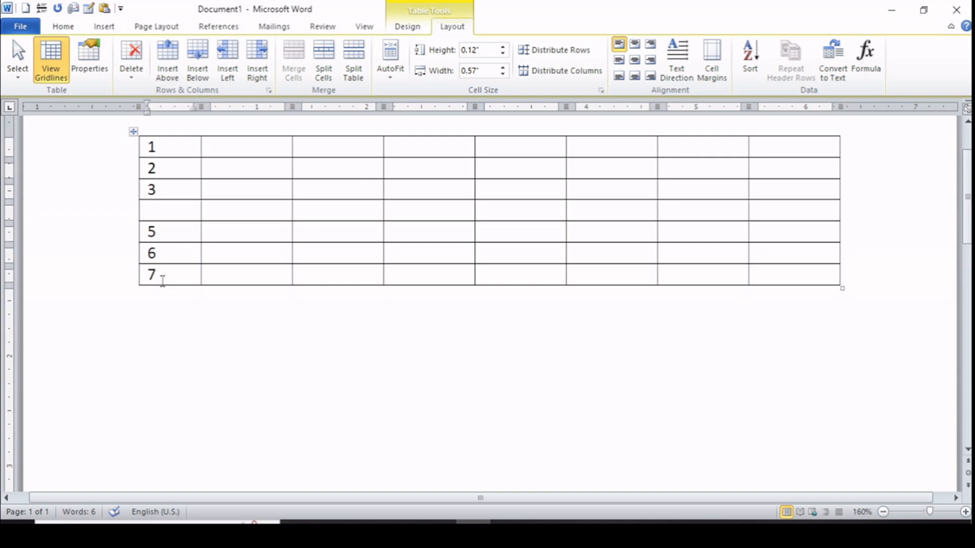
left_click(197, 66)
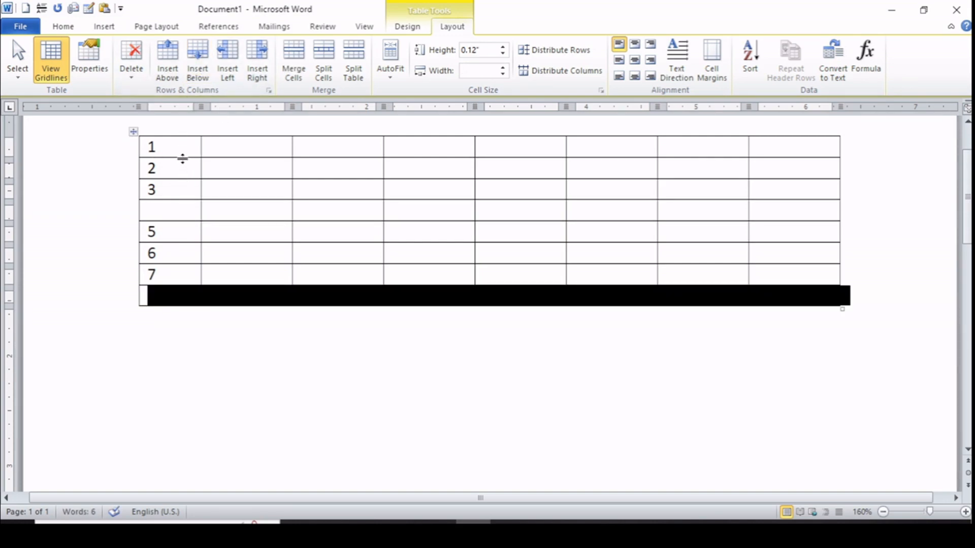
left_click(210, 344)
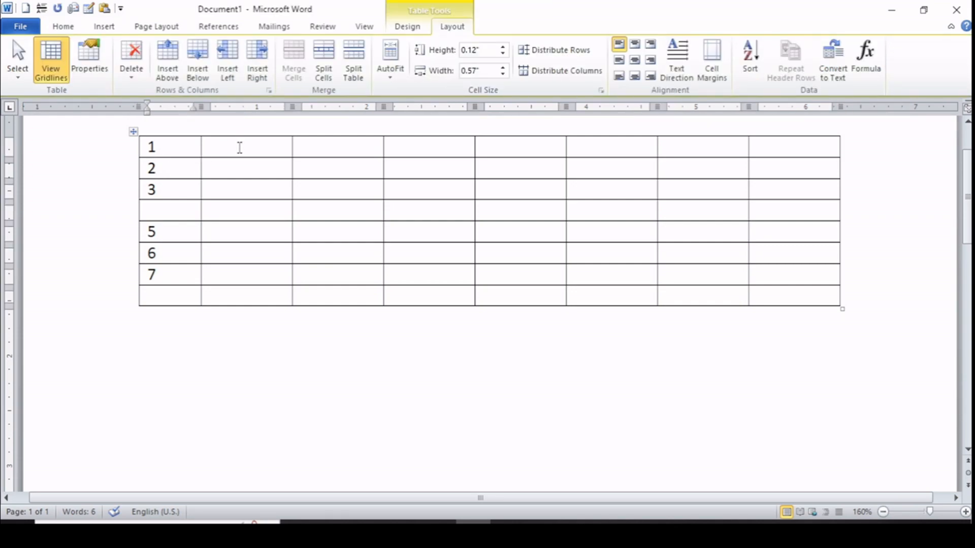
Enter 2 and 4 in the second and third cells of the first row
type("2")
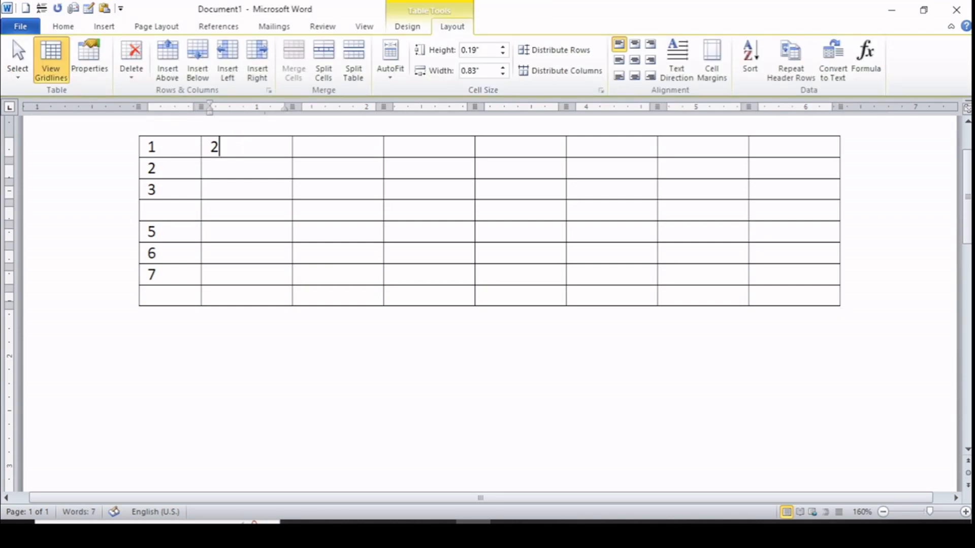
left_click(323, 150)
type("4")
Insert a blank column to the left of the column headed 4, and undo the insertion
left_click(246, 147)
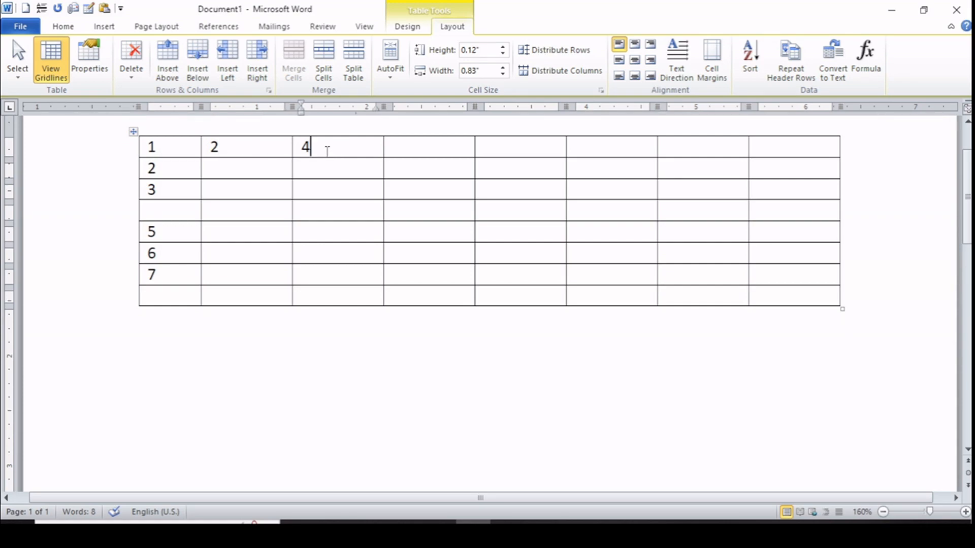
left_click(230, 65)
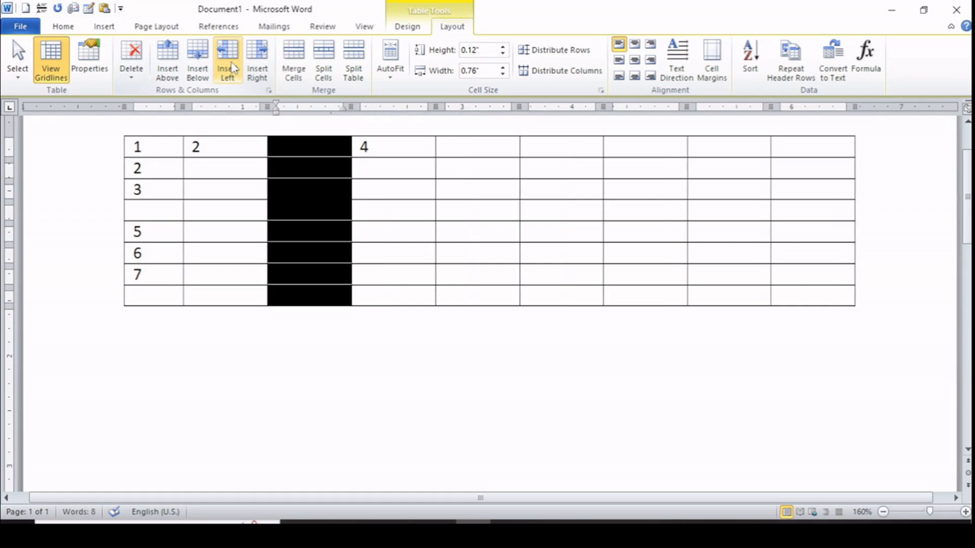
left_click(244, 147)
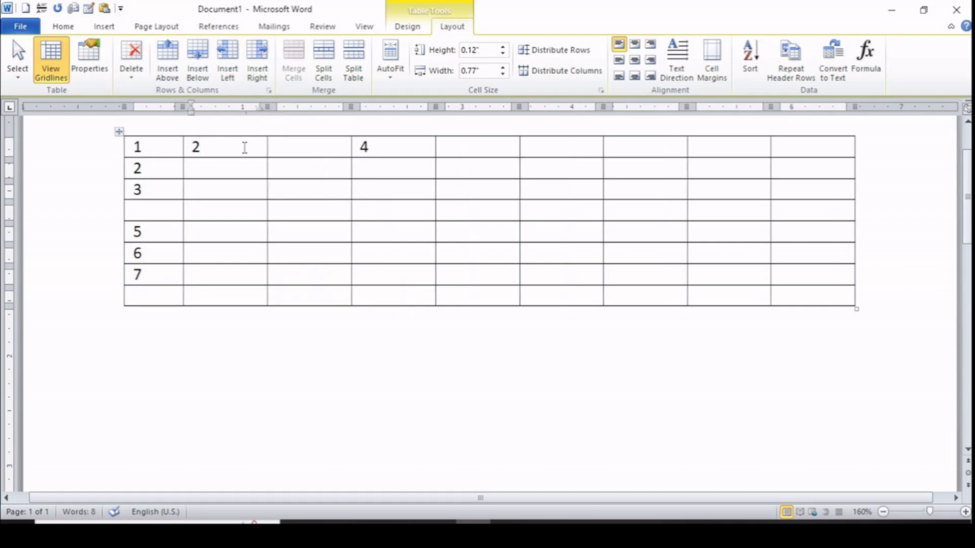
key("ctrl+z")
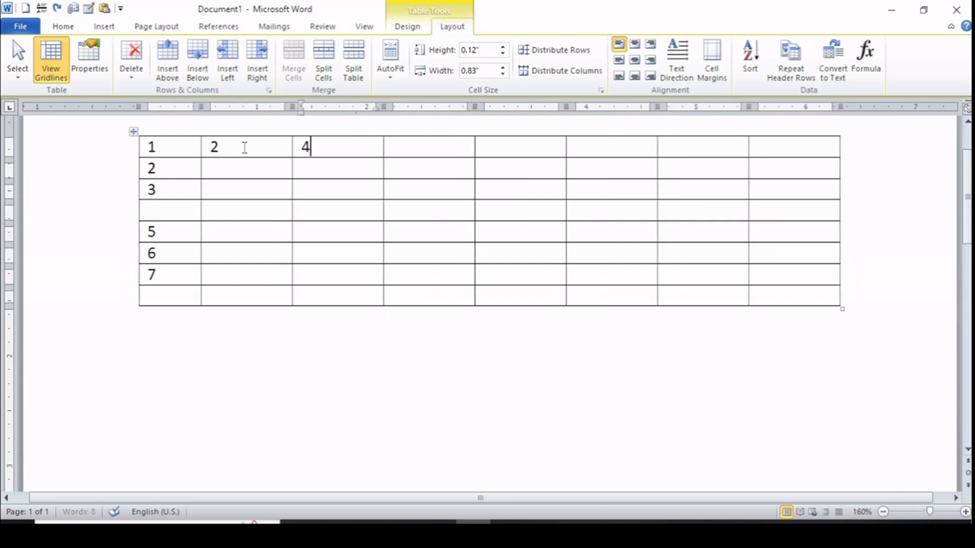
Insert a column to the right of the one headed 2, and fill the numbering gaps with 3 in the first row and 4 in the first column
left_click(259, 148)
left_click(258, 73)
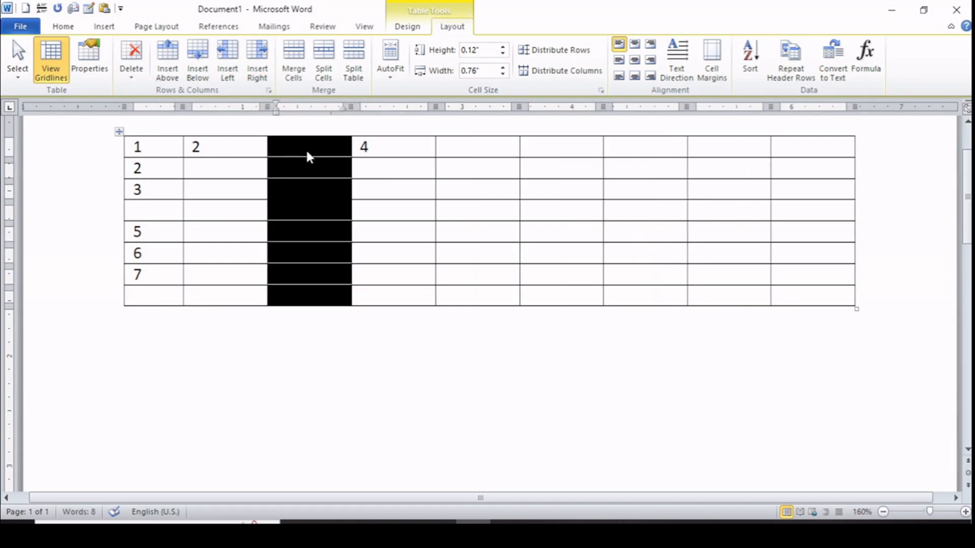
left_click(306, 146)
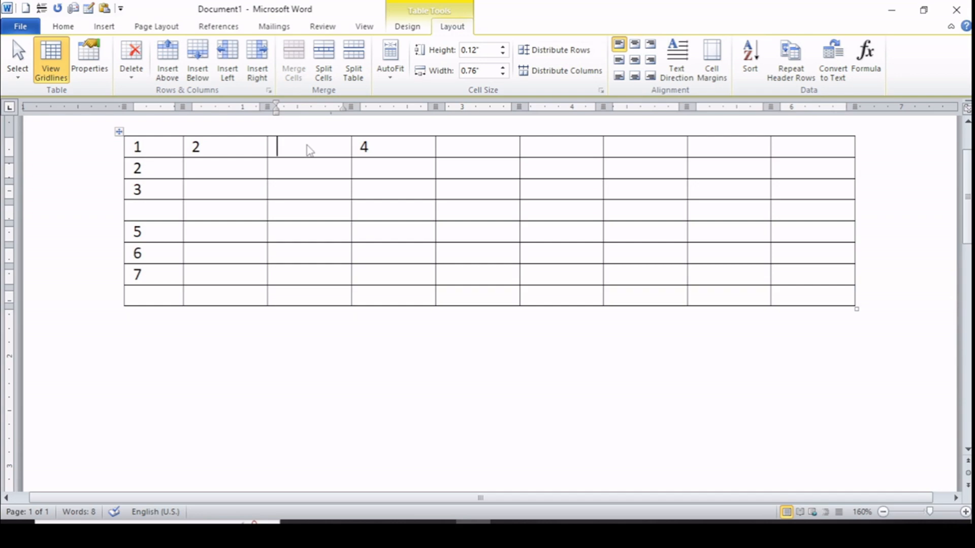
type("3")
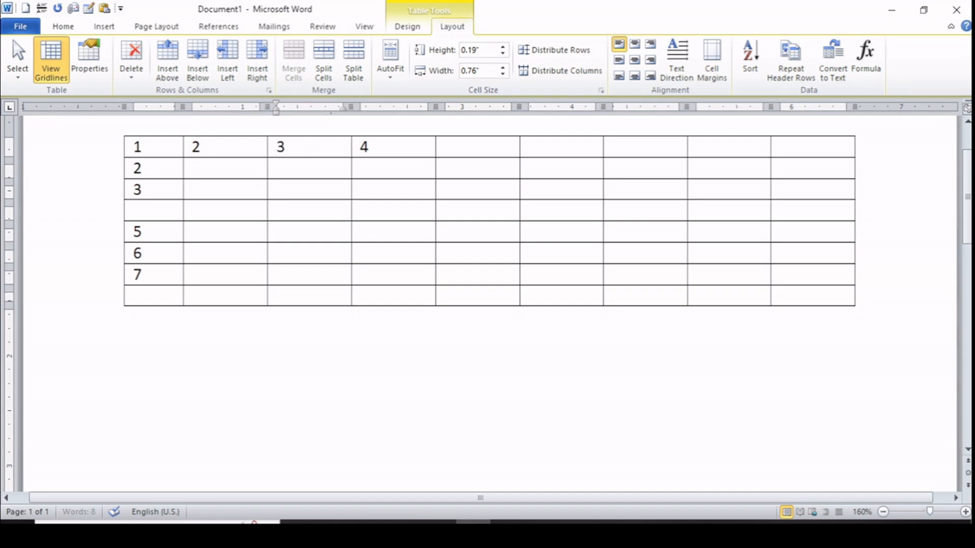
left_click(136, 211)
type("4")
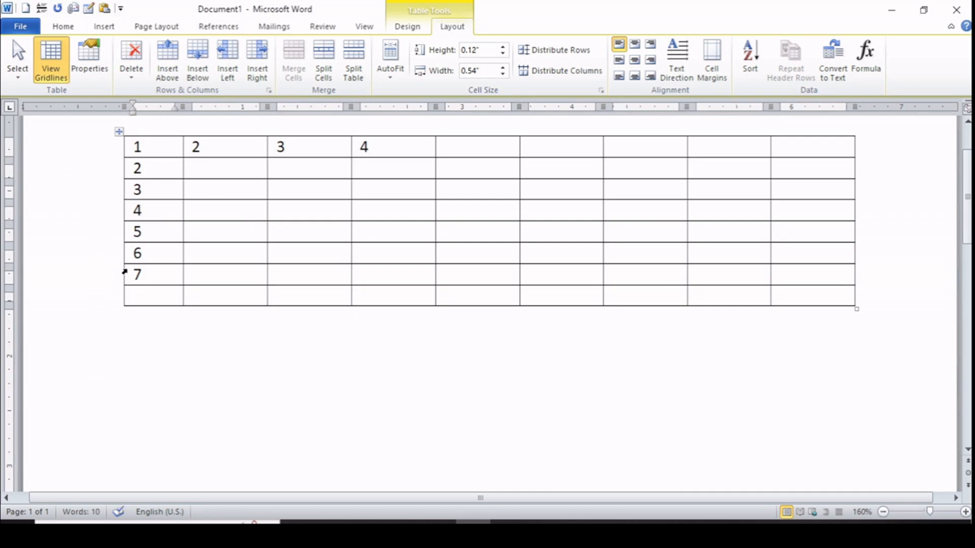
Delete the empty last row of the table, below the row containing 7
left_click(114, 303)
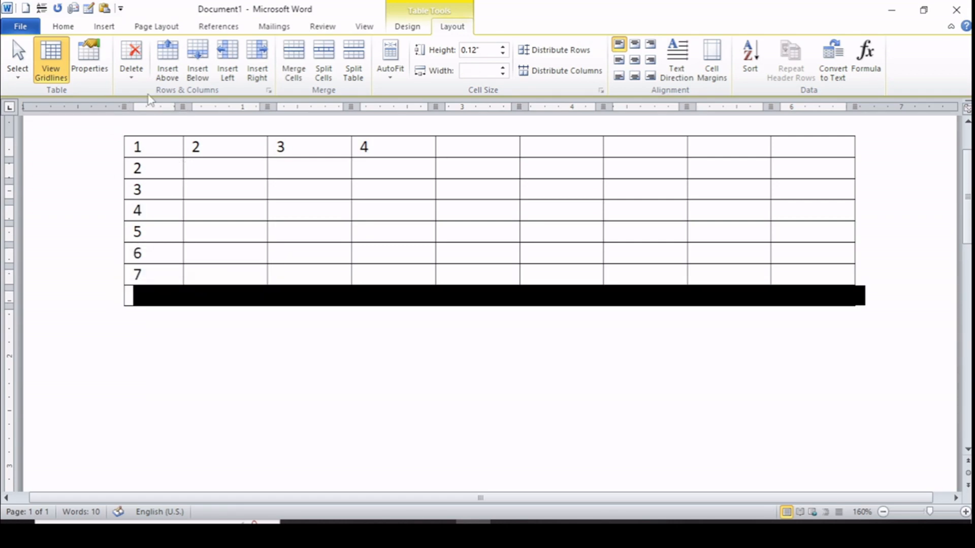
left_click(131, 81)
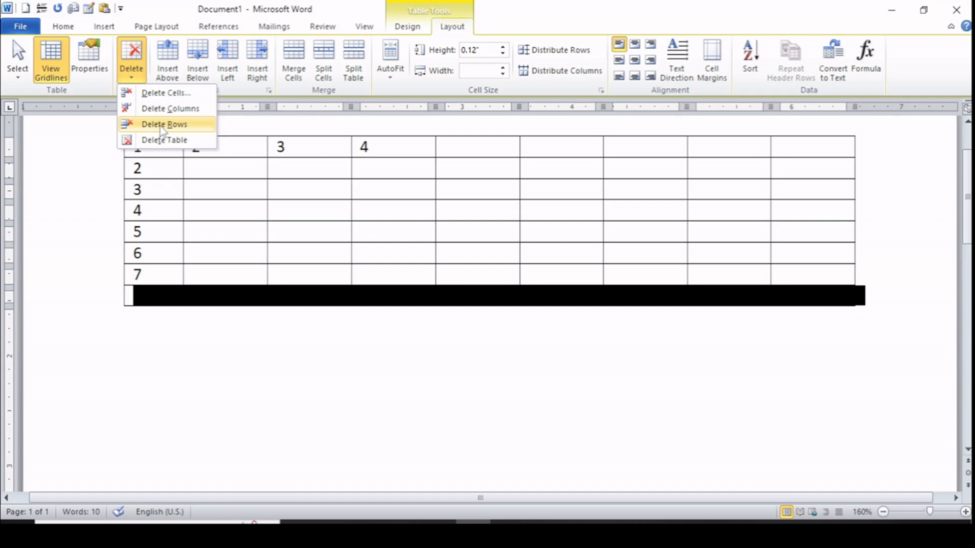
left_click(162, 124)
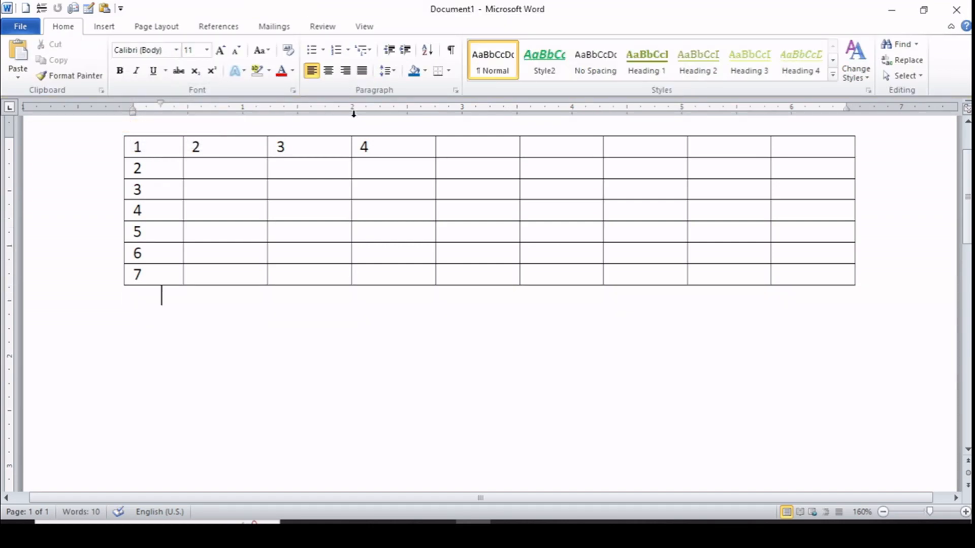
Delete the blank column immediately to the right of the column headed 4
left_click(460, 123)
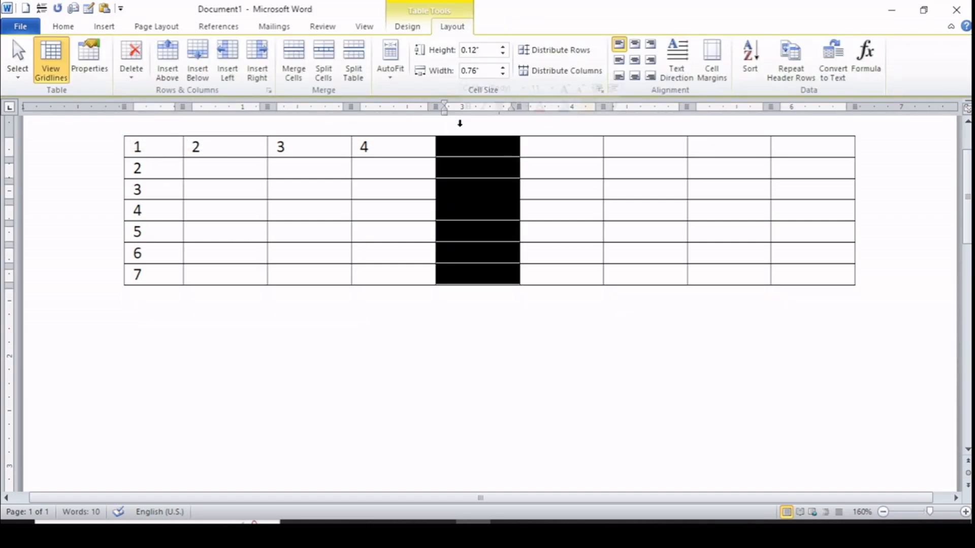
left_click(551, 125)
left_click(620, 124)
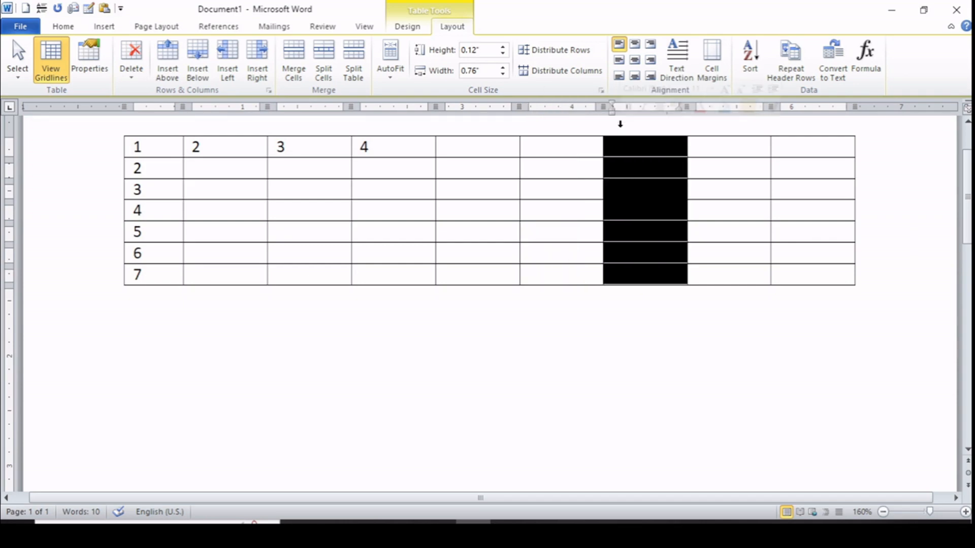
left_click(489, 124)
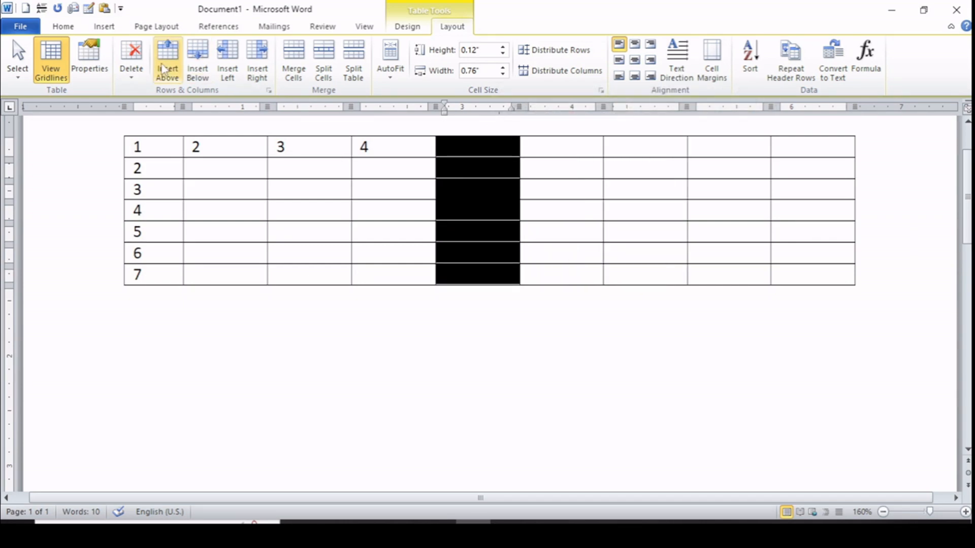
left_click(131, 73)
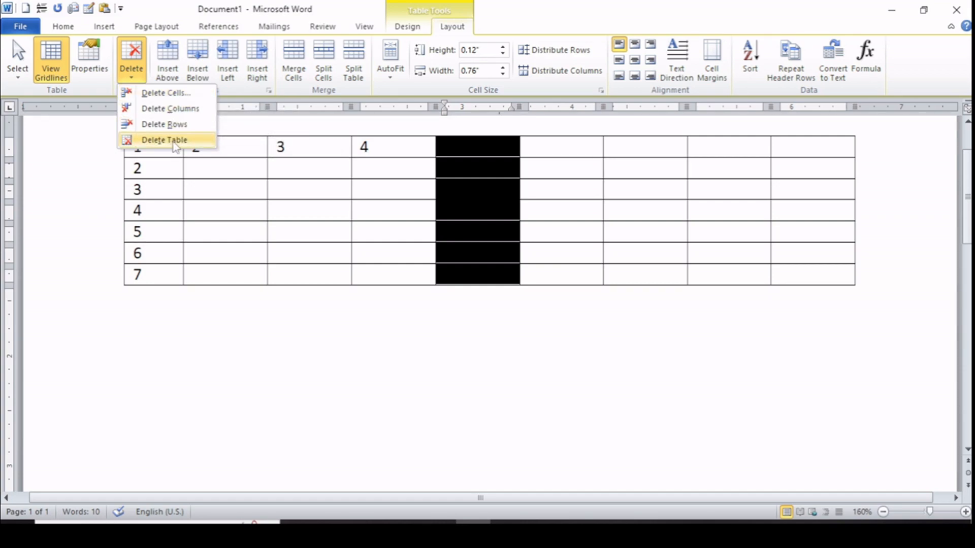
left_click(171, 110)
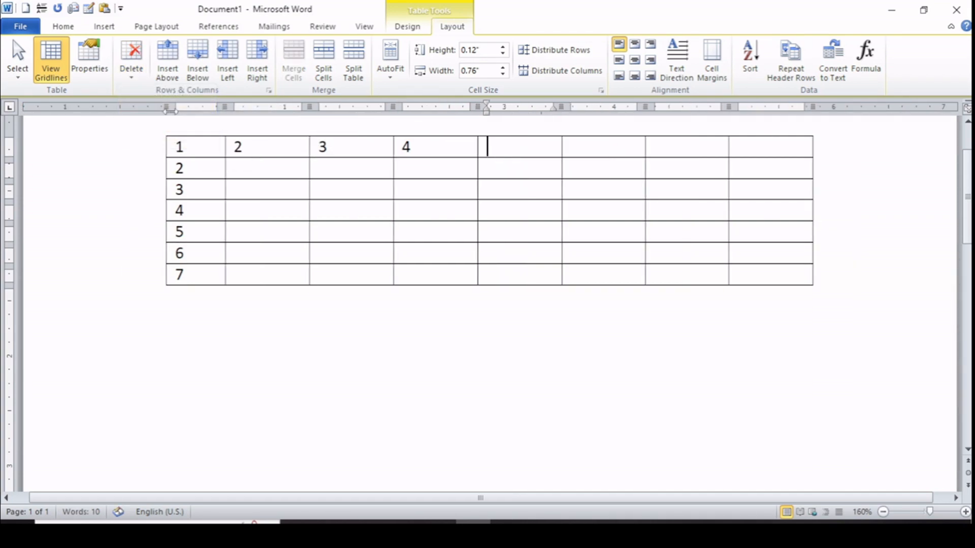
Delete the four remaining blank columns to the right of the column headed 4
left_click(508, 122)
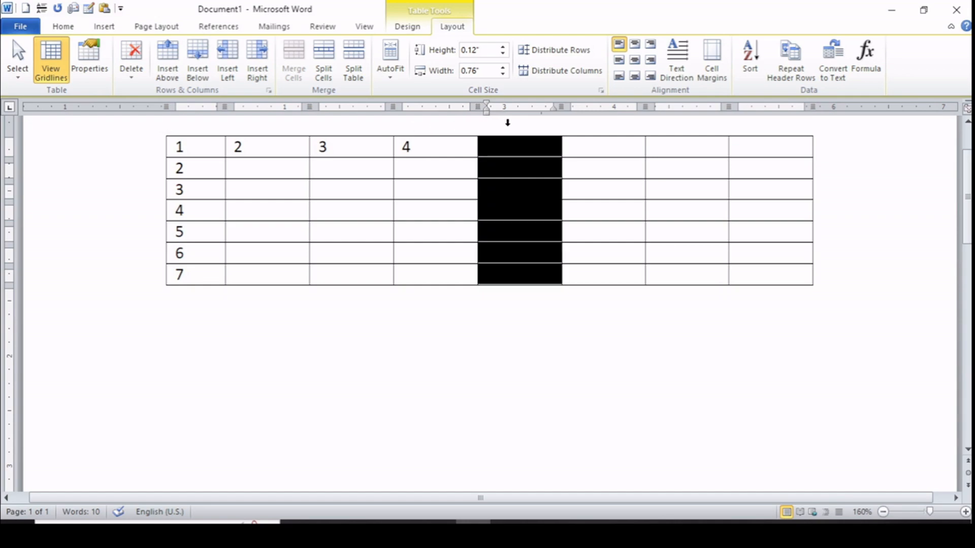
left_click_drag(555, 123, 763, 166)
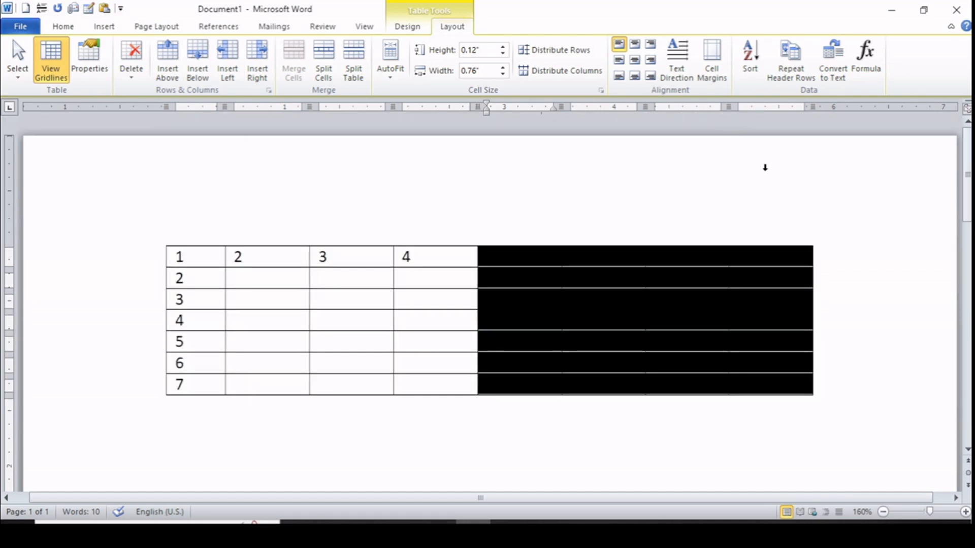
left_click(143, 78)
left_click(163, 109)
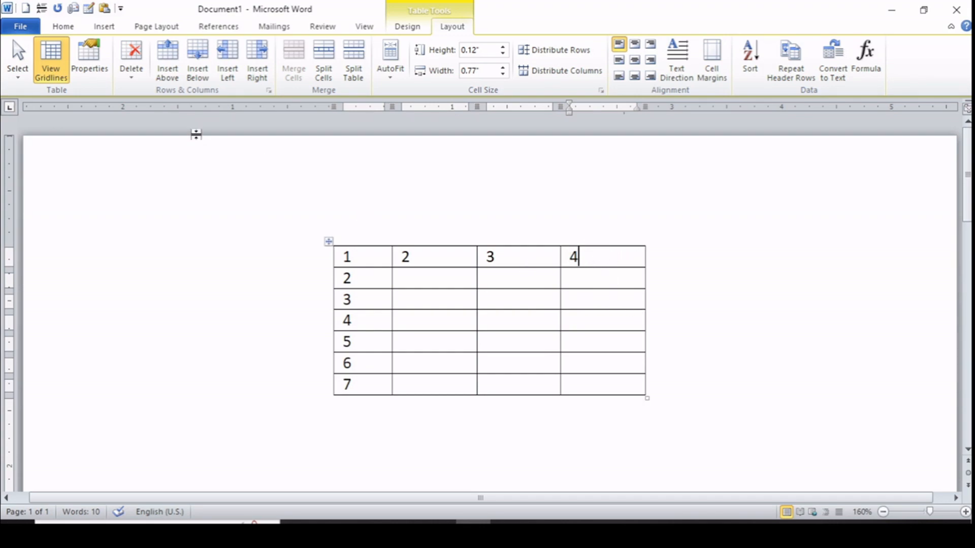
Delete the first-row cell containing 4 with the Shift cells left option, and undo the deletion
left_click(135, 77)
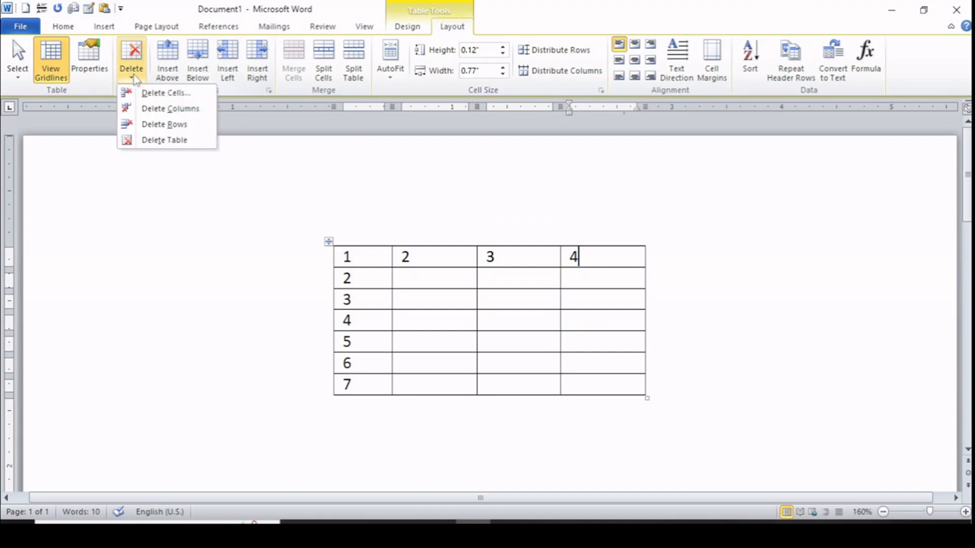
left_click(156, 95)
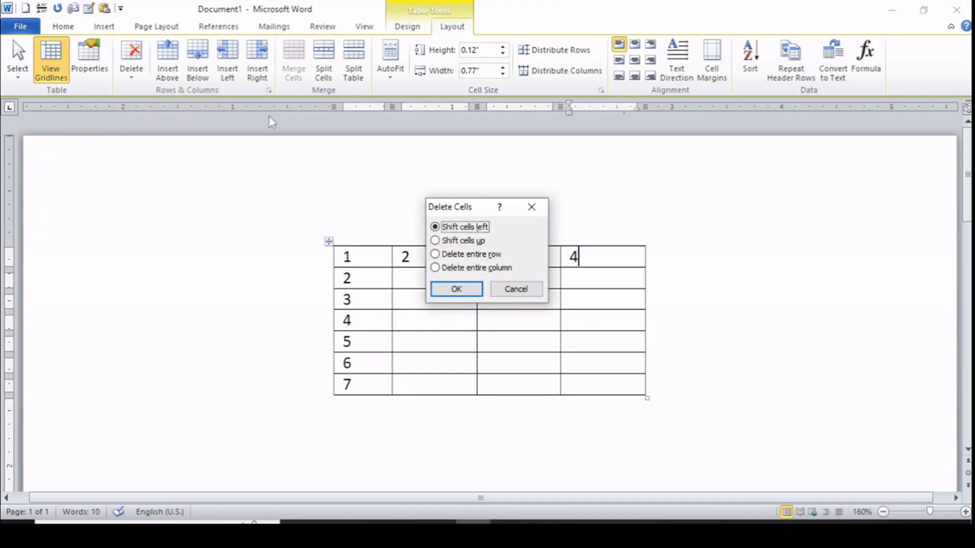
left_click_drag(480, 209, 384, 168)
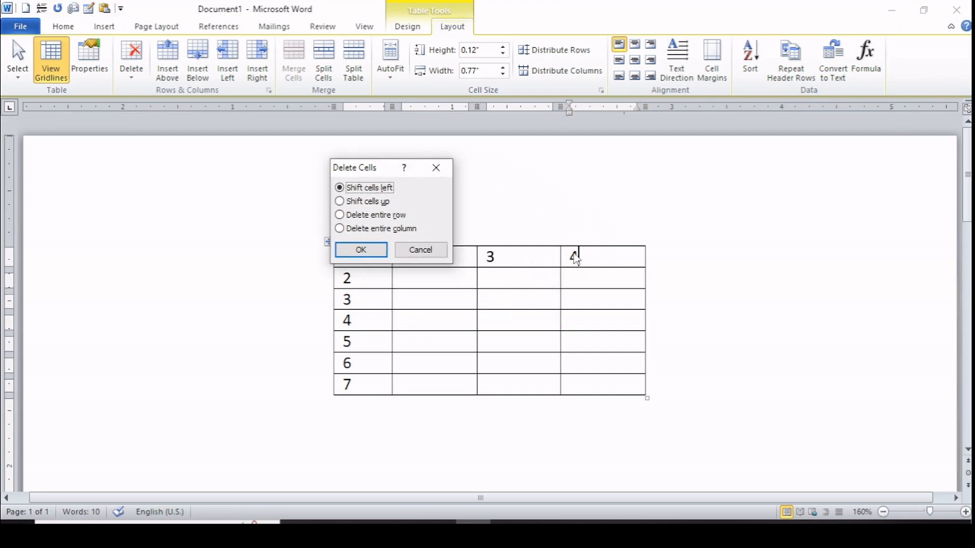
left_click(360, 249)
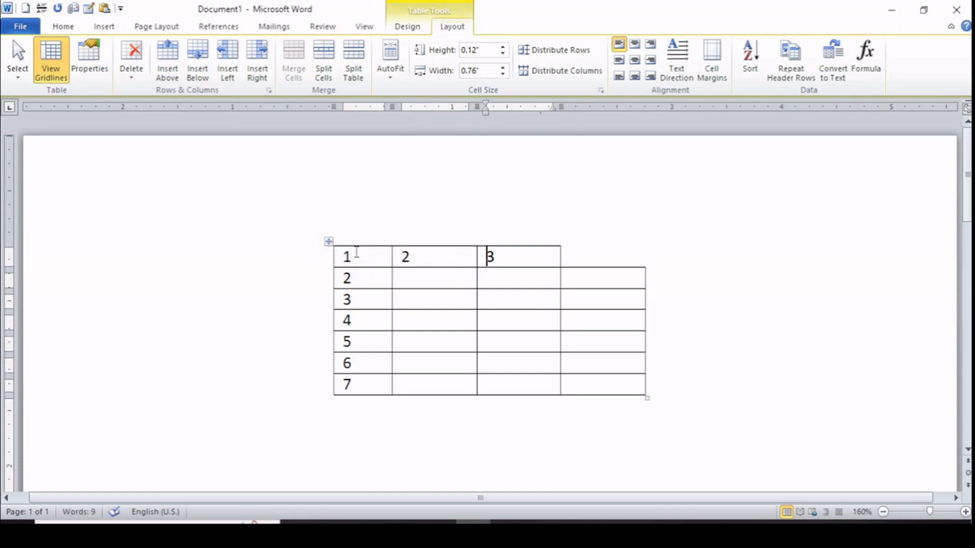
key("ctrl+z")
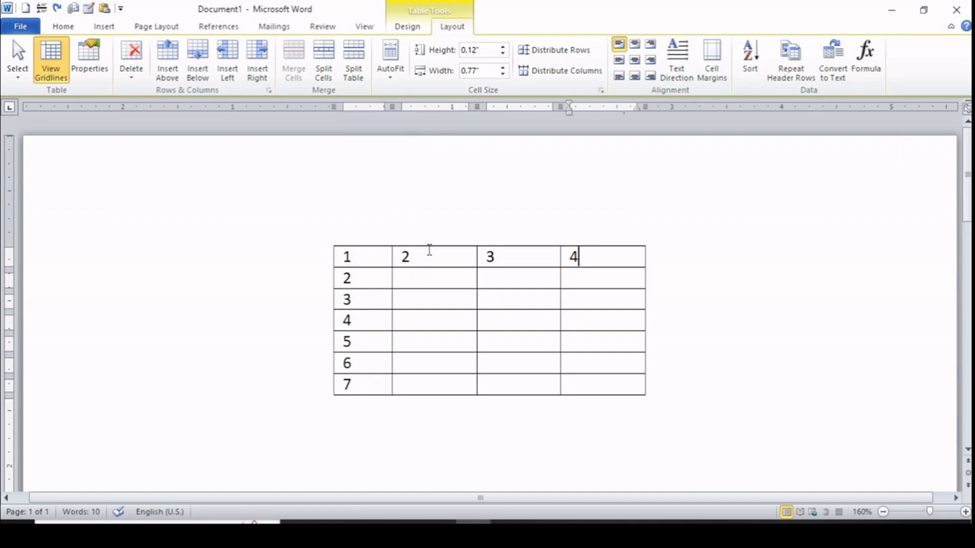
left_click(491, 277)
left_click_drag(491, 277, 578, 281)
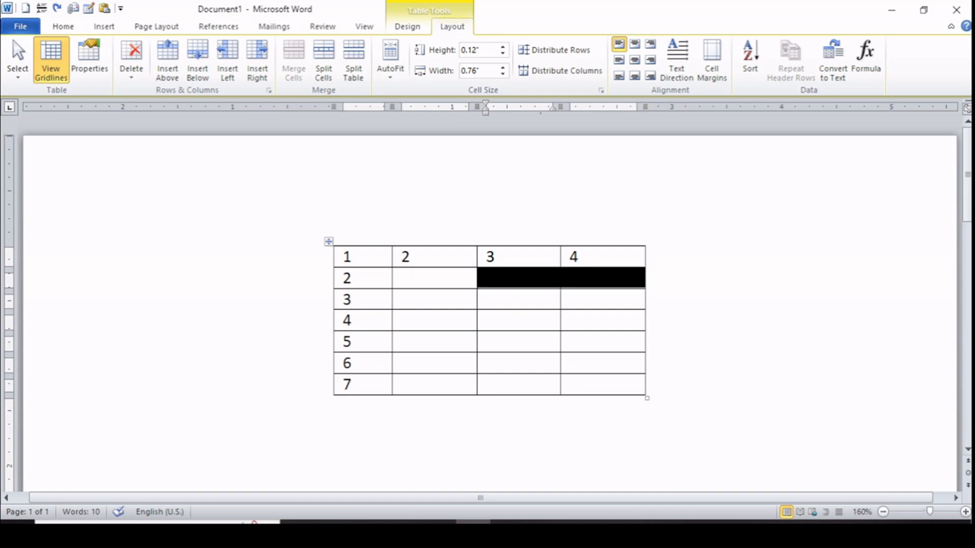
left_click(405, 282)
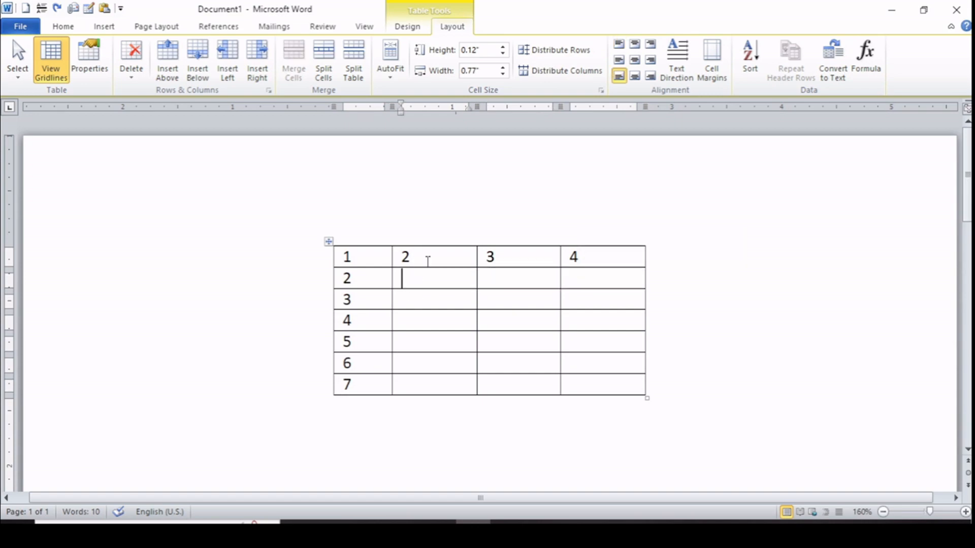
left_click(423, 239)
left_click_drag(451, 240, 433, 296)
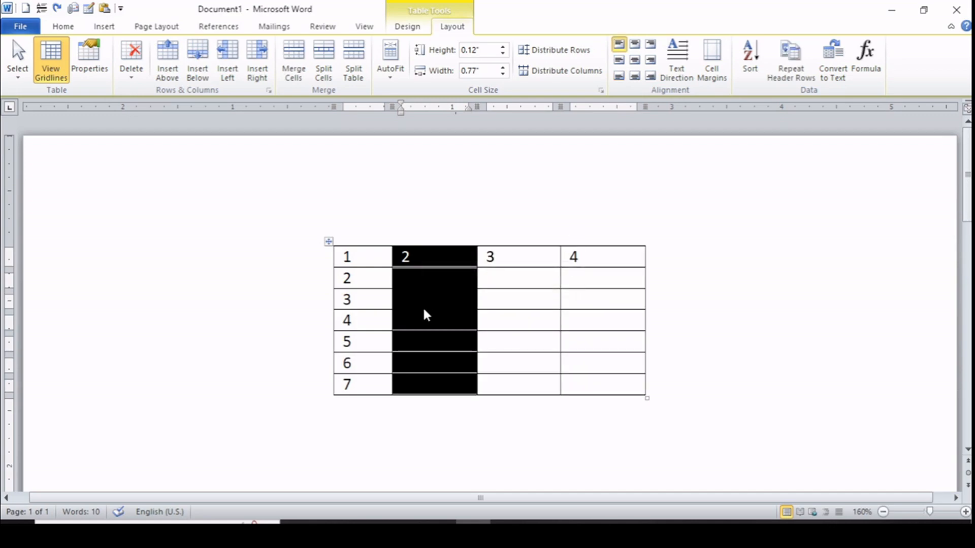
left_click(420, 308)
left_click_drag(318, 262, 319, 299)
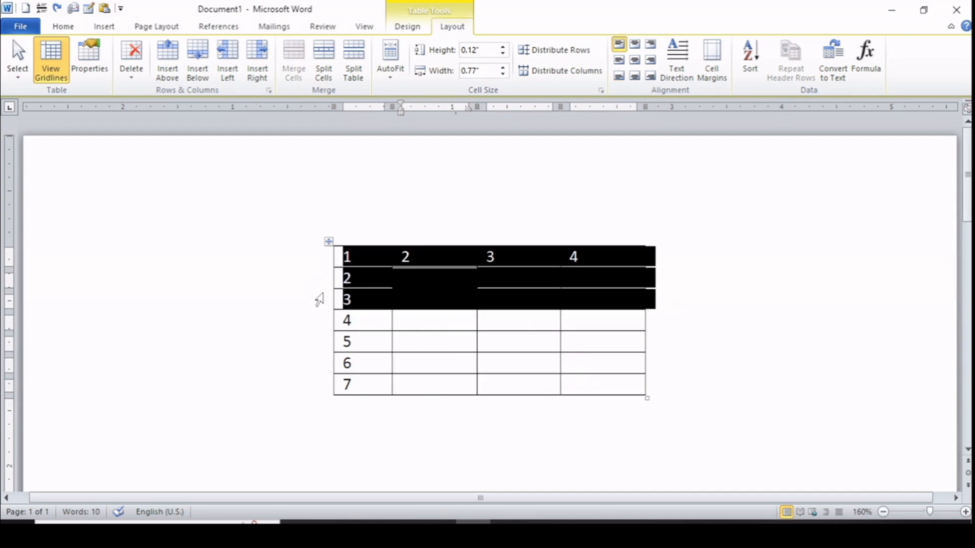
left_click(443, 331)
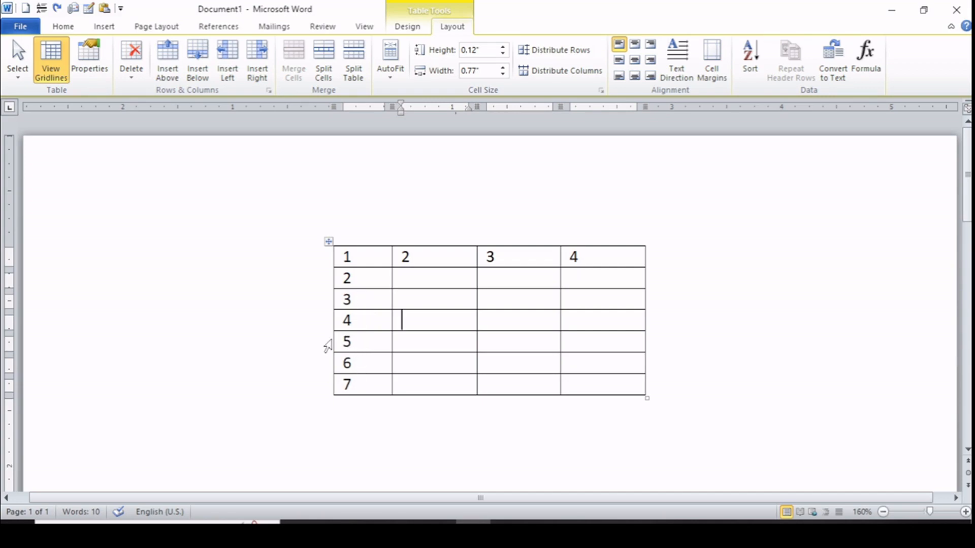
Merge the last three rows, containing 5, 6 and 7, into a single cell
left_click_drag(325, 347, 329, 381)
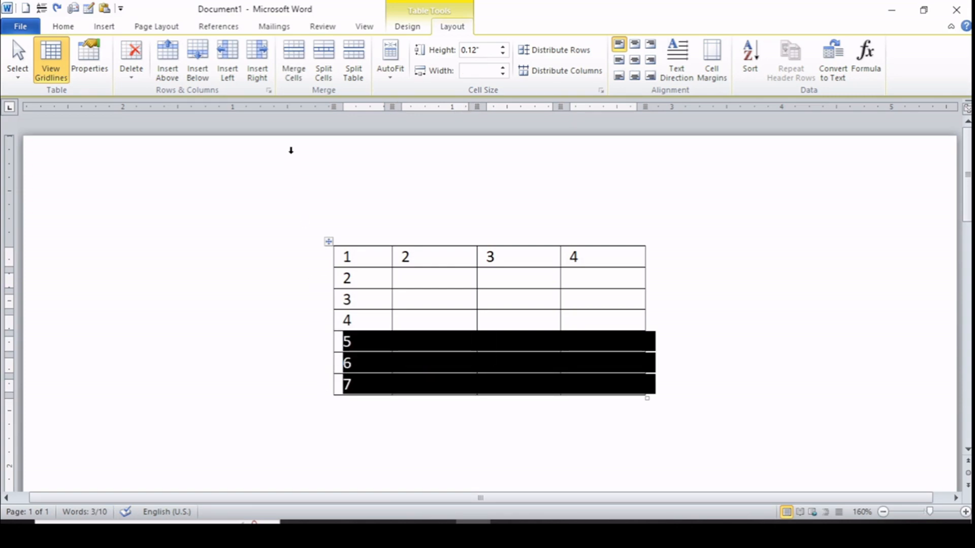
left_click(293, 79)
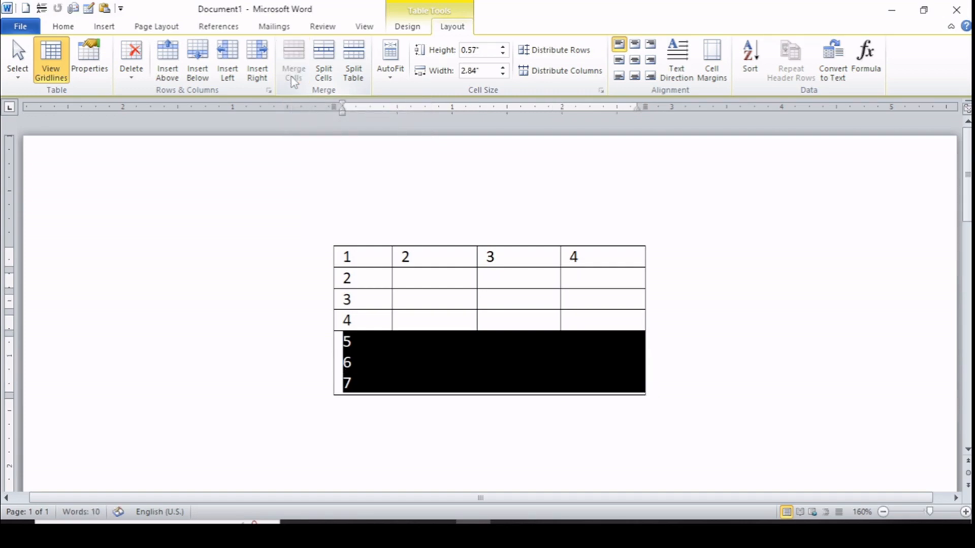
left_click(407, 340)
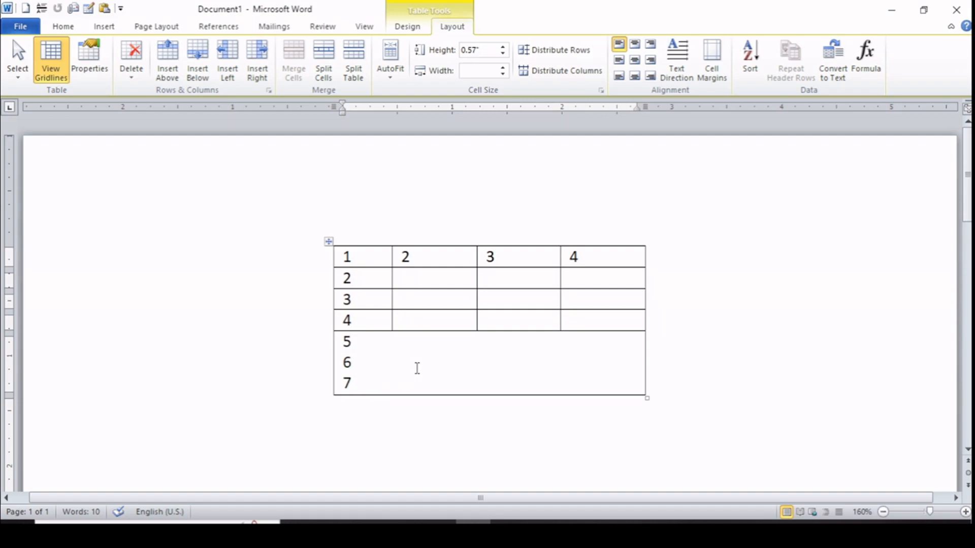
Undo the merge of the last three rows and the deletion of the four blank columns
left_click(523, 230)
left_click(539, 230)
left_click_drag(537, 230, 592, 239)
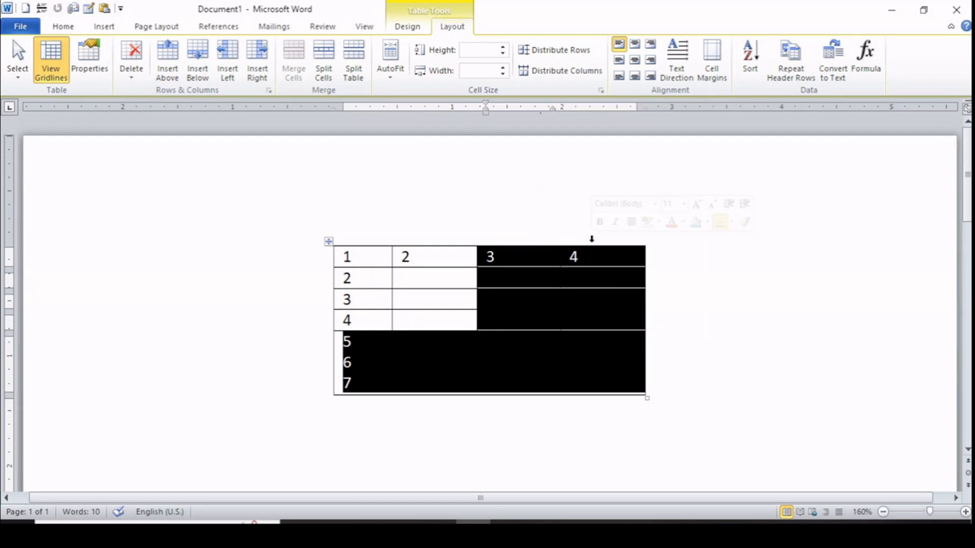
left_click(407, 391)
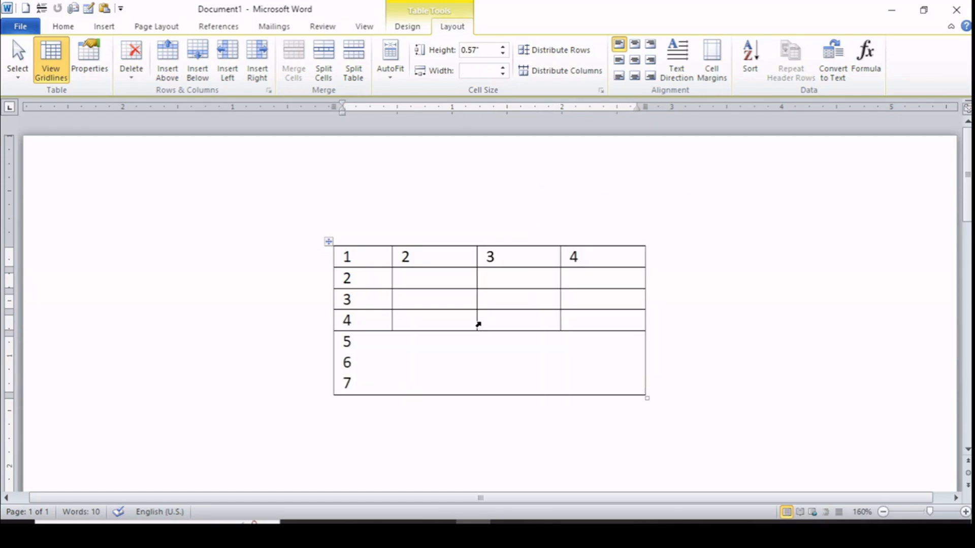
left_click(489, 233)
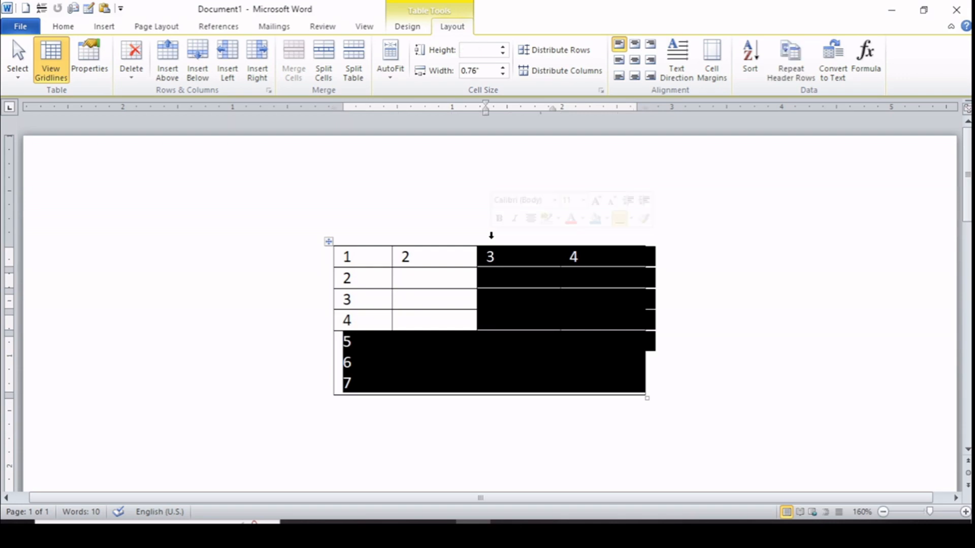
left_click(459, 283)
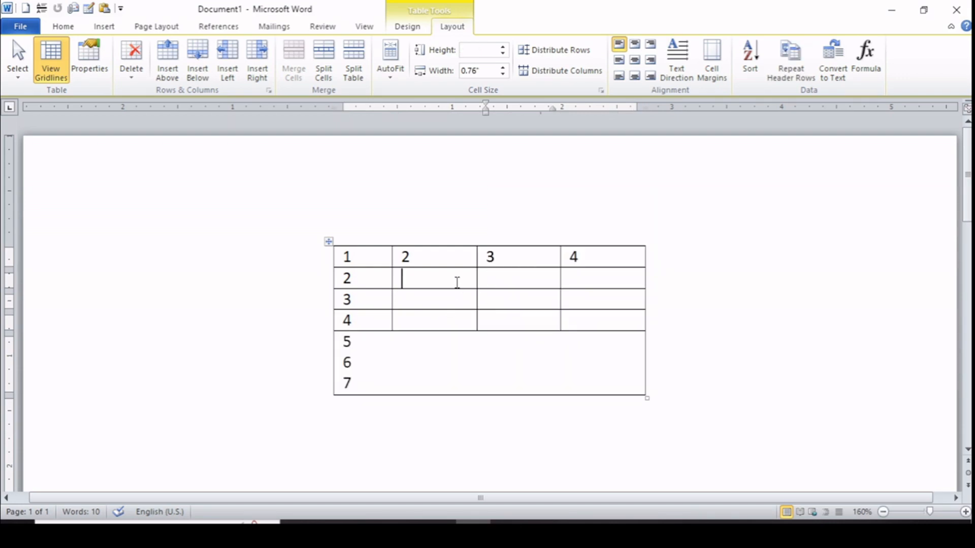
key("ctrl+z")
key("ctrl+z")
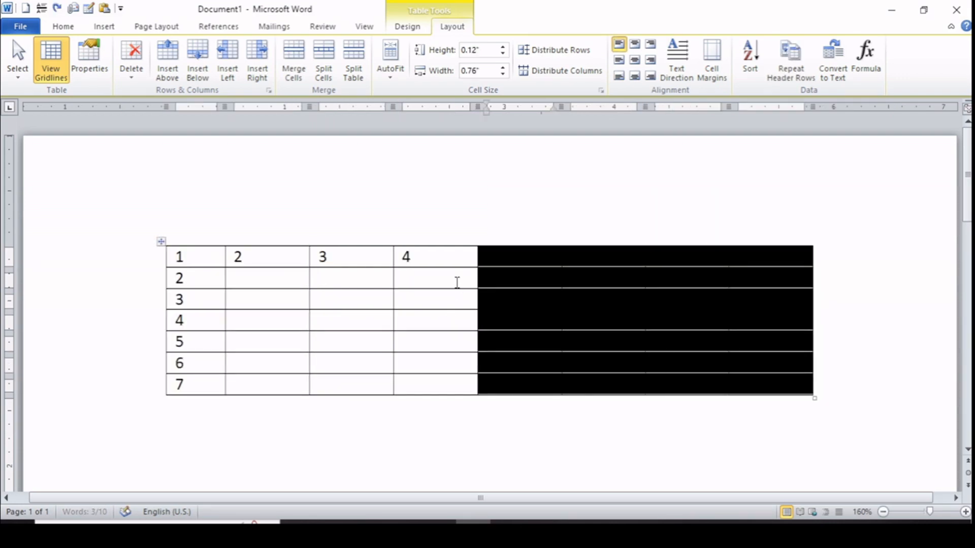
Merge the four blank columns to the right of the column headed 4 into one large cell
left_click(462, 217)
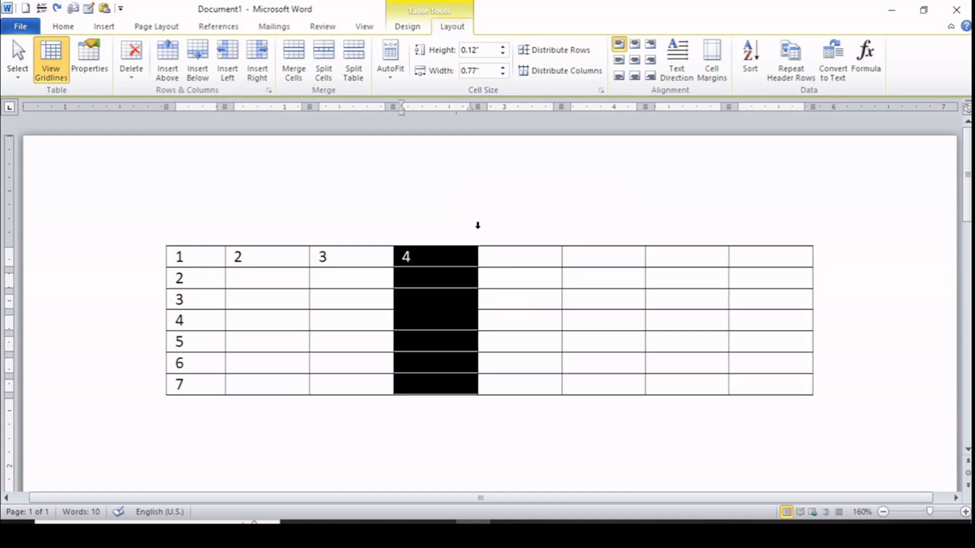
left_click(502, 234)
left_click_drag(554, 238, 774, 233)
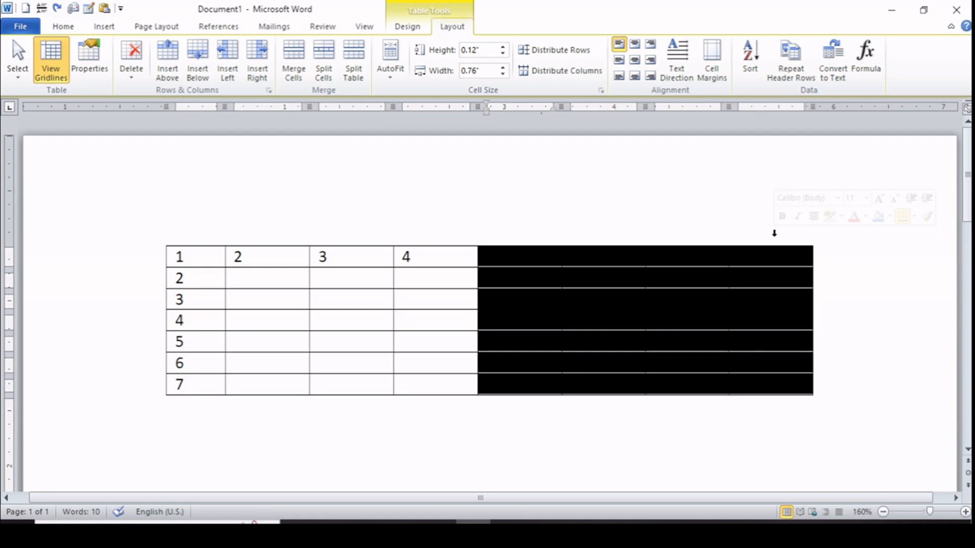
left_click(296, 76)
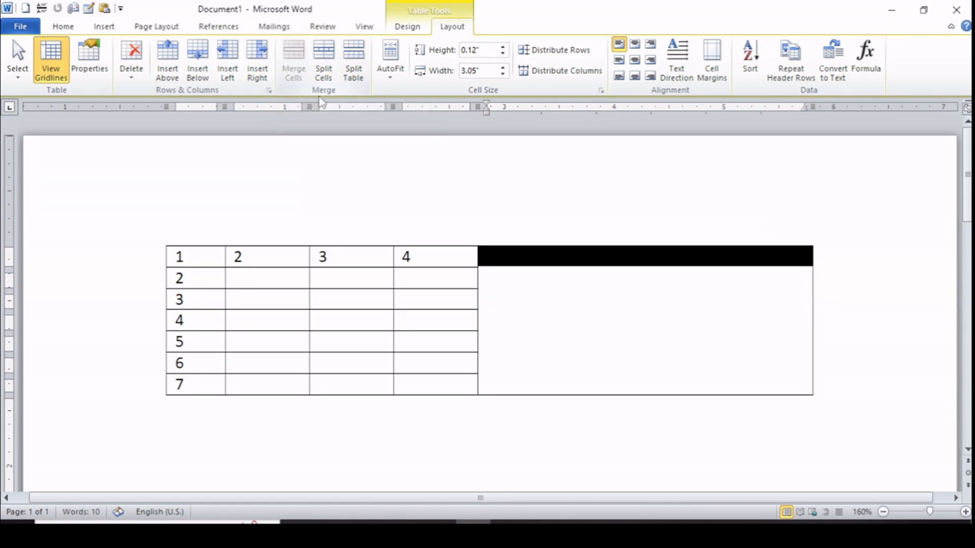
left_click(498, 298)
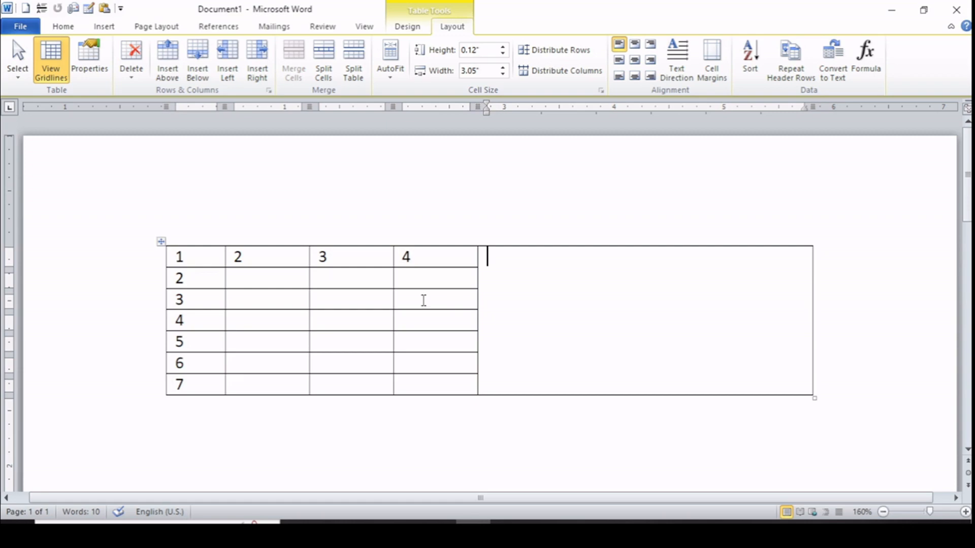
left_click(150, 392)
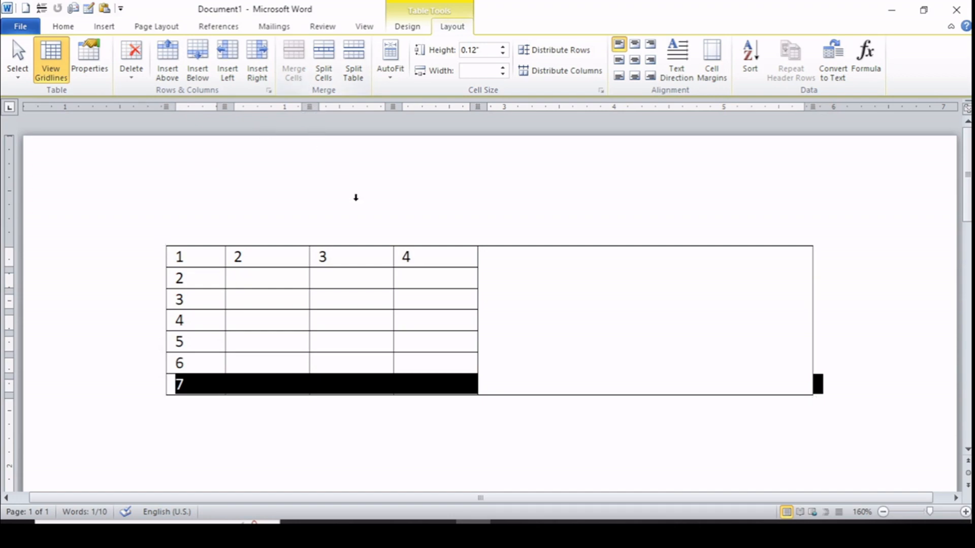
left_click(536, 321)
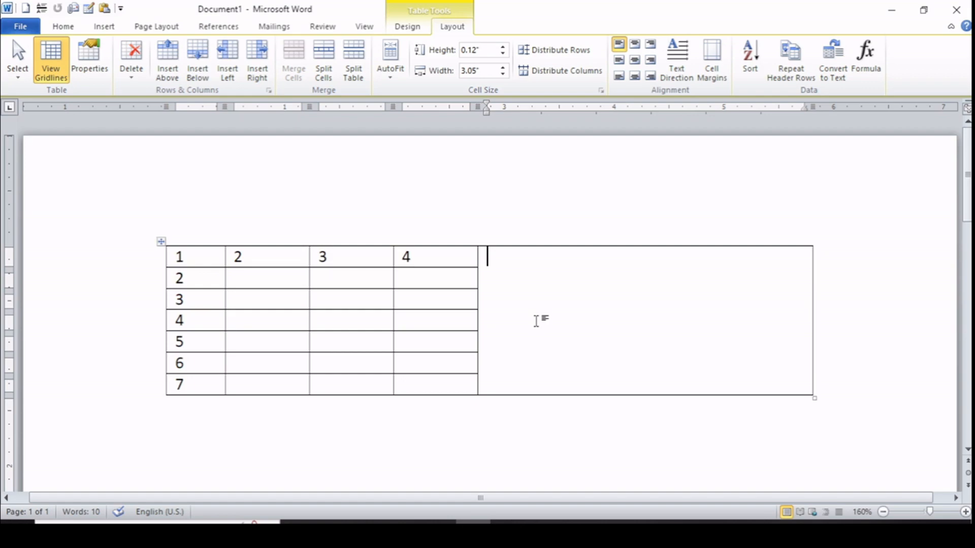
Delete the large merged cell beside the column headed 4, using the Shift cells left option
left_click(132, 75)
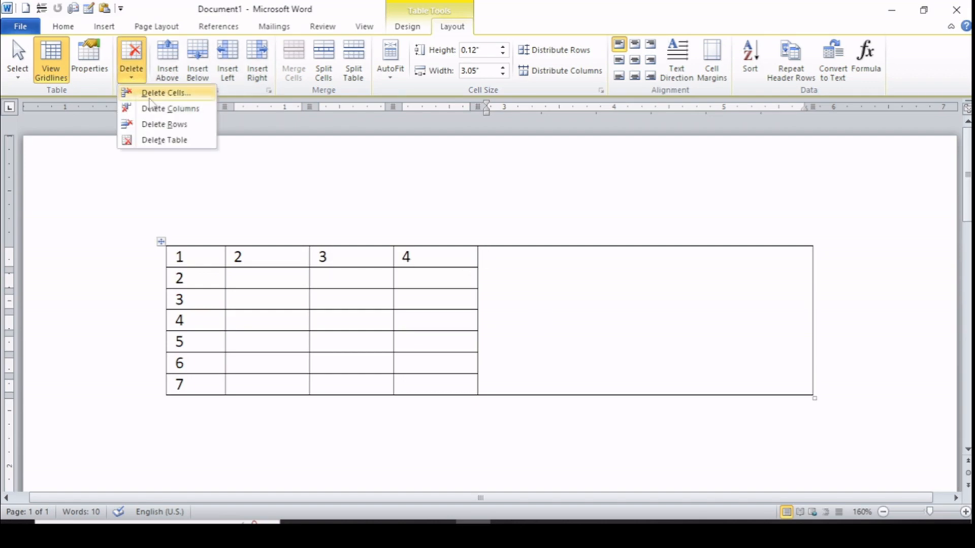
left_click(168, 93)
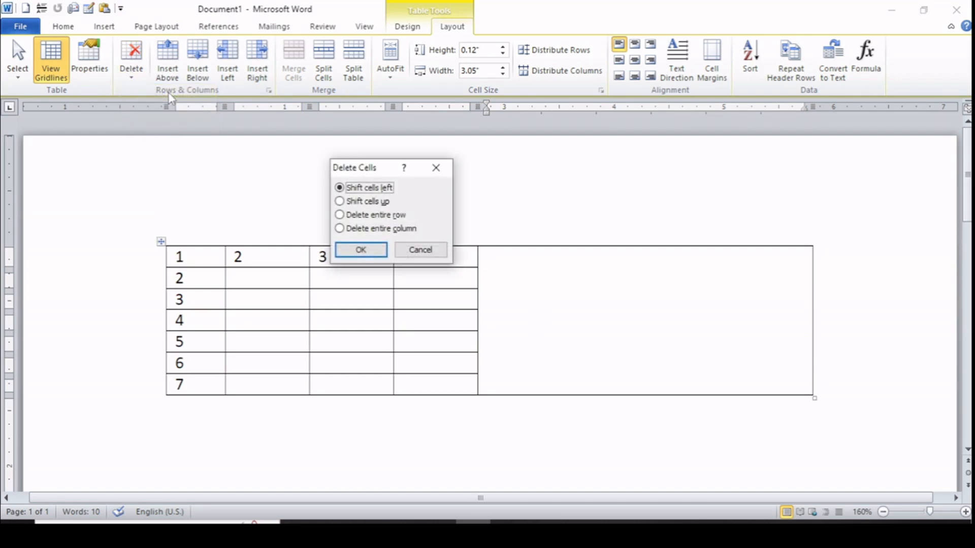
left_click(362, 249)
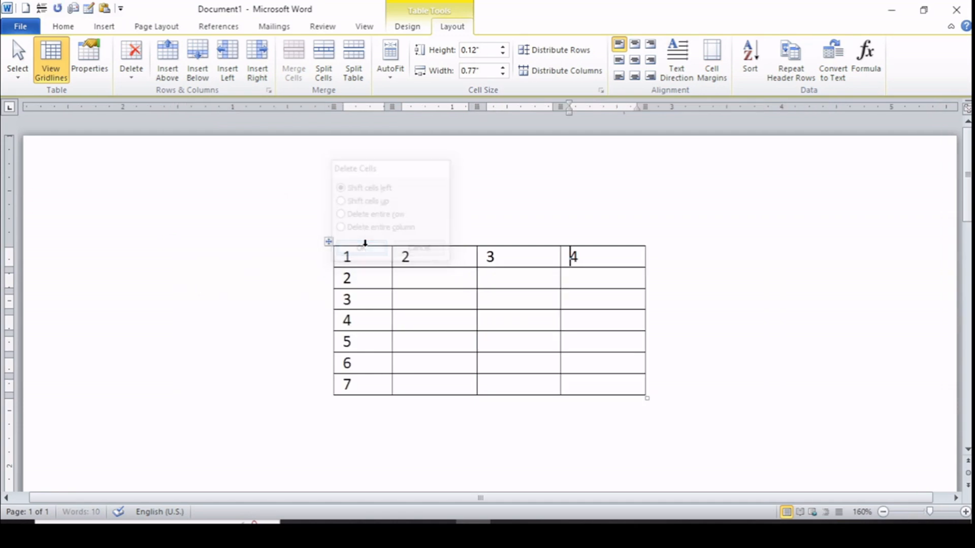
Merge all the cells of the last row, containing 7, into one cell
left_click(323, 392)
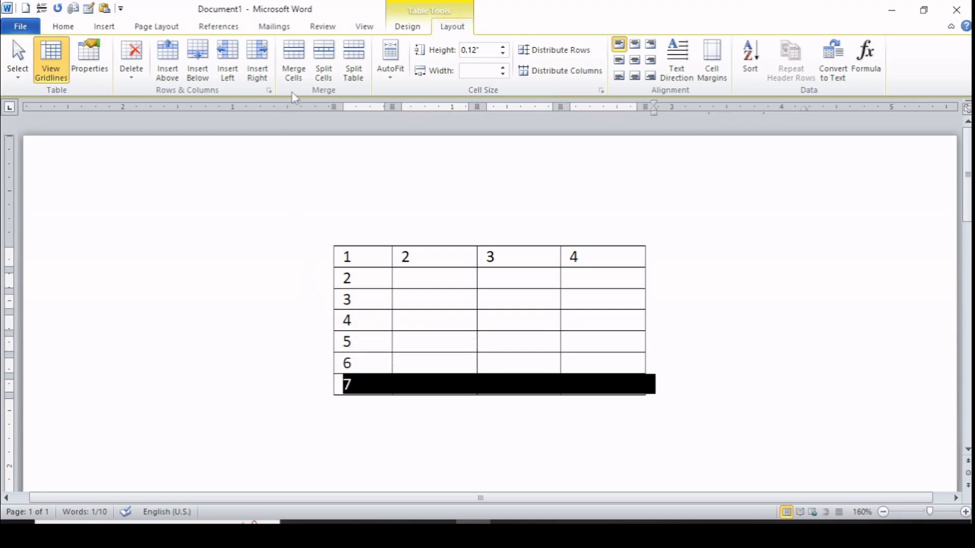
left_click(293, 78)
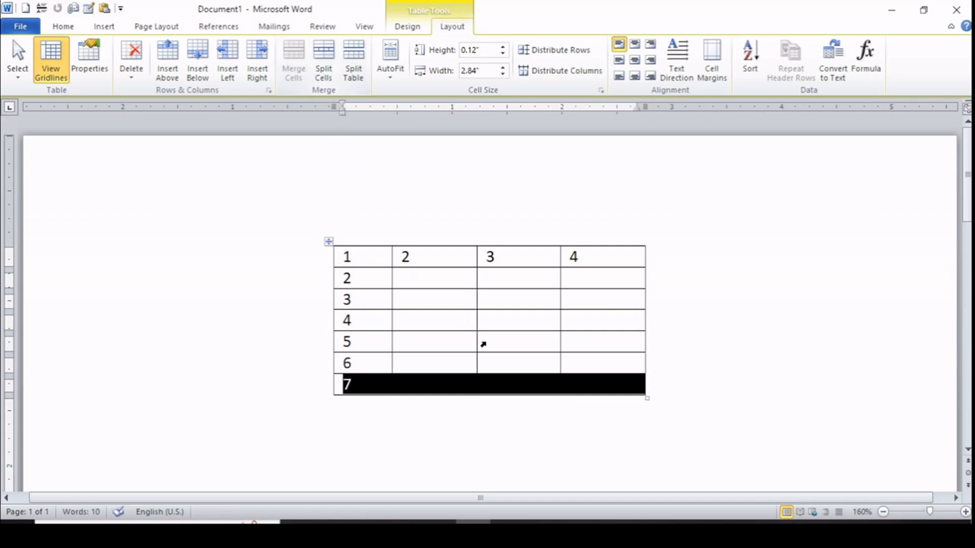
left_click(465, 300)
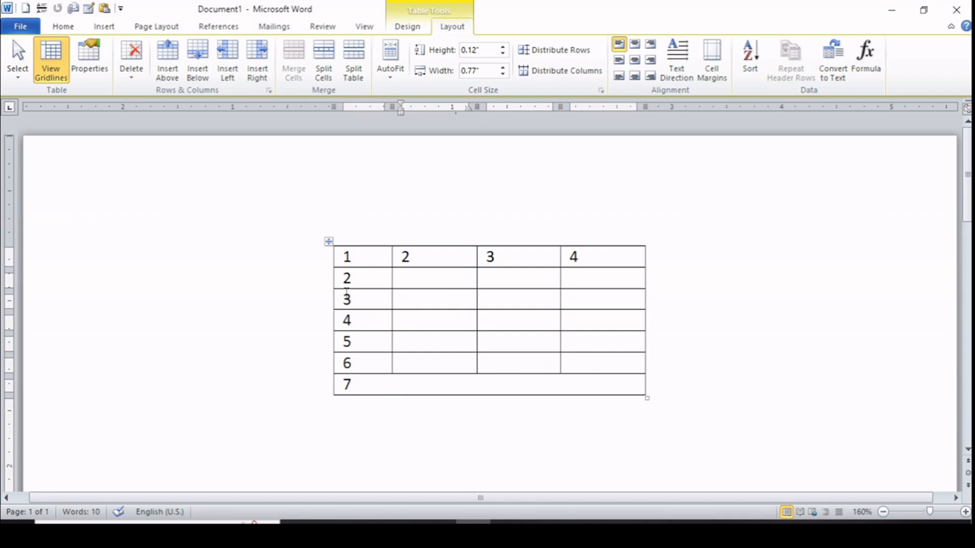
Merge the two blank cells of row 3 under columns 2 and 3 into one cell
left_click_drag(445, 300, 516, 307)
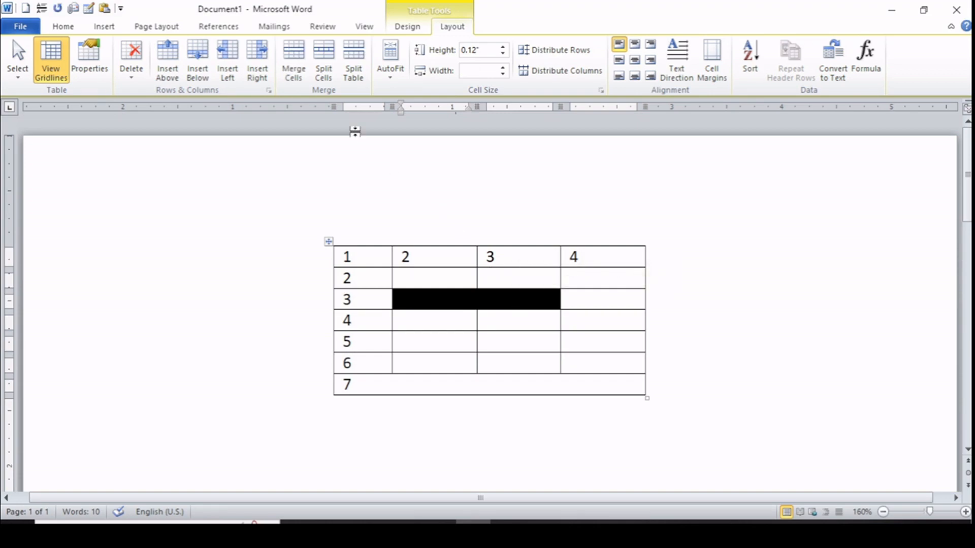
left_click(304, 80)
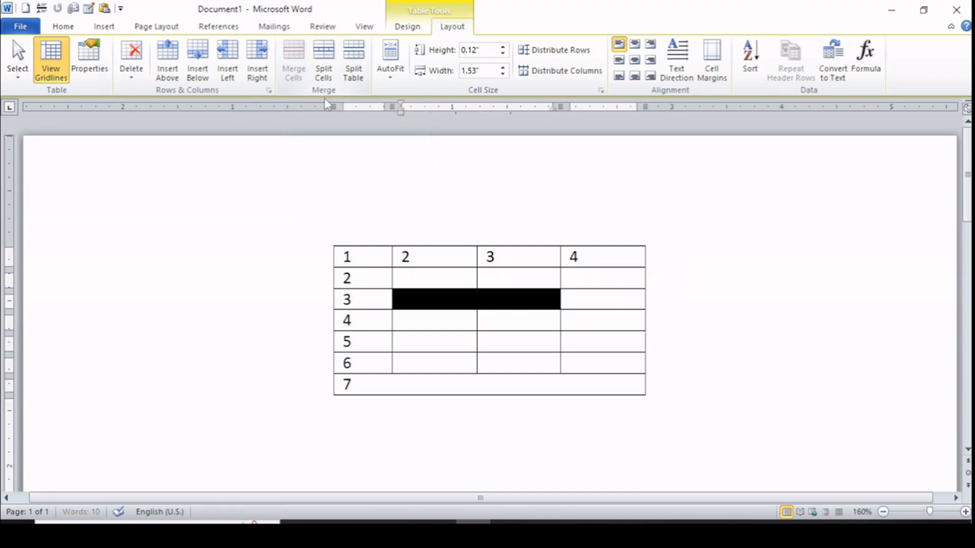
left_click(459, 321)
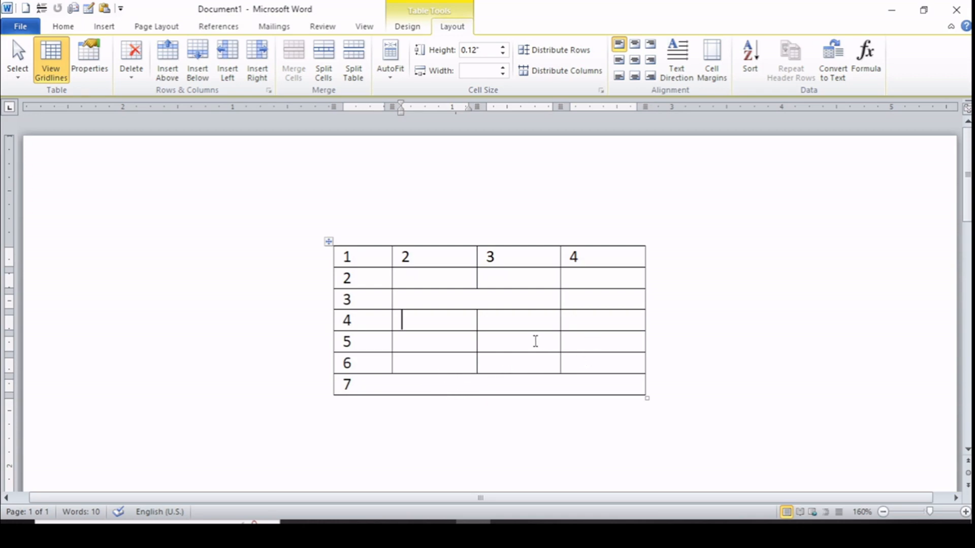
Split the merged last-row cell containing 7 into four columns and one row
left_click(388, 386)
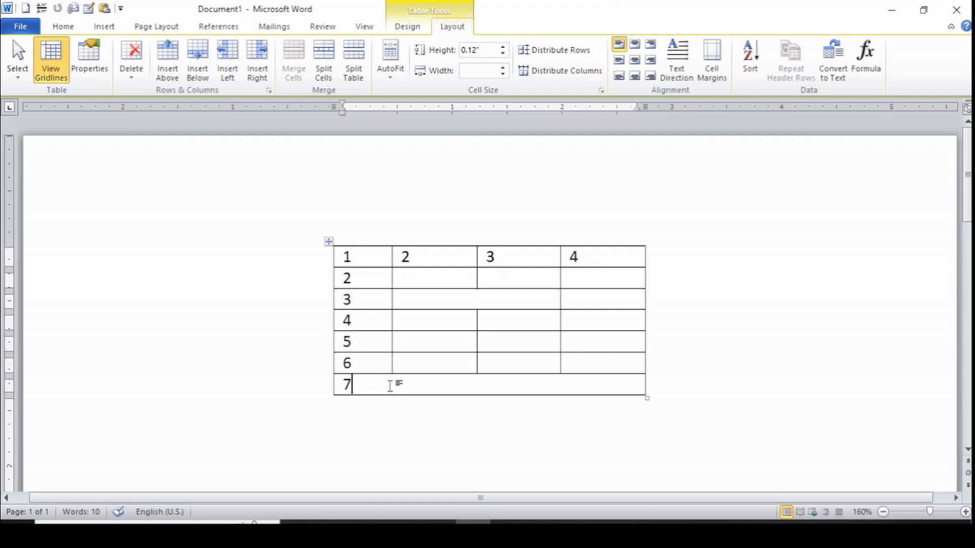
left_click(324, 75)
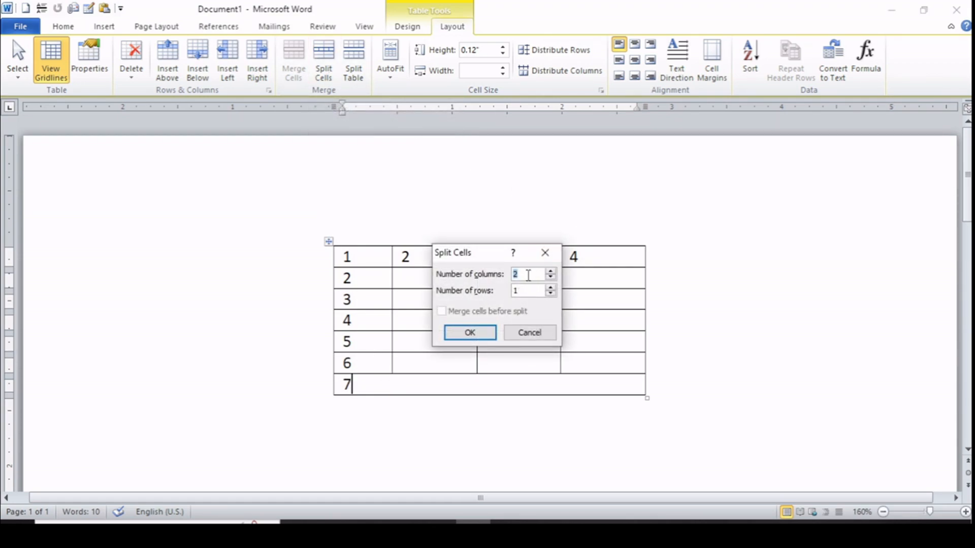
type("4")
left_click(484, 333)
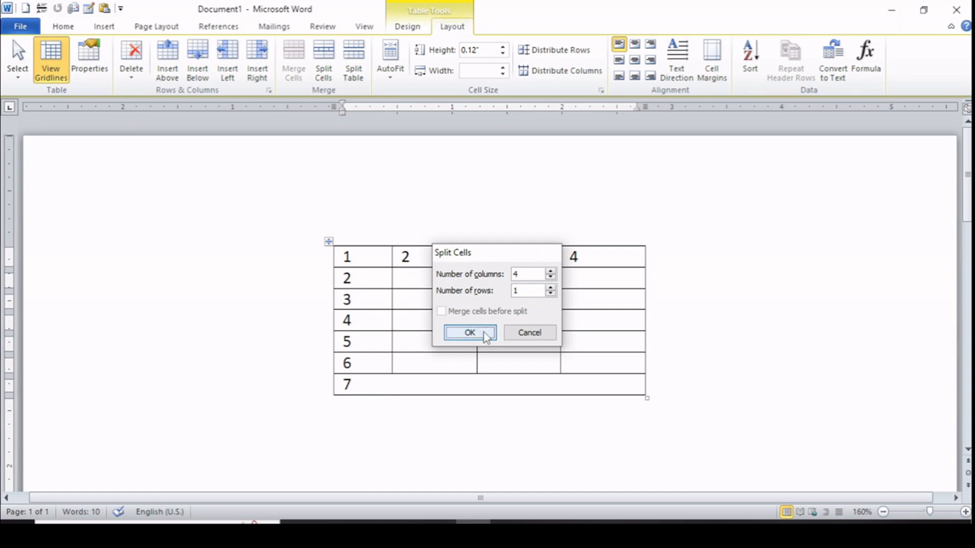
left_click(507, 355)
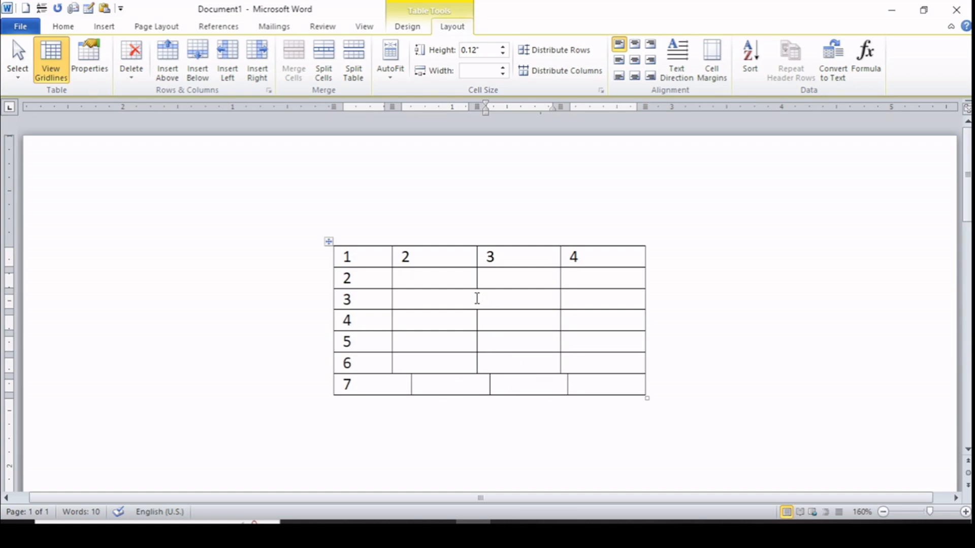
Split the merged blank cell in row 3 into two columns and one row
left_click(477, 299)
left_click(325, 68)
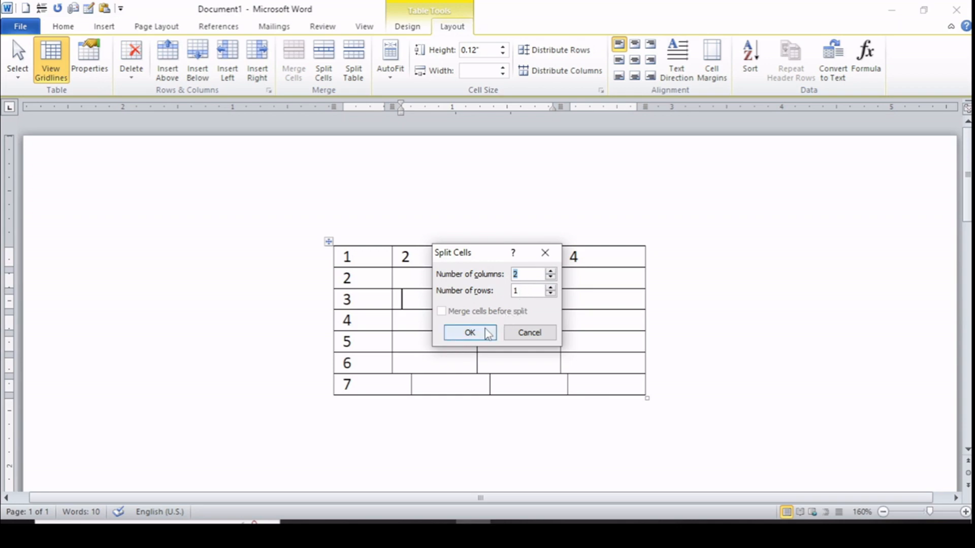
left_click(468, 333)
left_click(530, 323)
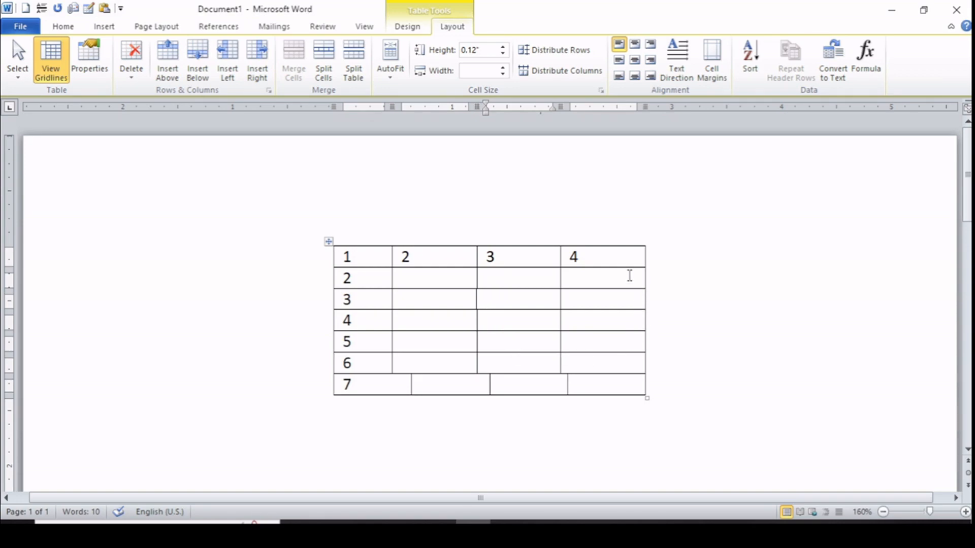
Split the first-row cell containing 4 into one column and three rows
left_click(597, 256)
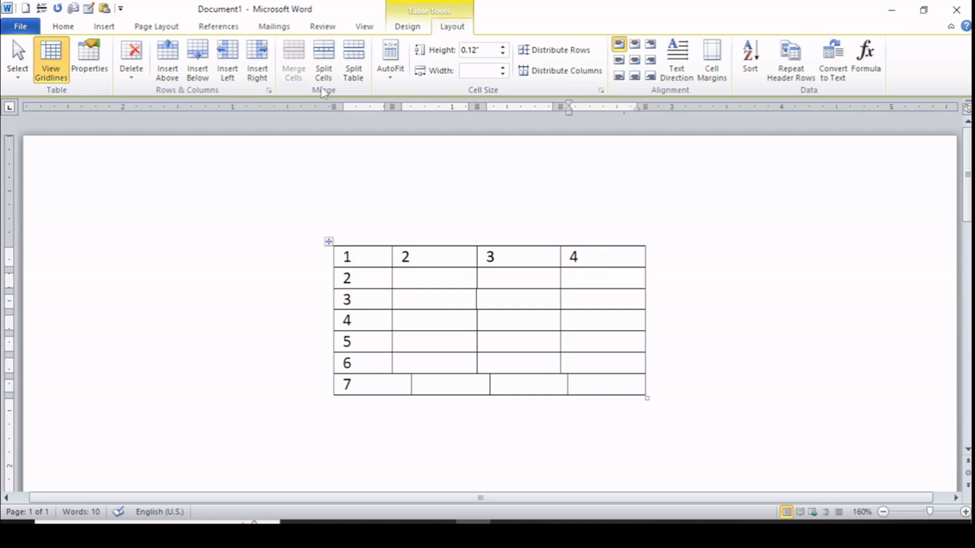
left_click(324, 59)
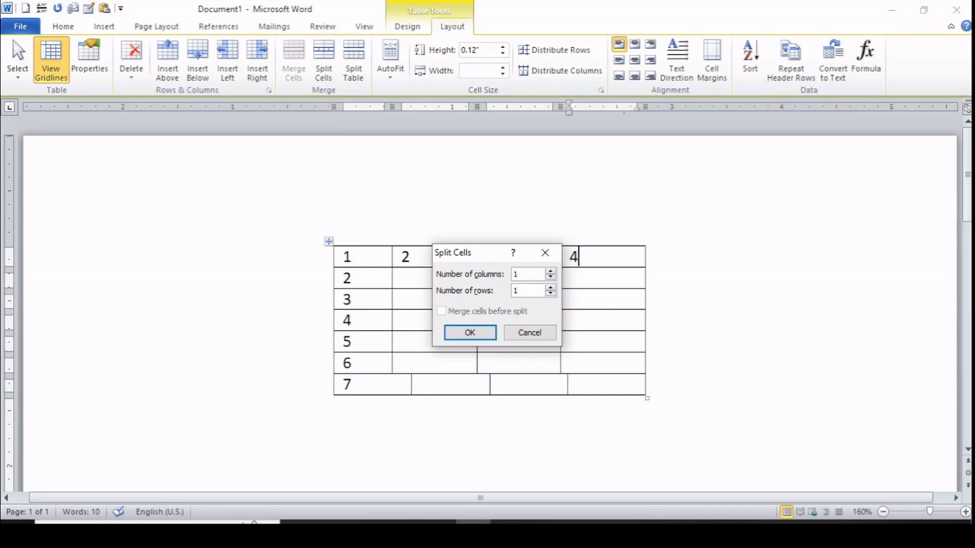
double_click(520, 292)
type("3")
left_click(472, 333)
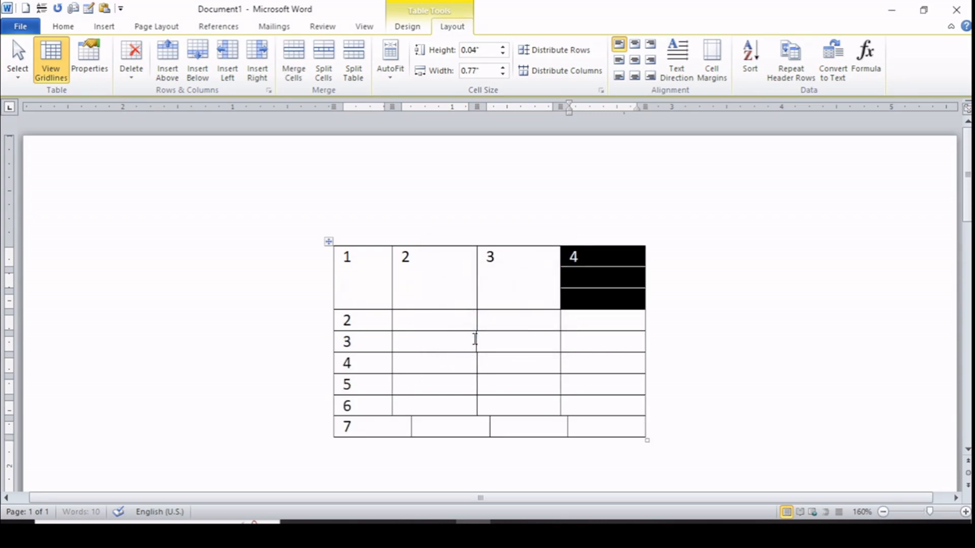
left_click(530, 290)
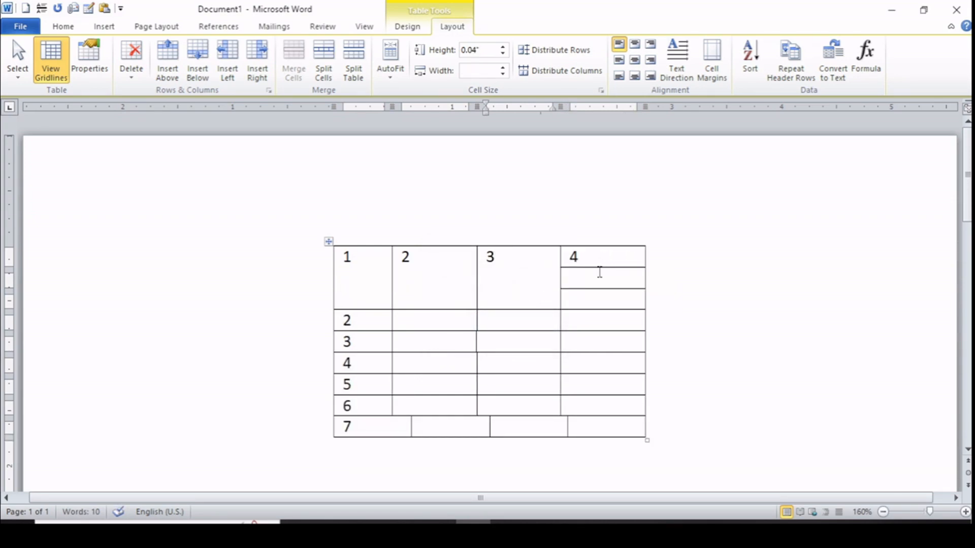
Split the lowest of the three cells under heading 4 into one column and three rows, and undo the split
left_click(597, 300)
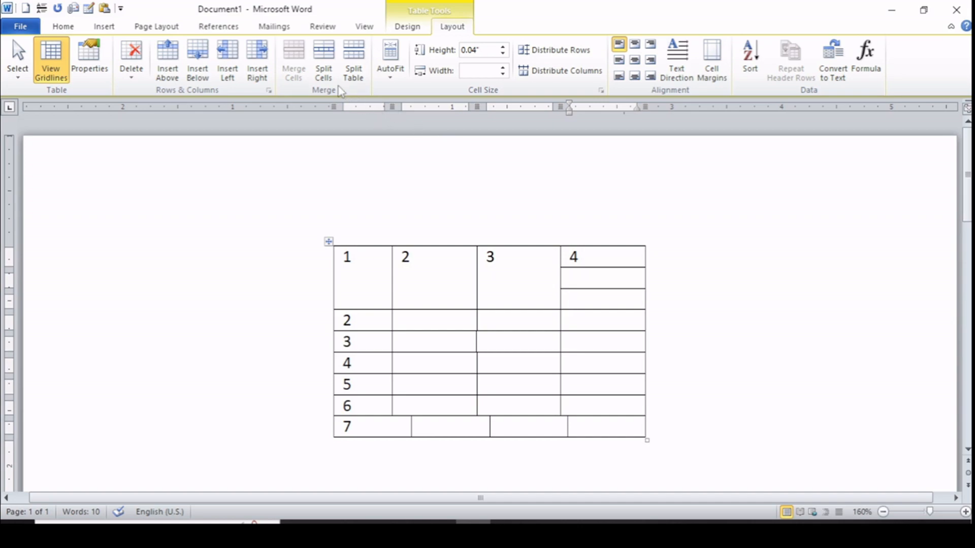
left_click(322, 66)
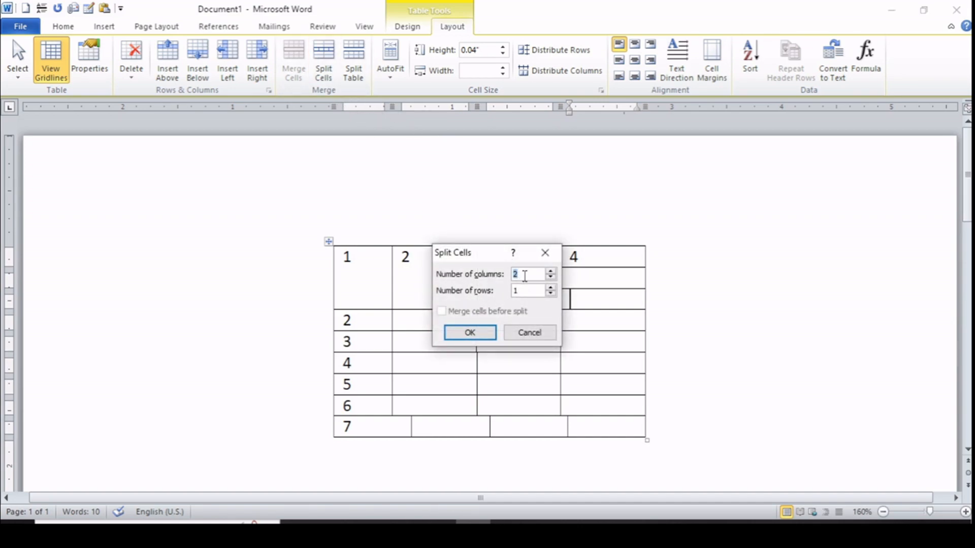
type("1")
key("Tab")
type("3")
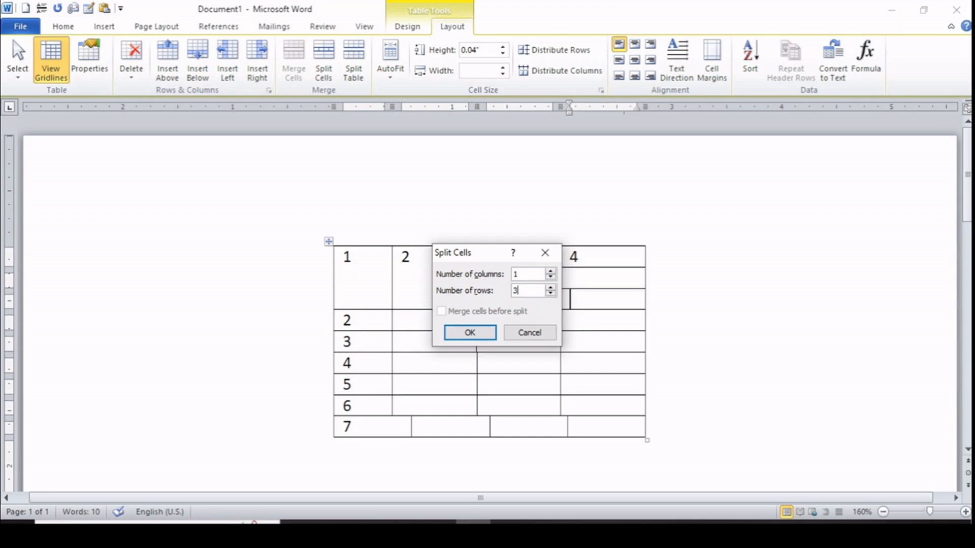
left_click(470, 333)
left_click(537, 321)
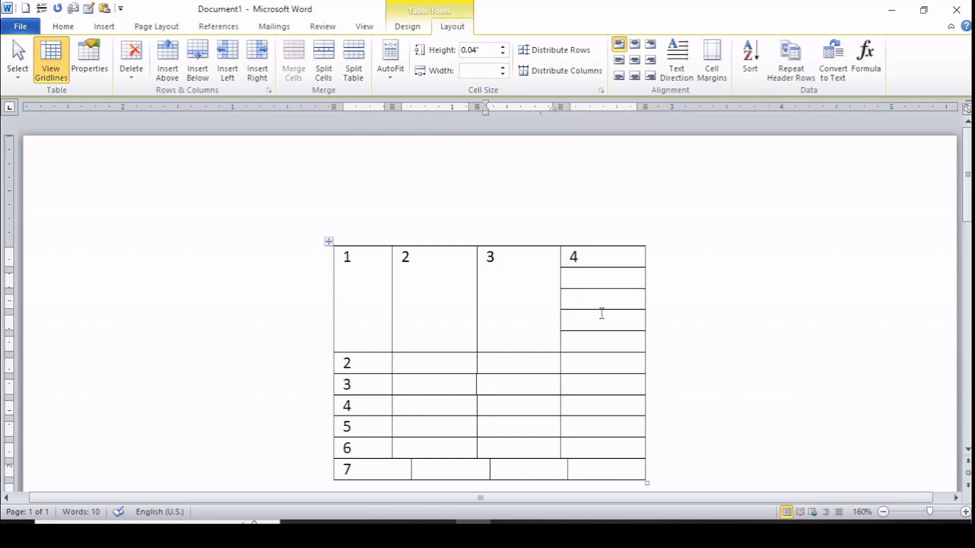
key("ctrl+z")
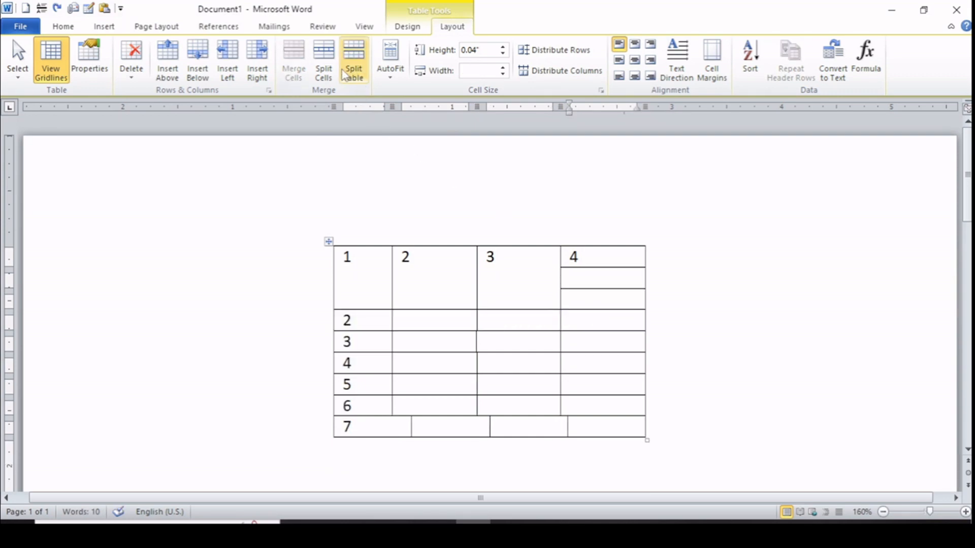
Split the lowest of the three cells under heading 4 into three columns and one row
left_click(323, 65)
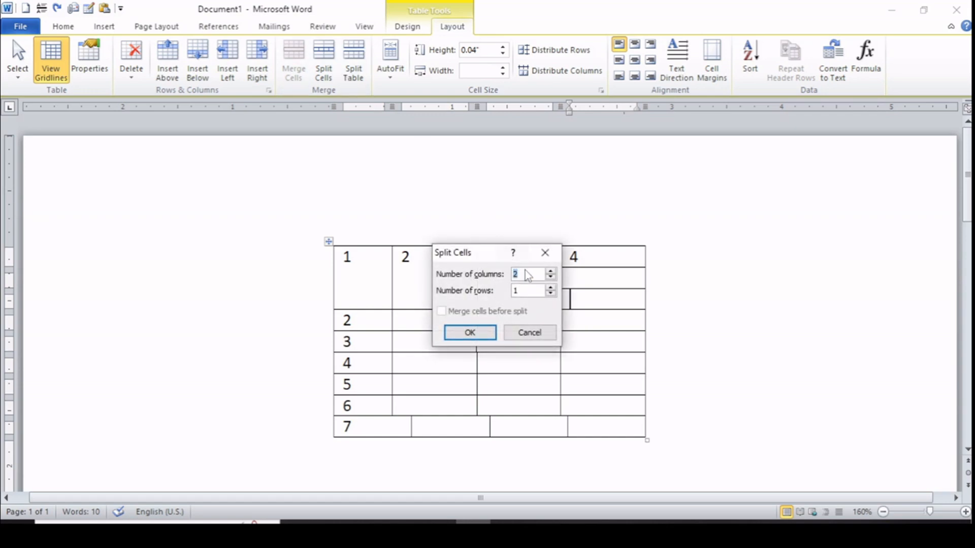
type("3")
left_click(480, 333)
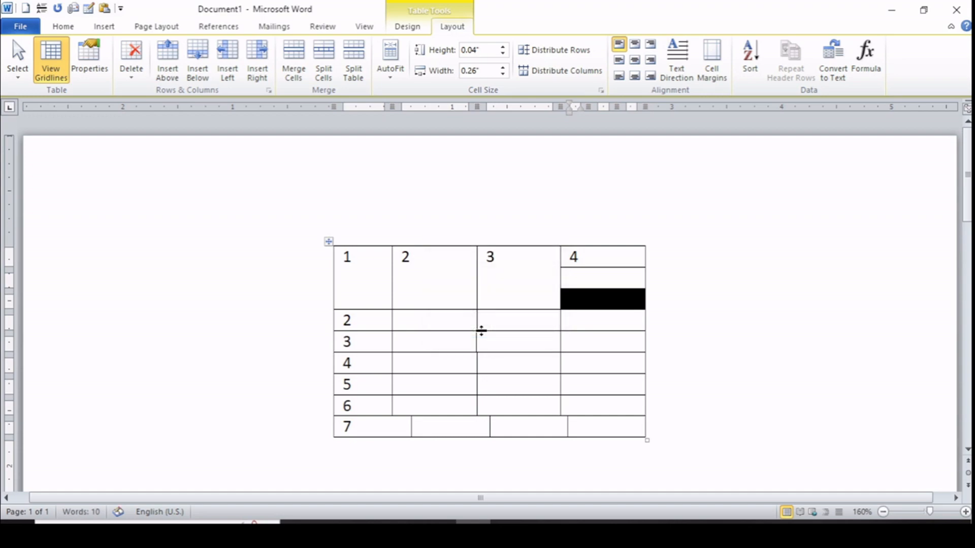
left_click(607, 321)
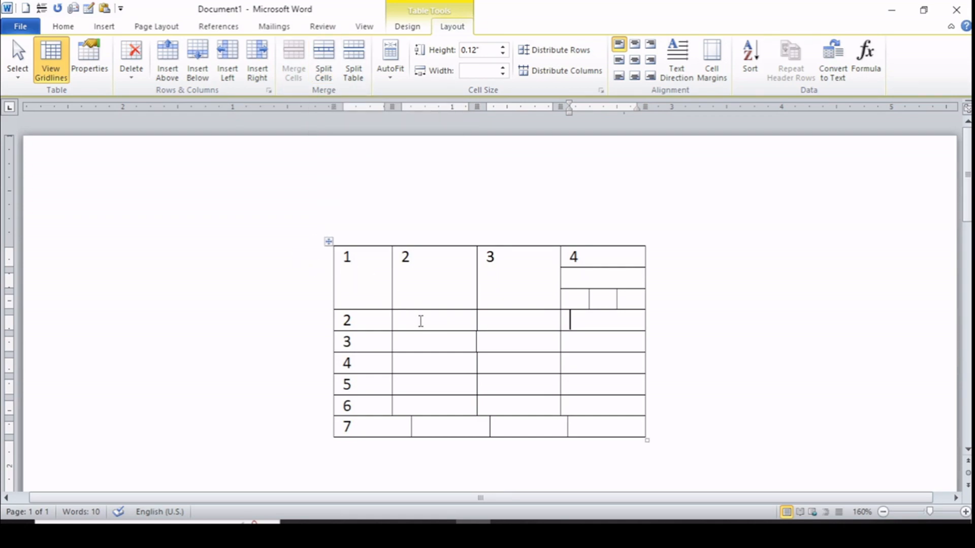
Cut the entire table from the document and insert a new table with seven columns and four rows
key("ctrl+a")
key("ctrl+x")
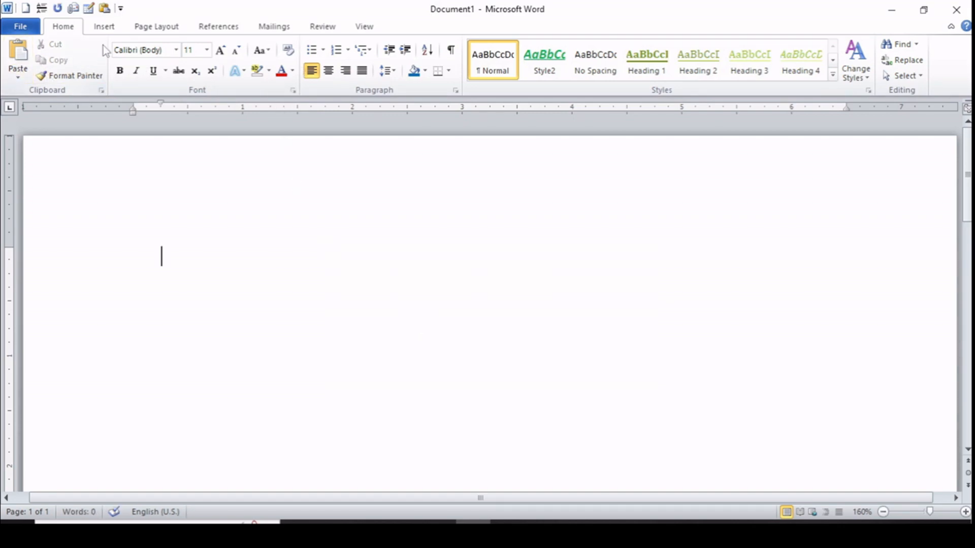
left_click(104, 27)
left_click(114, 69)
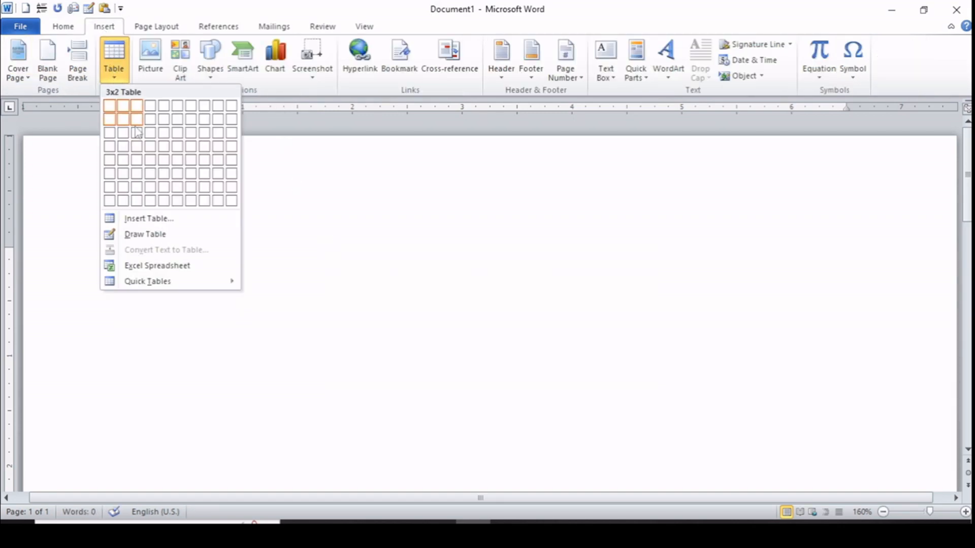
left_click(189, 147)
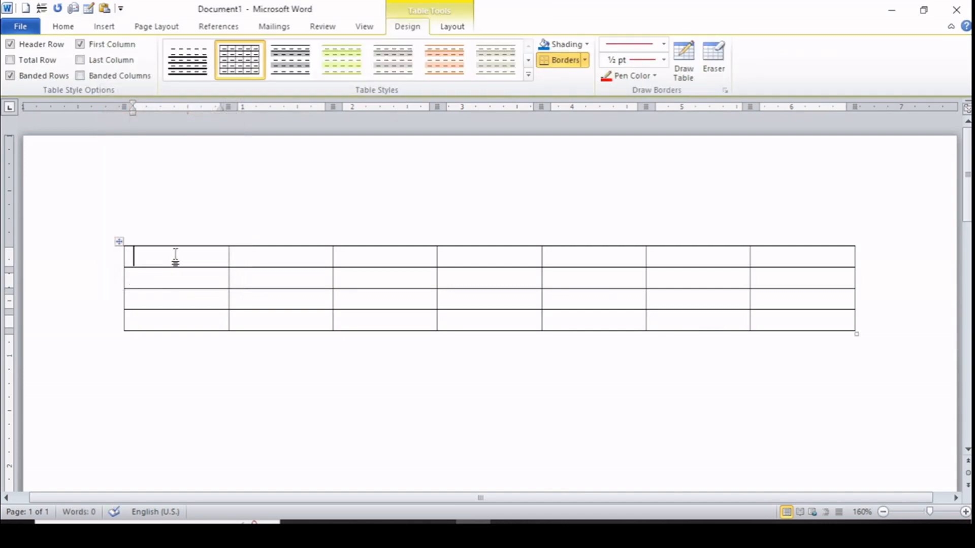
Number the rows 1, 2, 3 and 4 in the first column of the new table
type("1")
left_click(167, 280)
type("2")
left_click(163, 302)
type("3")
left_click(161, 326)
type("4")
Split the table into two at the row containing 3, and undo the table split
left_click(157, 301)
left_click(448, 30)
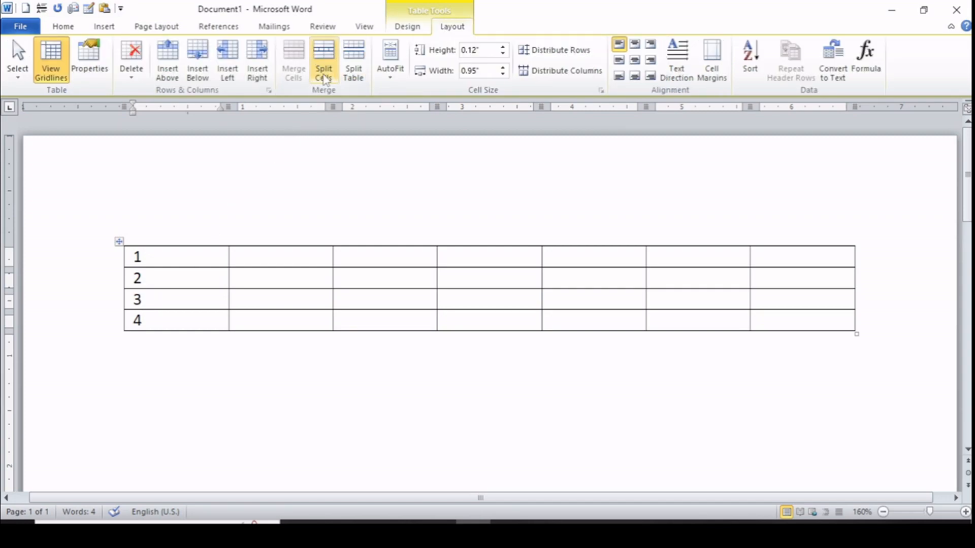
left_click(355, 74)
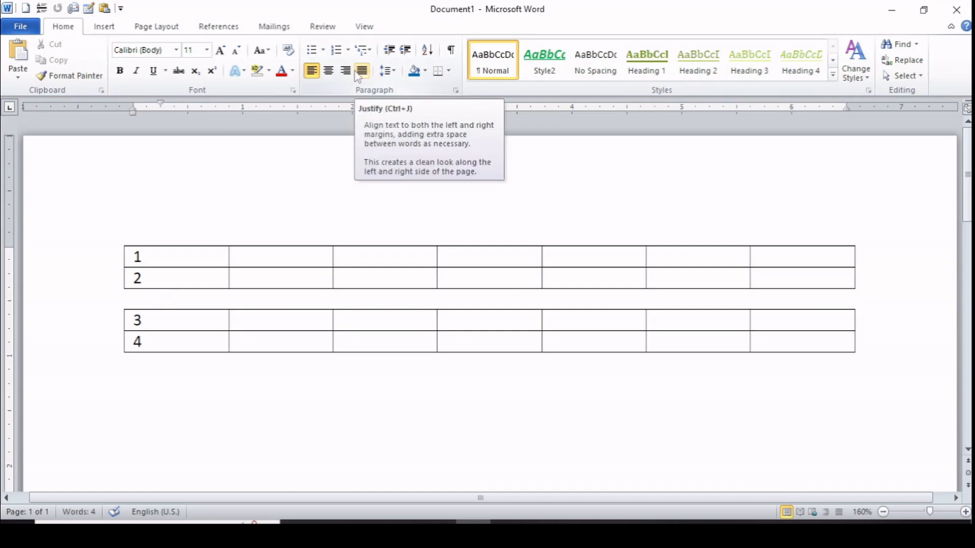
key("ctrl+z")
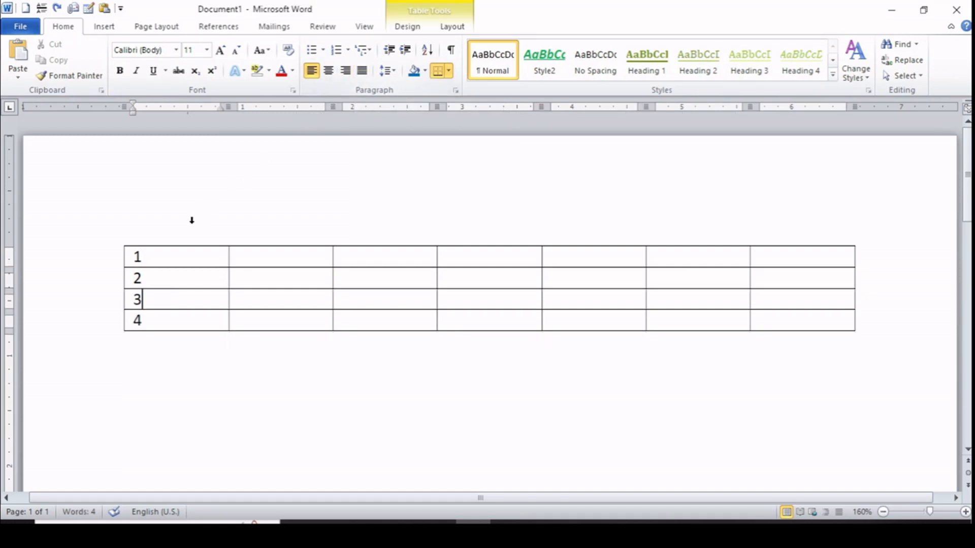
Insert a blank row above the first row of the table
left_click(190, 257)
left_click(453, 28)
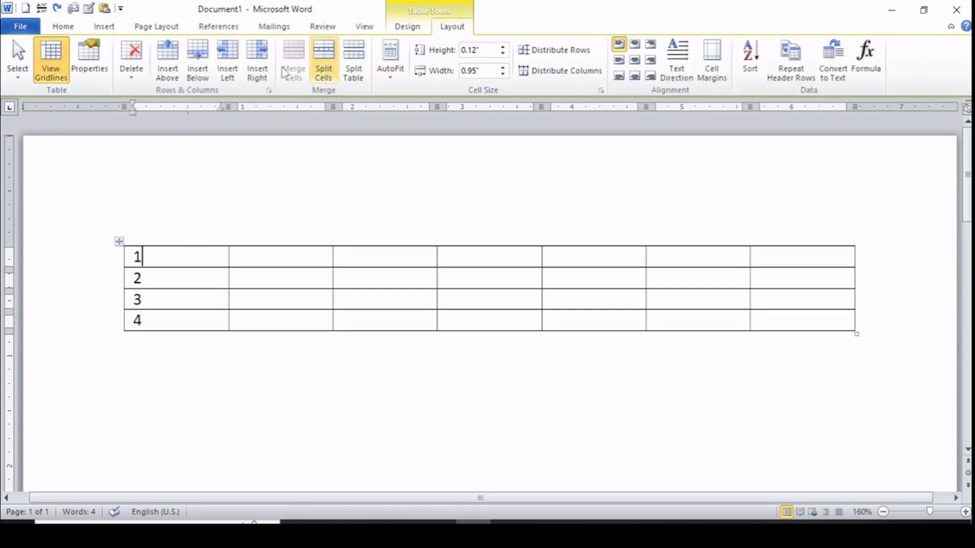
left_click(172, 71)
Split the table above the row containing 1 and merge all cells of the separated blank row into one
left_click(154, 281)
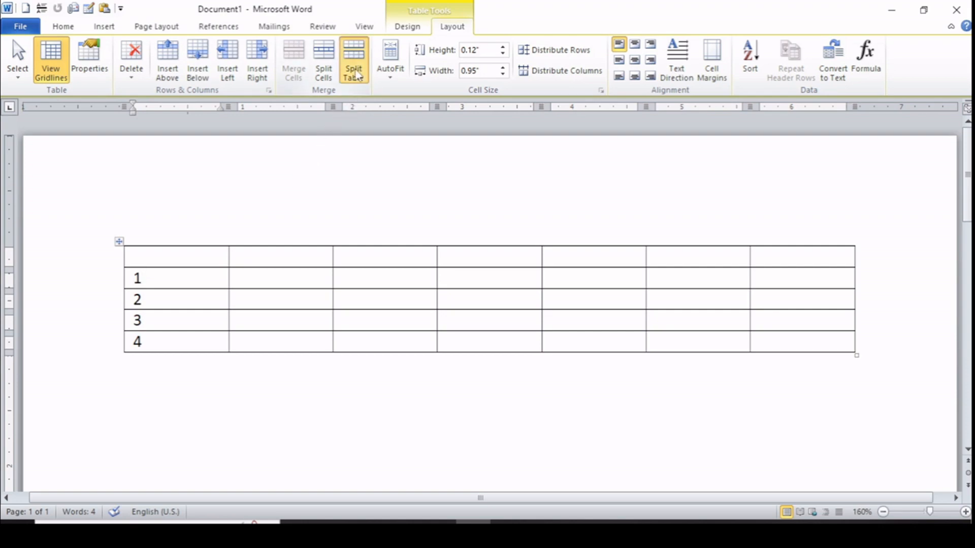
left_click(355, 75)
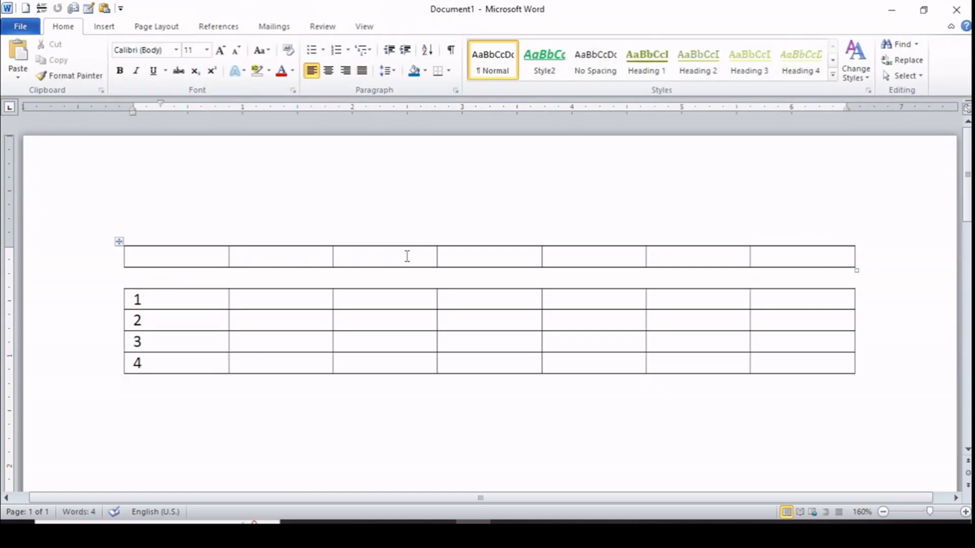
left_click(115, 260)
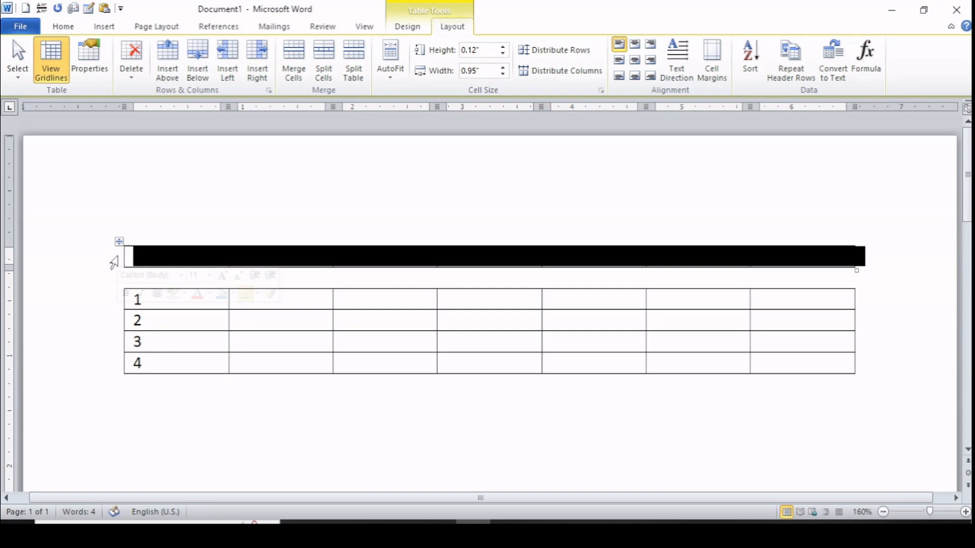
left_click(294, 63)
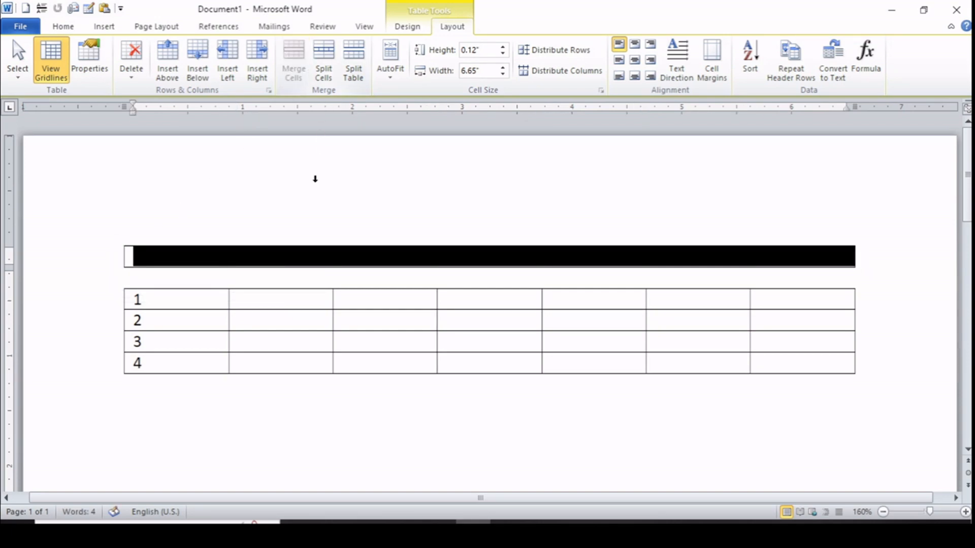
left_click(277, 299)
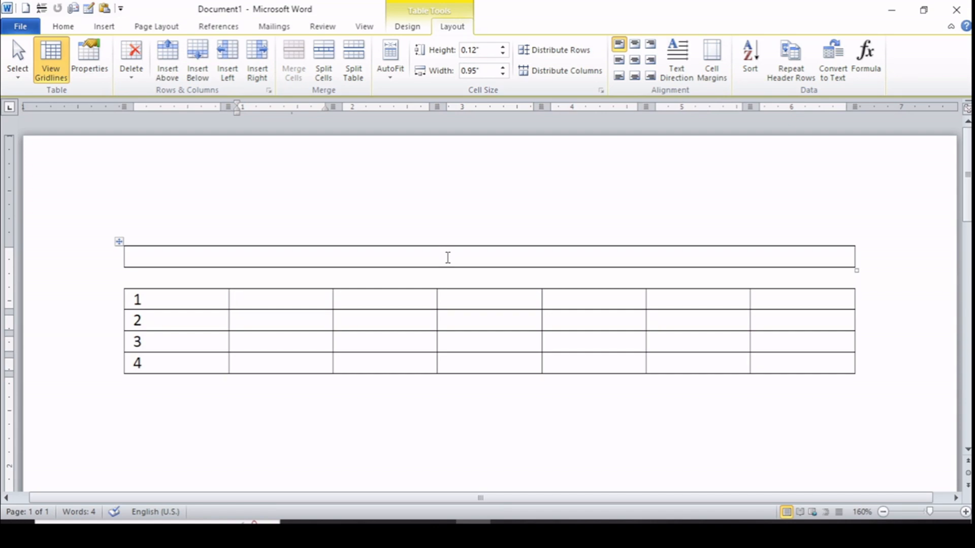
left_click(391, 82)
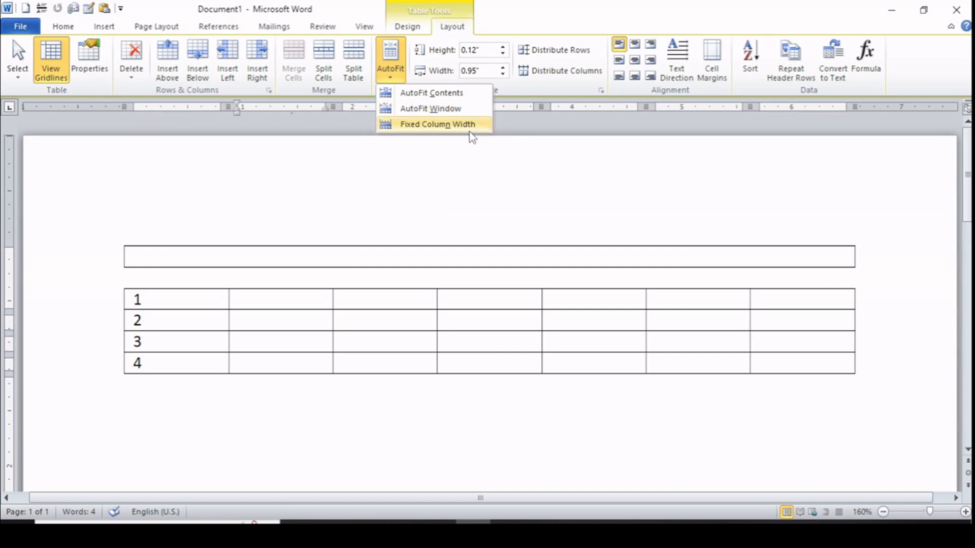
left_click(455, 164)
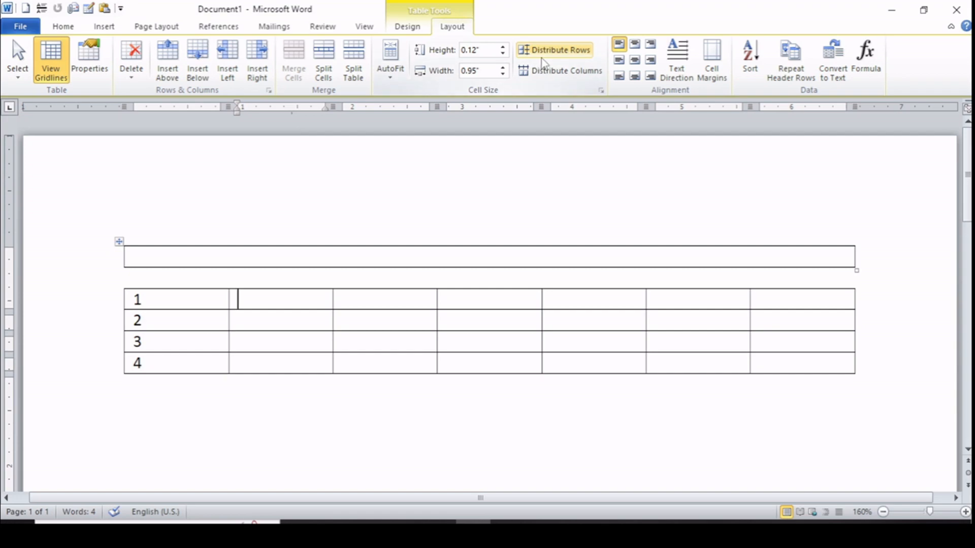
Increase the height of row 1 in the lower table to about 0.9"
left_click(504, 49)
left_click(504, 48)
left_click(504, 48)
left_click(504, 48)
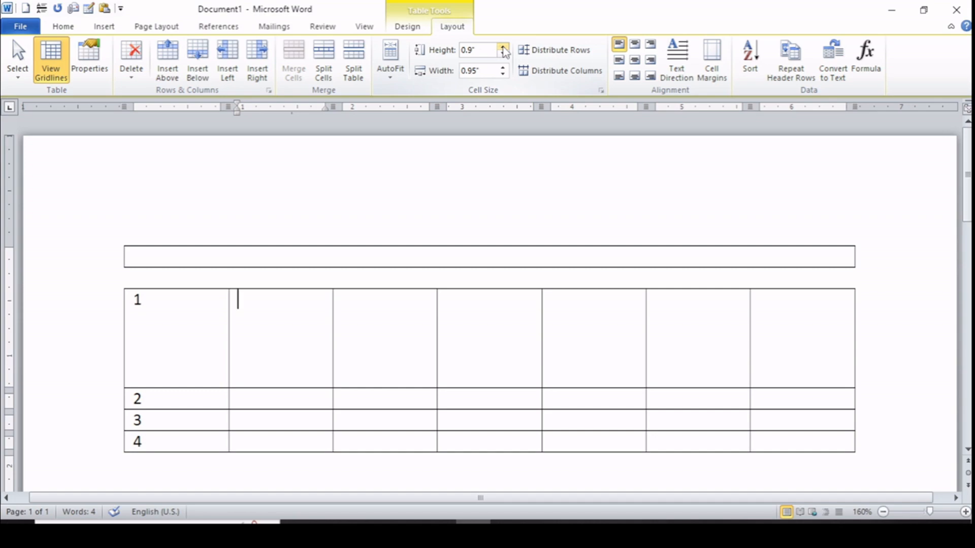
left_click(504, 48)
left_click(504, 48)
Reduce the height of row 1 in the lower table to 0.2"
left_click(503, 55)
left_click(503, 56)
left_click(503, 53)
left_click(503, 53)
left_click(502, 53)
left_click(503, 53)
left_click(503, 54)
left_click(502, 53)
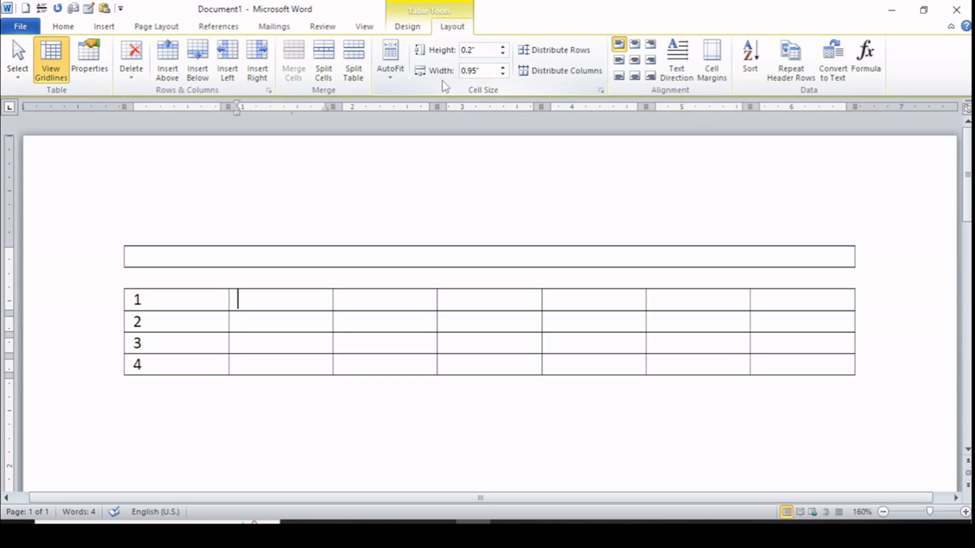
Widen the lower table's second column to 2.2" and narrow it again
left_click(503, 68)
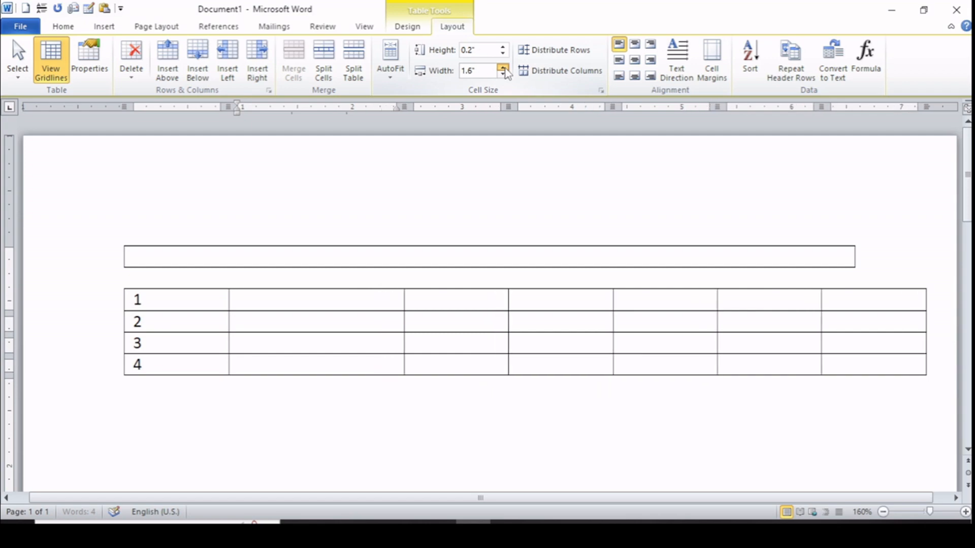
left_click(503, 68)
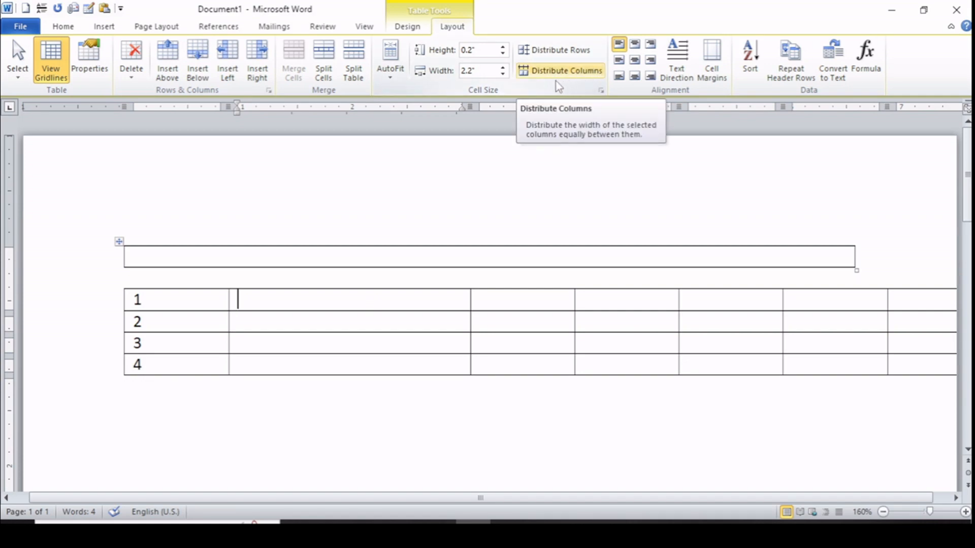
left_click(503, 74)
left_click(503, 74)
left_click(503, 73)
left_click(503, 73)
left_click(503, 73)
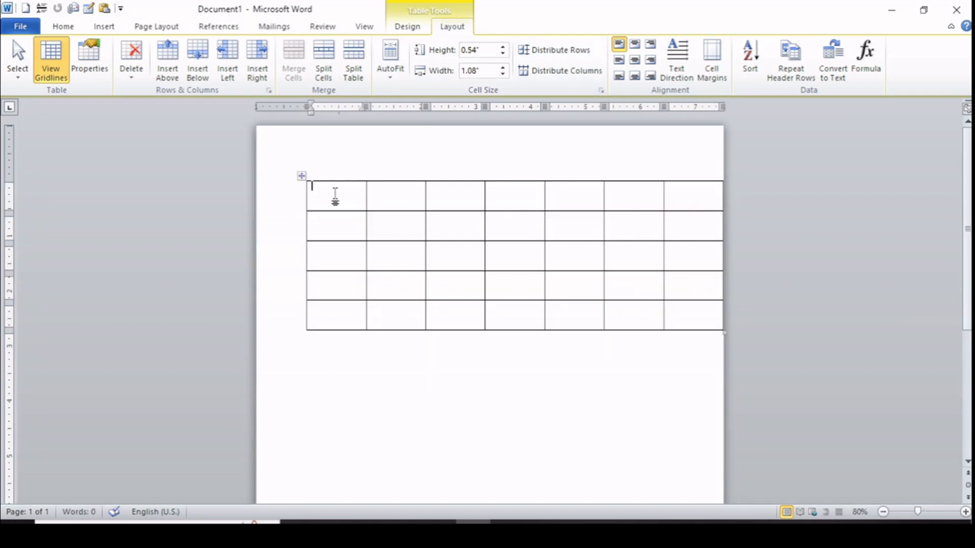
Fill the first four cells of the table's first row with asd, asf, rd and ff
type("asd")
left_click(411, 200)
type("asf")
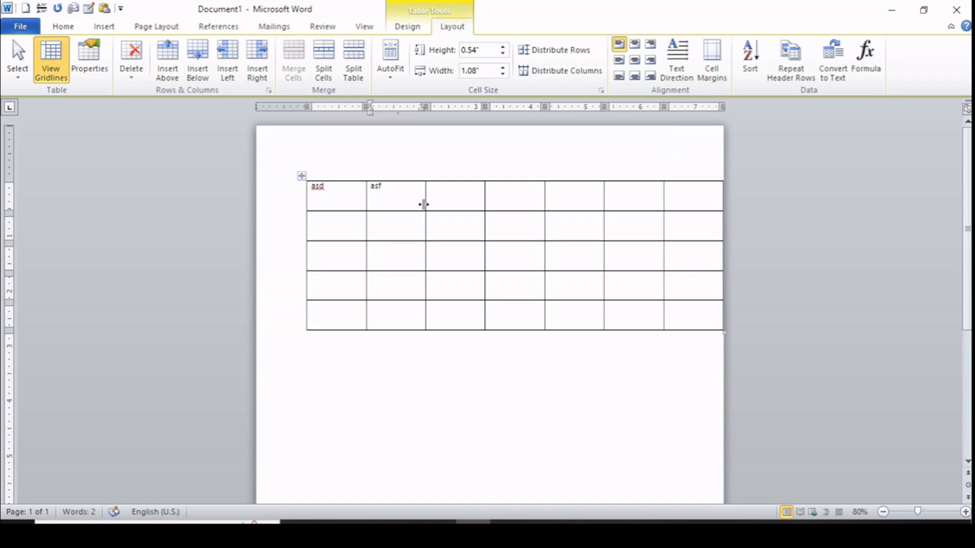
left_click(444, 203)
type("ro")
left_click(525, 192)
type("ff")
Align the text of the table's first row to the top center of its cells
left_click(298, 200)
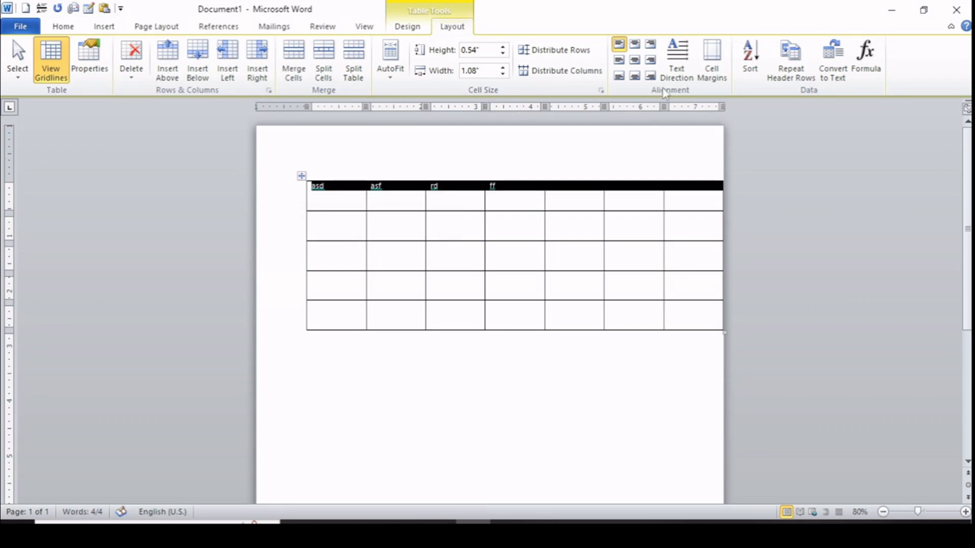
left_click(635, 44)
left_click(518, 223)
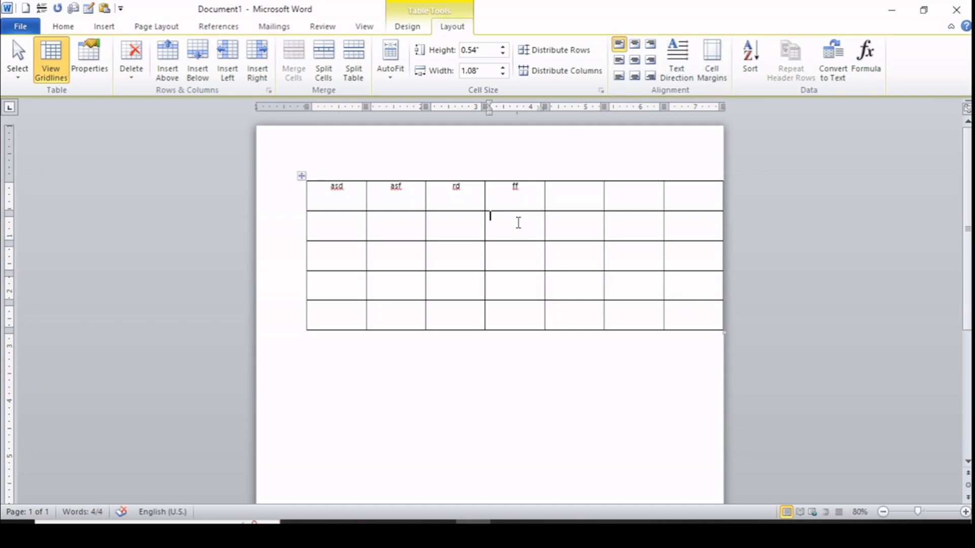
Align the text of the table's first row to the top right of its cells
left_click(298, 193)
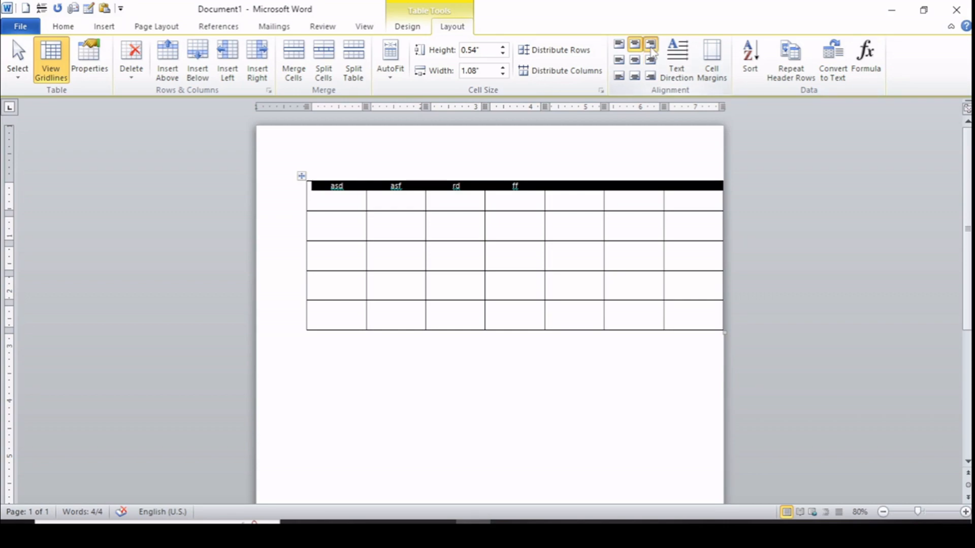
left_click(651, 46)
left_click(334, 258)
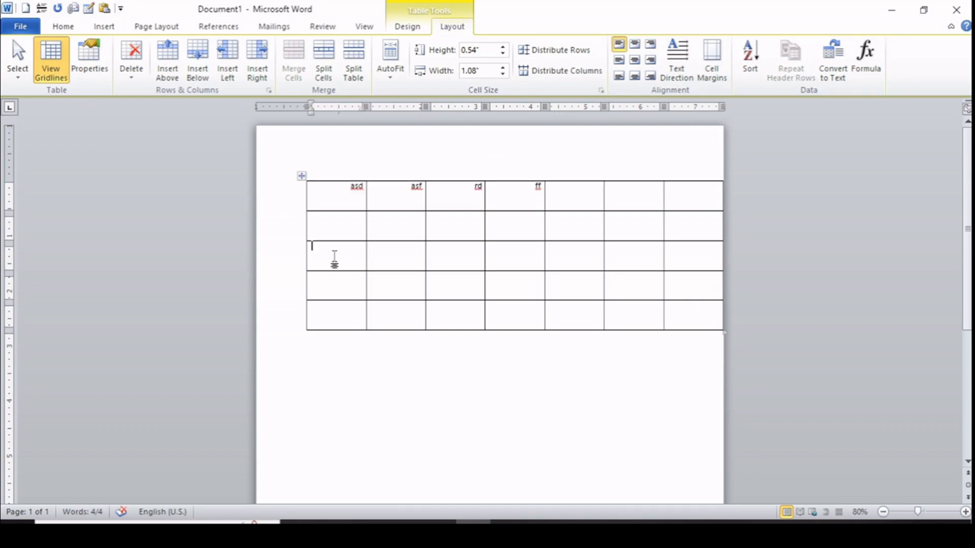
Center the first row's text both ways in its cells, and align the empty cell below asf to bottom center
left_click(293, 192)
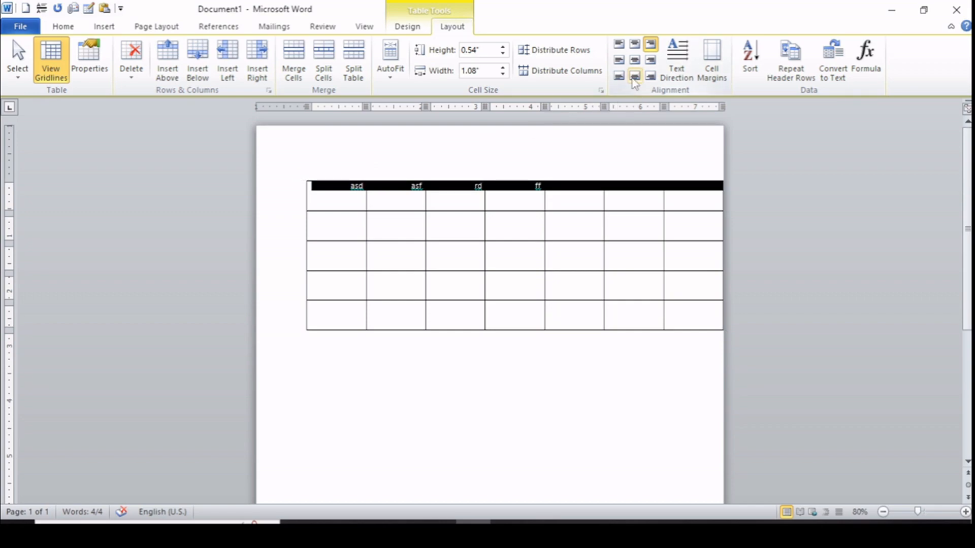
left_click(634, 62)
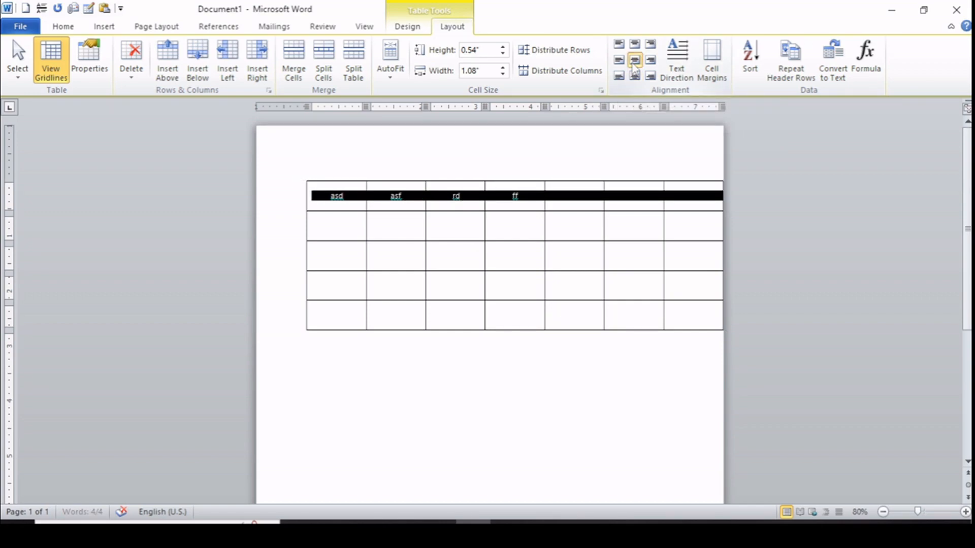
left_click(415, 230)
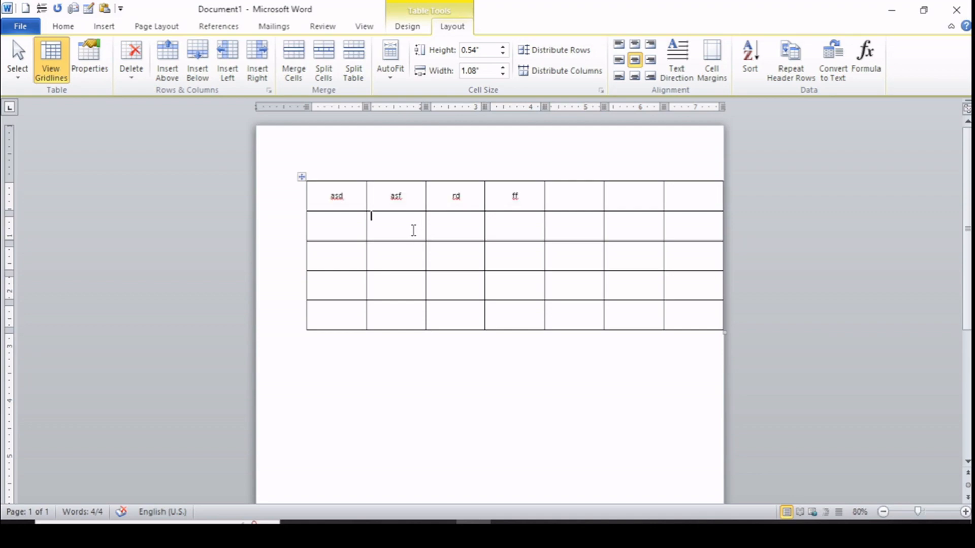
left_click(634, 76)
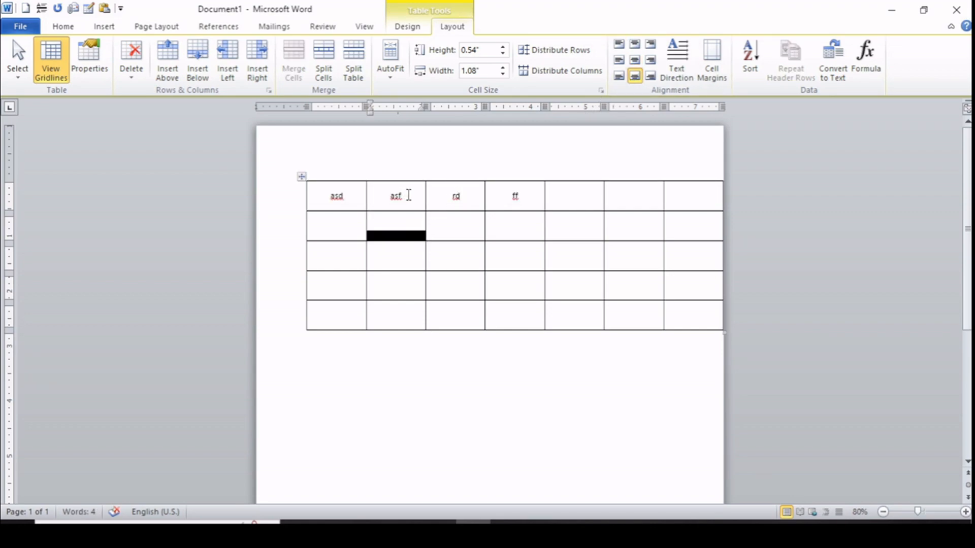
Try bottom center, bottom left, center left, center right and top center alignment on the asf cell, ending on bottom center
left_click(409, 195)
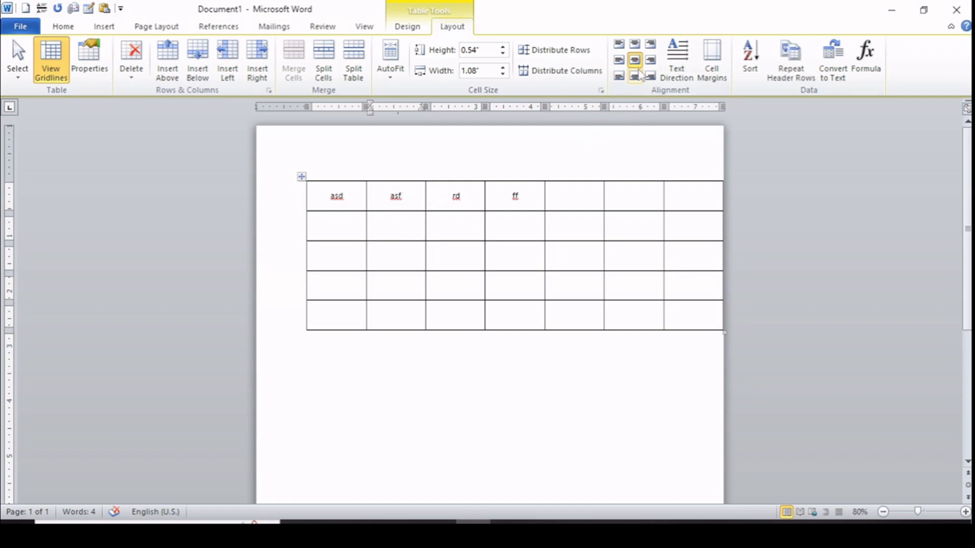
left_click(635, 76)
left_click(619, 76)
left_click(619, 59)
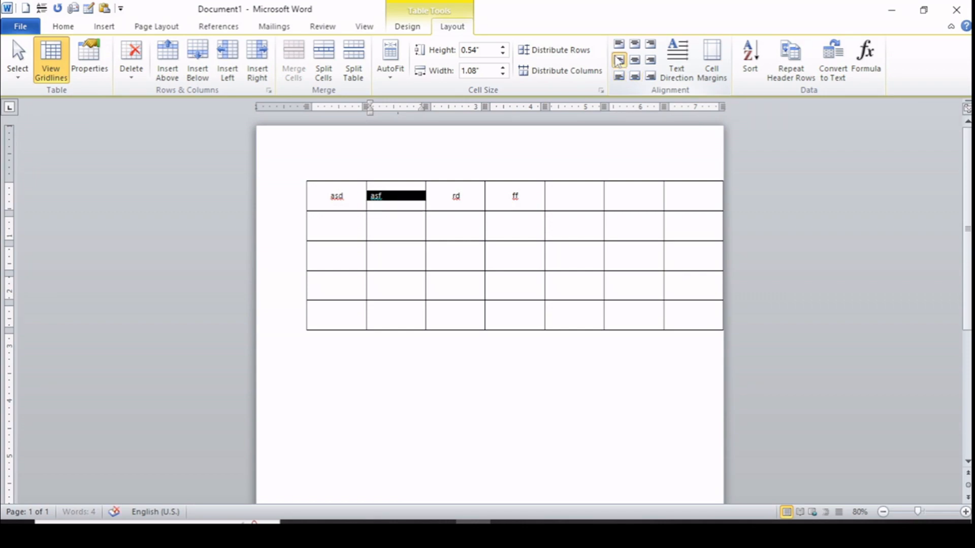
left_click(651, 60)
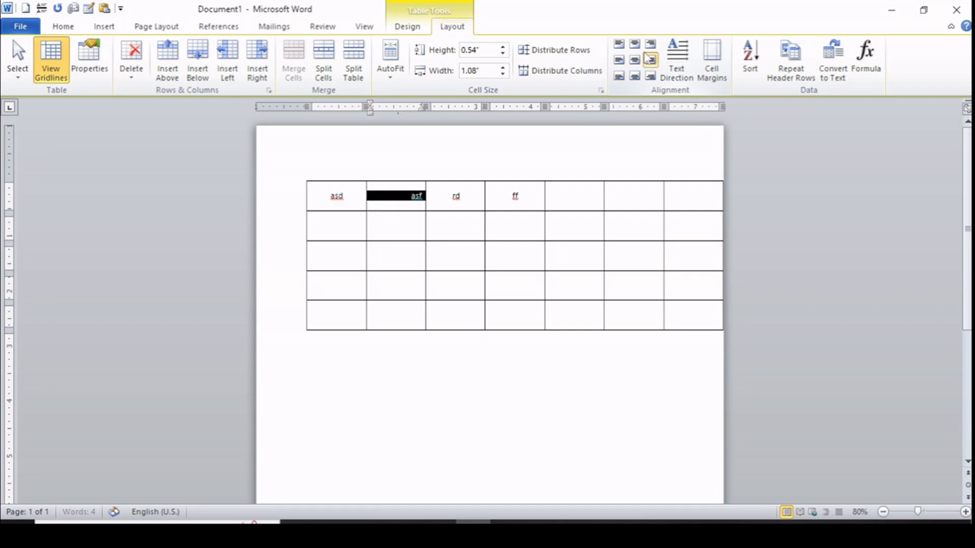
left_click(635, 44)
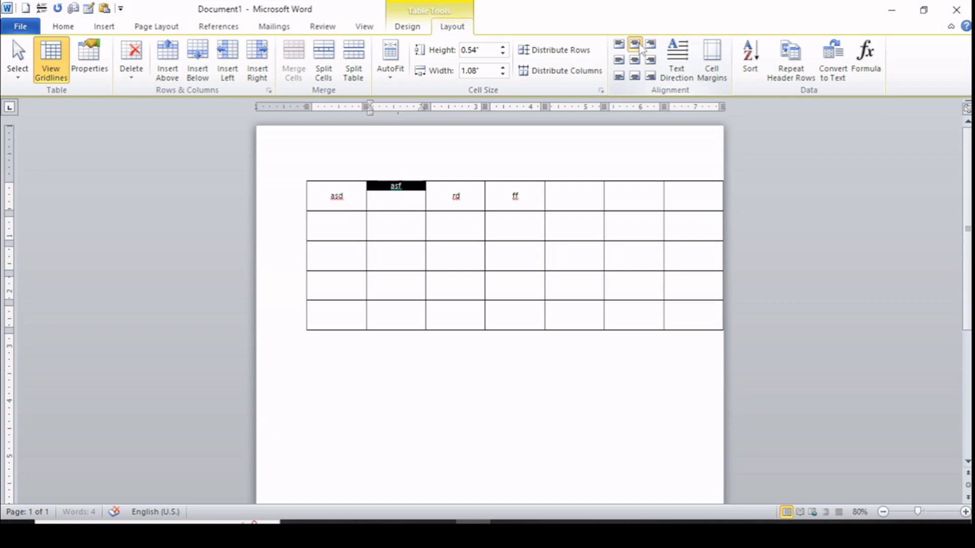
left_click(635, 77)
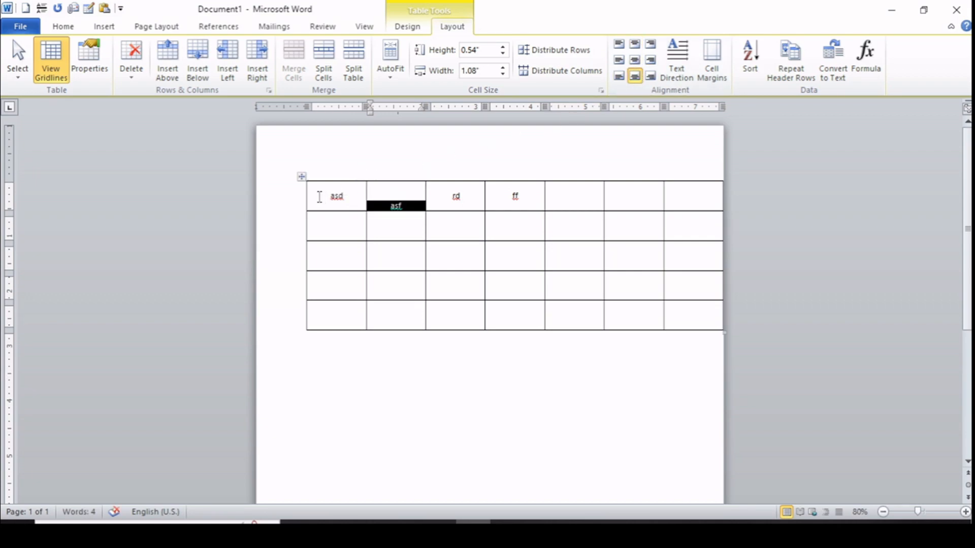
Center the text of the whole first row horizontally and vertically in its cells
left_click(295, 201)
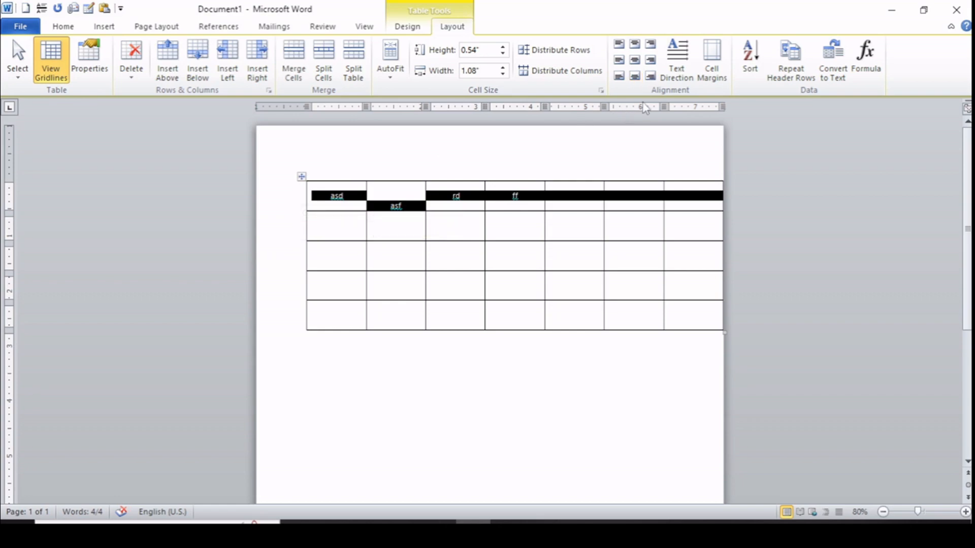
left_click(636, 60)
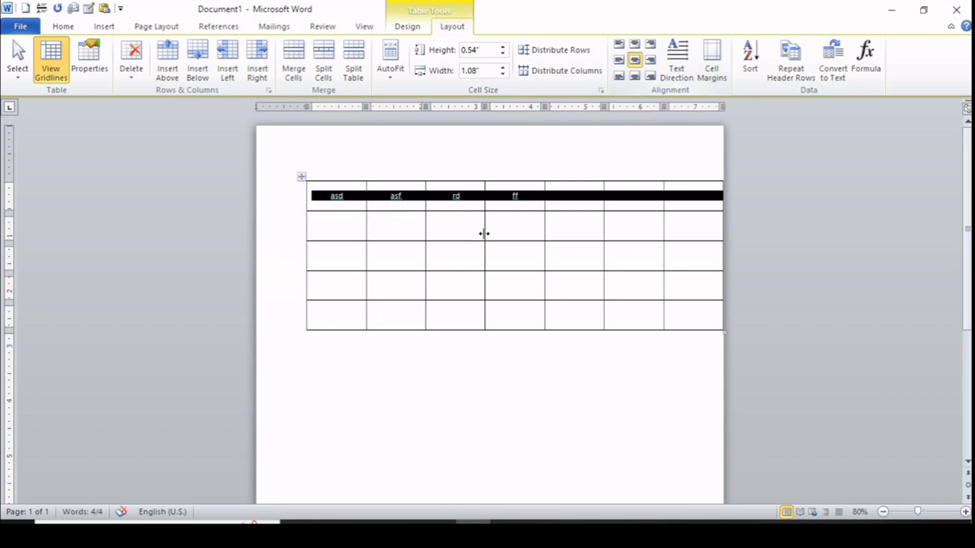
left_click(468, 228)
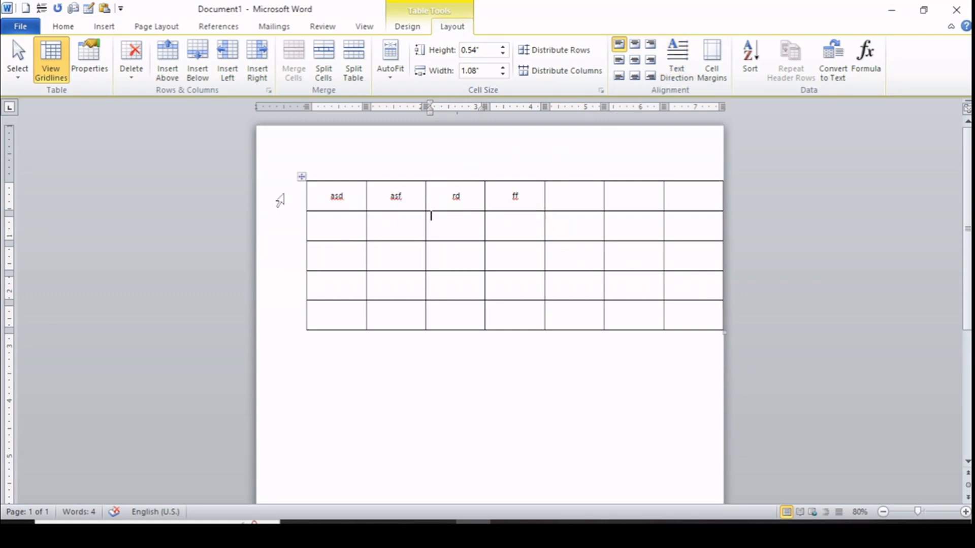
Enlarge the text of the table's first row to 26 pt
left_click(292, 199)
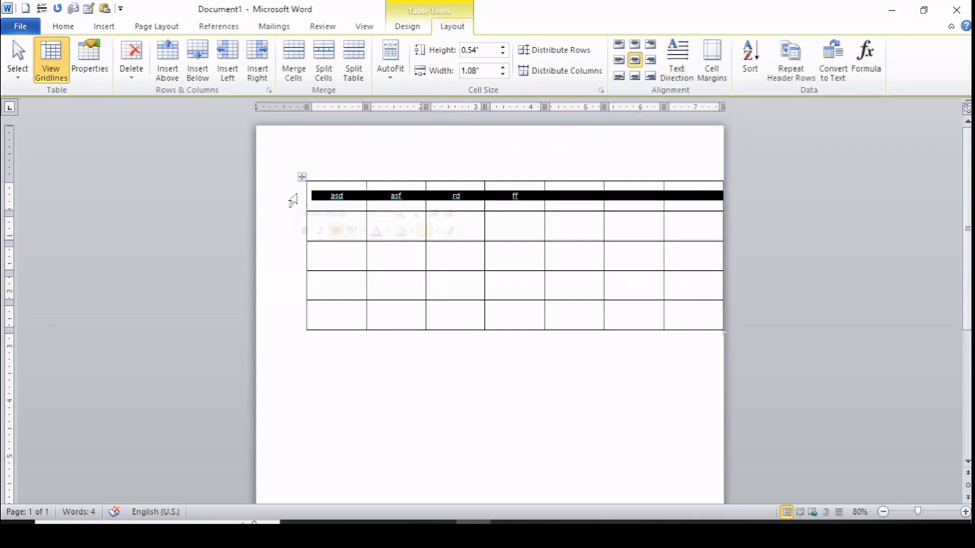
left_click(63, 27)
left_click(218, 53)
left_click(217, 53)
left_click(217, 53)
left_click(217, 53)
left_click(217, 52)
left_click(218, 53)
left_click(218, 52)
left_click(217, 53)
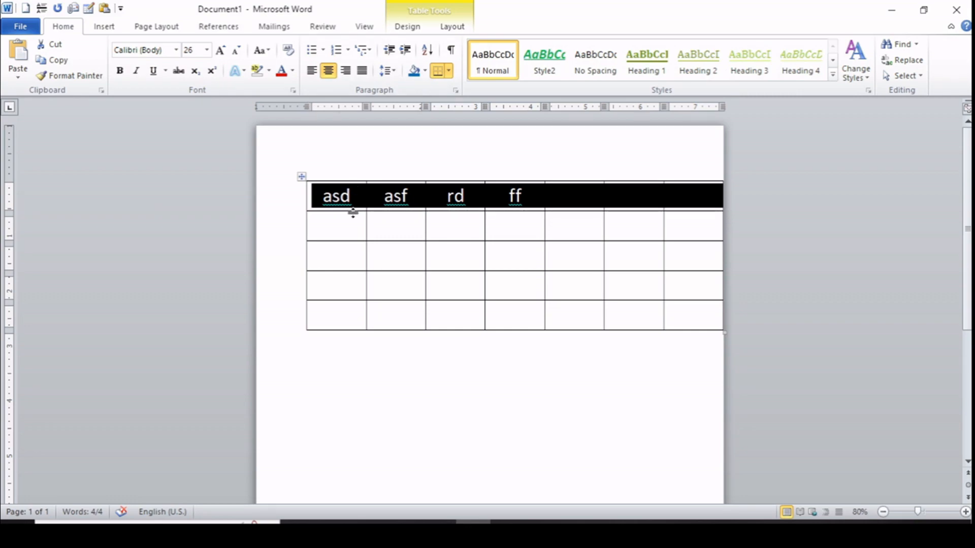
left_click(351, 195)
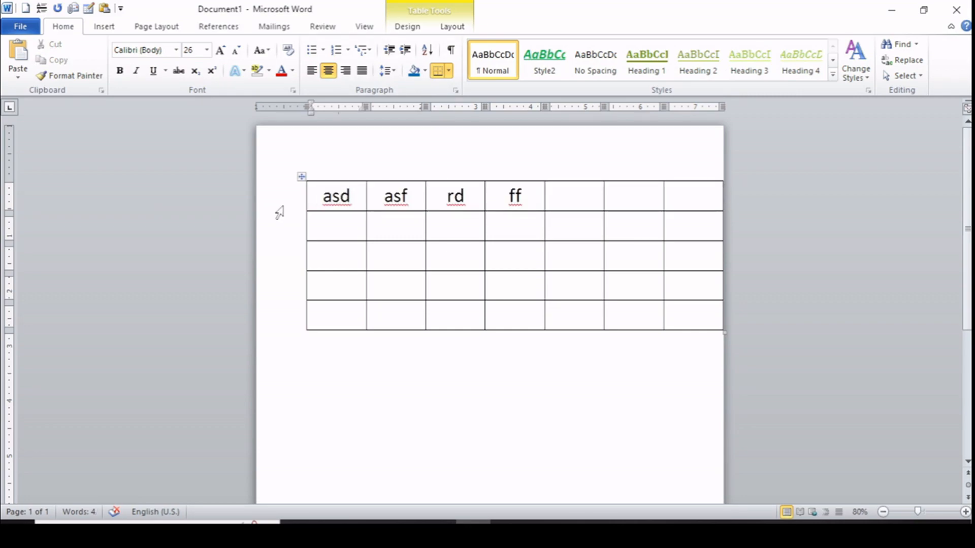
Cycle the text direction of the table's whole first row repeatedly through its downward, upward and horizontal orientations
left_click(297, 207)
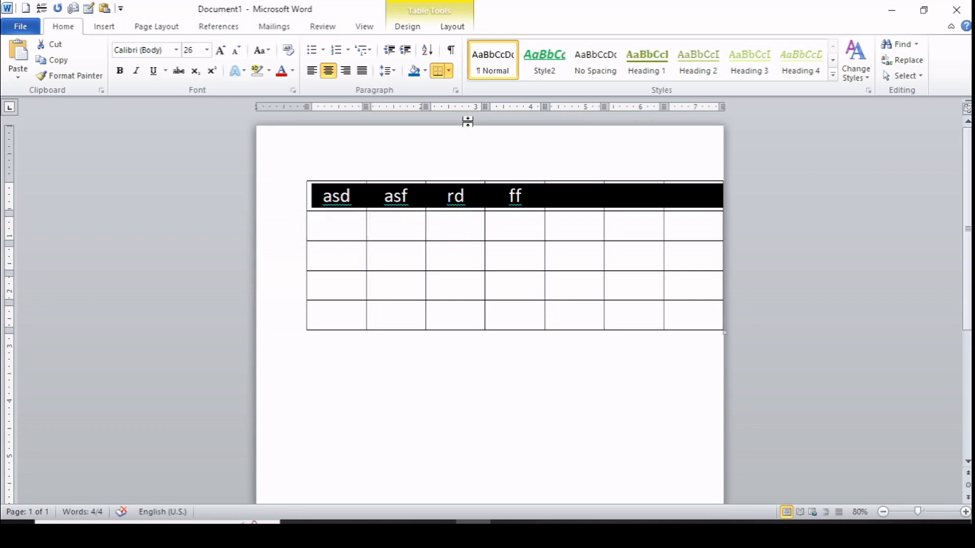
left_click(459, 30)
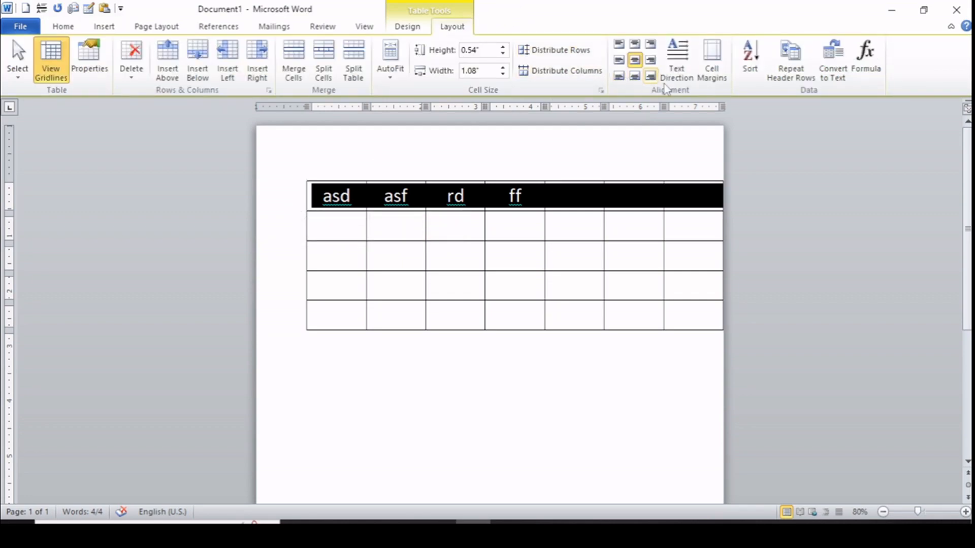
left_click(682, 76)
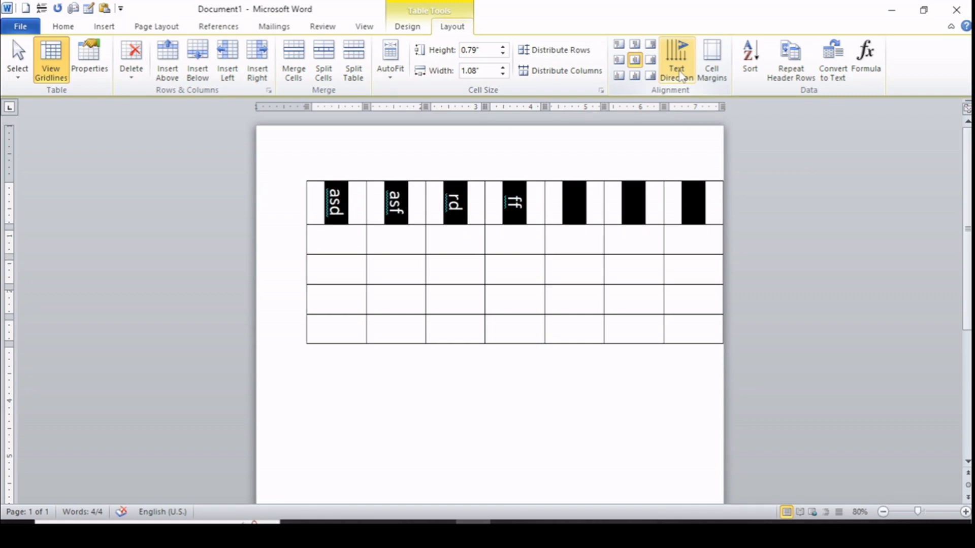
left_click(682, 76)
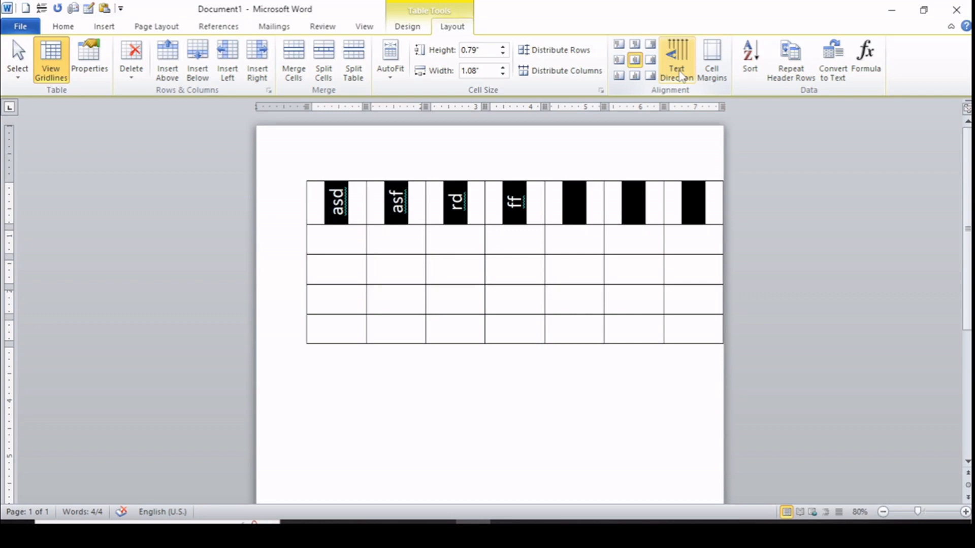
left_click(682, 77)
left_click(682, 76)
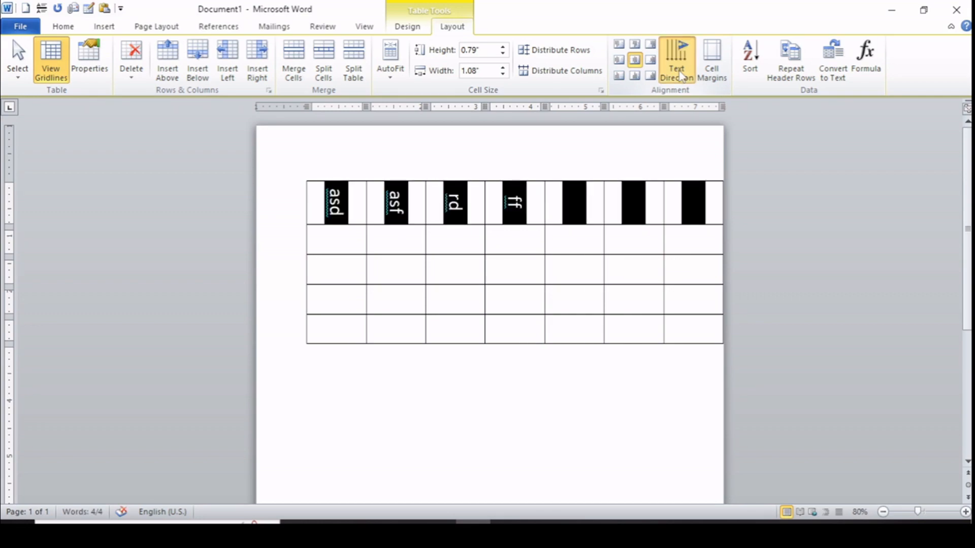
left_click(682, 76)
left_click(682, 76)
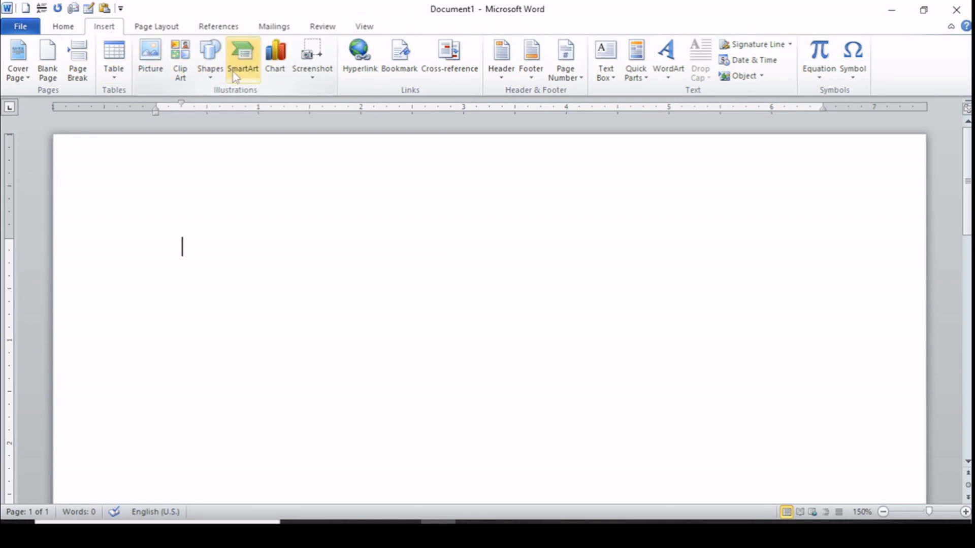
Insert the picture IMG-20220927-WA0013 and shrink it proportionally to about 2.03" high by 2.71" wide
left_click(152, 70)
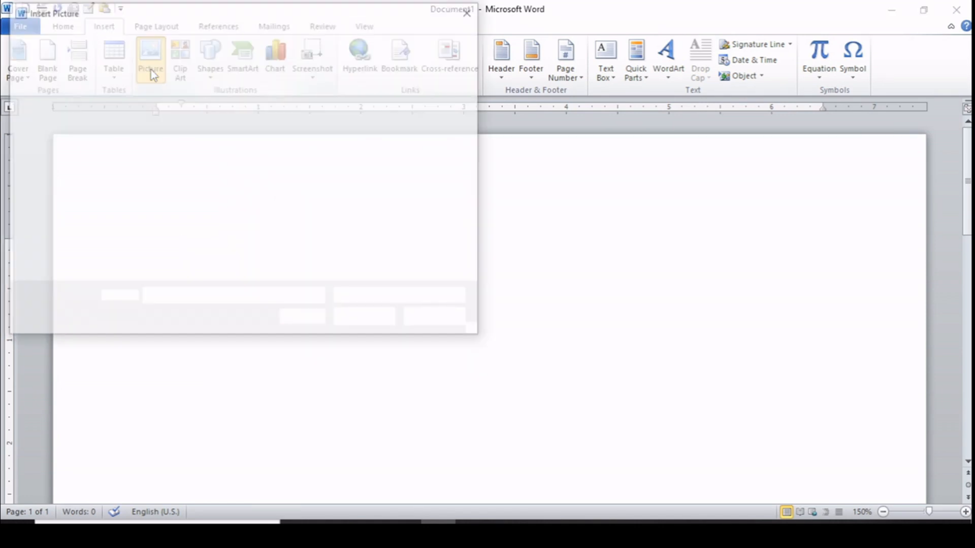
left_click(430, 125)
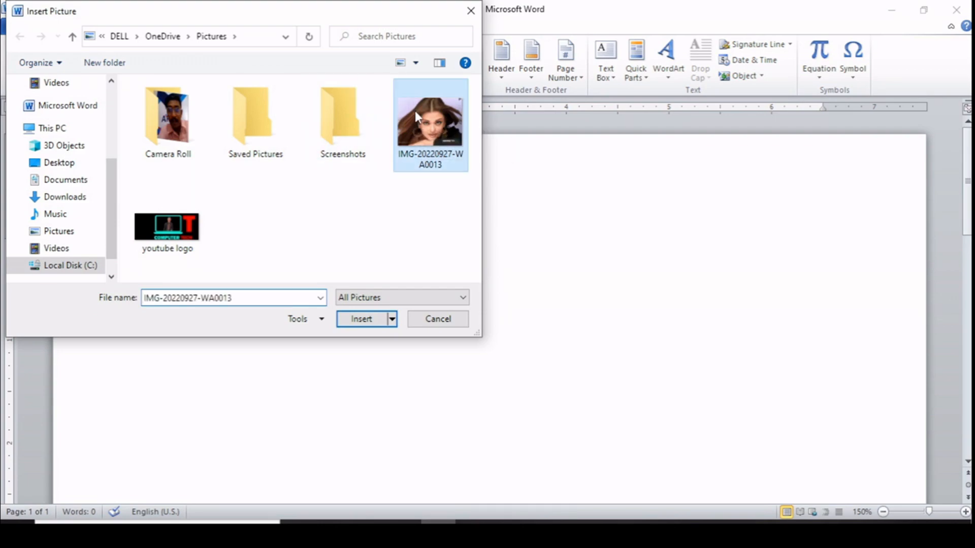
left_click(361, 322)
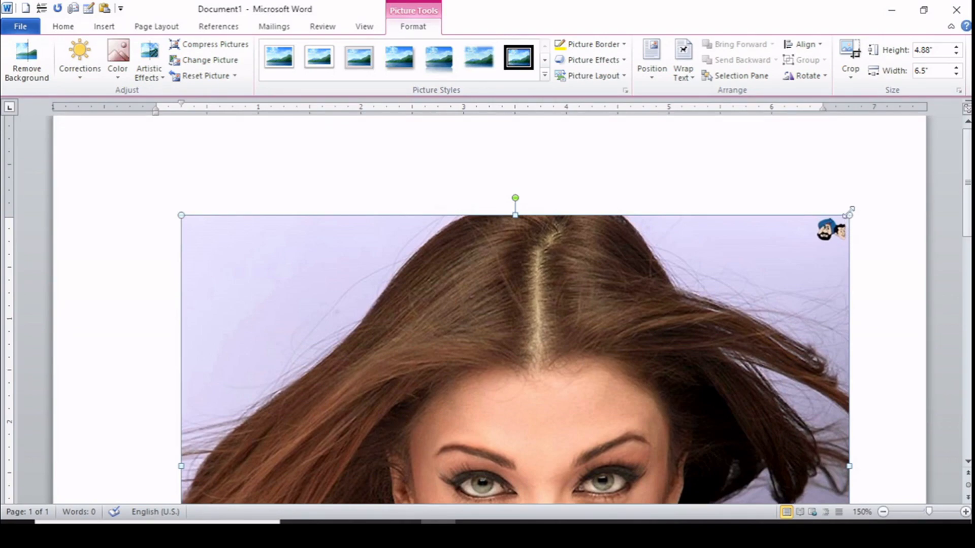
left_click_drag(851, 209, 444, 368)
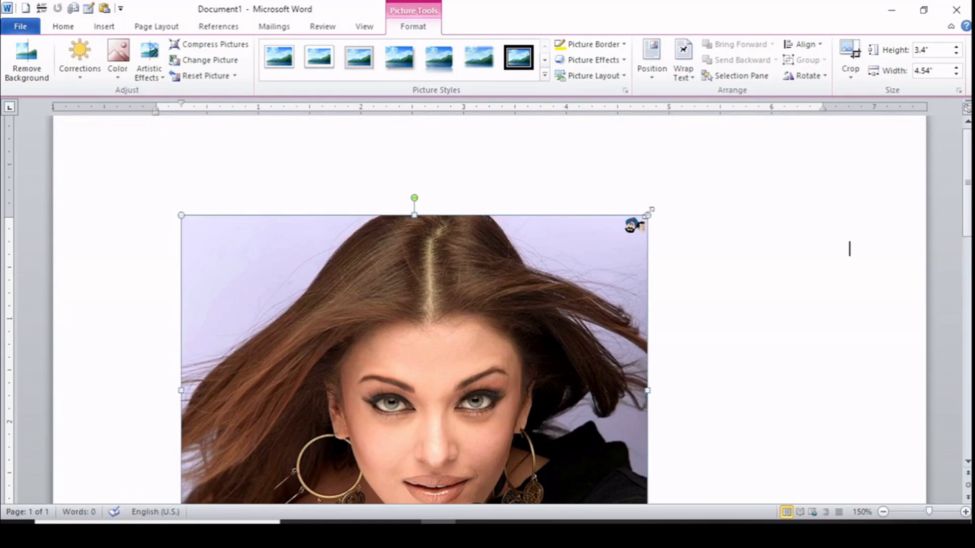
left_click_drag(647, 215, 391, 357)
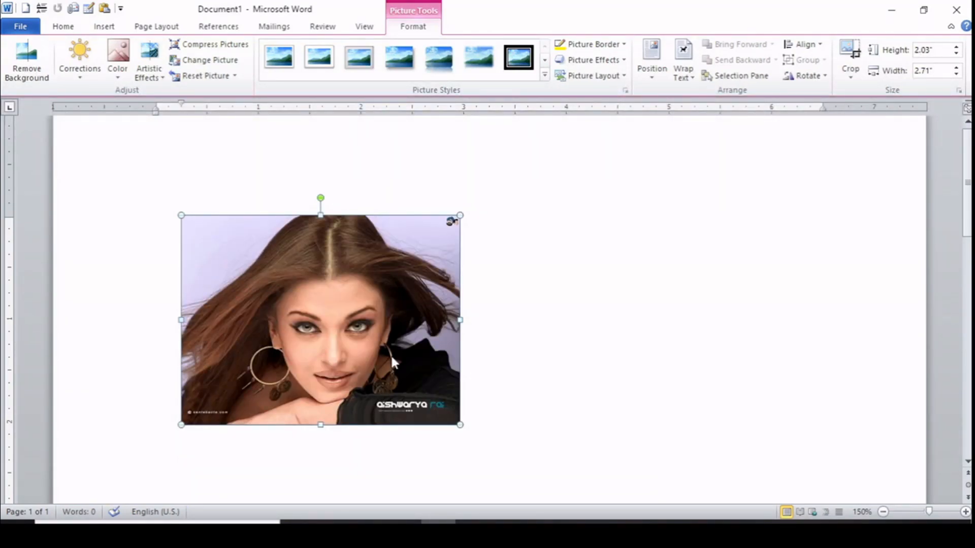
Try removing the picture's background with the automatic selection, keep the changes, and undo the removal
left_click(20, 70)
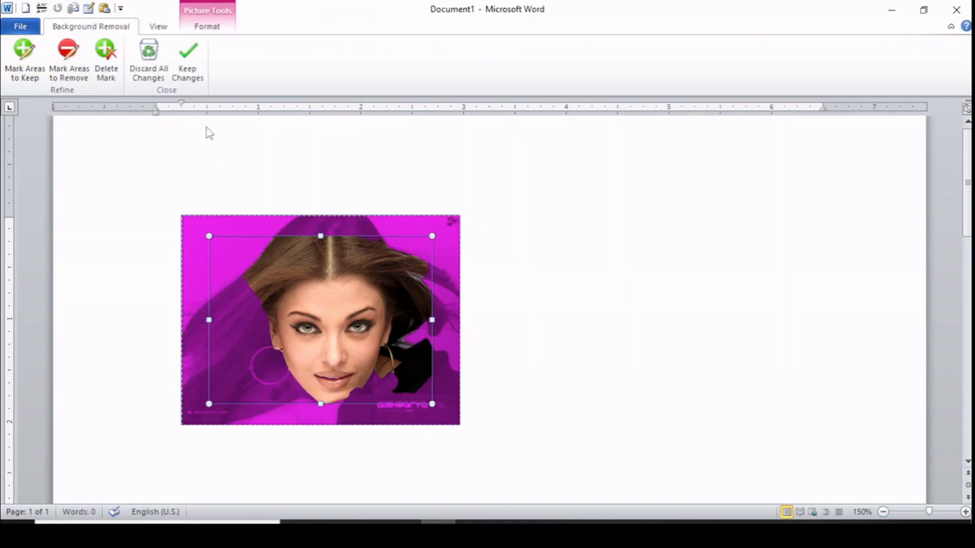
left_click(188, 57)
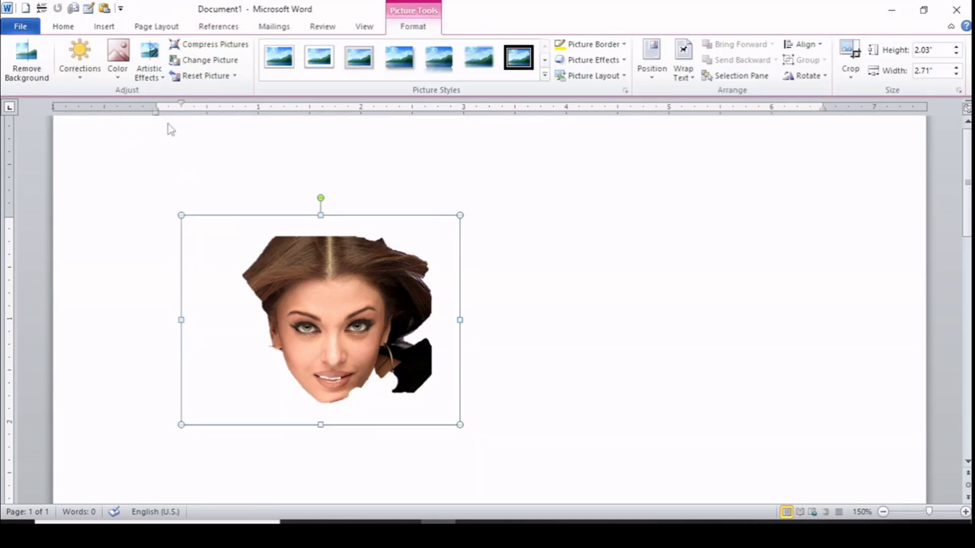
key("ctrl+z")
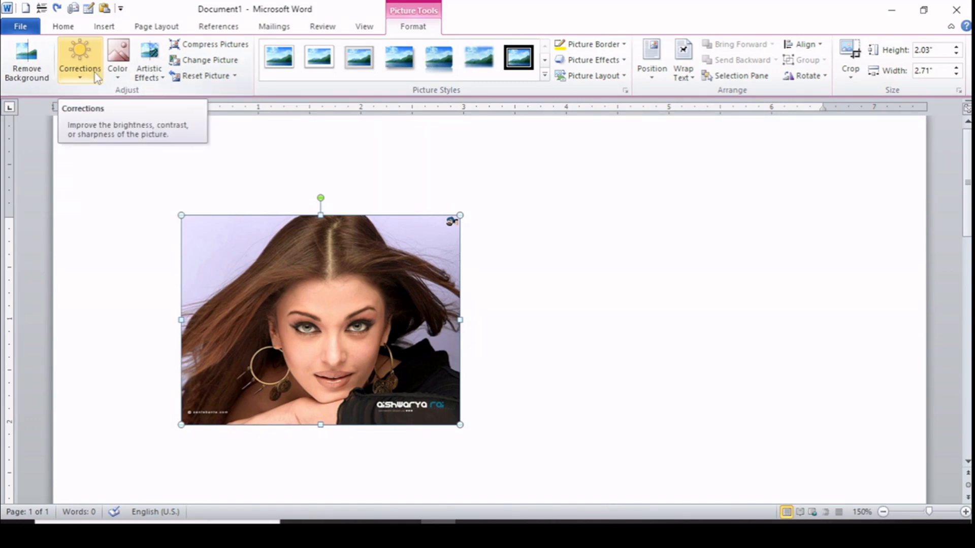
Try a brighter brightness and contrast preset and a black-and-white recolor on the picture, and undo both
left_click(79, 69)
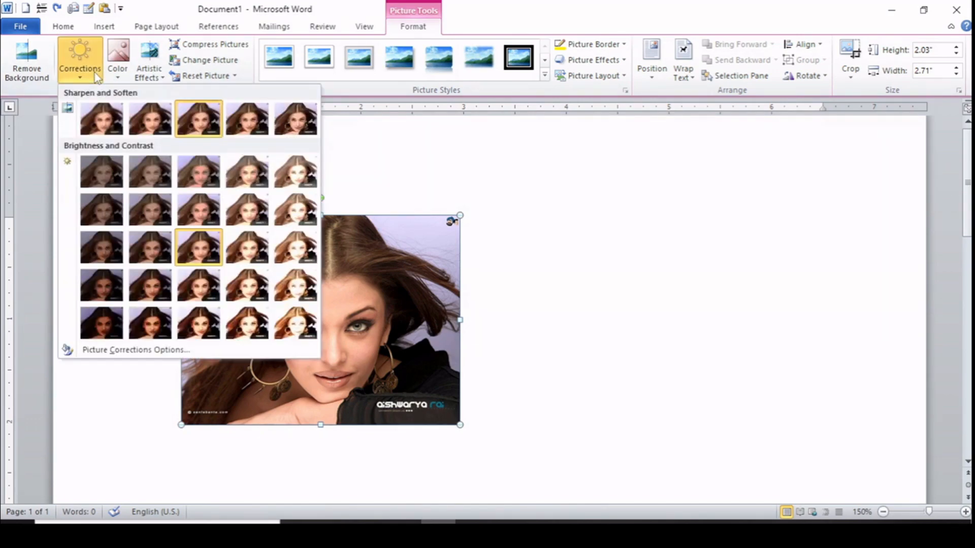
left_click(291, 212)
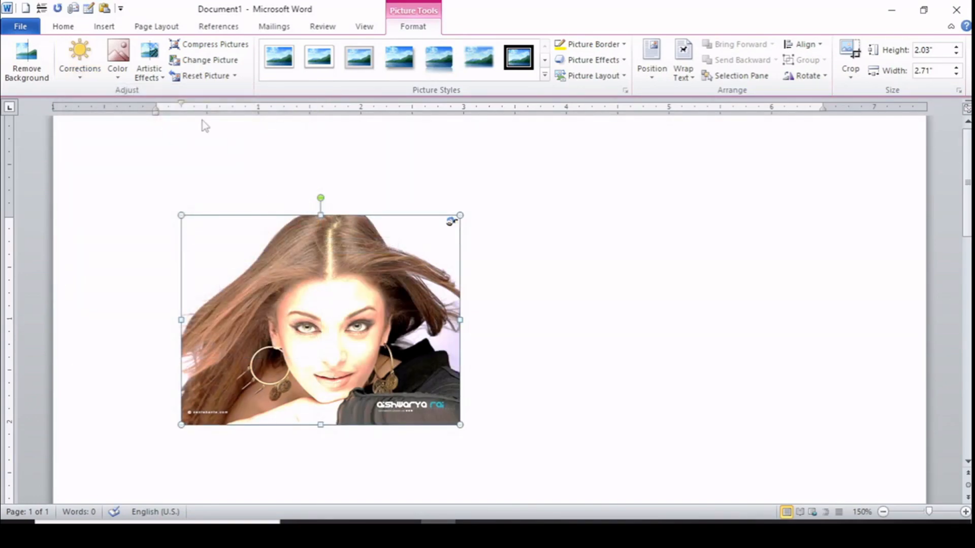
left_click(123, 72)
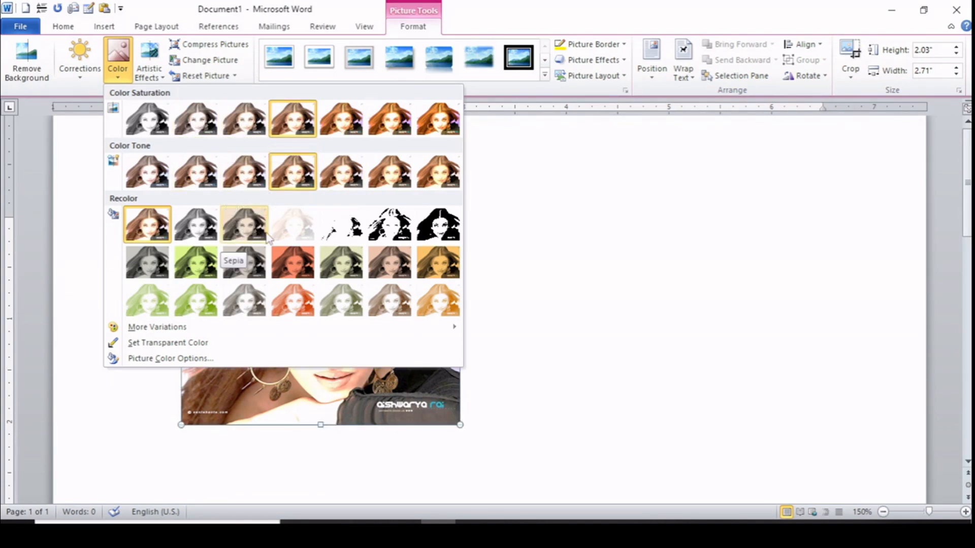
left_click(437, 228)
key("ctrl+z")
key("ctrl+z")
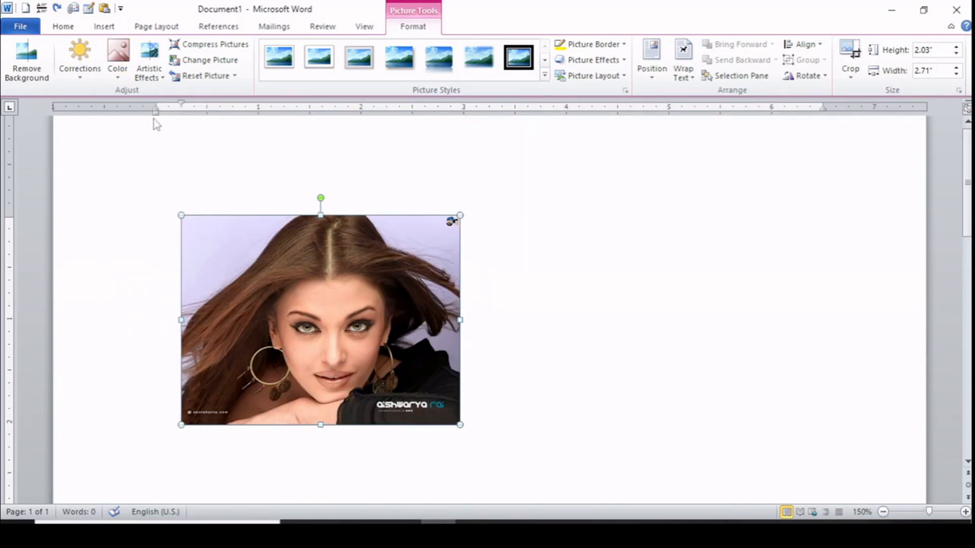
Preview artistic effects such as Photocopy on the picture without applying any
left_click(161, 81)
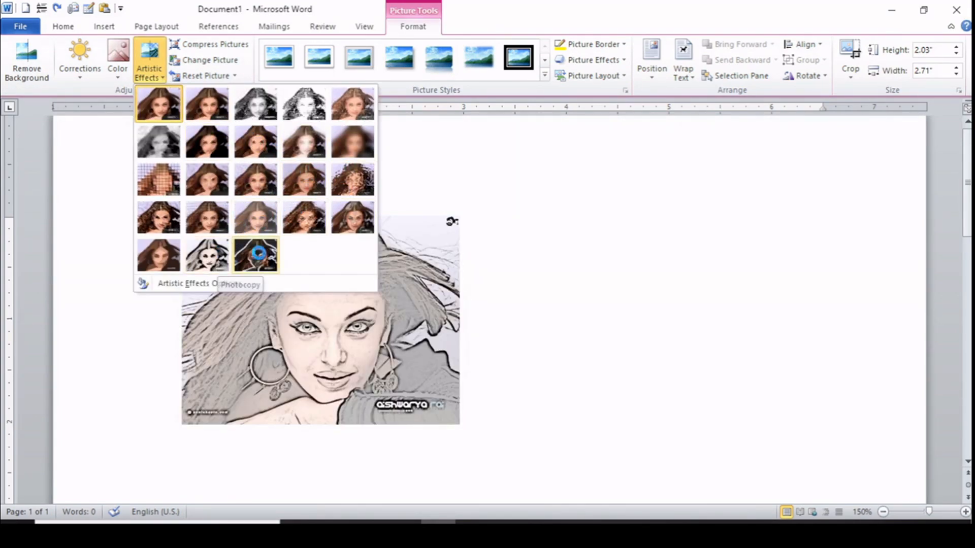
left_click(431, 153)
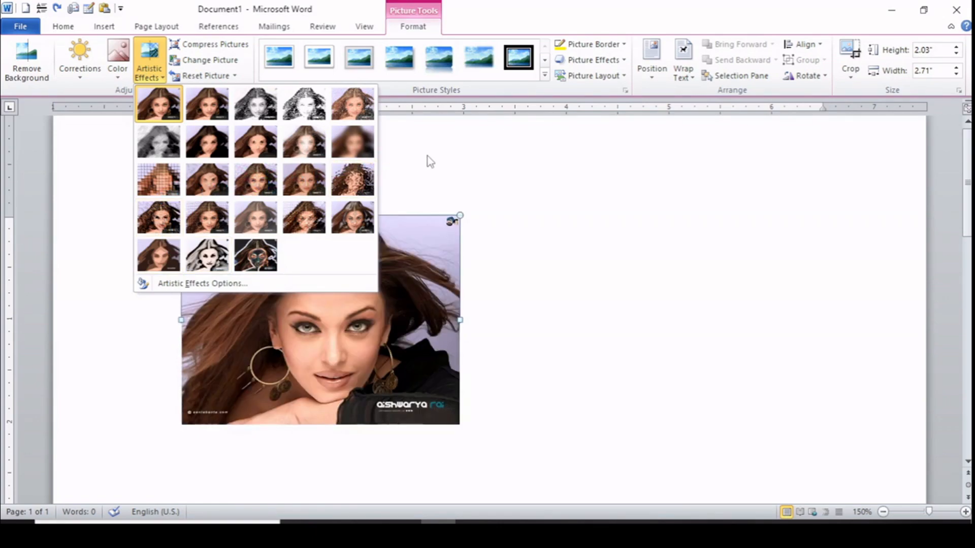
Compress only this picture for Print (220 ppi) with cropped areas deleted, and run the compression on it once more
left_click(239, 53)
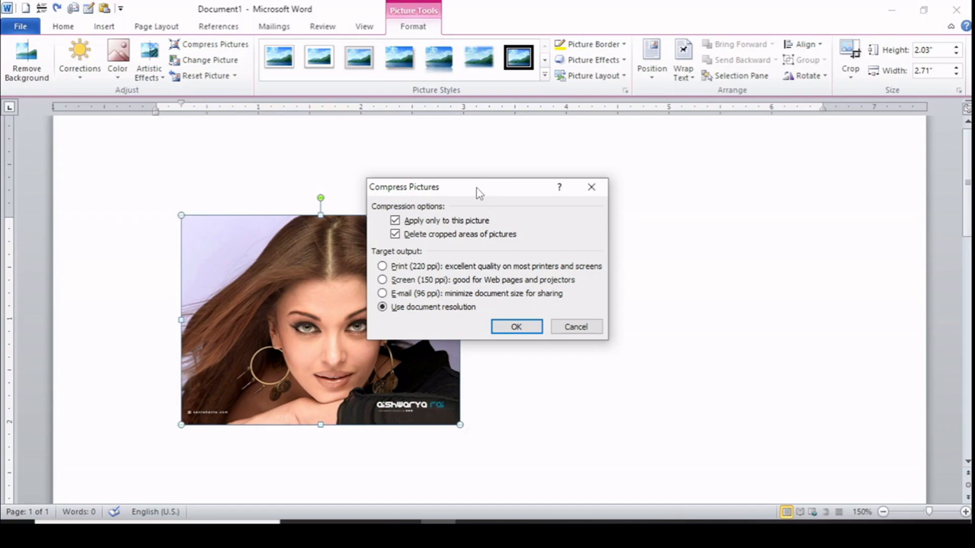
left_click_drag(480, 192, 533, 197)
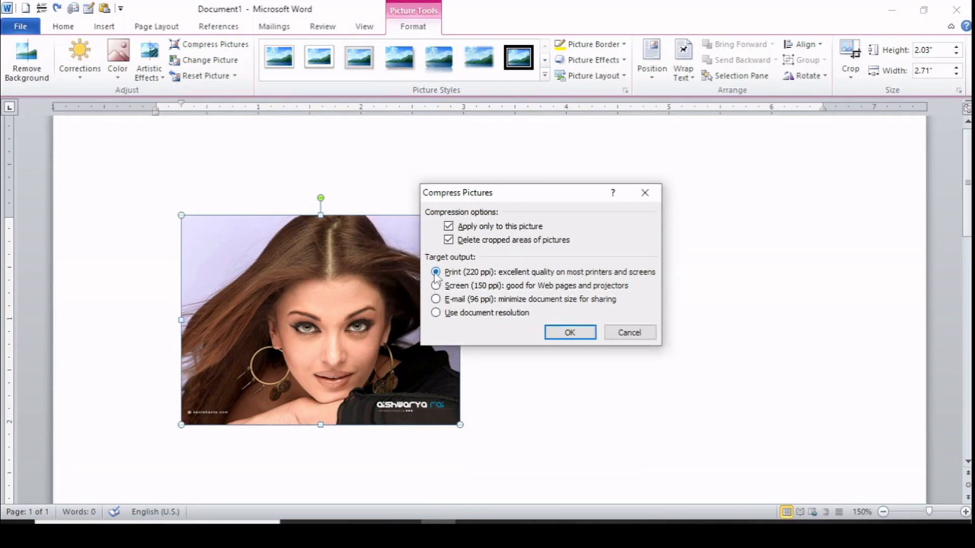
left_click(569, 333)
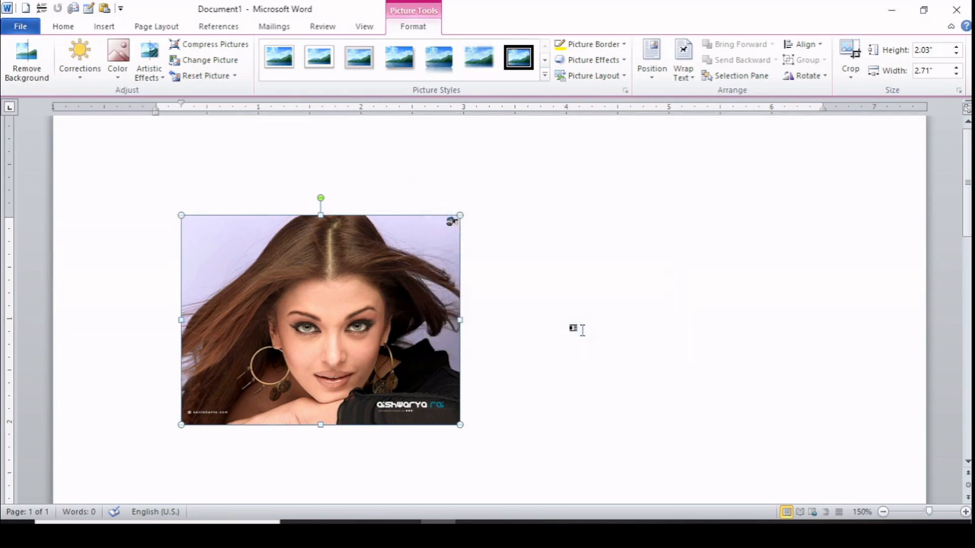
left_click(248, 44)
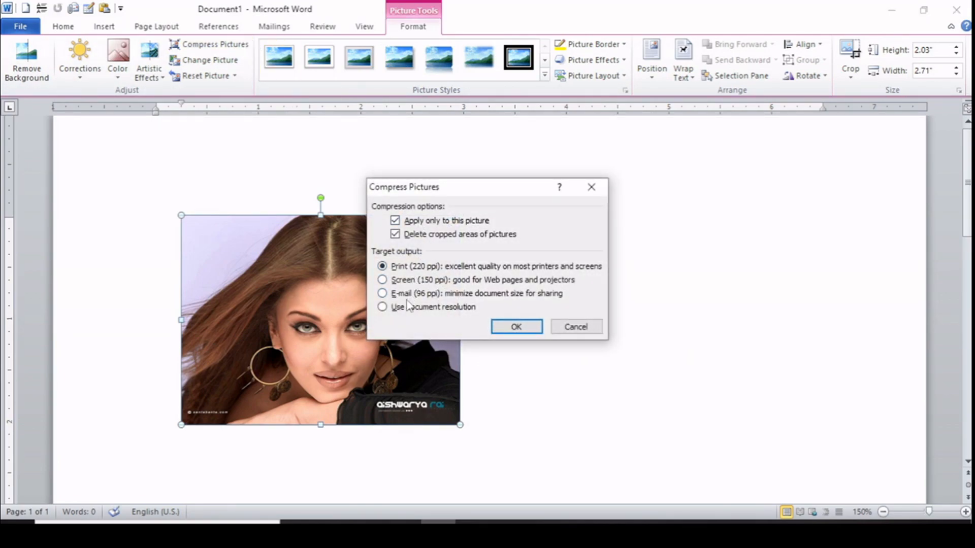
left_click(514, 328)
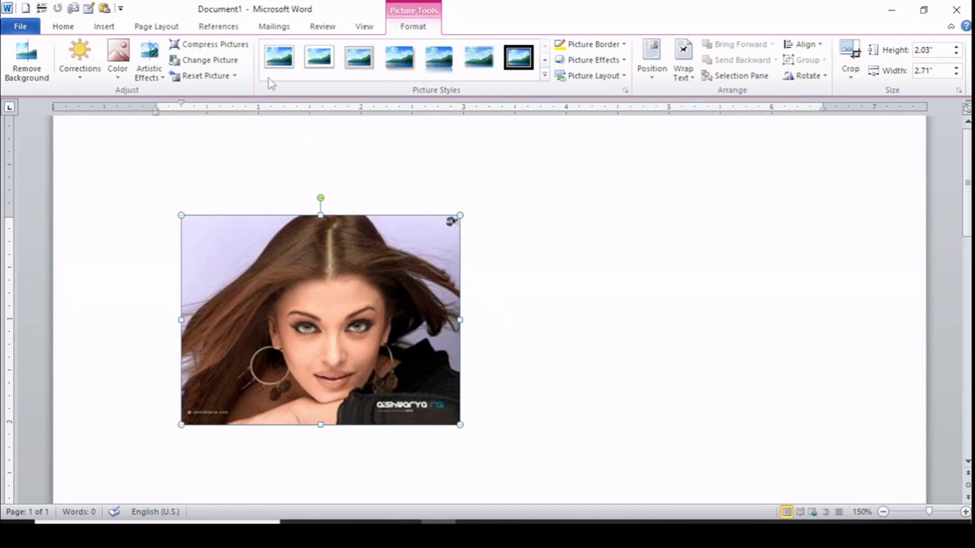
Try replacing the picture with the youtube logo image, and undo the replacement
left_click(223, 60)
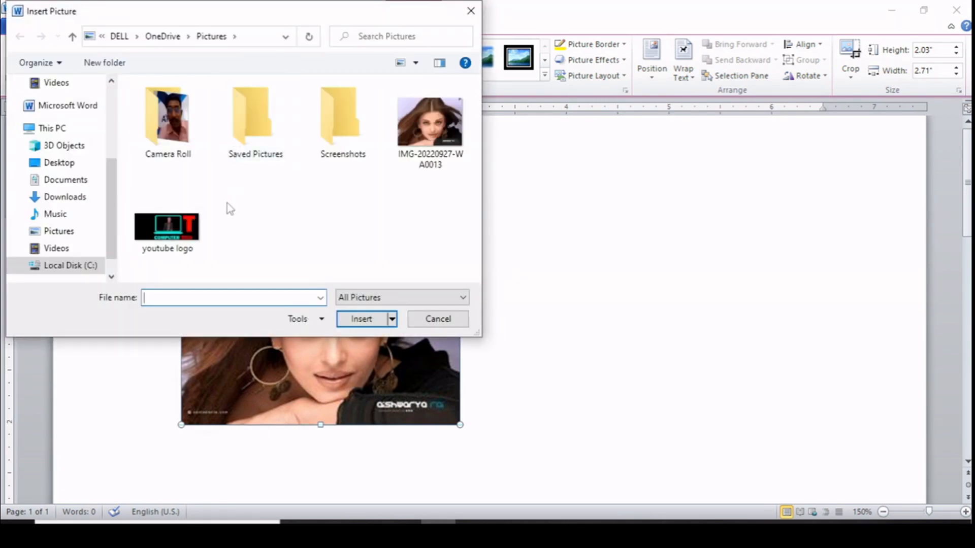
left_click(169, 228)
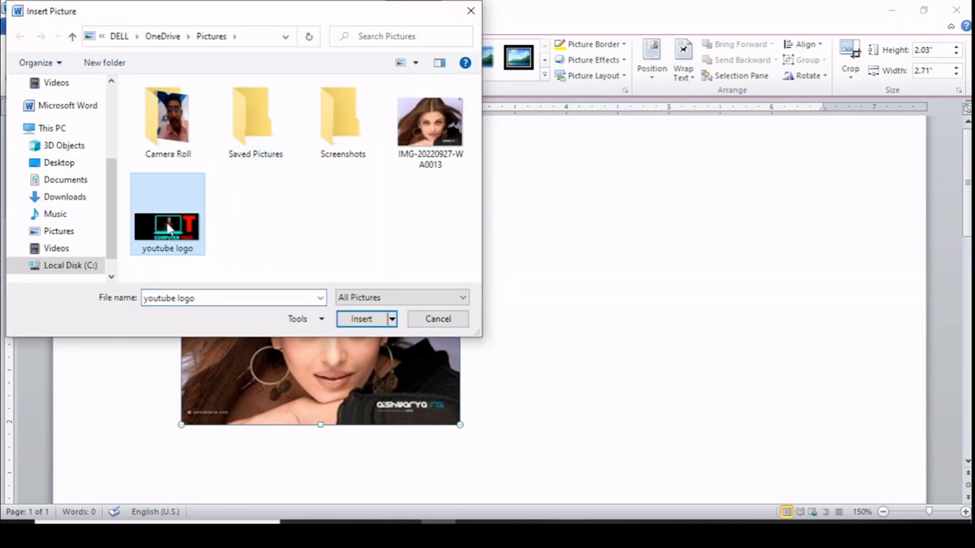
left_click(357, 319)
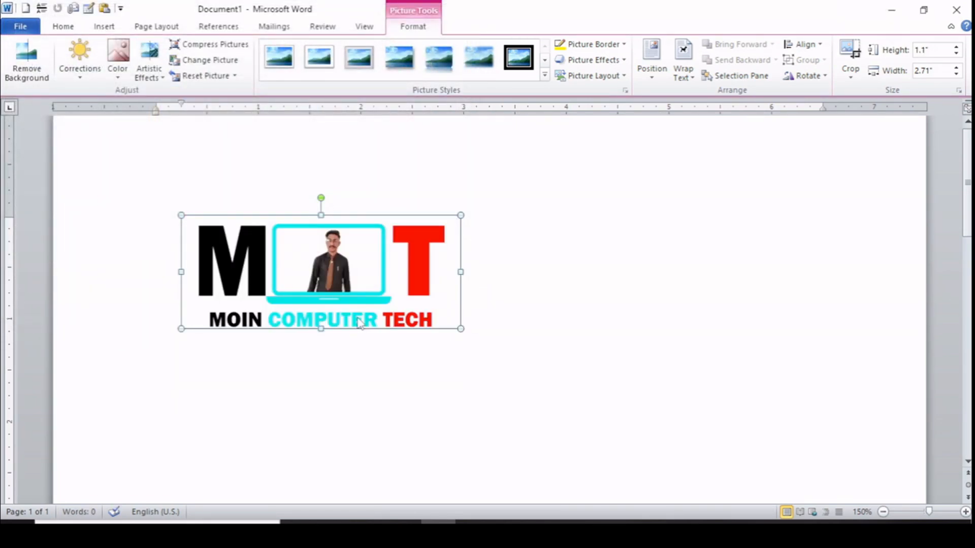
key("ctrl+z")
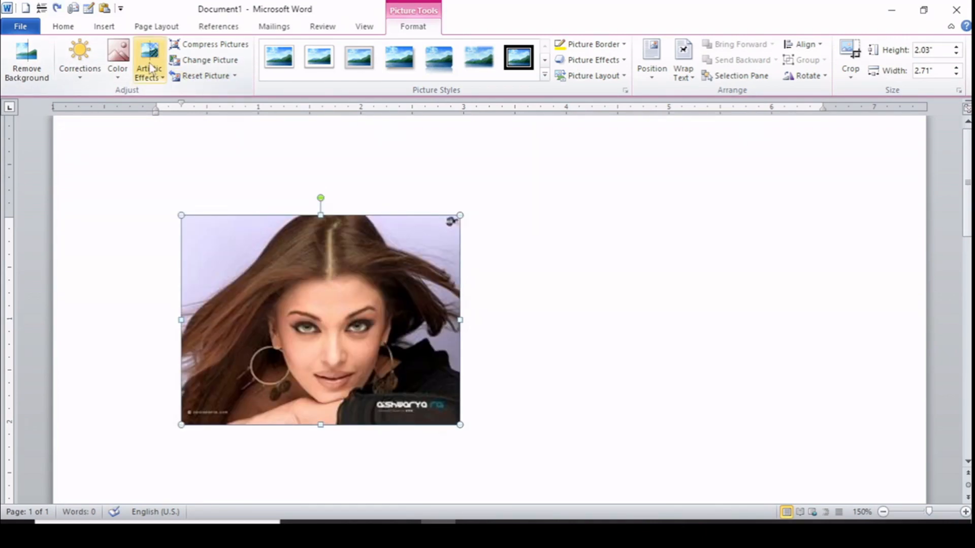
Apply a different color tone and a brighter brightness and contrast preset to the picture, and reset its formatting
left_click(117, 56)
left_click(232, 167)
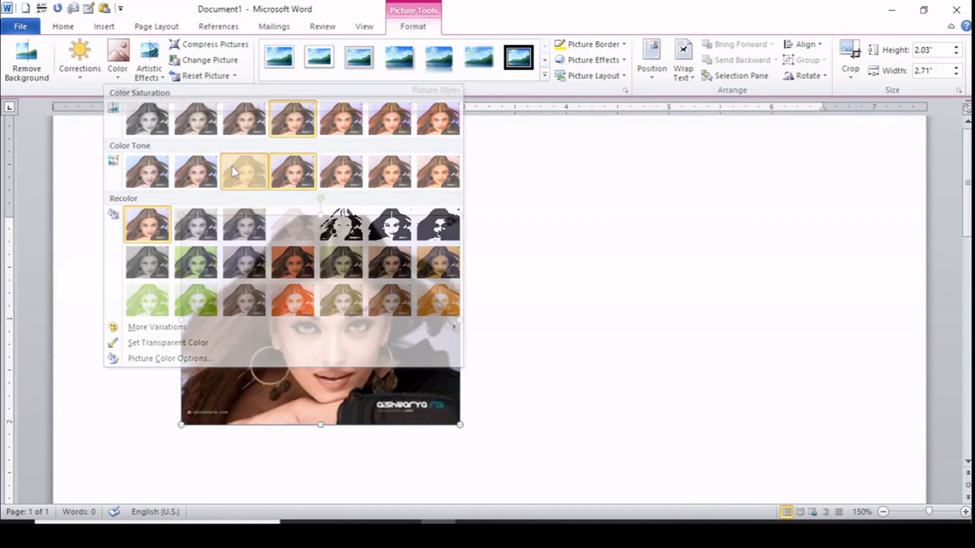
left_click(79, 60)
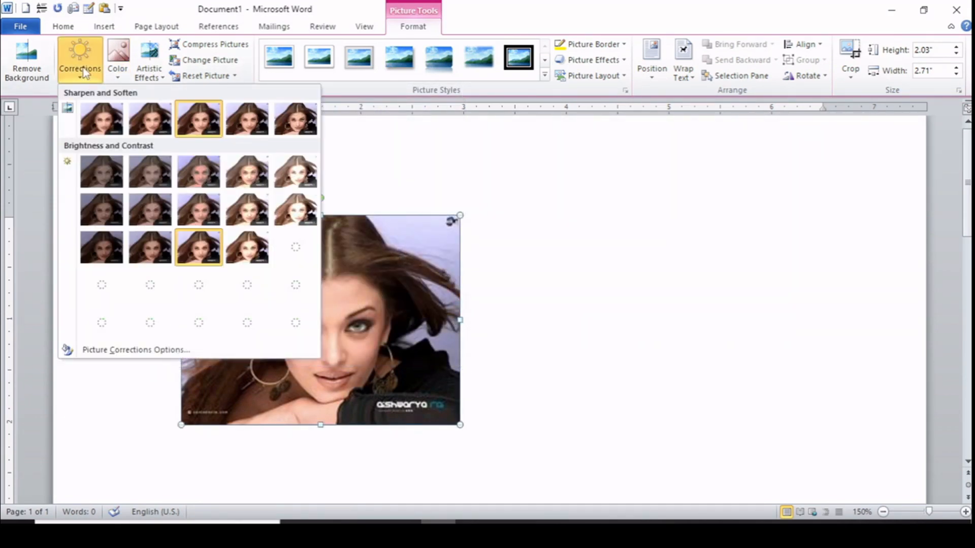
left_click(298, 219)
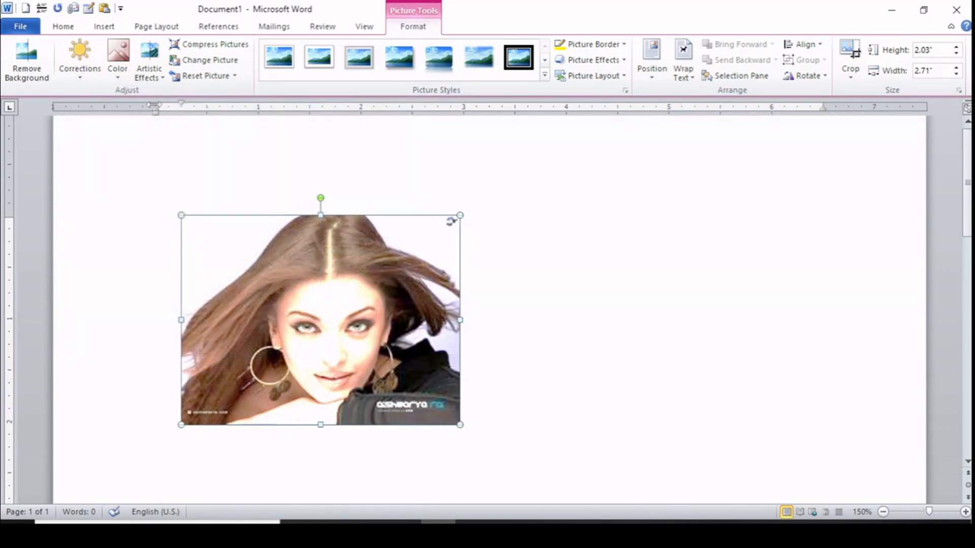
left_click(206, 76)
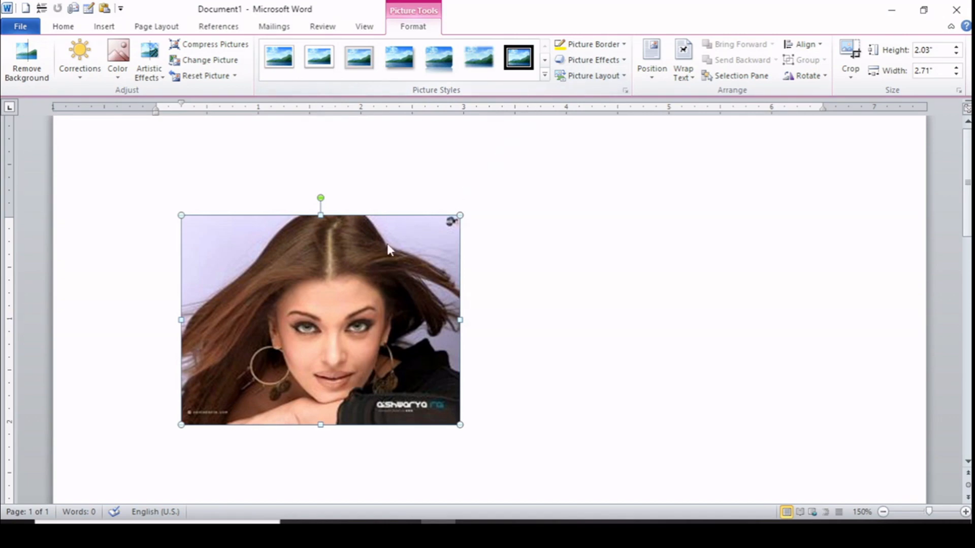
Preview the full gallery of picture styles on the picture without applying one
left_click(544, 75)
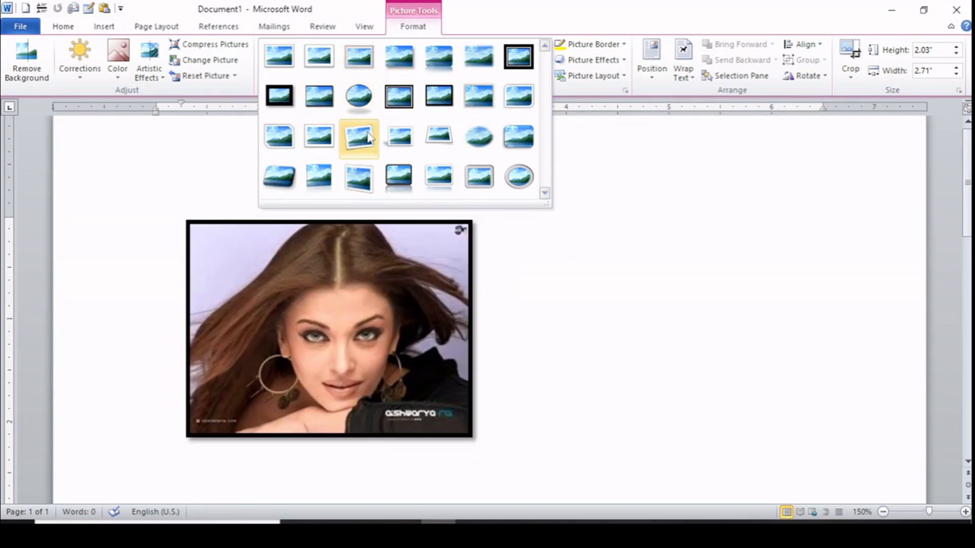
left_click(529, 237)
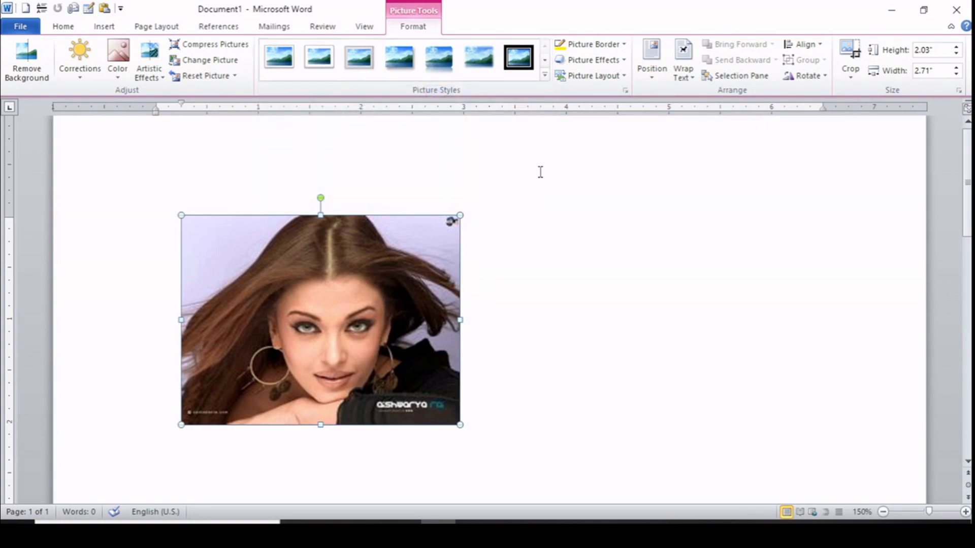
Give the picture a red border with a 6 pt weight and an evenly dashed line style
left_click(615, 46)
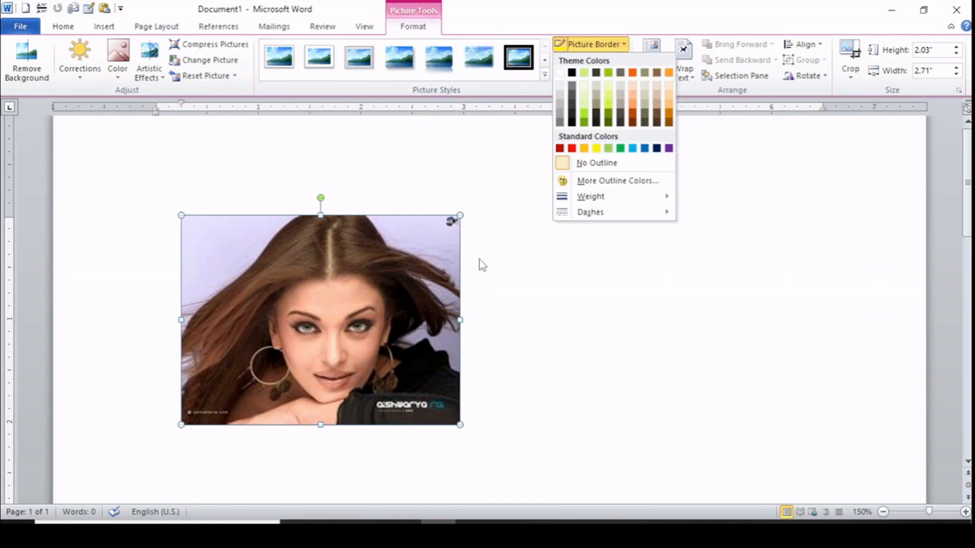
left_click(572, 148)
left_click(625, 47)
mouse_move(615, 198)
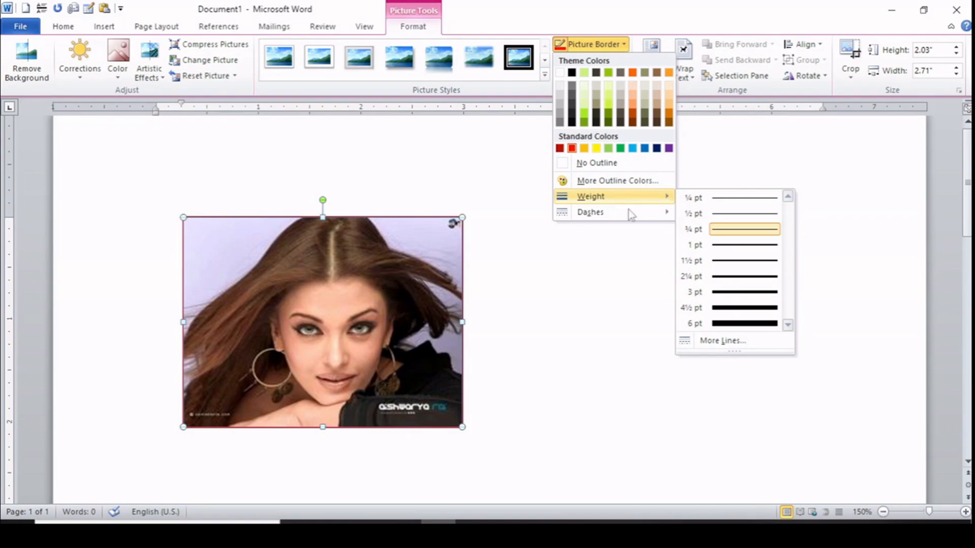
left_click(751, 325)
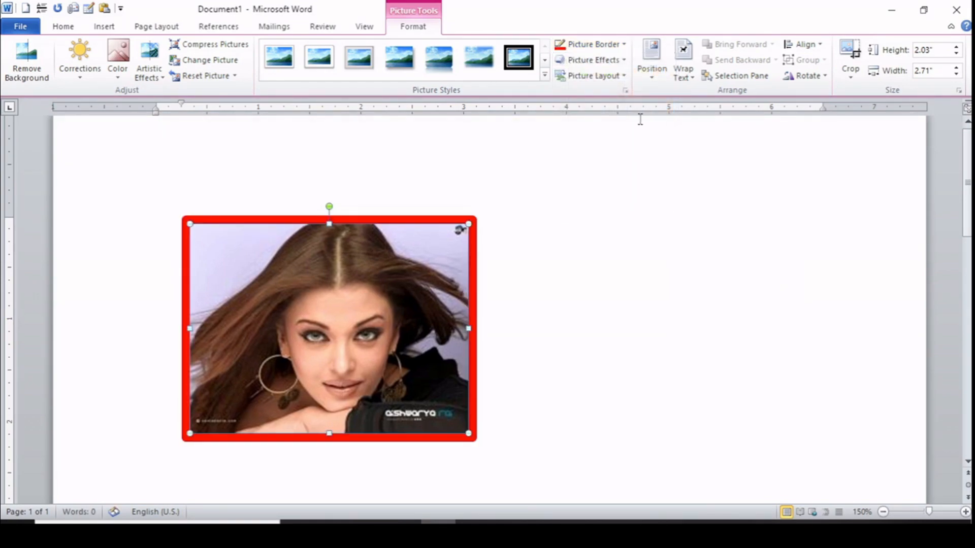
left_click(621, 45)
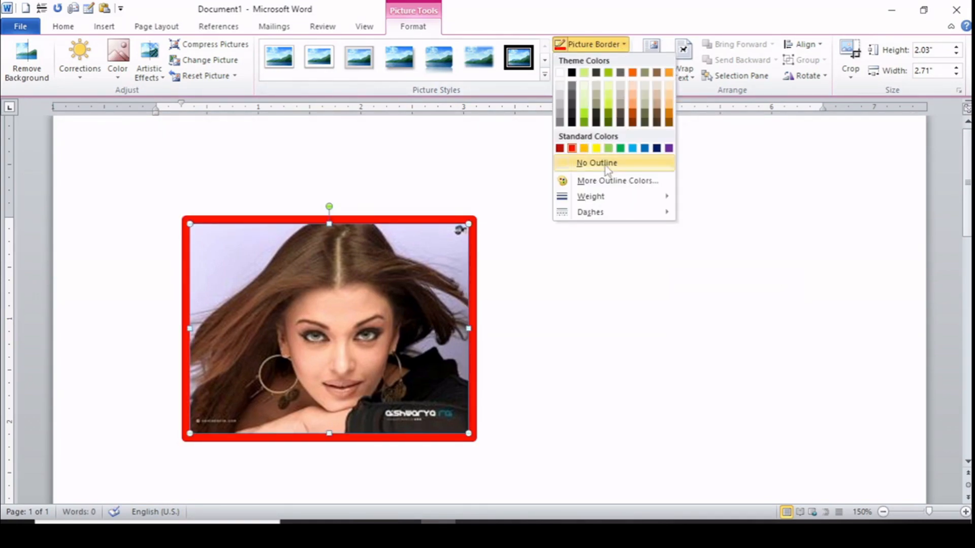
mouse_move(600, 215)
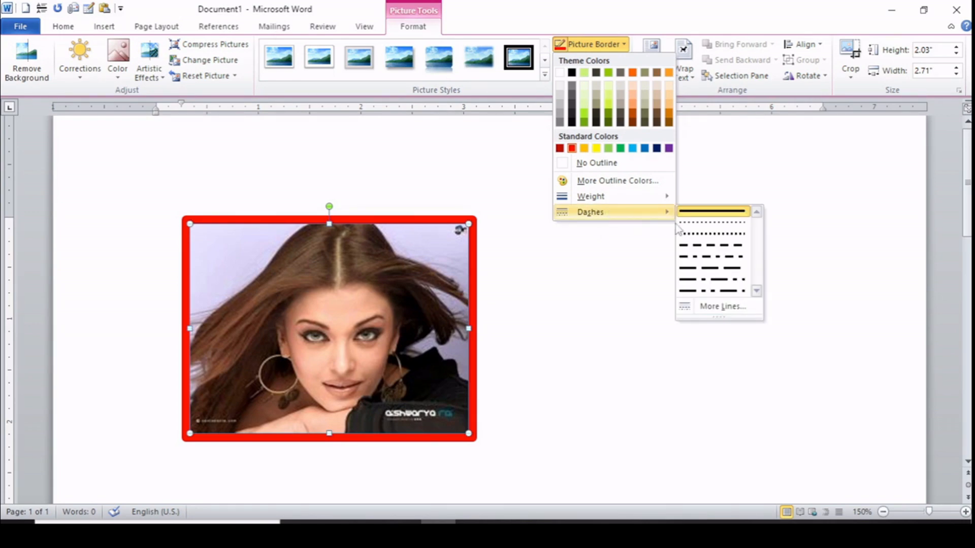
left_click(711, 246)
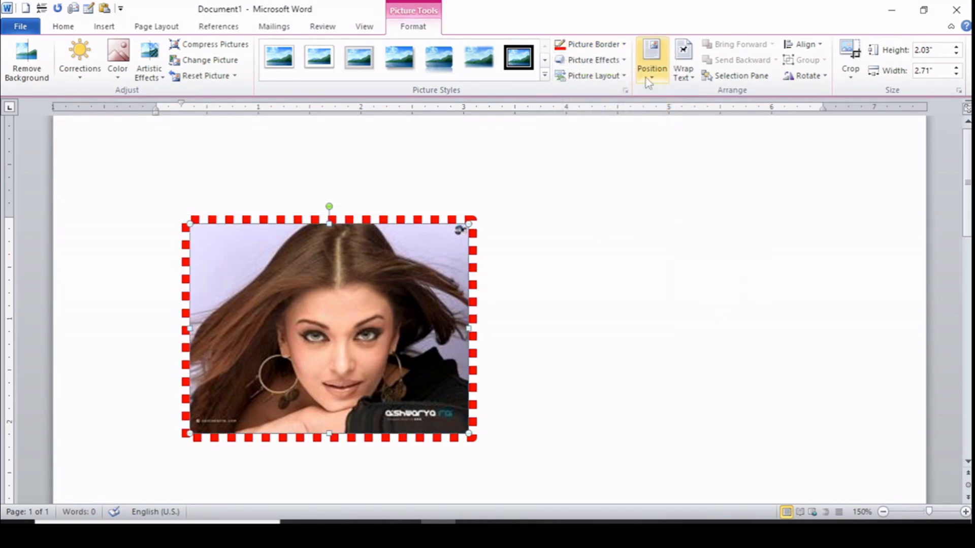
Preview the picture's shadow, reflection, glow, soft edges, bevel and 3-D rotation effects and its picture layouts without applying any
left_click(606, 60)
mouse_move(615, 86)
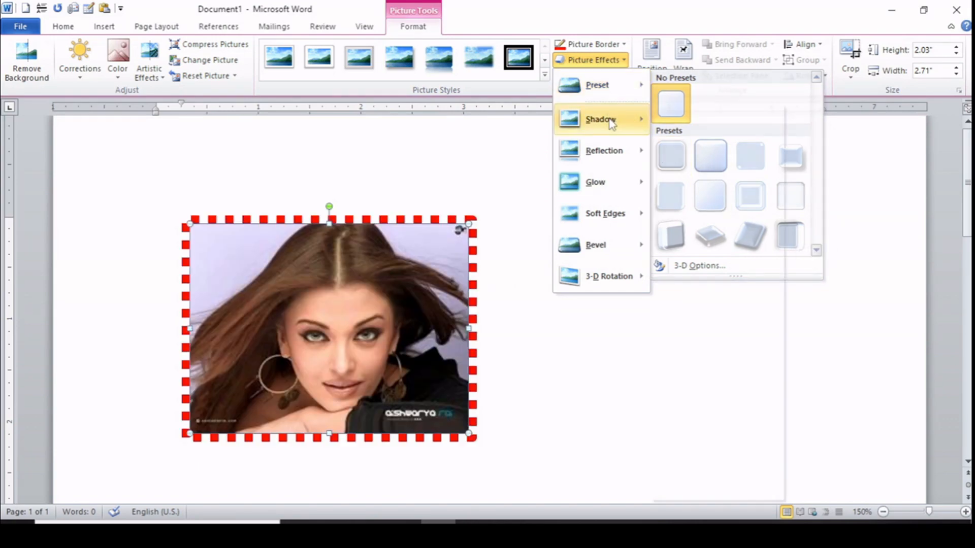
mouse_move(623, 129)
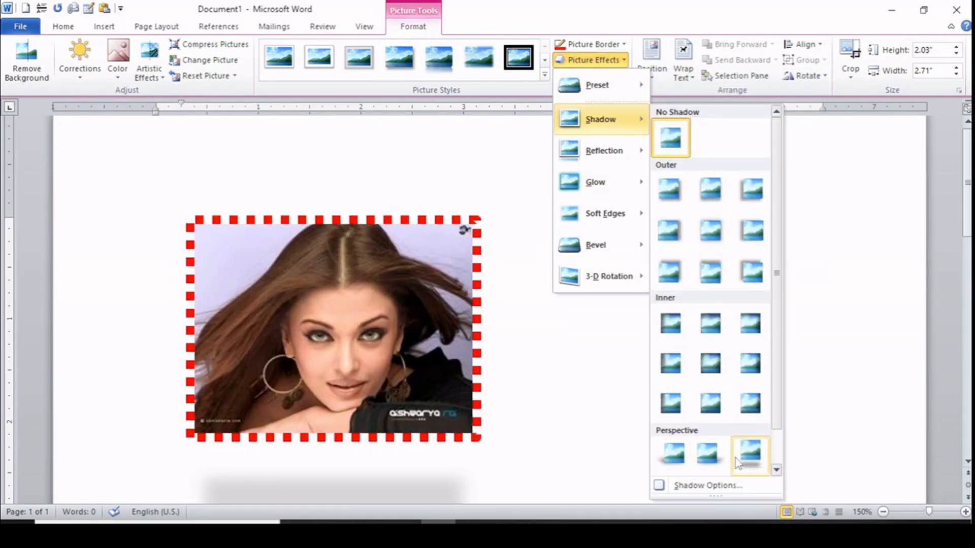
mouse_move(614, 155)
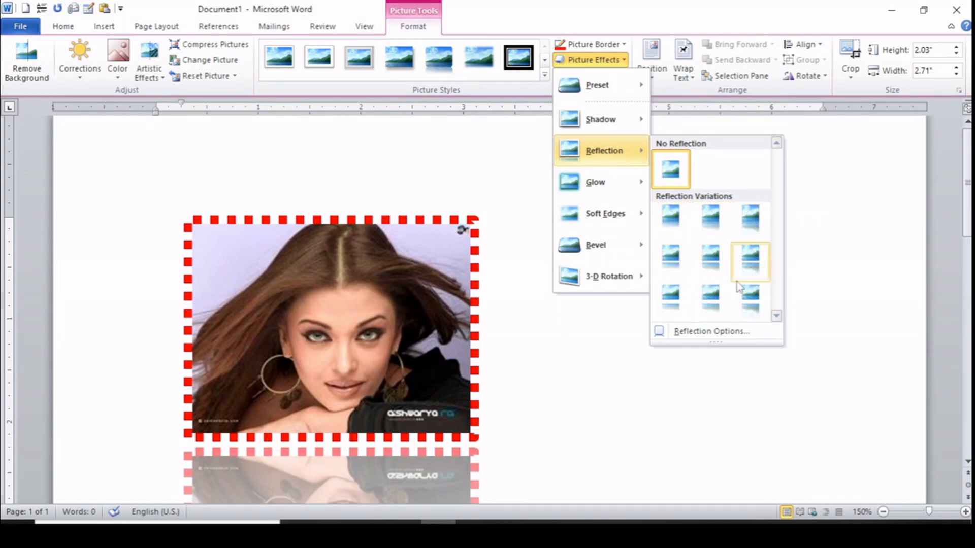
mouse_move(622, 187)
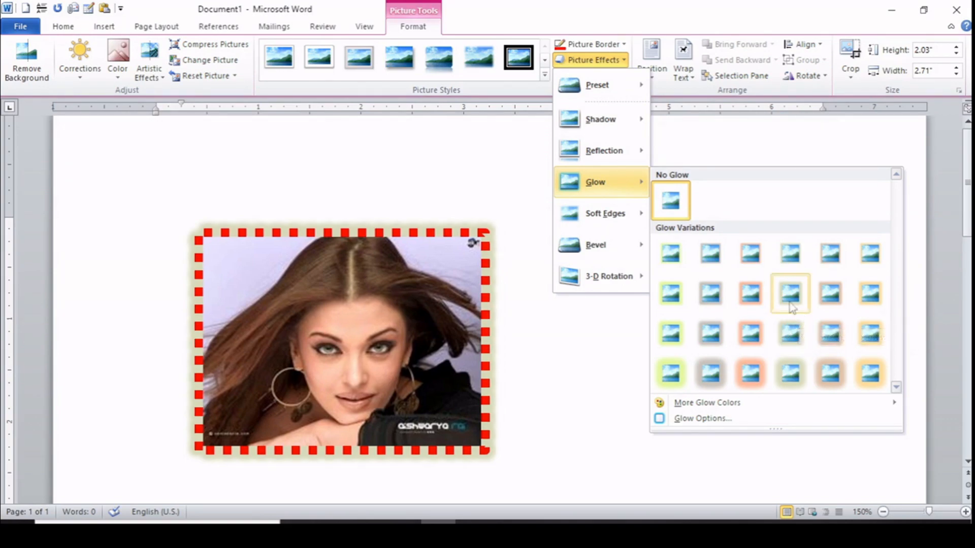
mouse_move(635, 217)
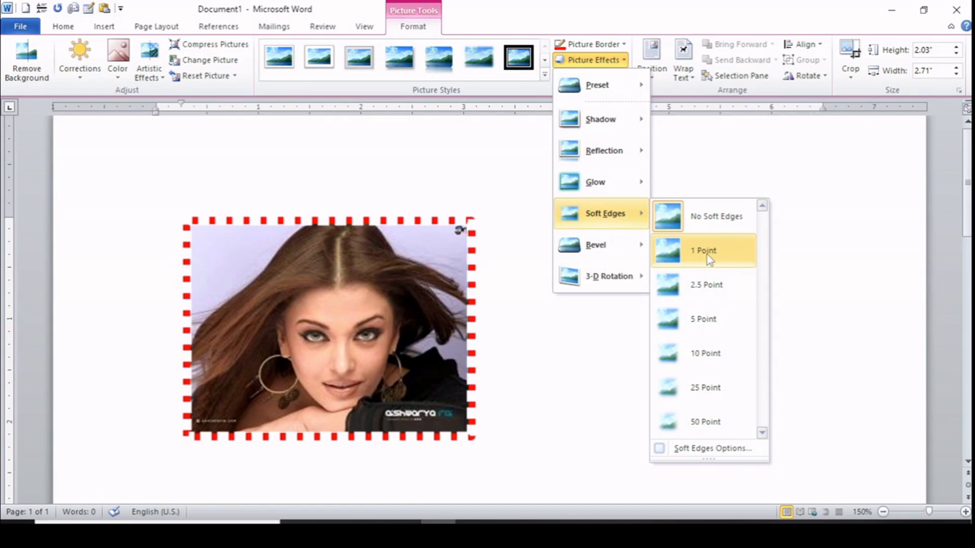
mouse_move(634, 247)
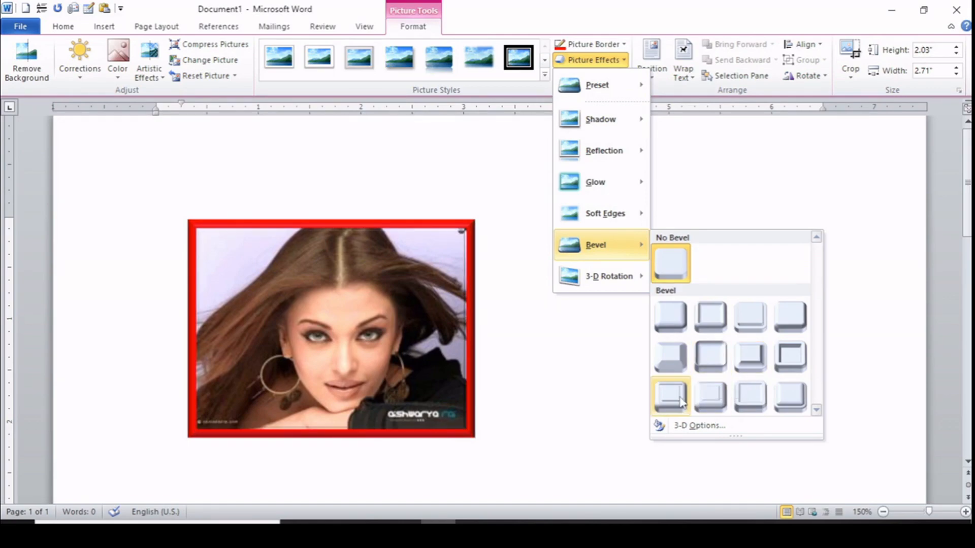
mouse_move(620, 280)
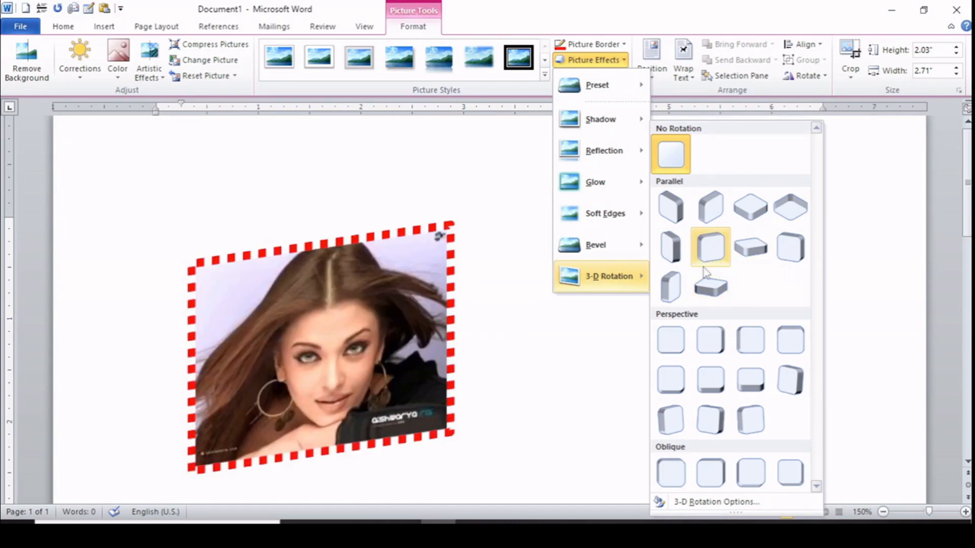
left_click(479, 179)
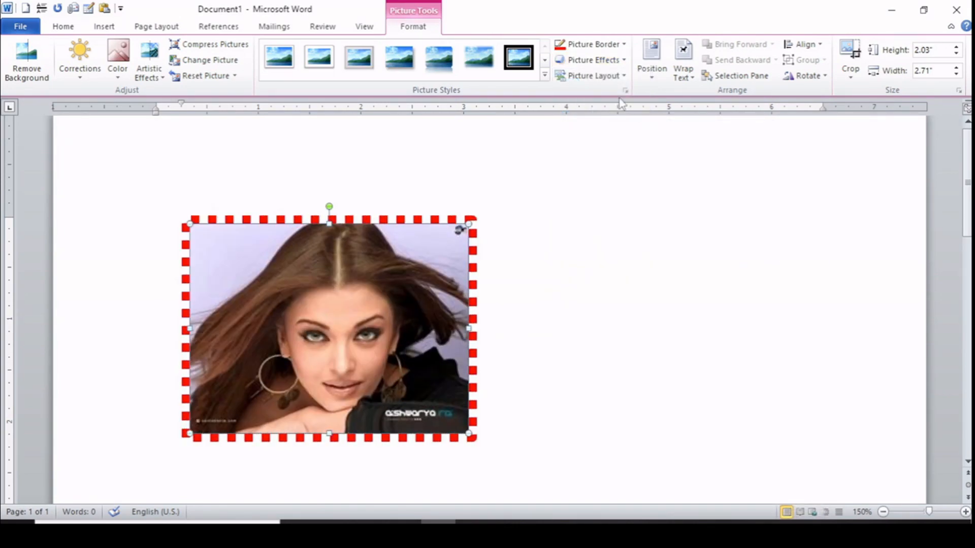
left_click(589, 75)
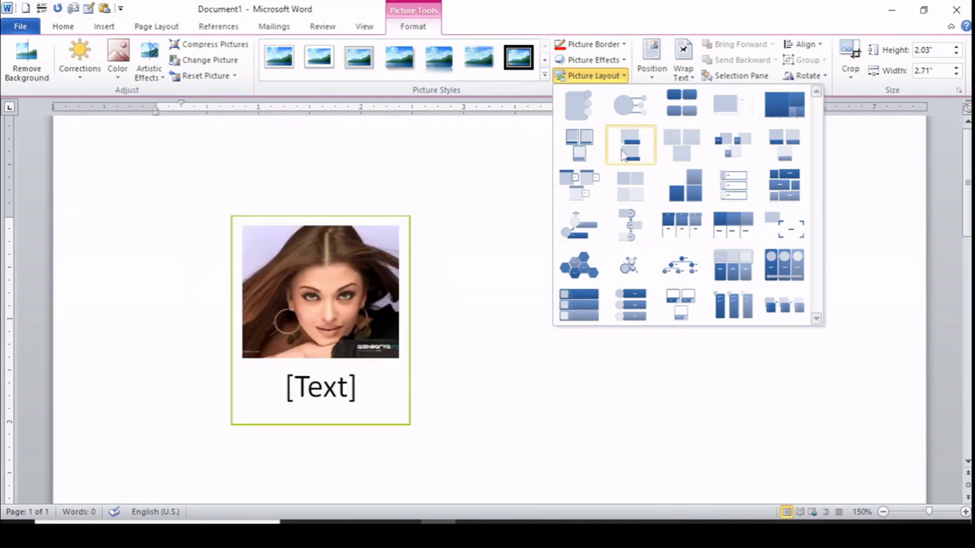
left_click(479, 185)
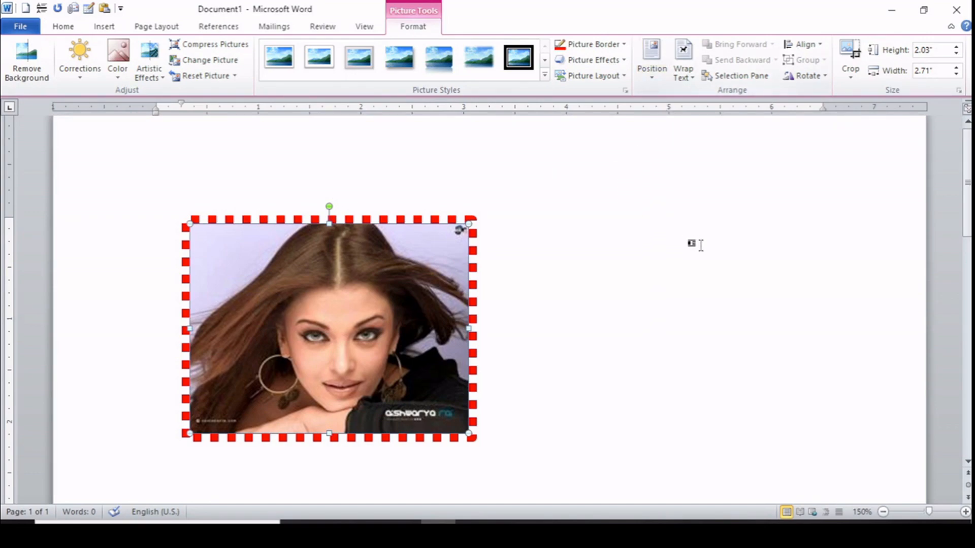
Preview the picture's position presets on the page at 60% zoom without applying one
left_click(883, 513)
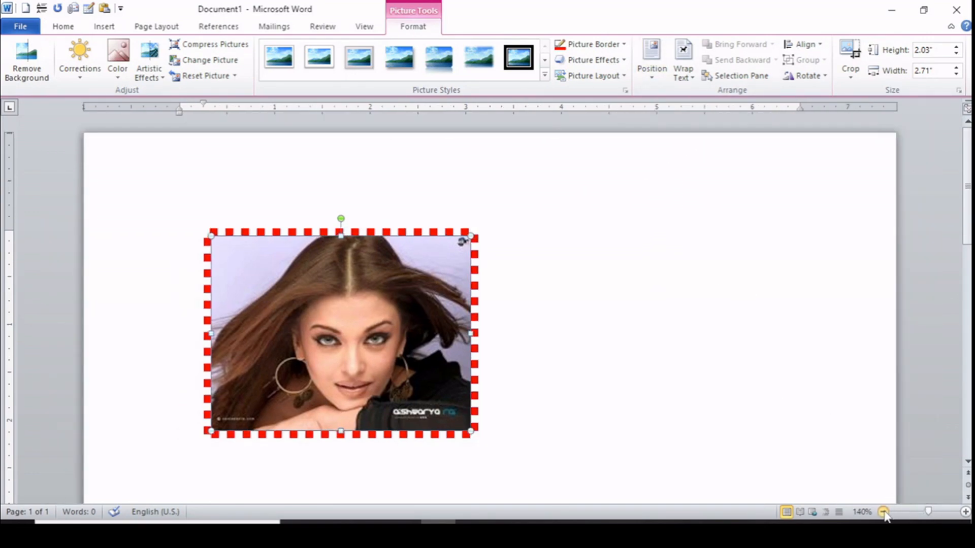
left_click(884, 512)
left_click(883, 513)
left_click(883, 512)
left_click(884, 513)
left_click(883, 513)
left_click(884, 513)
left_click(883, 512)
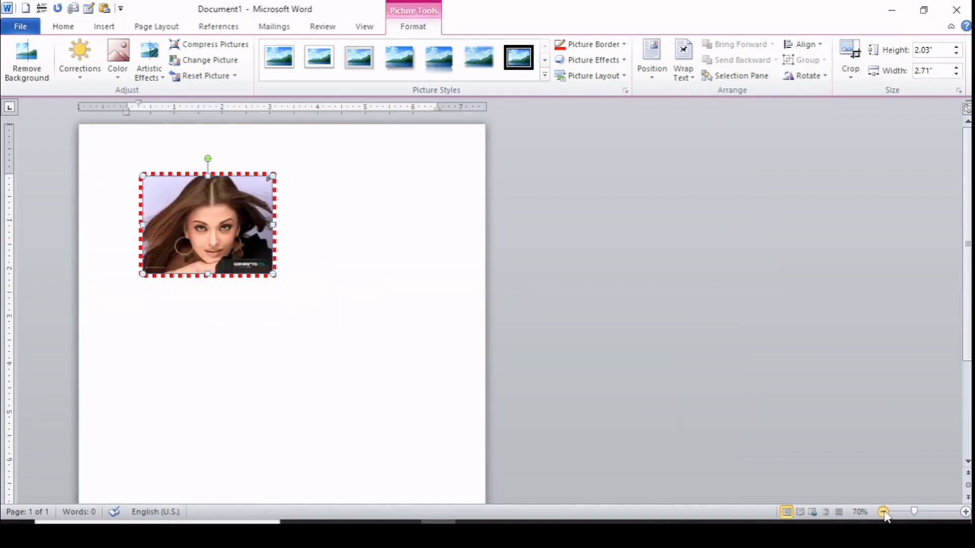
left_click(884, 513)
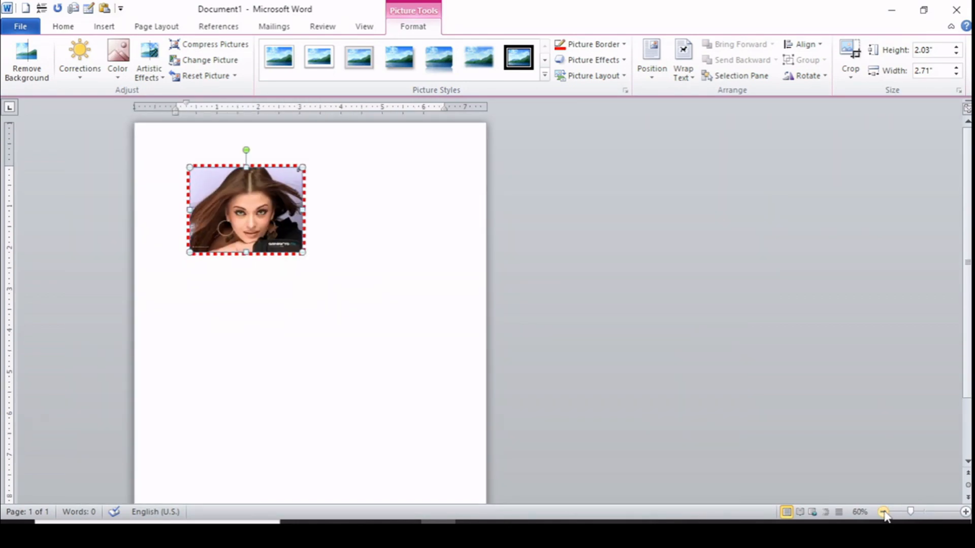
left_click(652, 71)
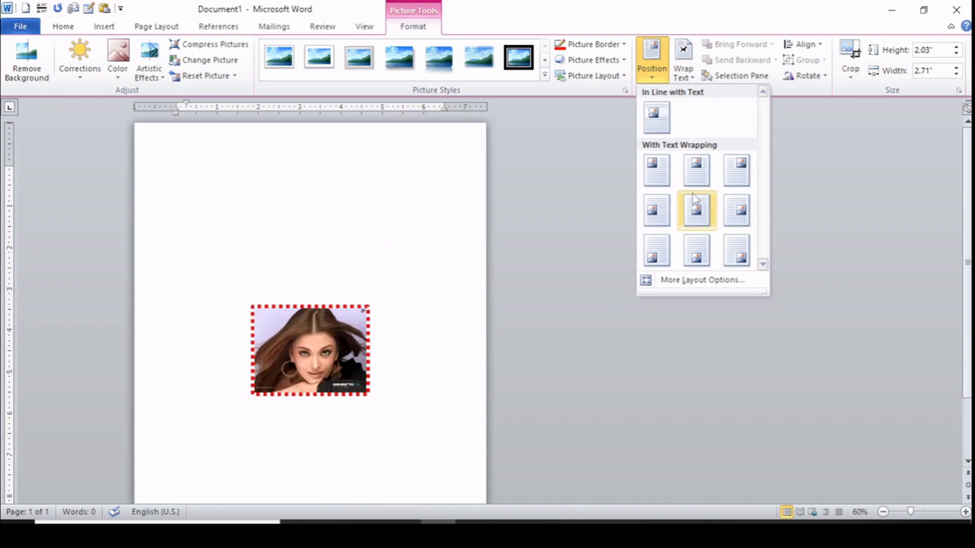
left_click(819, 170)
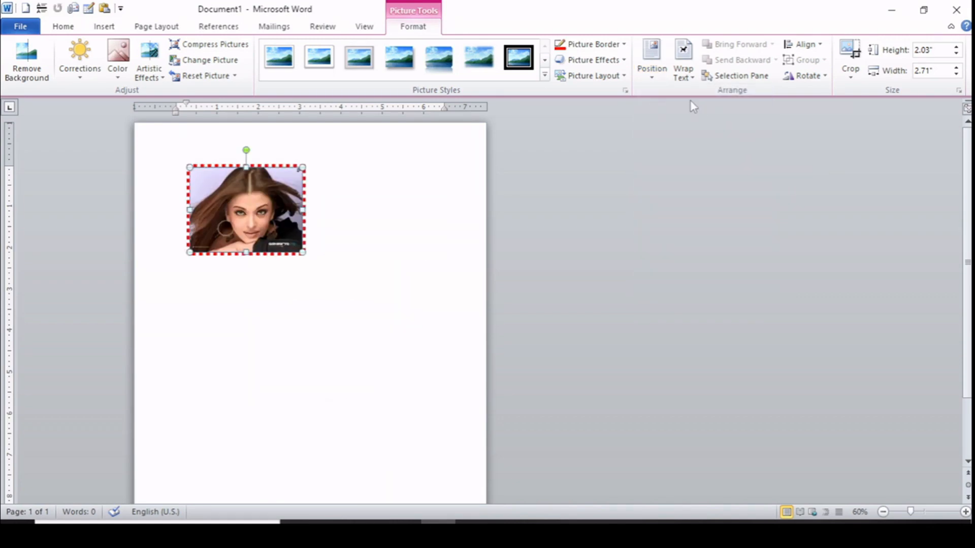
View the picture's text wrapping options without changing them, and keep the picture selected
left_click(684, 71)
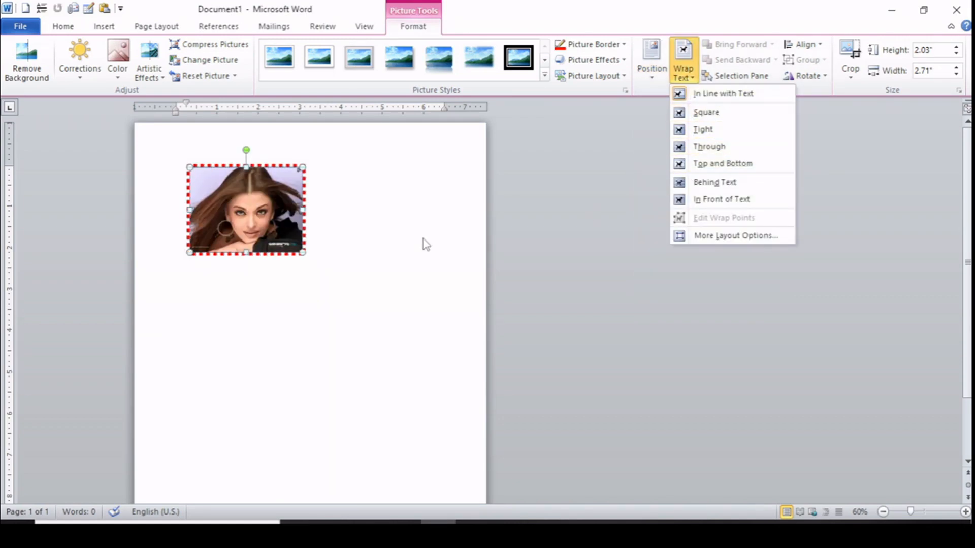
left_click(321, 262)
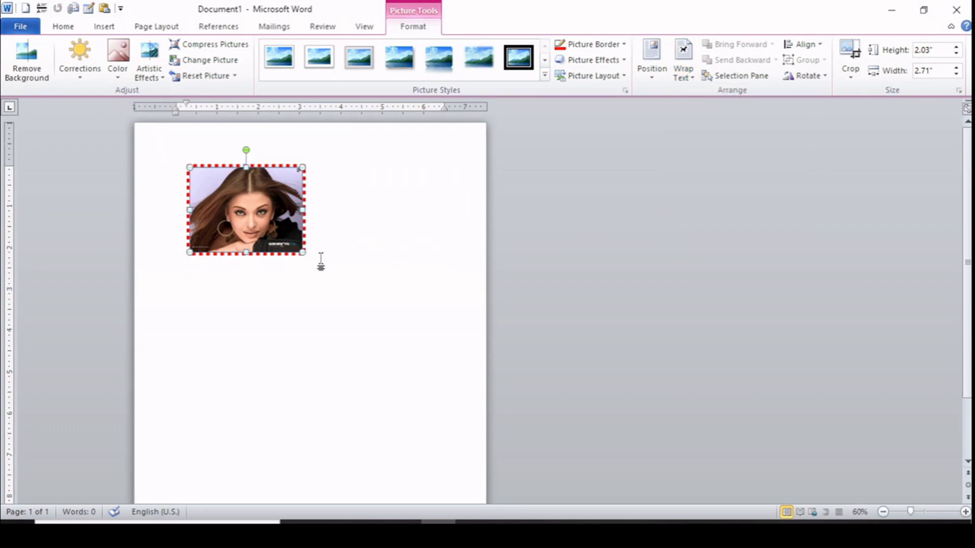
left_click(320, 262)
left_click(248, 223)
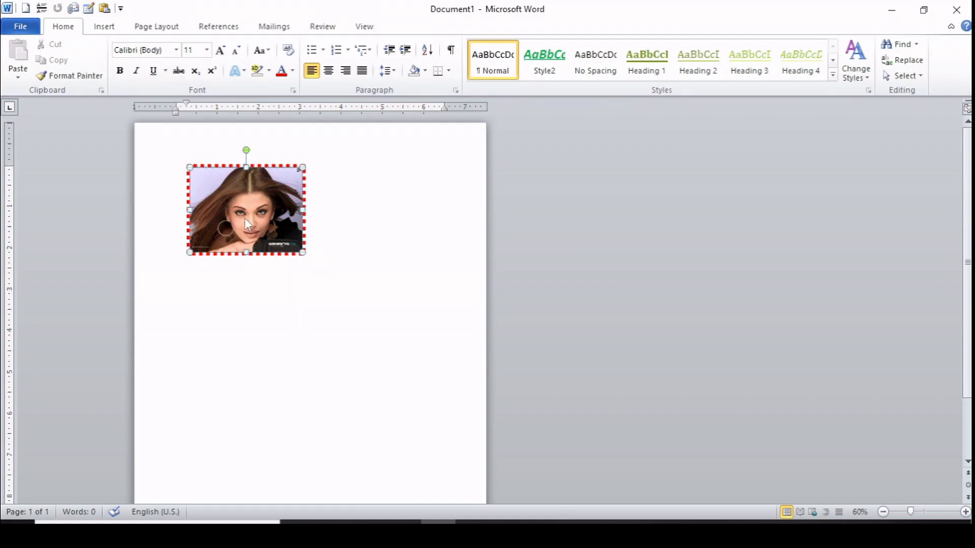
Insert a page break after the picture and generate sample paragraphs on the new page with =rand()
left_click(411, 242)
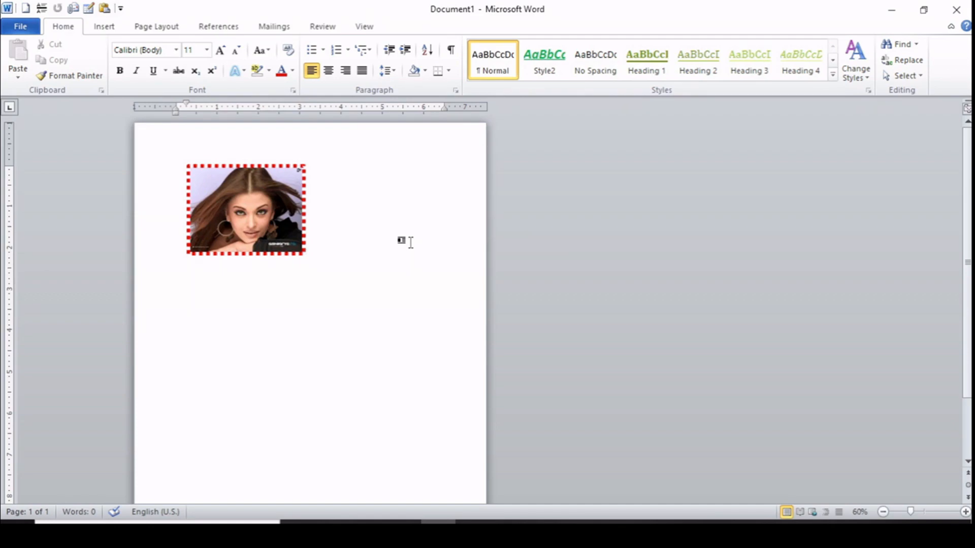
key("ctrl+Return")
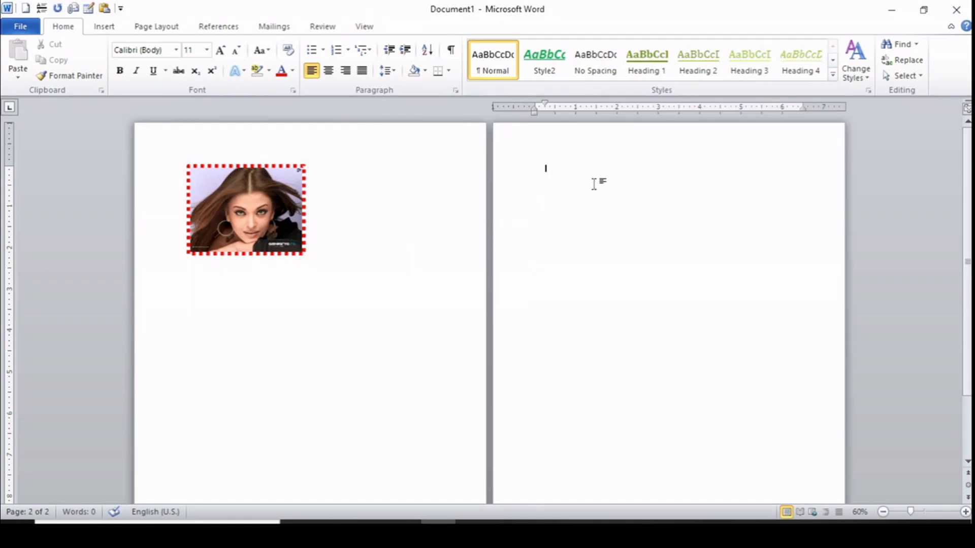
type("=rand()")
key("Return")
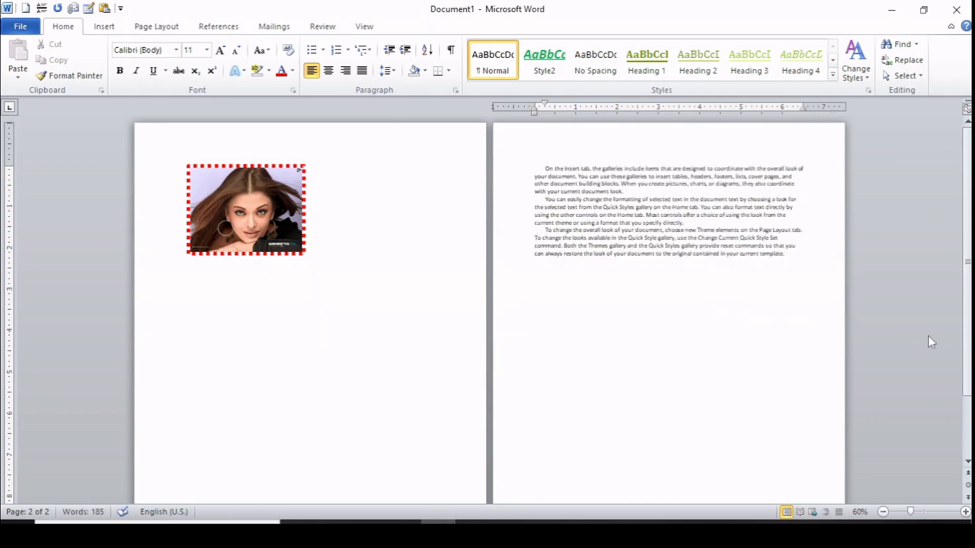
Draw an oval about 1.25" high and 1.17" wide over the start of the second and third paragraphs
left_click(965, 511)
left_click(965, 512)
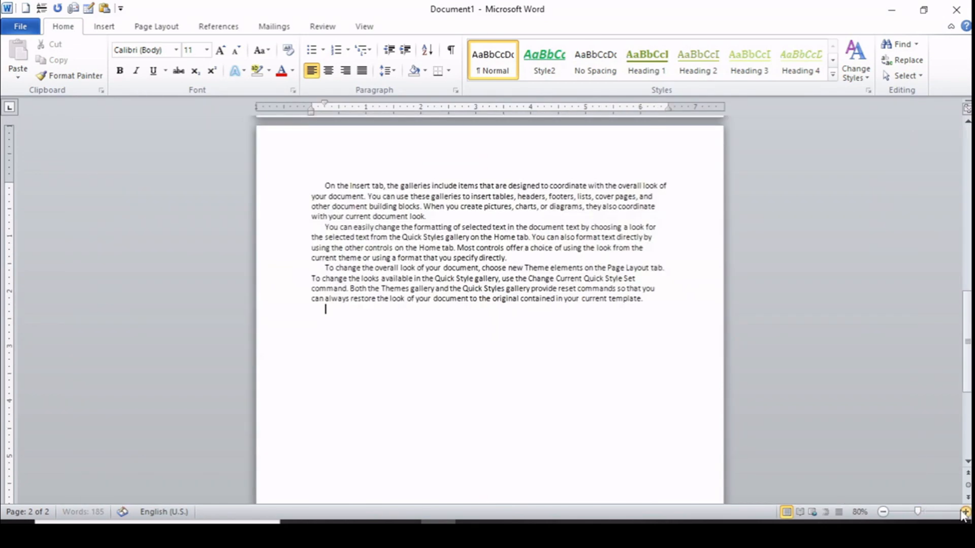
left_click(92, 28)
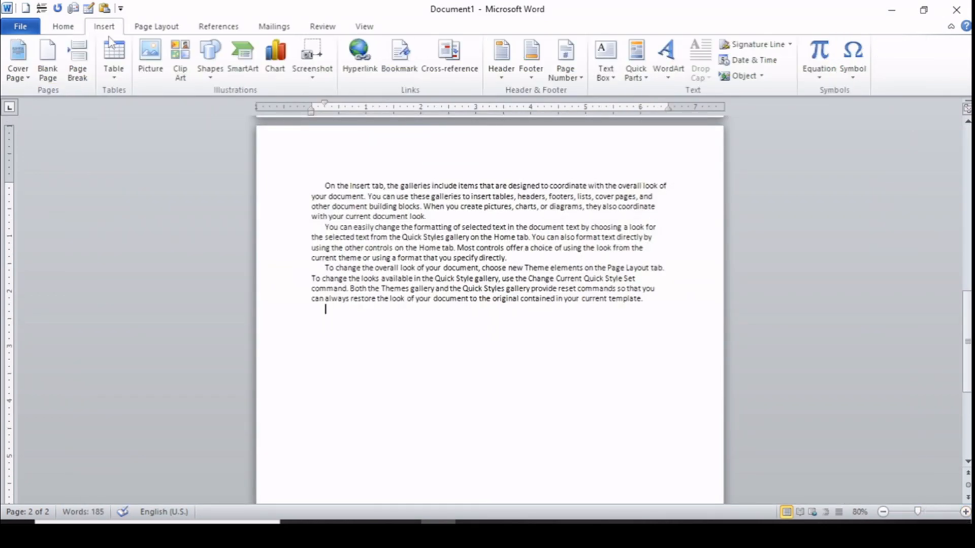
left_click(210, 71)
left_click(262, 107)
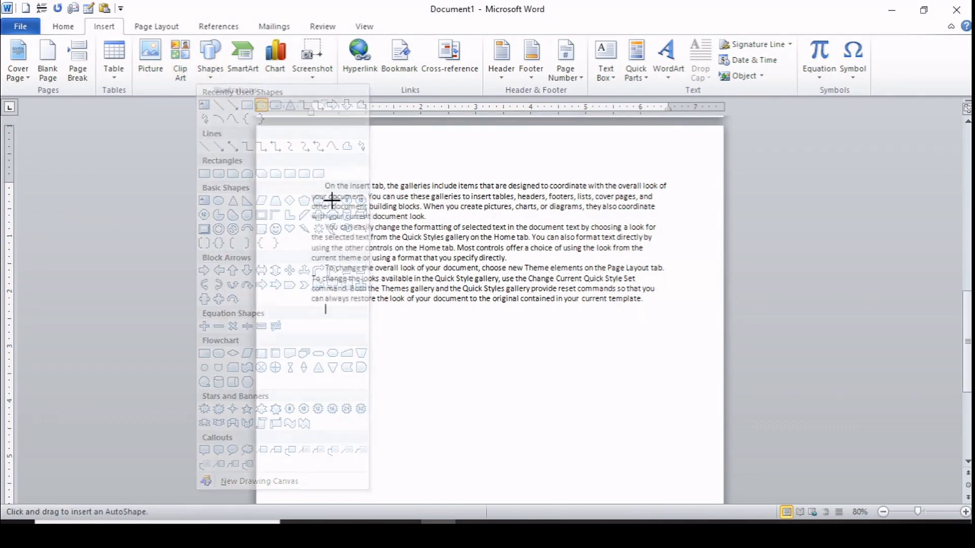
left_click_drag(378, 278, 398, 318)
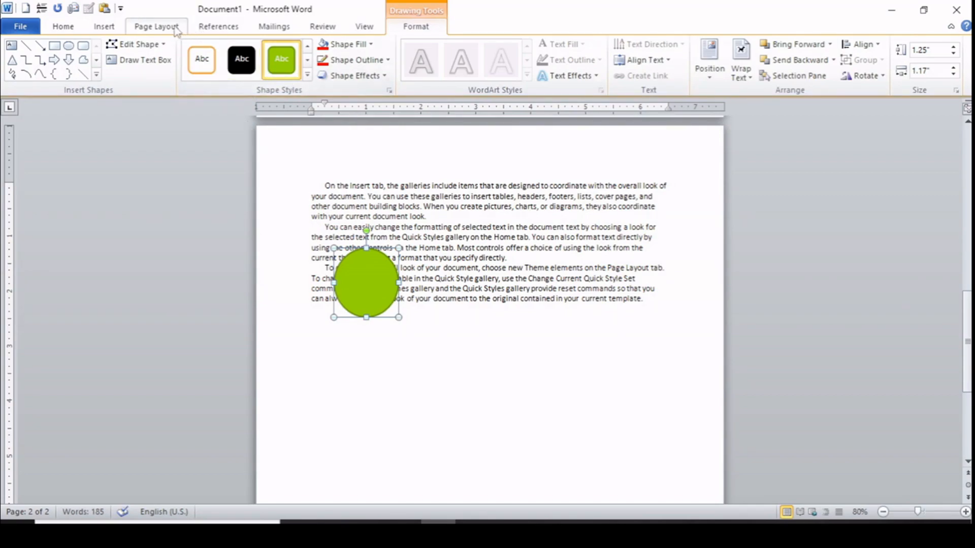
Draw a rounded rectangle about 1.7" high and 2.16" wide in the empty area below the paragraphs
left_click(104, 26)
left_click(216, 74)
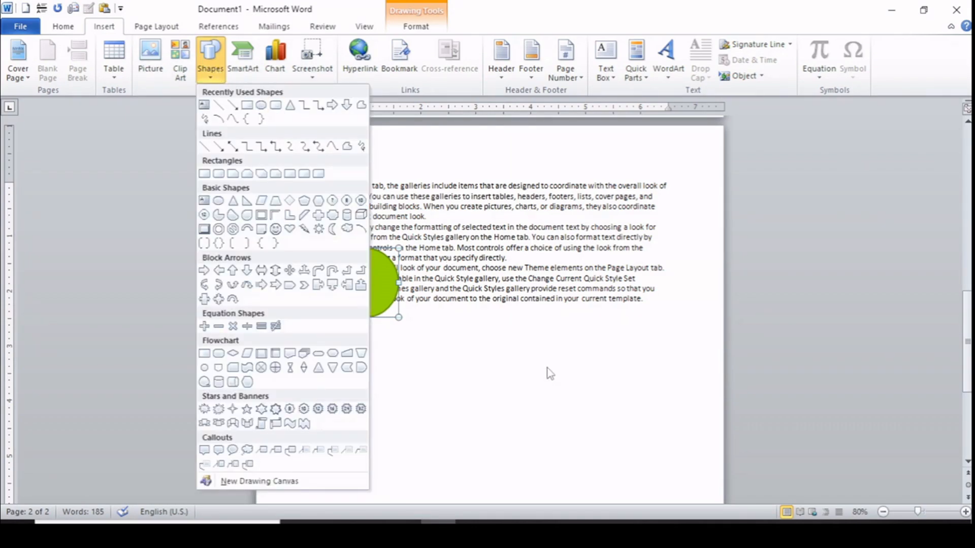
left_click(276, 105)
left_click_drag(498, 347, 617, 441)
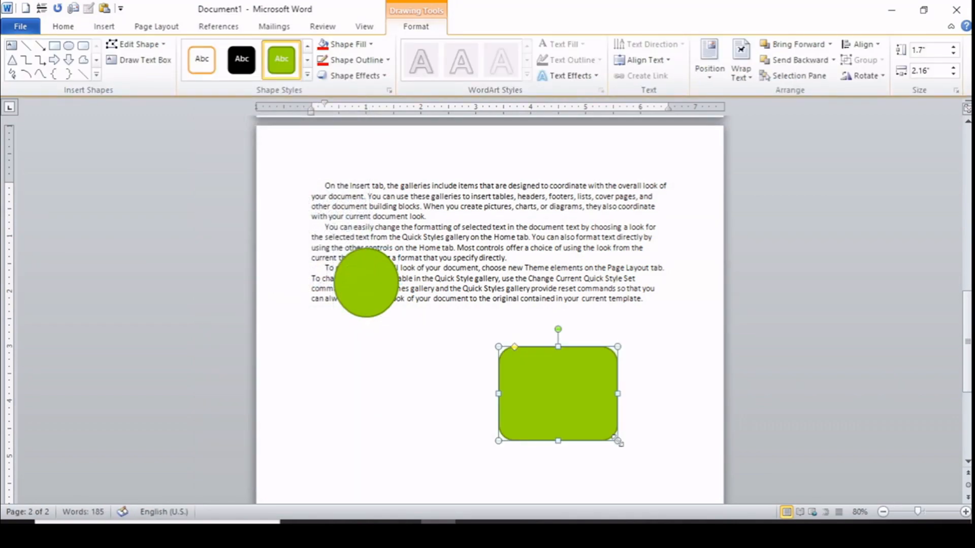
Apply the solid black shape style to the rounded rectangle, and select the green oval
left_click(251, 74)
left_click(408, 322)
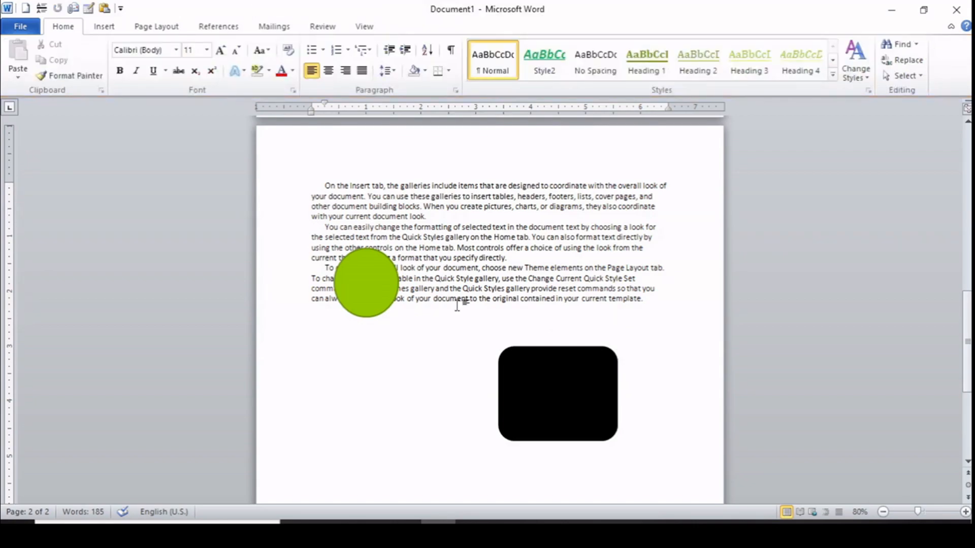
left_click(379, 287)
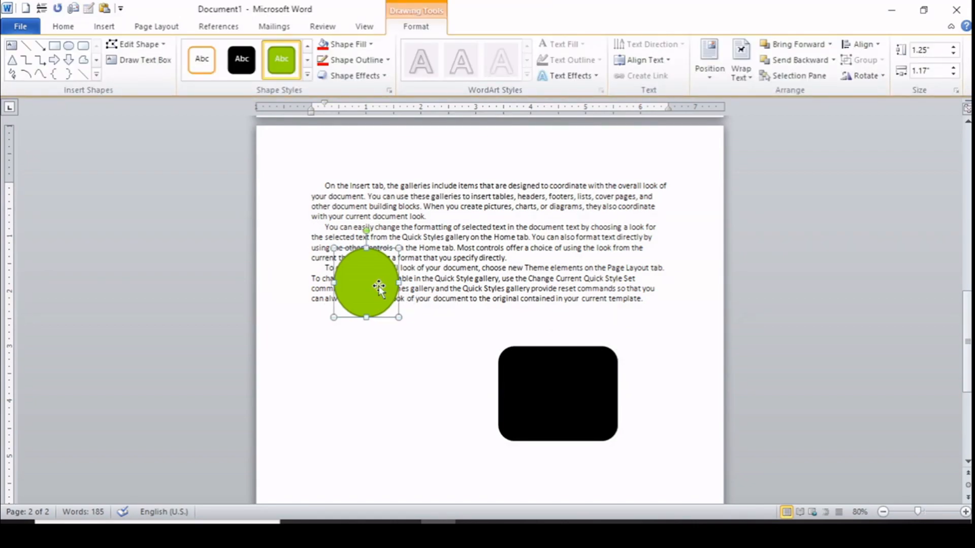
Move the green oval up over the second paragraph and set its text wrapping to In Front of Text
left_click_drag(379, 287, 410, 250)
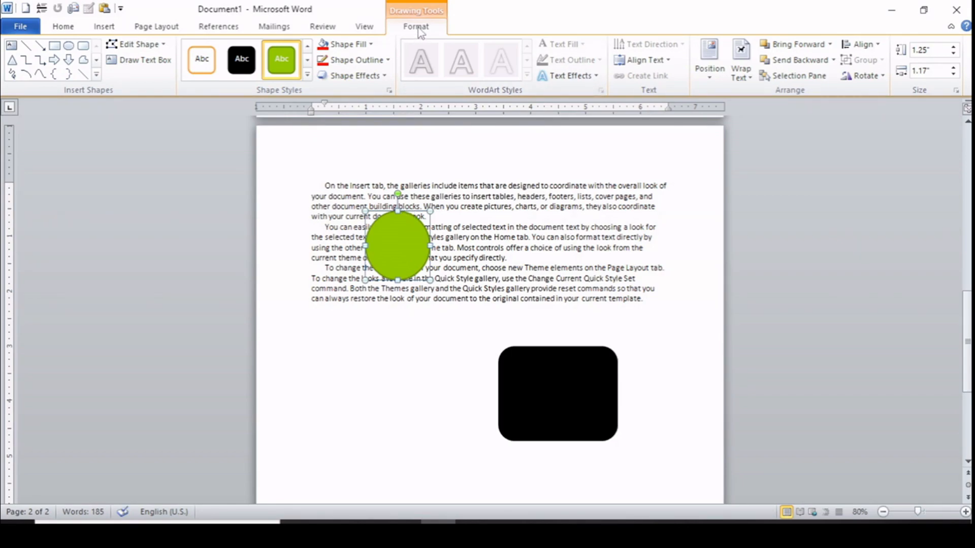
left_click(751, 79)
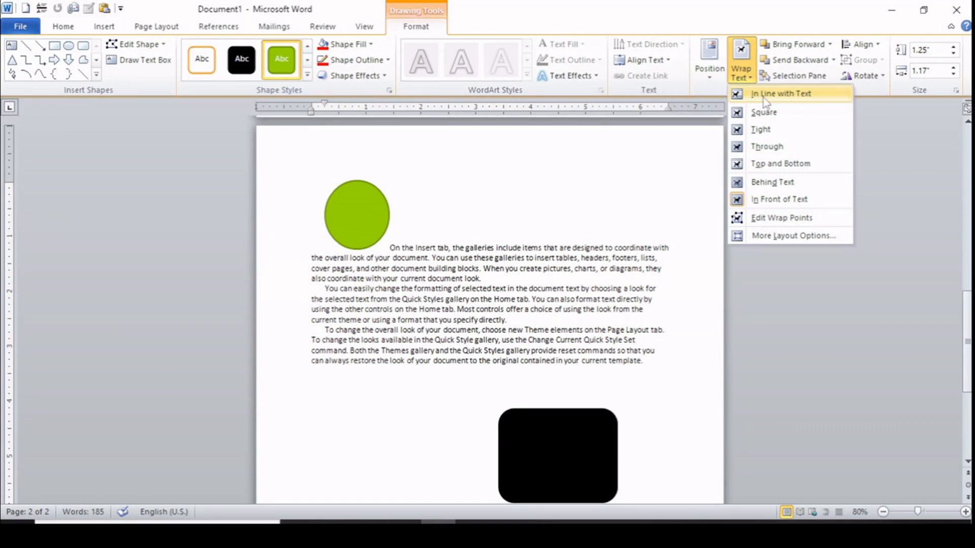
left_click(777, 200)
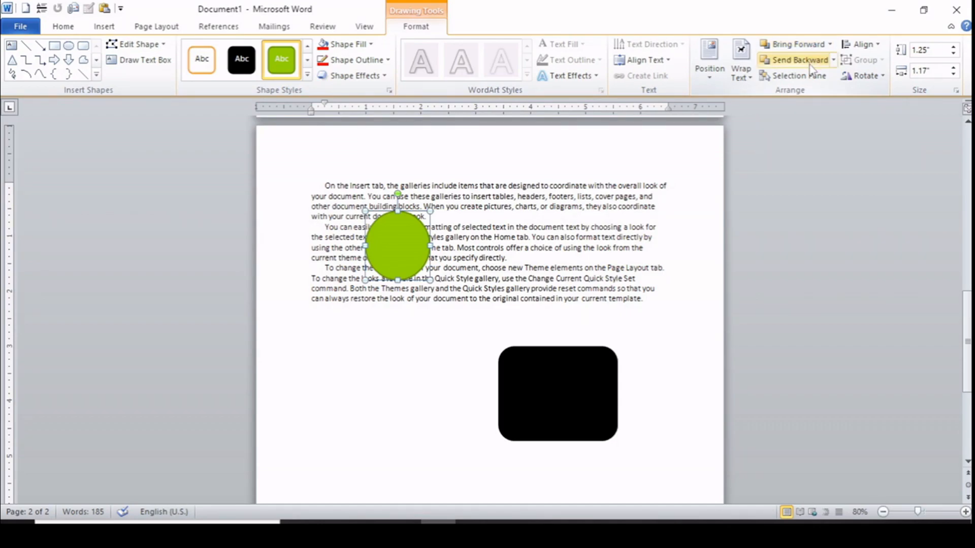
Move the green oval onto the black rounded rectangle's upper-left corner, and select the rectangle
left_click_drag(397, 239, 512, 358)
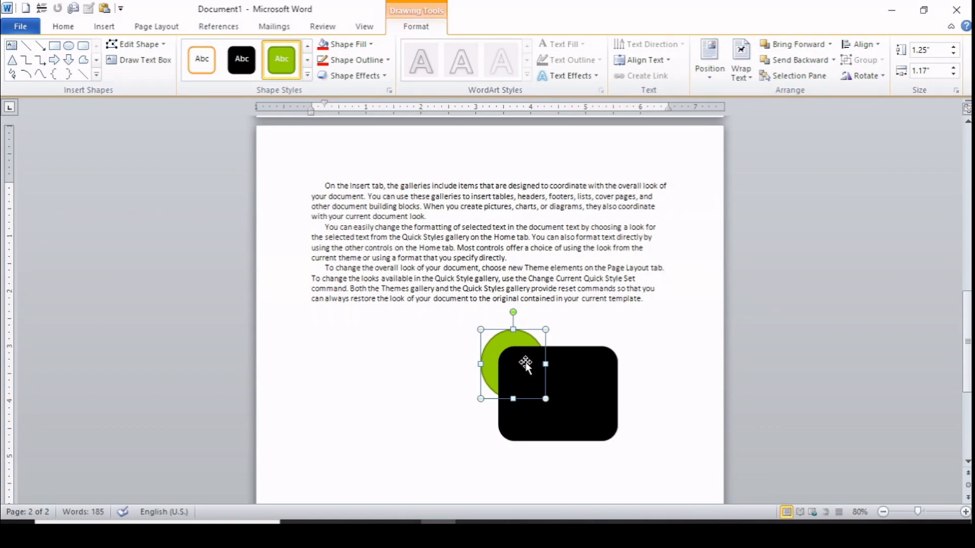
left_click(573, 384)
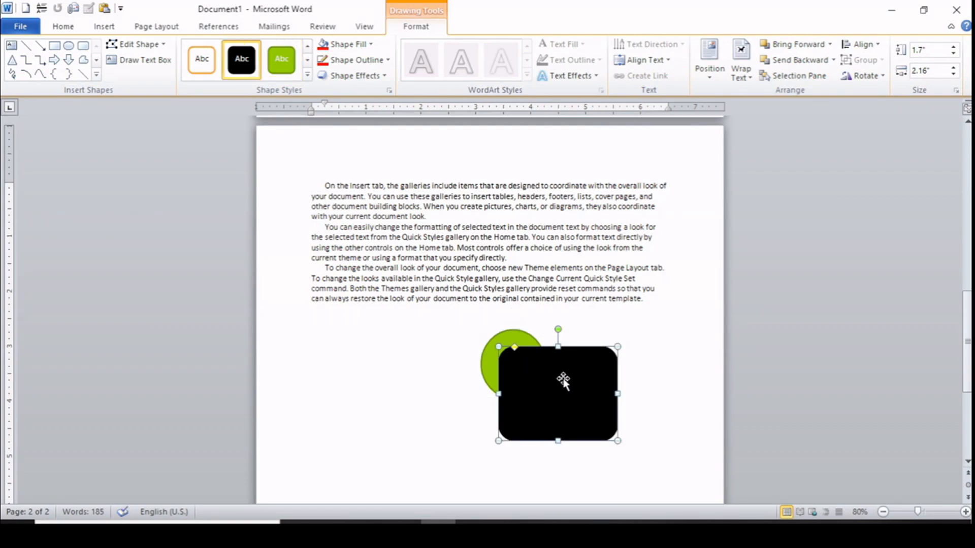
left_click(485, 366)
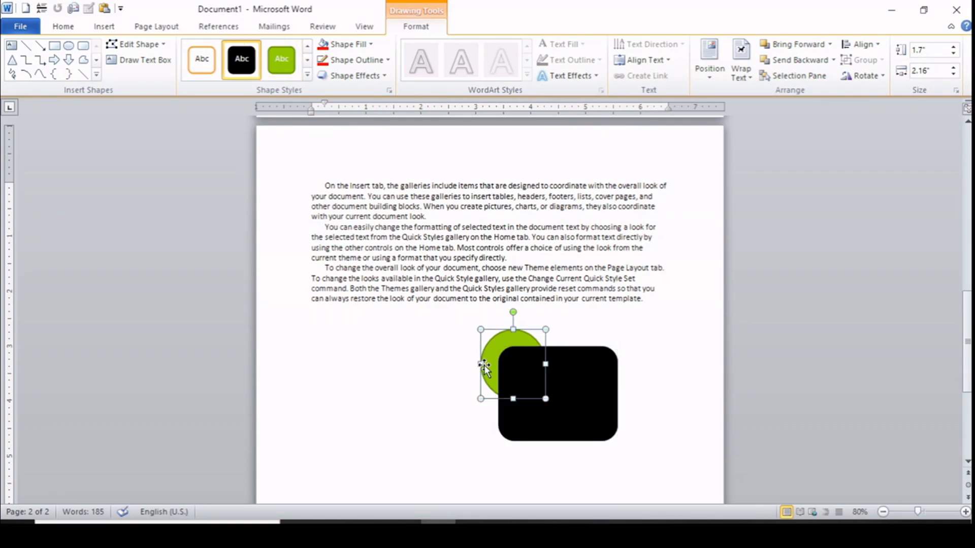
left_click(584, 386)
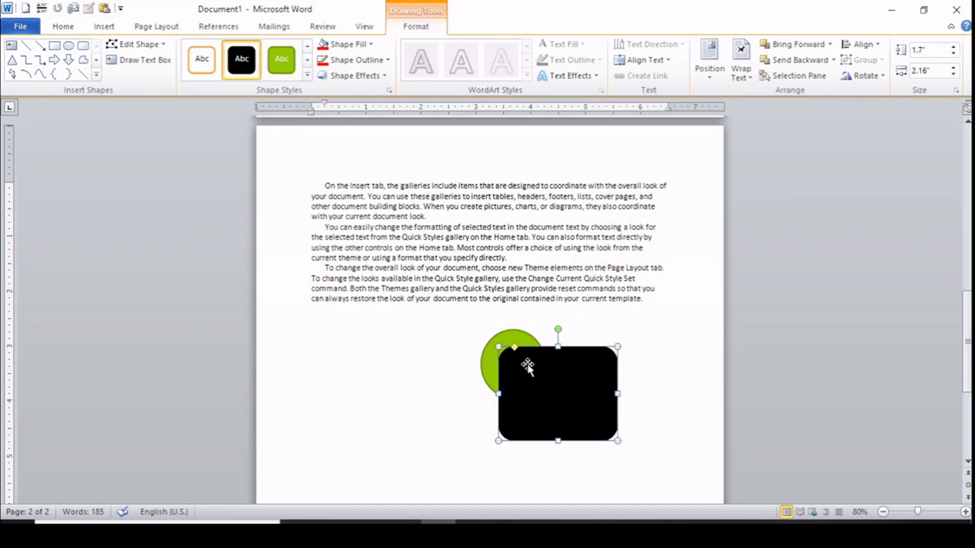
Swap the stacking order of the black rectangle and green oval using Send Backward and Bring Forward, finishing with the oval behind
left_click(801, 60)
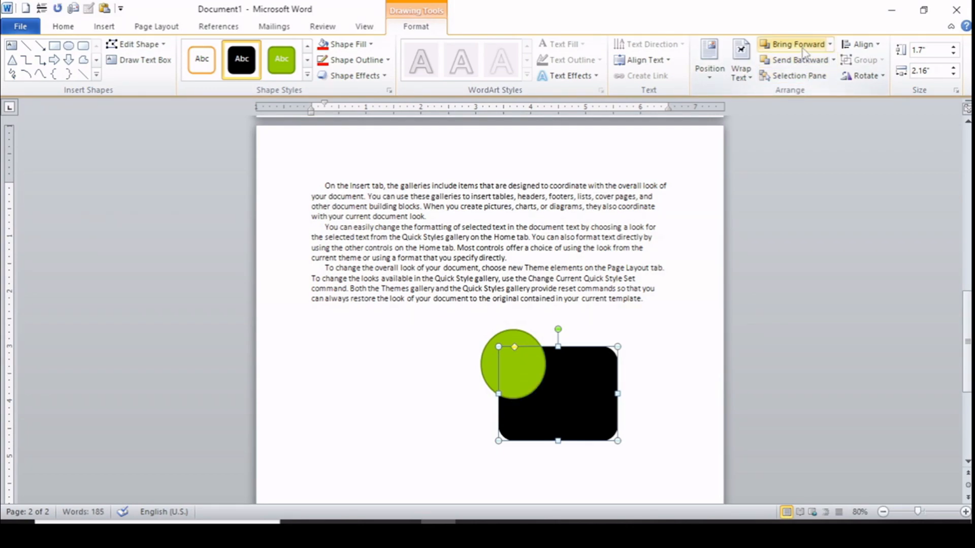
left_click(801, 47)
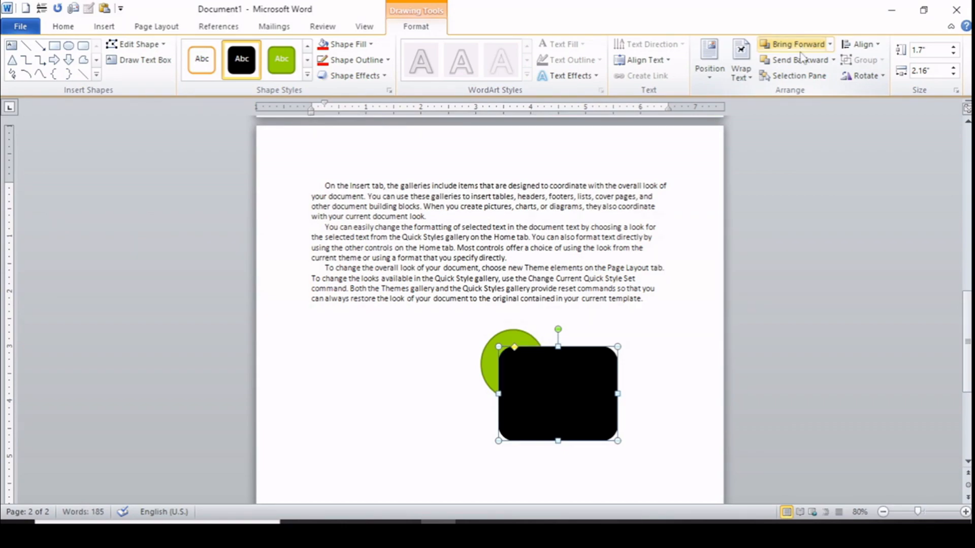
left_click(801, 61)
left_click(495, 359)
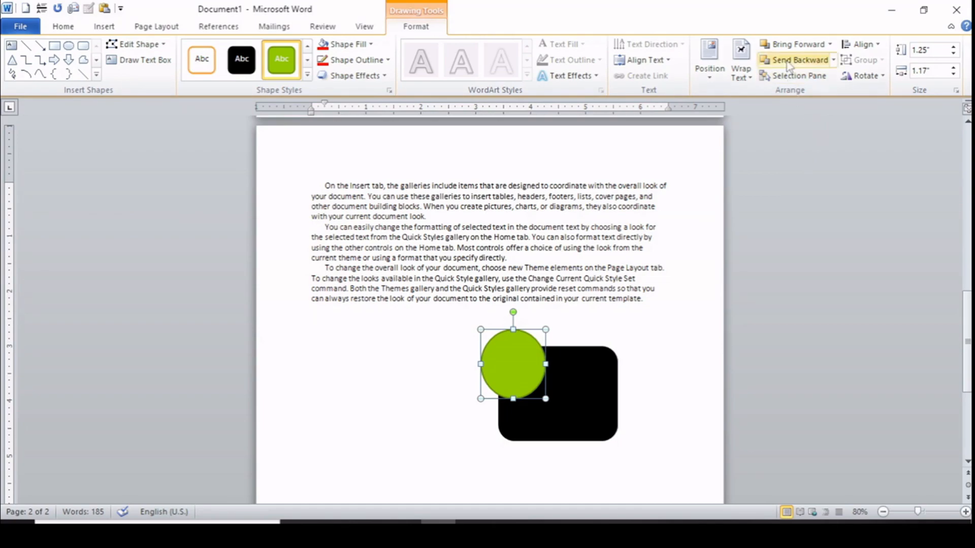
left_click(789, 61)
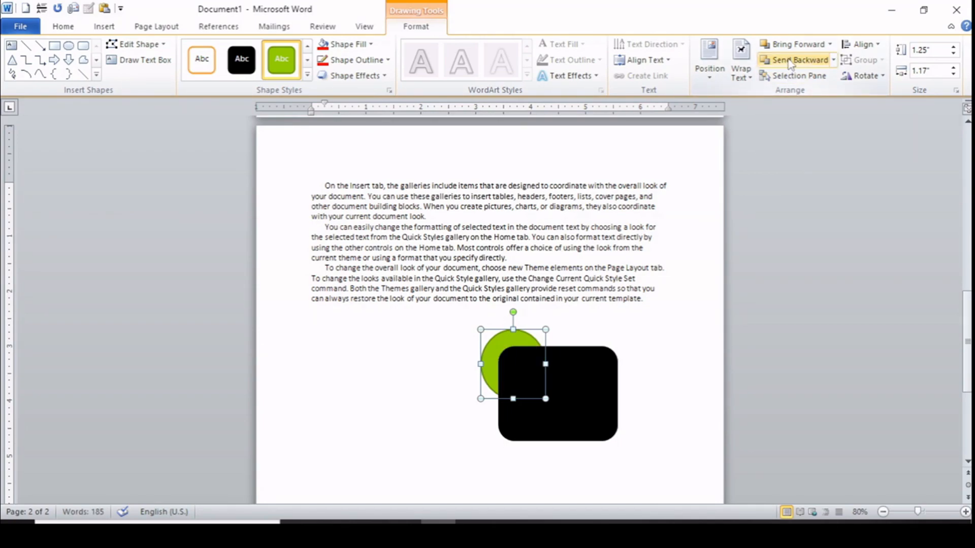
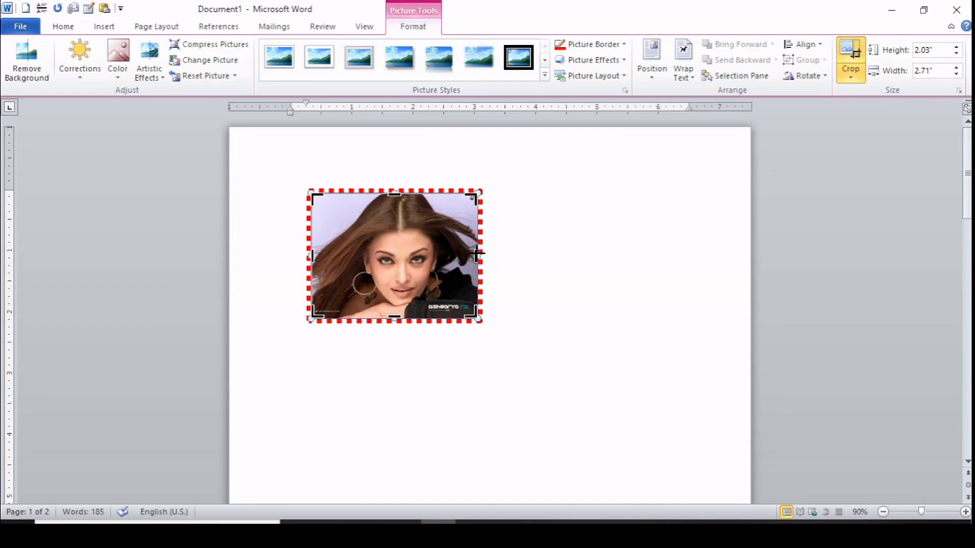
Crop the right side of the picture on page 1 to a width of about 1.58", and reselect the picture
left_click_drag(477, 254, 410, 256)
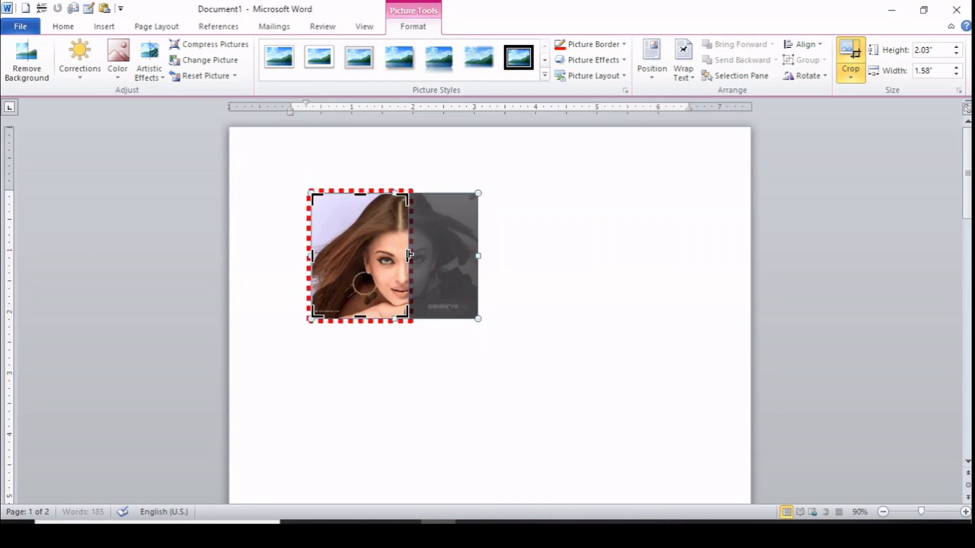
left_click(518, 270)
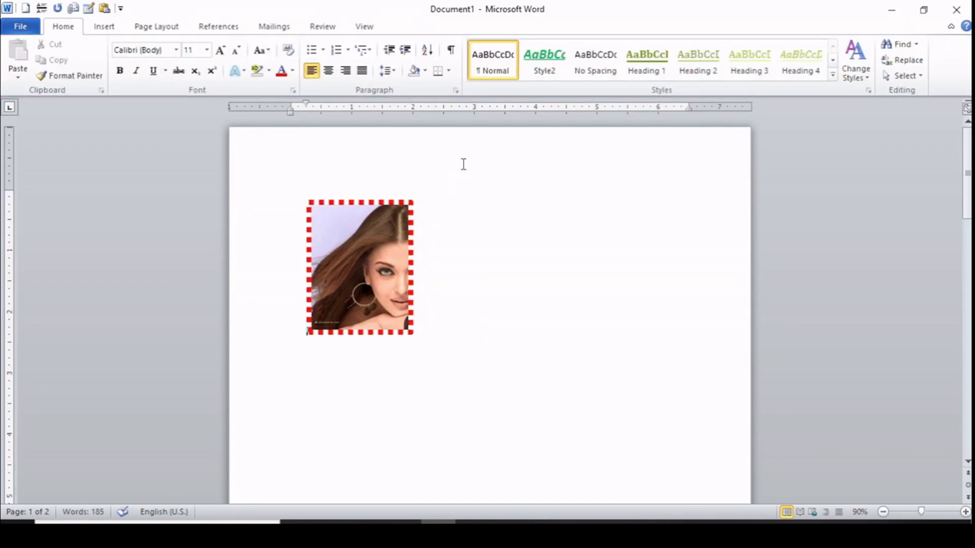
left_click(389, 245)
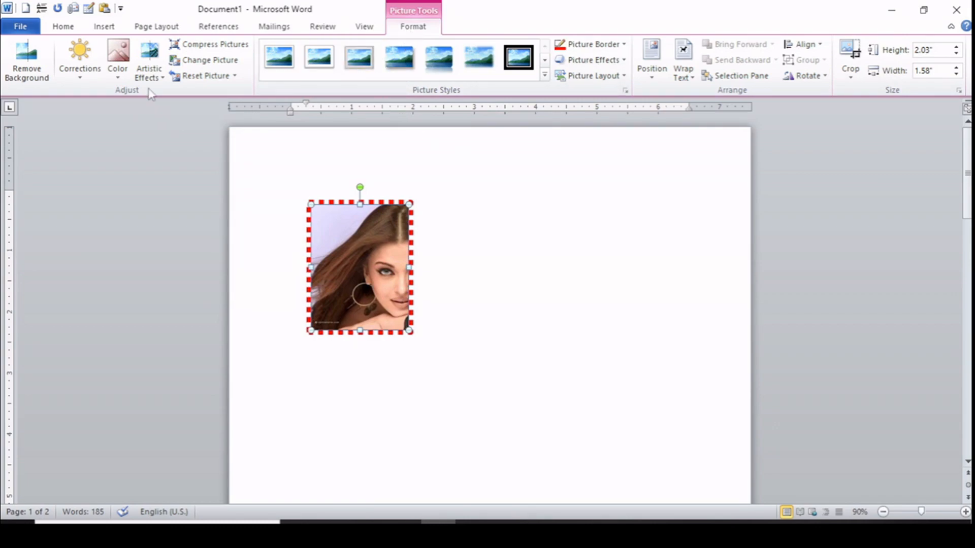
Search the clip art for "car" and insert the green race car beside the cropped picture
left_click(105, 29)
left_click(170, 76)
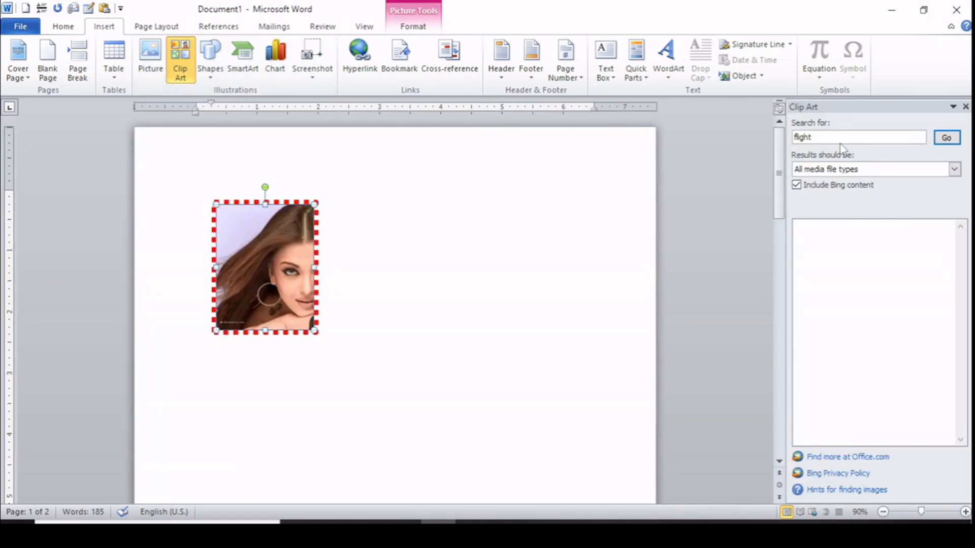
type("car")
left_click(947, 138)
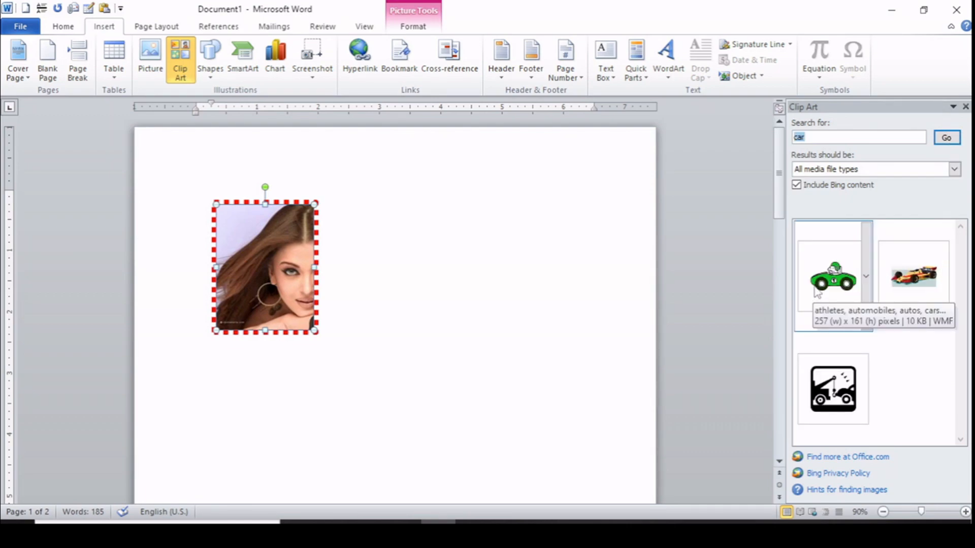
left_click(833, 277)
left_click_drag(415, 307, 467, 306)
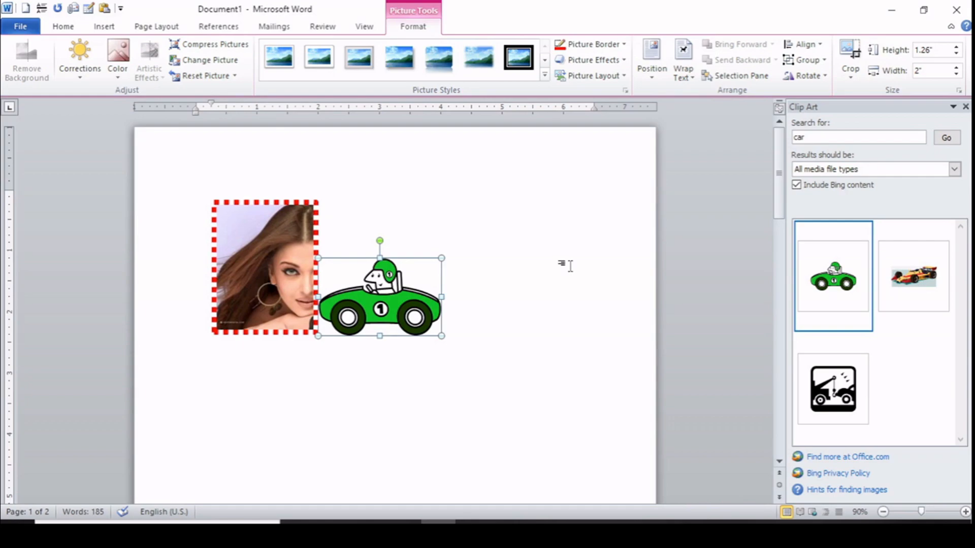
Search the clip art for "home" and "computer", and close the clip art search
left_click_drag(812, 137, 756, 145)
type("home")
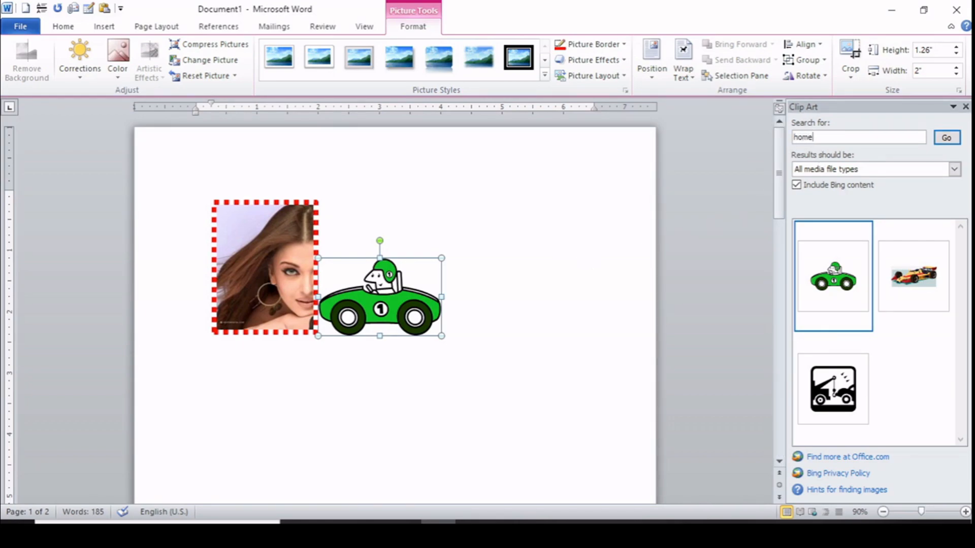
left_click(947, 138)
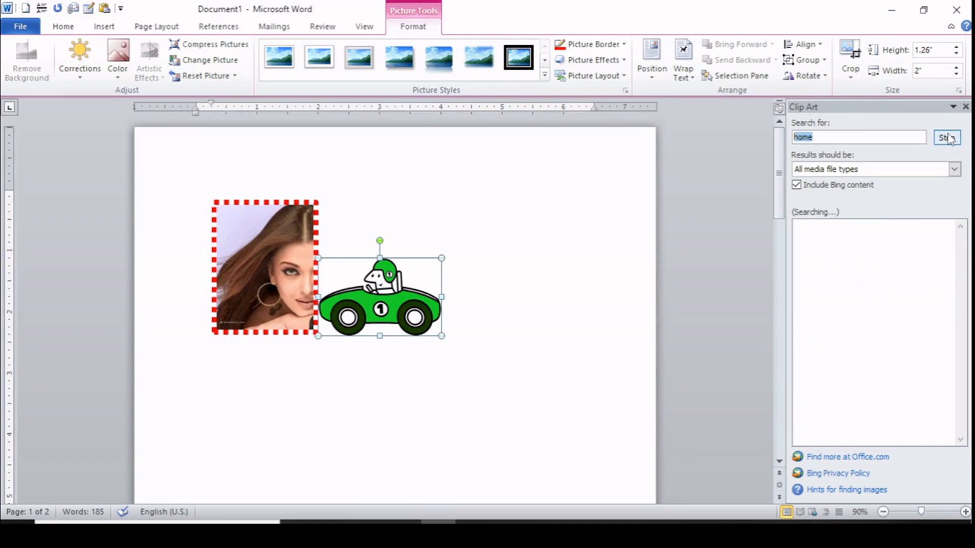
type("computer")
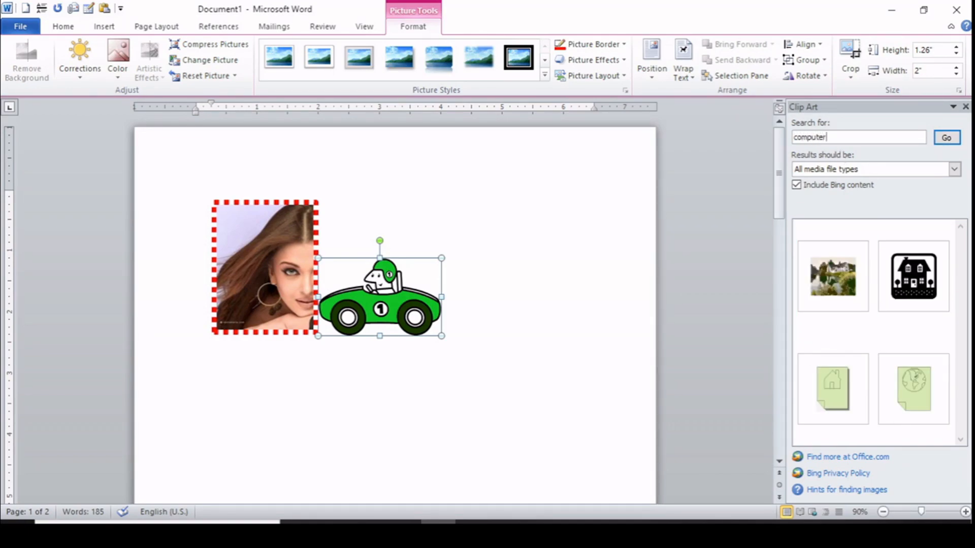
left_click(946, 137)
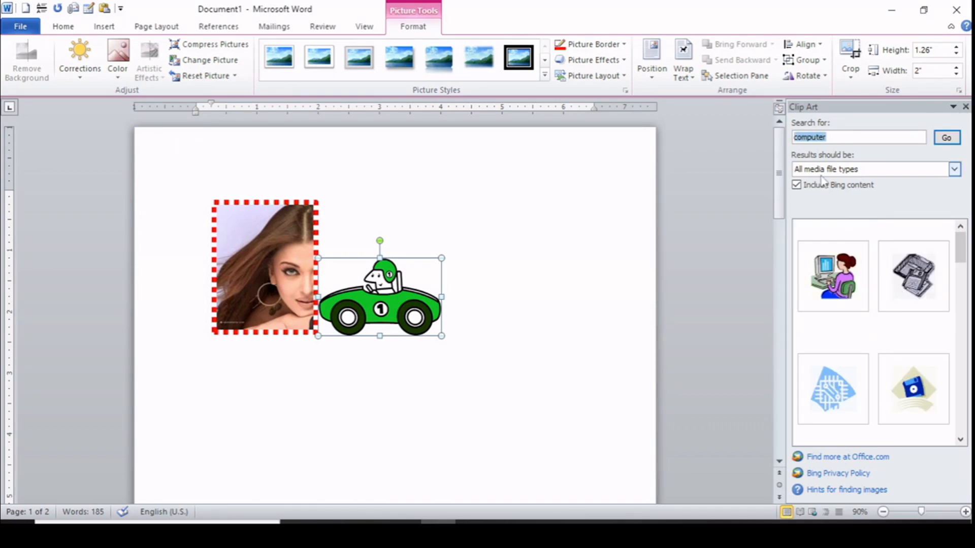
left_click(965, 107)
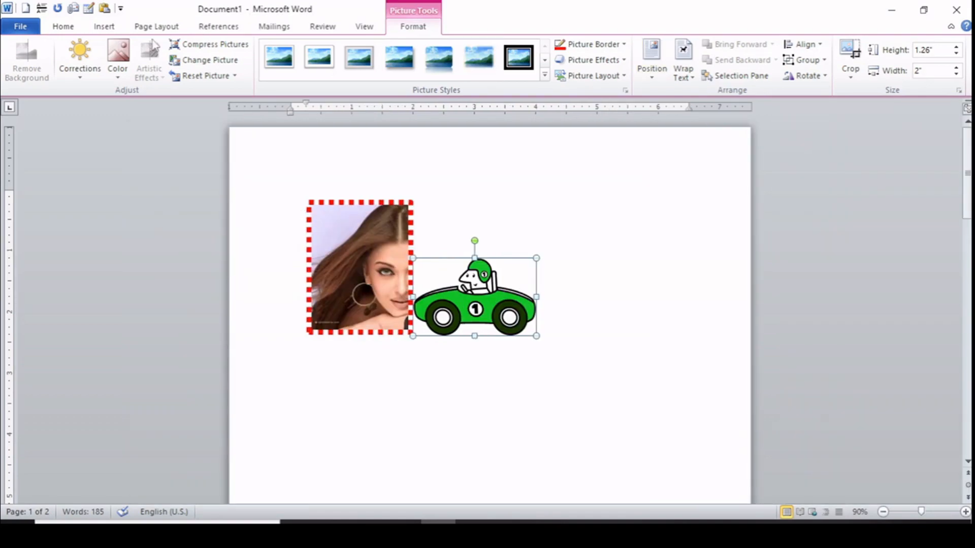
Draw a rectangle about 1.15" high and 3.02" wide above the car, in the page's upper-right area
left_click(110, 27)
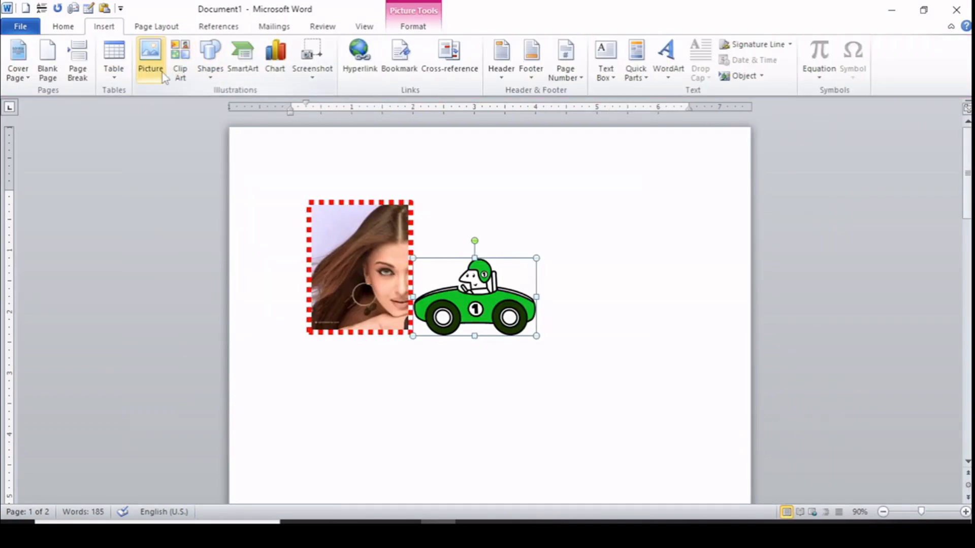
left_click(210, 76)
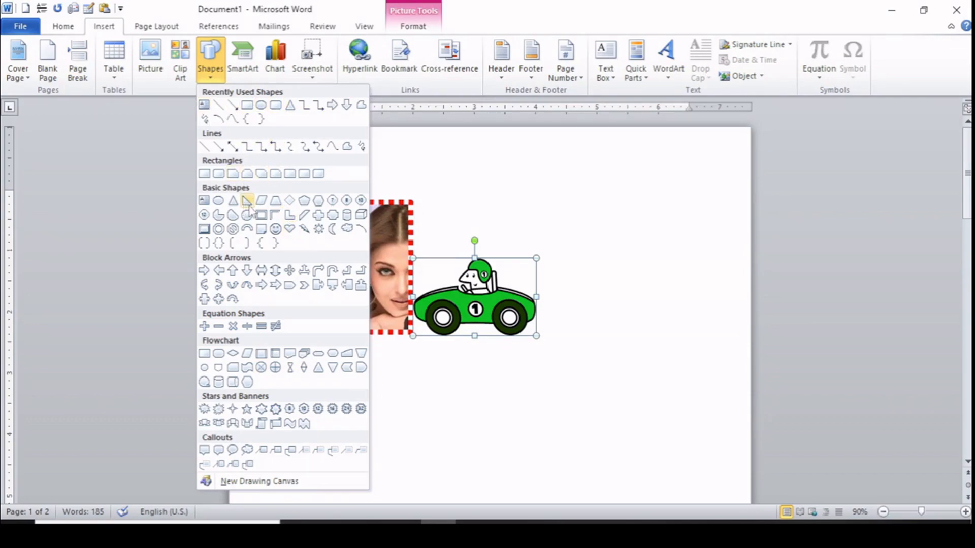
left_click(247, 108)
mouse_move(489, 162)
left_mouse_down()
mouse_move(531, 187)
mouse_move(676, 234)
left_mouse_up()
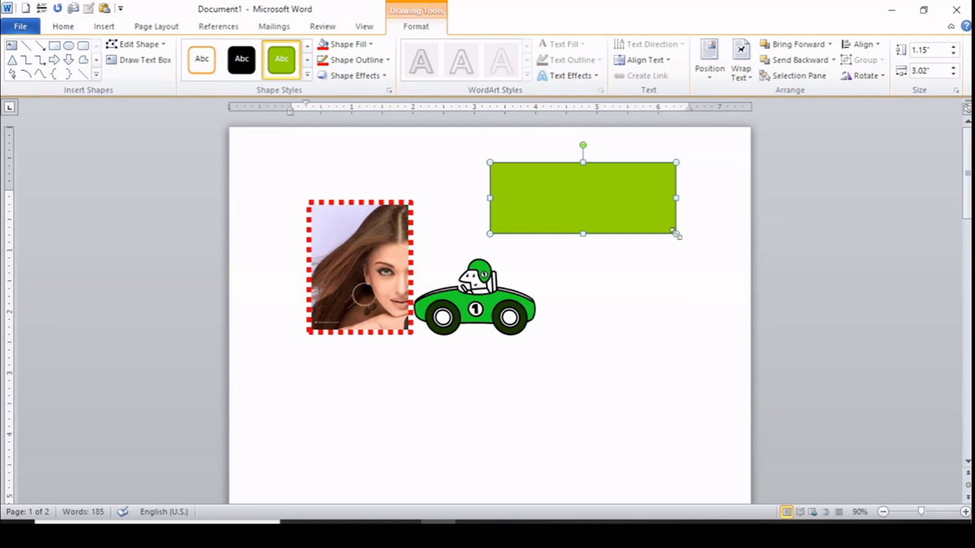
Draw a large oval below the green rectangle, to the right of the car
left_click(106, 27)
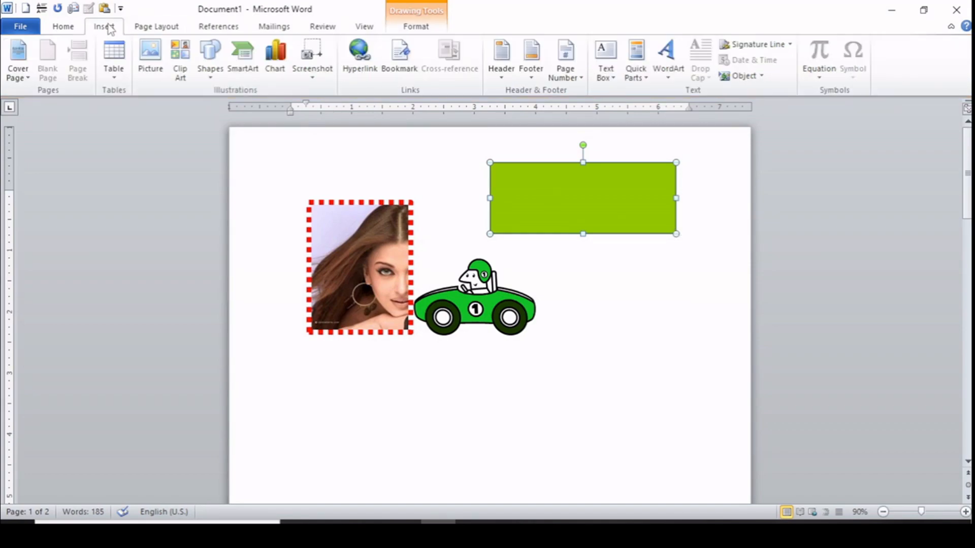
left_click(210, 76)
left_click(261, 105)
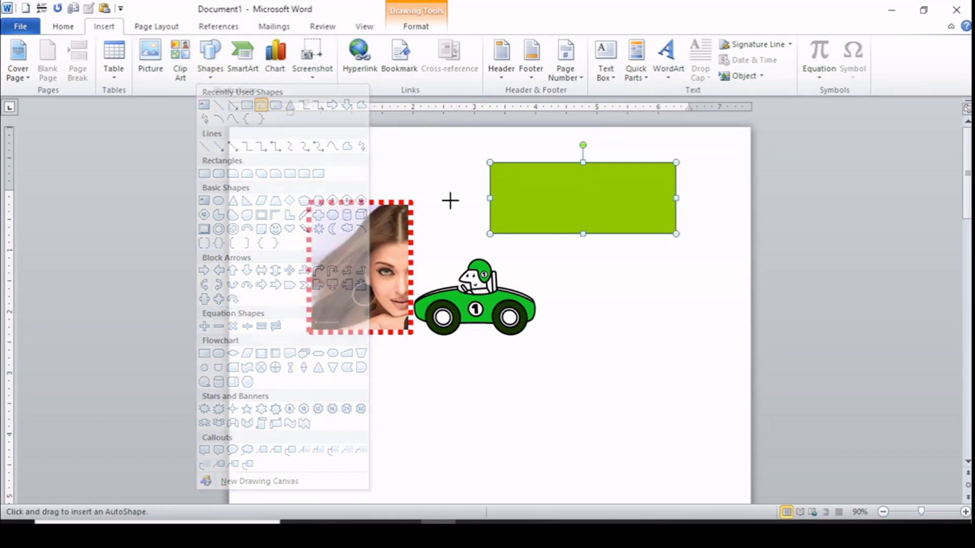
left_click_drag(582, 258, 695, 378)
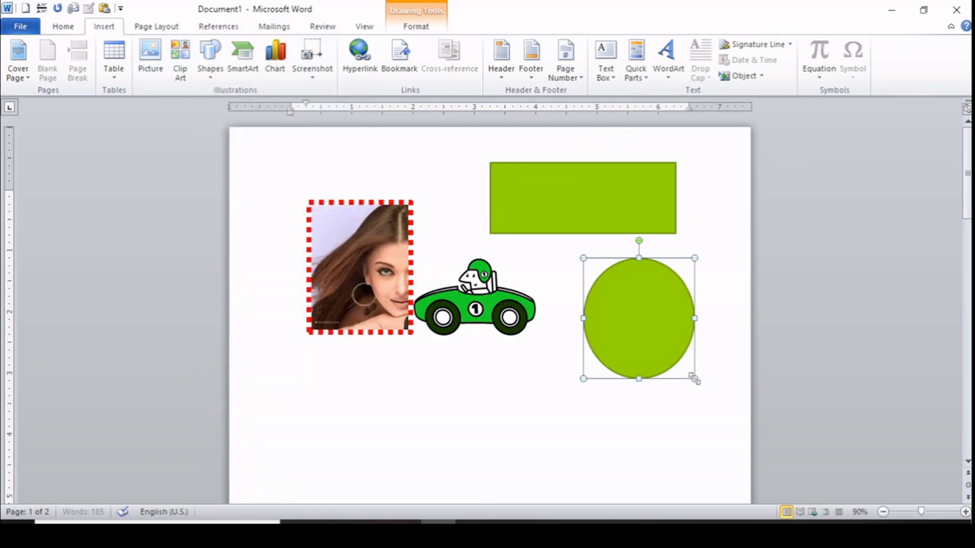
Delete the green car clip art and the cropped picture from the page
left_click(475, 309)
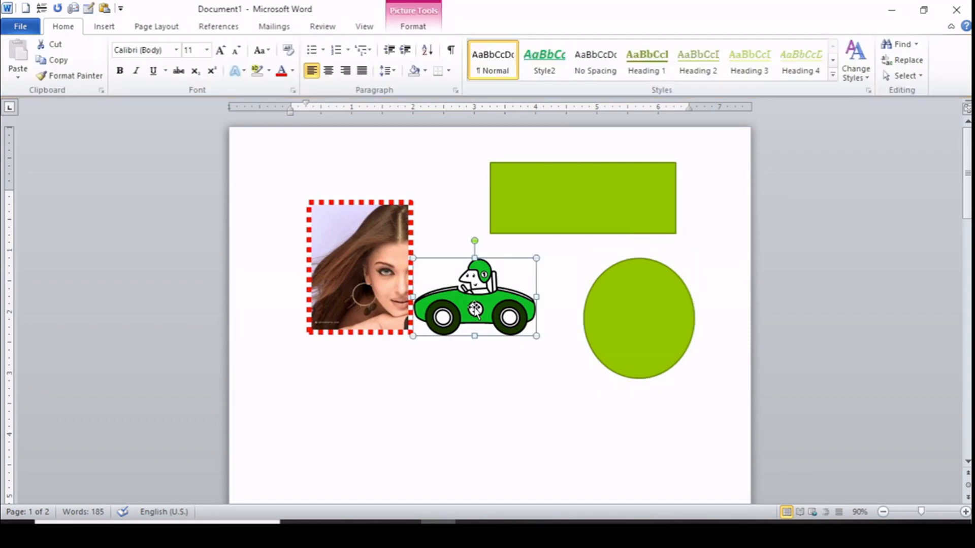
key("Delete")
left_click(389, 242)
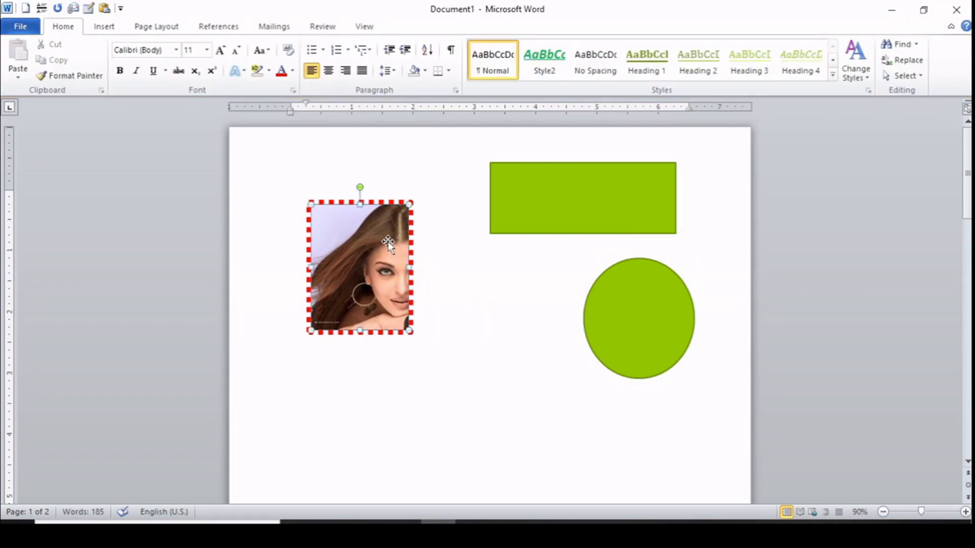
key("Delete")
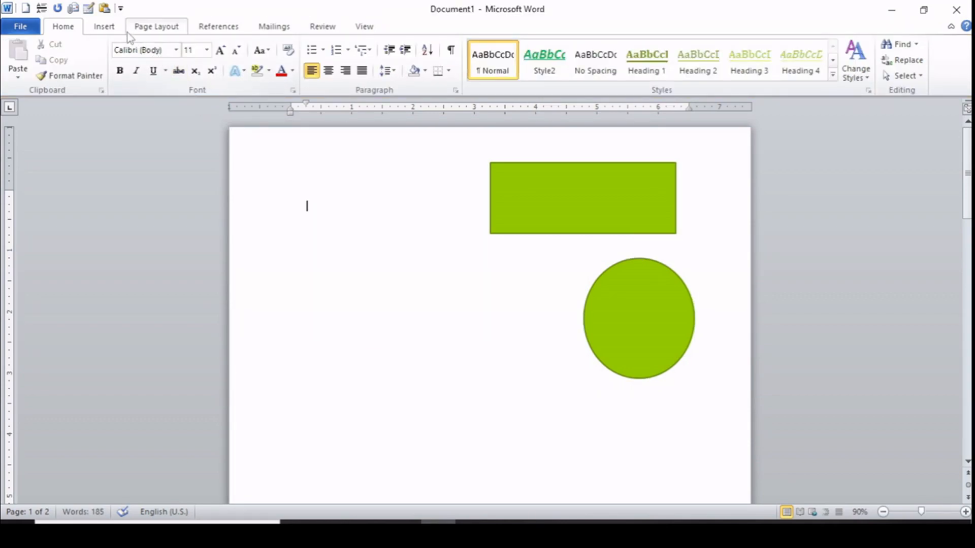
Draw an isosceles triangle about 2.3" high and 2.4" wide to the left of the rectangle
left_click(104, 28)
left_click(209, 64)
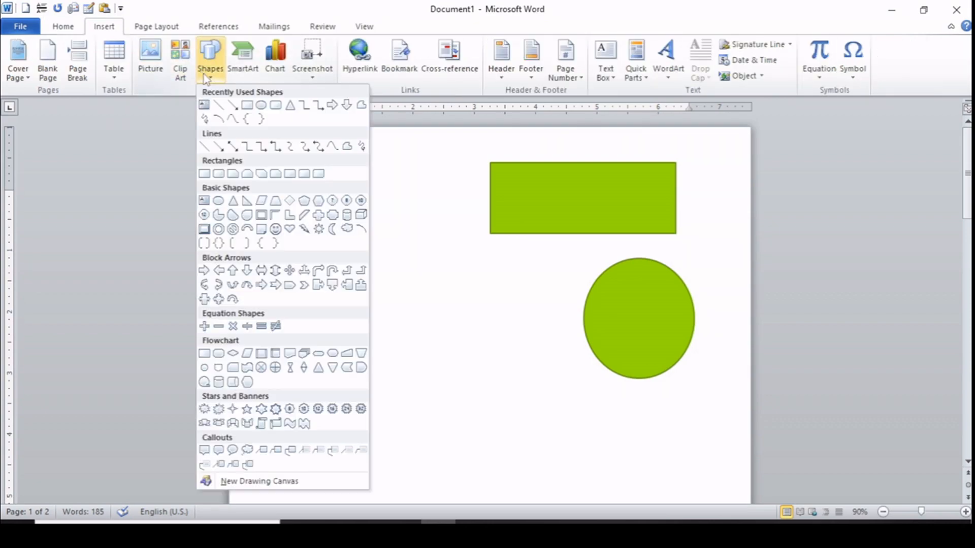
left_click(290, 107)
left_click_drag(265, 166, 414, 309)
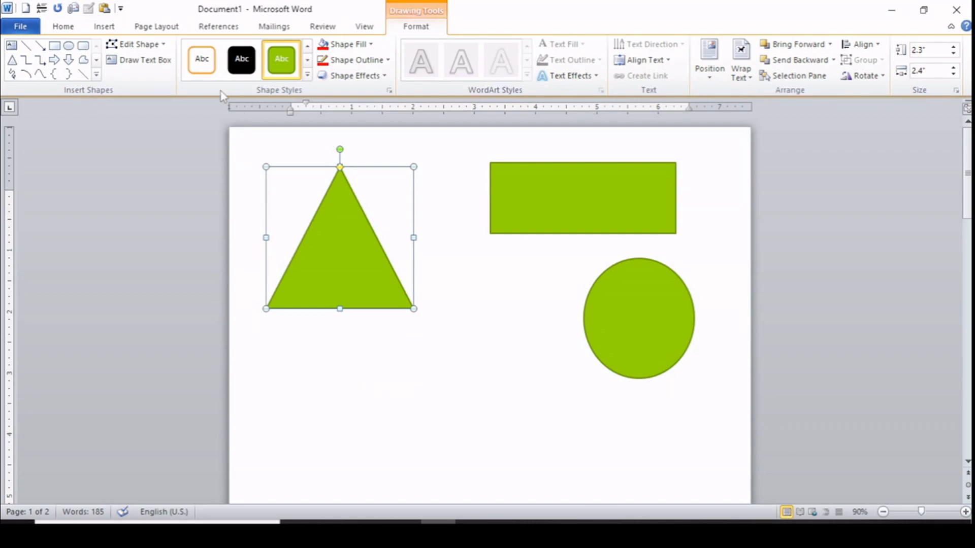
Draw a right block arrow about 1.54" high and 2.67" wide below the triangle
left_click(104, 26)
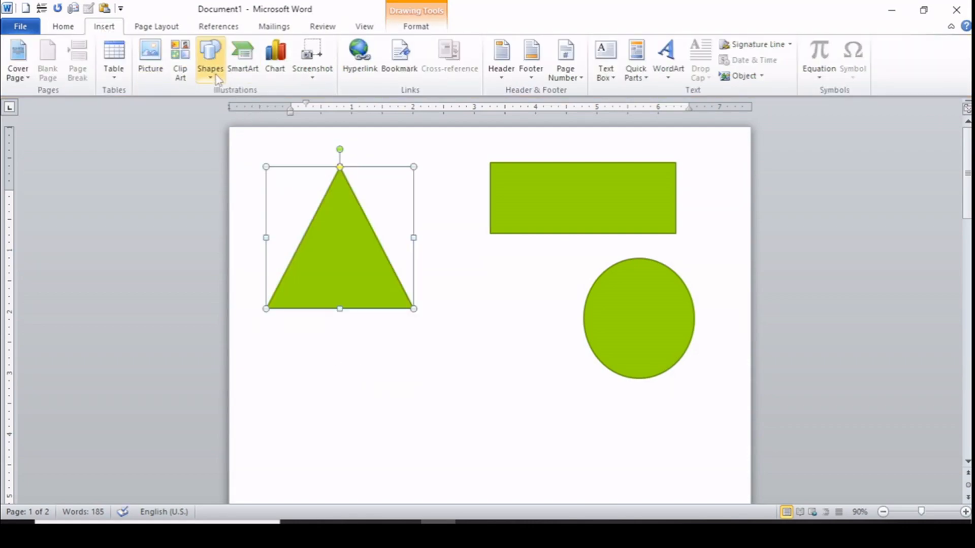
left_click(213, 76)
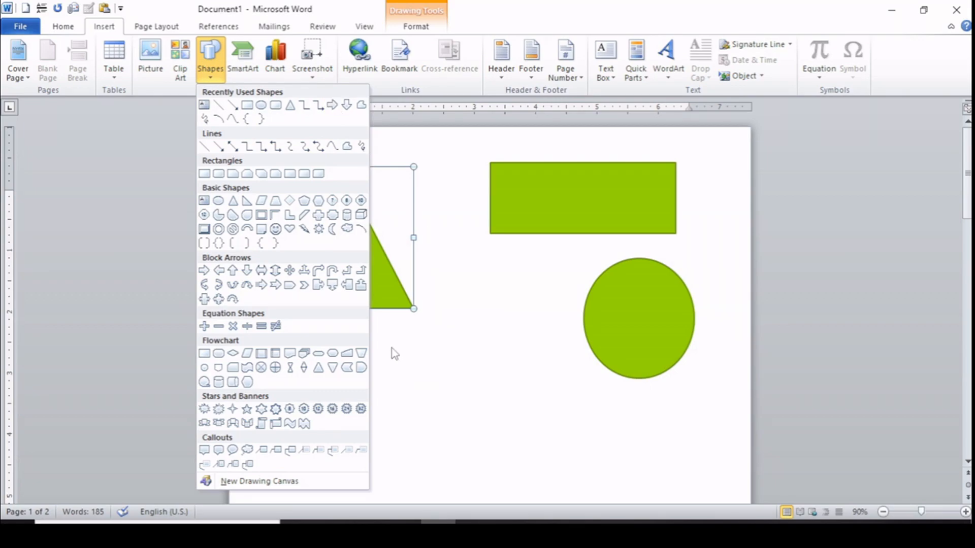
left_click(333, 105)
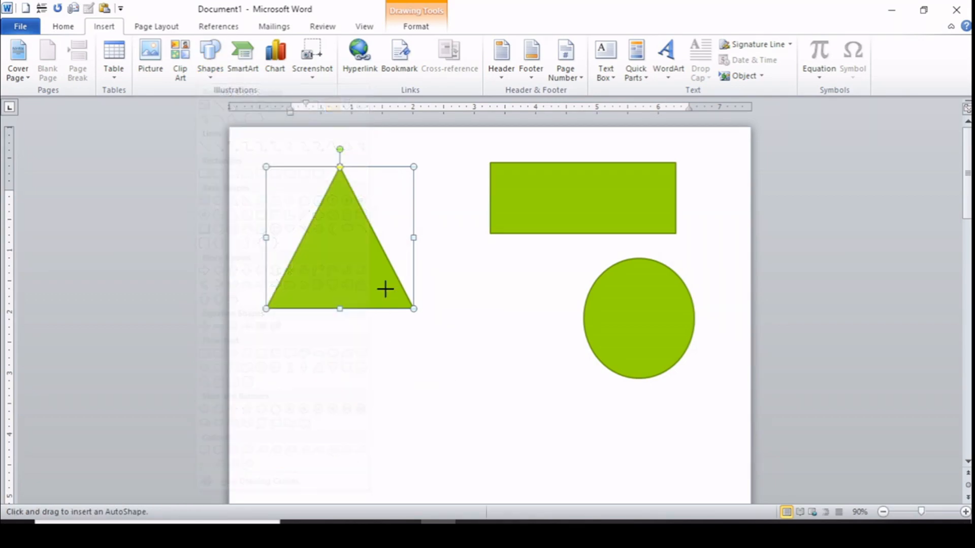
left_click_drag(346, 333, 509, 428)
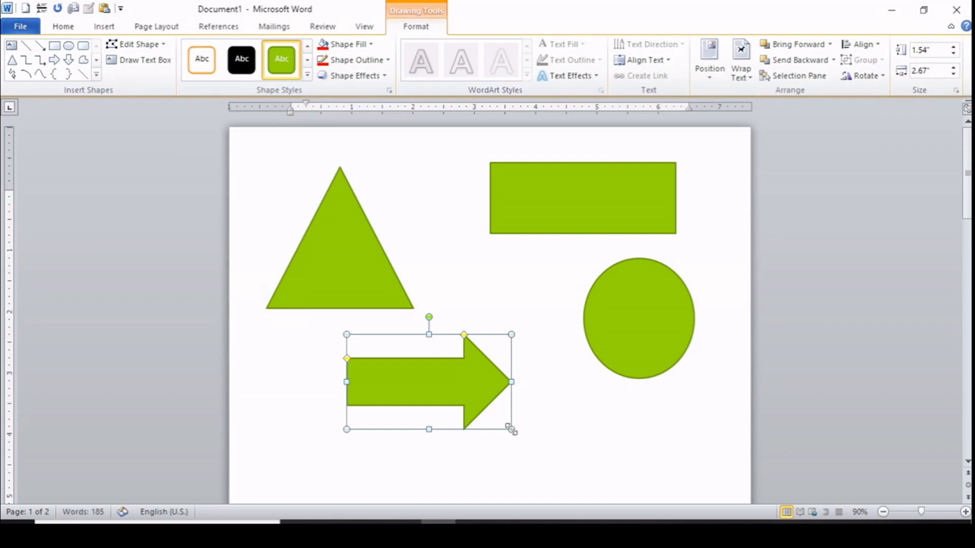
Shrink the rectangle to about 1.02" high and 2.84" wide, and rotate it slightly clockwise
left_click(545, 221)
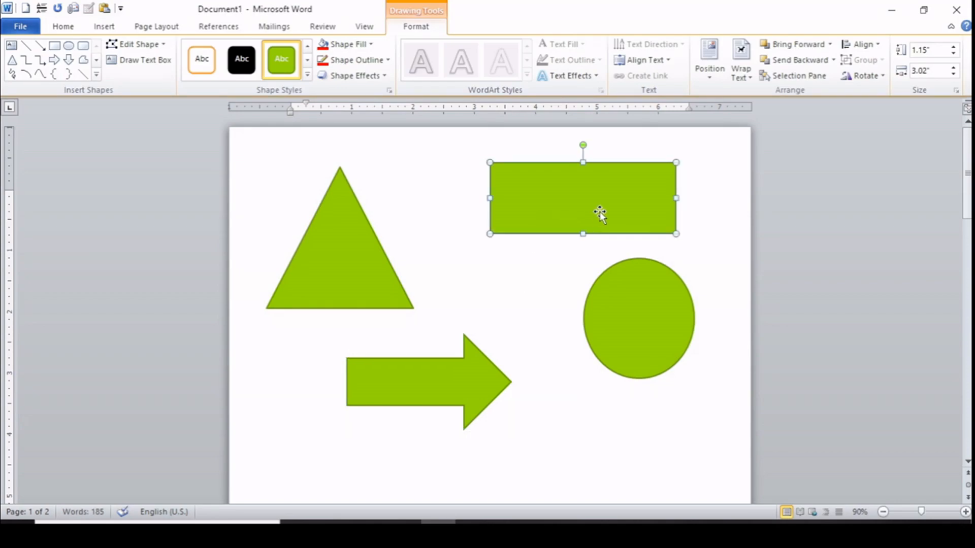
left_click_drag(676, 163, 664, 170)
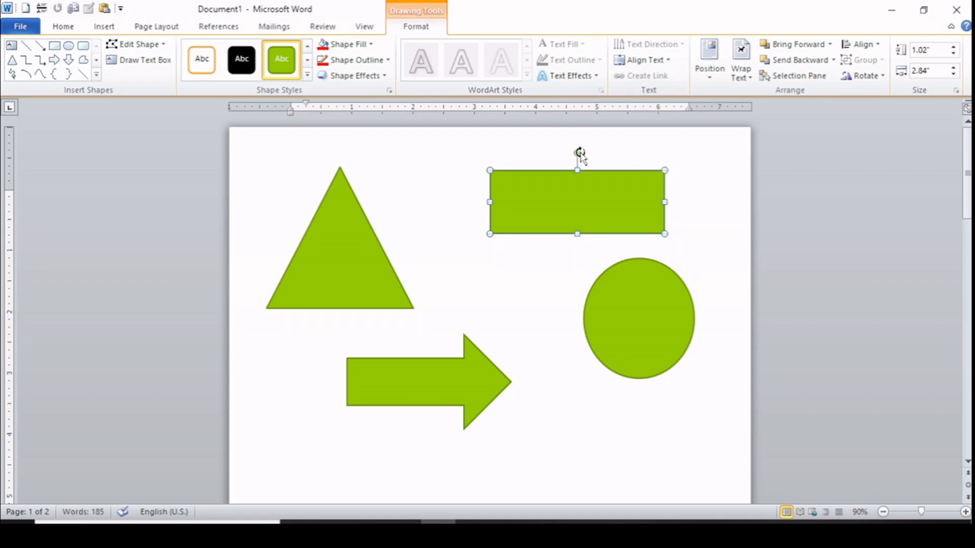
left_click_drag(577, 152, 581, 149)
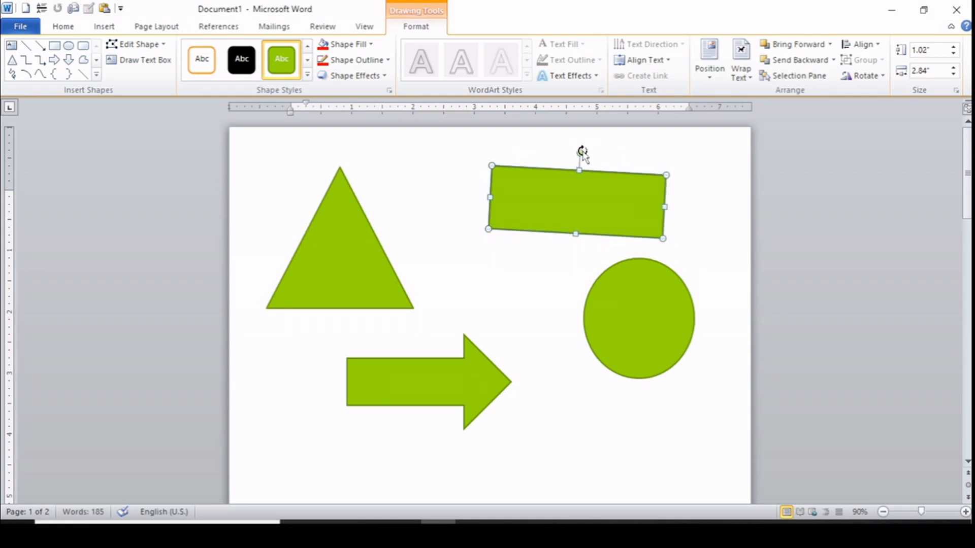
Shift the triangle's apex sideways until it sits almost above the base's right corner
left_click(335, 260)
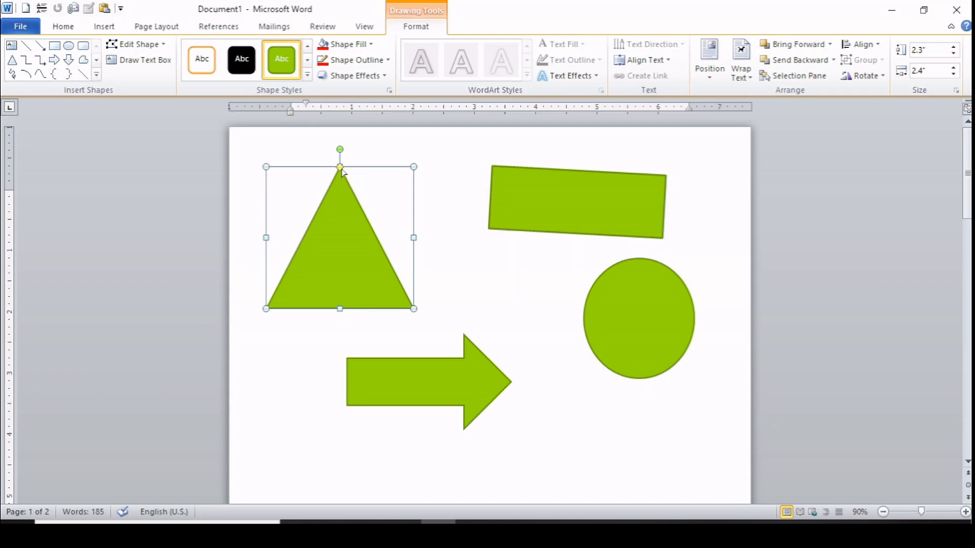
left_click(415, 373)
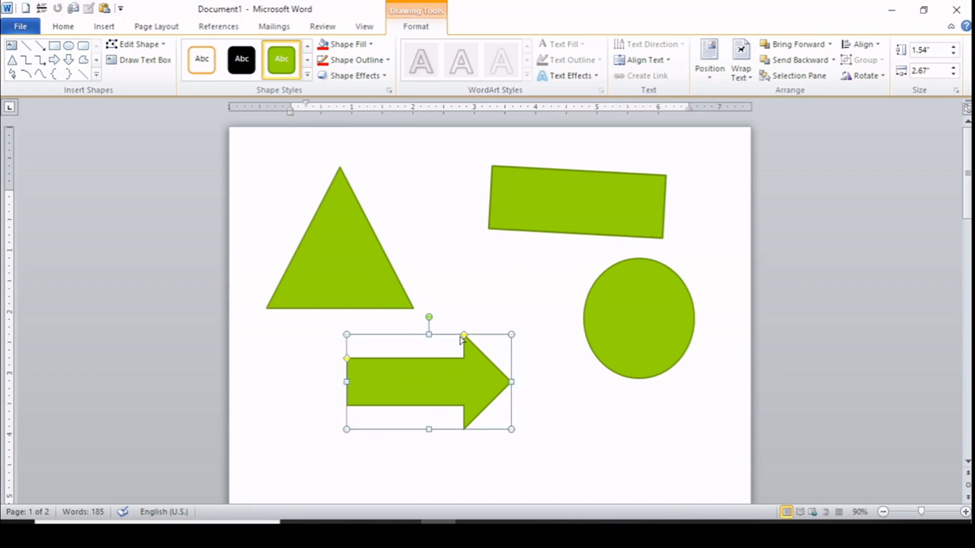
left_click(349, 263)
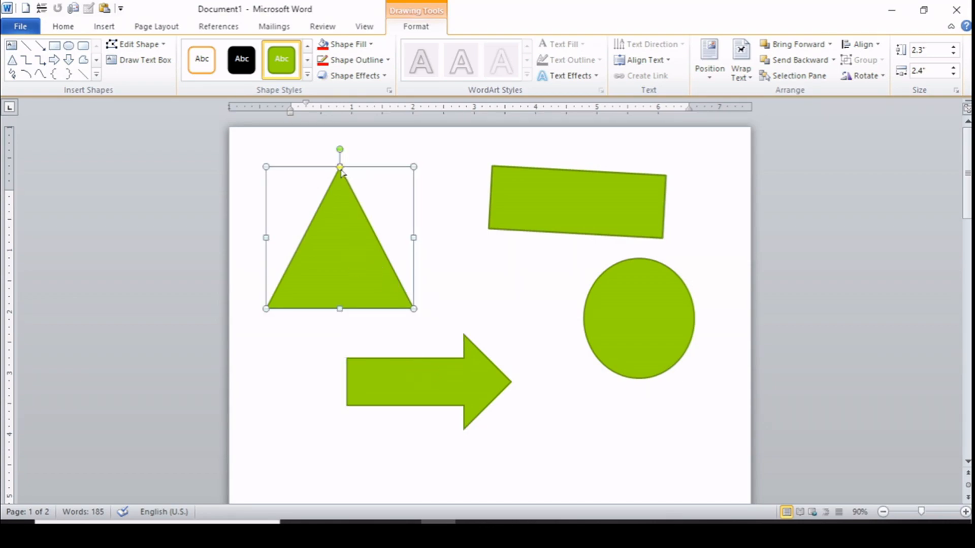
left_click_drag(339, 168, 405, 168)
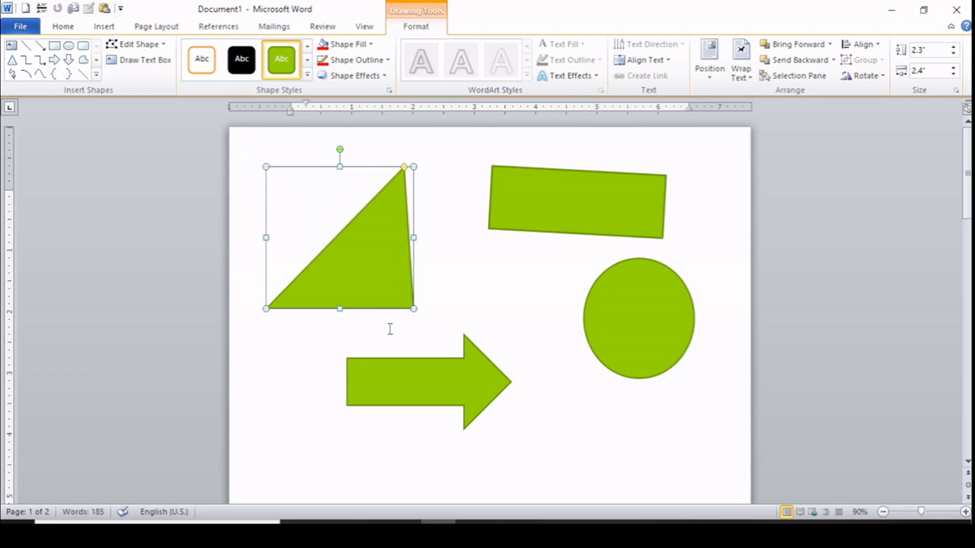
Reshape the block arrow with a thinner shaft and a slightly longer arrowhead
left_click(388, 382)
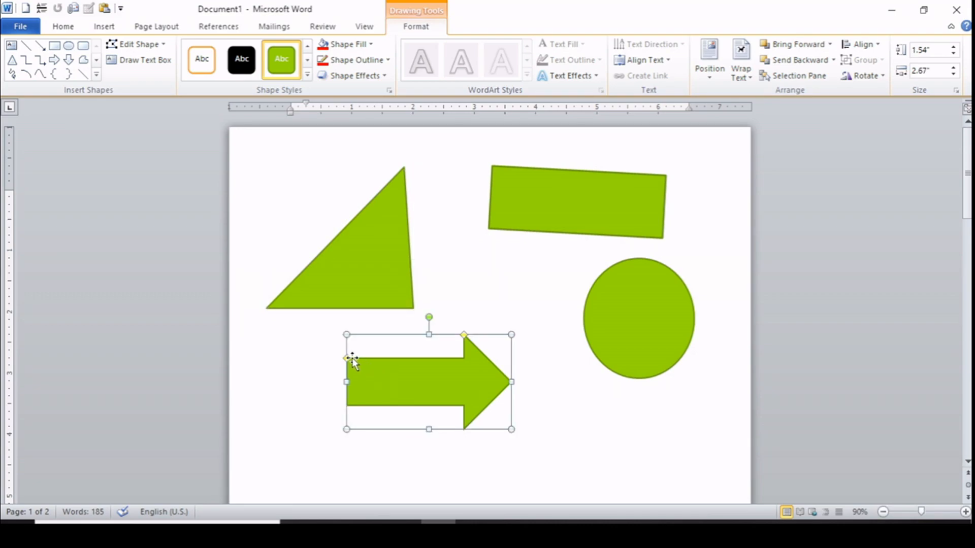
left_click_drag(348, 359, 360, 374)
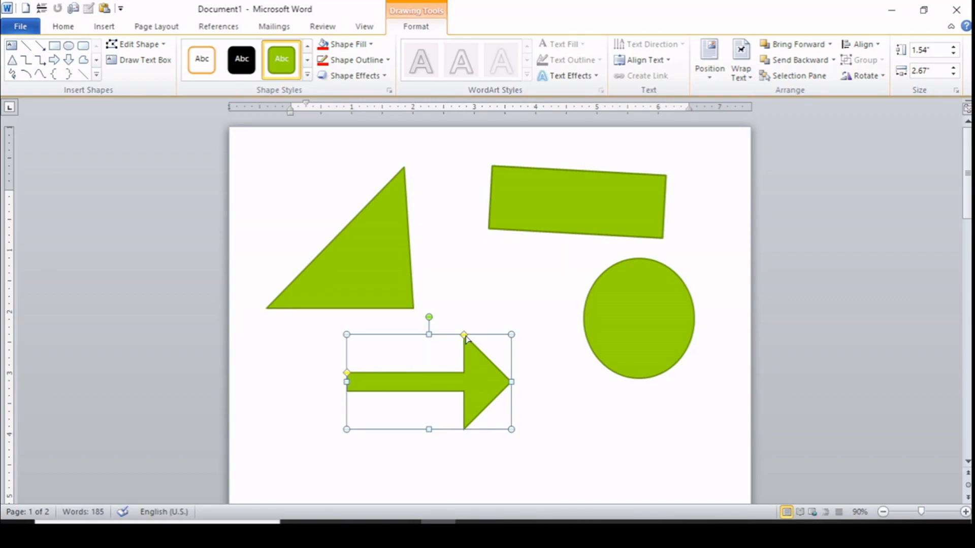
mouse_move(464, 336)
left_mouse_down()
mouse_move(394, 338)
mouse_move(447, 341)
left_mouse_up()
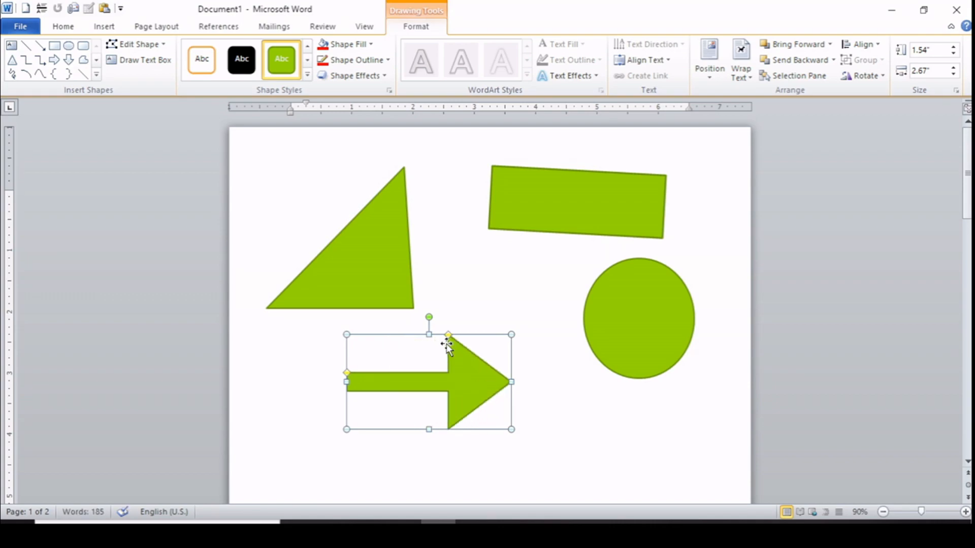
Change the skewed triangle into a teardrop shape
left_click(383, 288)
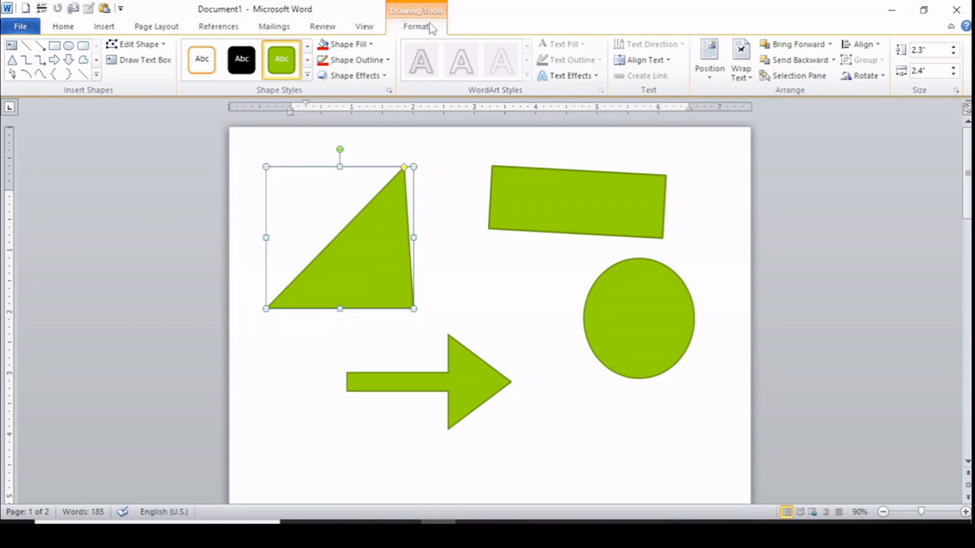
left_click(436, 163)
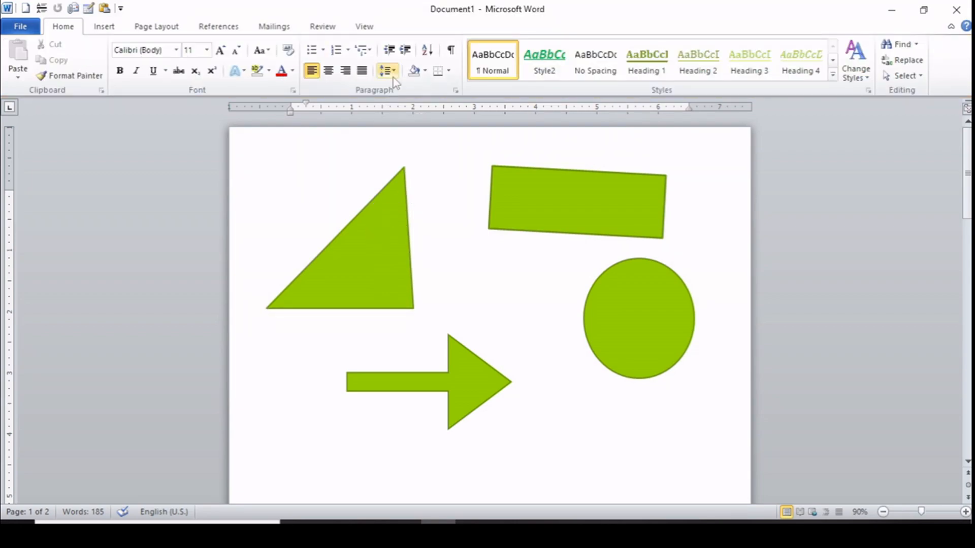
left_click(383, 213)
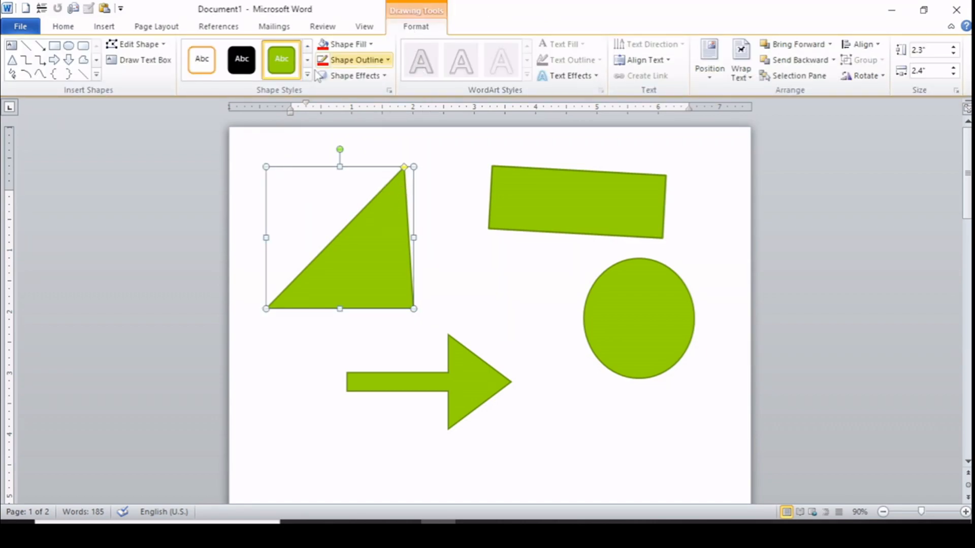
left_click(163, 46)
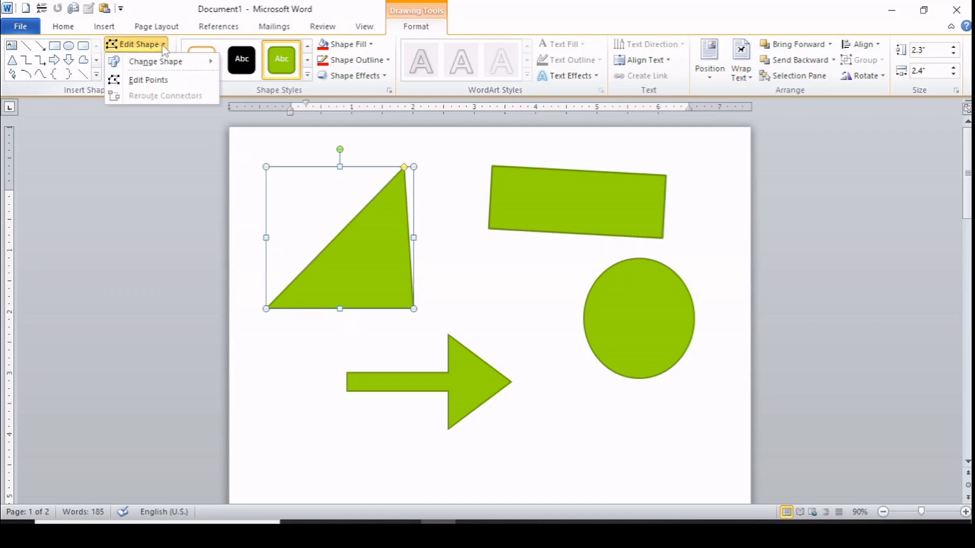
mouse_move(168, 61)
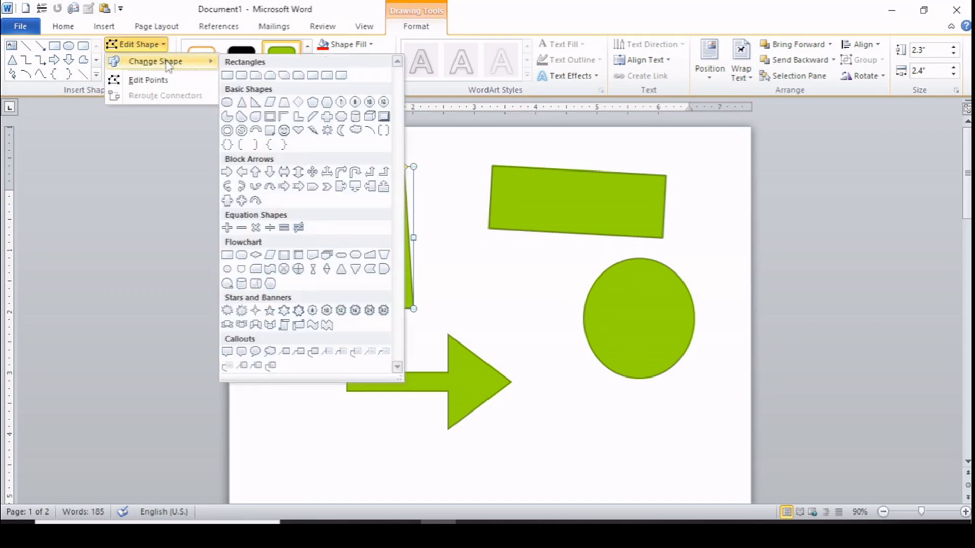
left_click(256, 117)
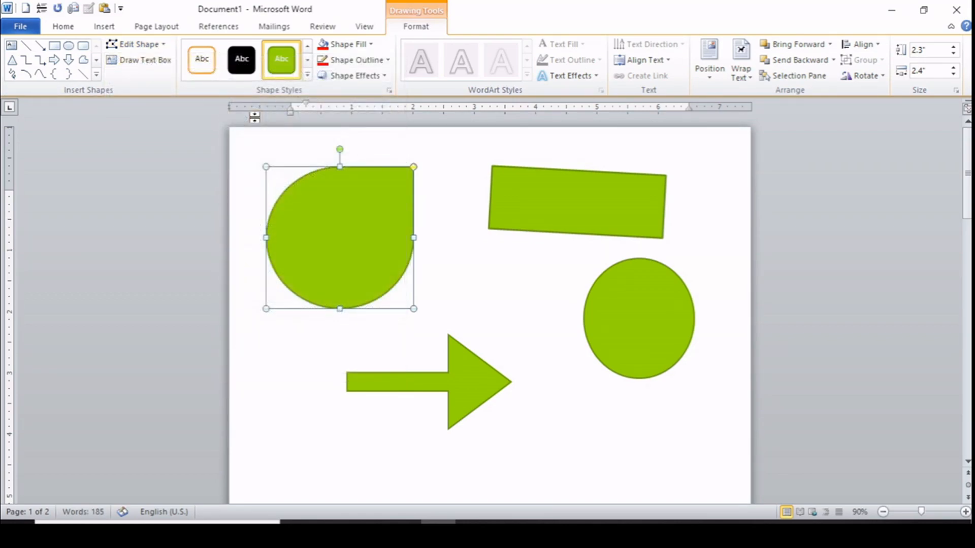
Draw a small text box about 0.21" high and 0.6" wide at the teardrop's pointed corner
left_click(160, 60)
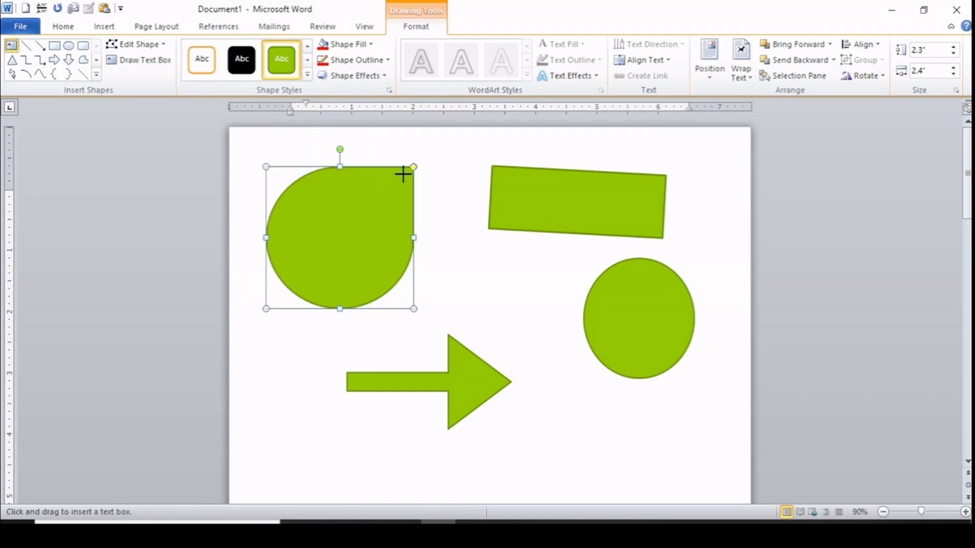
left_click_drag(415, 169, 450, 153)
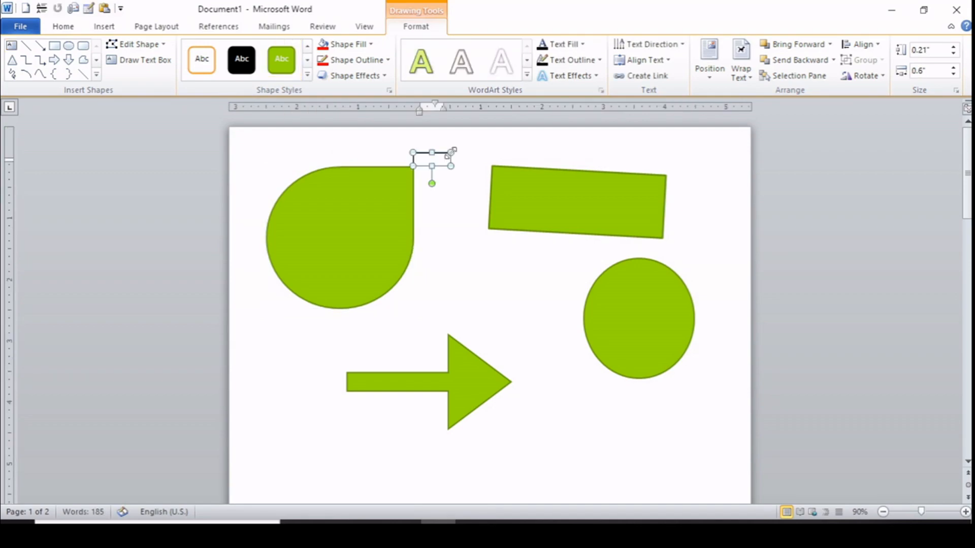
Stretch the teardrop's tip outward to a longer point and apply the orange gradient shape style to it
left_click(379, 230)
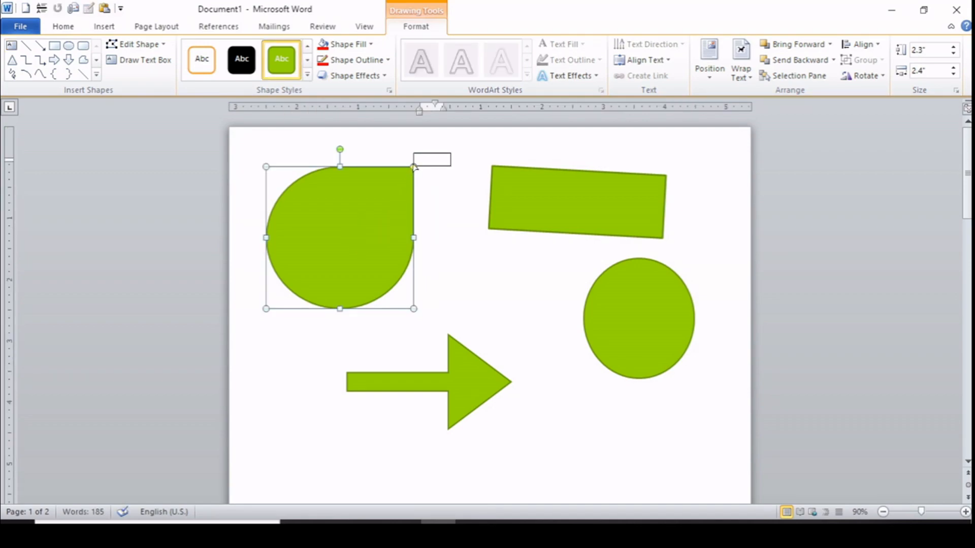
left_click_drag(414, 167, 455, 153)
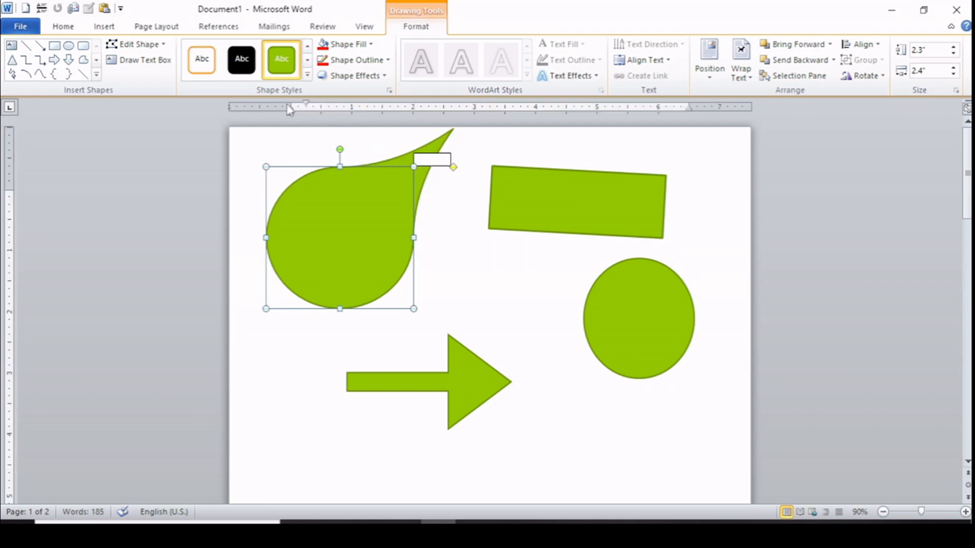
left_click(307, 75)
left_click(322, 218)
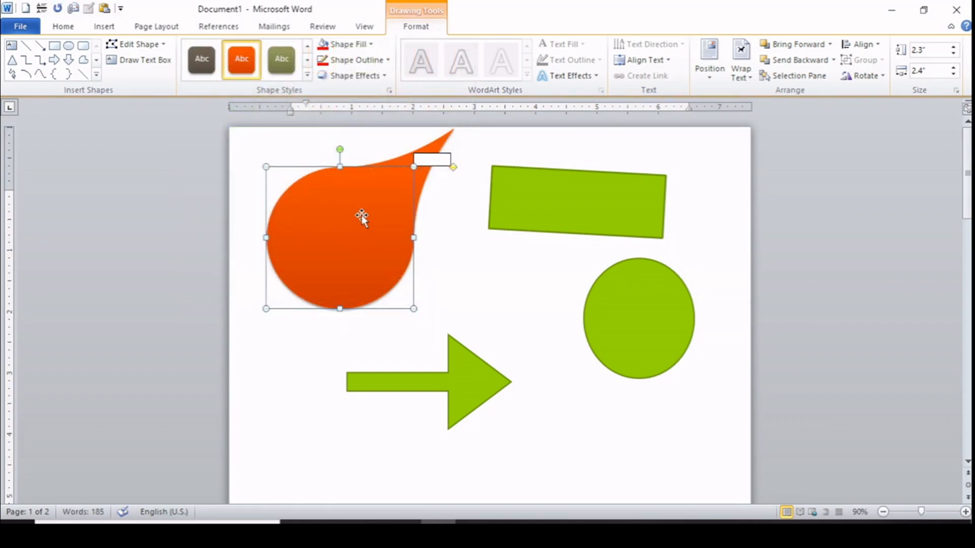
Delete the small text box overlapping the teardrop's tip
left_click(419, 163)
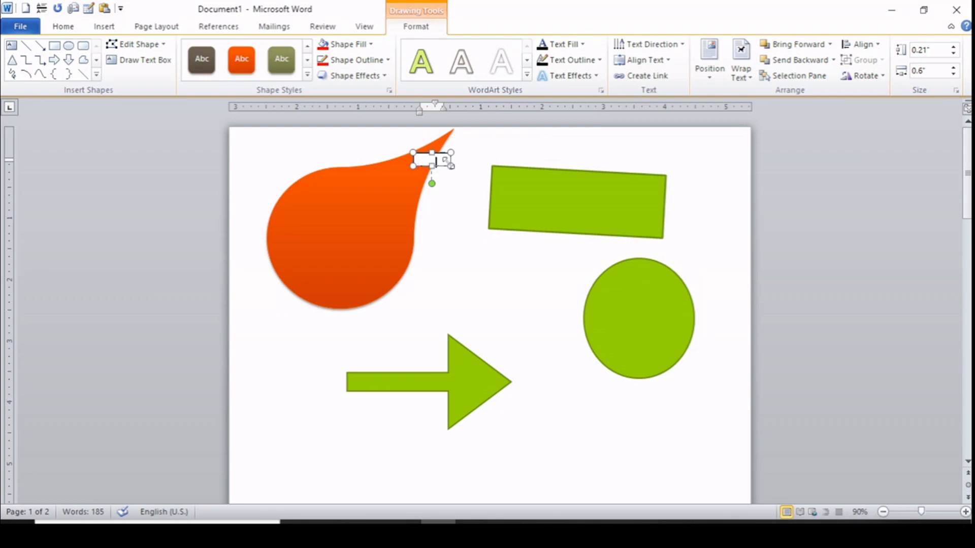
left_click(452, 160)
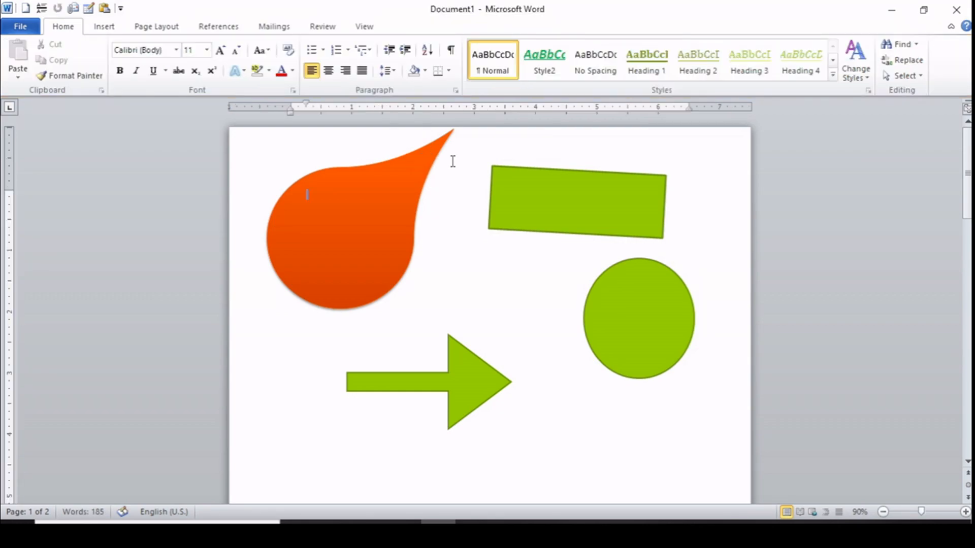
Add text inside the orange teardrop, entering a first name in lowercase
left_click(337, 206)
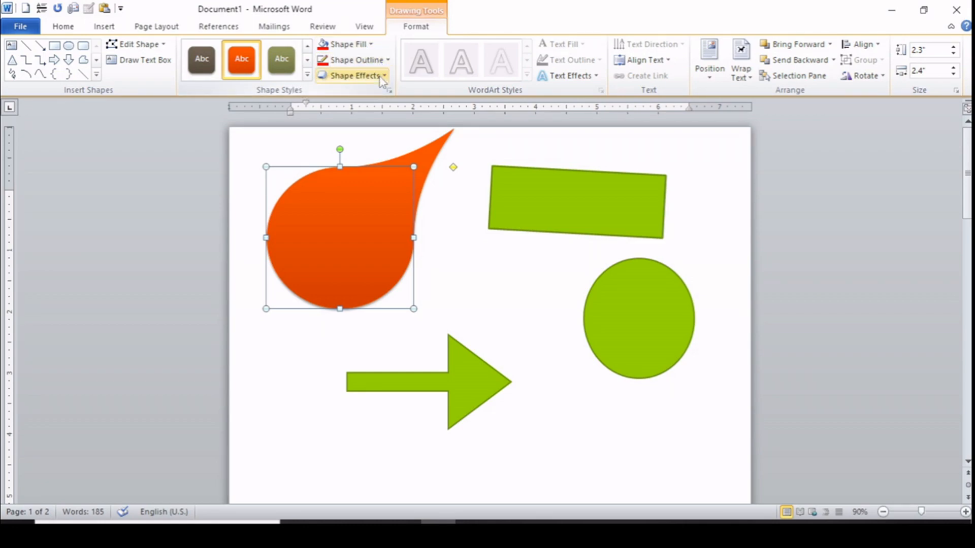
right_click(325, 245)
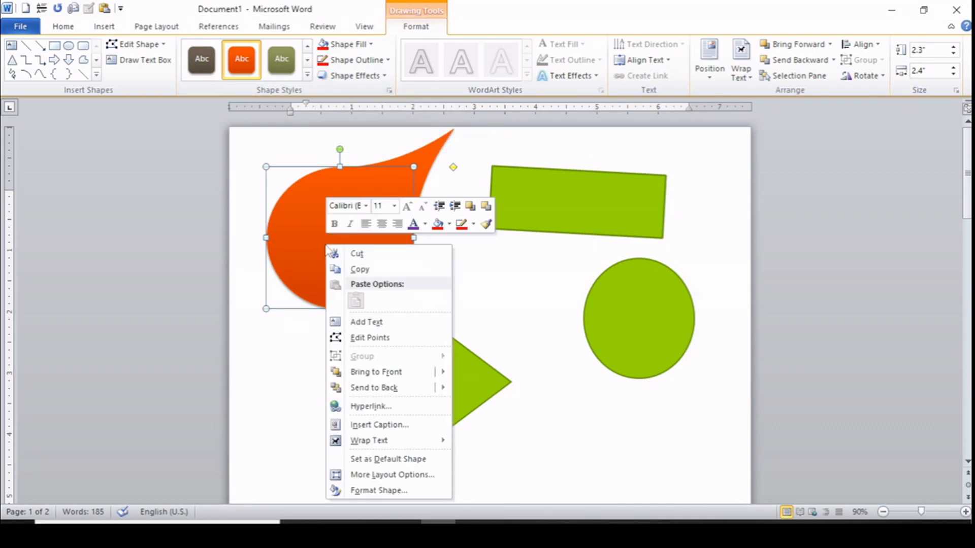
mouse_move(369, 379)
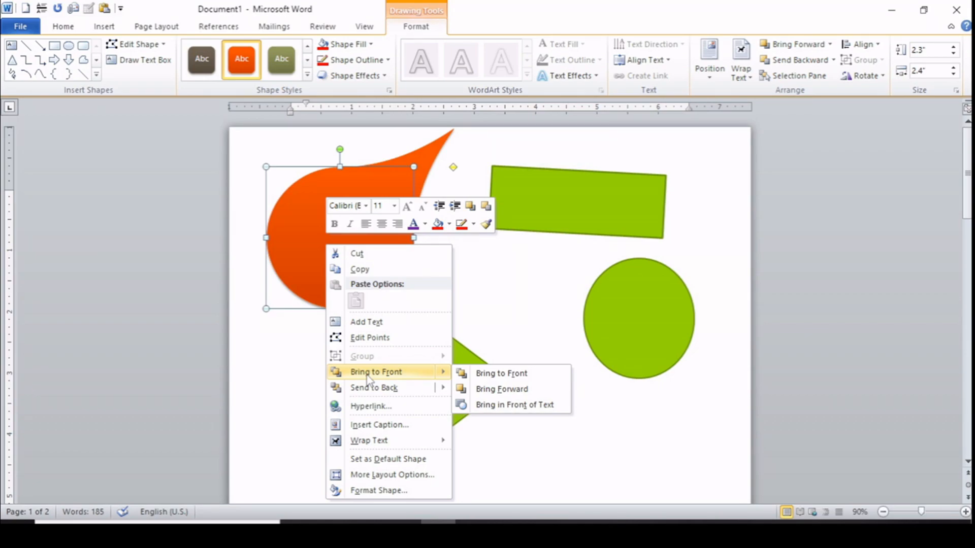
left_click(369, 323)
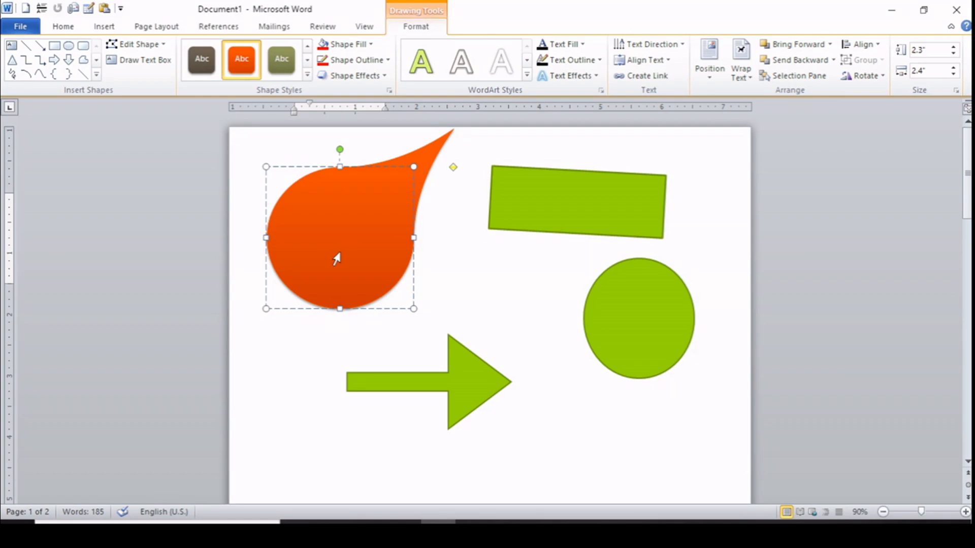
type("moin")
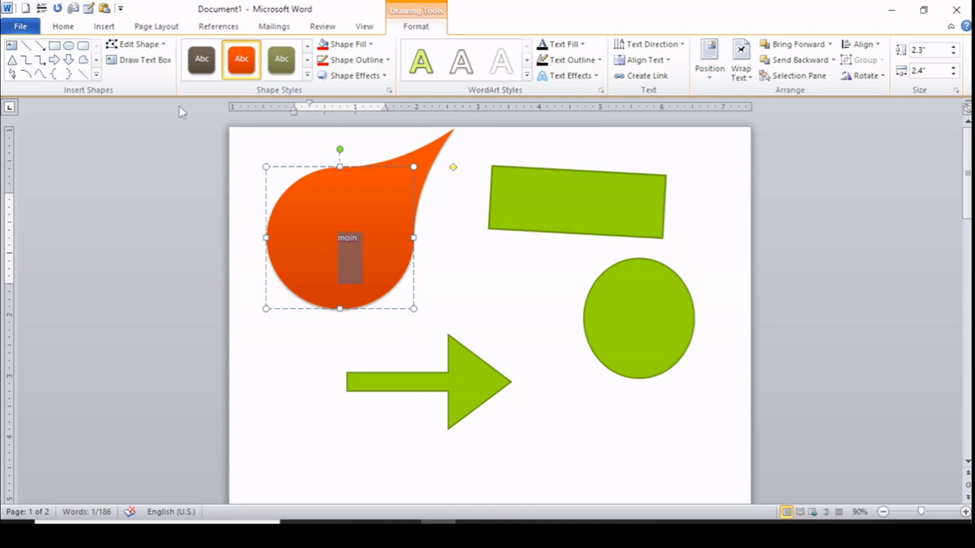
Enlarge the text inside the teardrop to font size 28
left_click(63, 26)
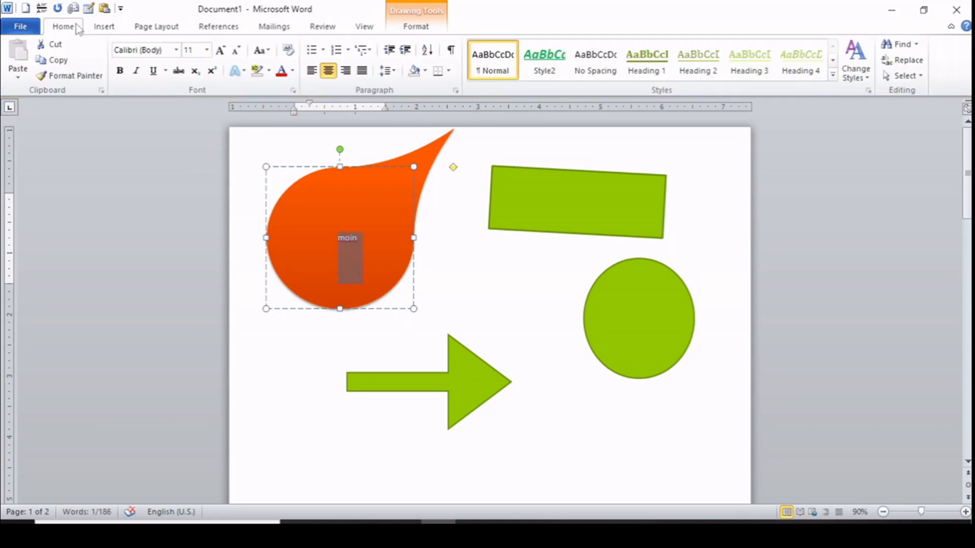
left_click(220, 51)
left_click(220, 50)
left_click(220, 50)
left_click(220, 50)
left_click(220, 50)
left_click(220, 50)
left_click(220, 50)
left_click(220, 50)
left_click(220, 50)
left_click(220, 50)
left_click(221, 50)
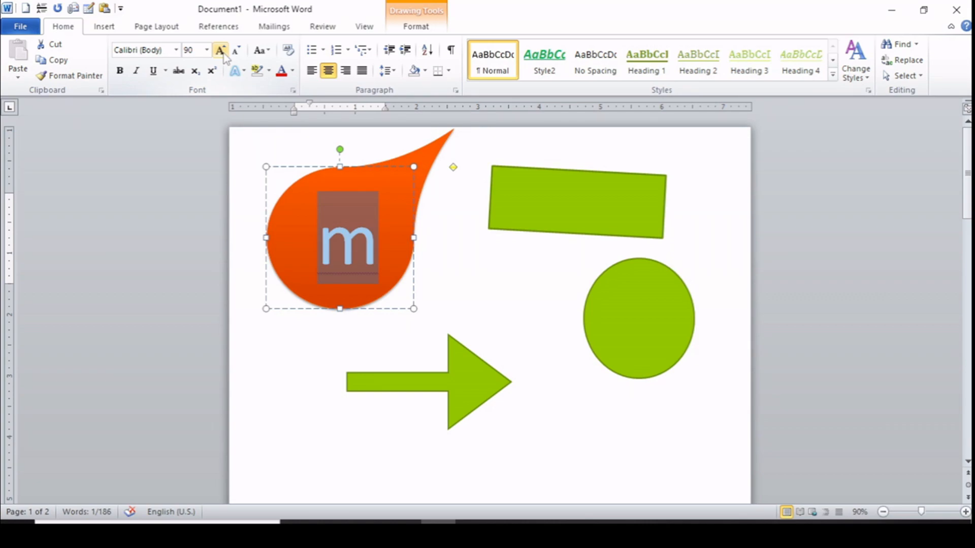
left_click(236, 50)
left_click(236, 50)
left_click(236, 50)
left_click(236, 50)
left_click(236, 50)
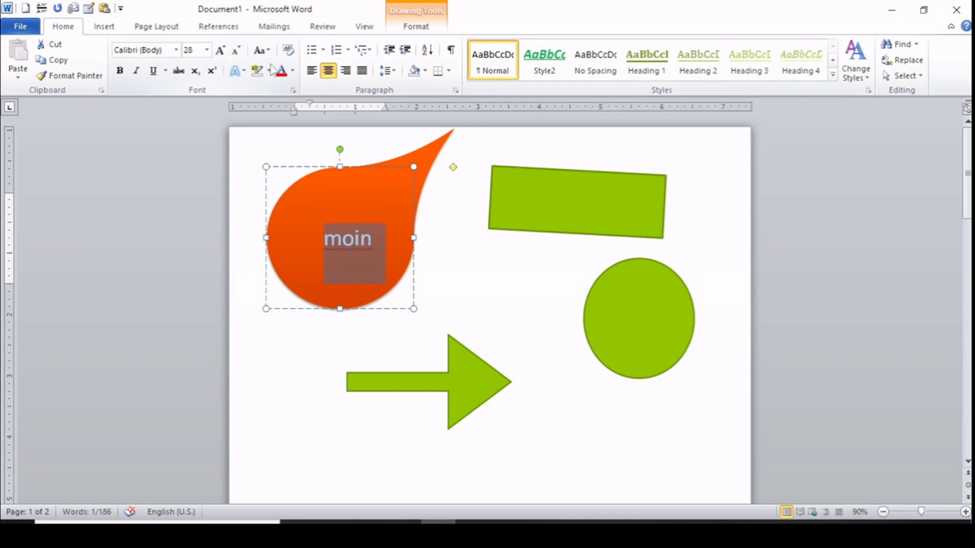
Apply the outlined green WordArt style to the selected text inside the orange teardrop
left_click(417, 26)
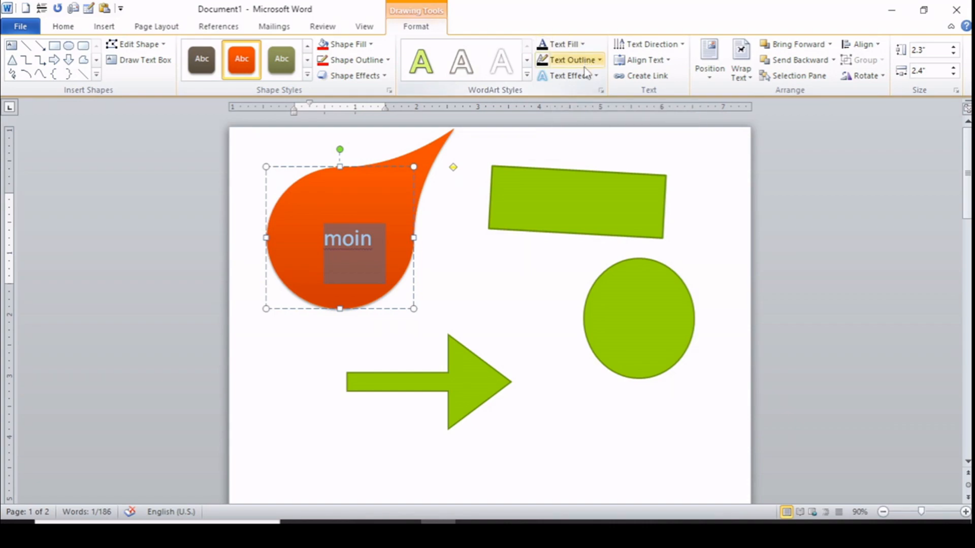
left_click(425, 68)
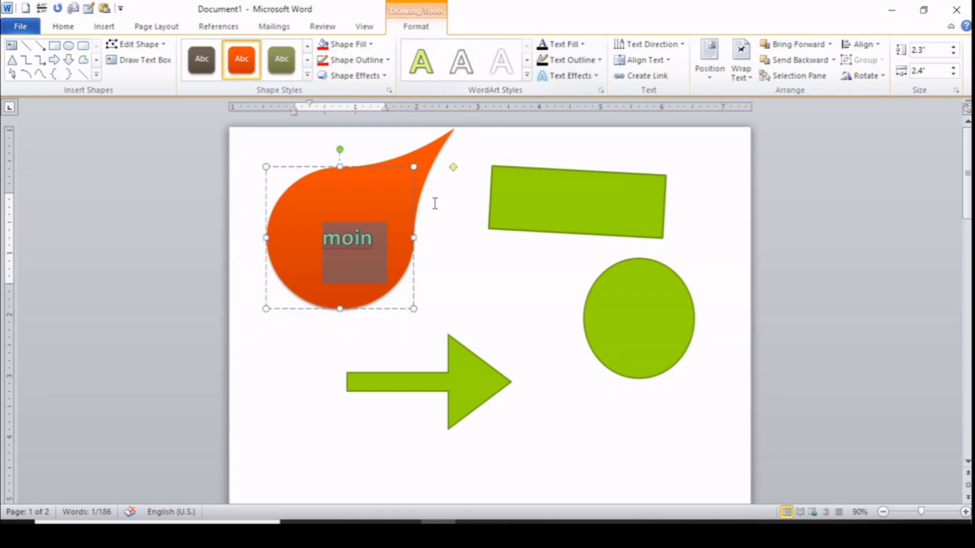
left_click(394, 243)
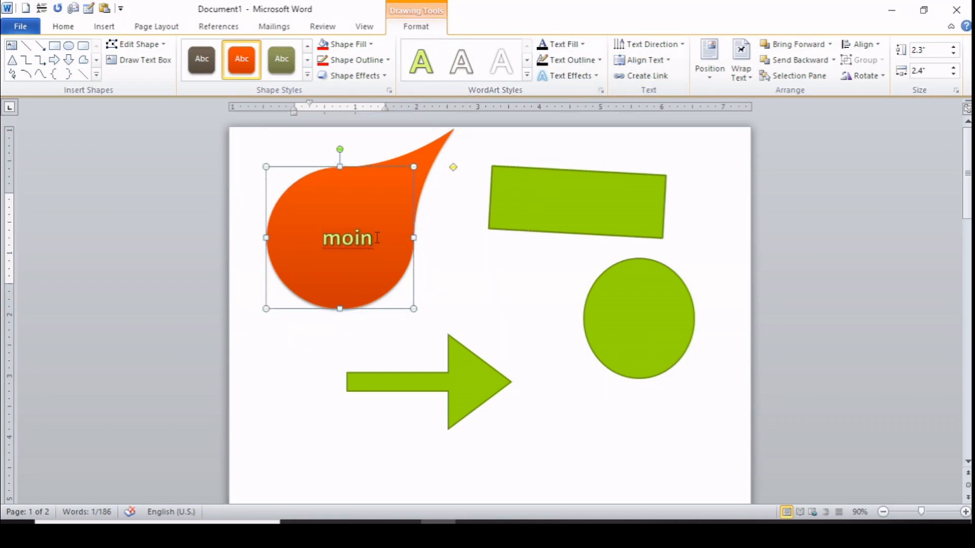
Rotate all text in the teardrop by 90° and set its text alignment to Center
left_click_drag(371, 239, 306, 235)
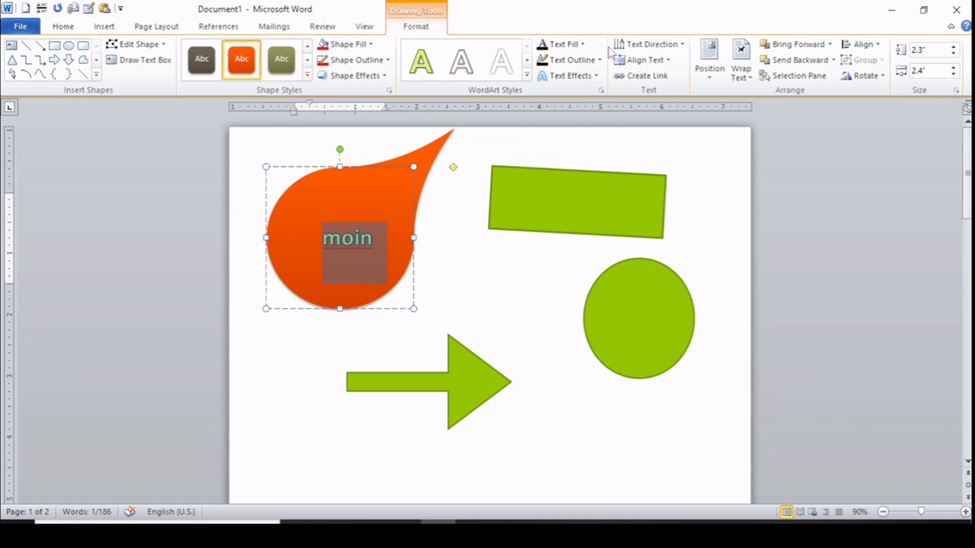
left_click(640, 44)
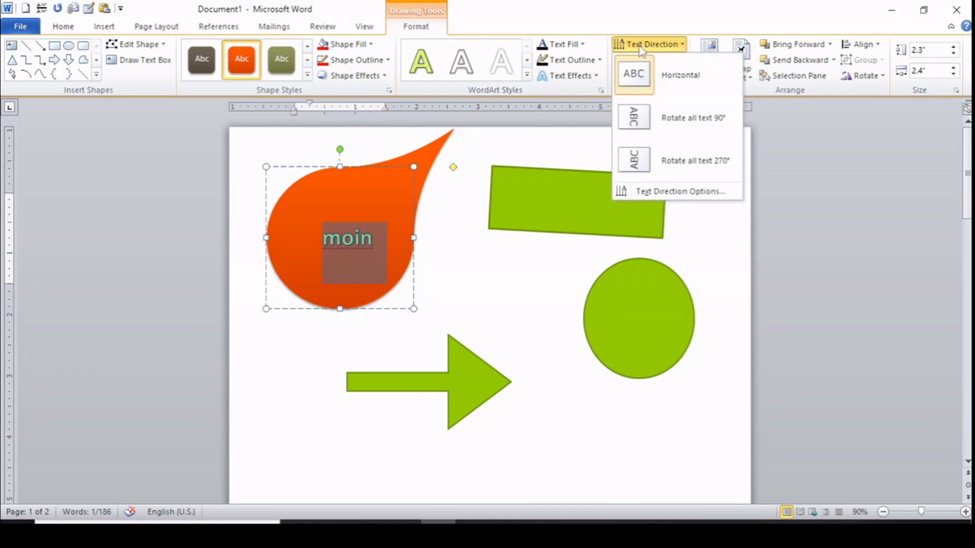
left_click(650, 117)
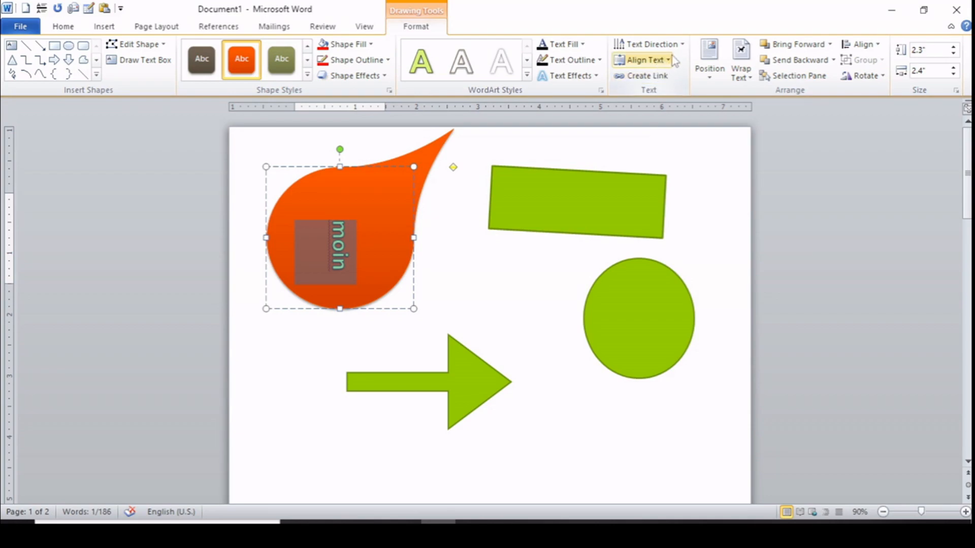
left_click(672, 61)
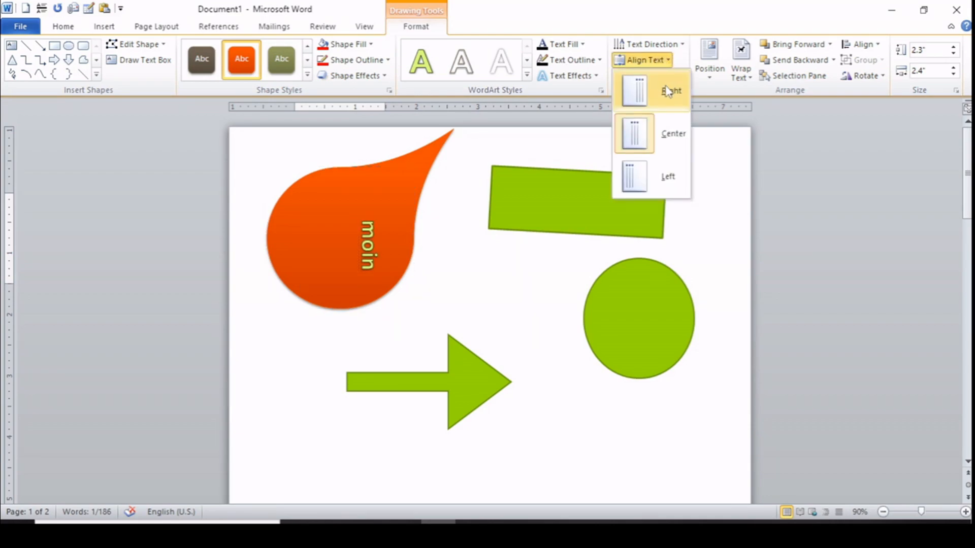
left_click(656, 138)
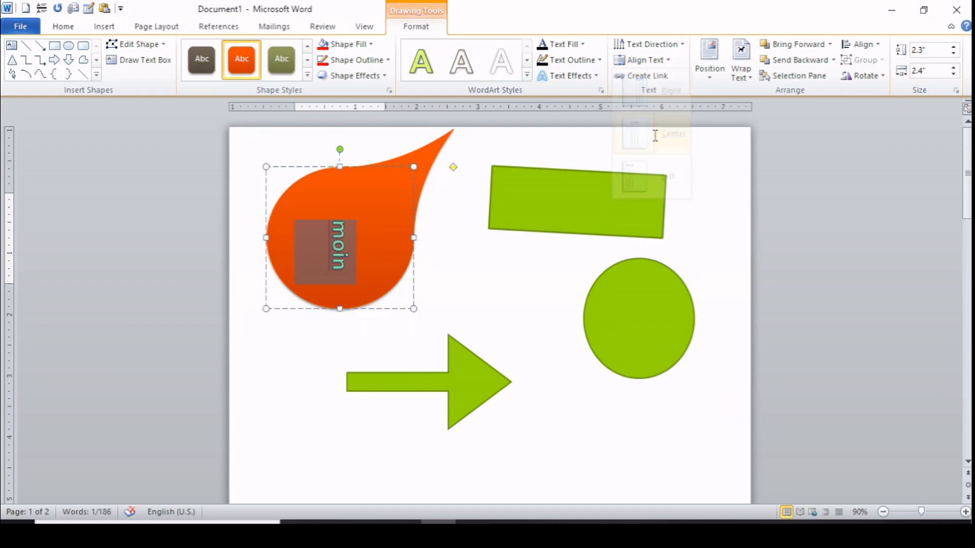
Select everything in the document and delete it, clearing all shapes from the page
left_click(709, 76)
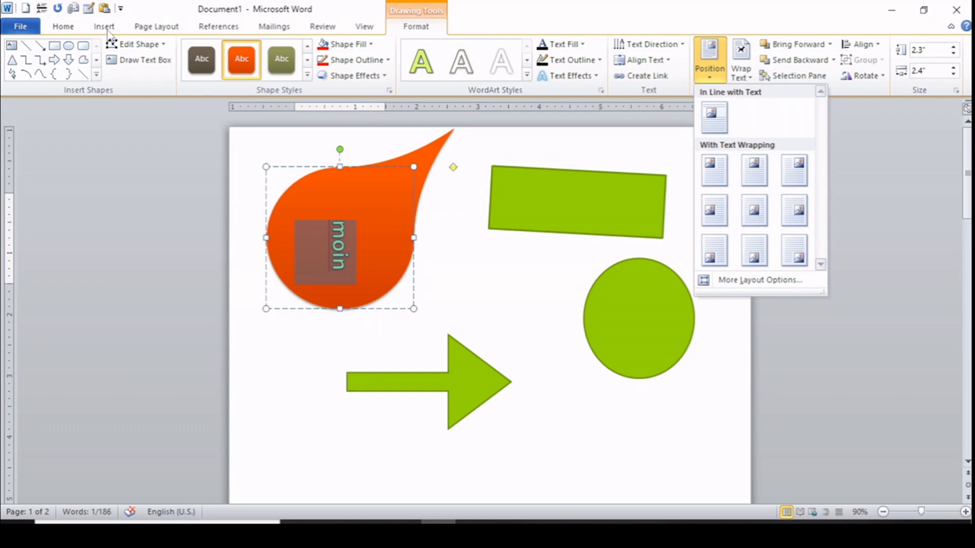
left_click(107, 31)
key("Tab")
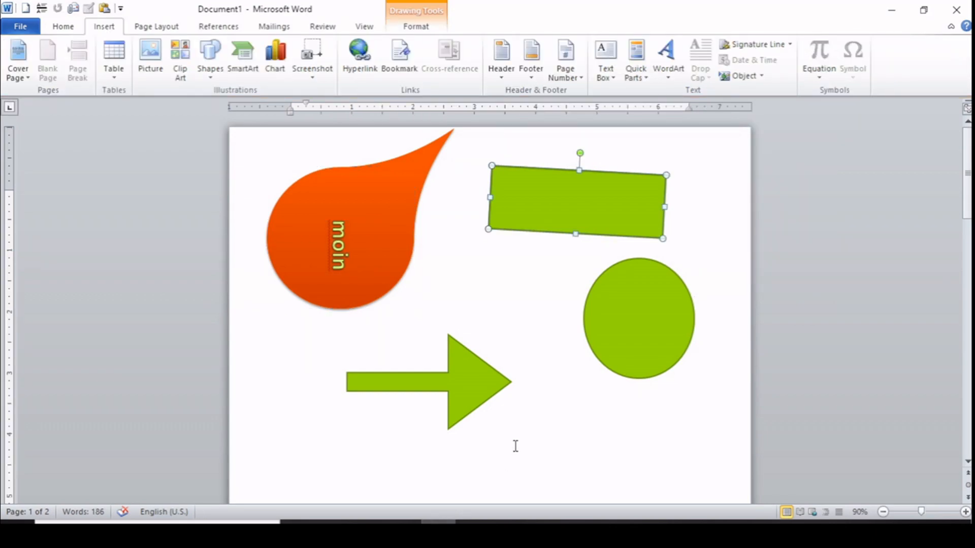
key("ctrl+a")
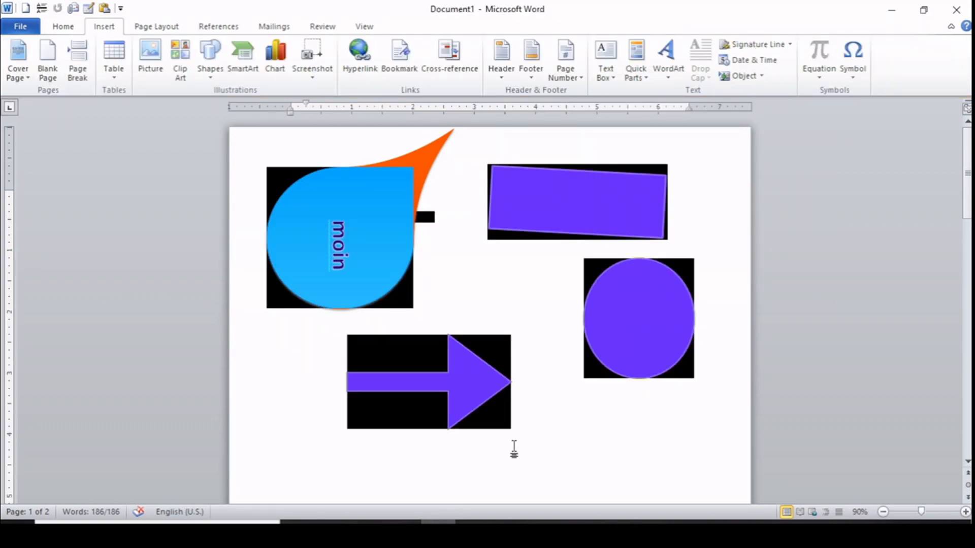
key("Delete")
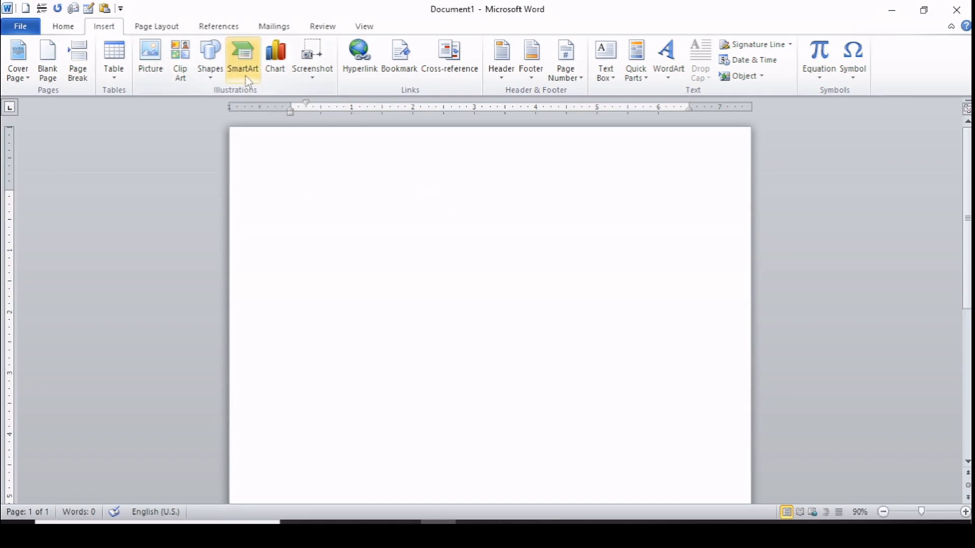
left_click(221, 76)
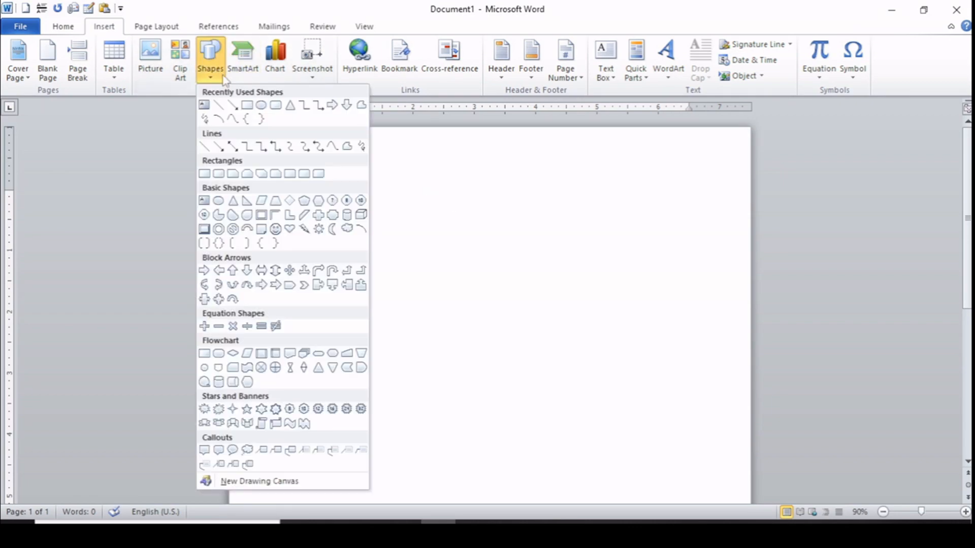
left_click(261, 105)
left_click_drag(313, 149, 437, 224)
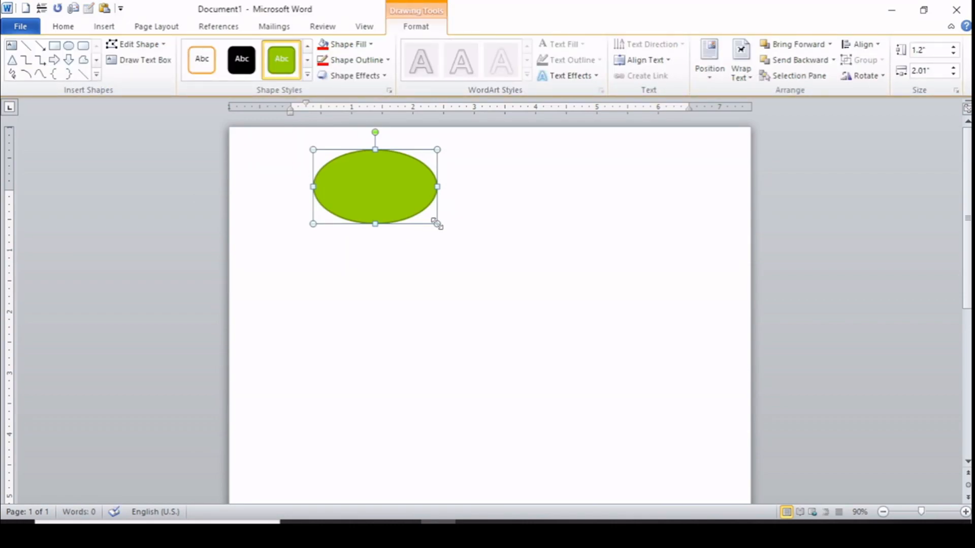
key("ctrl+z")
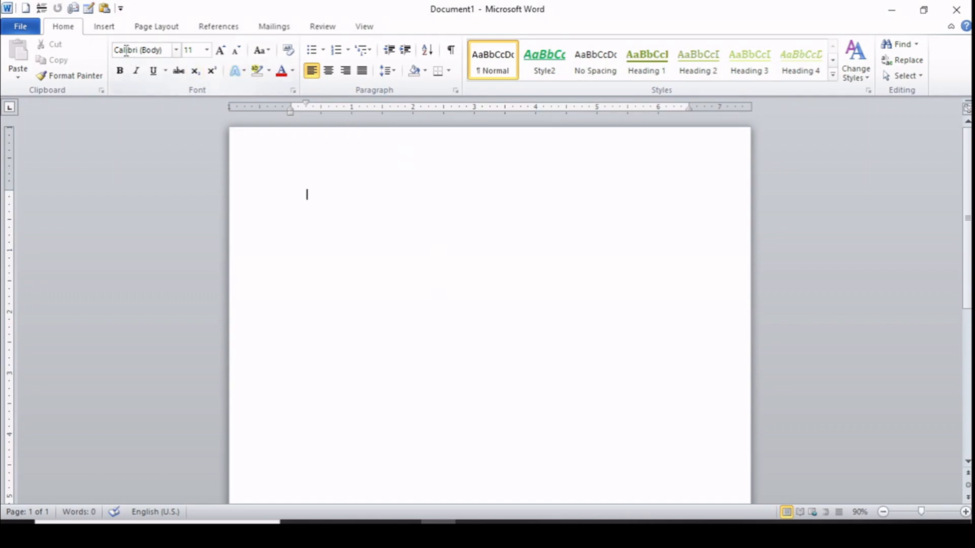
Insert a Basic Block List SmartArt graphic into the blank document
left_click(102, 30)
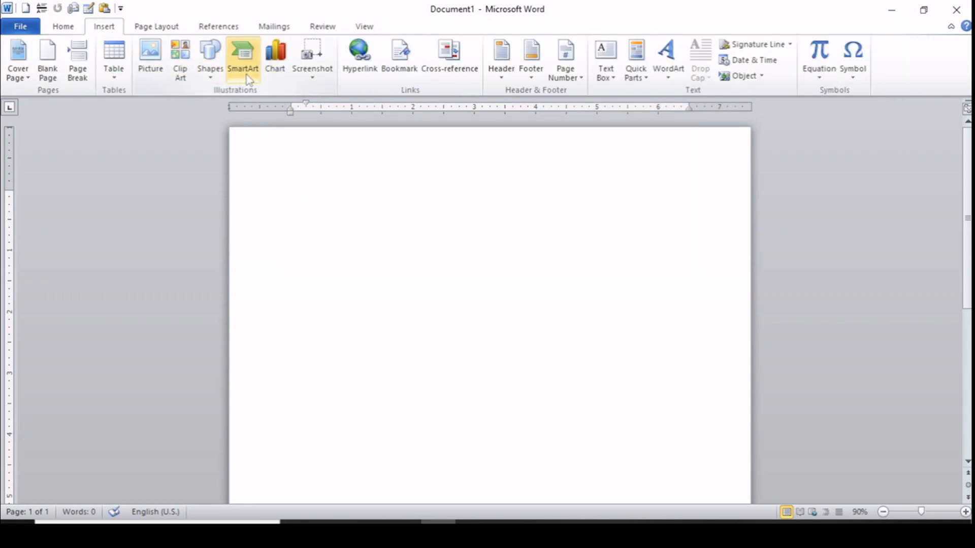
left_click(243, 61)
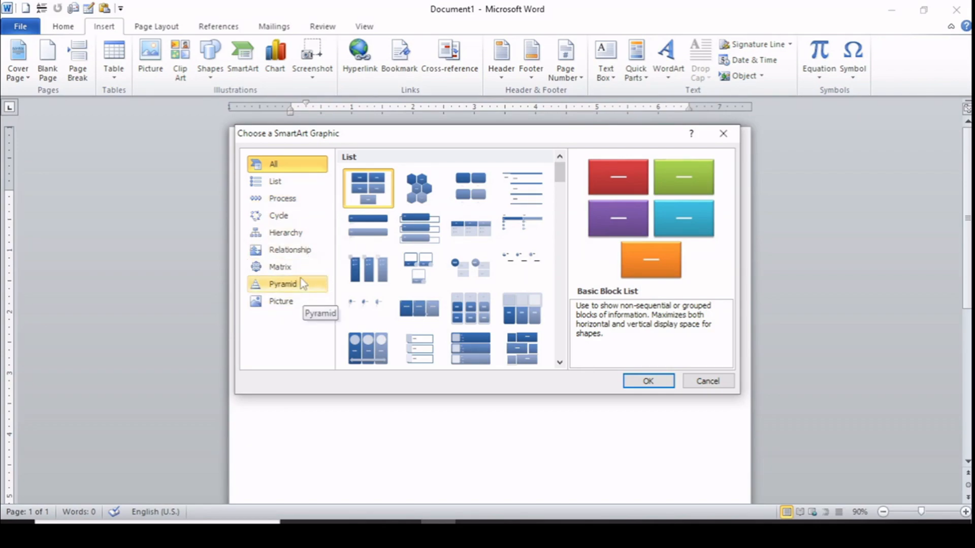
left_click(278, 218)
left_click(276, 232)
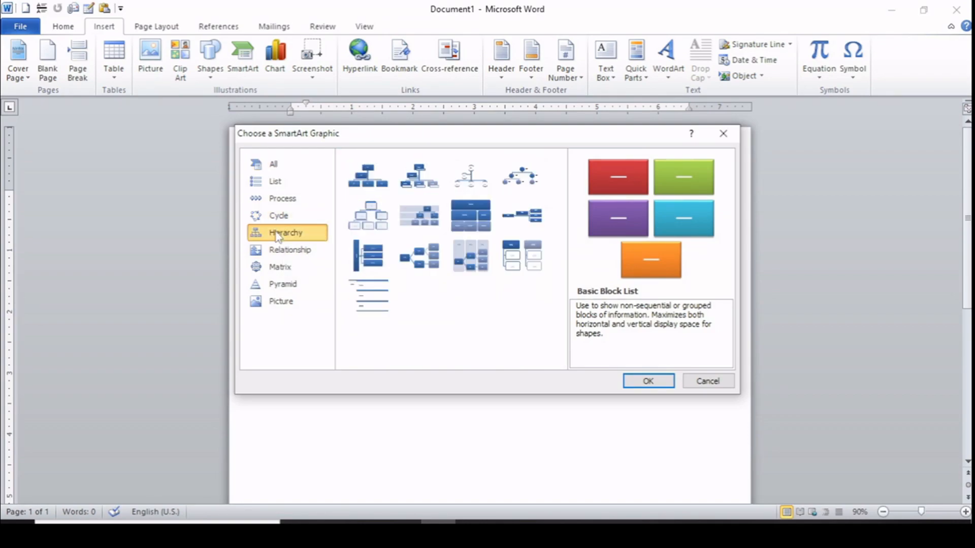
left_click(273, 164)
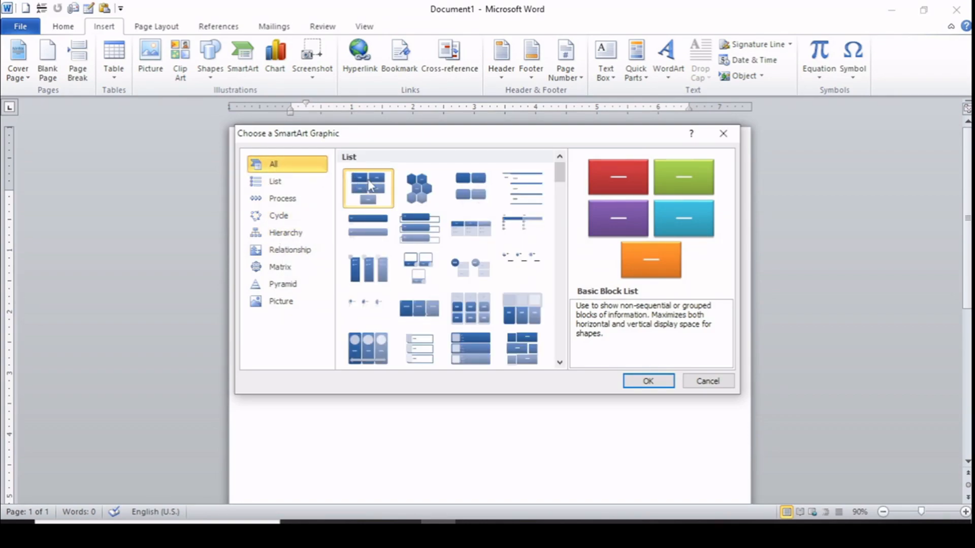
left_click(648, 381)
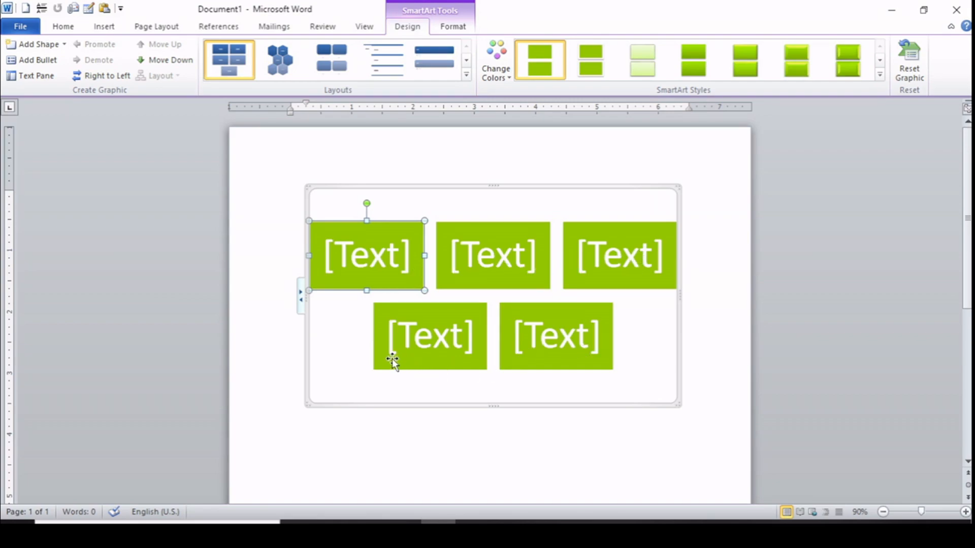
Label the three blocks in the SmartArt's upper row hindi, english and math
left_click(371, 272)
type("hindi")
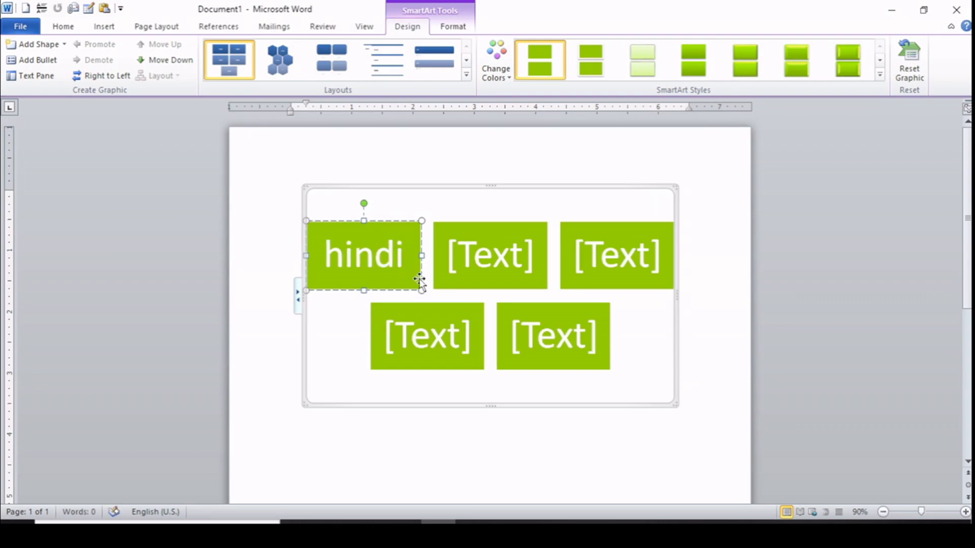
left_click(479, 255)
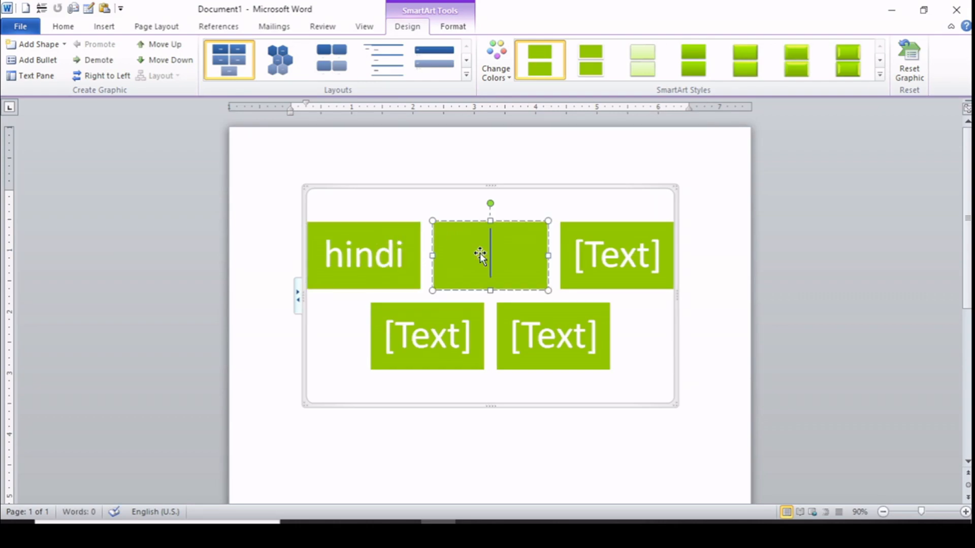
type("engl")
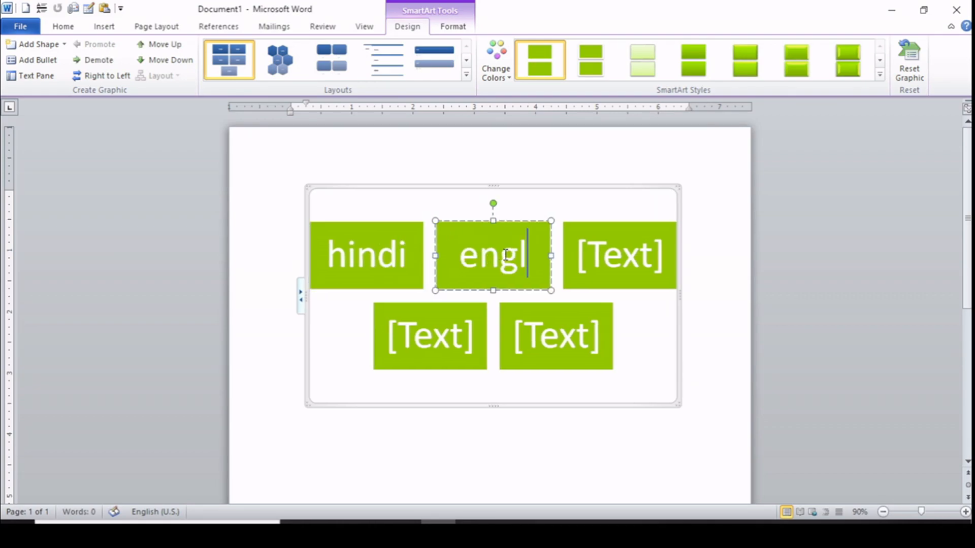
type("ish")
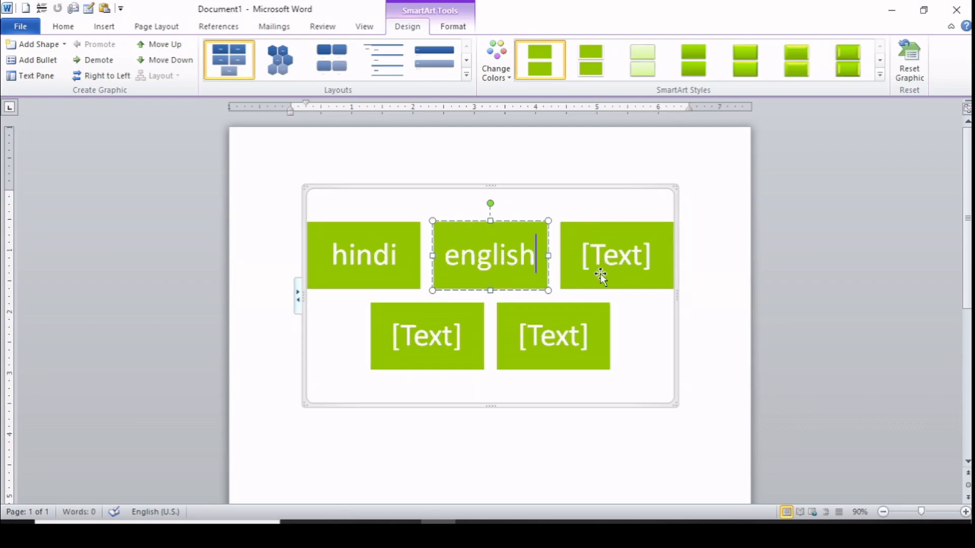
left_click(620, 257)
type("math")
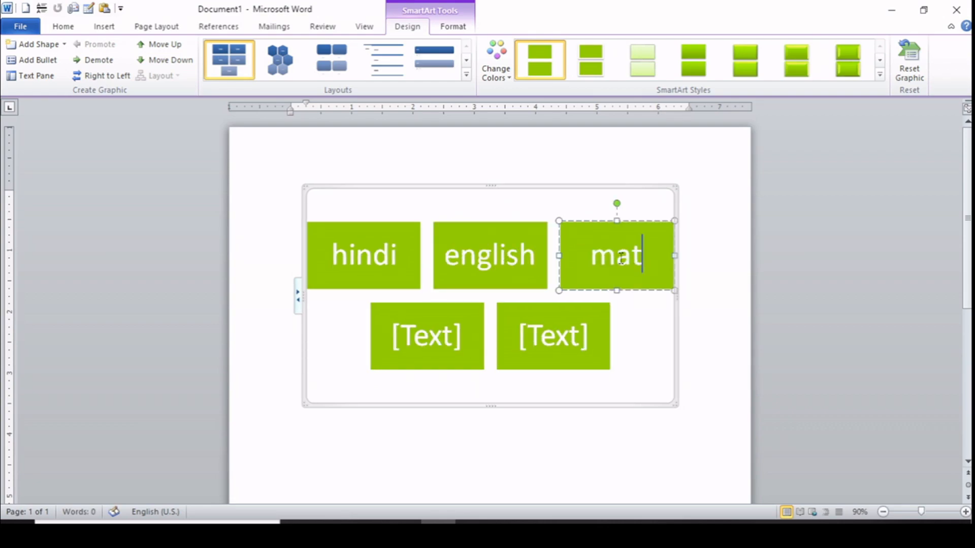
Label the two blocks in the SmartArt's lower row gk and computer, and add another block after them
left_click(417, 332)
type("gk")
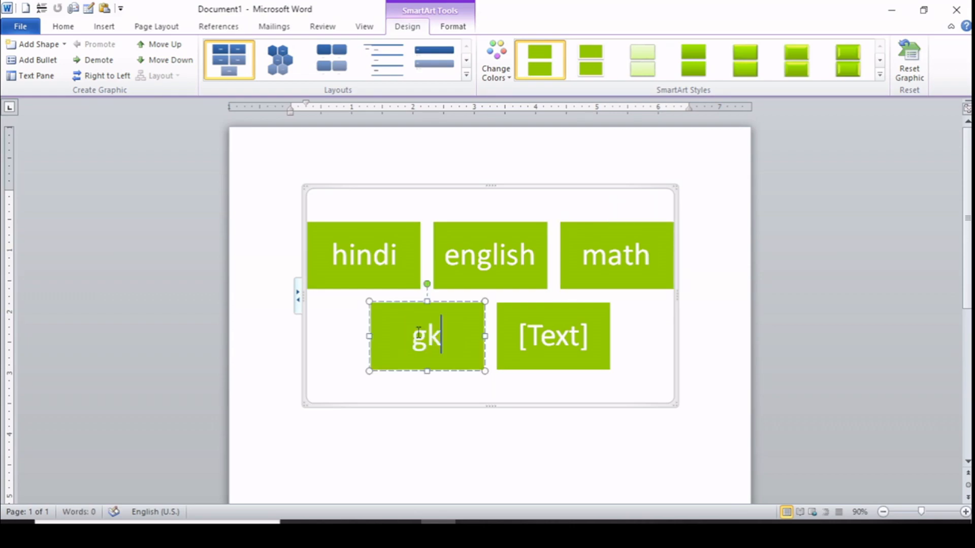
left_click(541, 340)
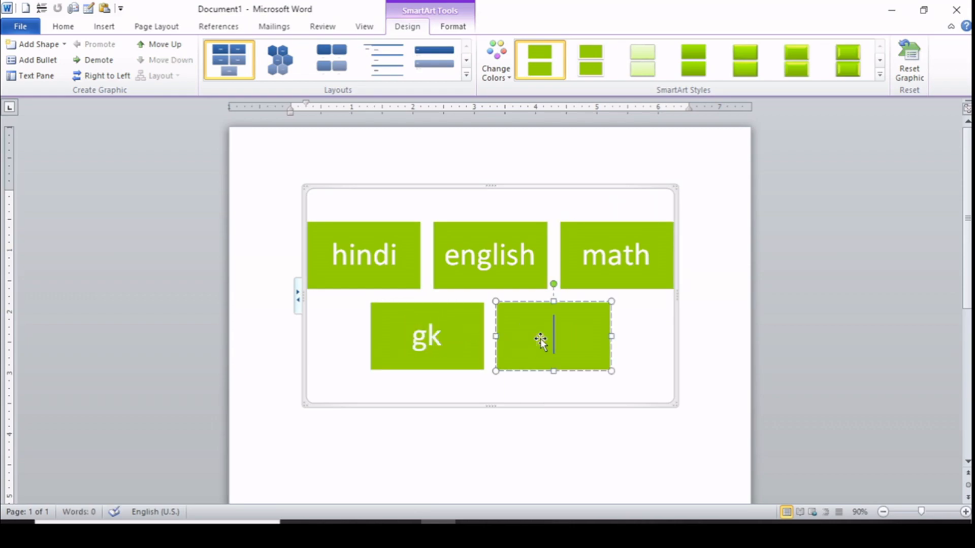
type("compu")
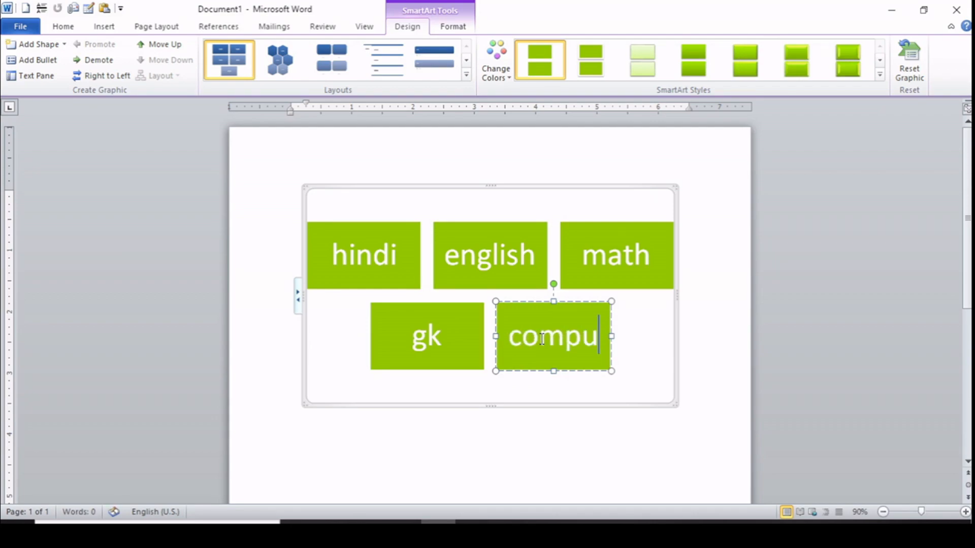
type("ter")
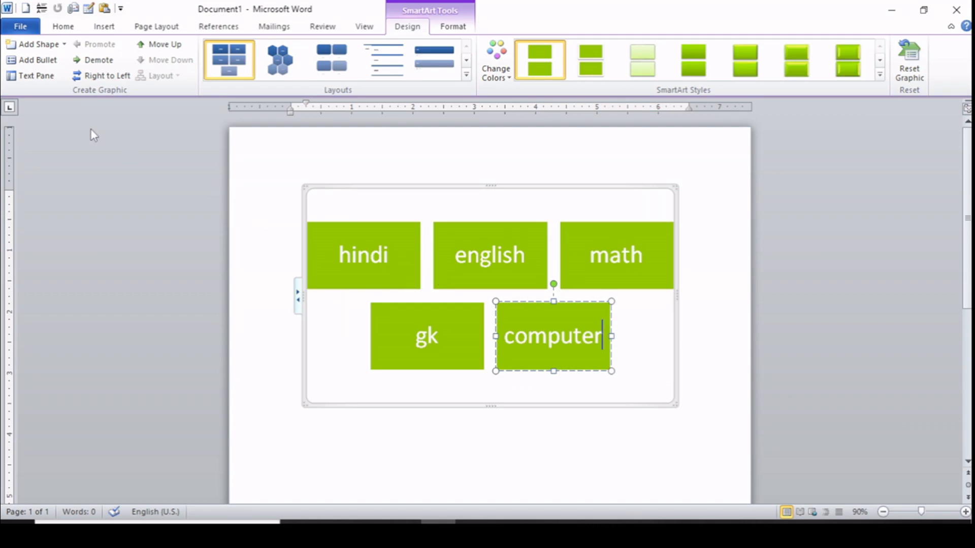
left_click(47, 49)
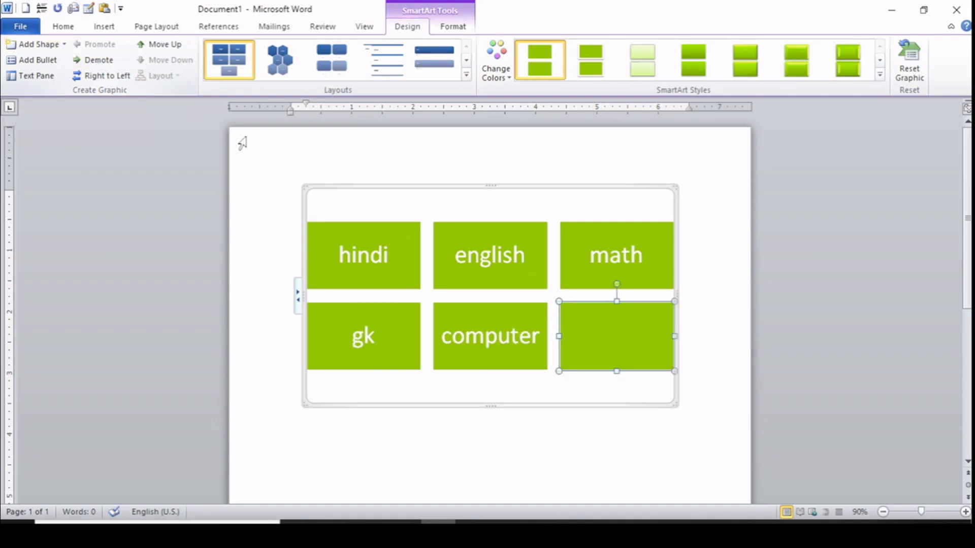
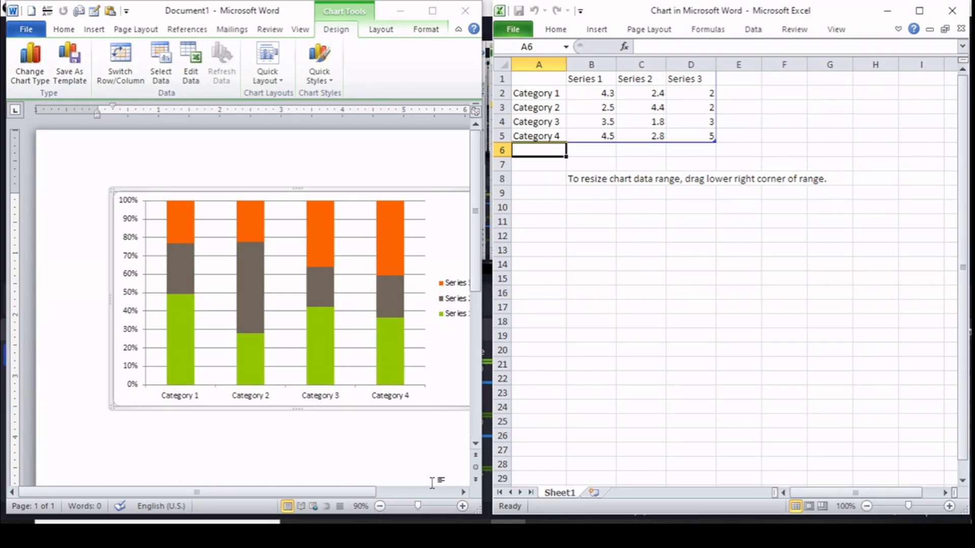
Close the chart's Excel data sheet and return to the stacked column chart in the Word document
left_click_drag(367, 495, 381, 500)
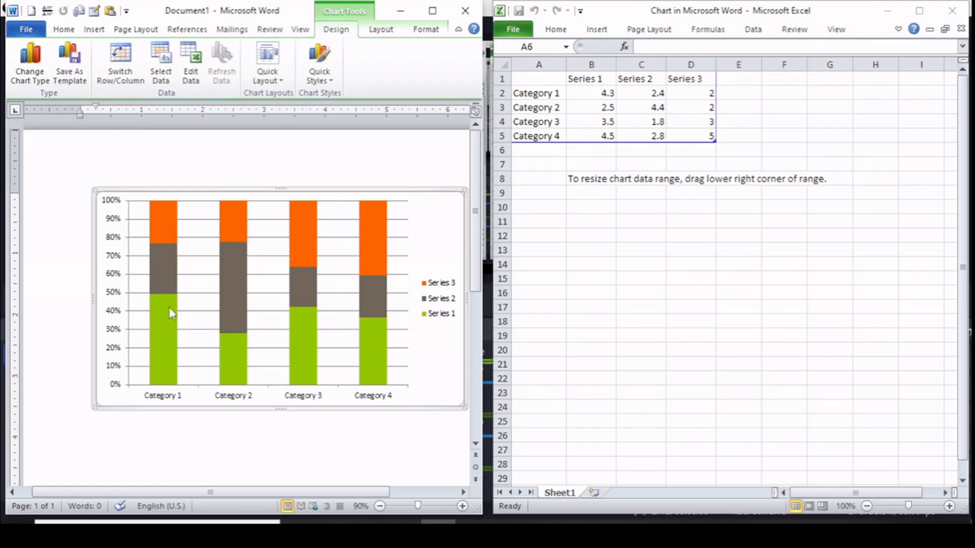
mouse_move(165, 296)
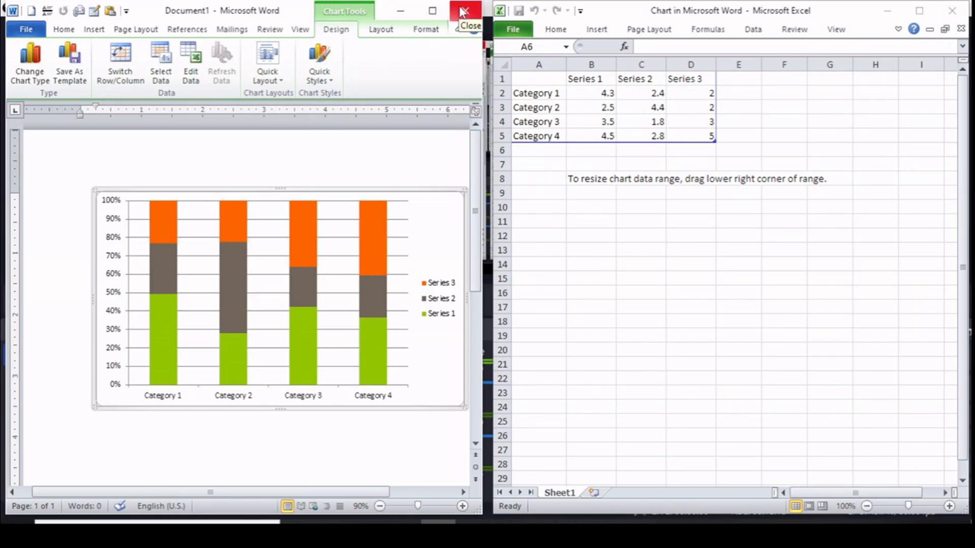
left_click(964, 11)
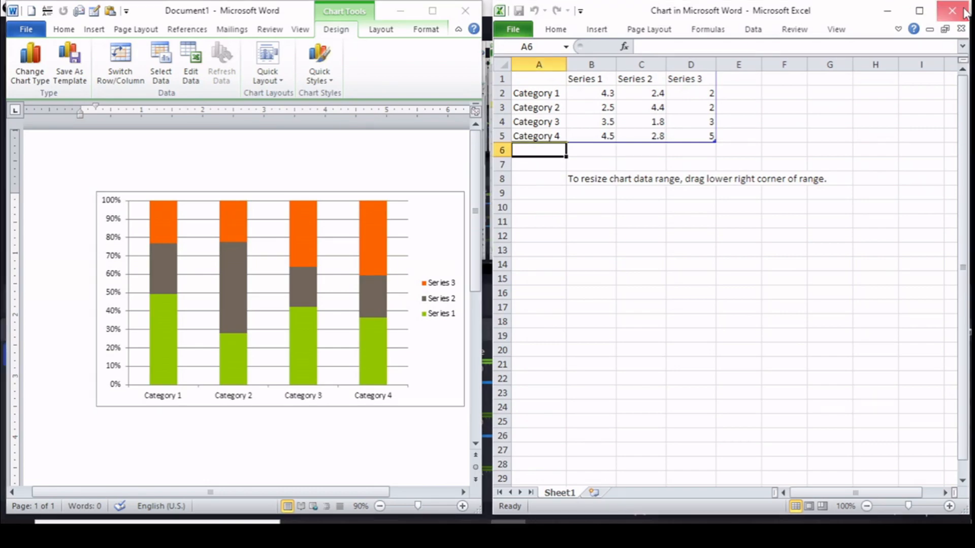
left_click(964, 11)
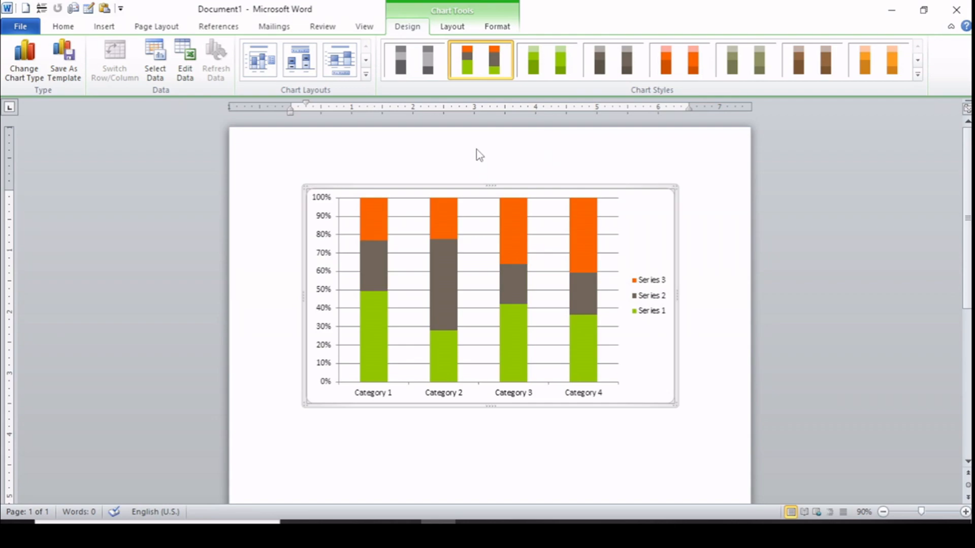
Delete the stacked column chart from the document
left_click(96, 29)
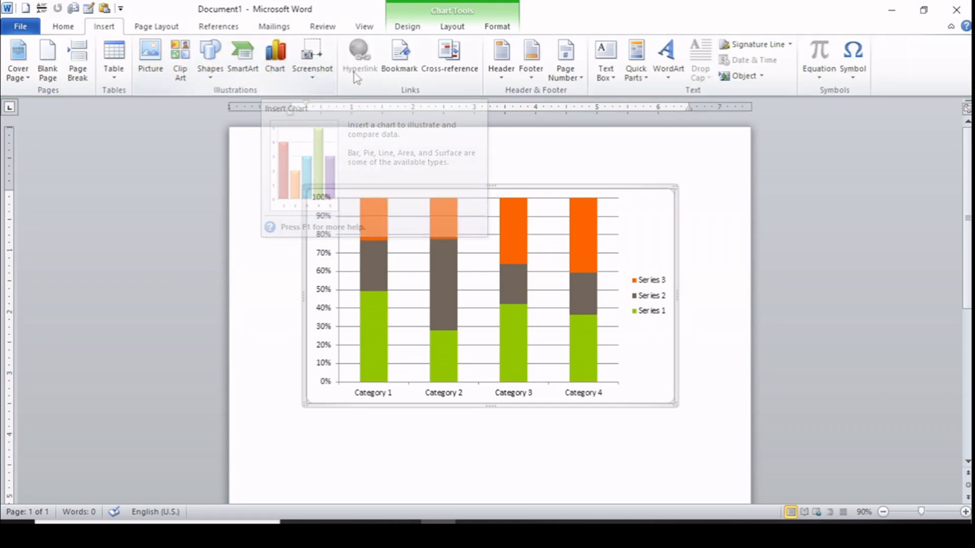
left_click(315, 75)
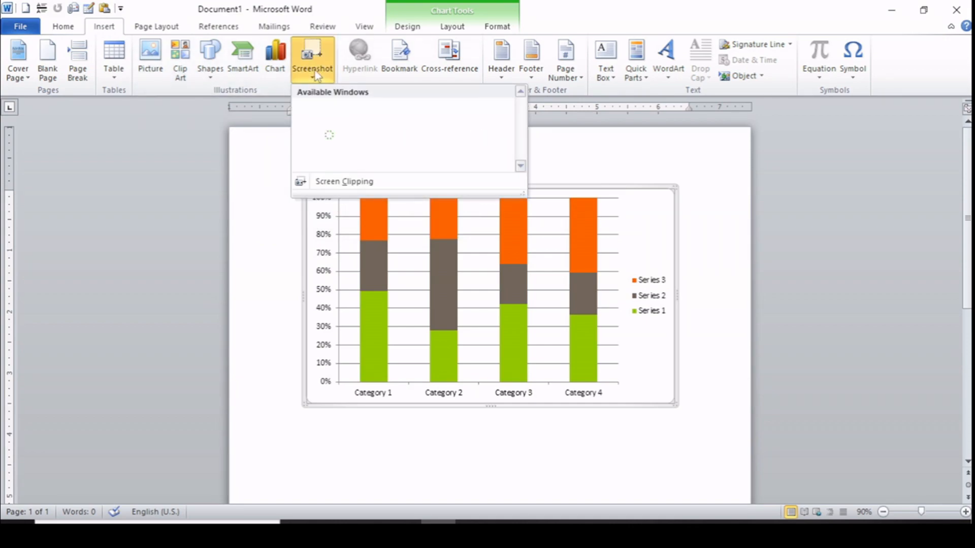
left_click(581, 151)
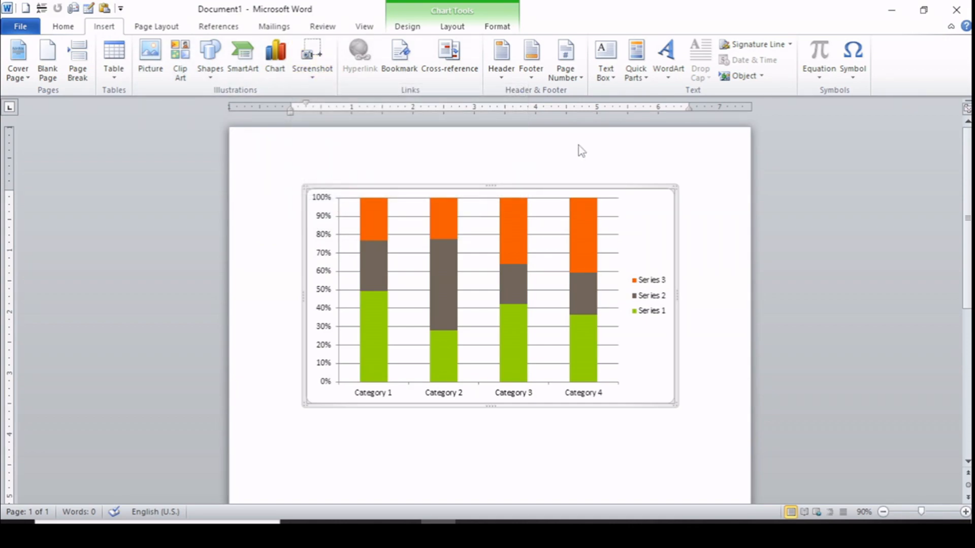
left_click(581, 151)
key("Delete")
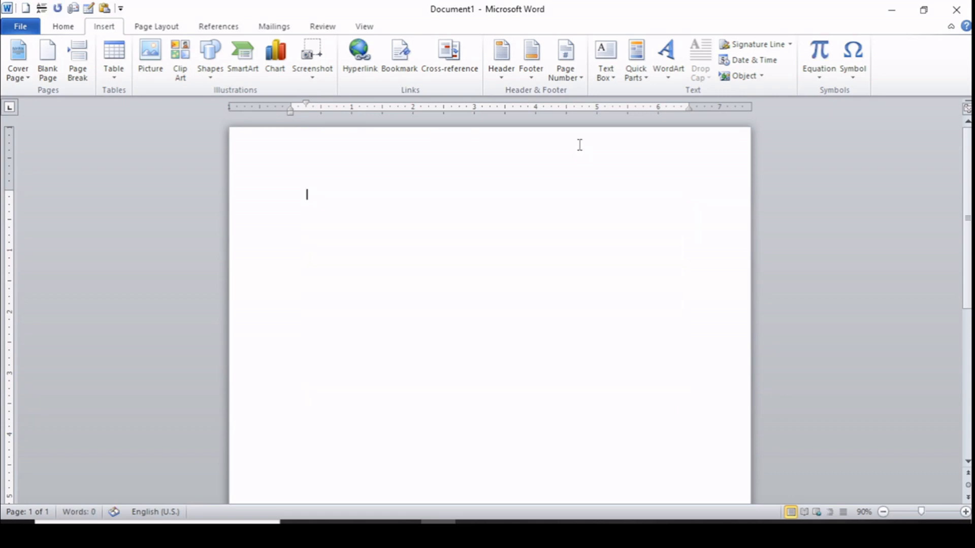
Try a screen clipping of the OBS window, capturing a rectangle across its preview and the panels below
left_click(326, 76)
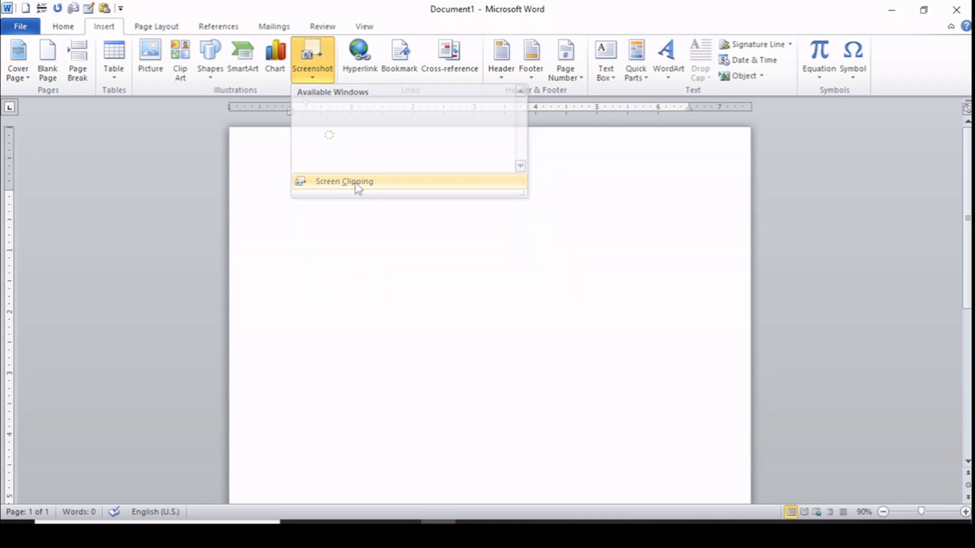
left_click(356, 184)
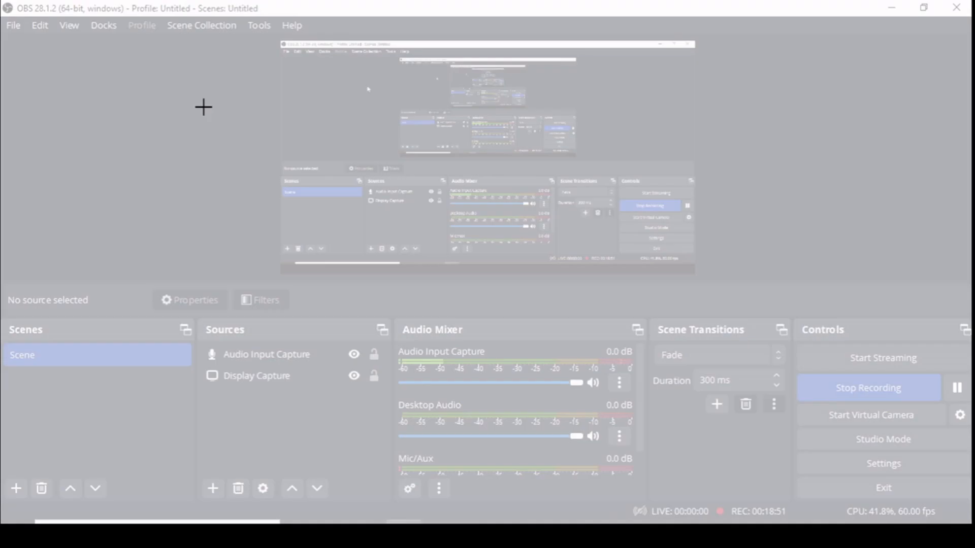
left_click_drag(208, 109, 743, 343)
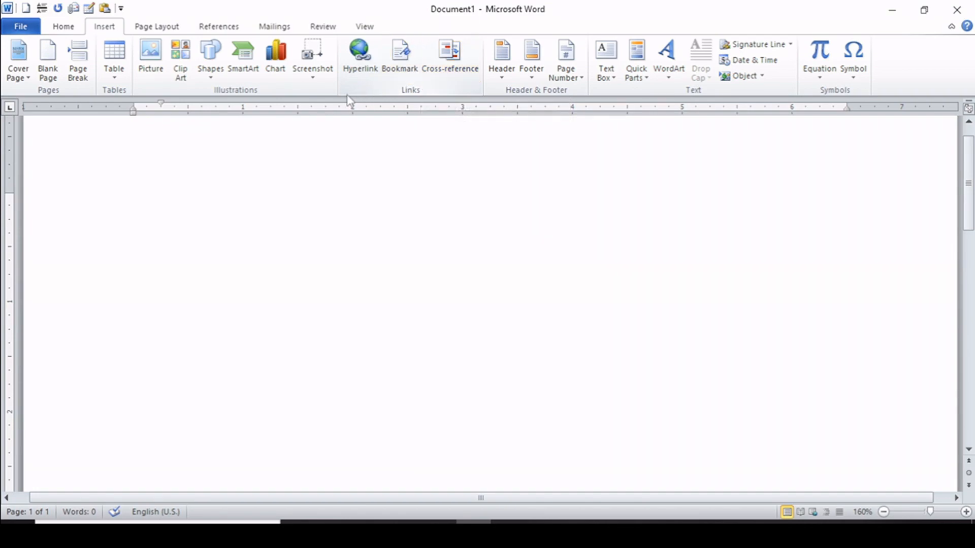
Fill the blank document with sample paragraphs using the =rand() function
type("=ran")
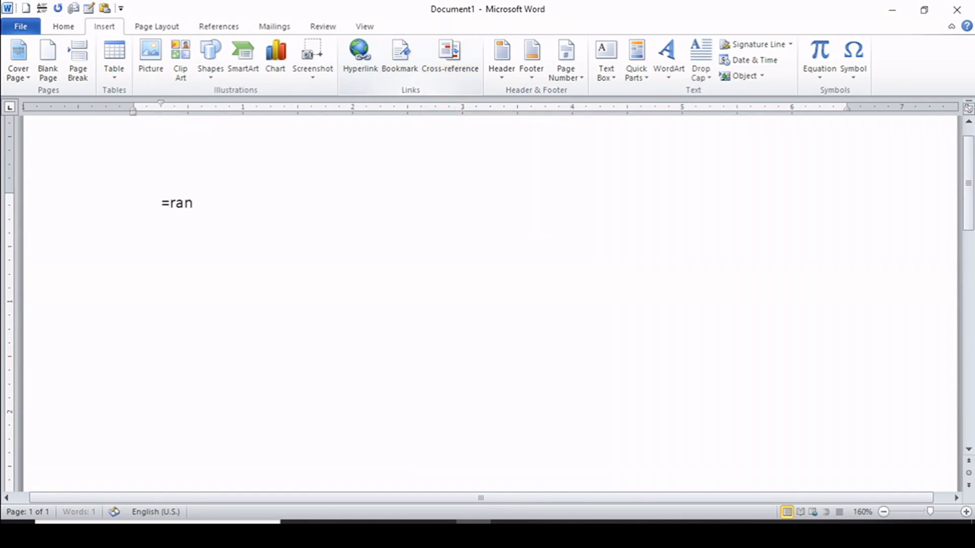
type("d()")
key("Return")
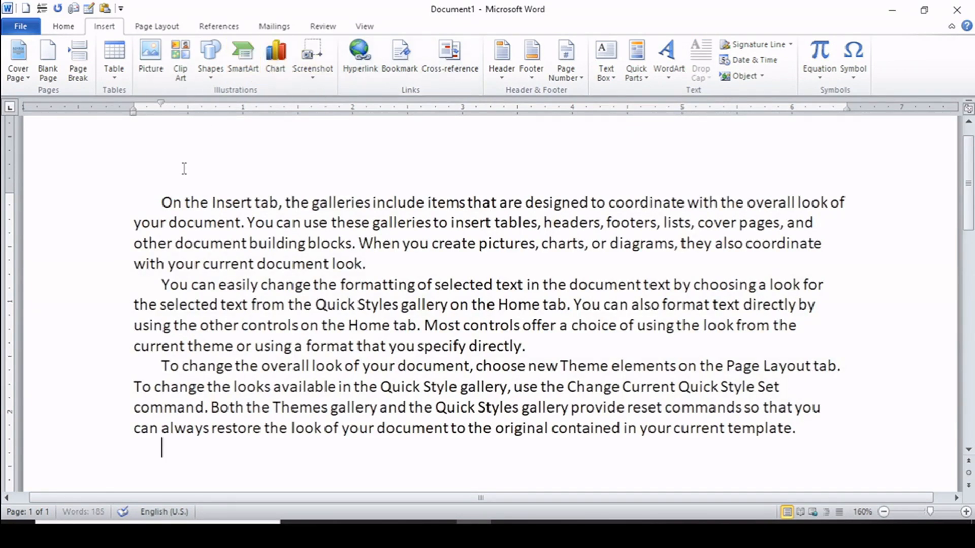
Add the heading Ms word on its own line above the first sample paragraph
left_click(161, 202)
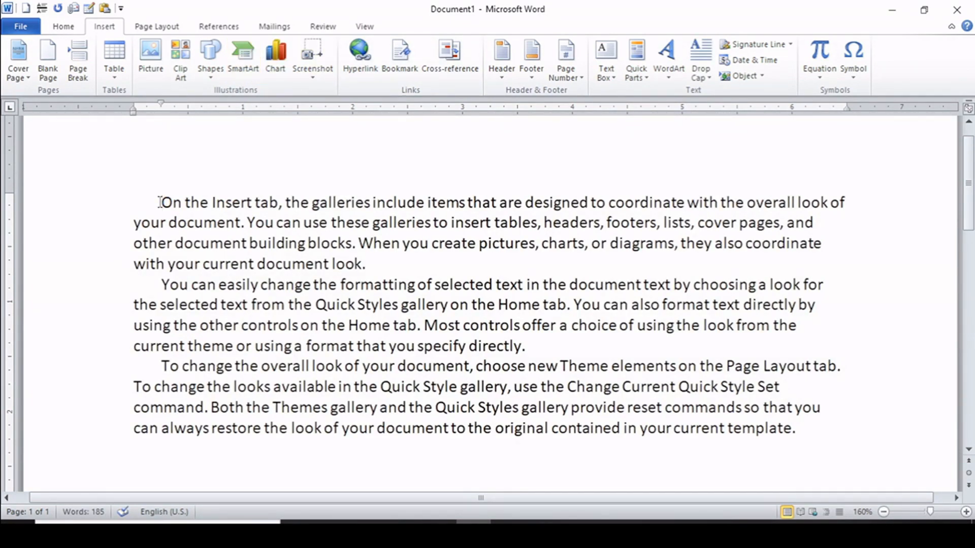
type("ms wo")
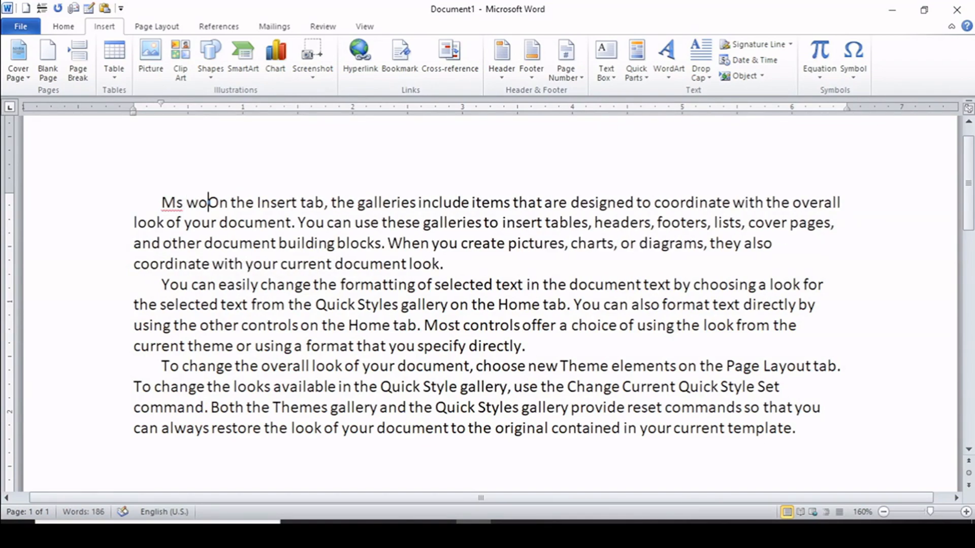
type("rd")
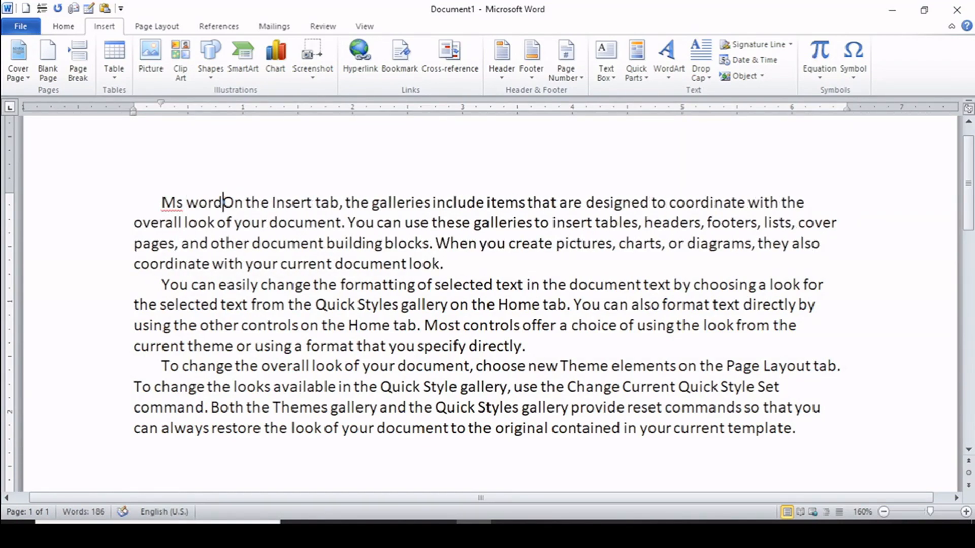
key("Return")
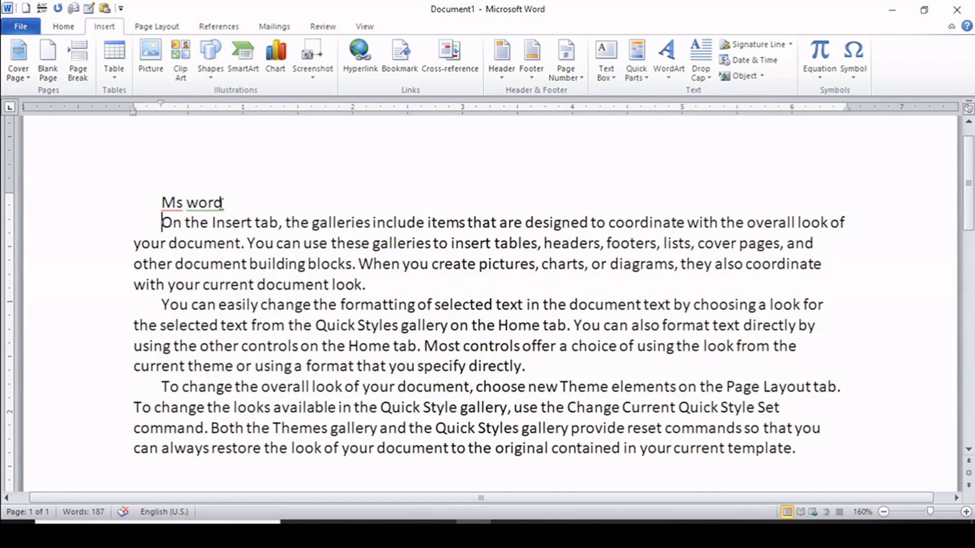
Format the Ms word heading as bold, 16 pt and standard red
left_click_drag(229, 202, 158, 199)
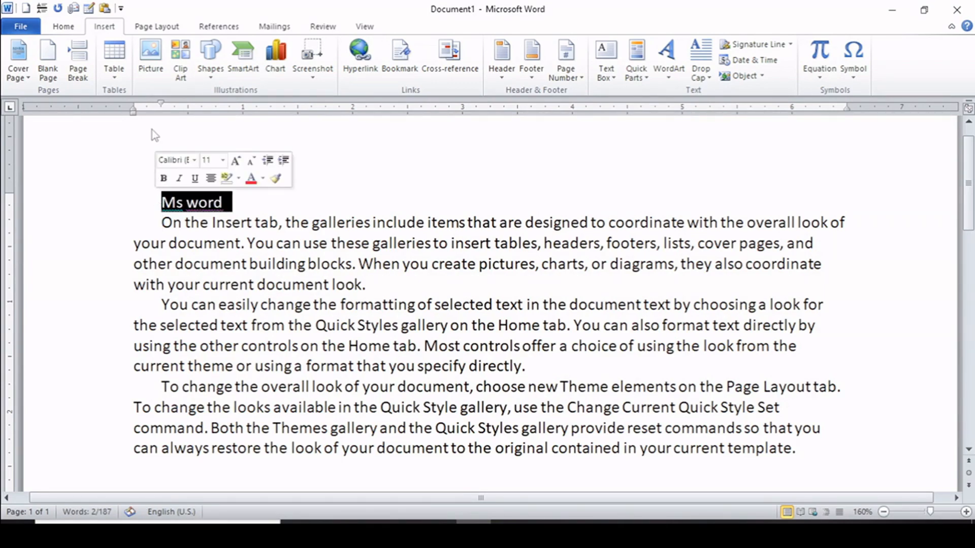
left_click(71, 30)
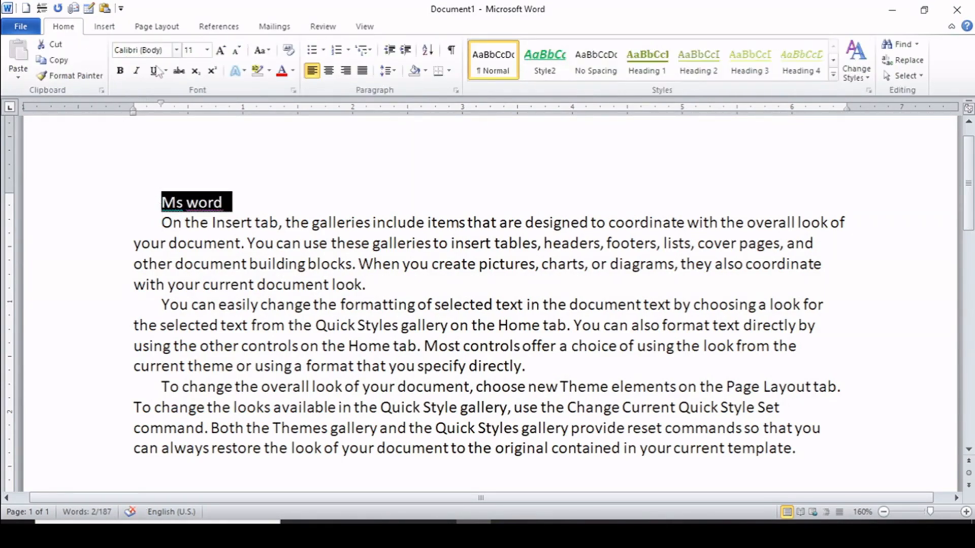
left_click(120, 71)
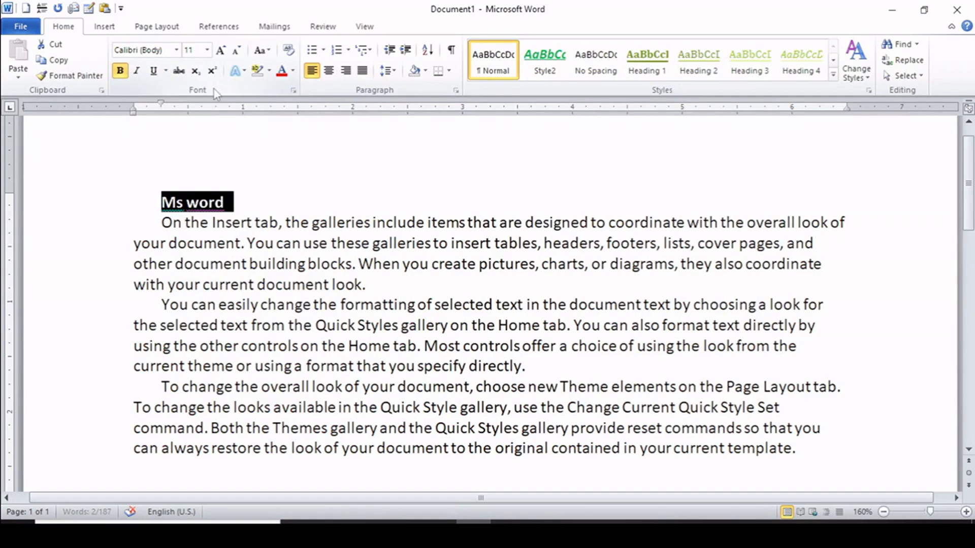
left_click(221, 50)
left_click(220, 50)
left_click(221, 50)
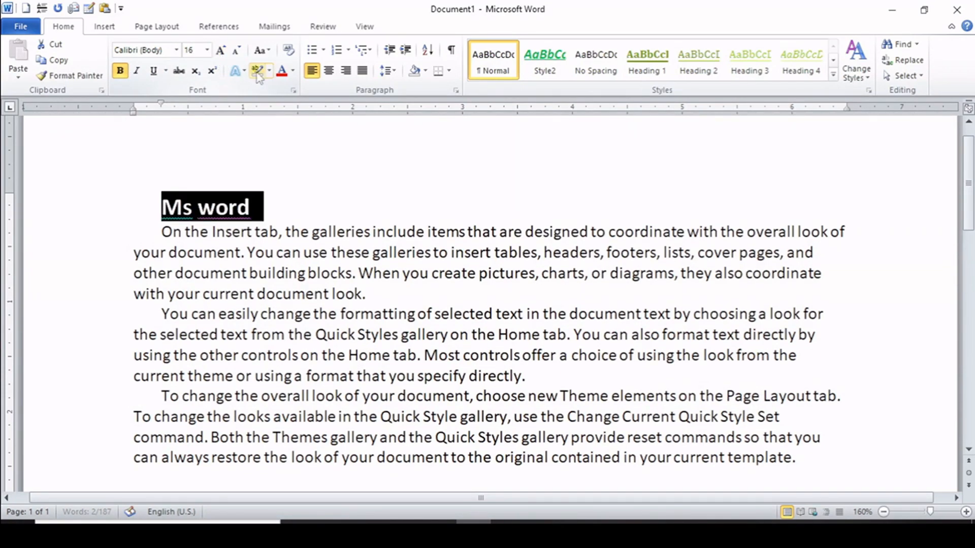
left_click(293, 71)
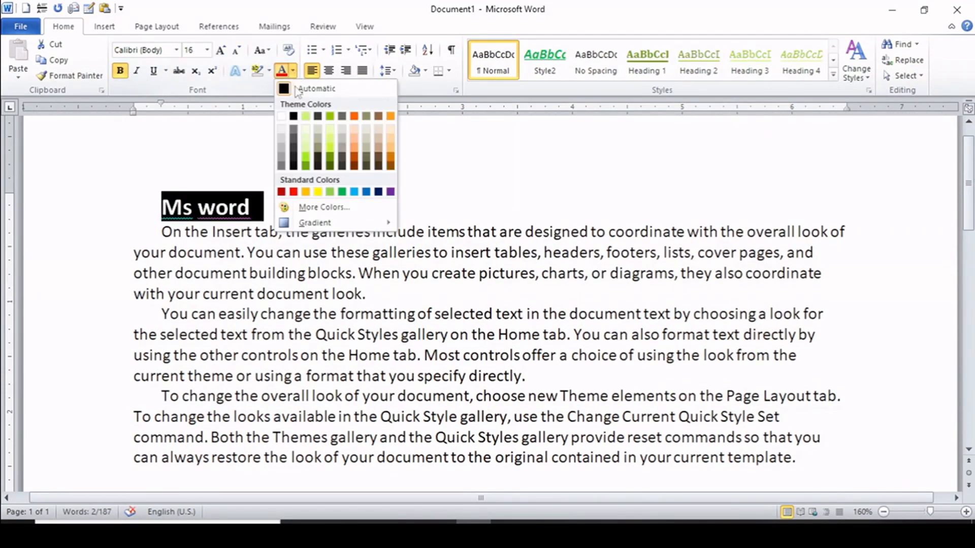
left_click(293, 192)
left_click(377, 287)
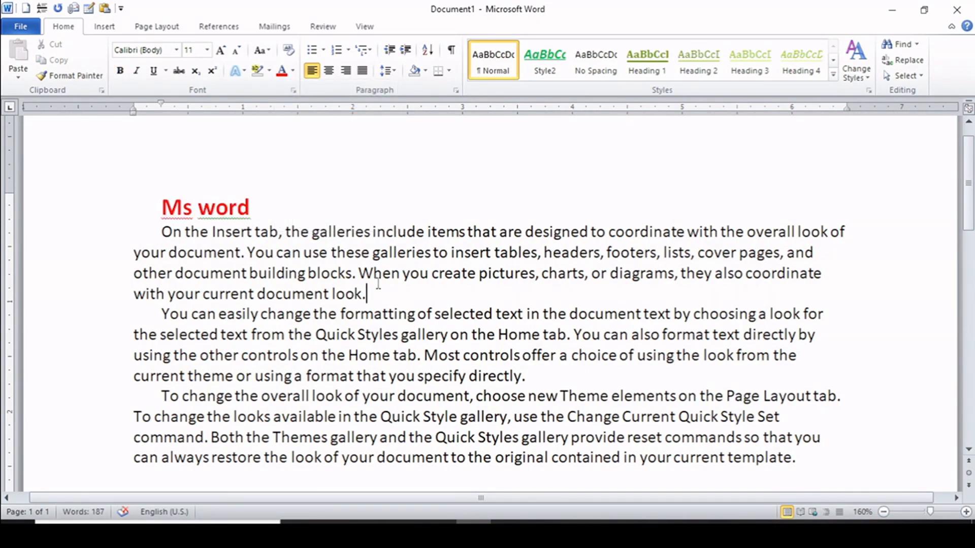
Save the document on the Desktop as Ms word1
key("ctrl+s")
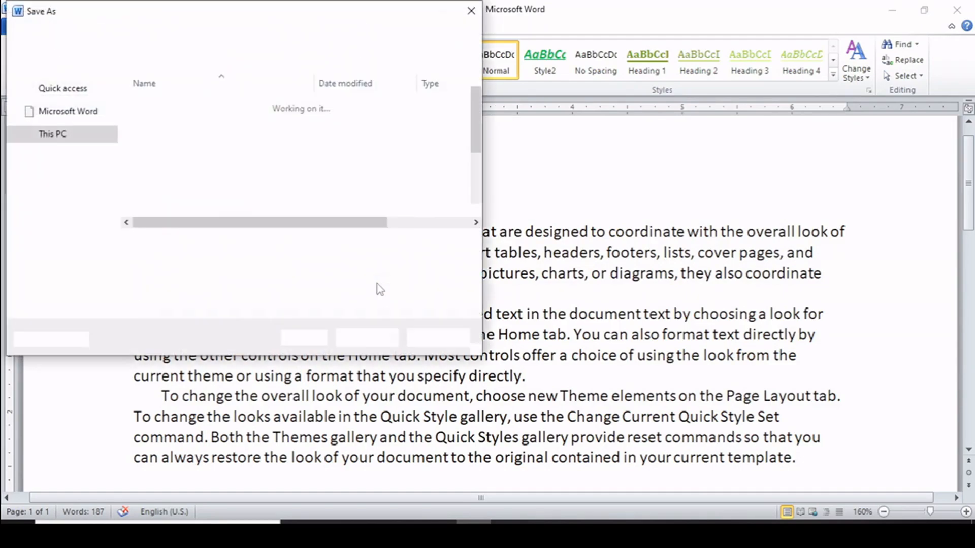
left_click(70, 125)
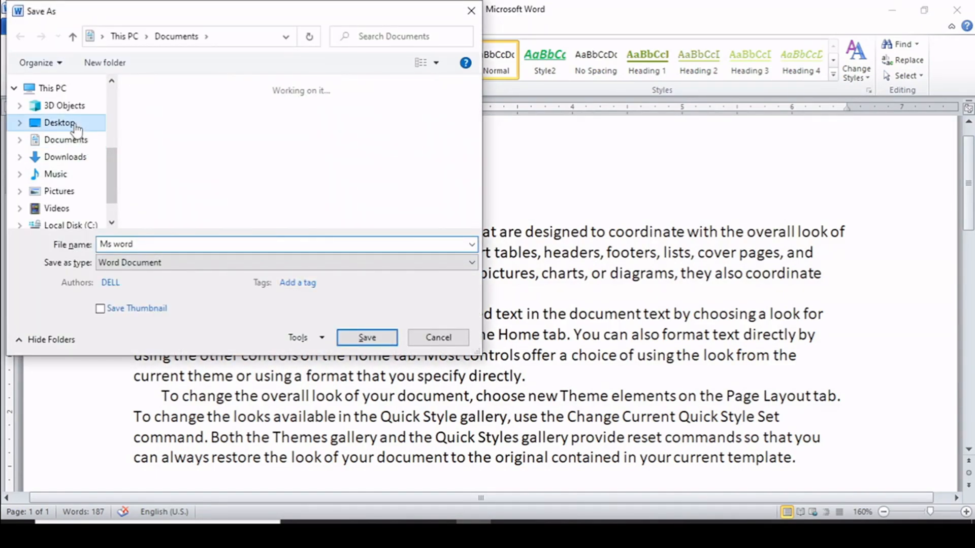
left_click(155, 243)
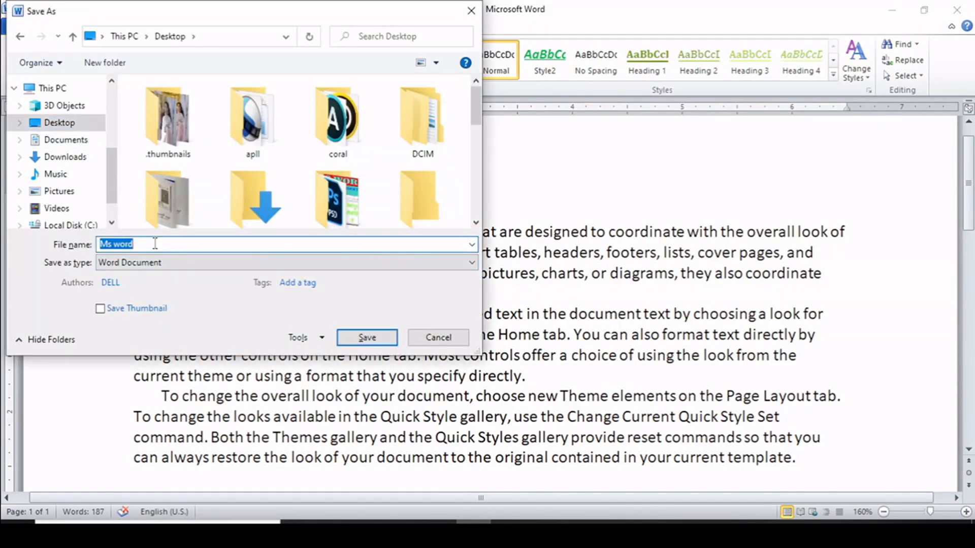
left_click(155, 244)
left_click(366, 337)
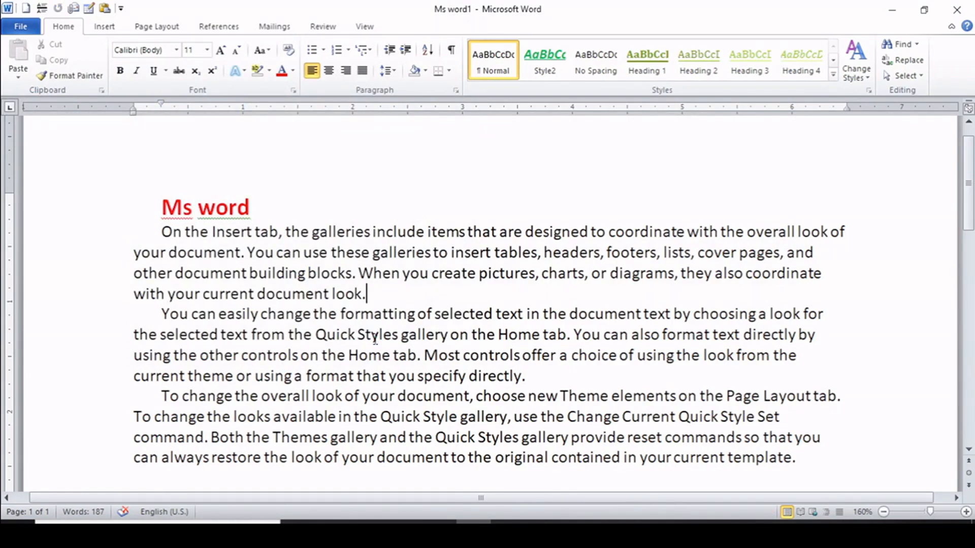
Create a new blank document and enter Ms word as its first line, followed by a new line
key("ctrl+n")
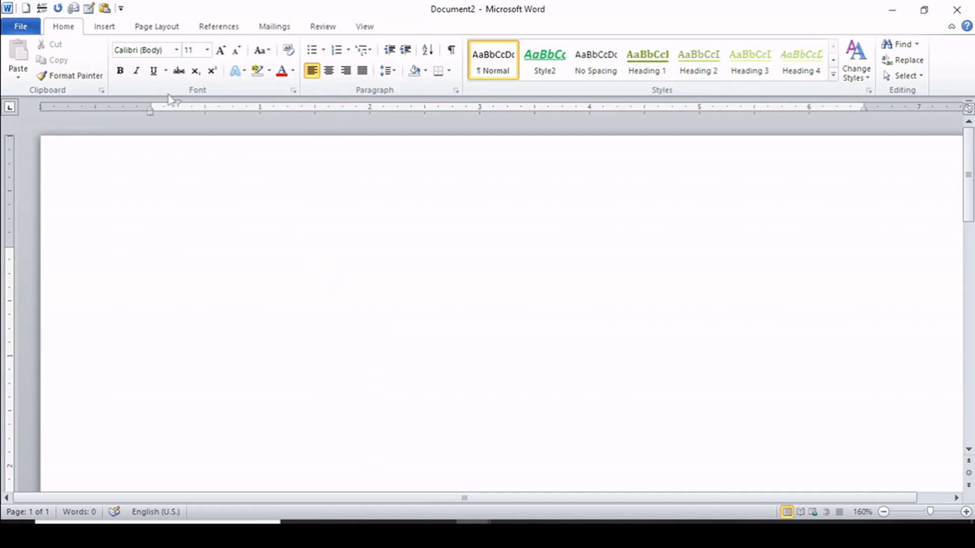
left_click(116, 30)
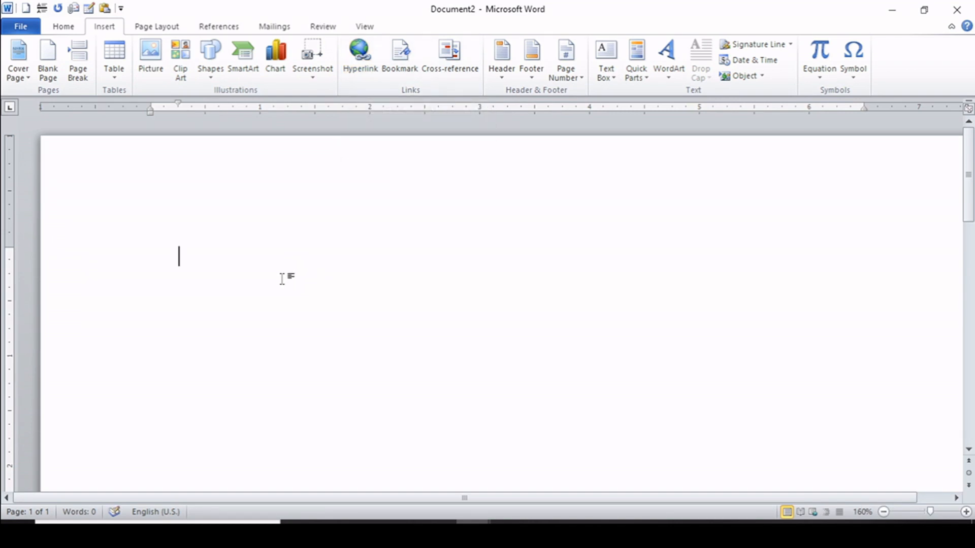
type("ms w")
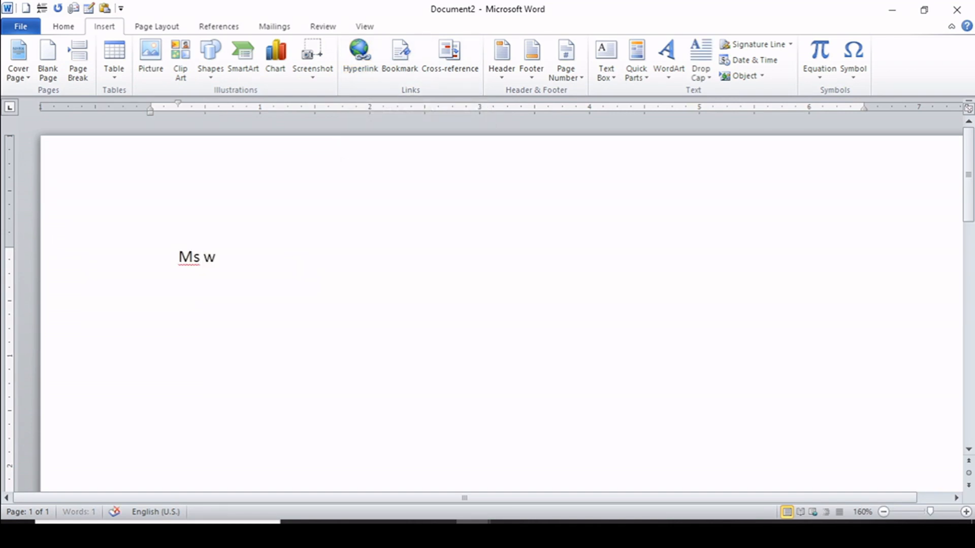
type("ord")
key("Return")
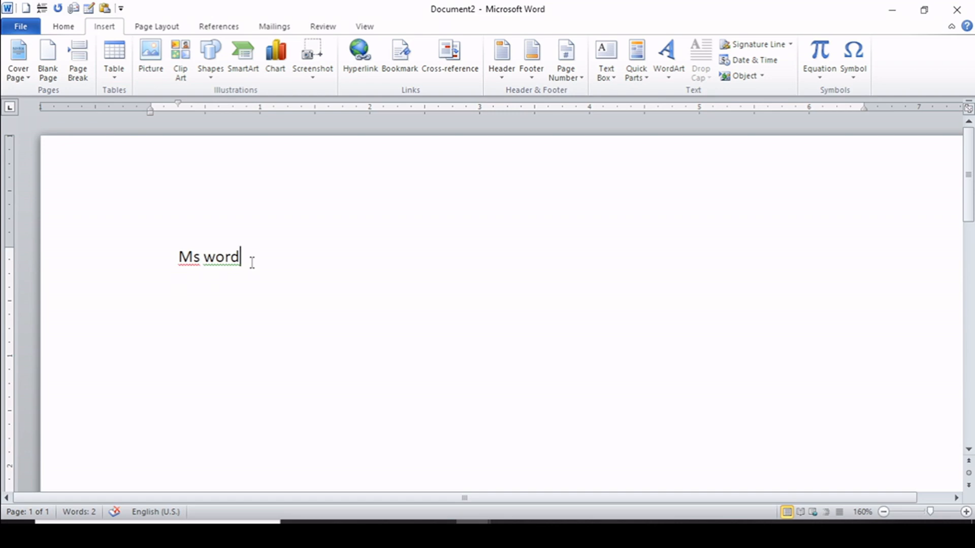
Insert a hyperlink to the Ms word1 document on the Desktop, on the line below the Ms word text
left_click(185, 288)
left_click(360, 70)
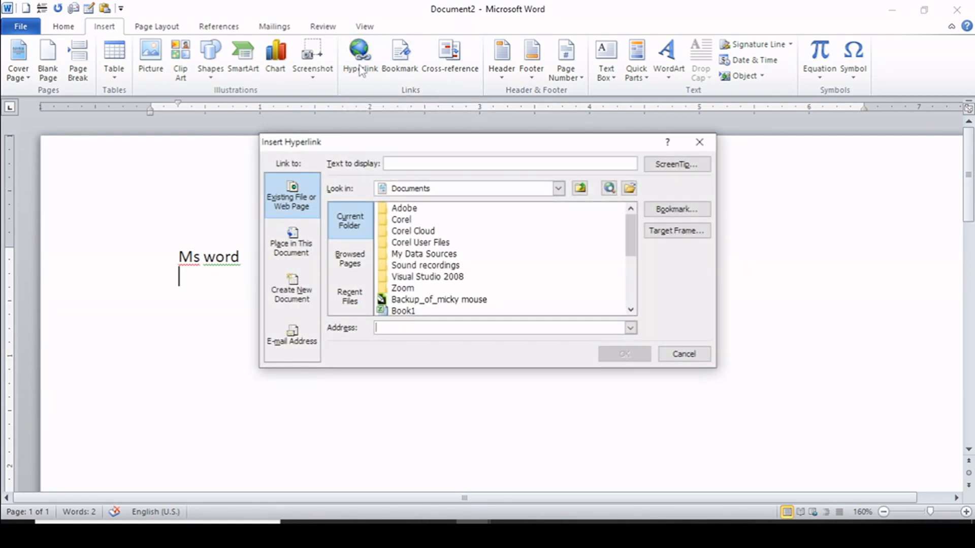
mouse_move(629, 227)
left_mouse_down()
mouse_move(636, 279)
mouse_move(631, 217)
mouse_move(633, 283)
mouse_move(631, 217)
left_mouse_up()
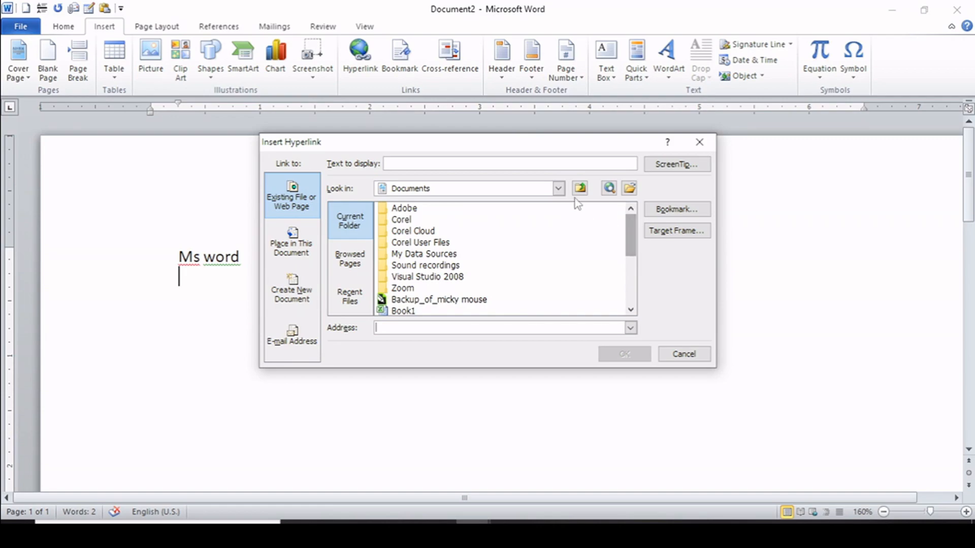
left_click(559, 189)
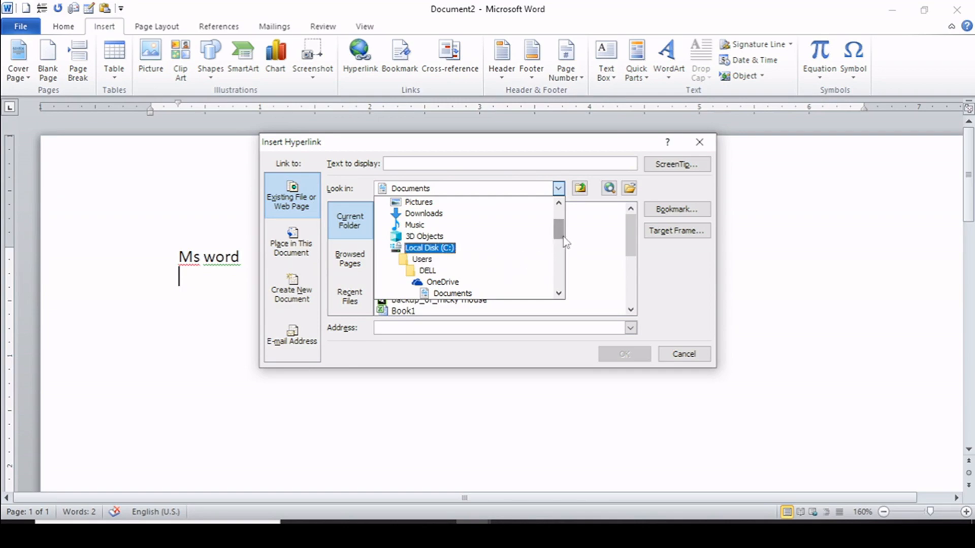
scroll(564, 239, "up", 1)
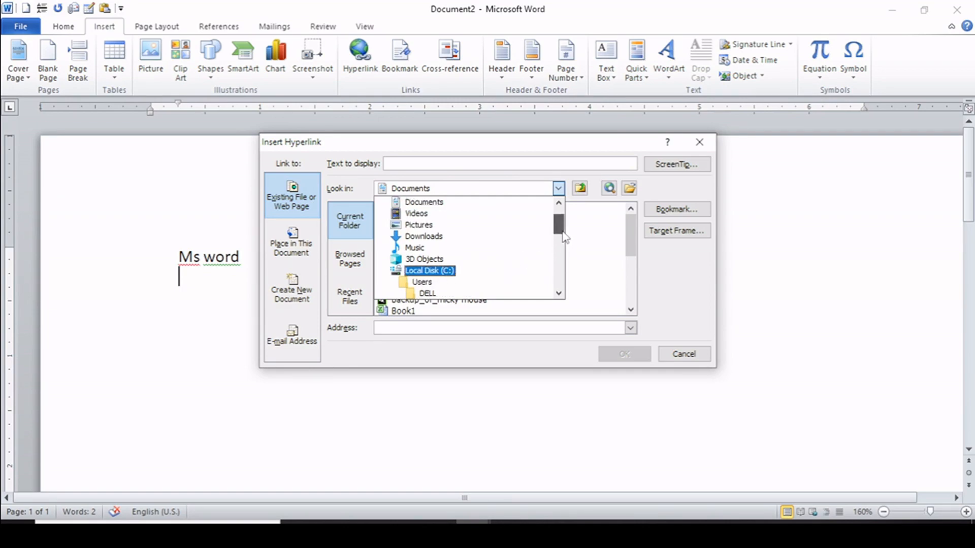
scroll(565, 237, "up", 1)
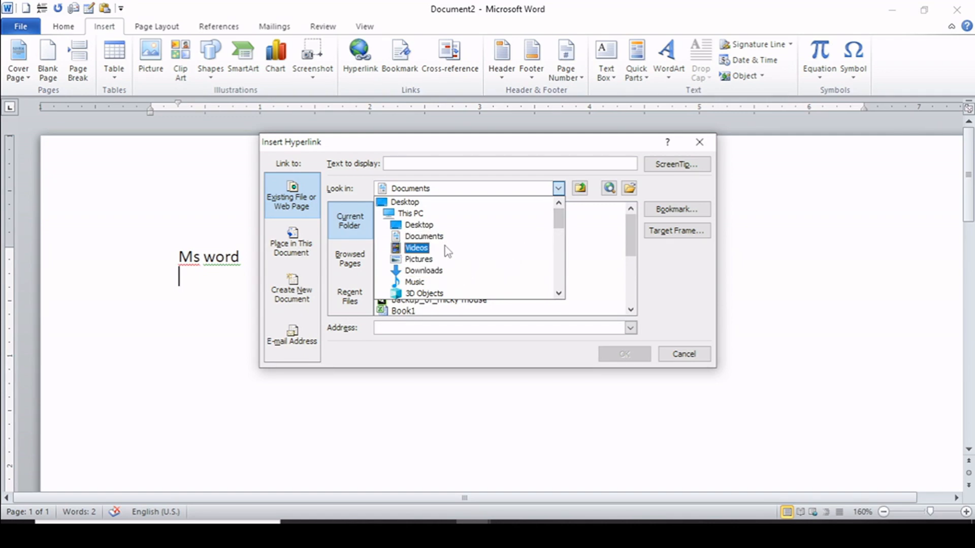
left_click(405, 202)
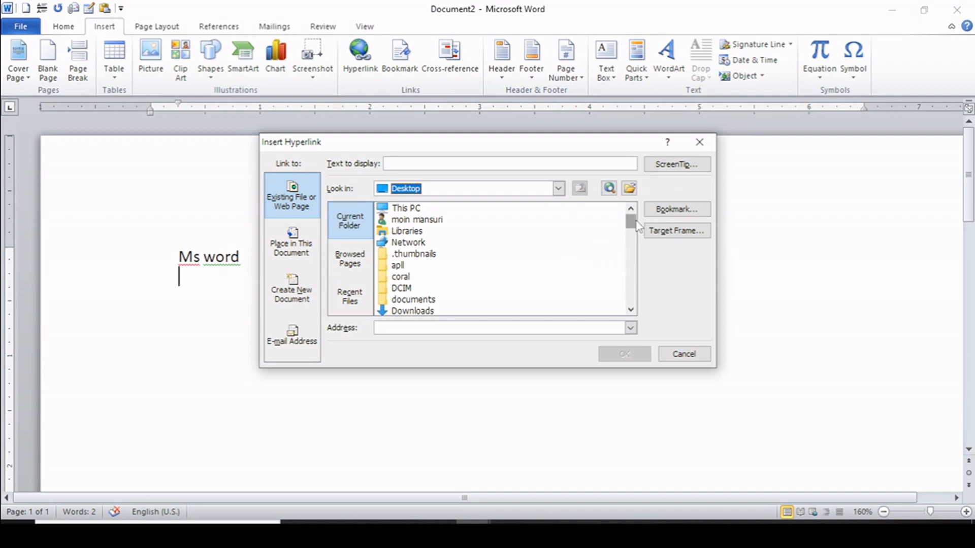
left_click_drag(637, 227, 630, 268)
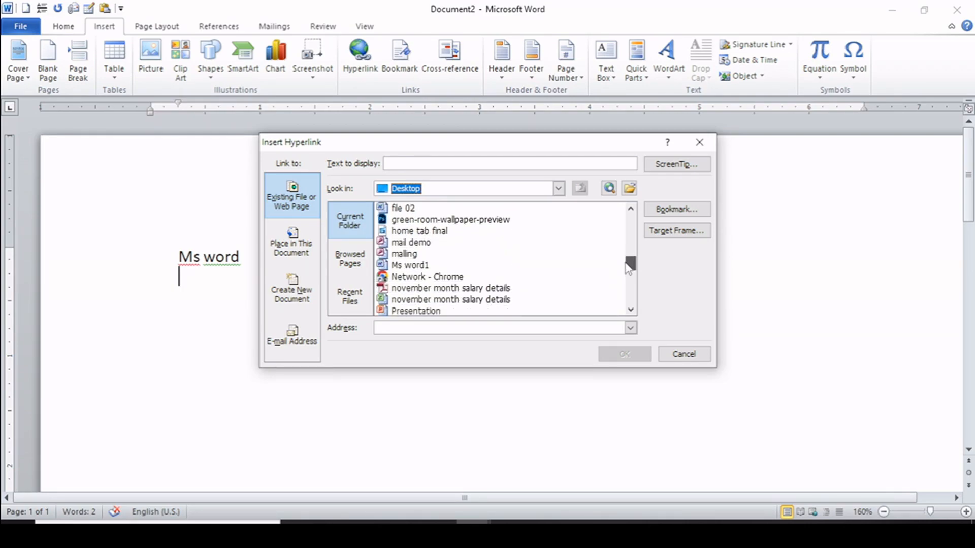
left_click(427, 265)
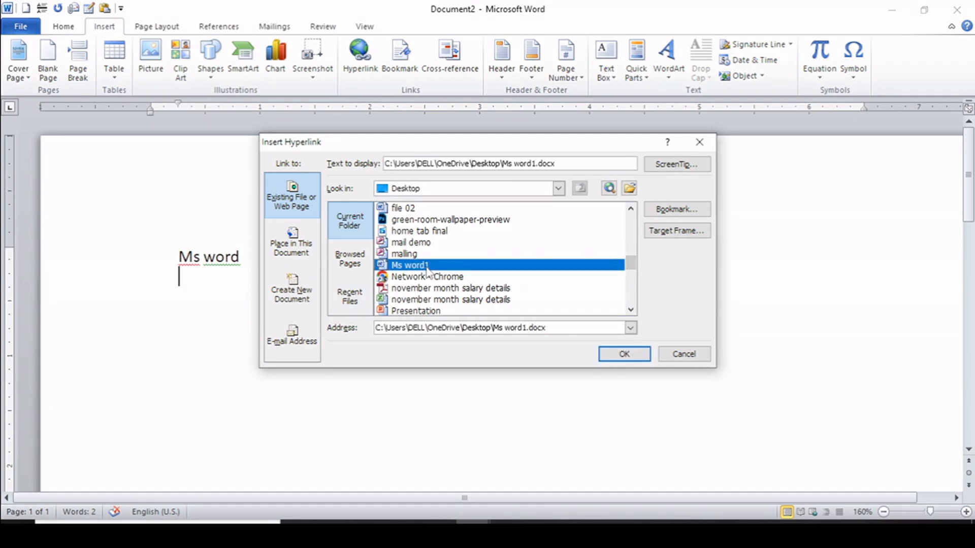
left_click(624, 354)
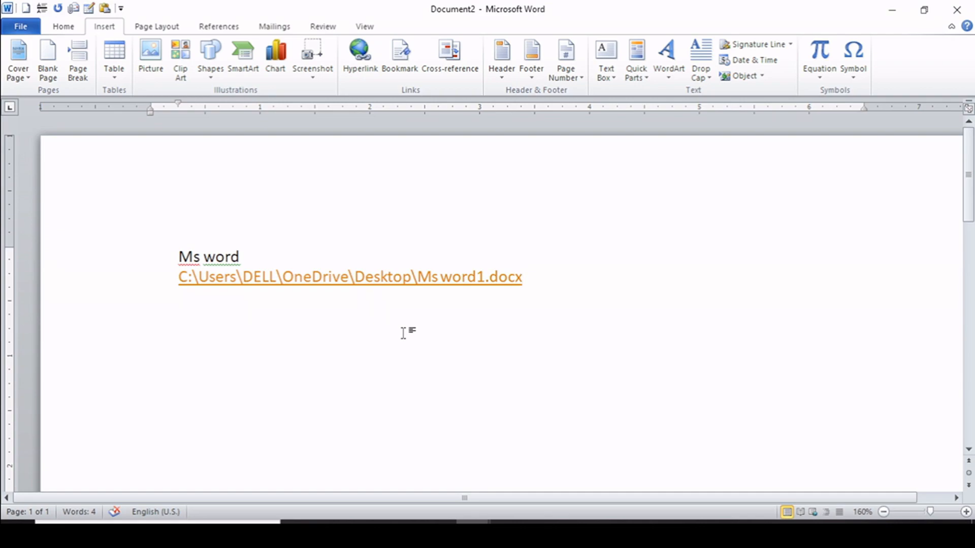
Follow the inserted hyperlink to open the Ms word1 document
left_click(375, 277)
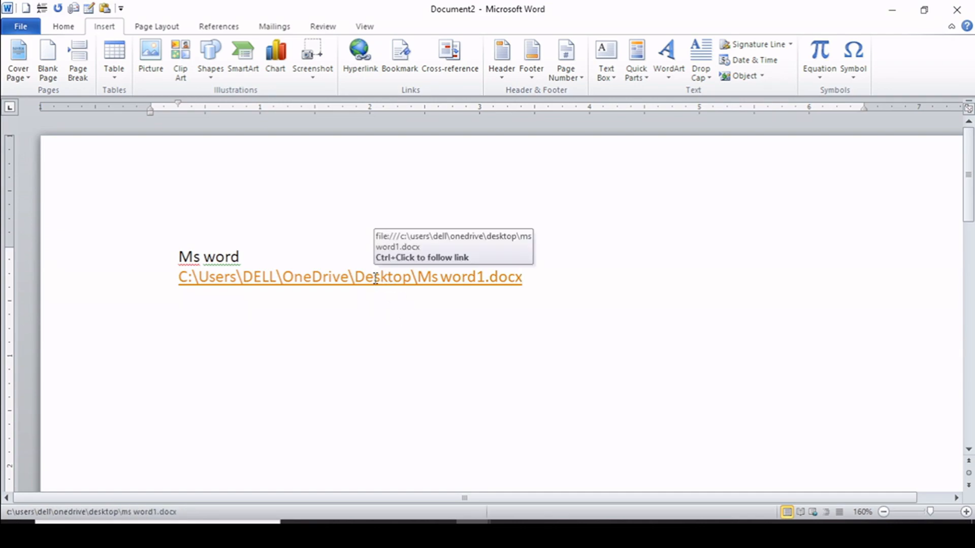
left_click(295, 280)
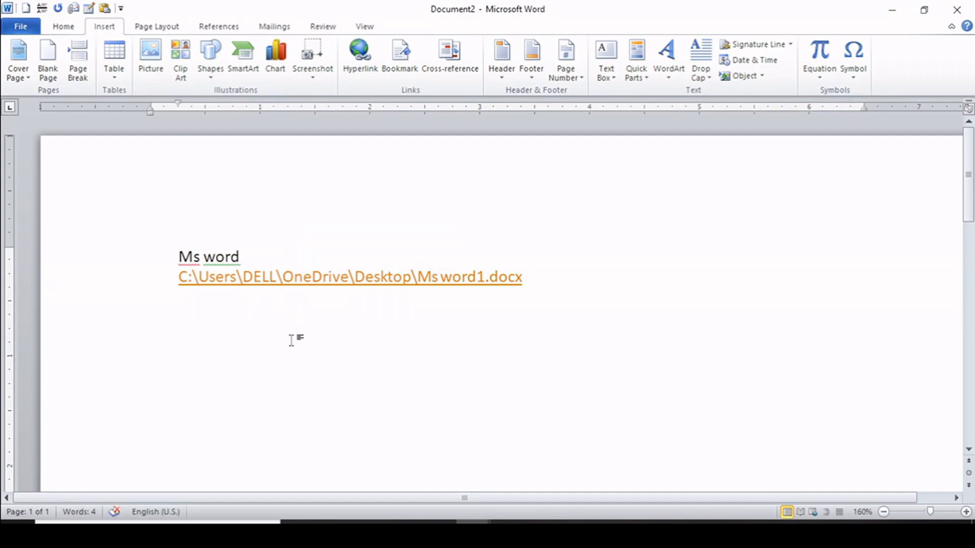
left_click(307, 288, "ctrl")
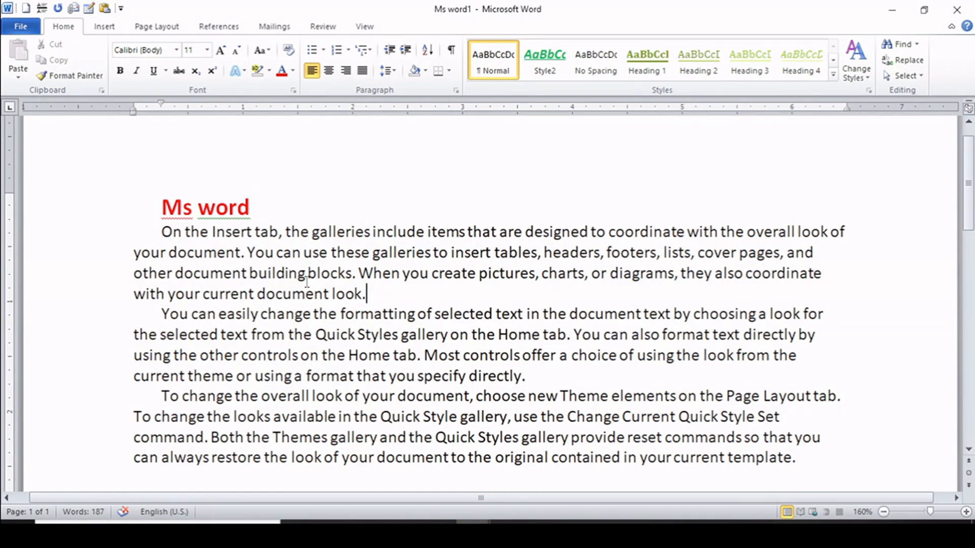
Undo the last two formatting changes to the Ms word heading and close Ms word1 without saving
key("ctrl+z")
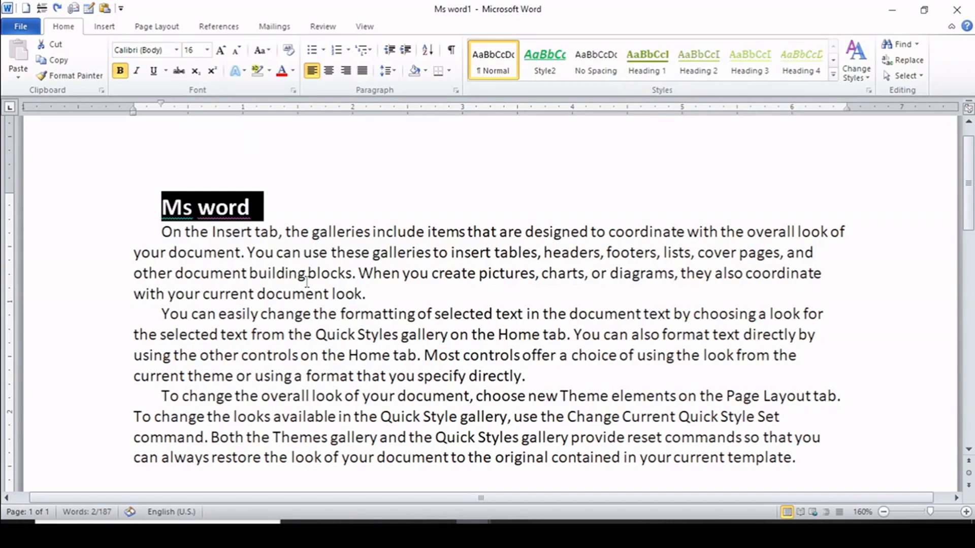
key("ctrl+z")
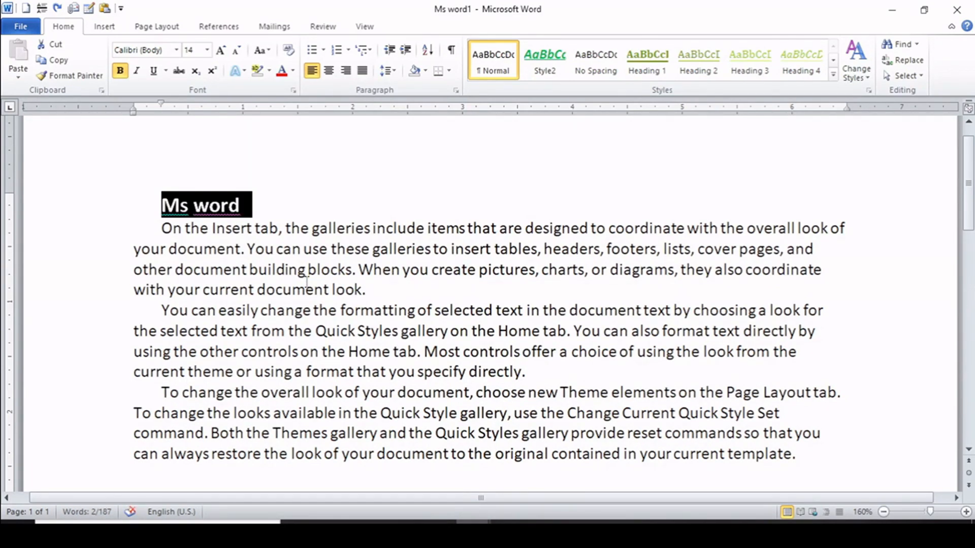
left_click(957, 16)
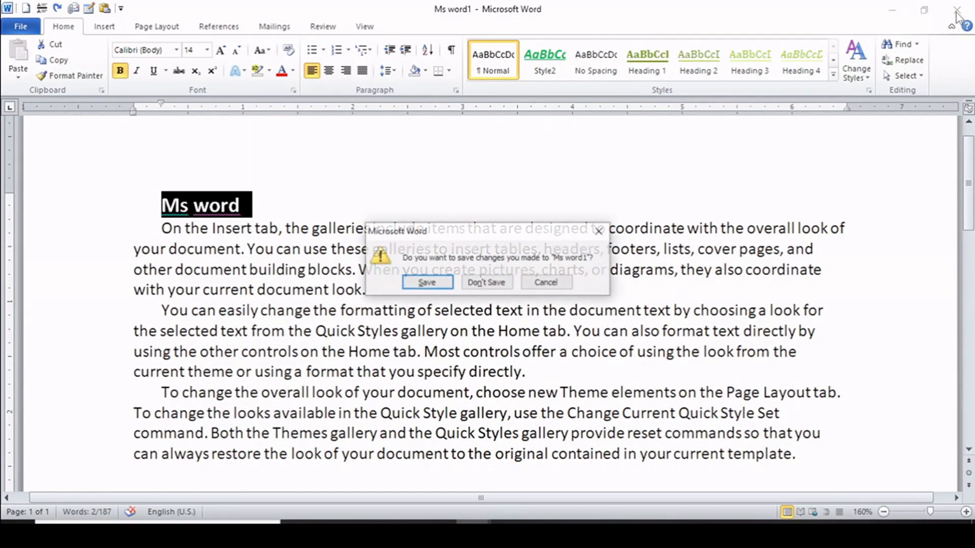
left_click(485, 283)
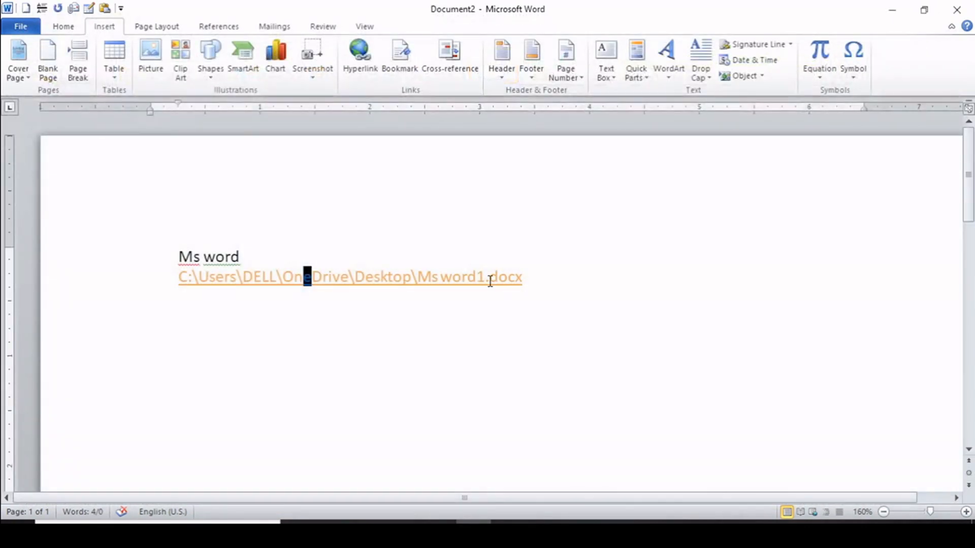
Start a new line after the hyperlink, then follow the link again and allow Ms word1 to open
left_click(534, 279)
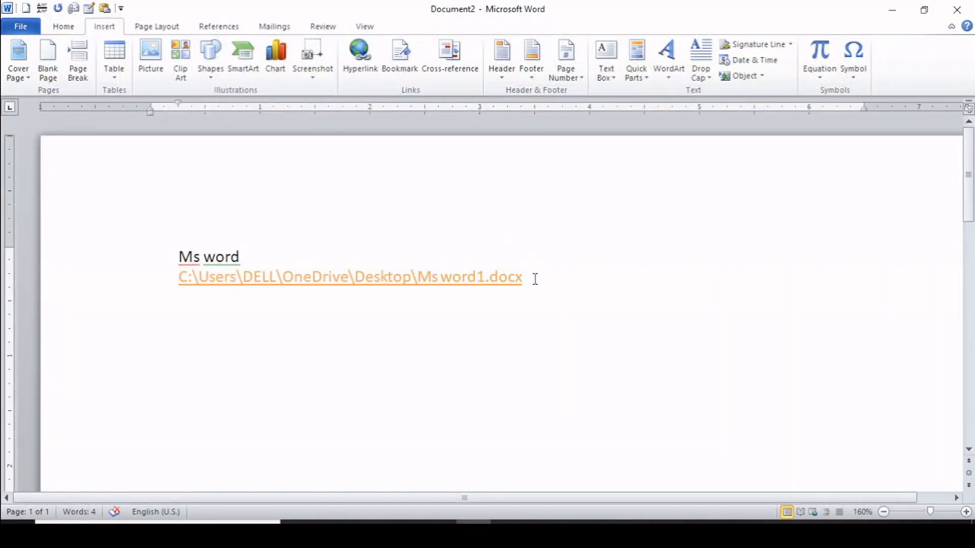
key("Return")
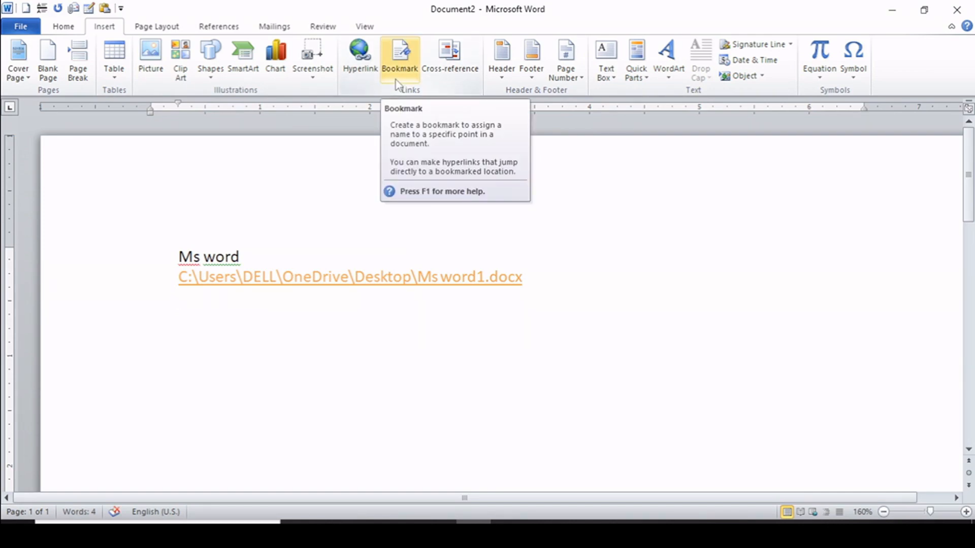
left_click(299, 280)
left_click(299, 280, "ctrl")
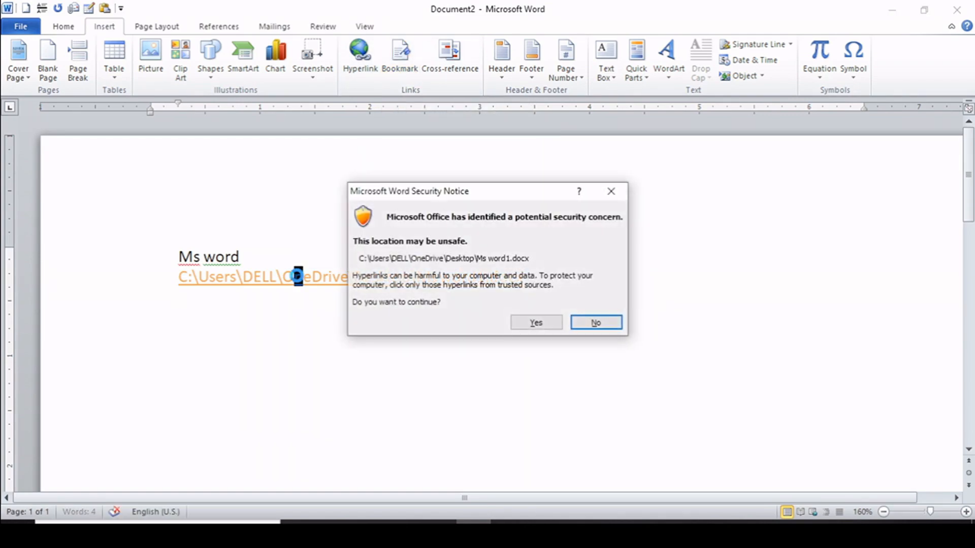
left_click(537, 323)
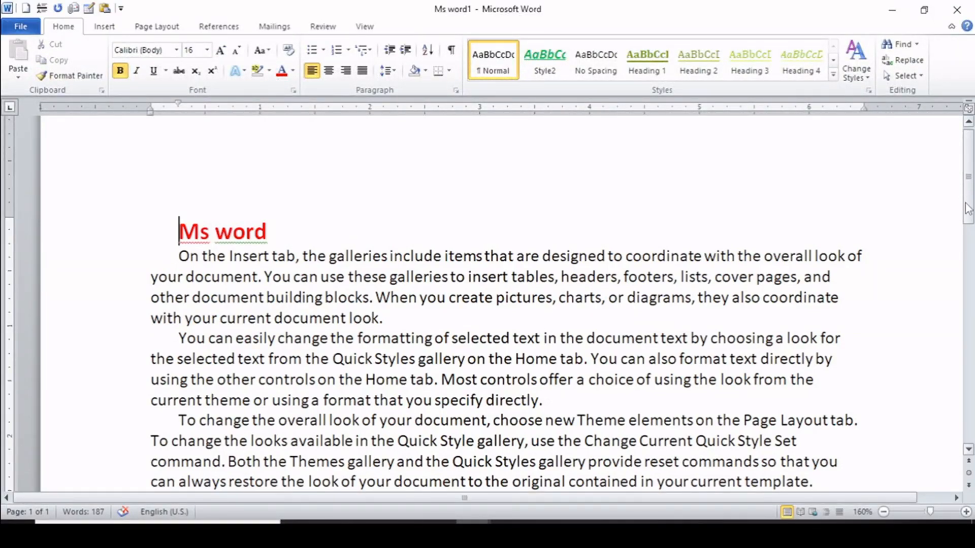
Add a bookmark named day1 at the end of the first paragraph, after "current document look."
left_click_drag(968, 209, 968, 208)
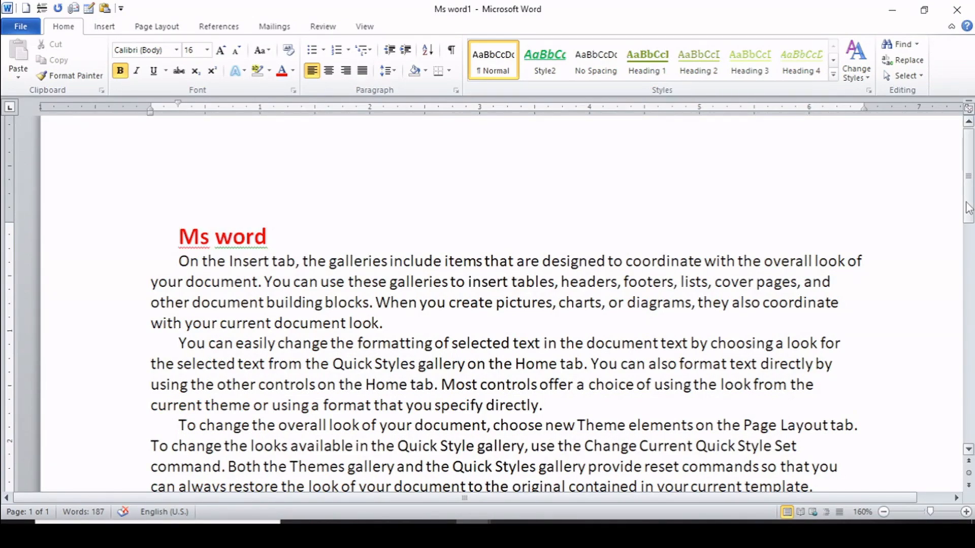
scroll(967, 209, "down", 1)
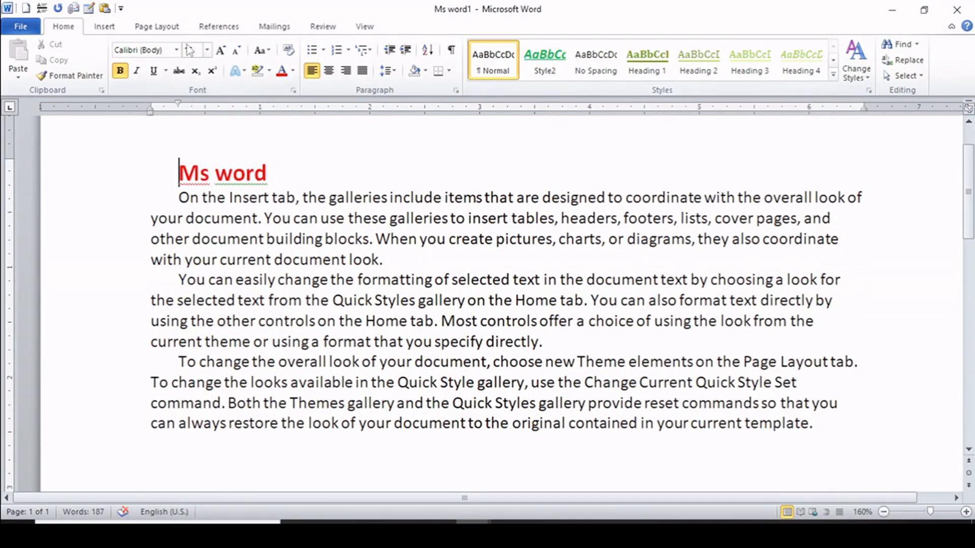
left_click(104, 27)
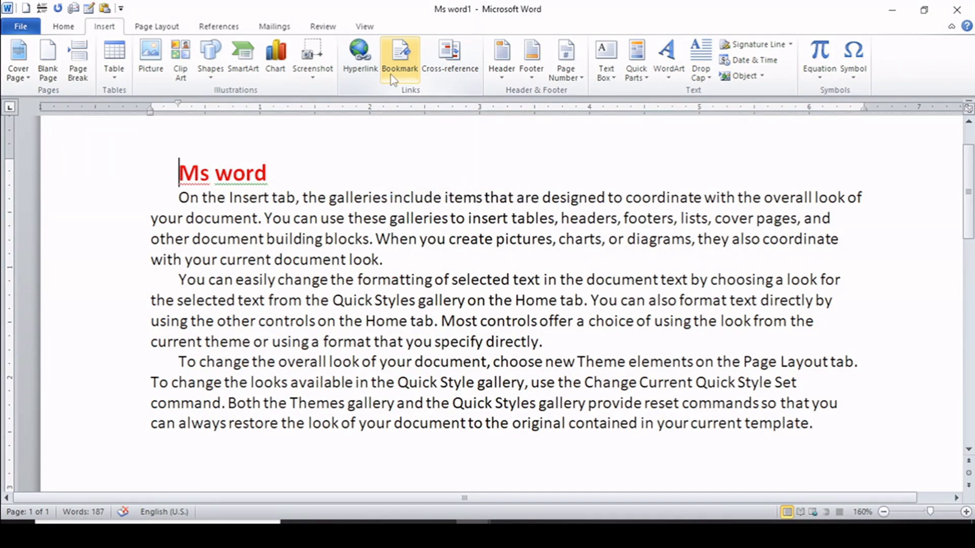
left_click(396, 263)
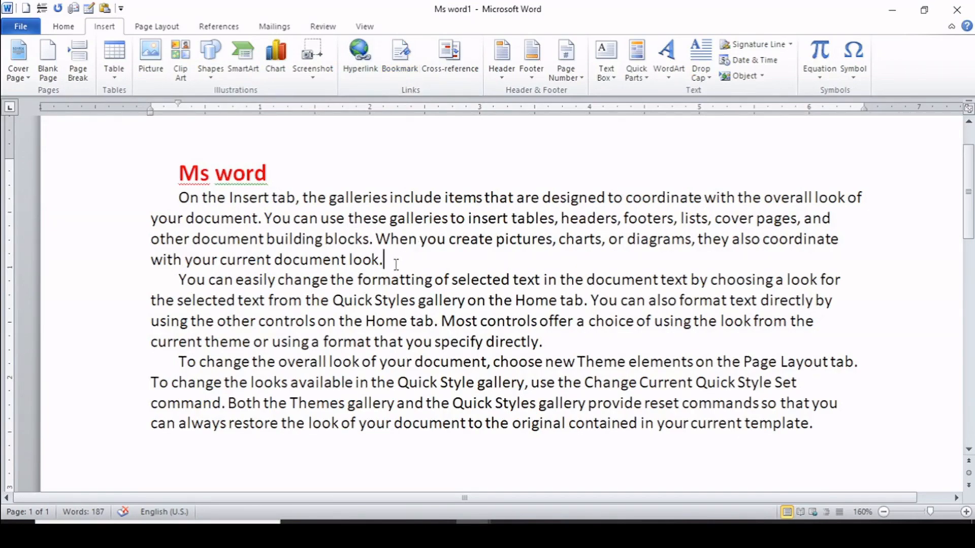
left_click(548, 347)
left_click(820, 427)
left_click(385, 259)
left_click(401, 57)
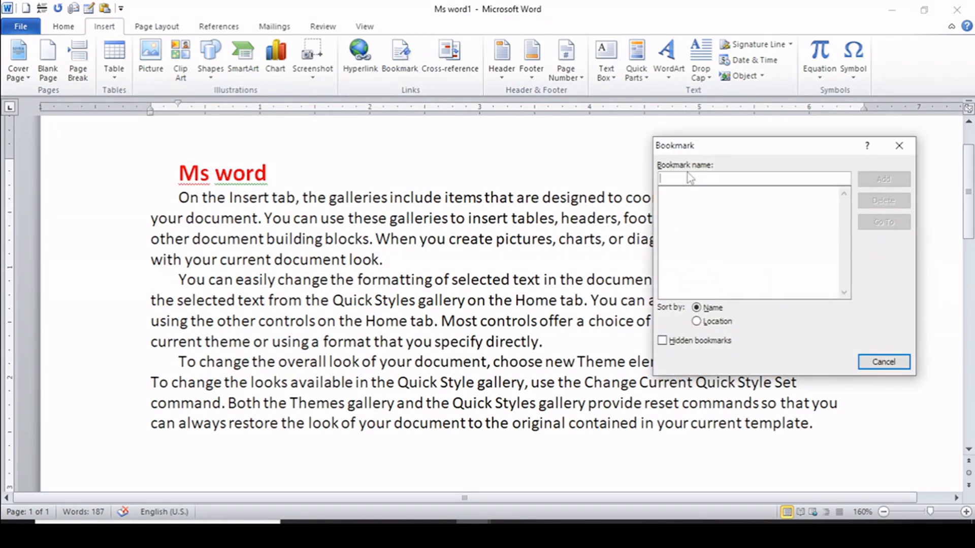
type("day1")
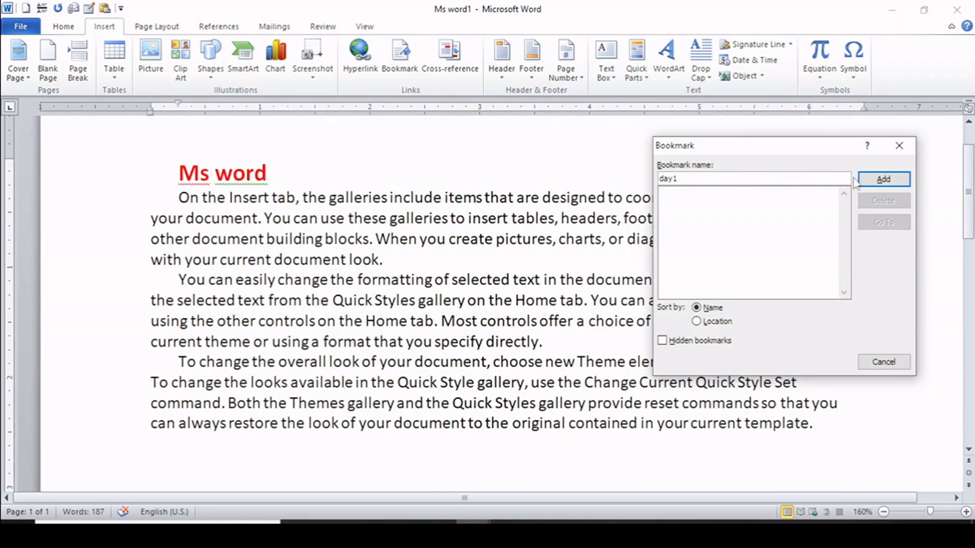
left_click(883, 179)
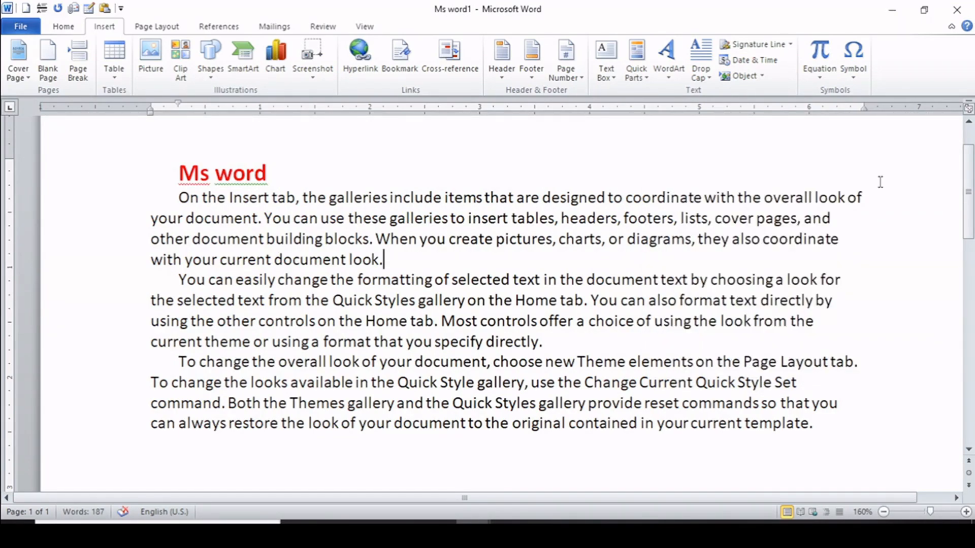
Add a bookmark named day2 after the word "specify" in the second paragraph's last line
left_click(484, 342)
left_click(398, 71)
type("day")
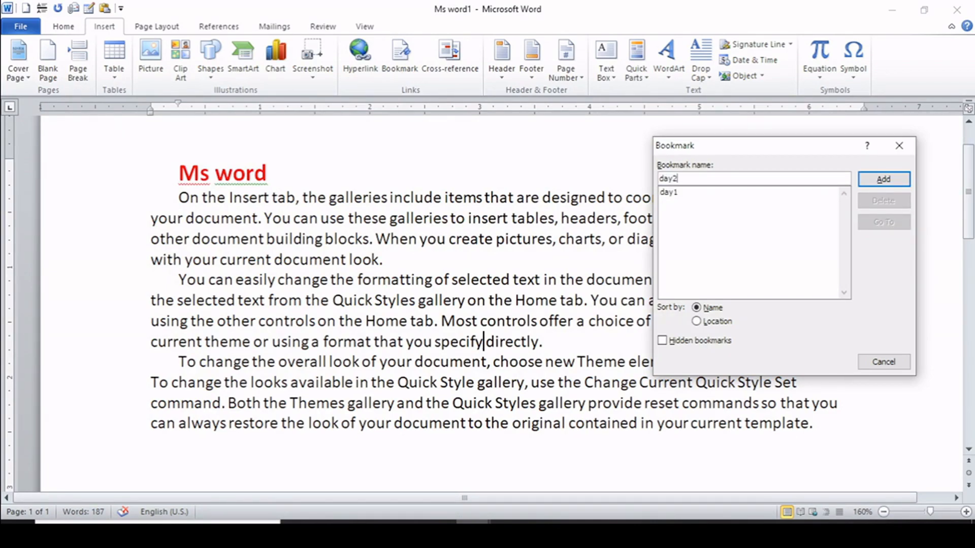
type("2")
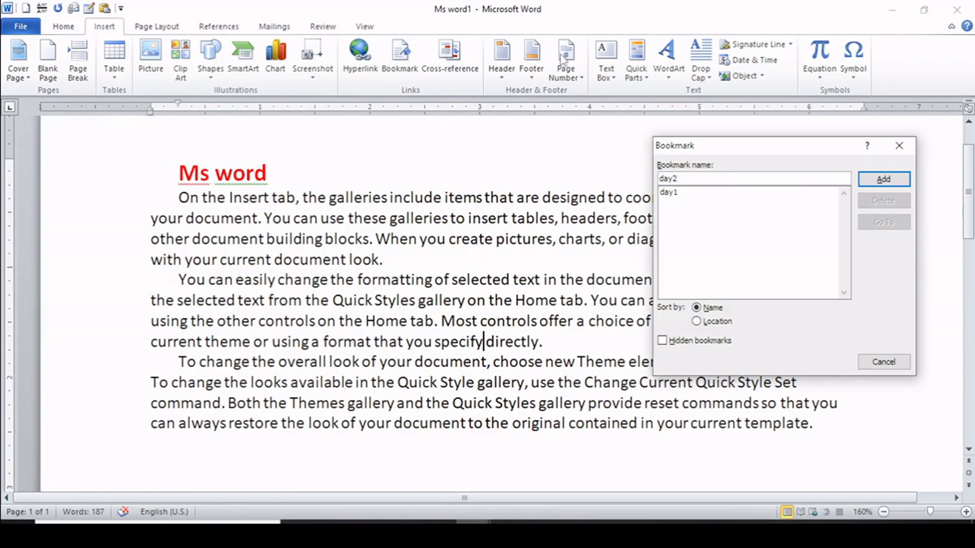
left_click(875, 181)
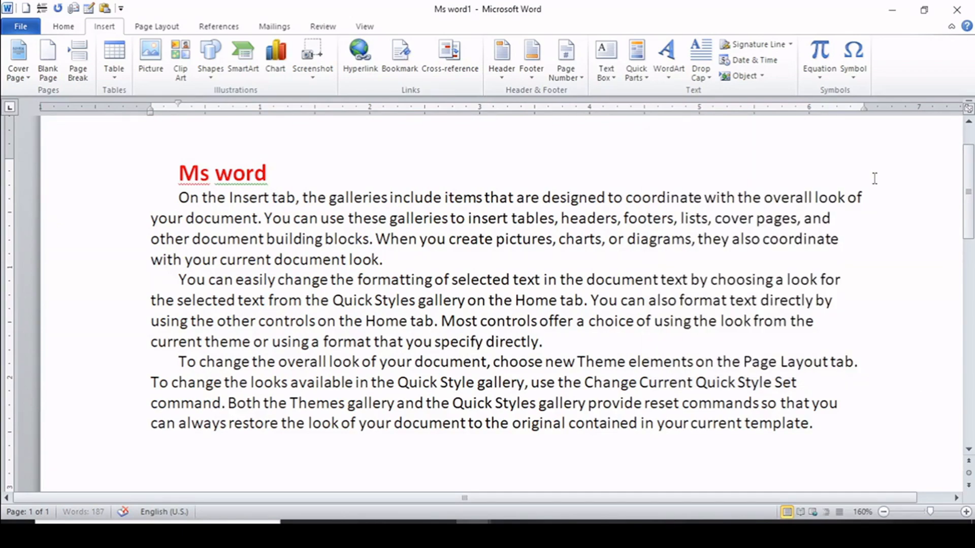
Add a bookmark named day3 after "contained in" in the third paragraph's last line, and place the cursor in the Ms word heading
left_click(652, 424)
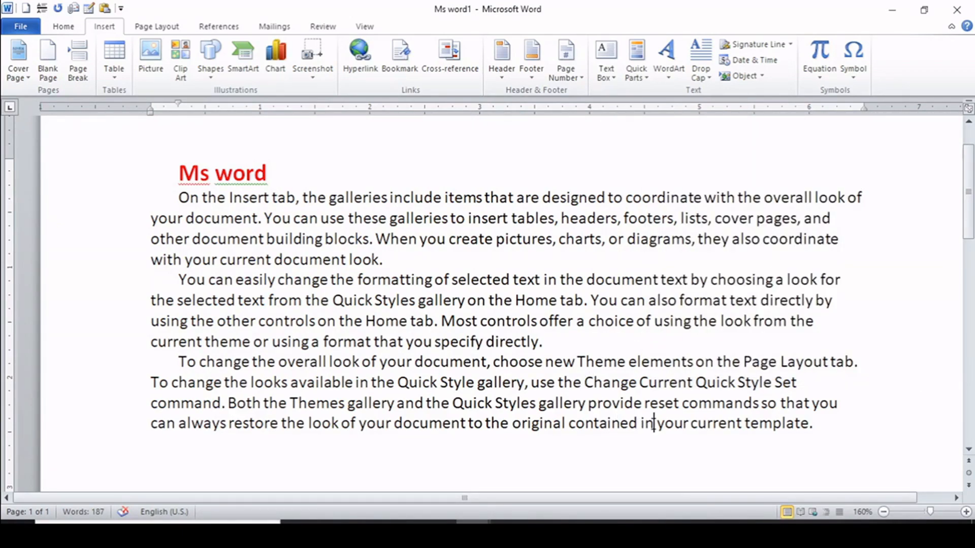
left_click(401, 60)
type("d")
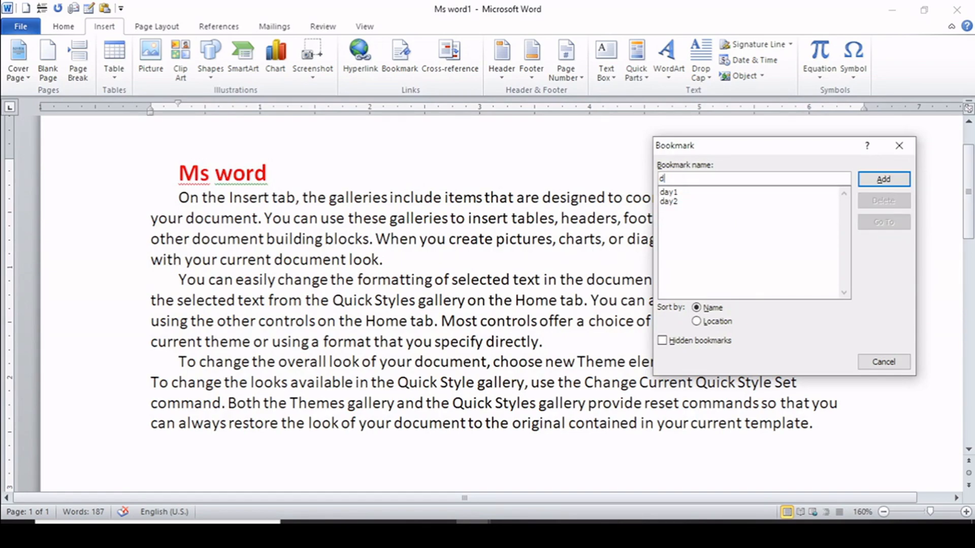
type("ay3")
left_click(884, 180)
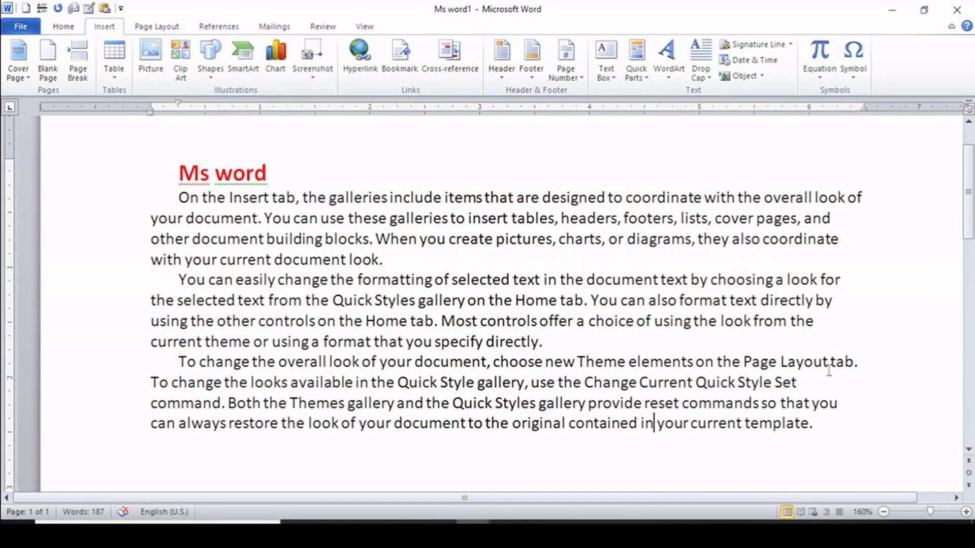
left_click(816, 432)
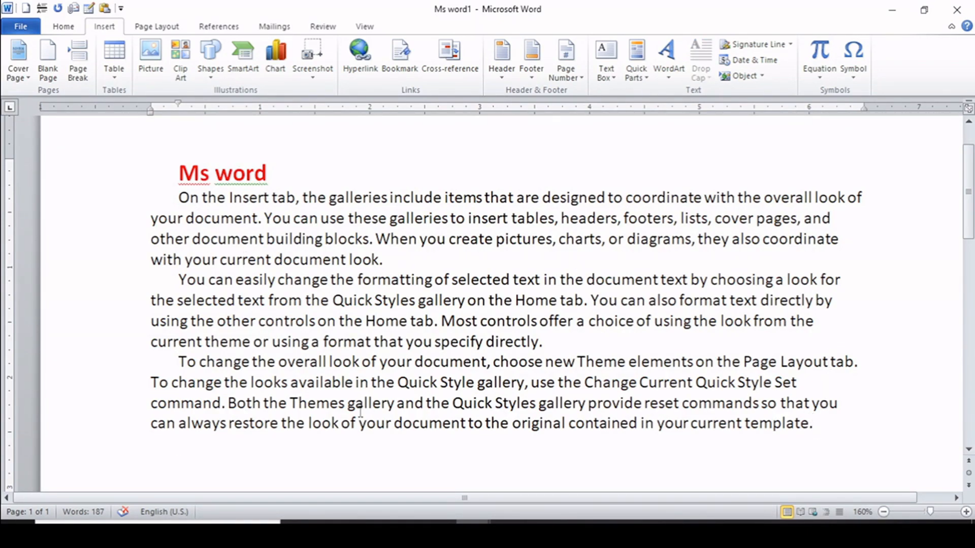
left_click(210, 173)
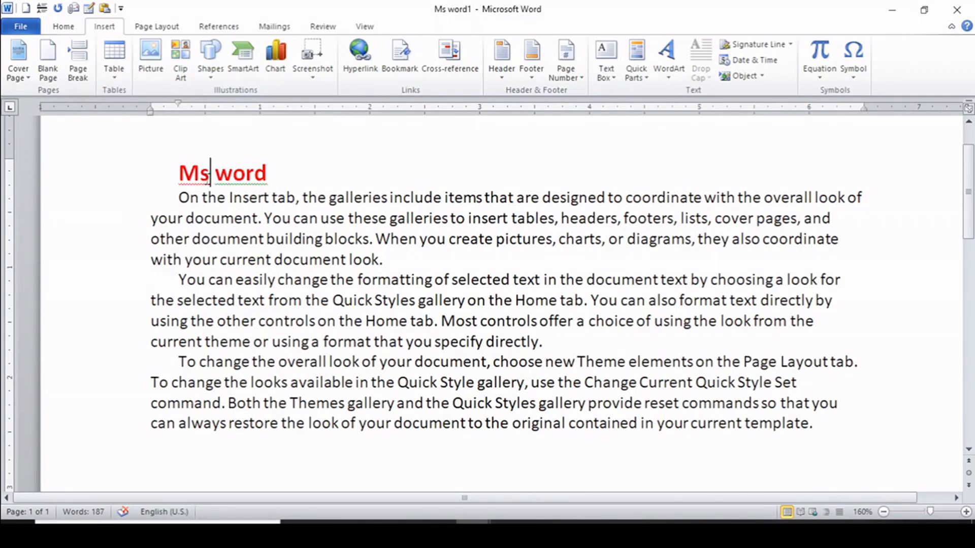
Place the cursor at the end of the third paragraph and jump from there to the day1 bookmark
left_click(817, 424)
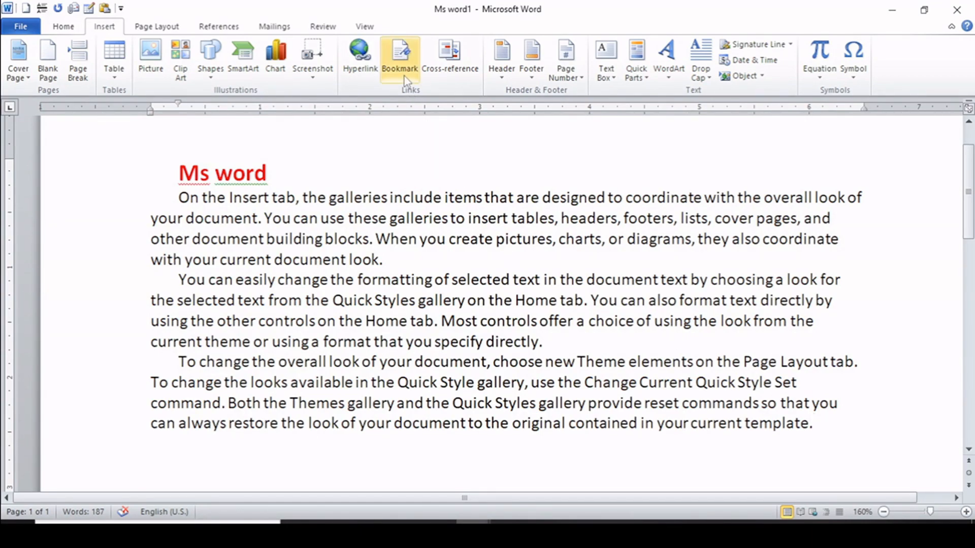
left_click(402, 61)
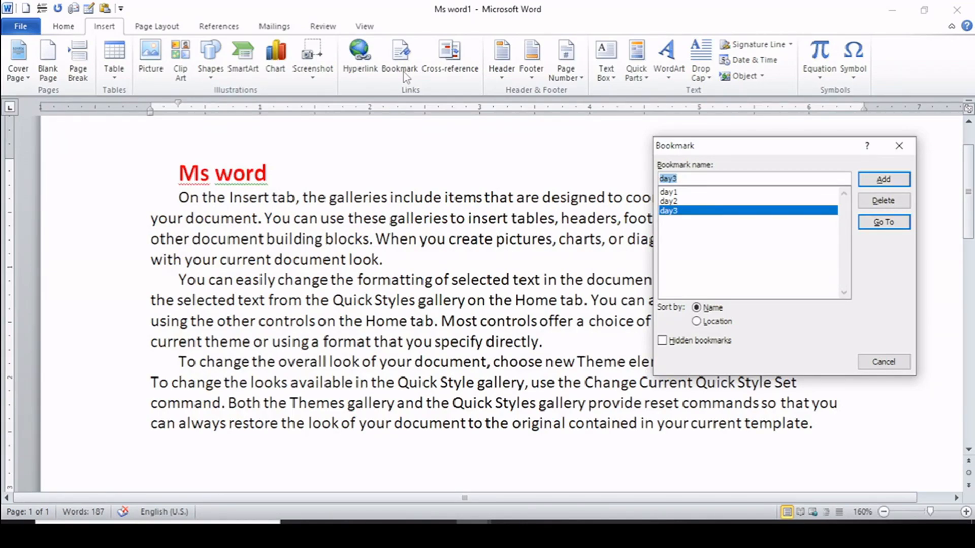
left_click(673, 193)
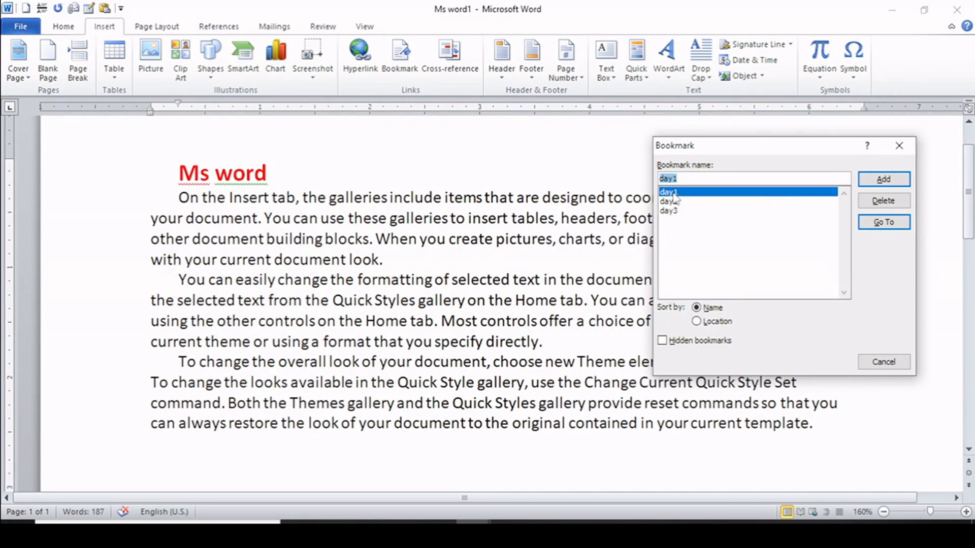
left_click(884, 224)
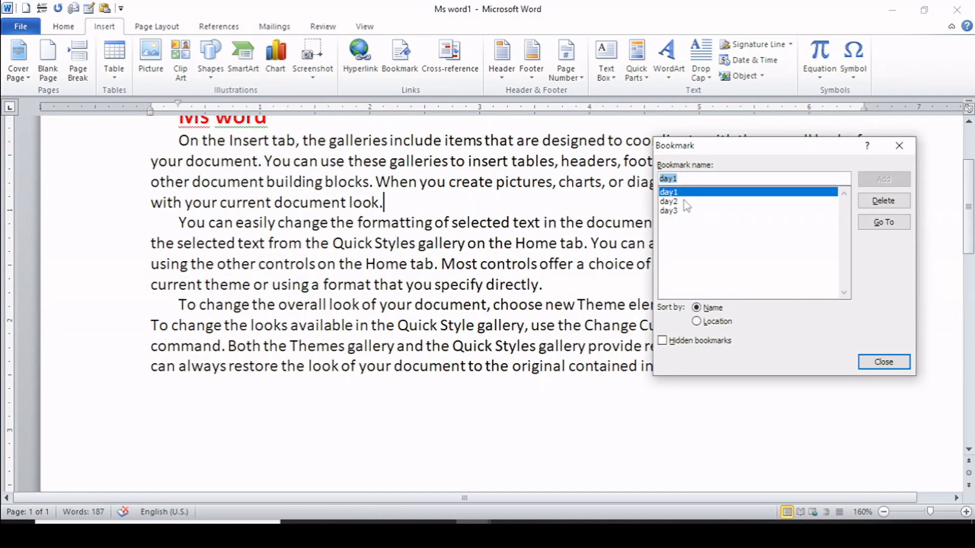
Jump to the day2 bookmark, and select day3 as the next bookmark to visit
left_click(696, 202)
left_click(873, 223)
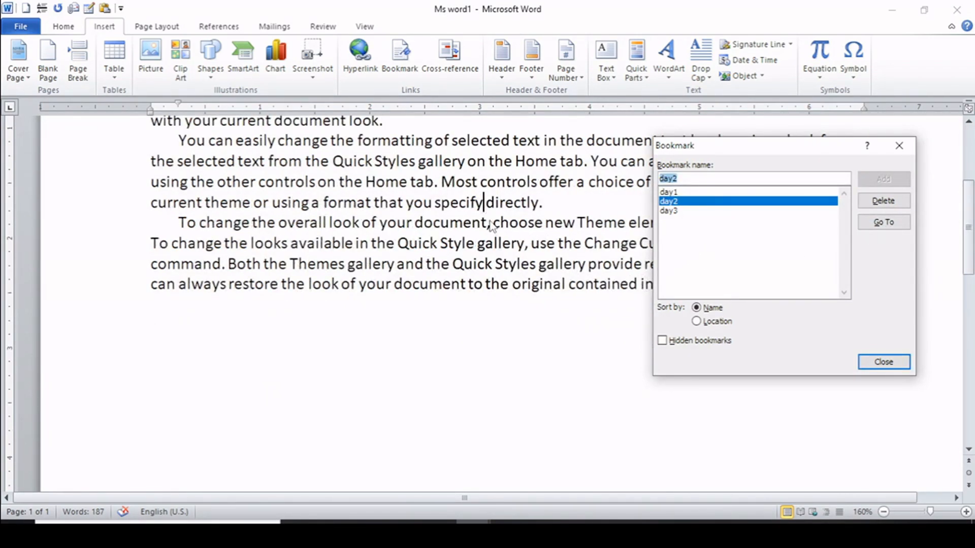
left_click(675, 212)
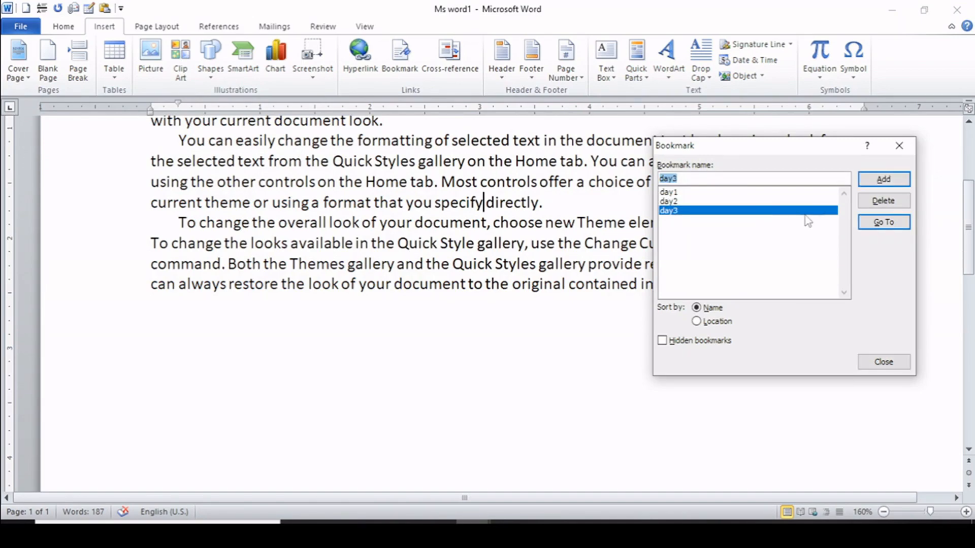
Go to the day3 bookmark in the document and delete the day1 bookmark
left_click(889, 223)
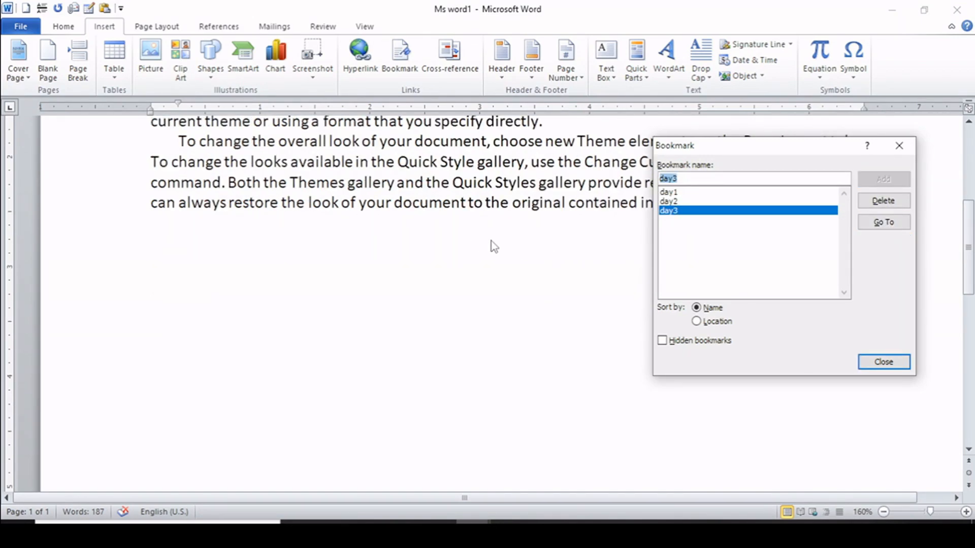
left_click_drag(741, 144, 618, 261)
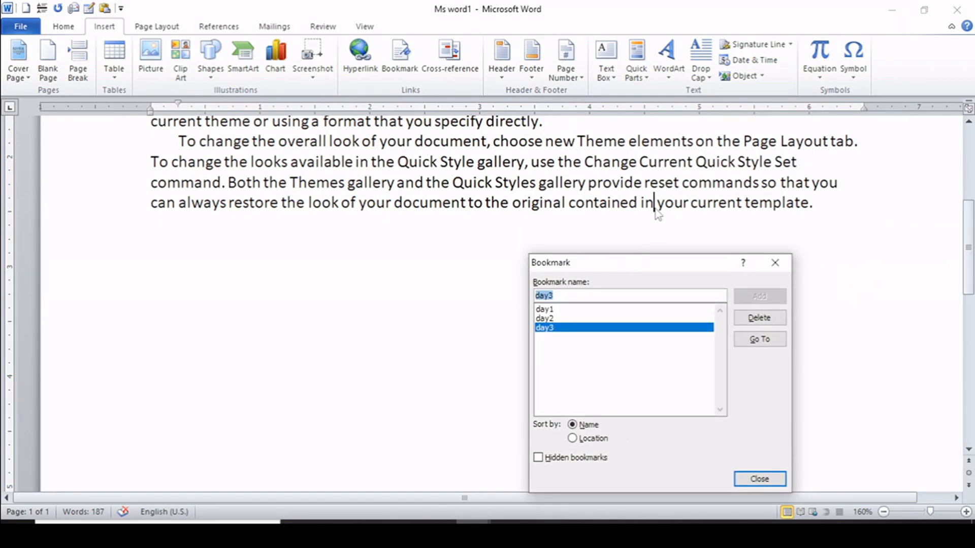
left_click(551, 311)
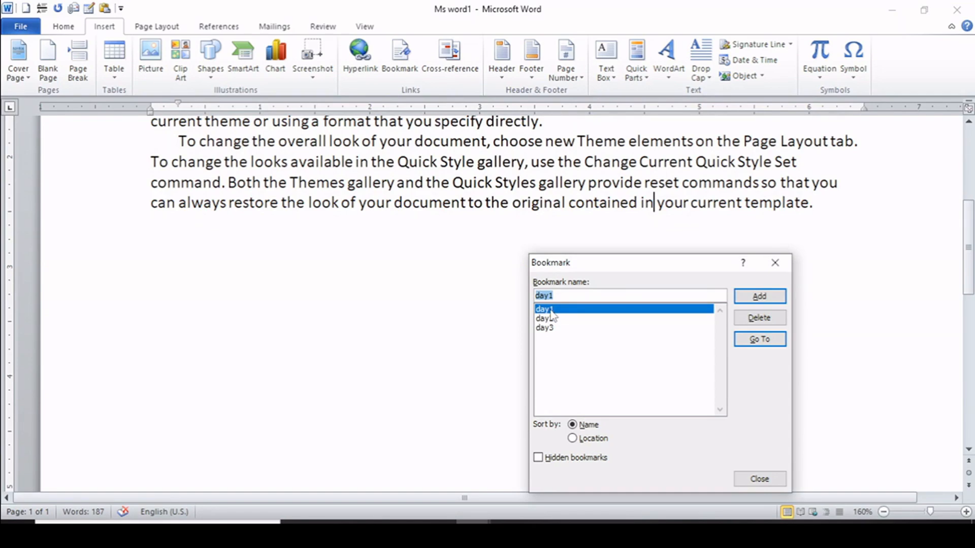
left_click(762, 320)
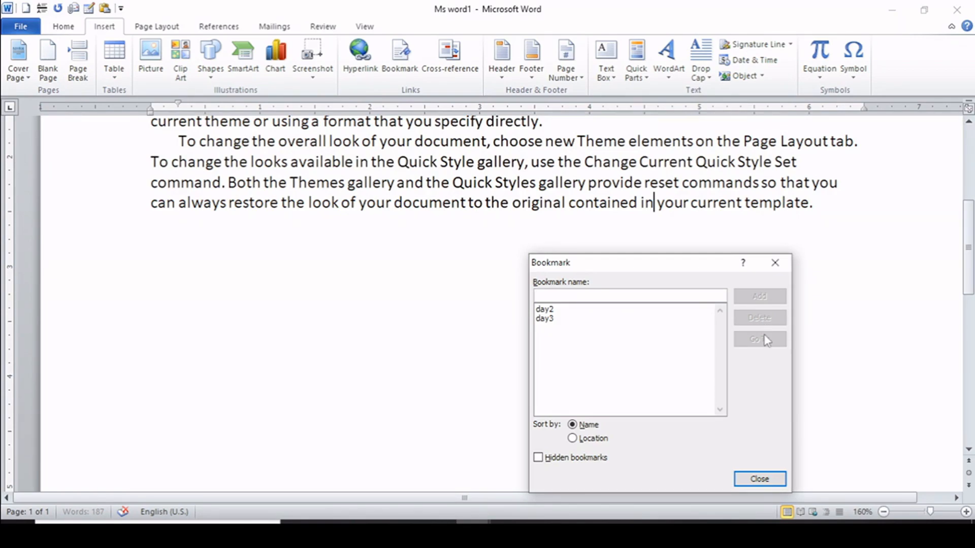
left_click(761, 478)
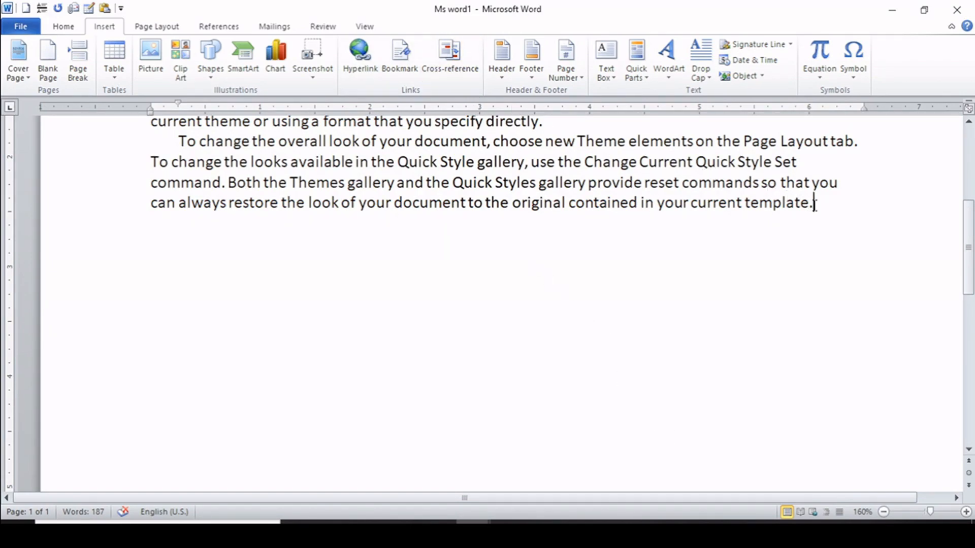
Start a new line after the last paragraph and insert page breaks until the document has four pages
key("Return")
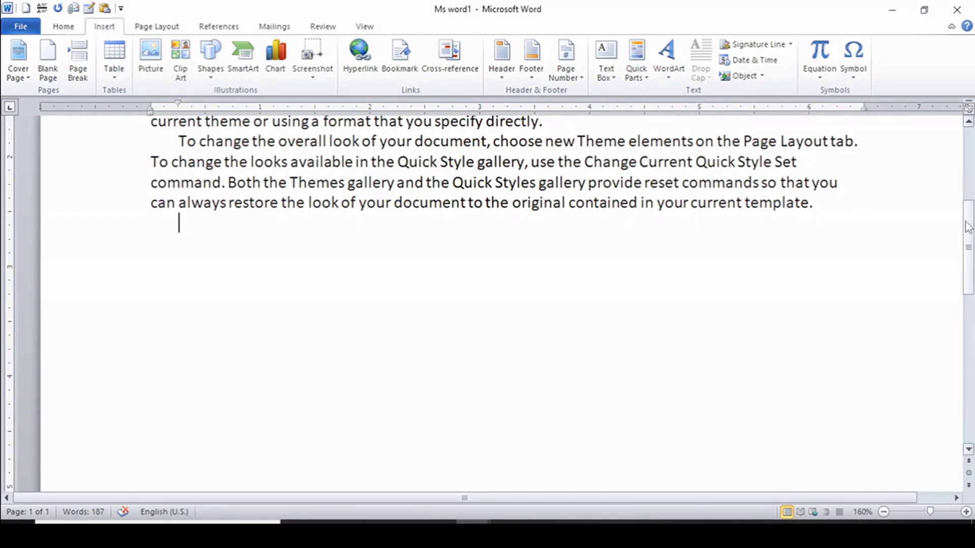
left_click_drag(970, 226, 965, 173)
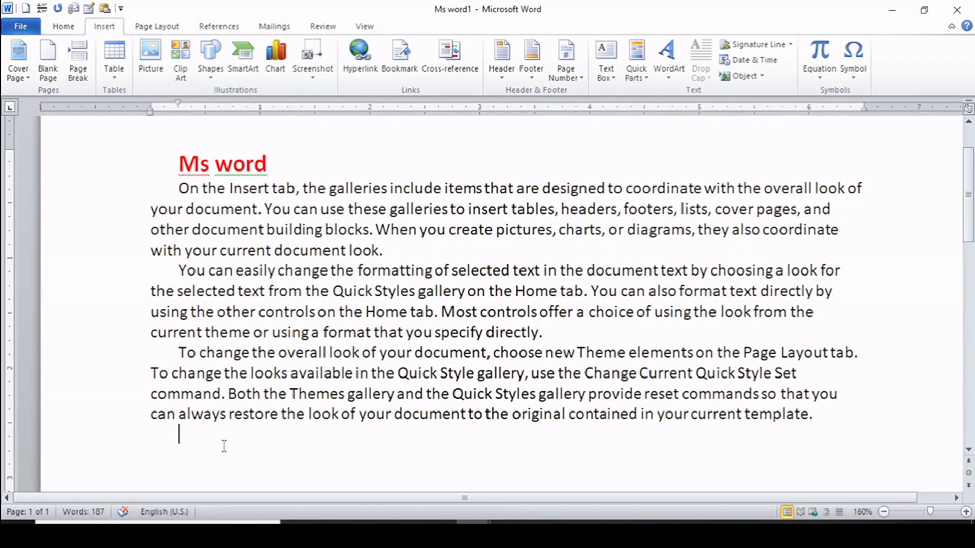
key("ctrl+Return")
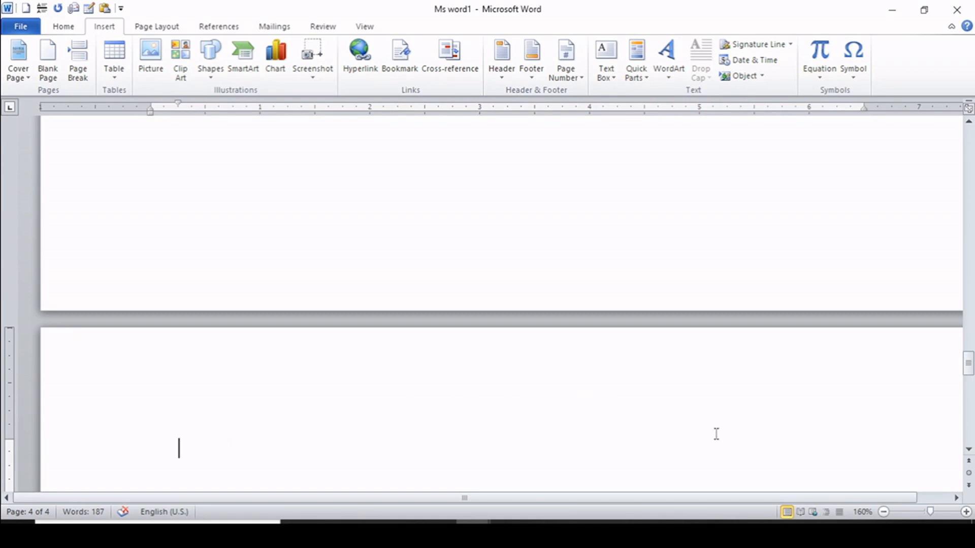
Copy the three body paragraphs under the Ms word heading and paste them four times across the following pages
left_click_drag(968, 374, 955, 142)
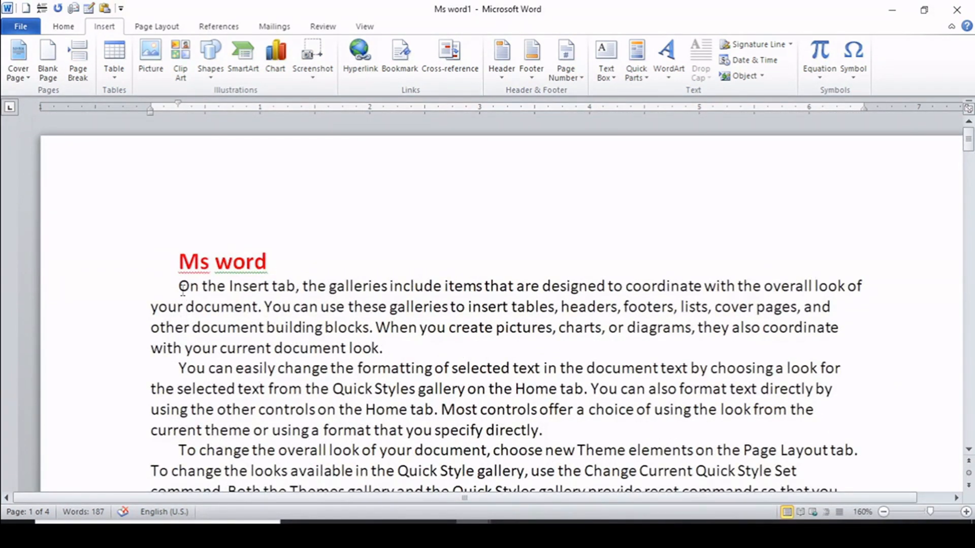
left_click_drag(181, 287, 561, 436)
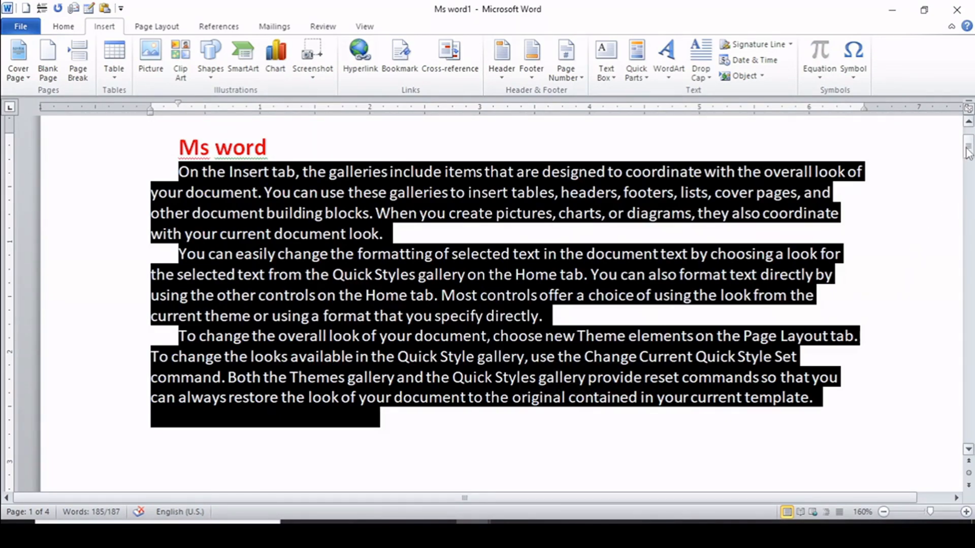
left_click_drag(968, 151, 970, 216)
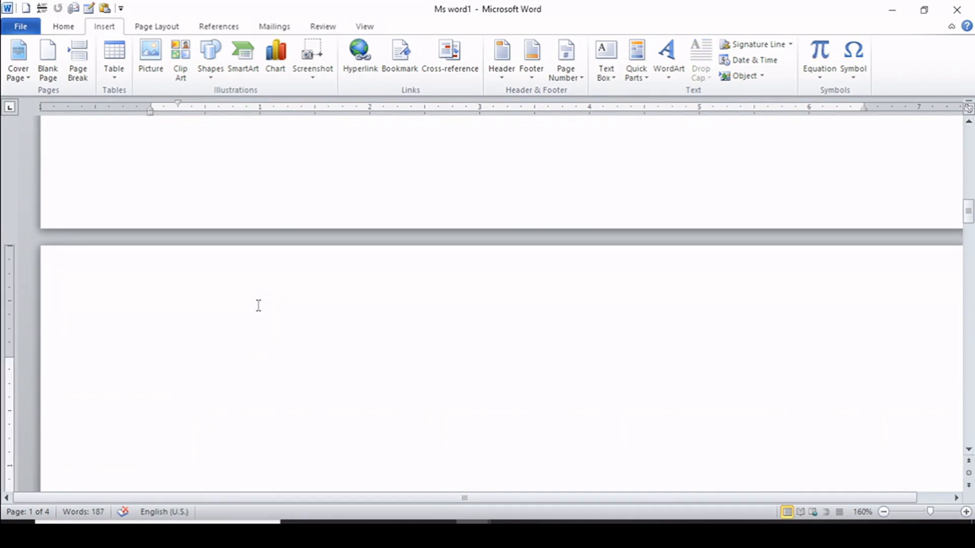
key("ctrl+v")
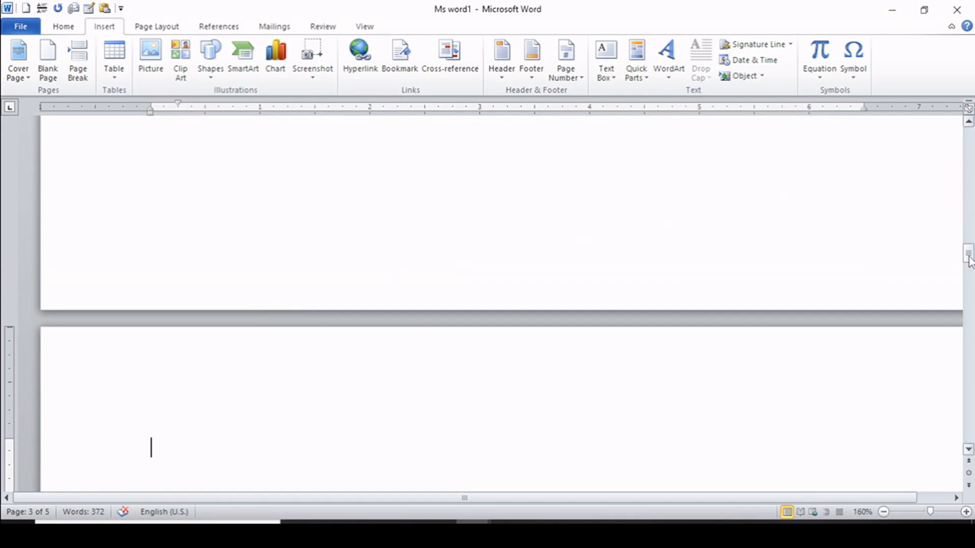
mouse_move(968, 254)
left_mouse_down()
mouse_move(969, 240)
mouse_move(964, 261)
left_mouse_up()
key("ctrl+v")
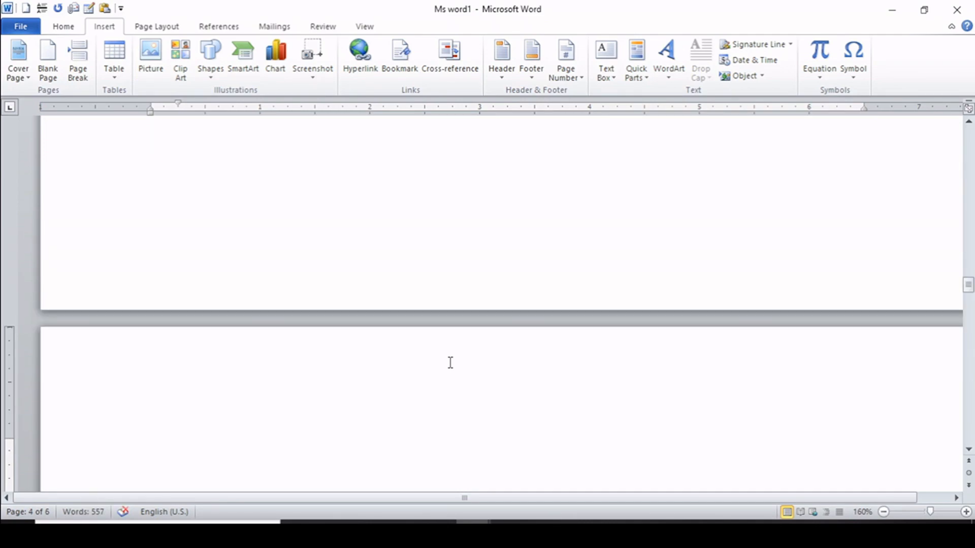
key("ctrl+v")
key("ctrl+v")
Add the heading "Ms excel" on its own line above the text on page 2
left_click(969, 326)
left_click_drag(969, 326, 960, 171)
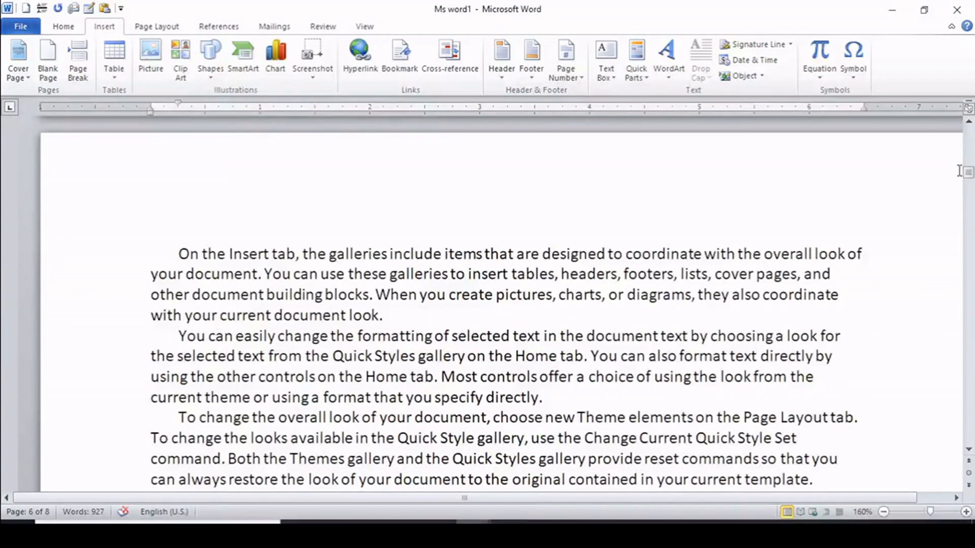
left_click(176, 253)
type("Ms e")
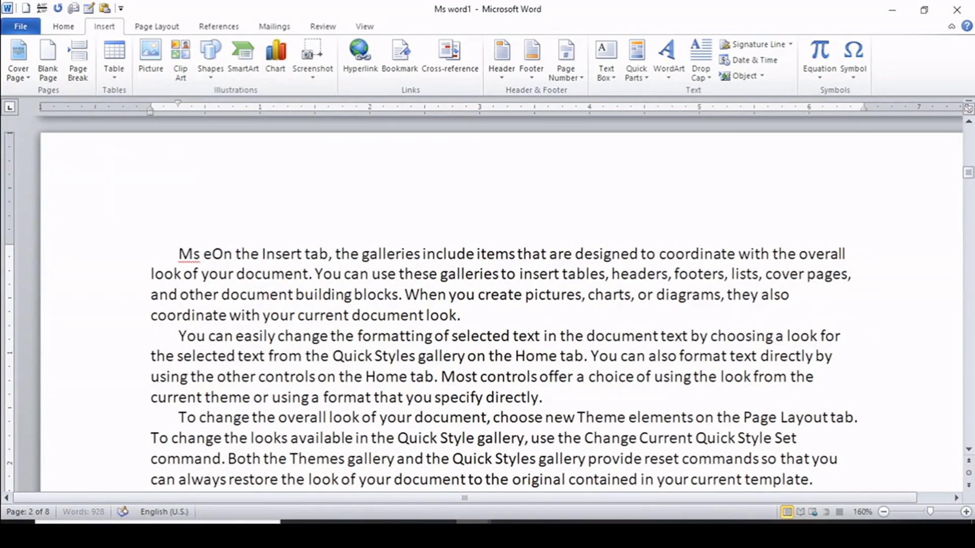
type("xcel")
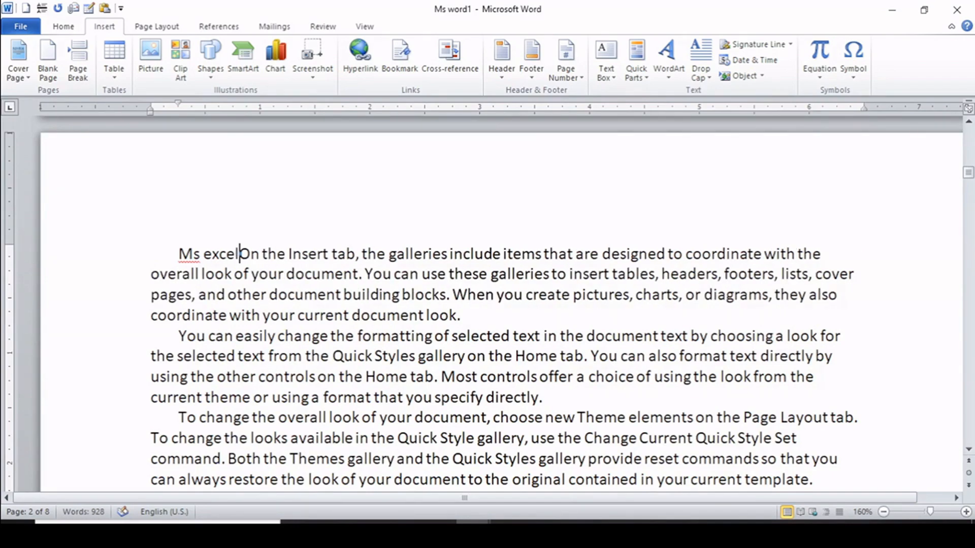
key("Return")
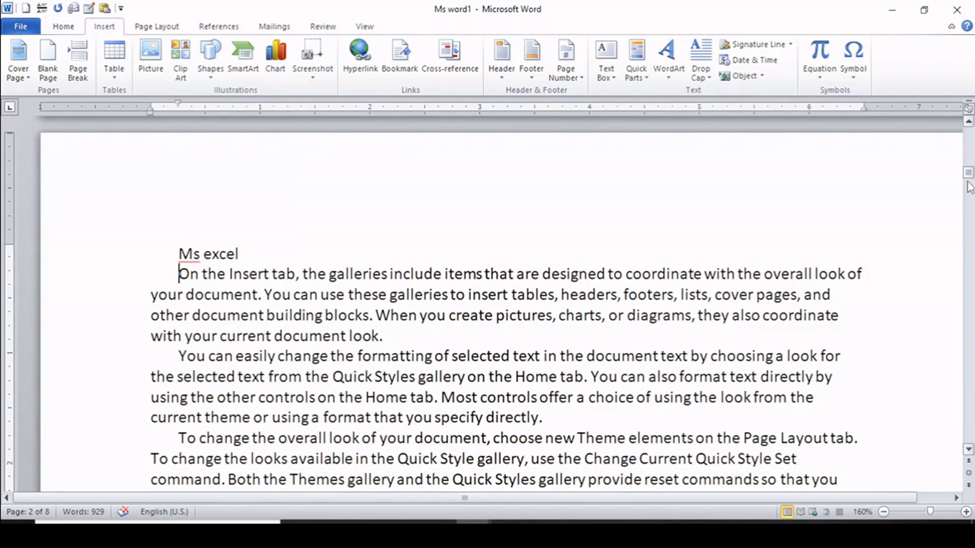
Add the heading "Power point" on its own line above the text on page 3
left_click_drag(968, 173, 968, 214)
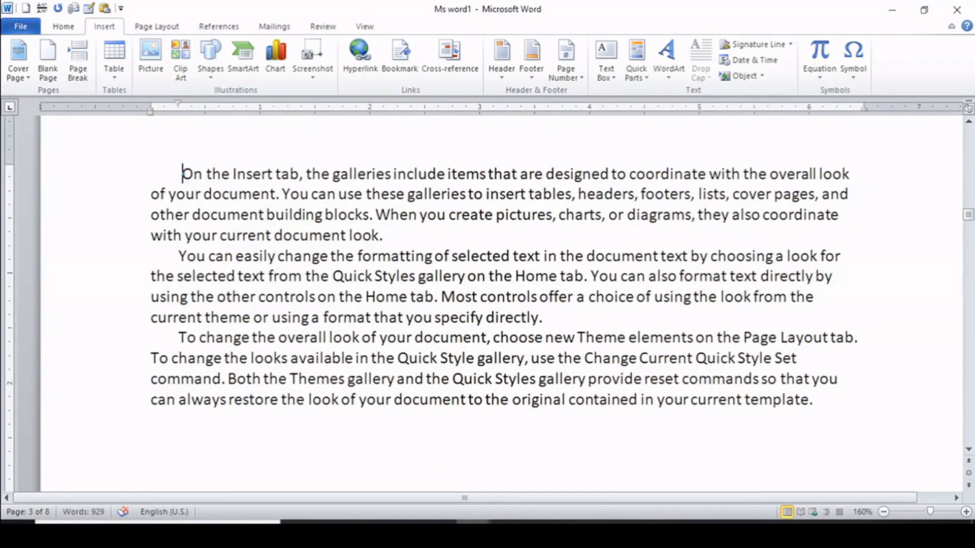
type("power")
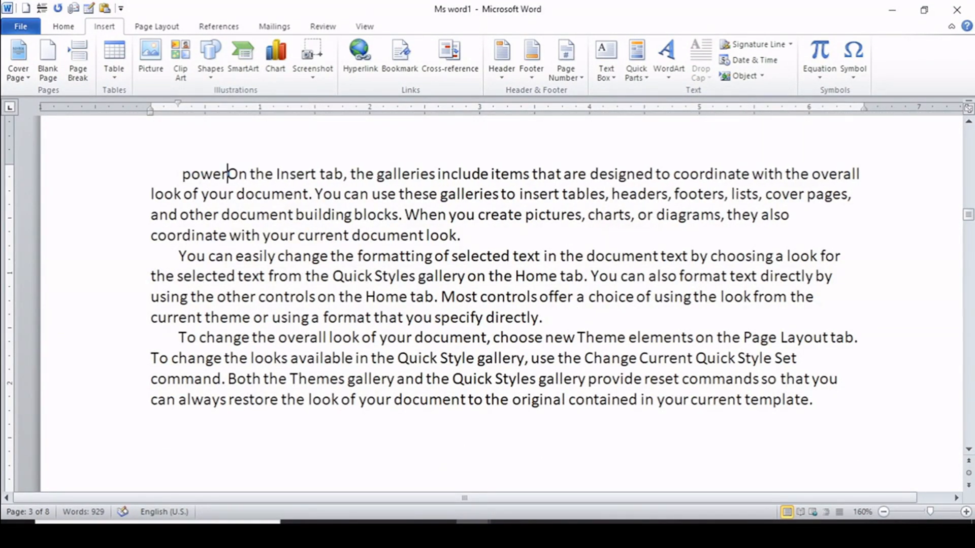
type(" poin")
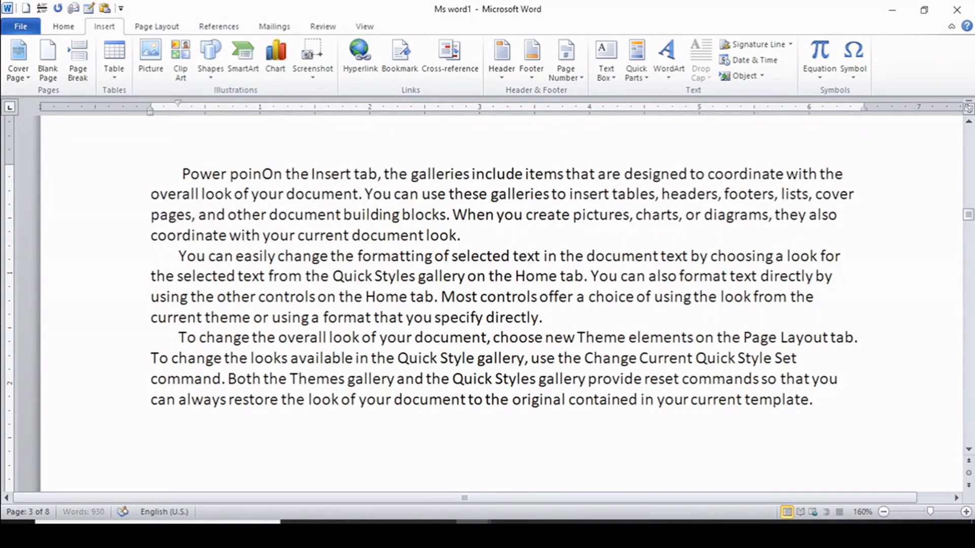
type("t")
key("Return")
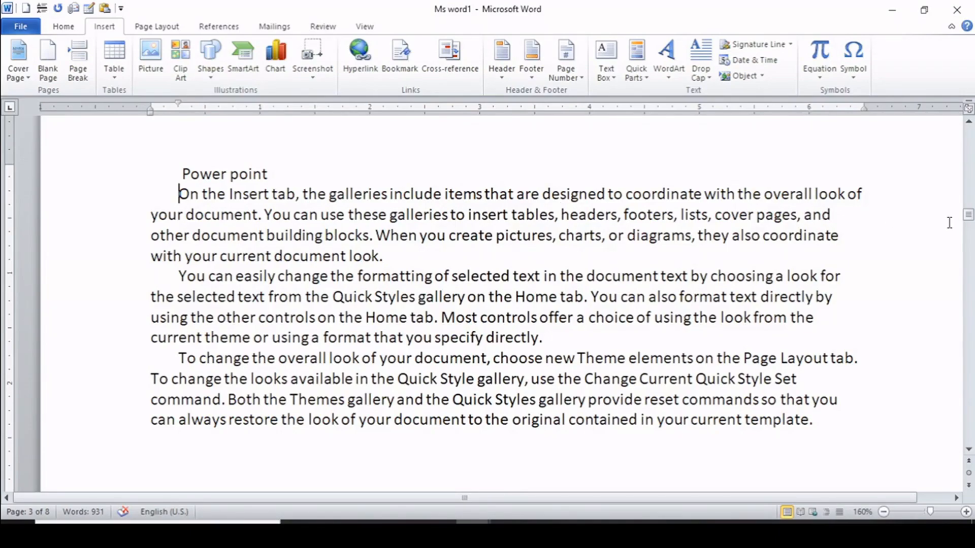
Add the heading "Internet" on its own line above the text on page 4
left_click_drag(968, 215, 968, 247)
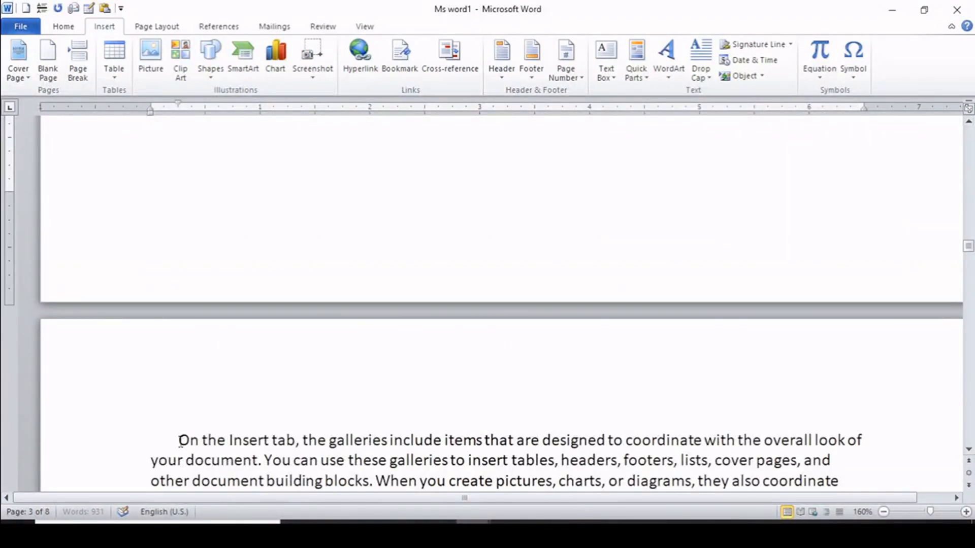
type("Ms")
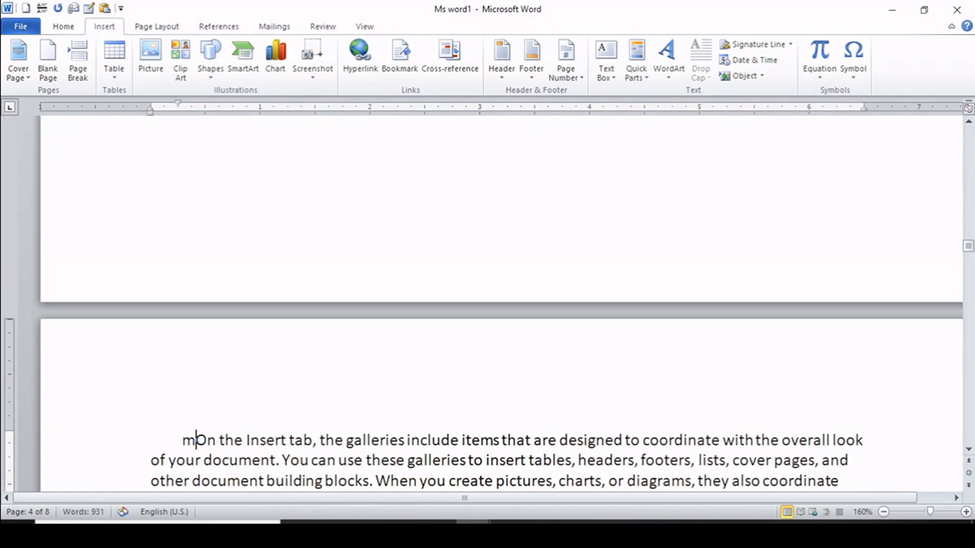
key("BackSpace")
key("BackSpace")
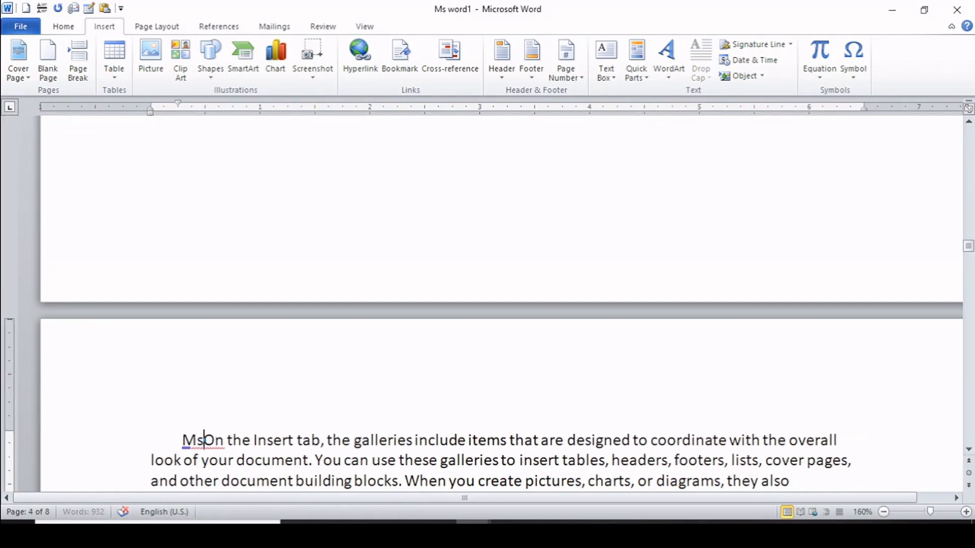
key("BackSpace")
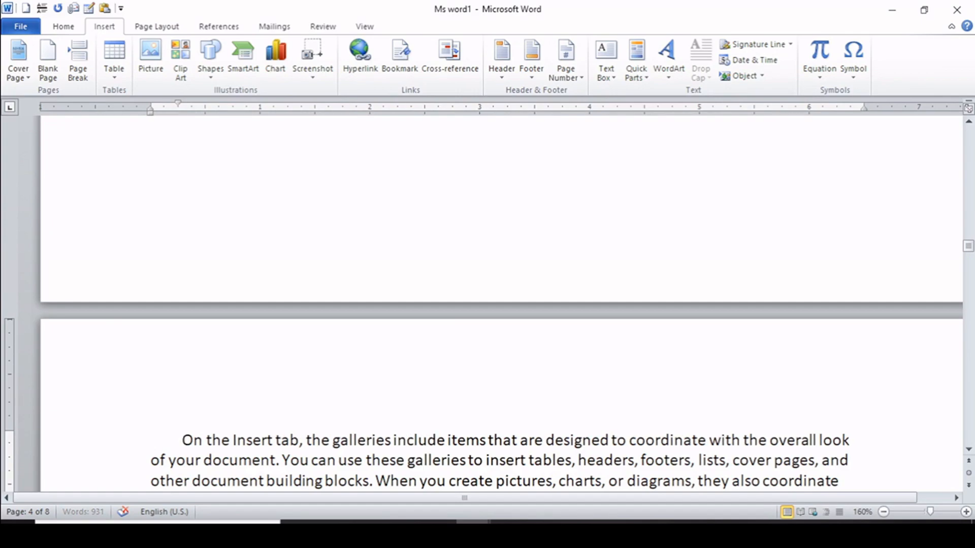
type("internet")
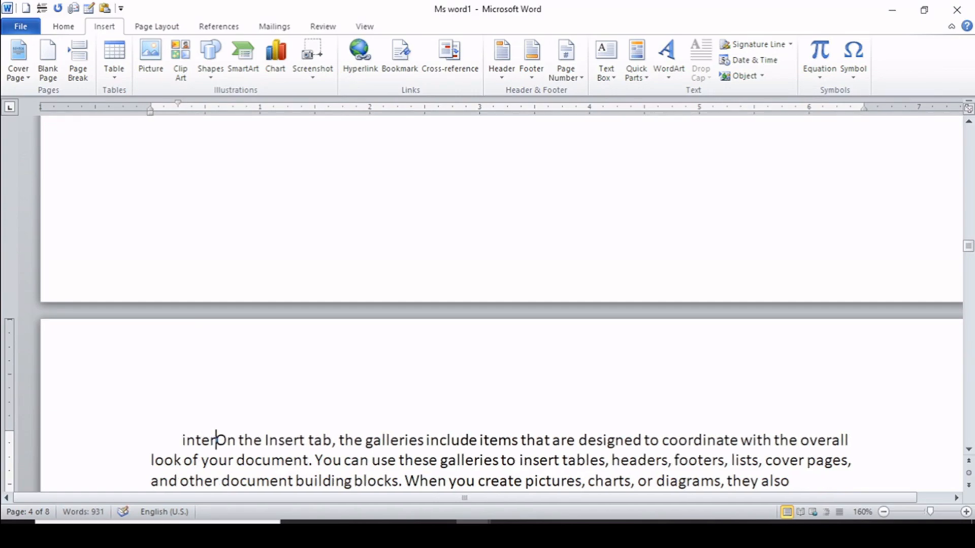
key("Return")
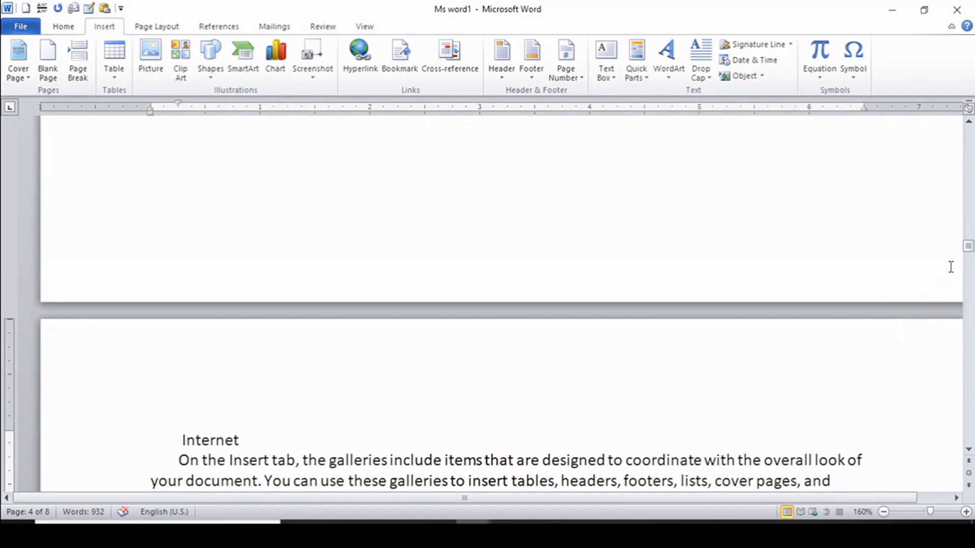
Select the Ms word, Ms excel, Power point and Internet headings together across pages 1 to 4
left_click_drag(967, 248, 963, 118)
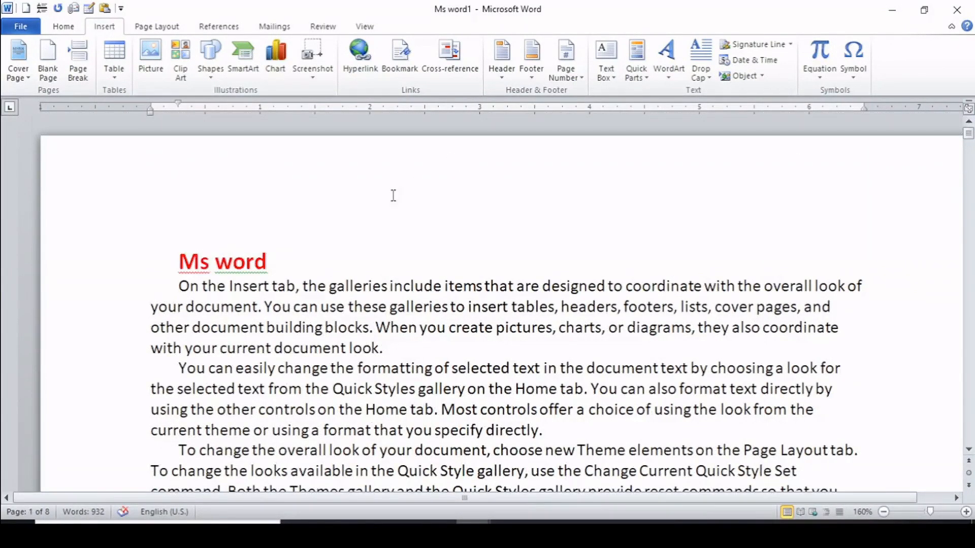
left_click_drag(278, 259, 178, 262)
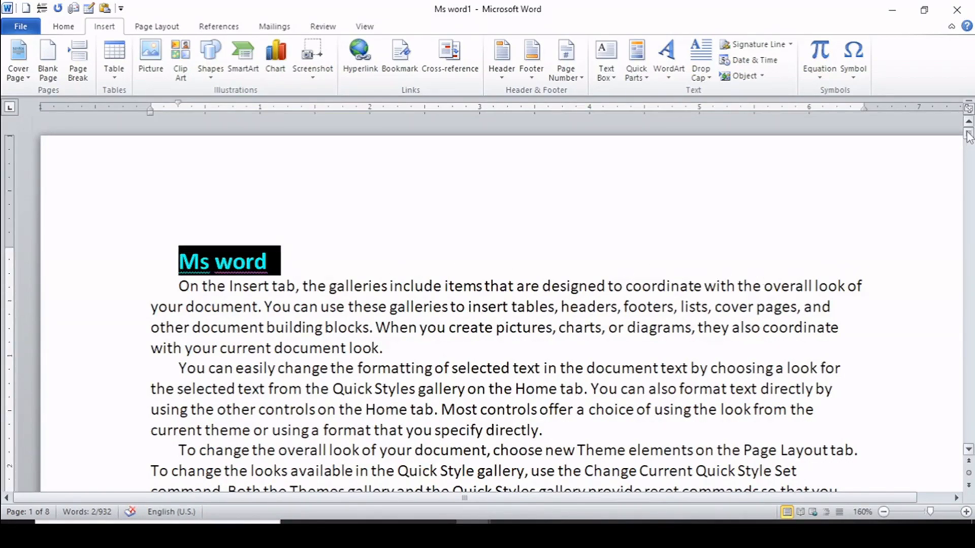
left_click_drag(969, 135, 969, 175)
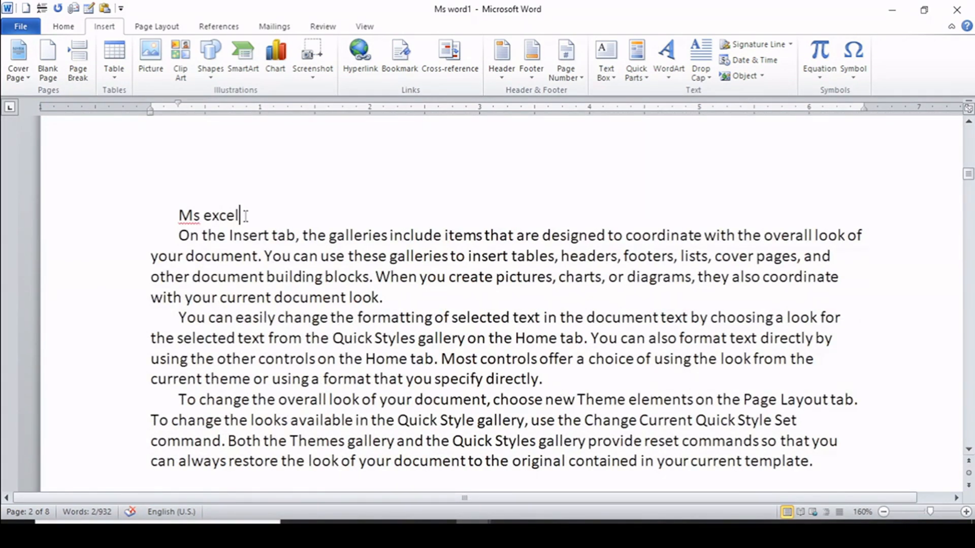
left_click_drag(245, 215, 156, 214)
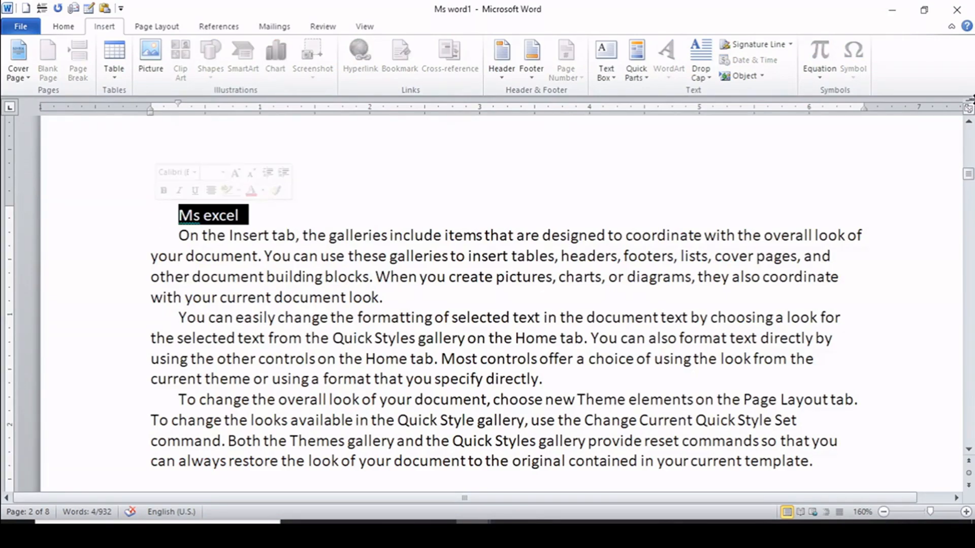
left_click_drag(968, 173, 969, 219)
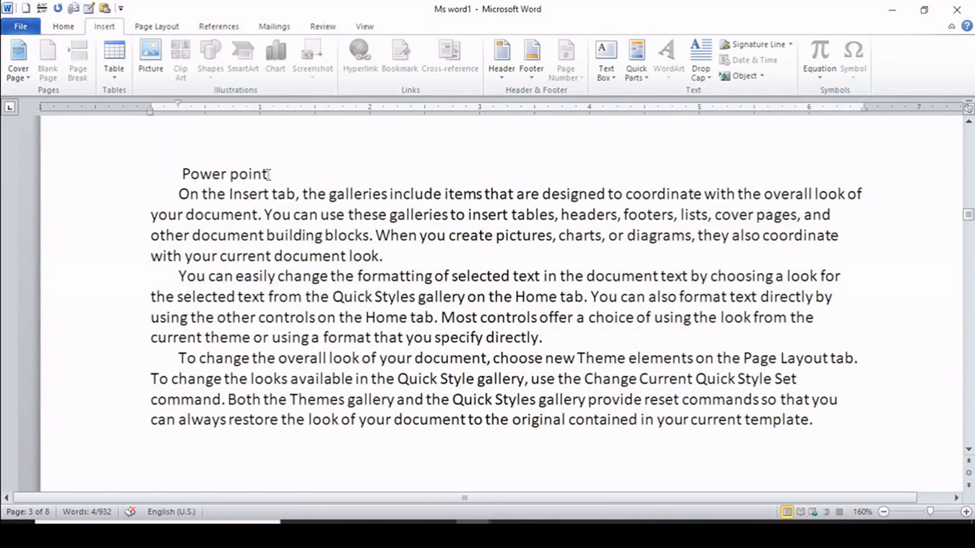
left_click_drag(269, 173, 213, 161)
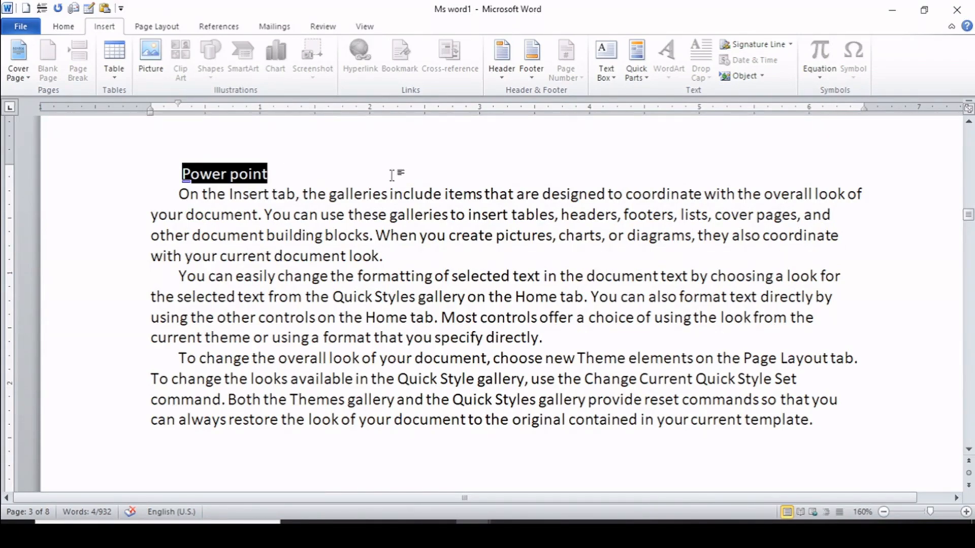
left_click_drag(966, 221, 965, 257)
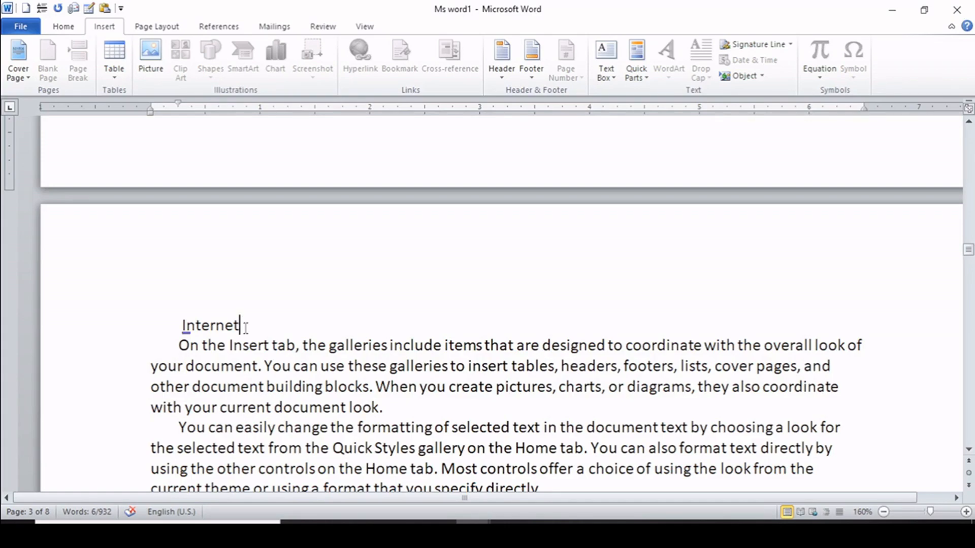
left_click_drag(245, 327, 173, 325)
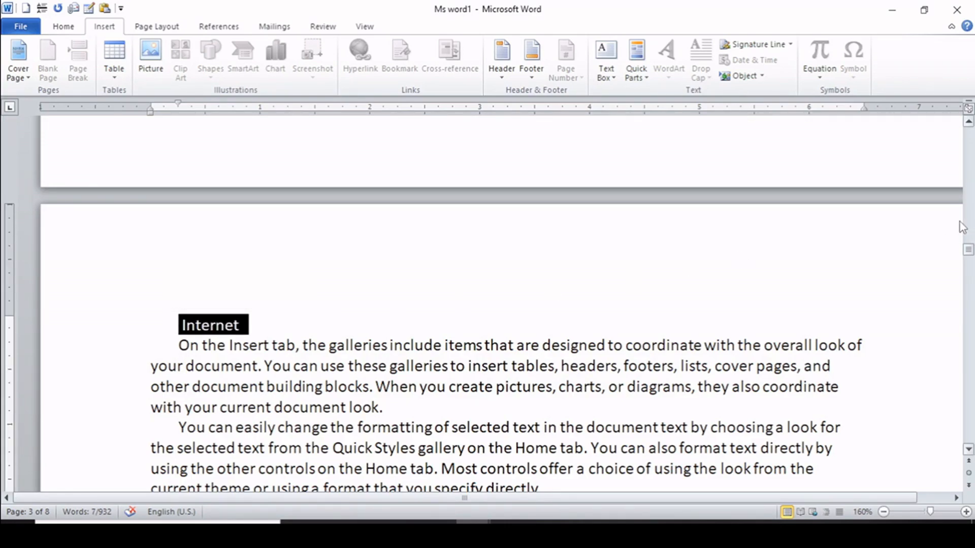
Apply the Heading 1 style to the selected Ms word, Ms excel, Power point and Internet headings
left_click_drag(966, 252, 965, 70)
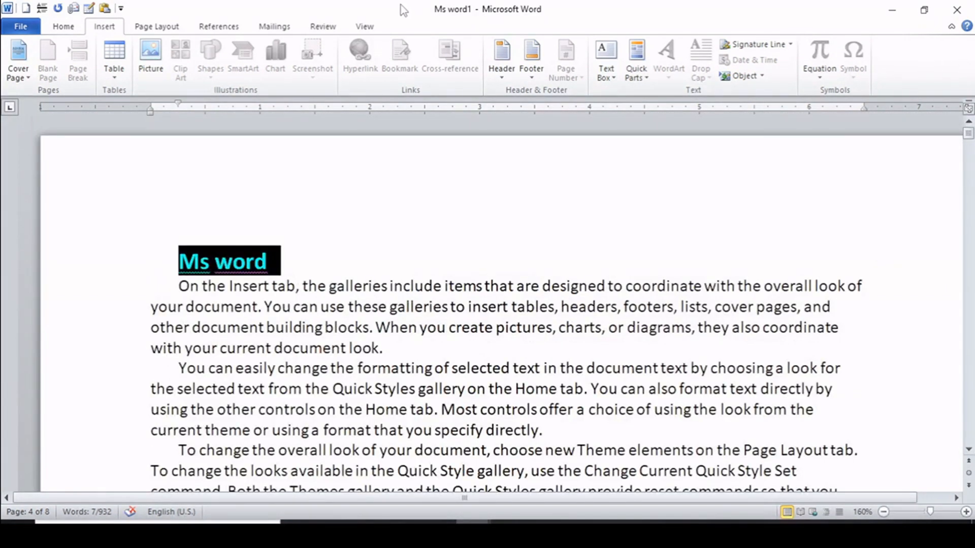
left_click(64, 26)
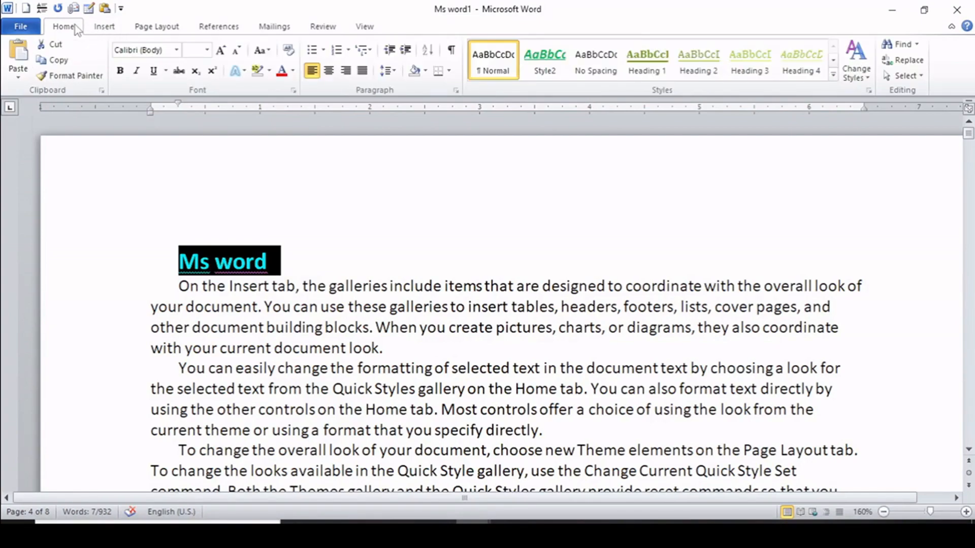
left_click(628, 71)
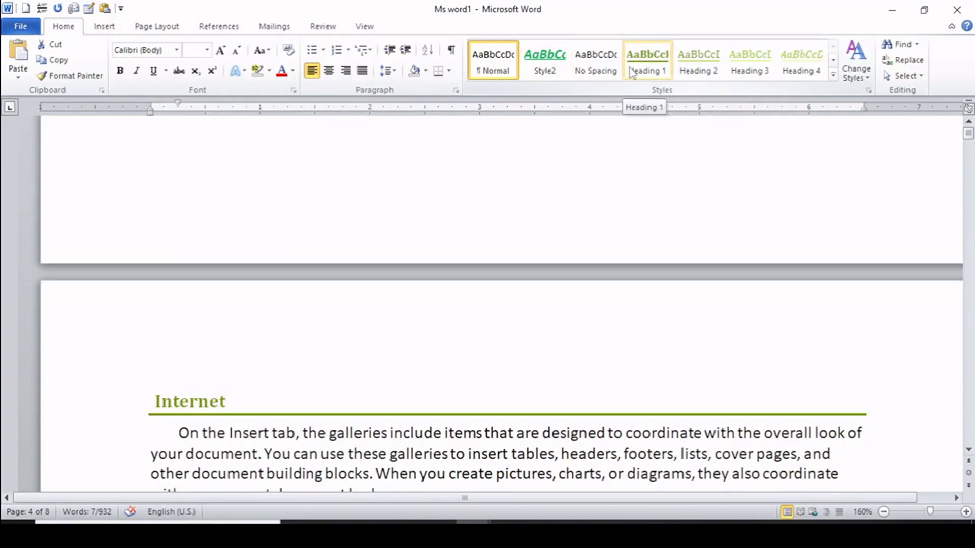
left_click(630, 73)
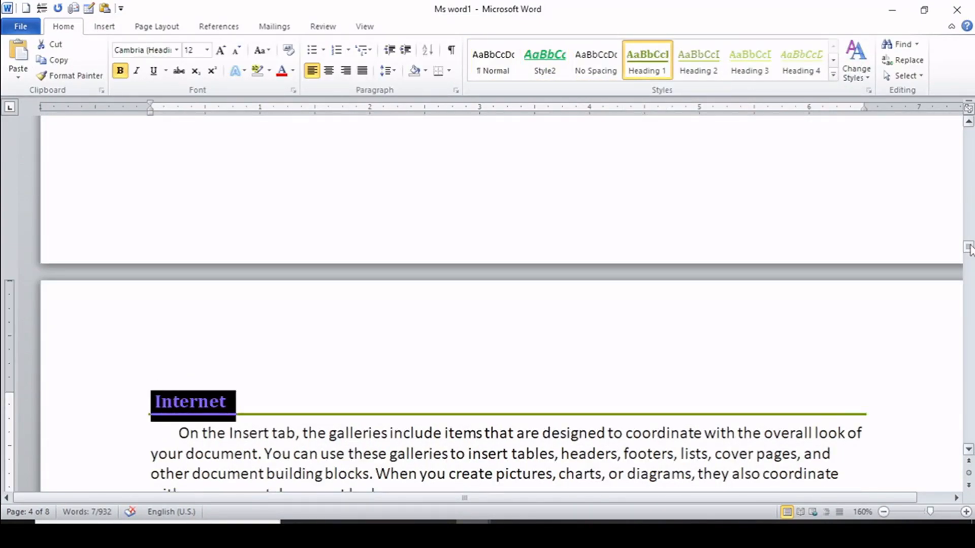
Add a blank line above the Ms word heading on page 1 and insert a table of three columns and three rows there
left_click_drag(969, 246, 952, 123)
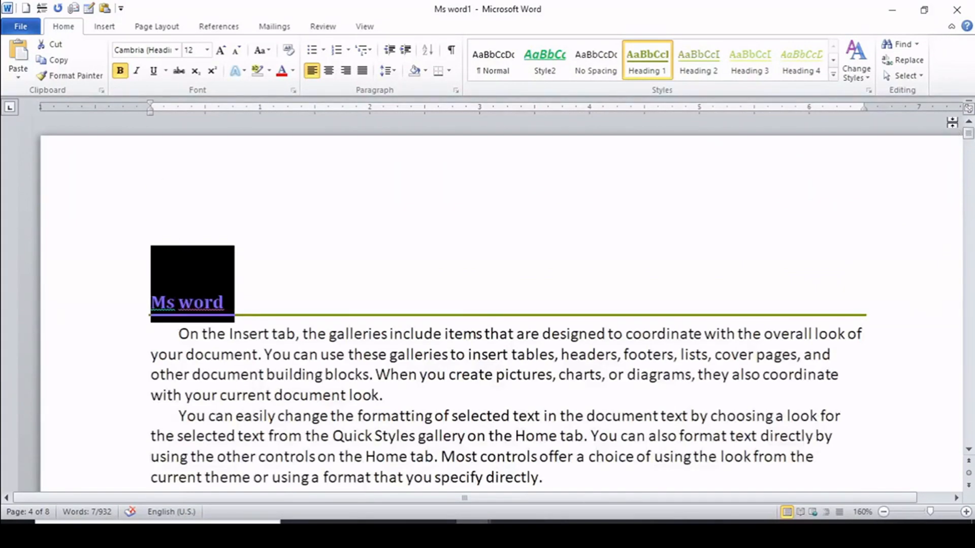
left_click(148, 311)
key("Return")
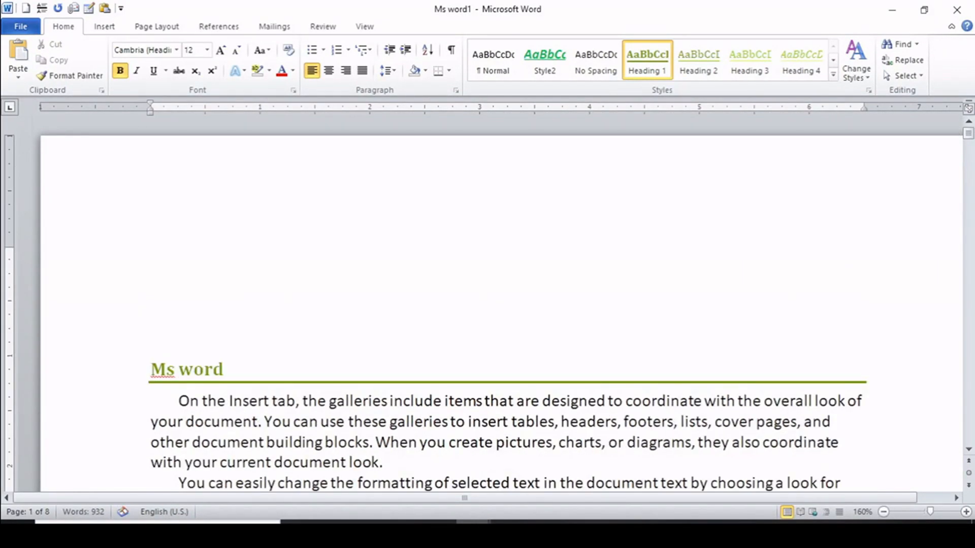
left_click(144, 278)
left_click(107, 32)
left_click(115, 66)
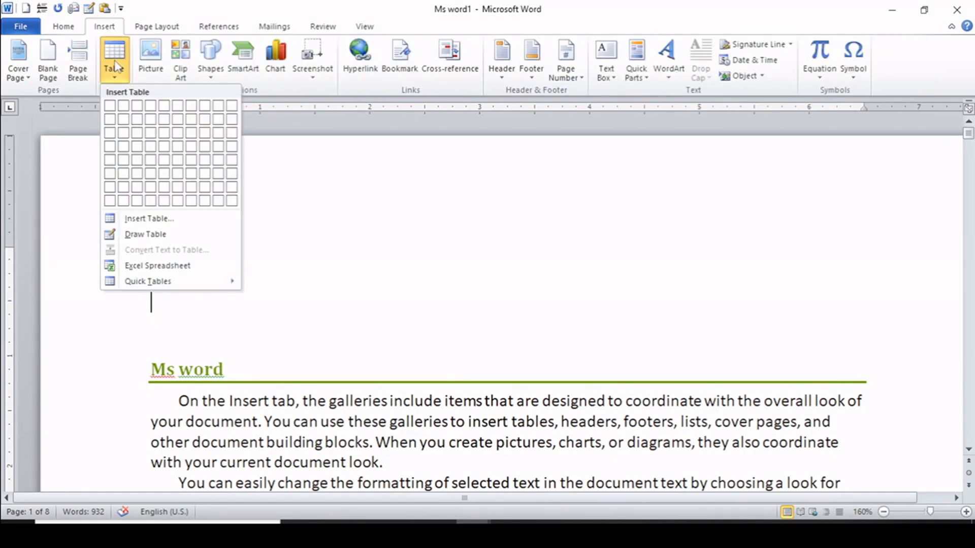
left_click(136, 139)
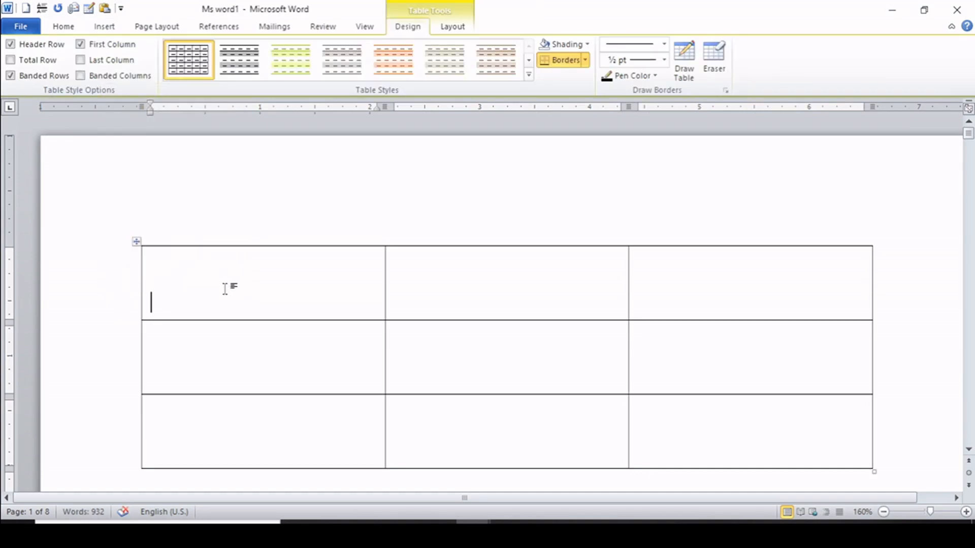
Fill the table's first row with the column titles "s.no.", "chapter" and "Page no."
type("S.no.")
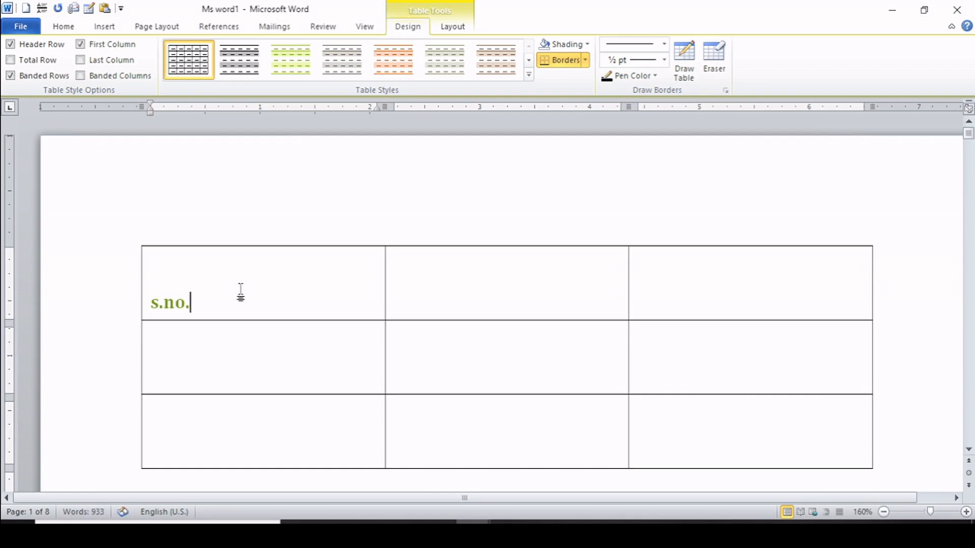
left_click(483, 293)
type("ch")
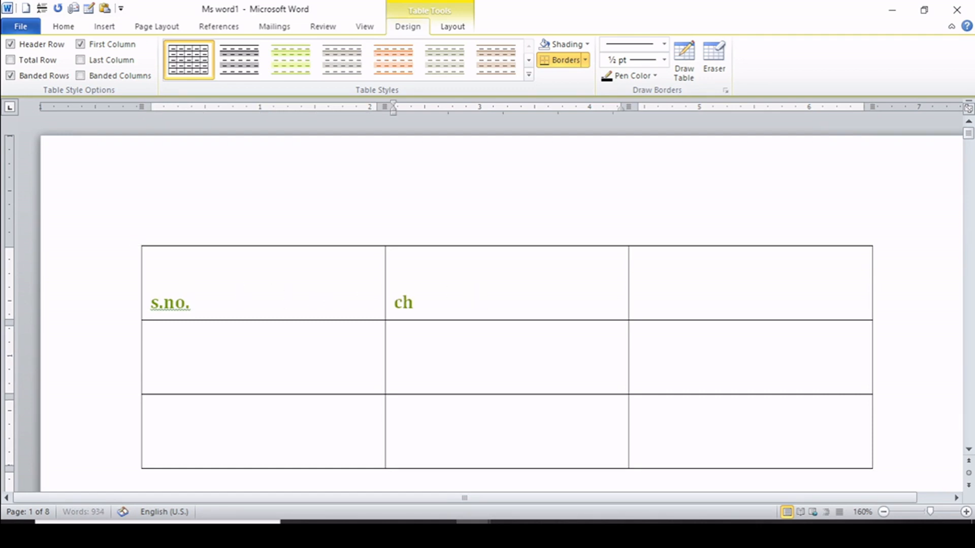
type("apter")
left_click(648, 306)
type("pag")
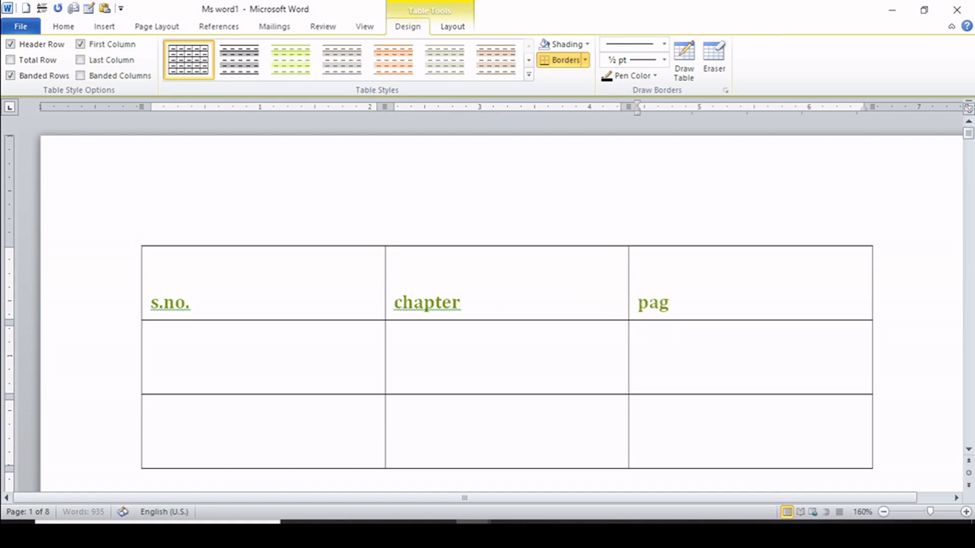
type("e no.")
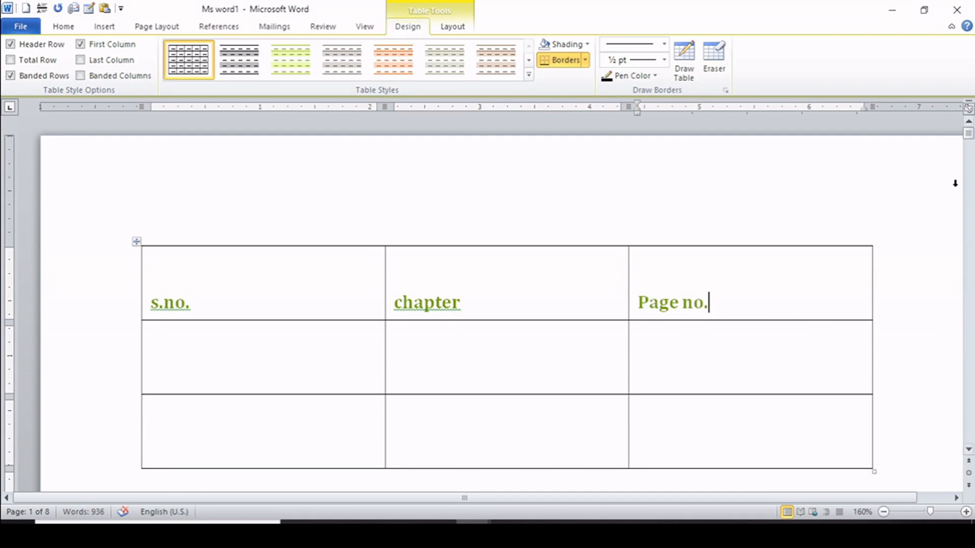
Number the second and third table rows 1 and 2 in the s.no. column
mouse_move(971, 136)
left_mouse_down()
mouse_move(971, 144)
mouse_move(971, 136)
left_mouse_up()
left_click(203, 235)
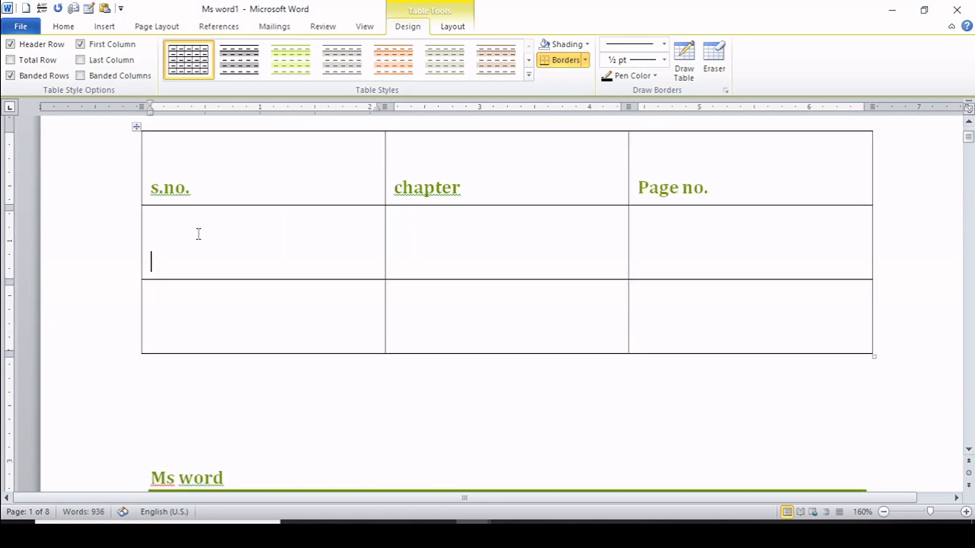
type("1")
left_click(181, 320)
type("2")
Insert a hyperlinked cross-reference to the Ms word heading, showing its heading text, in the chapter cell of row 1
left_click(439, 260)
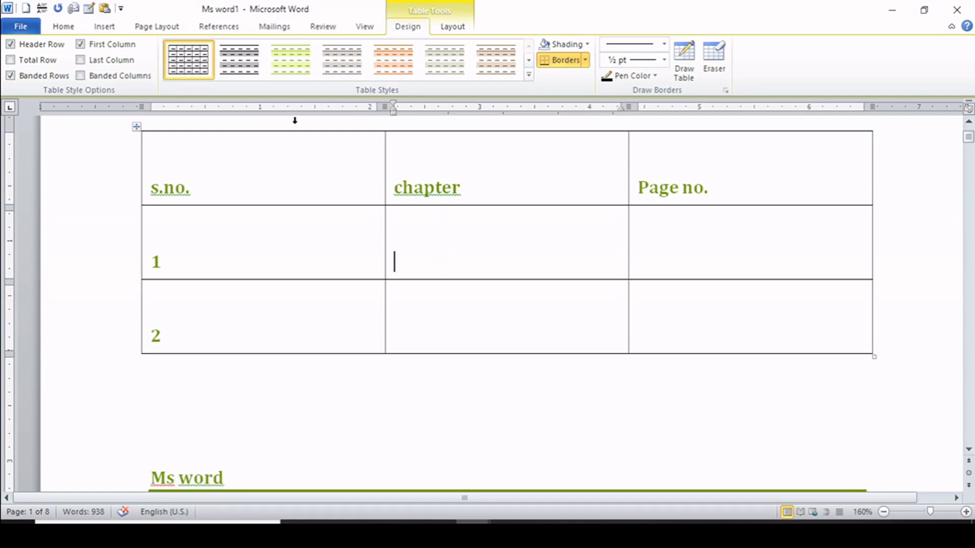
left_click(113, 29)
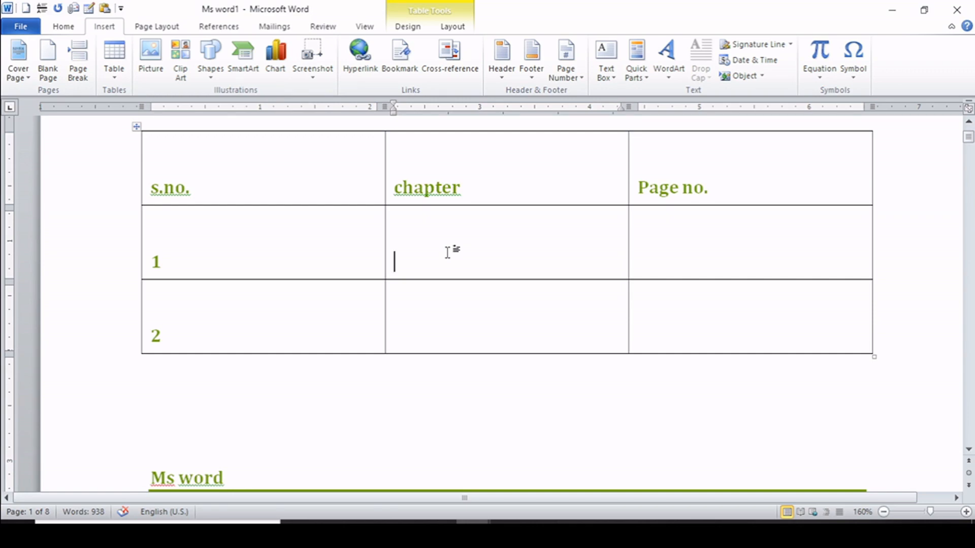
left_click(456, 71)
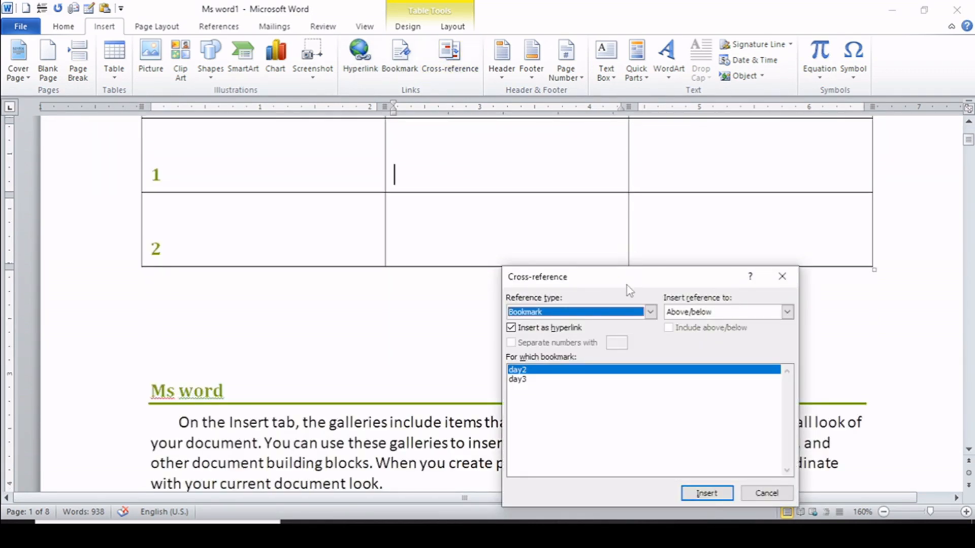
left_click_drag(617, 280, 182, 63)
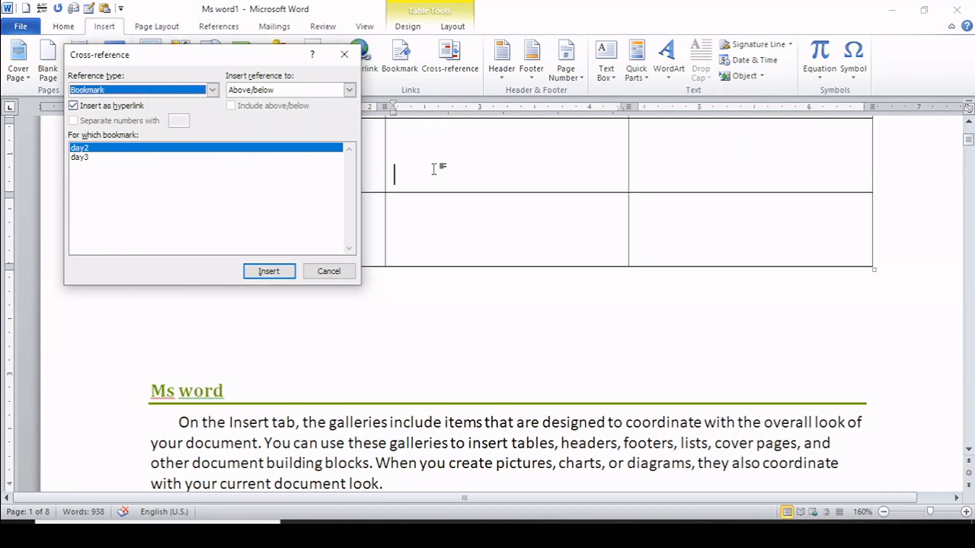
left_click(213, 91)
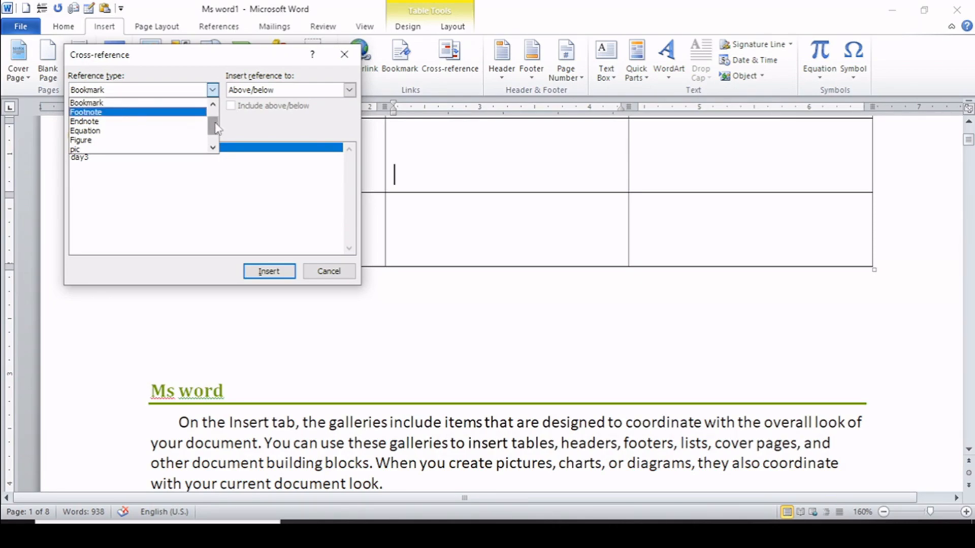
left_click_drag(217, 121, 217, 114)
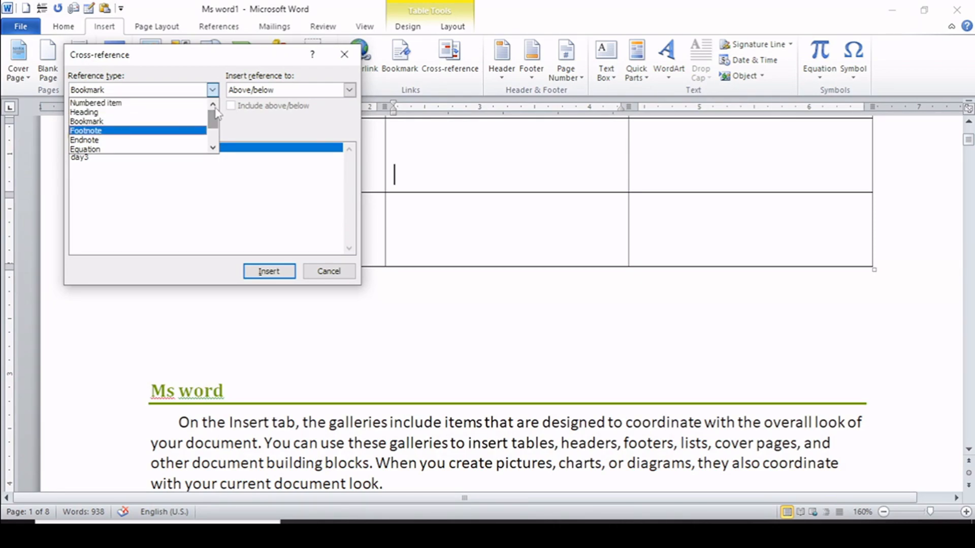
left_click(83, 112)
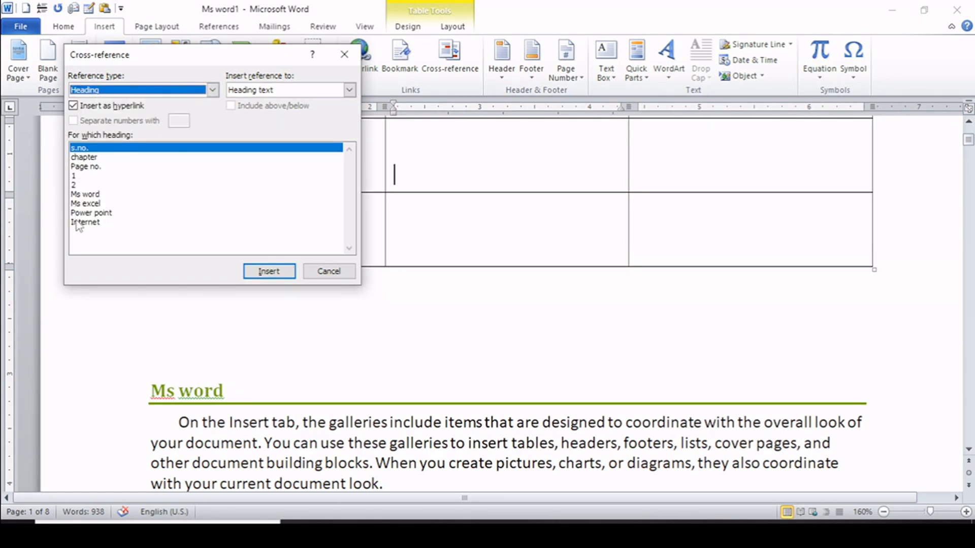
left_click(86, 194)
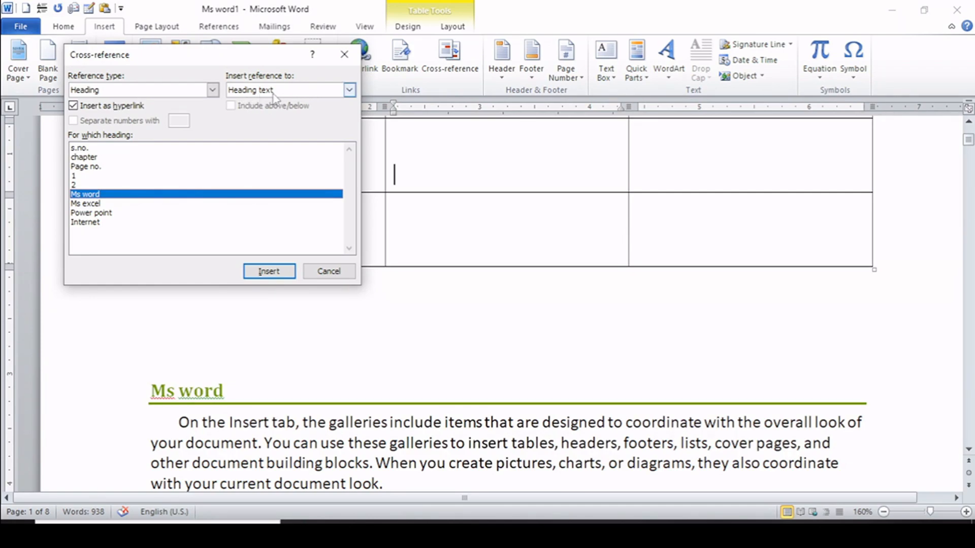
left_click(349, 90)
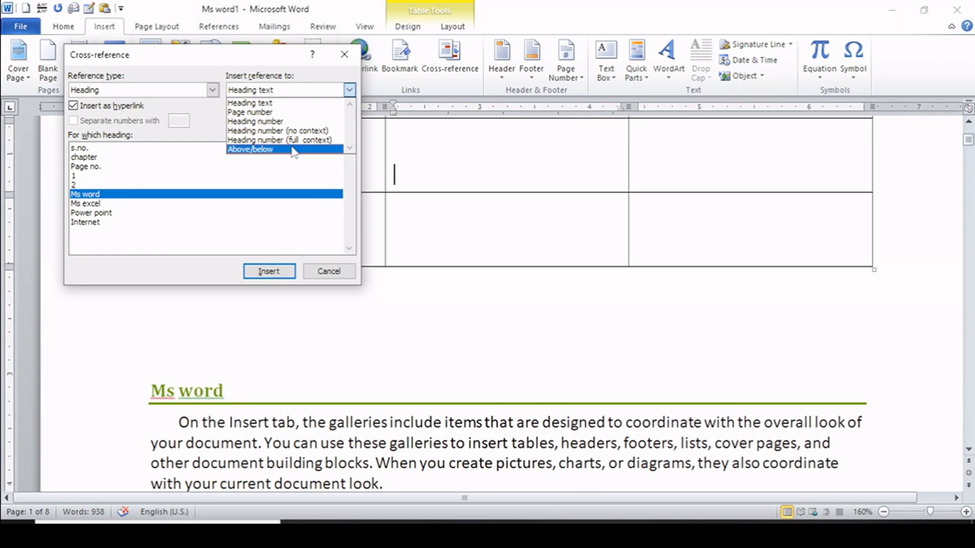
left_click(263, 104)
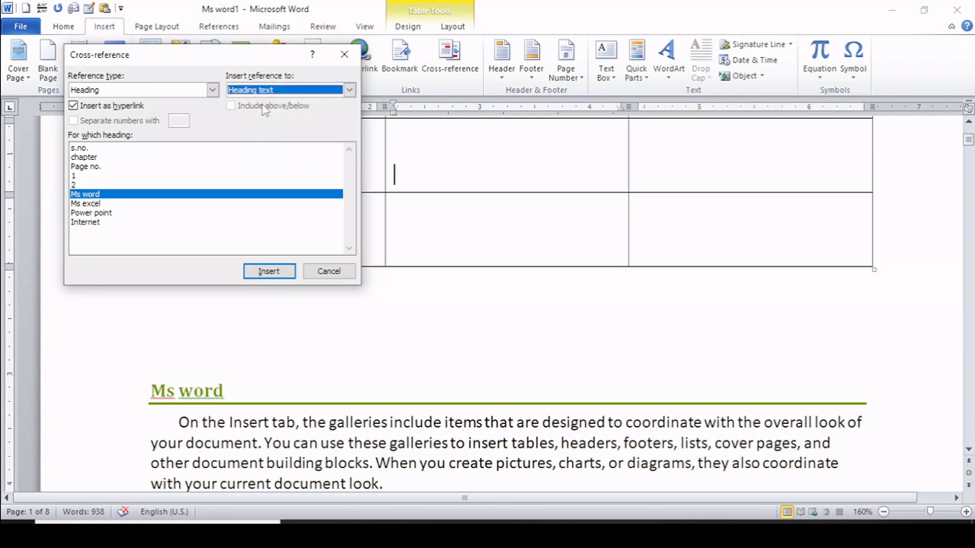
left_click(269, 271)
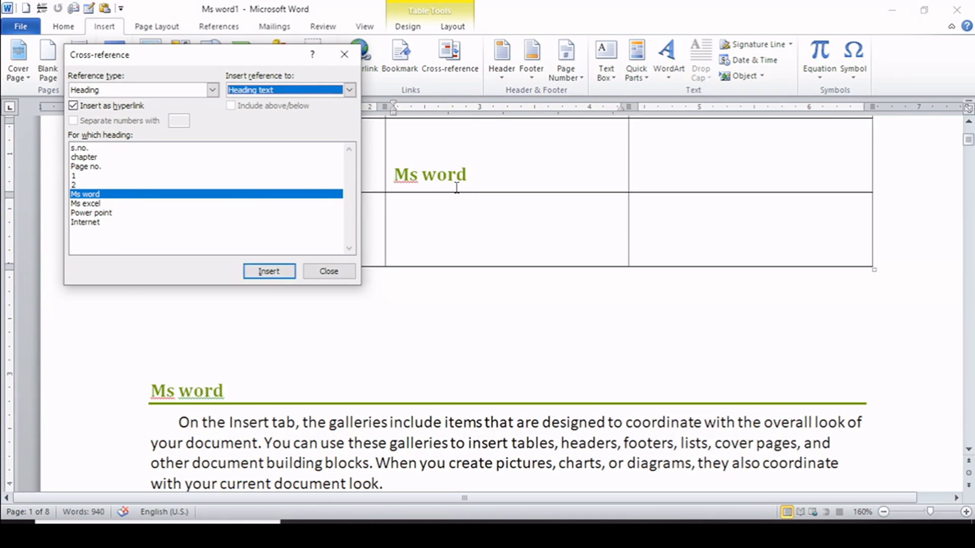
Insert a heading cross-reference showing the page number in the Page no. cell of the Ms word row
left_click(675, 178)
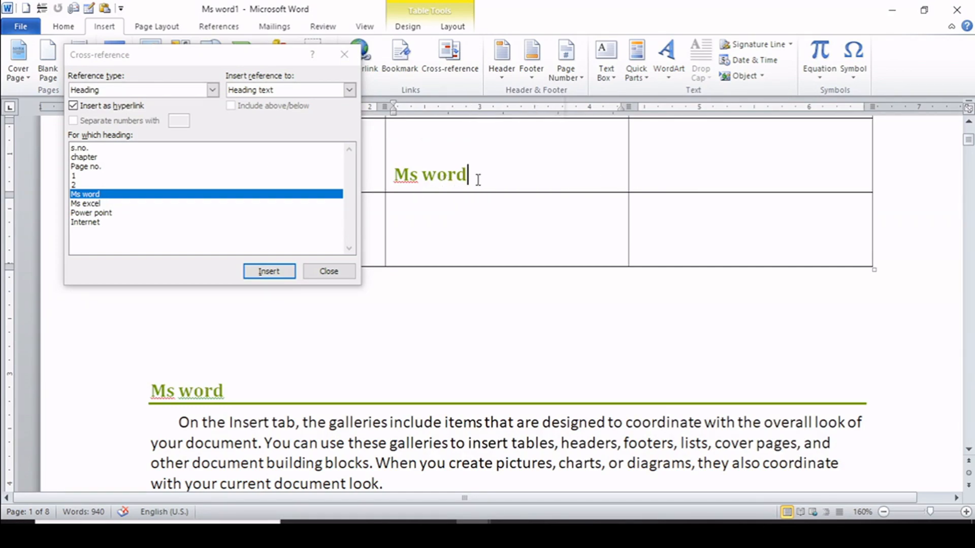
left_click(651, 181)
left_click(350, 90)
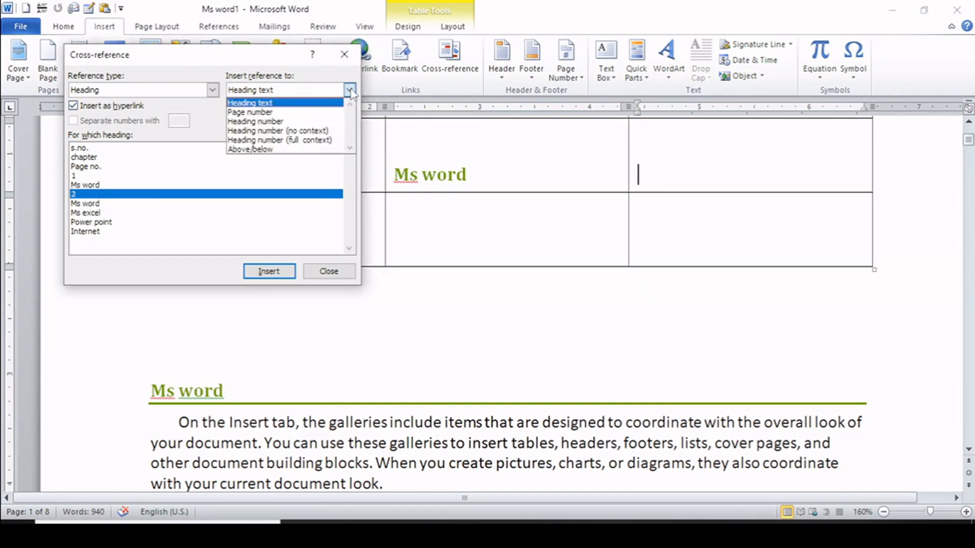
left_click(327, 112)
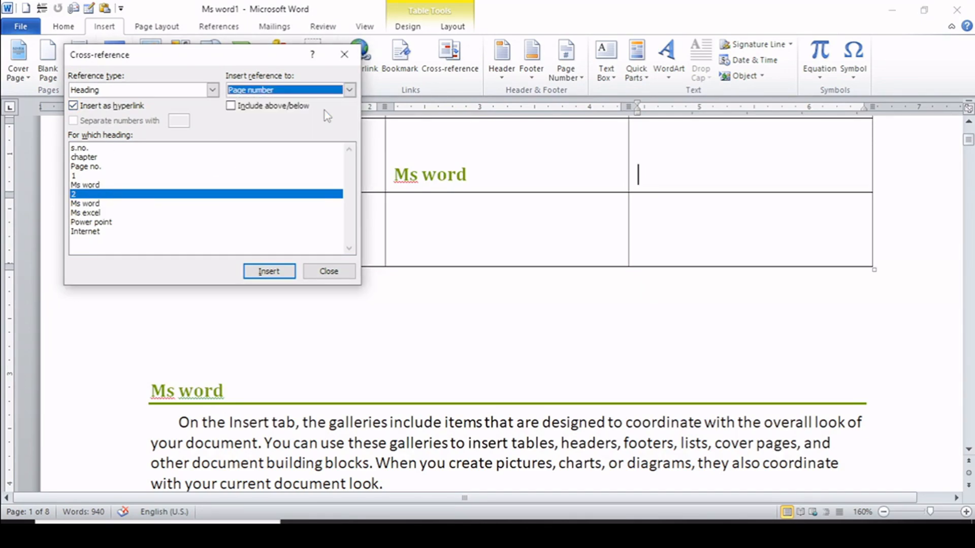
left_click(267, 278)
Insert a cross-reference to the Ms excel heading, showing its heading text, in the chapter cell of row 2
left_click(463, 232)
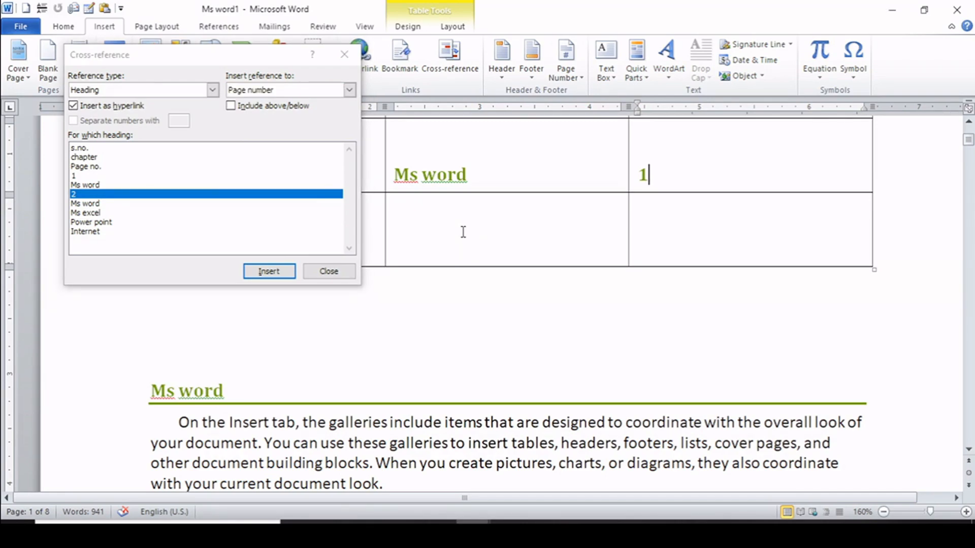
left_click(463, 232)
left_click(96, 221)
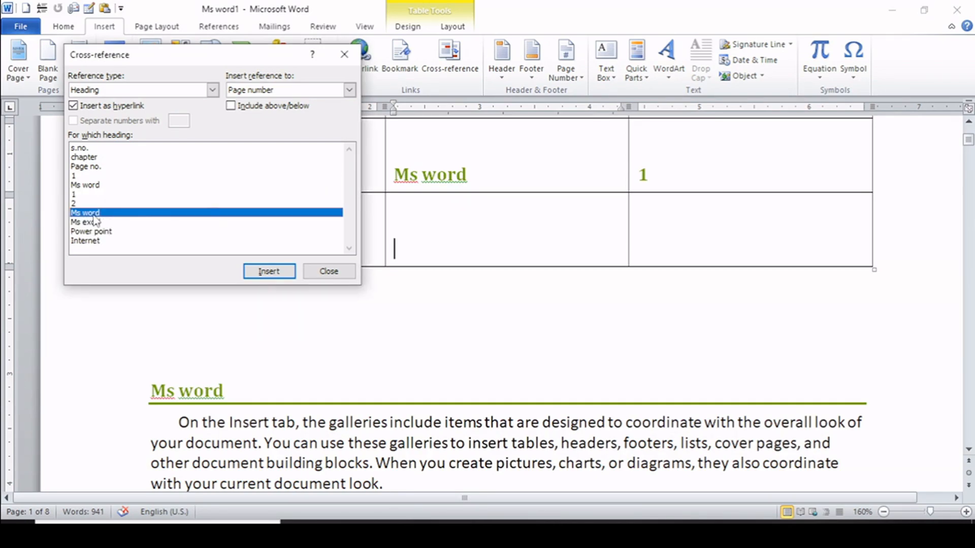
left_click(94, 223)
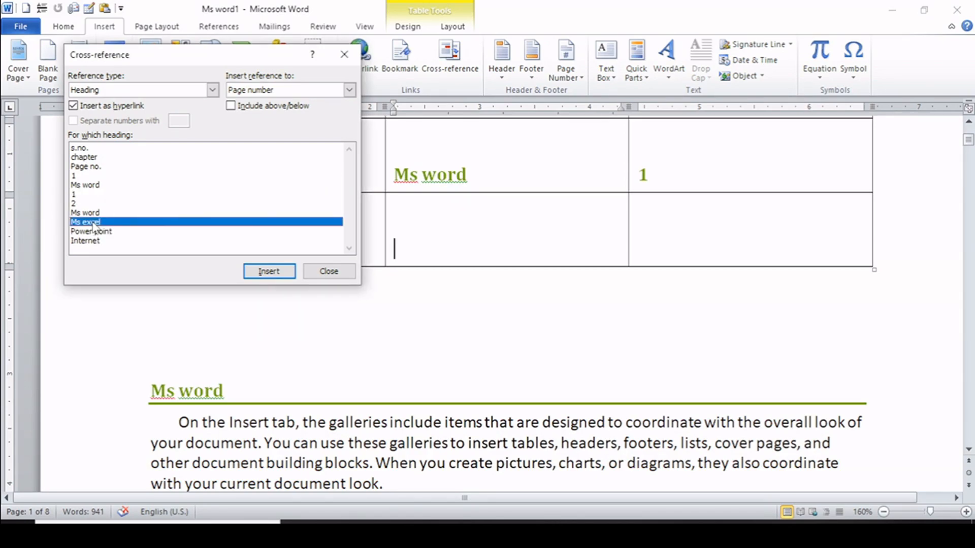
left_click(349, 90)
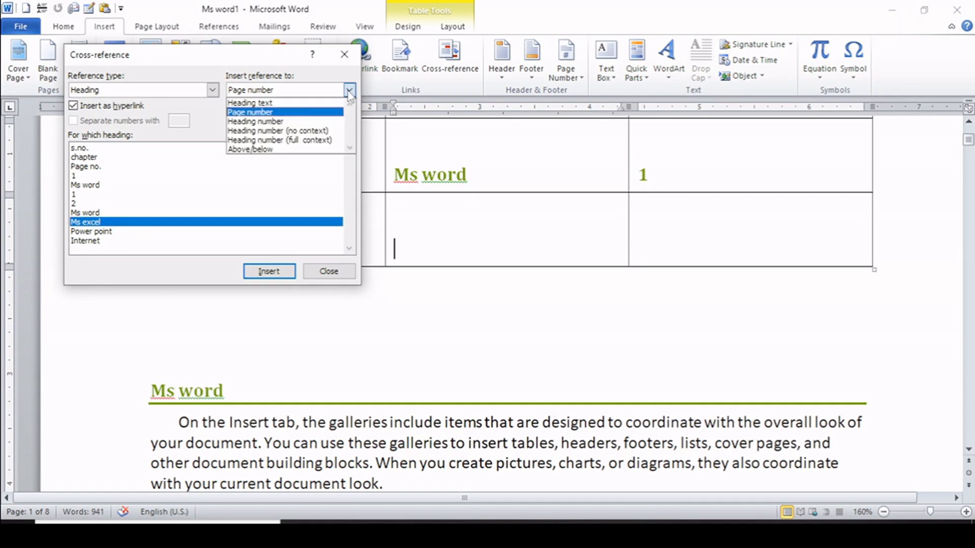
left_click(294, 104)
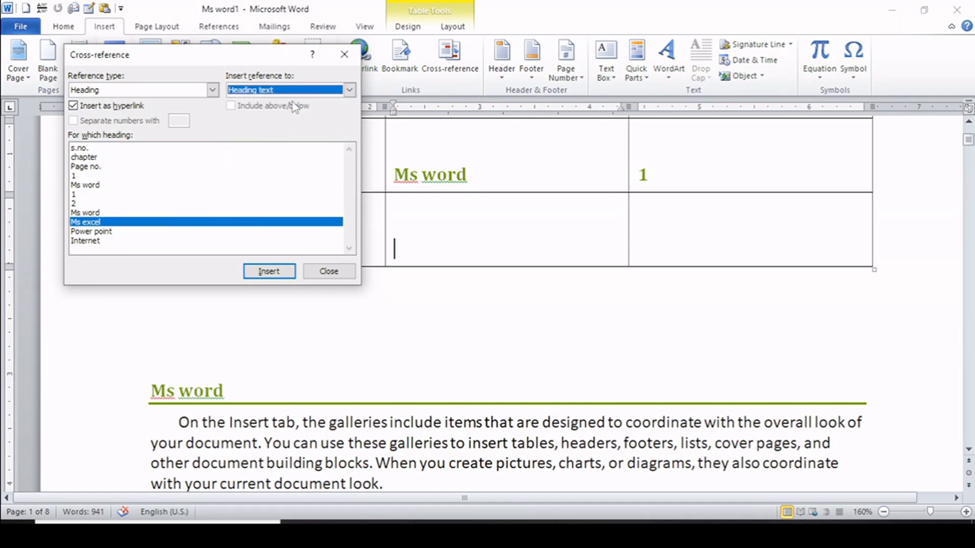
left_click(269, 271)
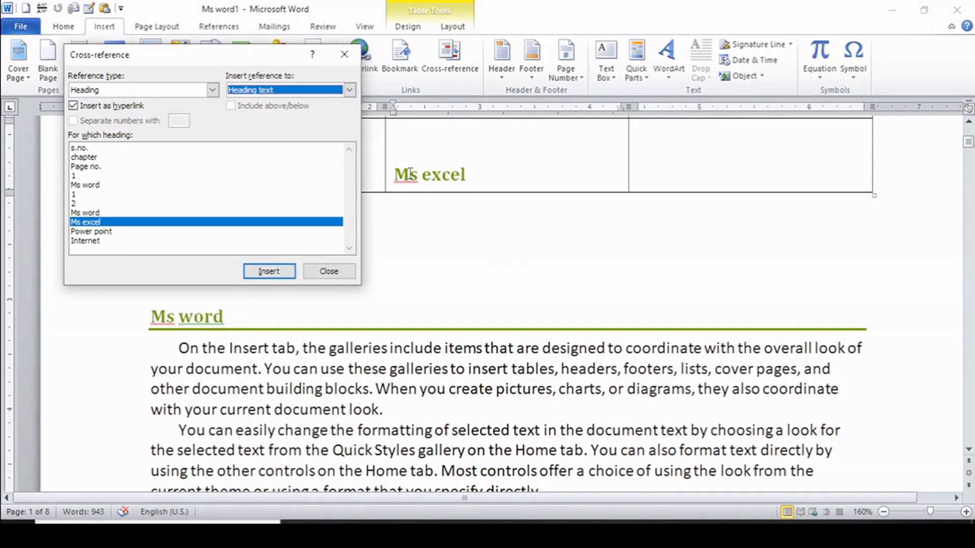
Try to insert a heading cross-reference showing the page number in the Page no. cell of the Ms excel row
left_click(666, 175)
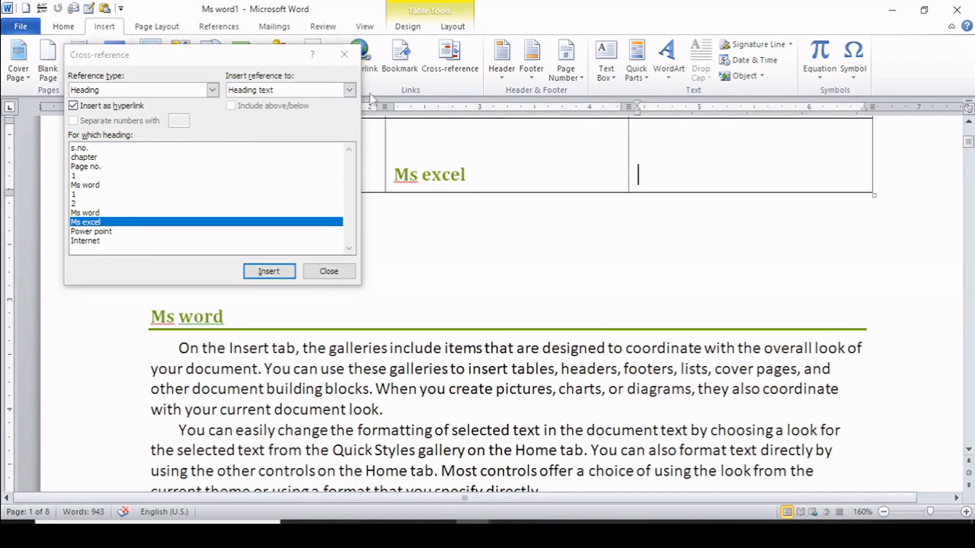
left_click(354, 93)
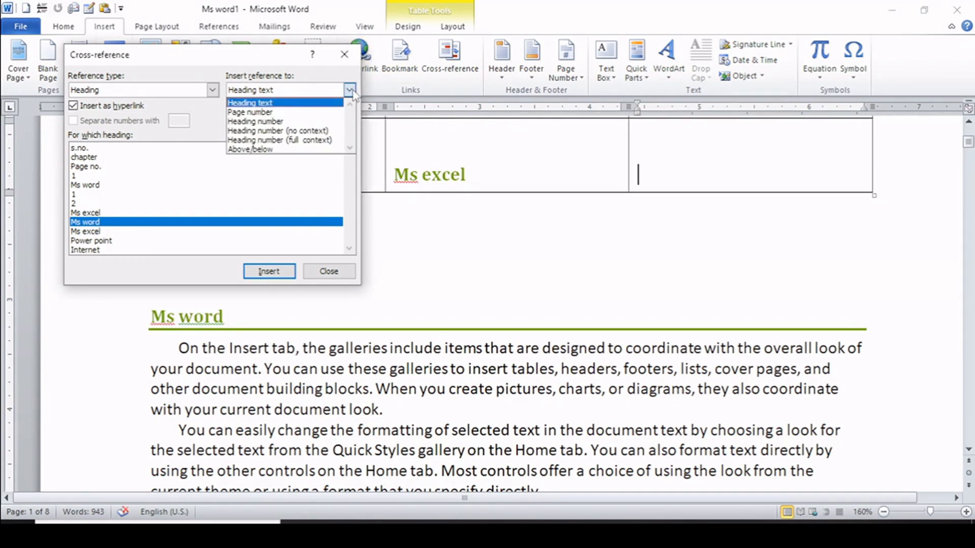
left_click(292, 114)
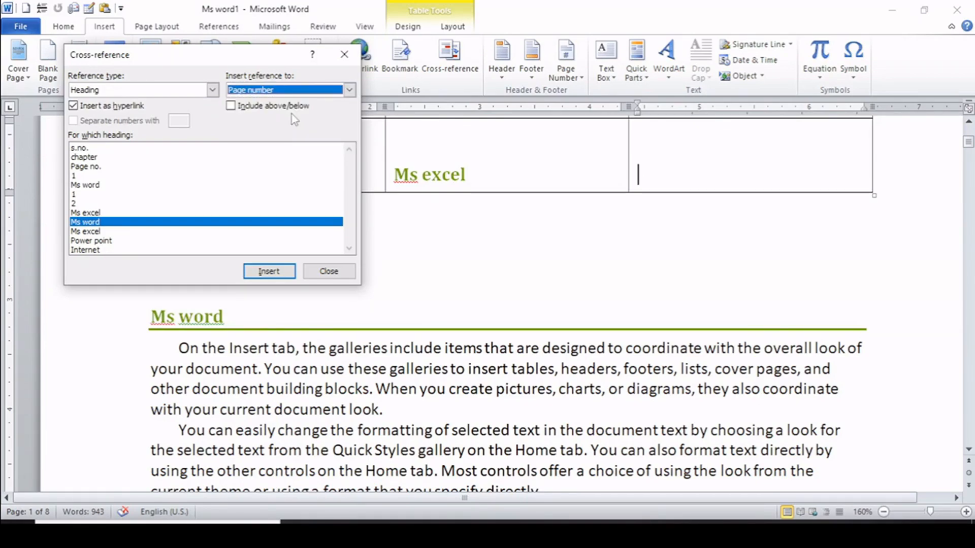
left_click(269, 274)
left_click(97, 232)
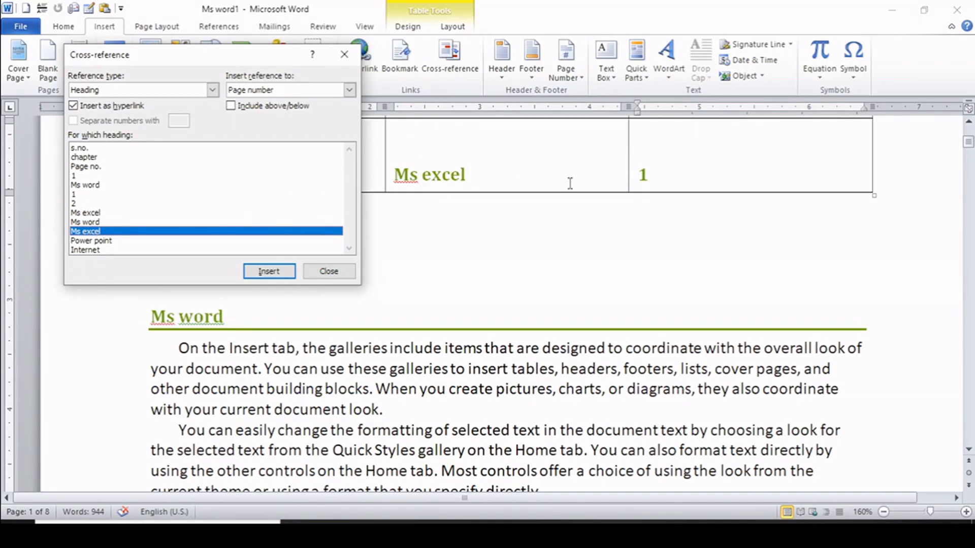
Delete the page number reference from the Page no. cell of the Ms excel row
left_click(682, 180)
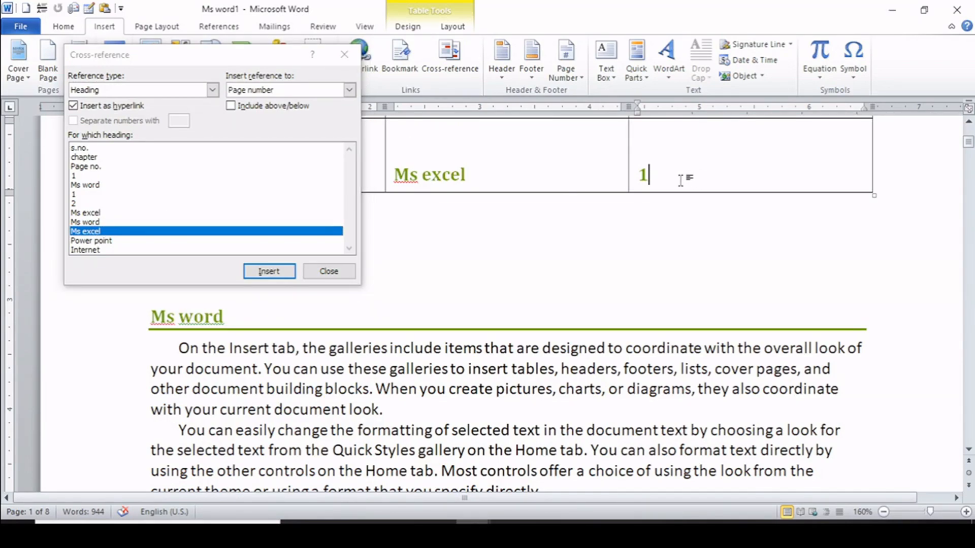
left_click(351, 91)
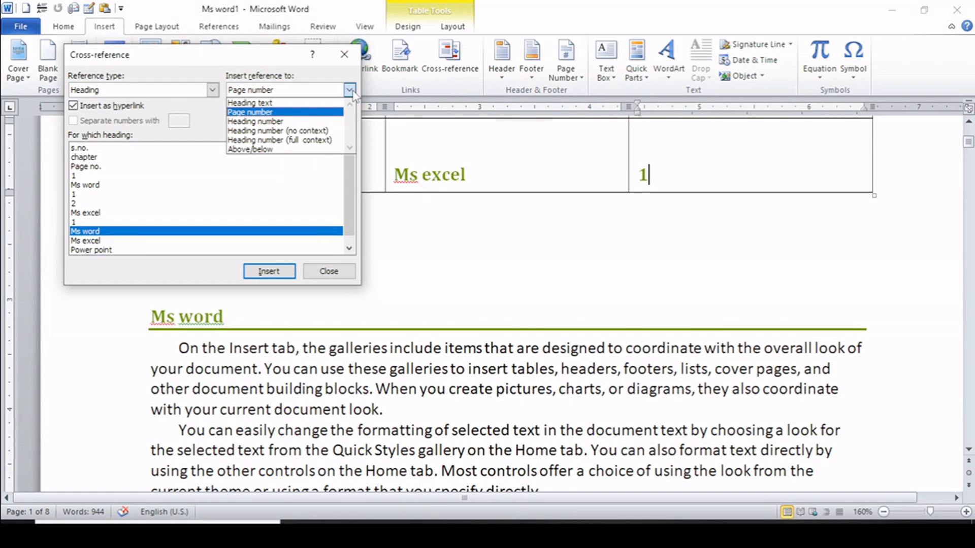
left_click(287, 112)
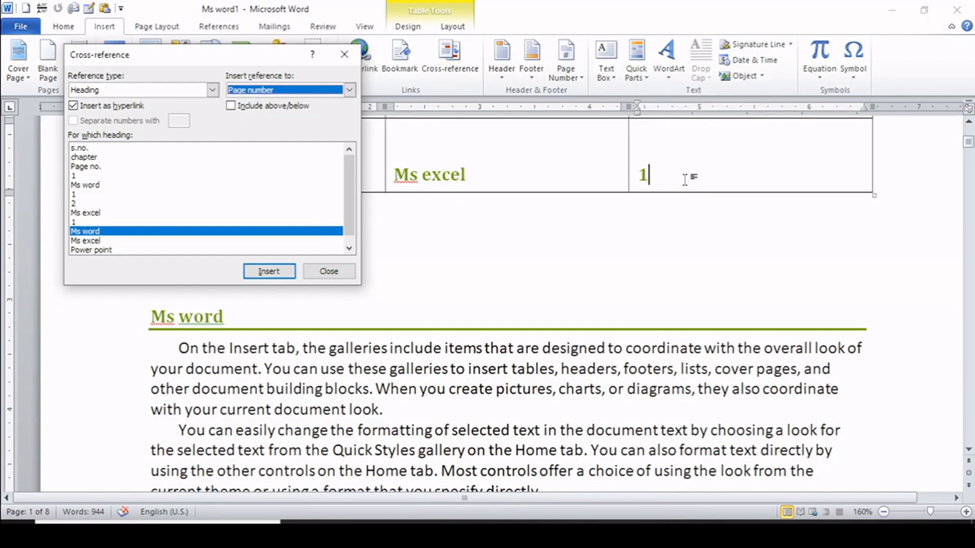
key("alt+Down")
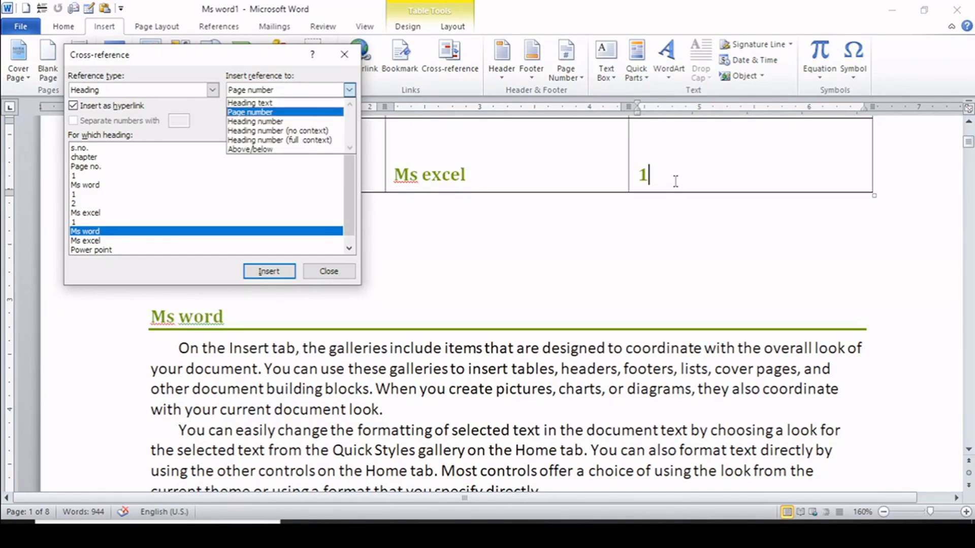
left_click(674, 181)
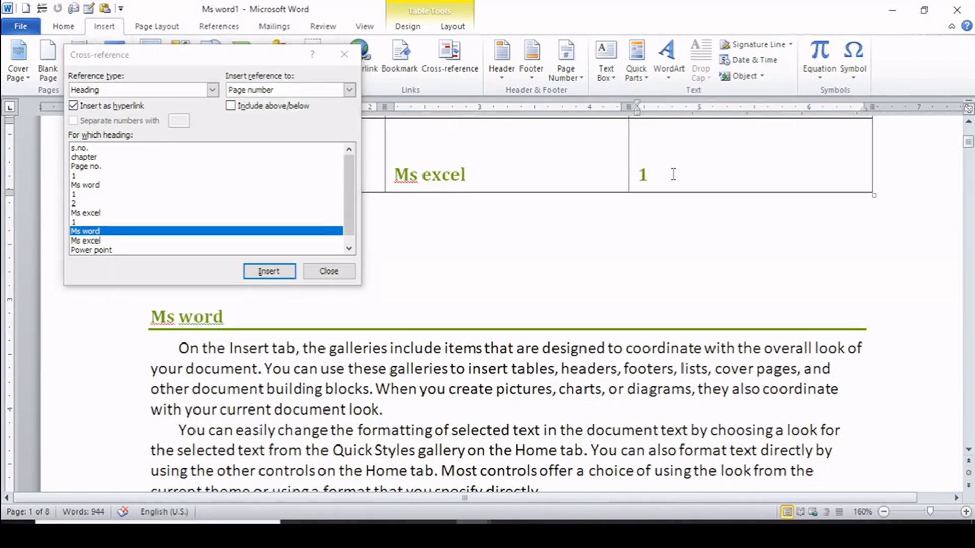
double_click(661, 174)
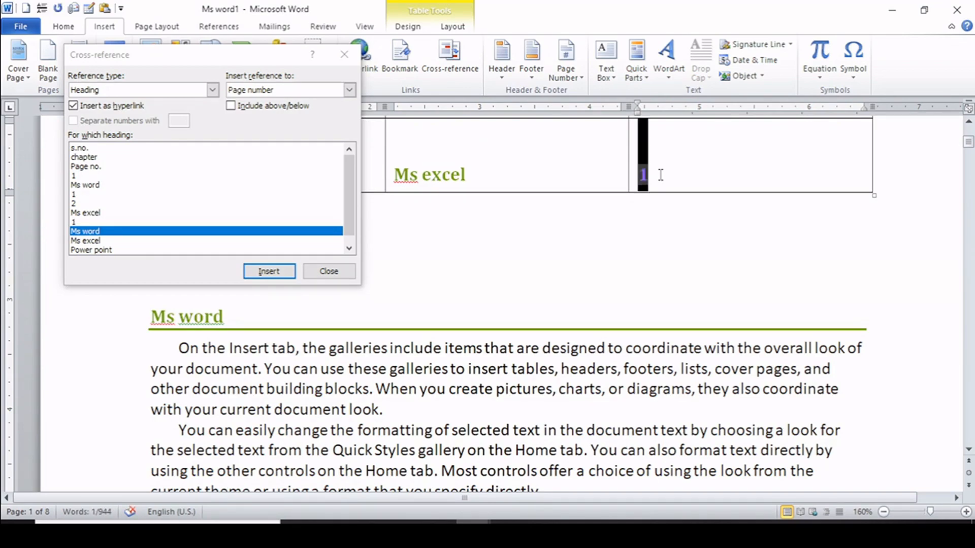
key("Delete")
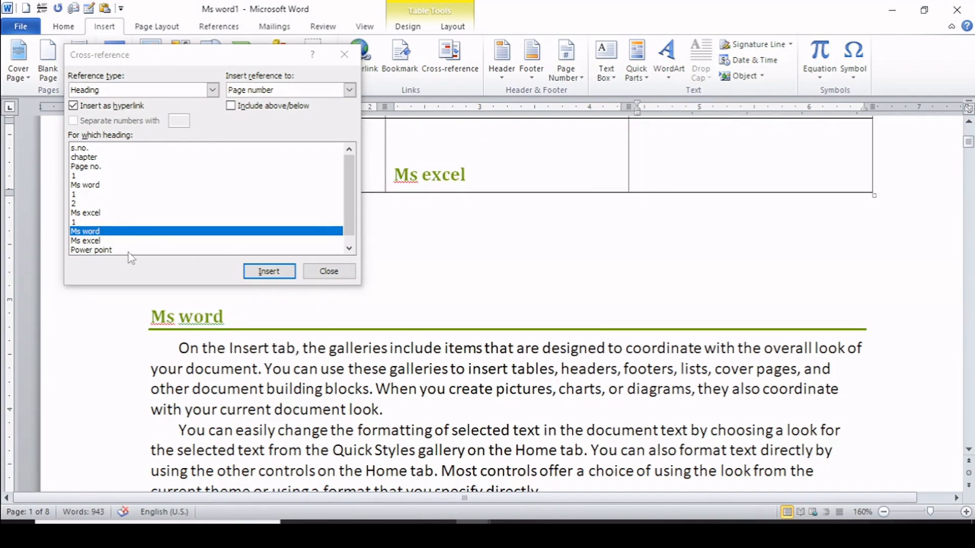
Insert a hyperlinked page-number cross-reference to the Ms excel heading in the Page no. cell of row 2
left_click(99, 246)
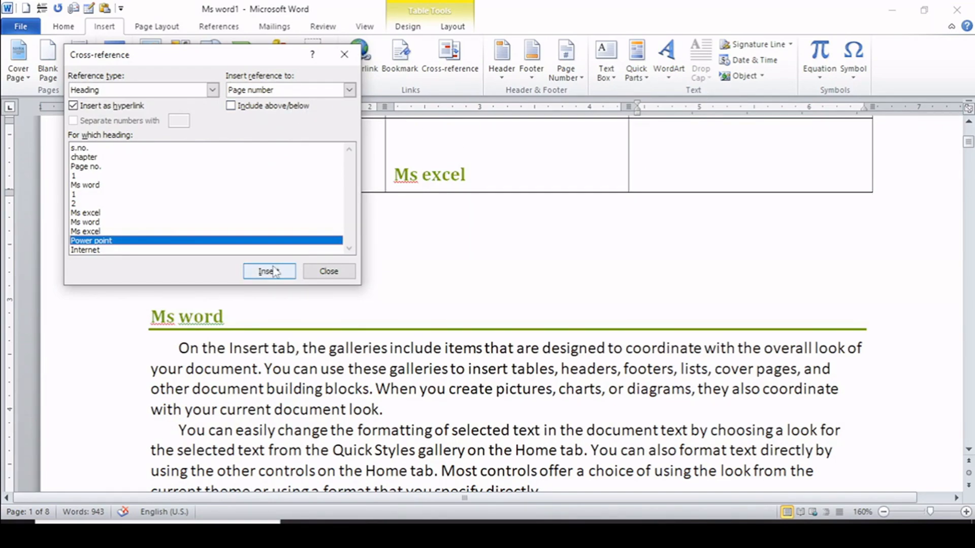
left_click(93, 232)
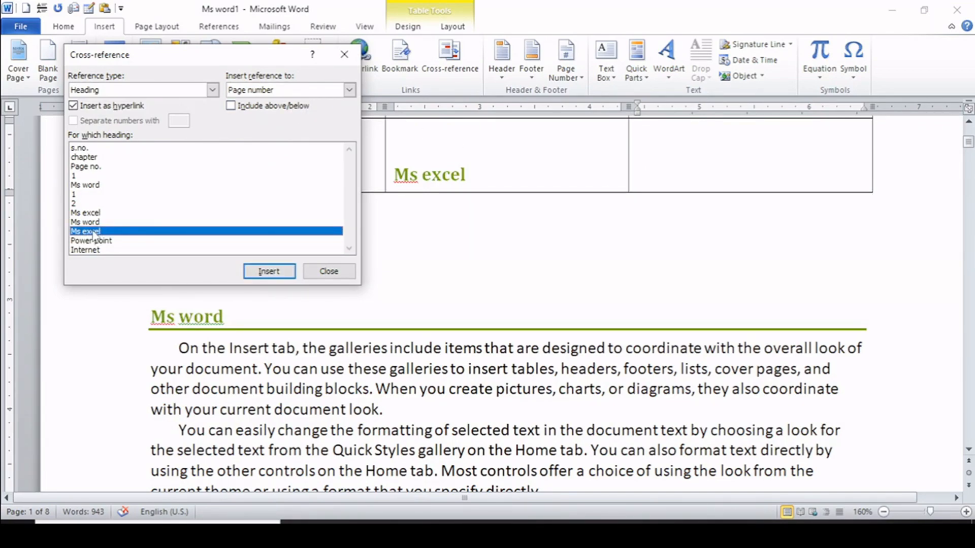
left_click(269, 273)
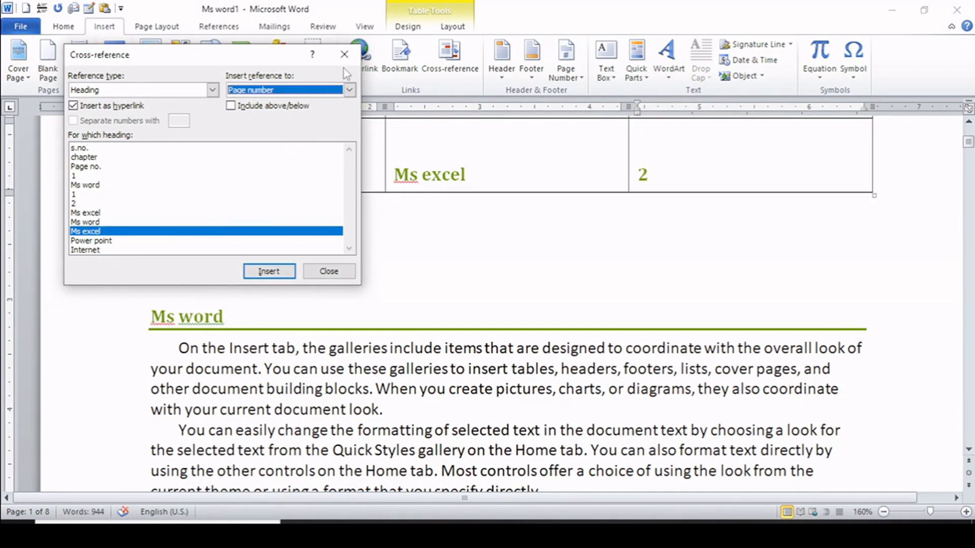
left_click(345, 55)
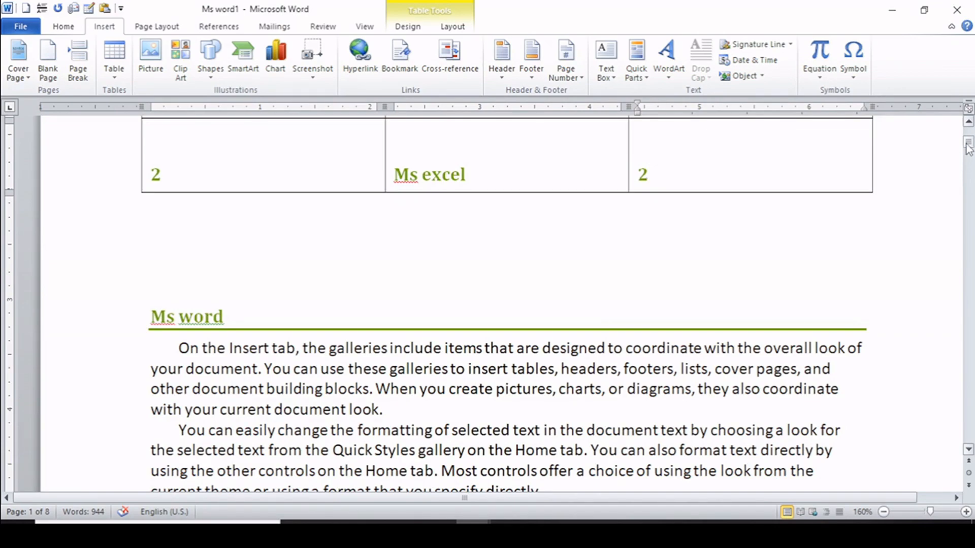
Test the Ms word and Ms excel links in the chapter column, returning to the index table after each
left_click_drag(967, 145, 967, 141)
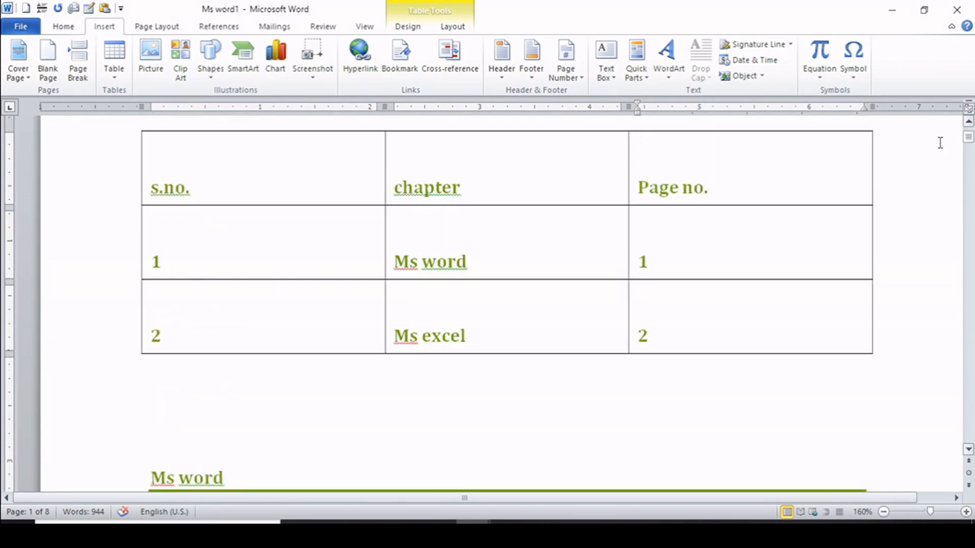
left_click(450, 269, "ctrl")
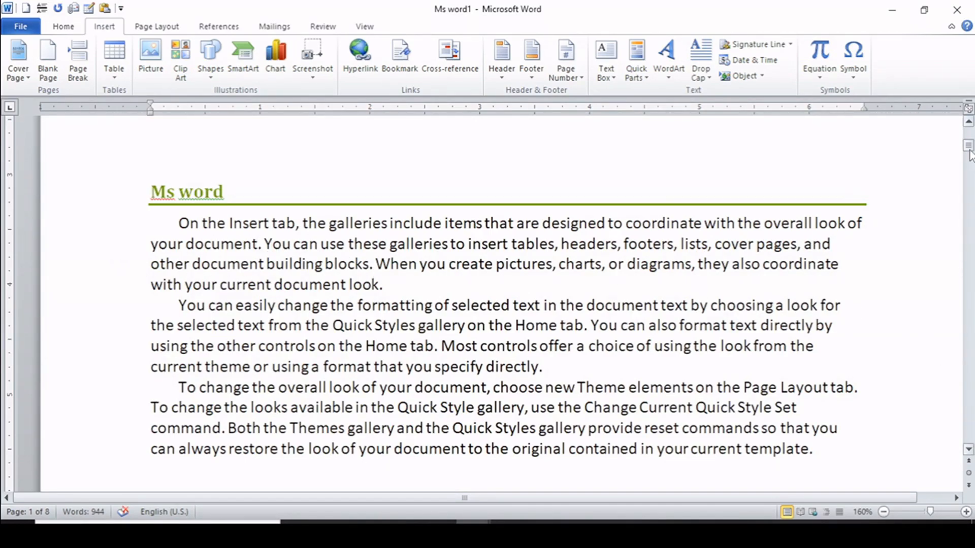
left_click_drag(970, 155, 969, 143)
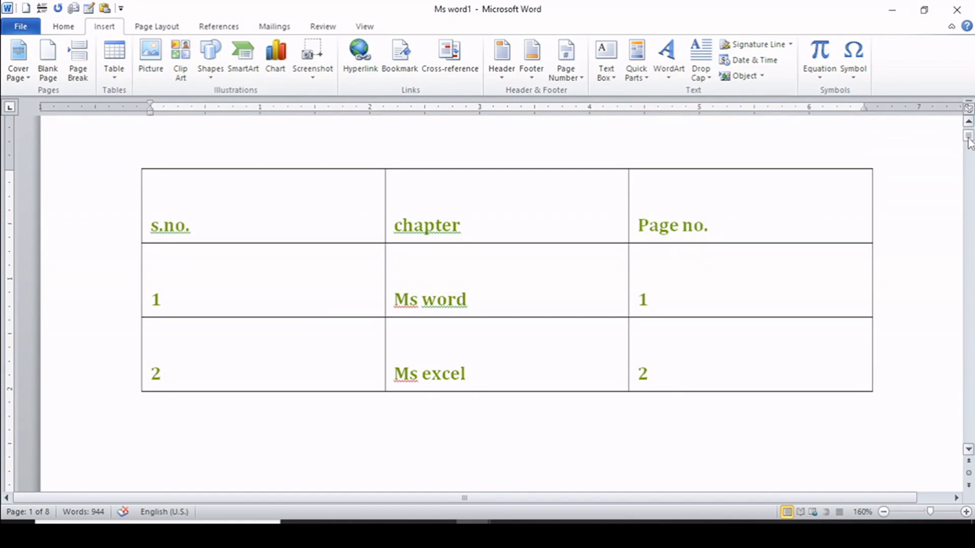
left_click(437, 378, "ctrl")
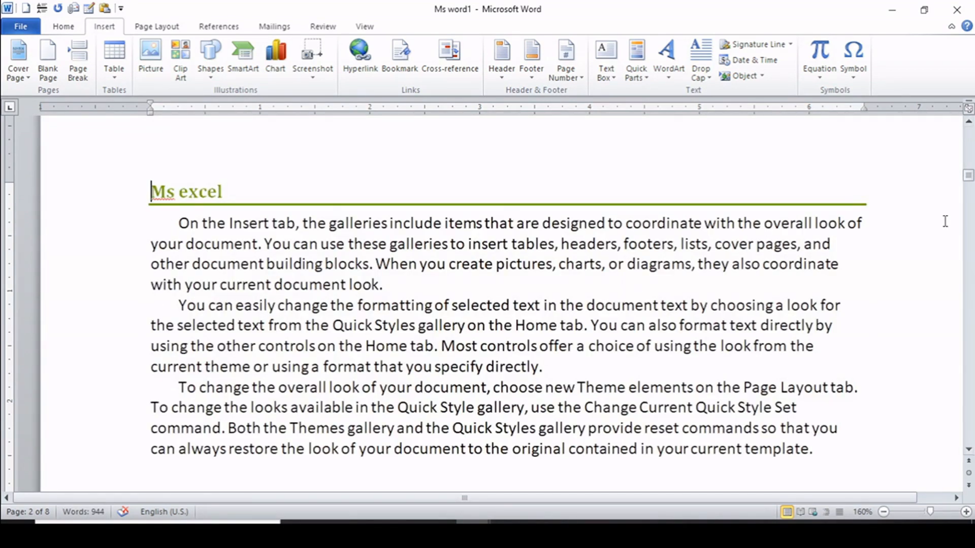
left_click_drag(969, 175, 967, 139)
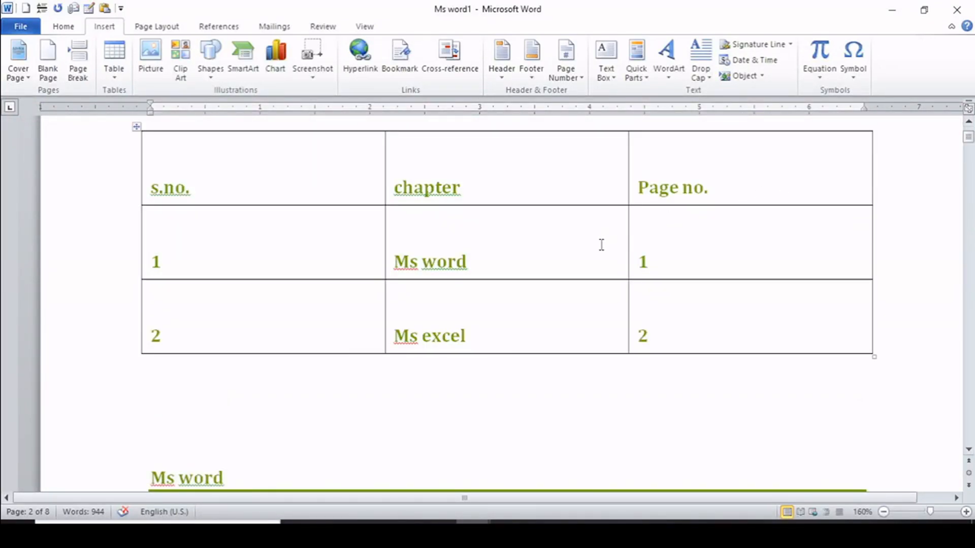
Test the page number links of the Ms word and Ms excel rows and return to the index table
left_click(645, 269, "ctrl")
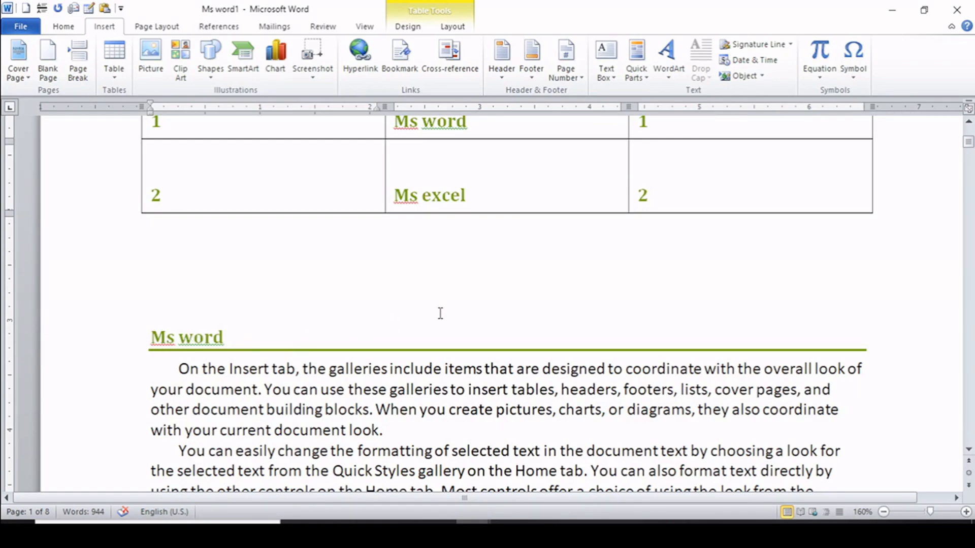
left_click(644, 203, "ctrl")
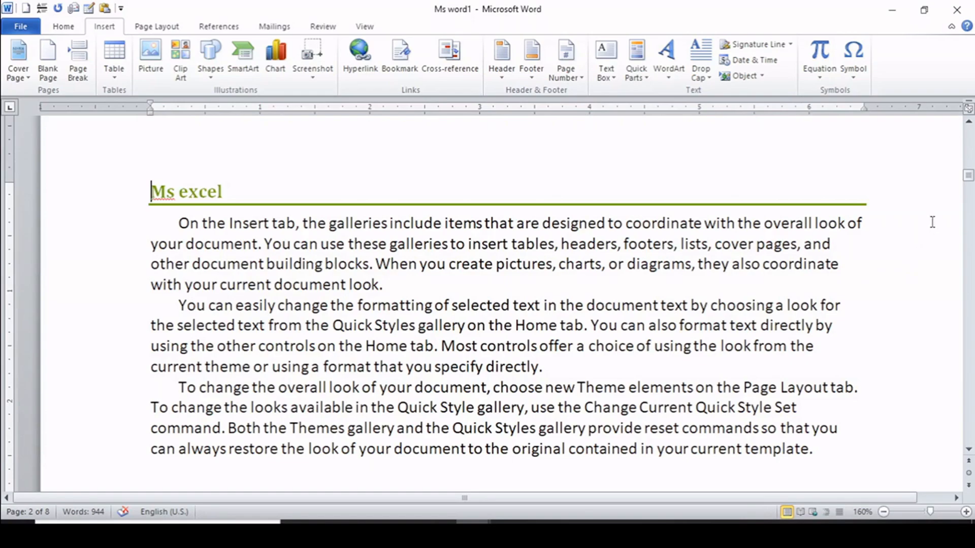
left_click_drag(968, 178, 970, 91)
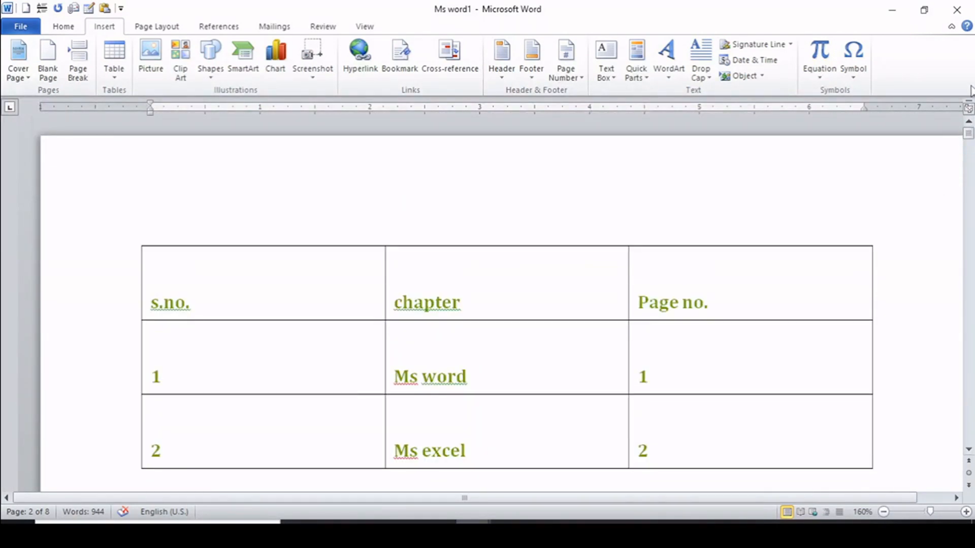
Insert a hyperlinked page-number cross-reference to the bookmark day3 after the last paragraph of the Ms excel page, and follow it
left_click(445, 65)
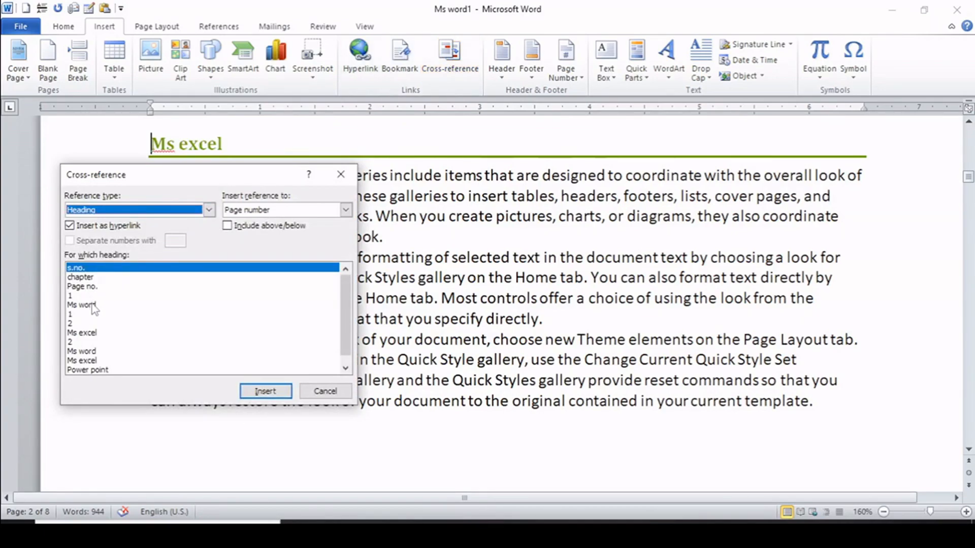
left_click(208, 209)
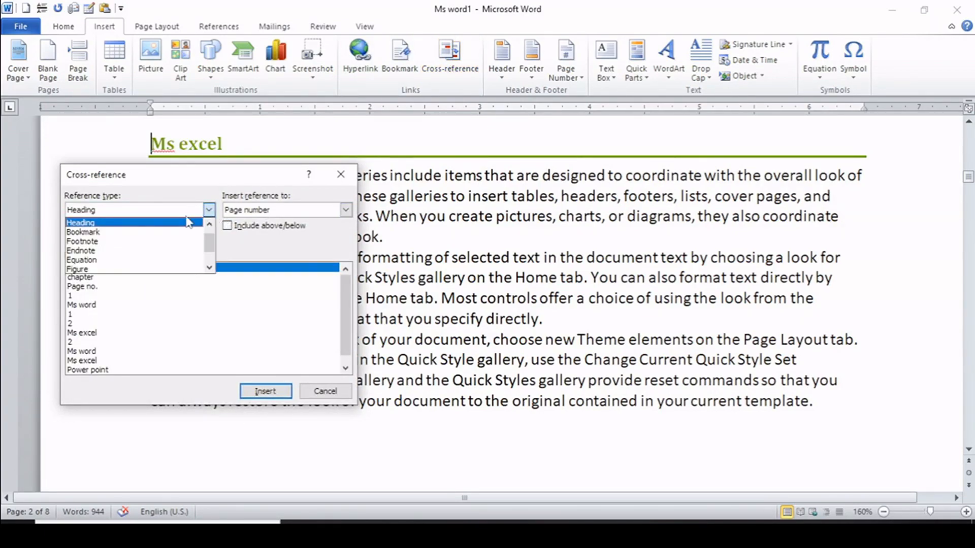
left_click(136, 233)
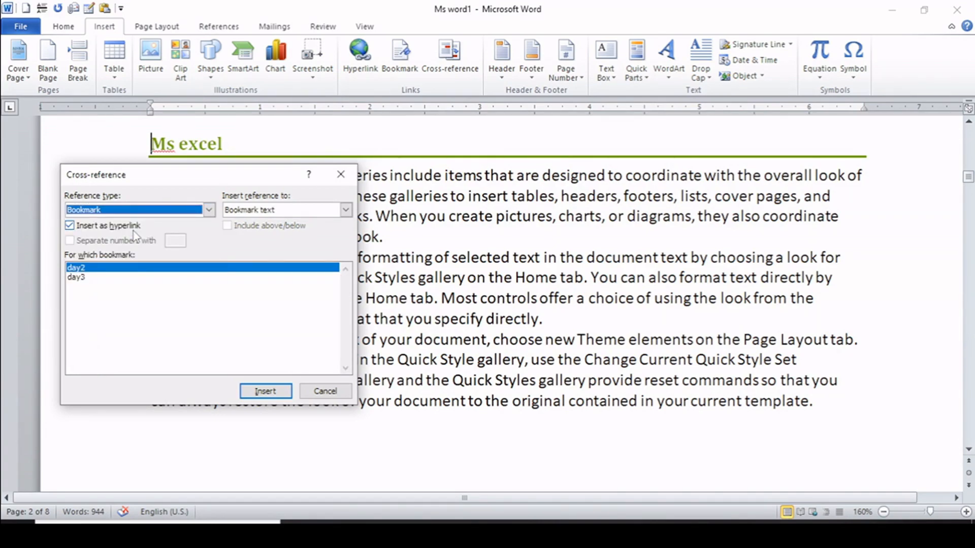
left_click(85, 281)
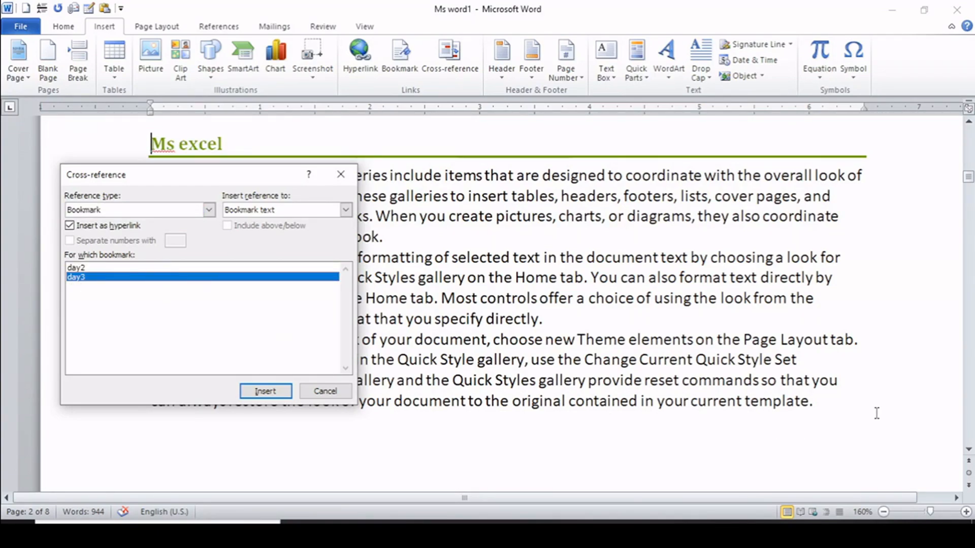
left_click(845, 415)
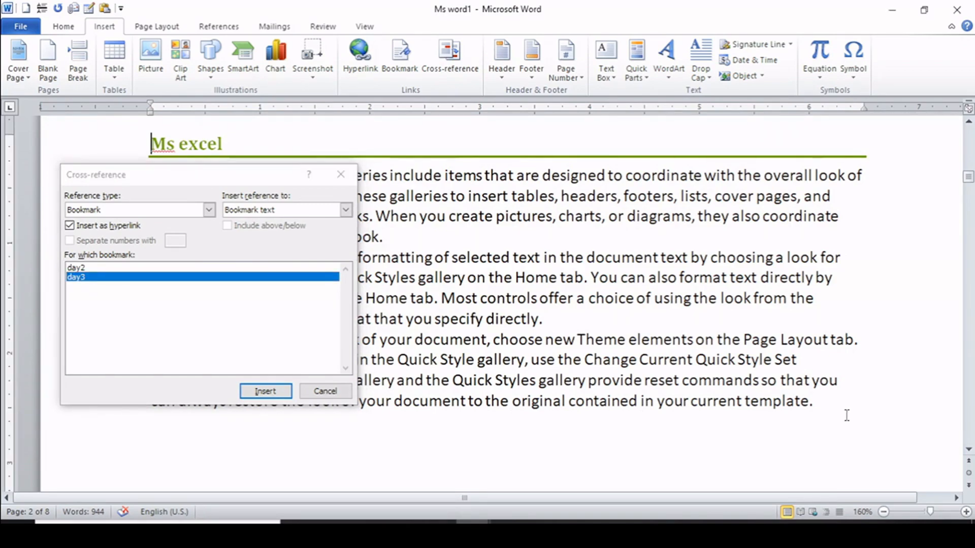
left_click(817, 402)
left_click(346, 211)
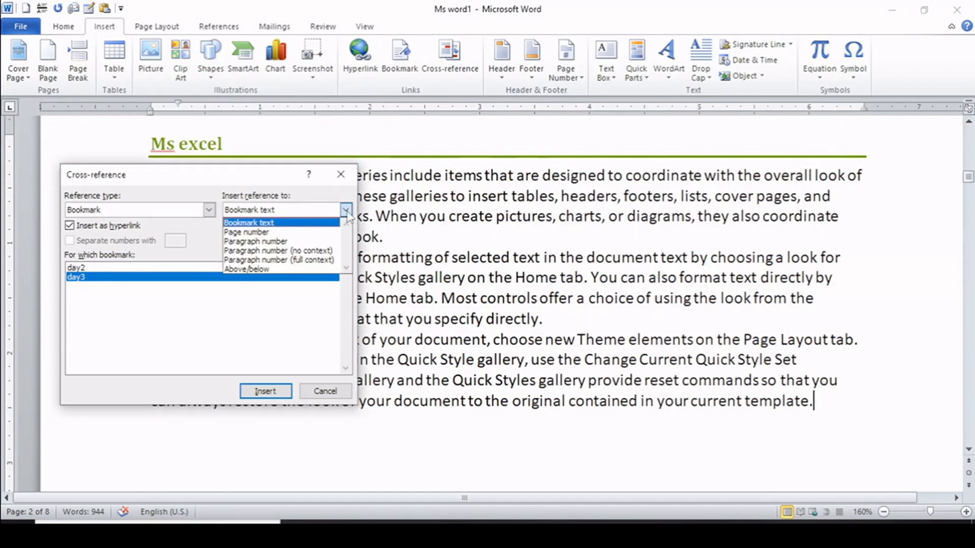
left_click(272, 233)
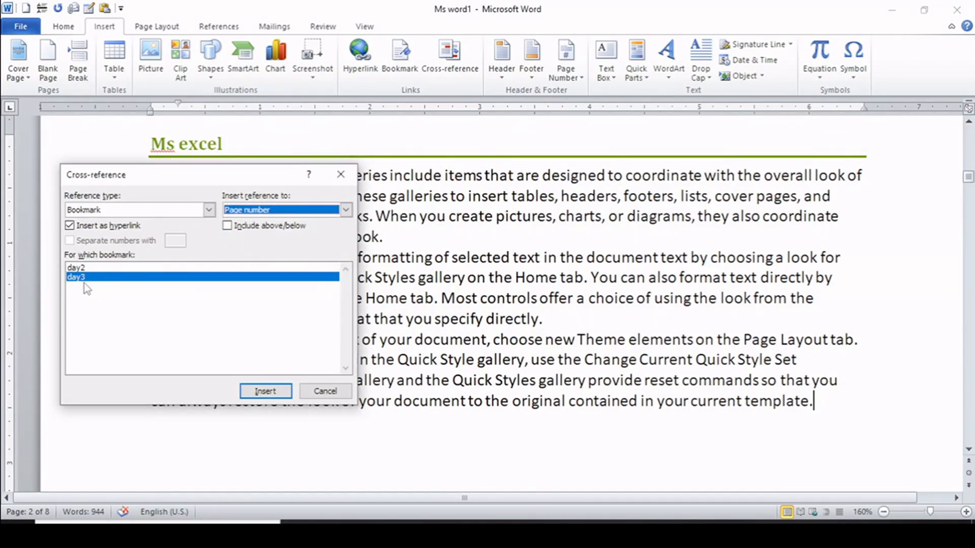
left_click(266, 391)
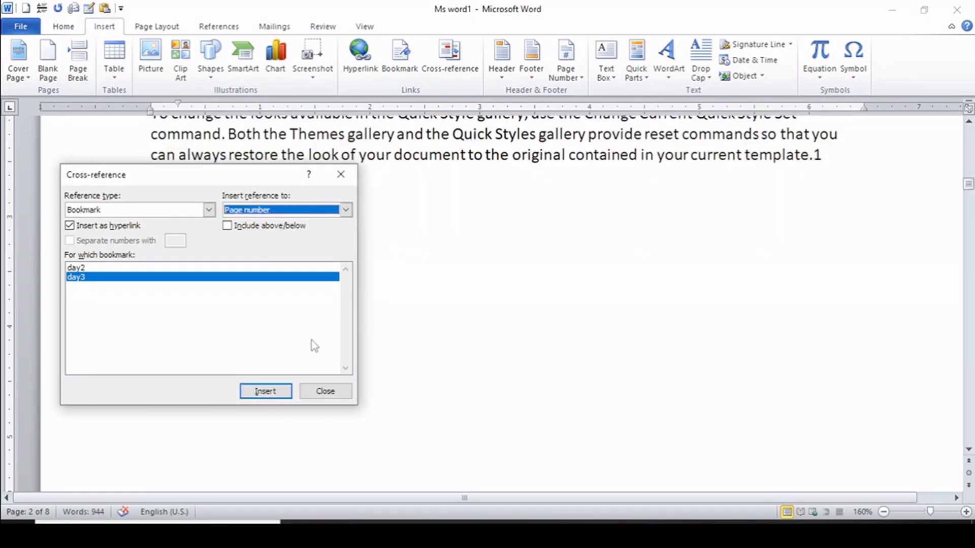
left_click(341, 174)
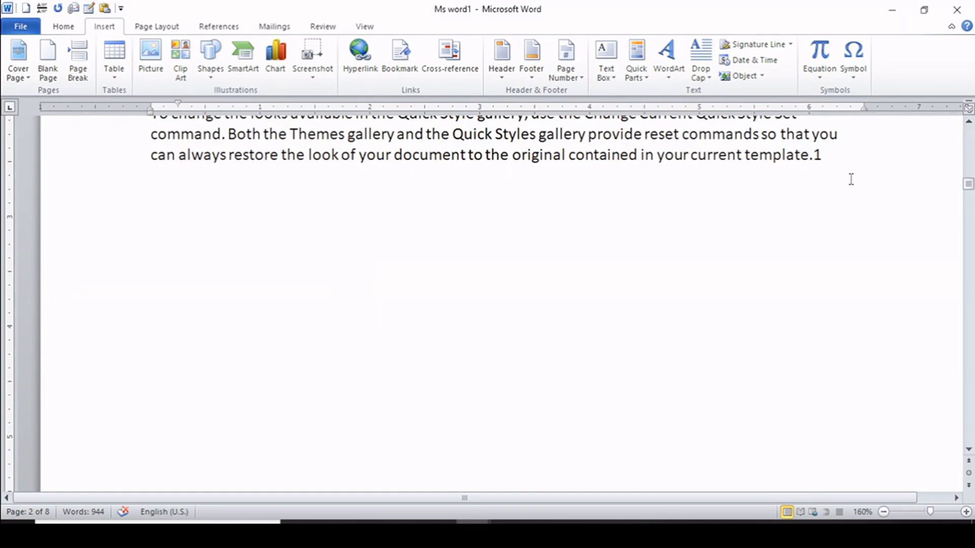
left_click_drag(968, 184, 968, 179)
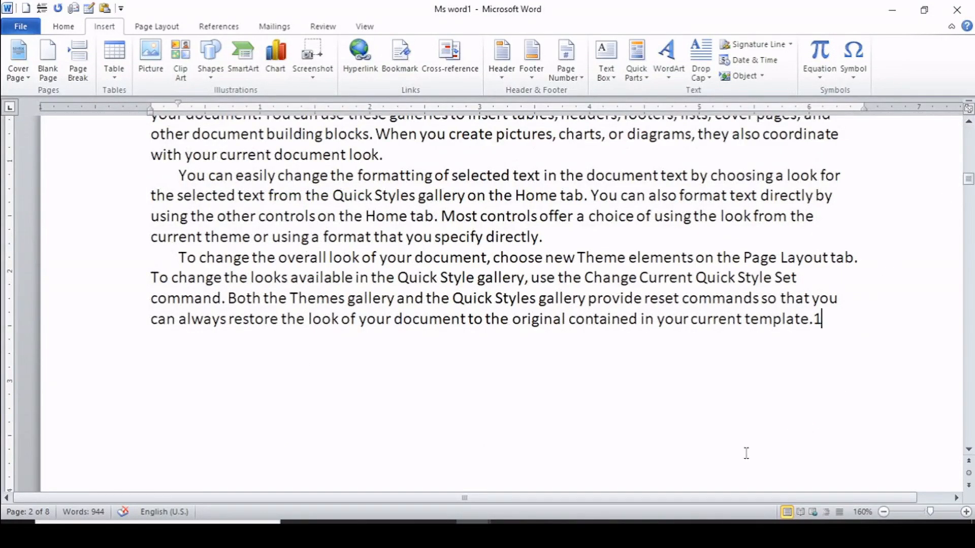
left_click(817, 322, "ctrl")
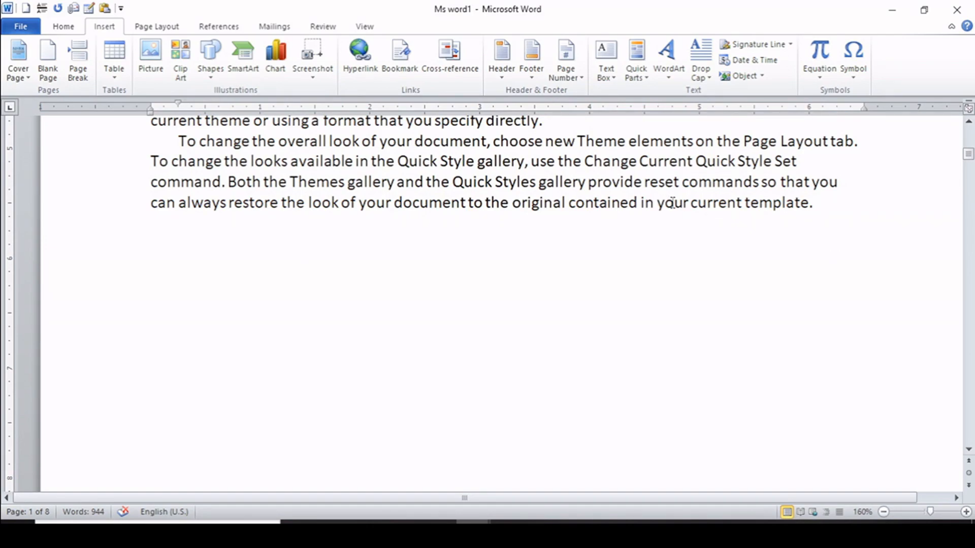
left_click(473, 62)
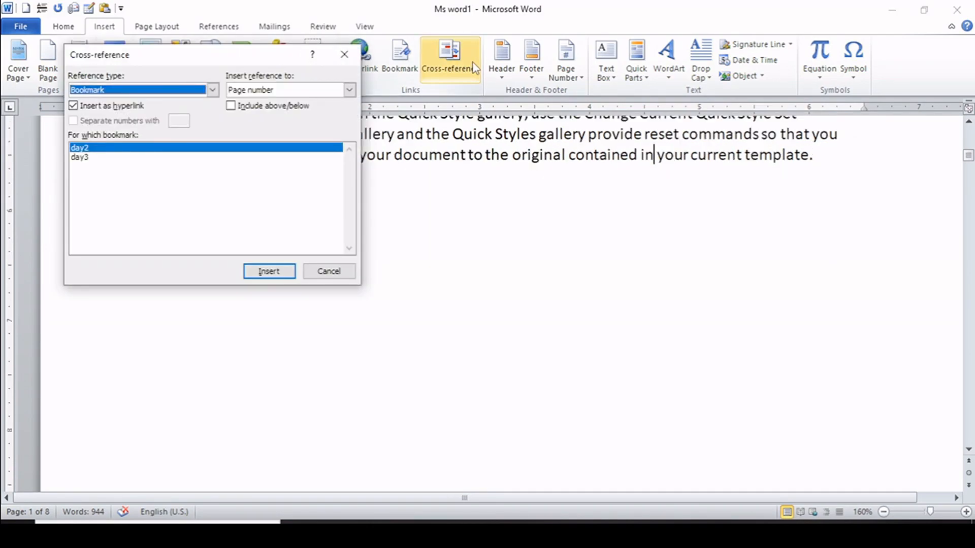
left_click(346, 55)
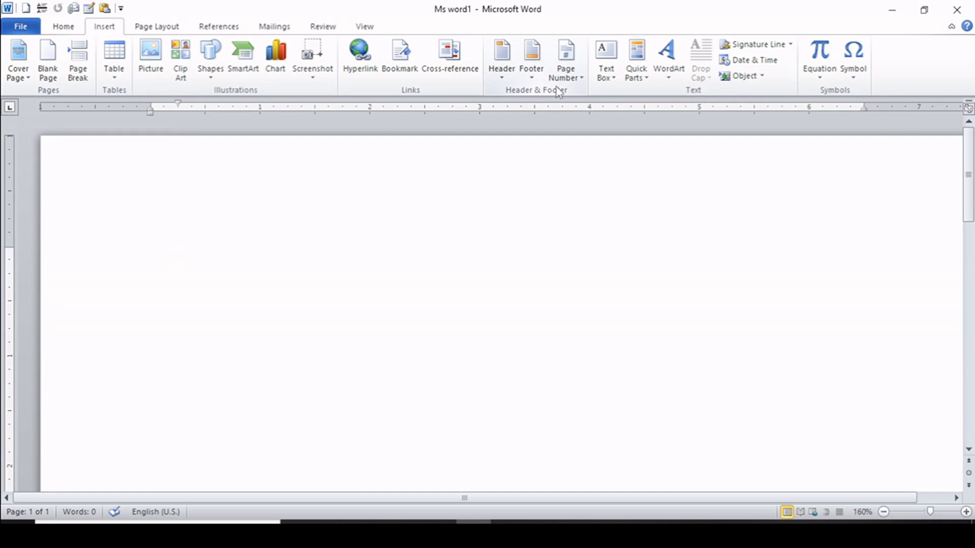
Fill the blank page with the three sample paragraphs by expanding the saved text entry "word"
left_click(884, 512)
left_click(884, 513)
left_click(884, 512)
left_click(884, 512)
left_click(884, 512)
left_click(884, 513)
left_click(883, 512)
left_click(884, 512)
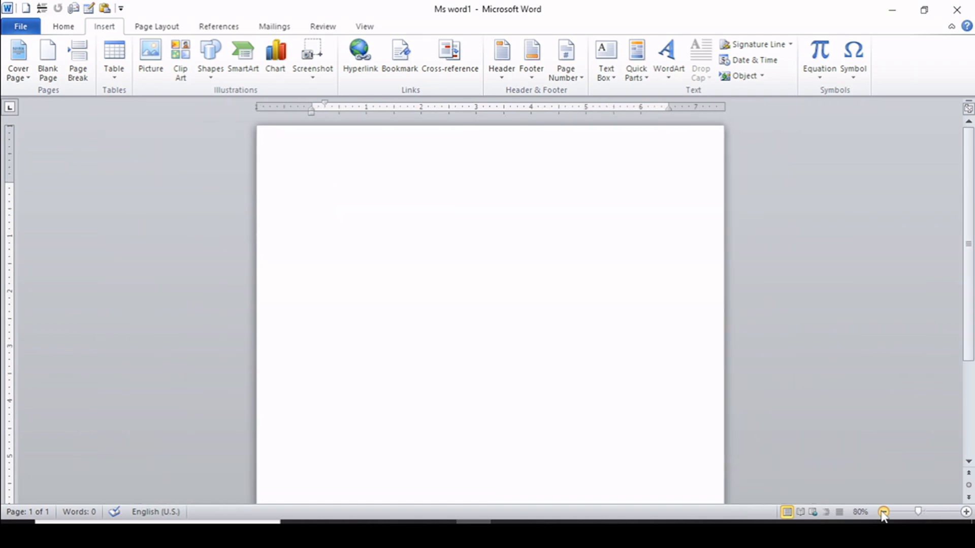
left_click(884, 513)
left_click(884, 512)
left_click(884, 513)
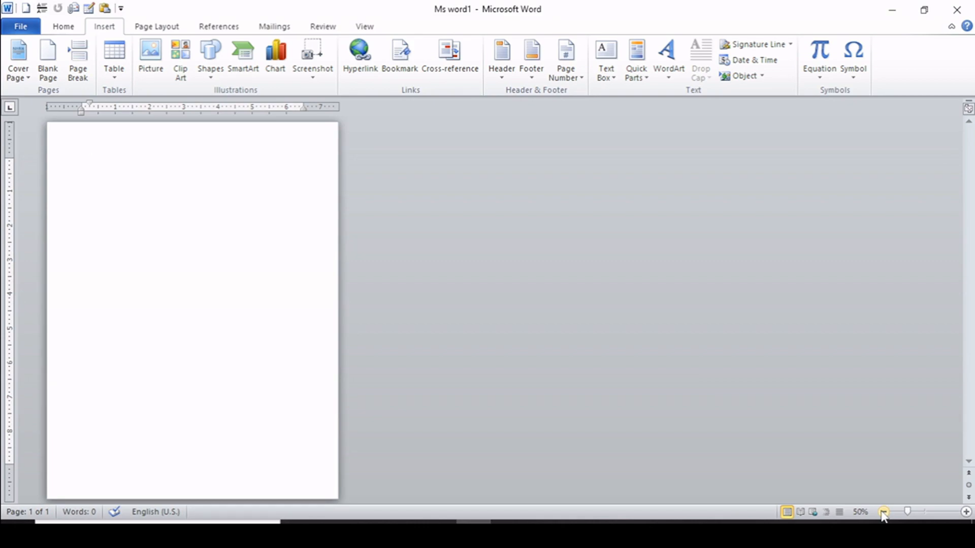
type("word")
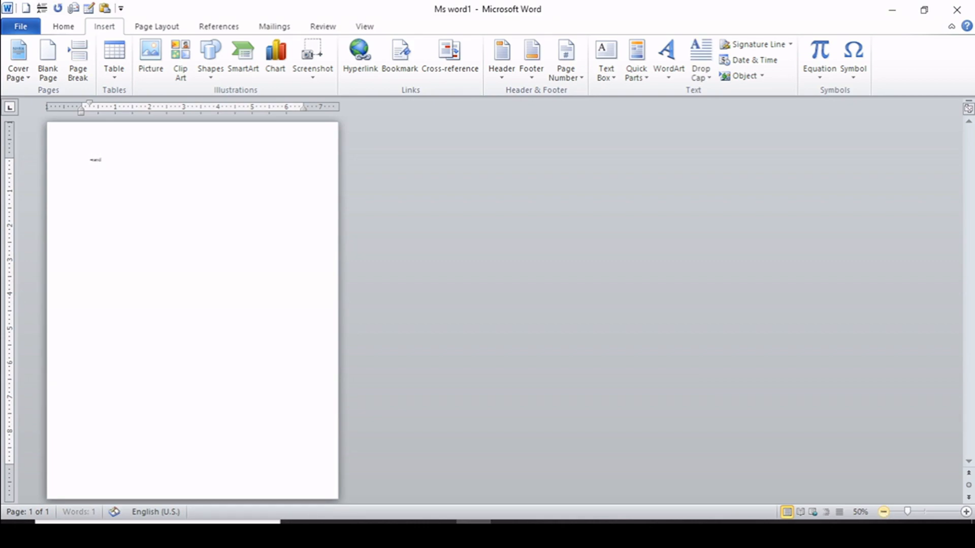
key("Return")
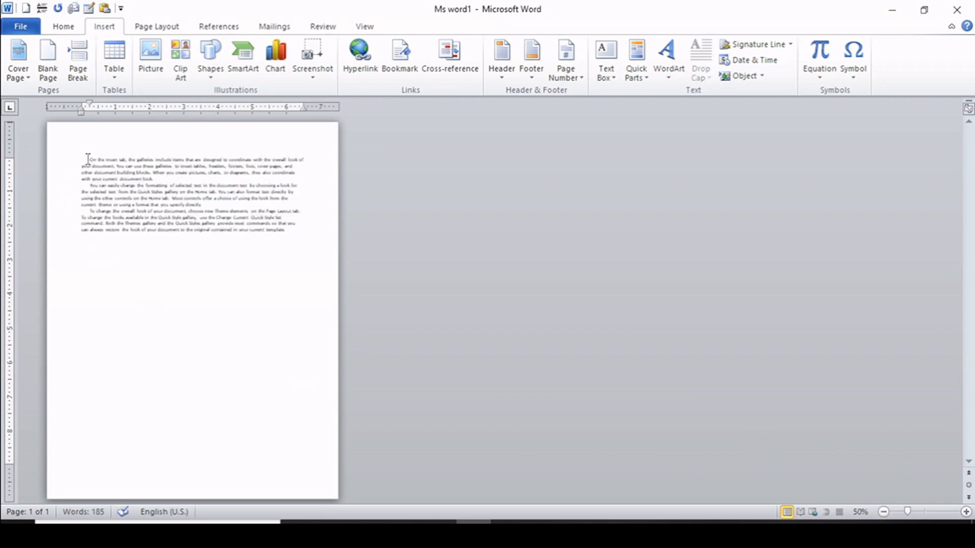
Duplicate the three sample paragraphs below themselves until there are four copies, running onto a second page
left_click_drag(87, 159, 244, 252)
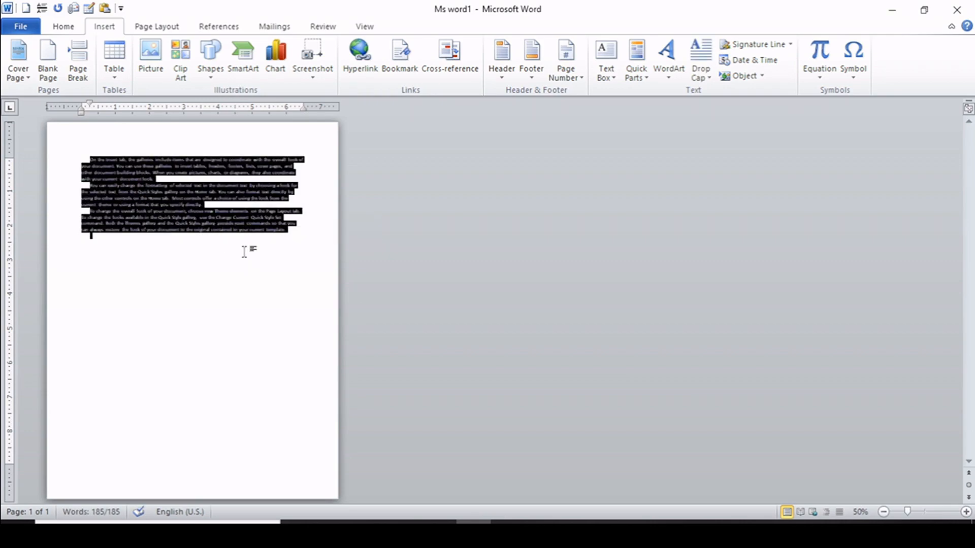
key("ctrl+v")
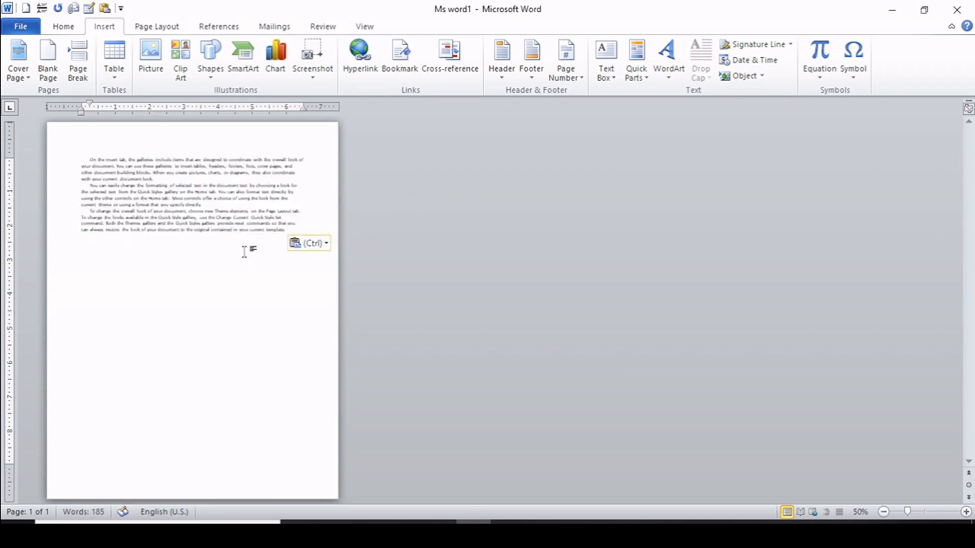
key("ctrl+v")
key("ctrl+v")
key("ctrl+v")
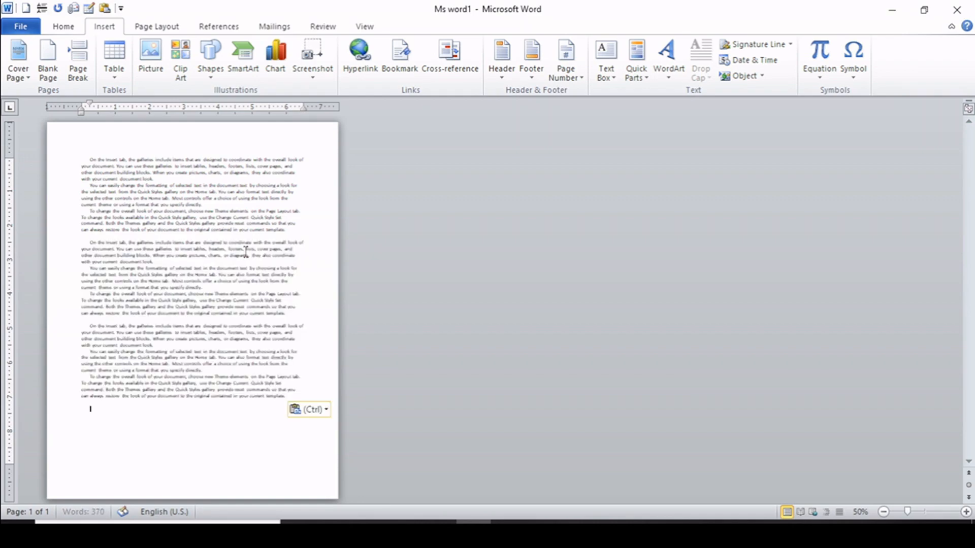
key("ctrl")
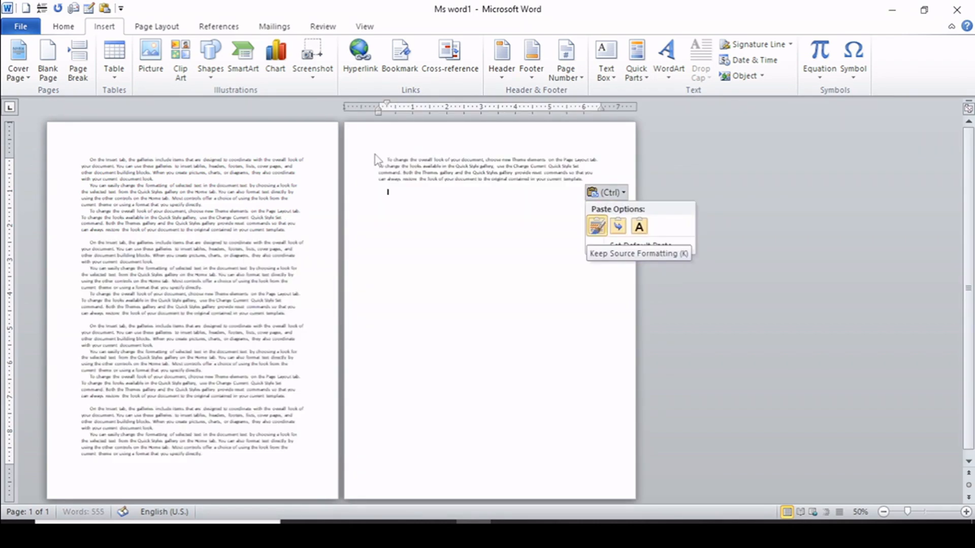
key("Escape")
Delete the paragraph on the second page and the end of the first page's text after the word "When" in the last copy
left_click_drag(381, 158, 405, 198)
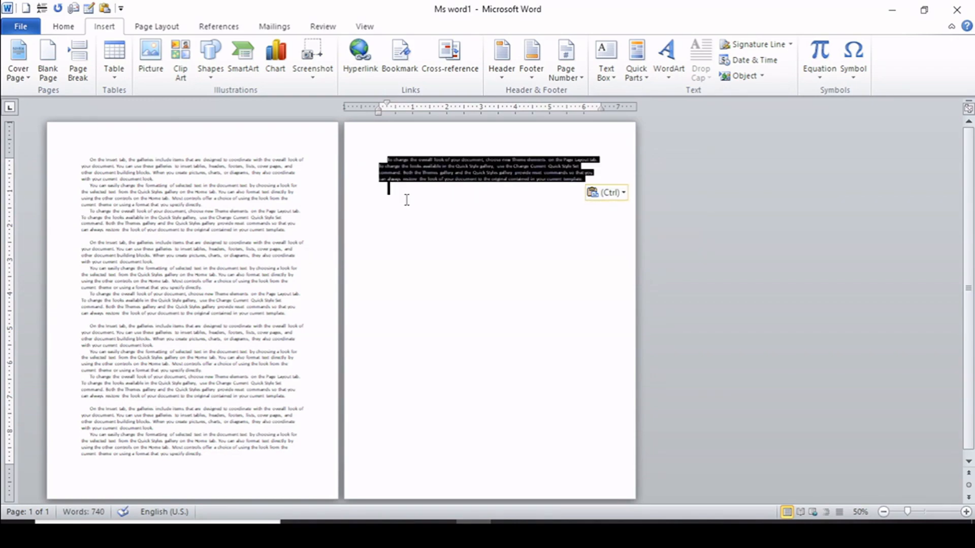
key("BackSpace")
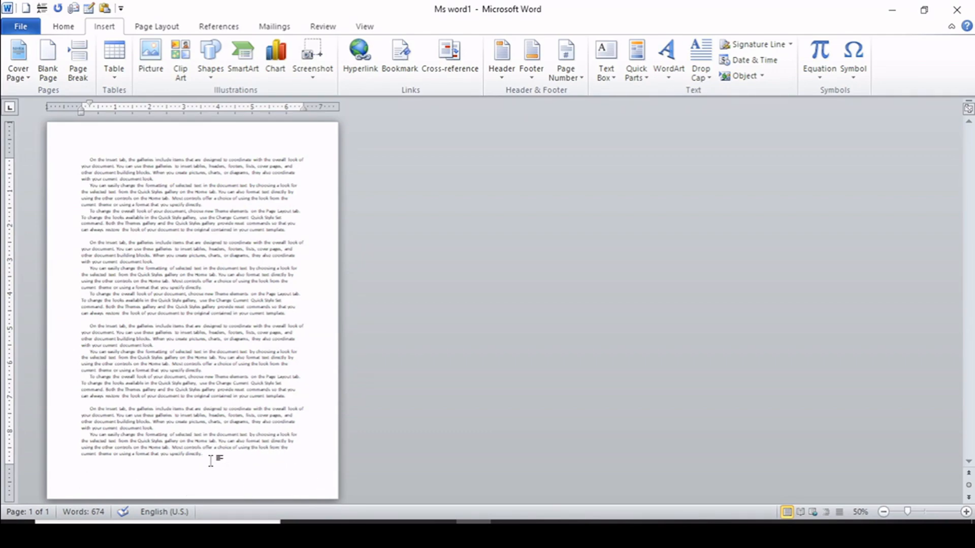
left_click_drag(204, 454, 169, 428)
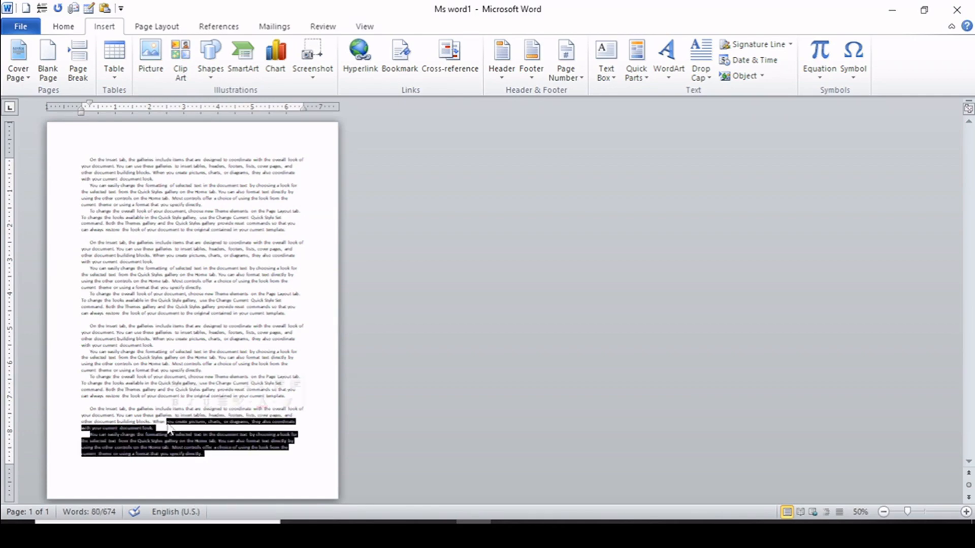
key("Delete")
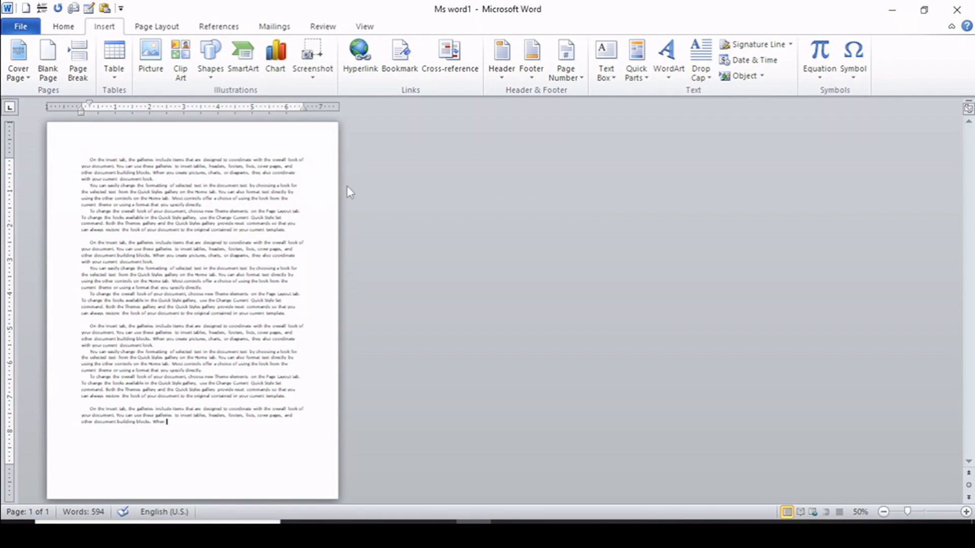
Insert the built-in Alphabet header with the title "computer" and return to the document body
left_click(501, 66)
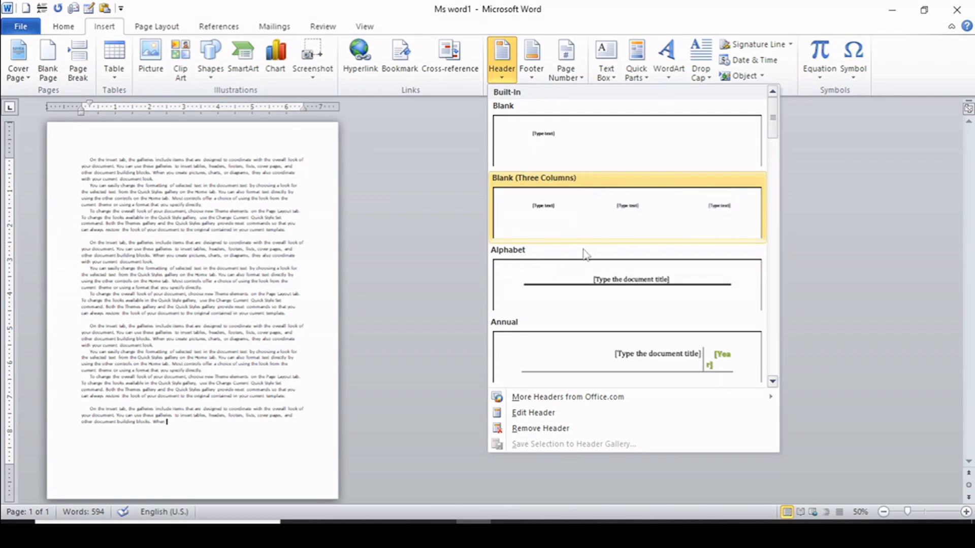
left_click(592, 282)
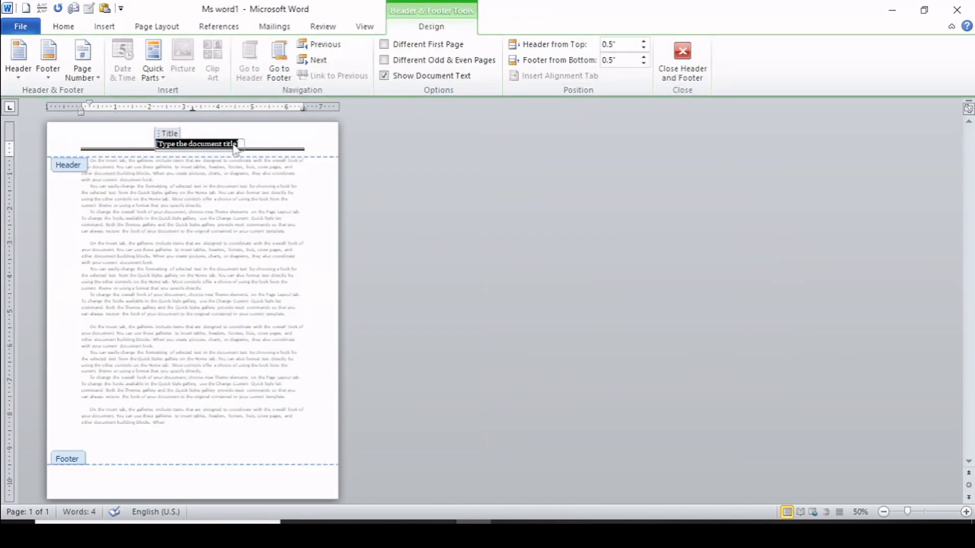
type("com")
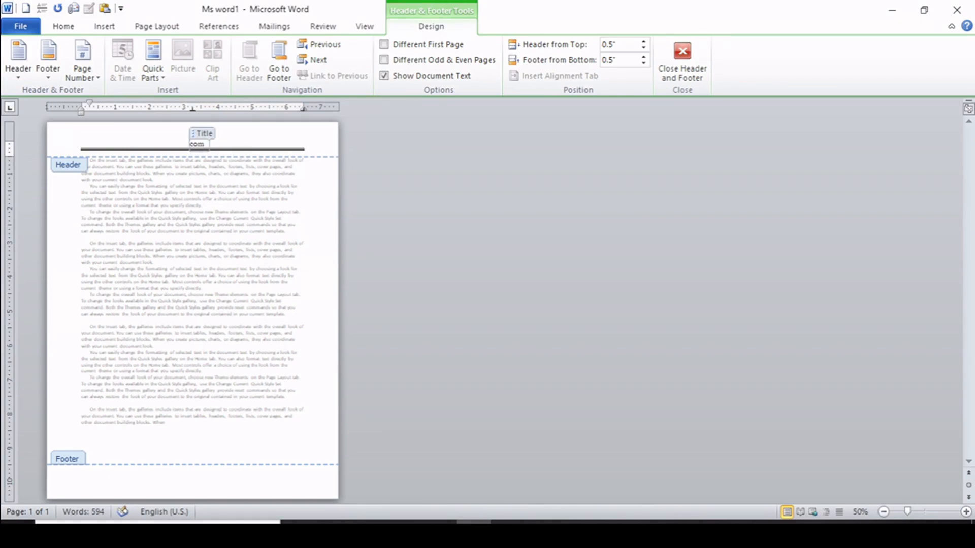
type("puter")
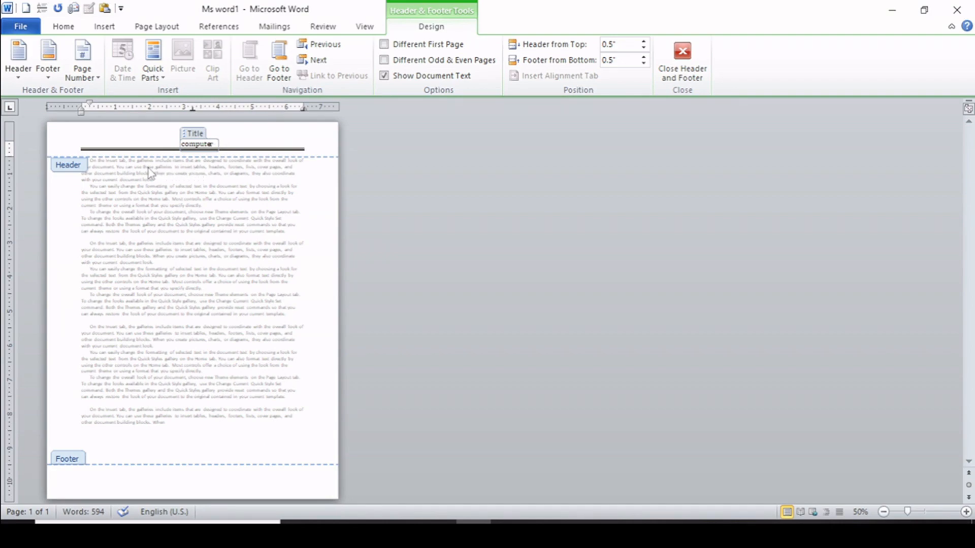
double_click(79, 172)
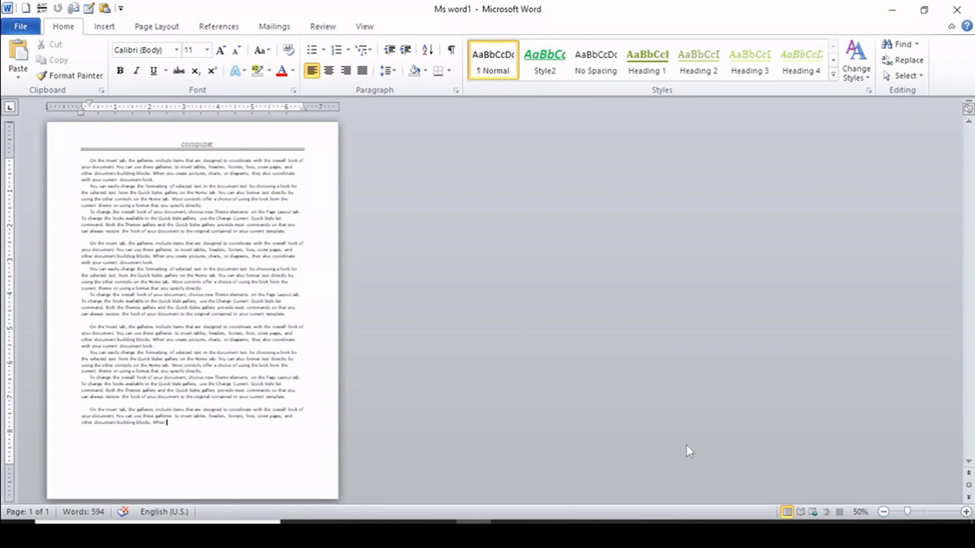
Insert the built-in Alphabet footer, replace its placeholder with "c.p.u", and return to the document body
left_click(966, 513)
left_click(966, 512)
left_click(966, 513)
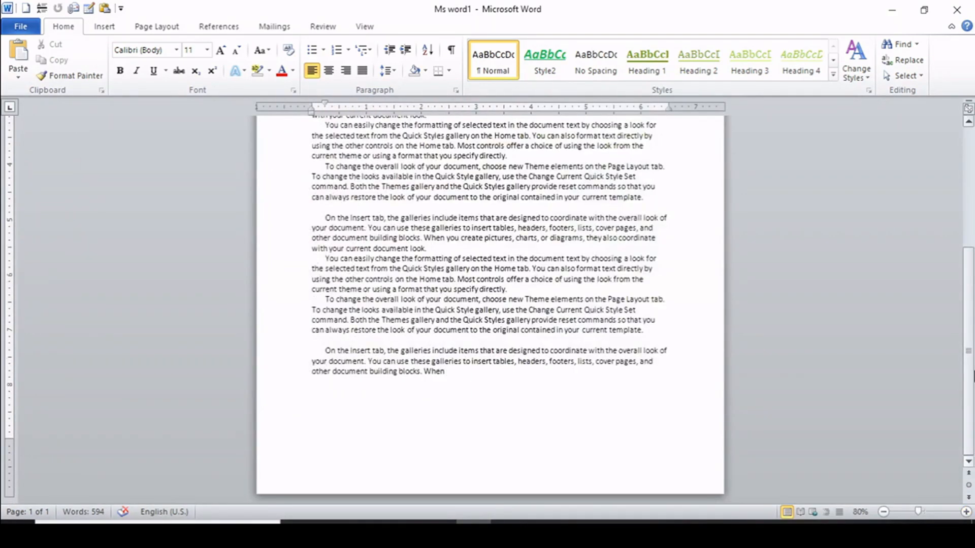
left_click_drag(970, 332, 970, 177)
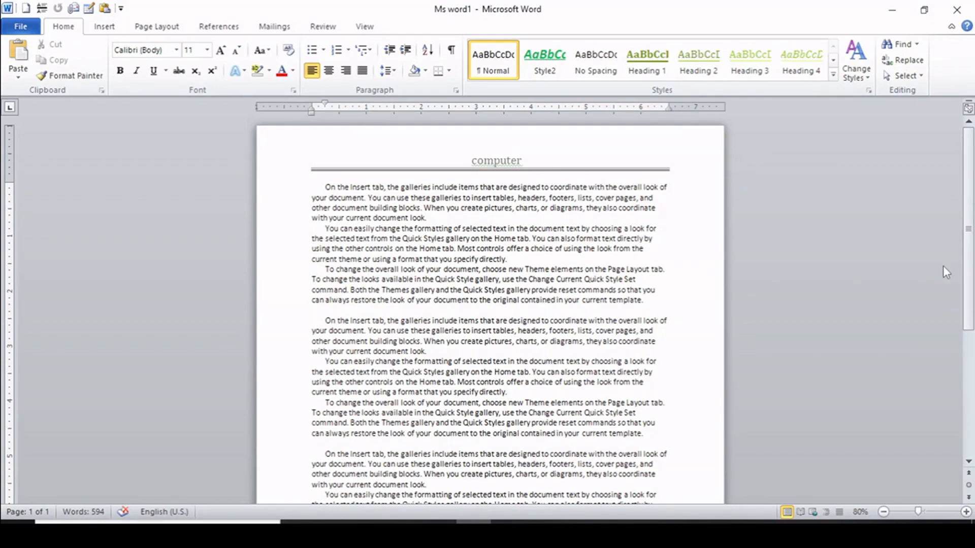
left_click_drag(970, 276, 973, 394)
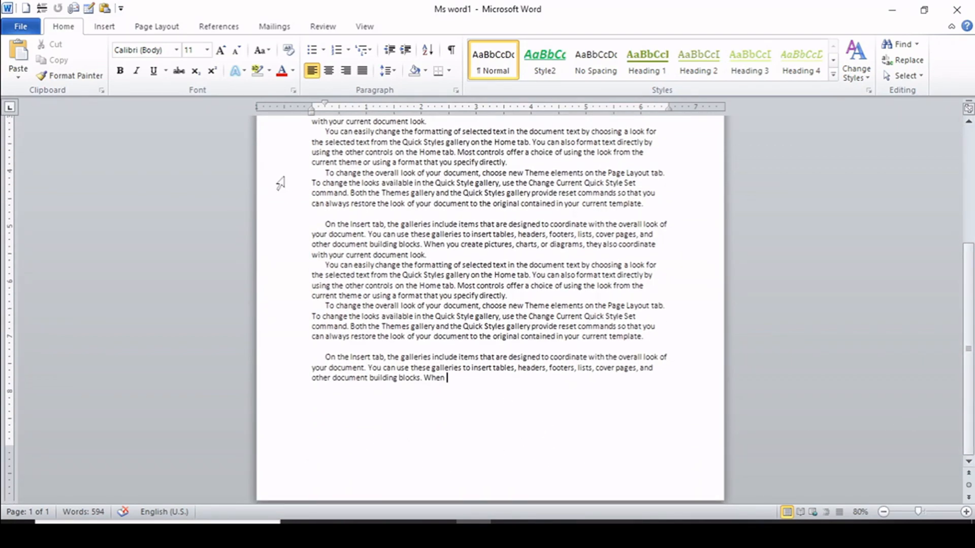
left_click(110, 28)
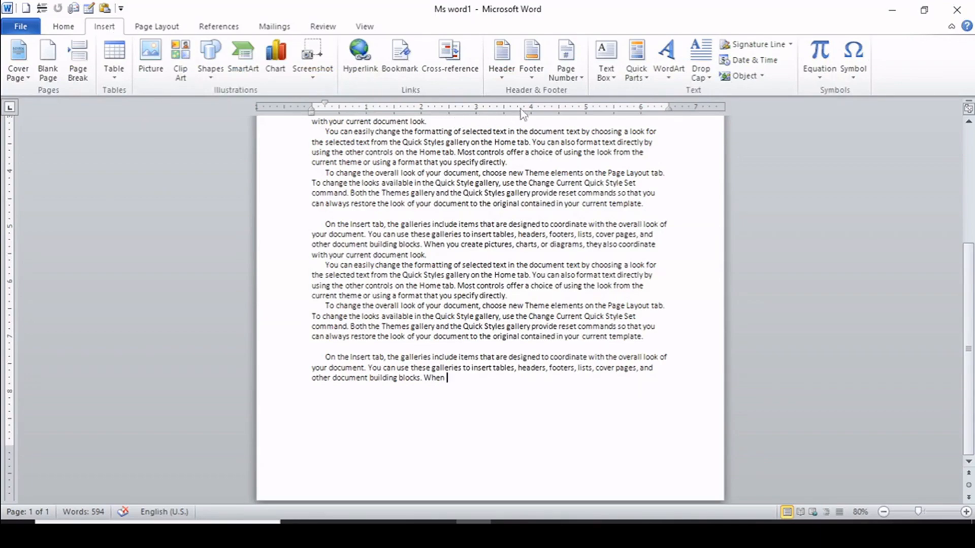
left_click(543, 59)
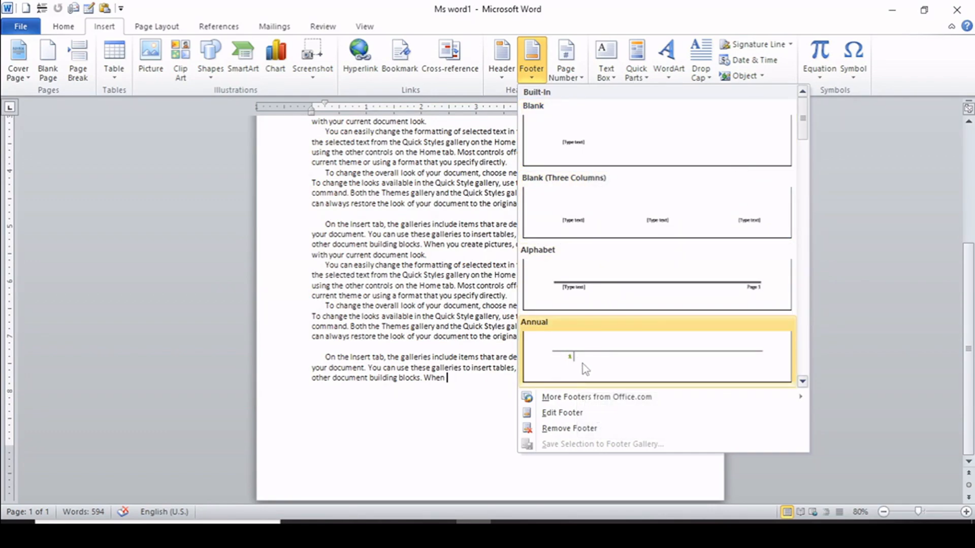
left_click(586, 291)
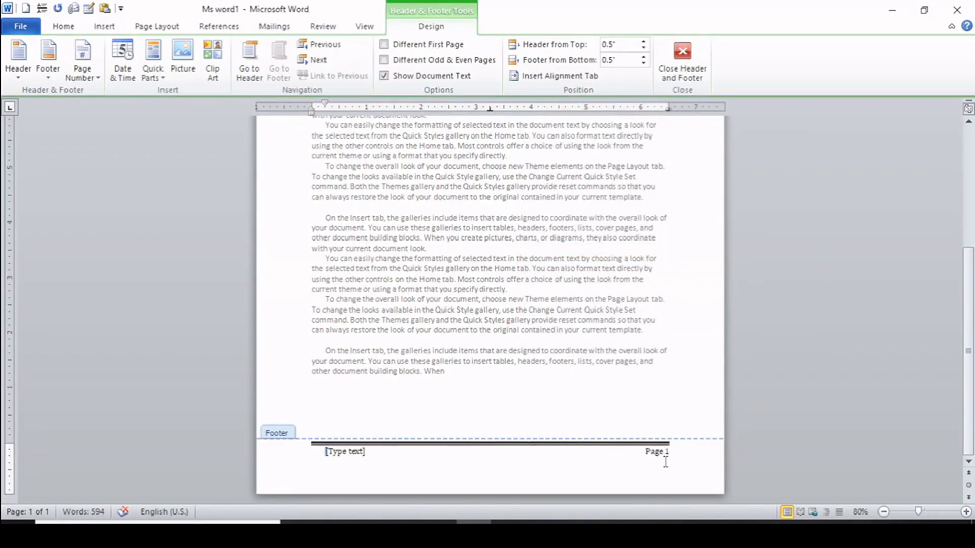
left_click(356, 452)
left_click(357, 451)
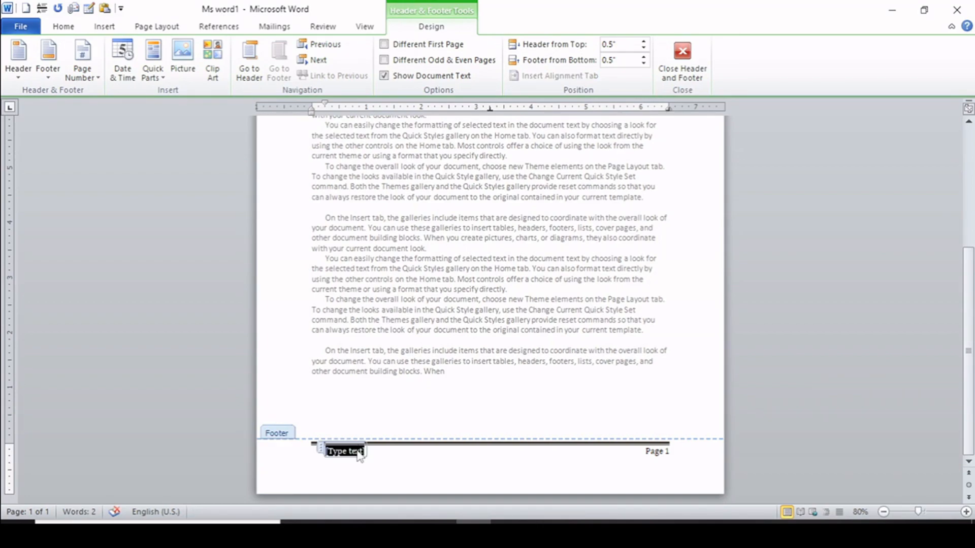
type("c.p.u")
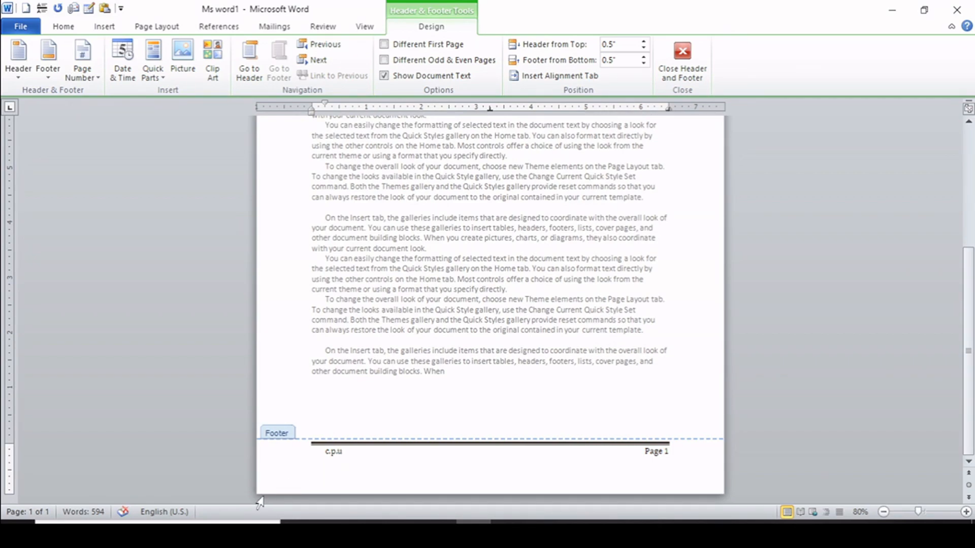
double_click(268, 435)
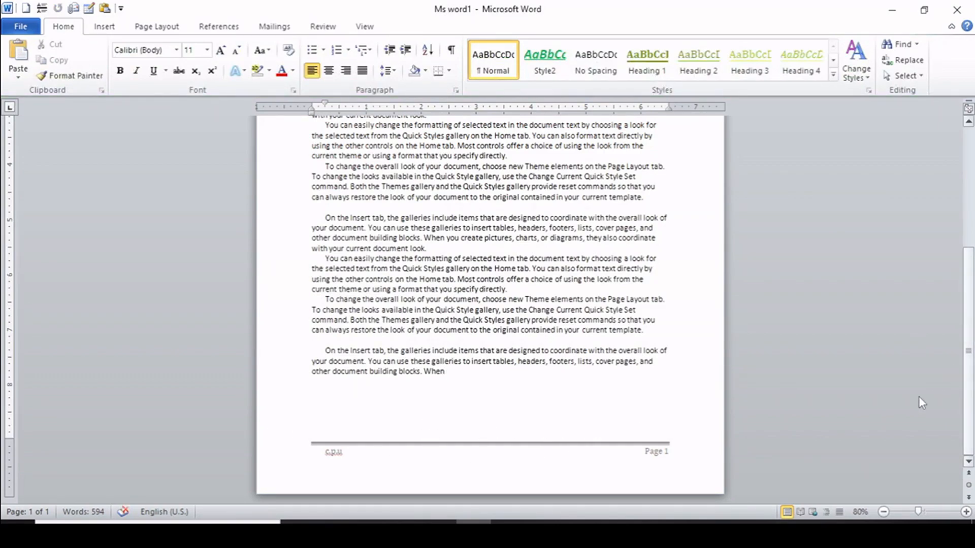
Remove both the header and the footer from the document
left_click(884, 512)
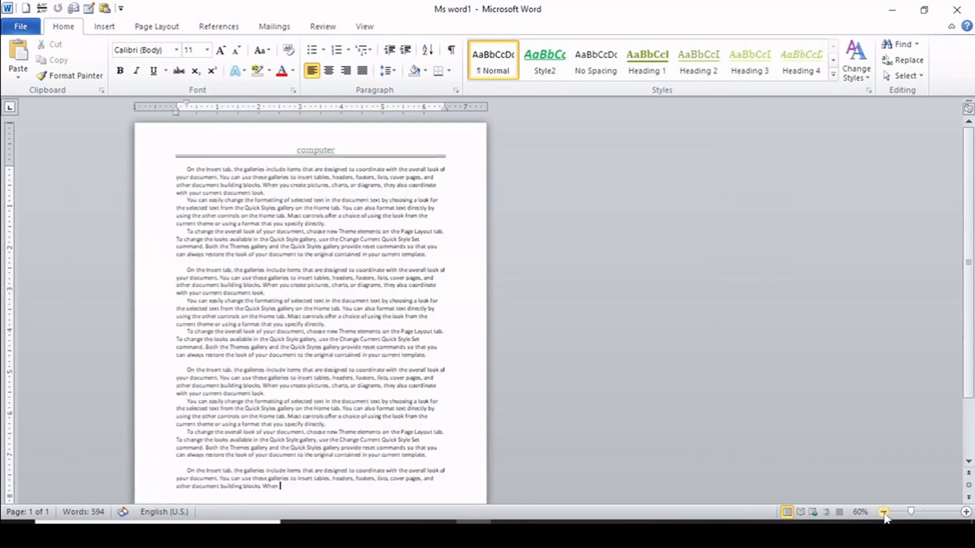
left_click(884, 511)
left_click(884, 511)
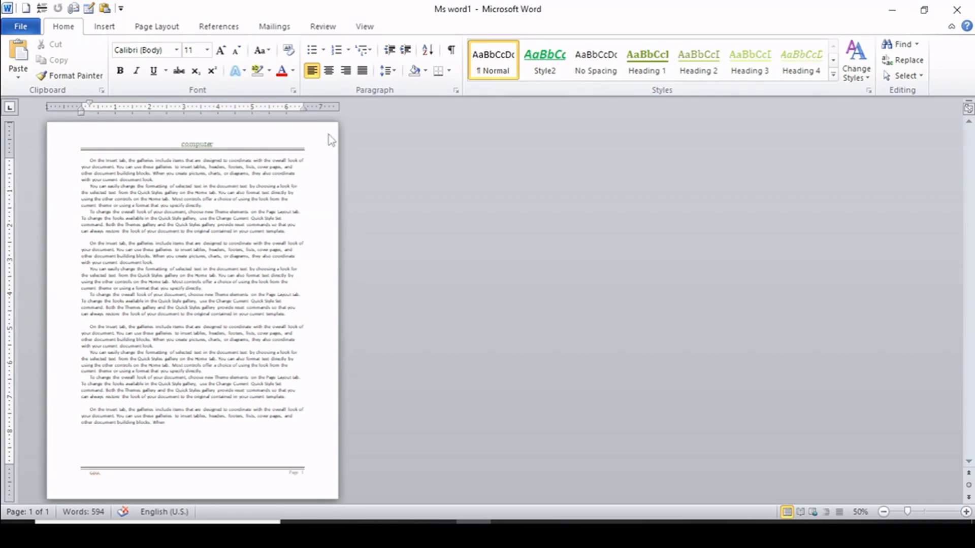
left_click(108, 28)
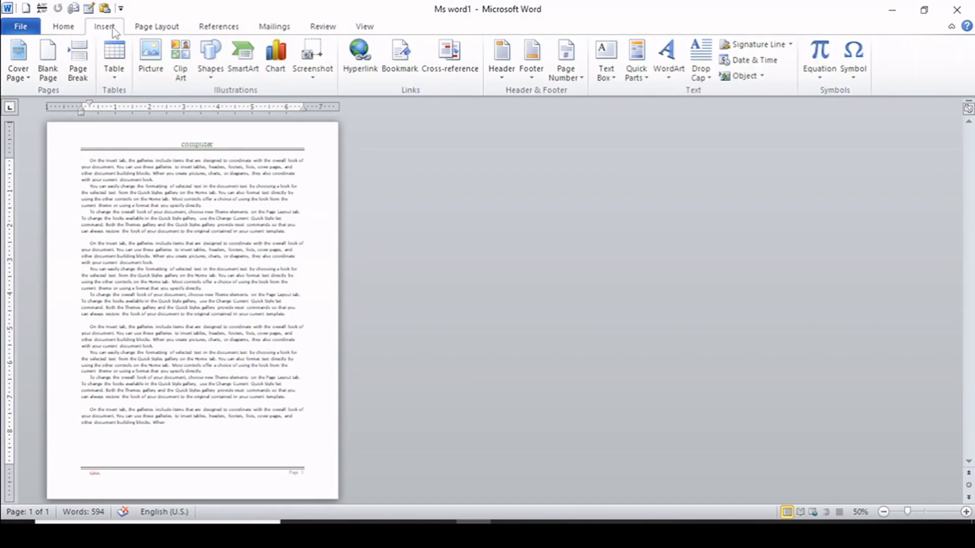
left_click(501, 58)
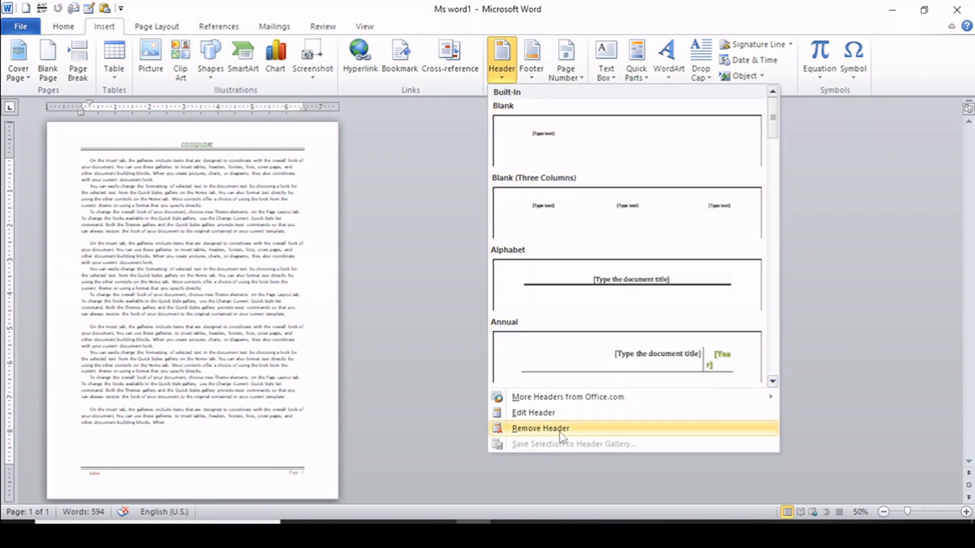
left_click(541, 429)
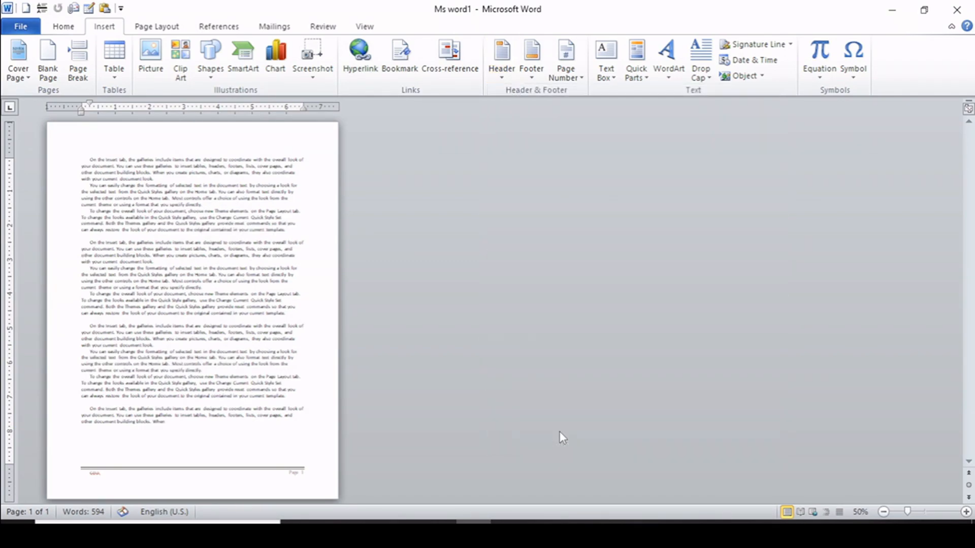
left_click(532, 74)
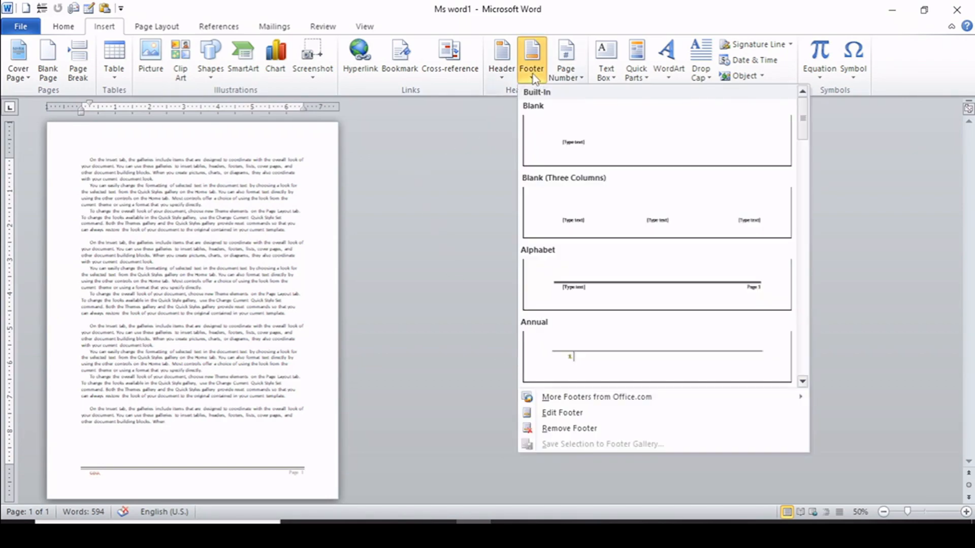
left_click(565, 429)
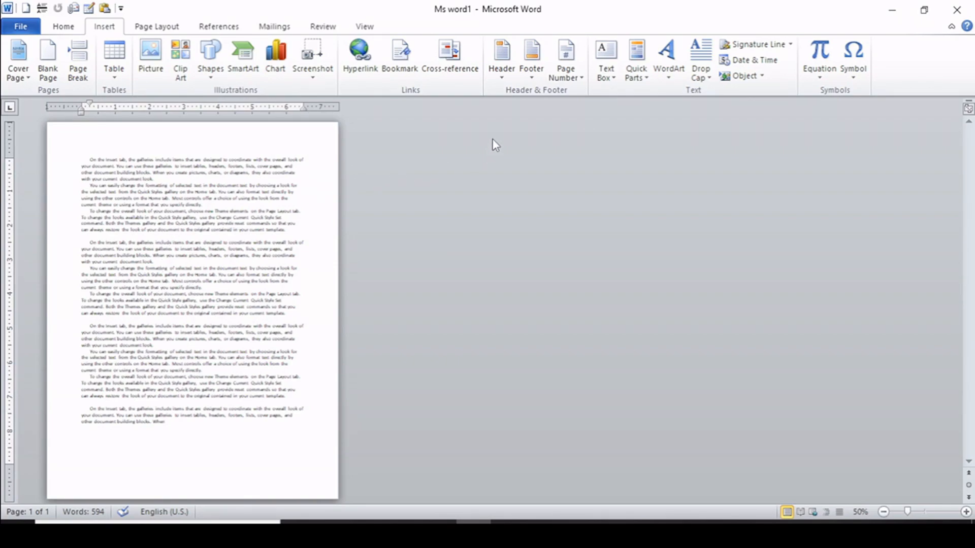
Insert the Plain Number 2 page number at the bottom of the page and return to the document body
left_click(578, 80)
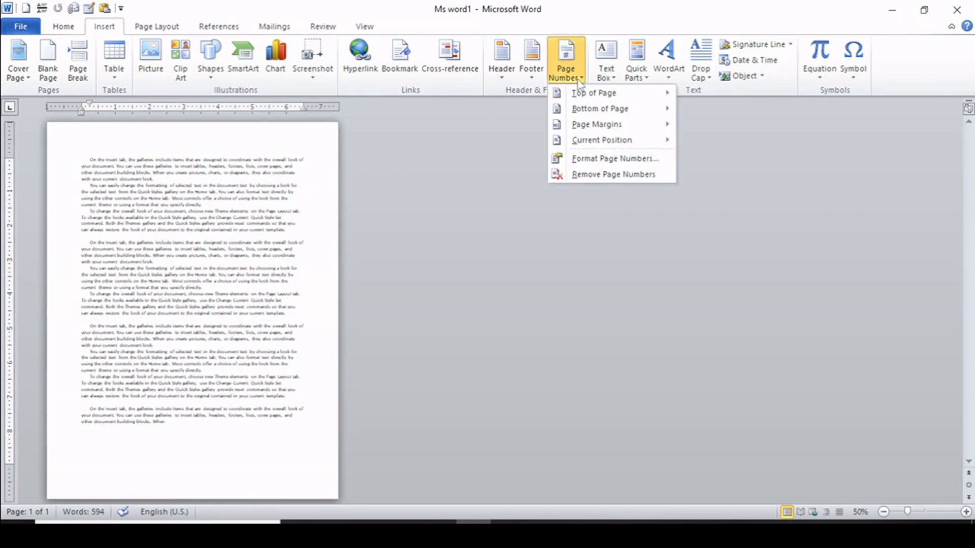
mouse_move(594, 96)
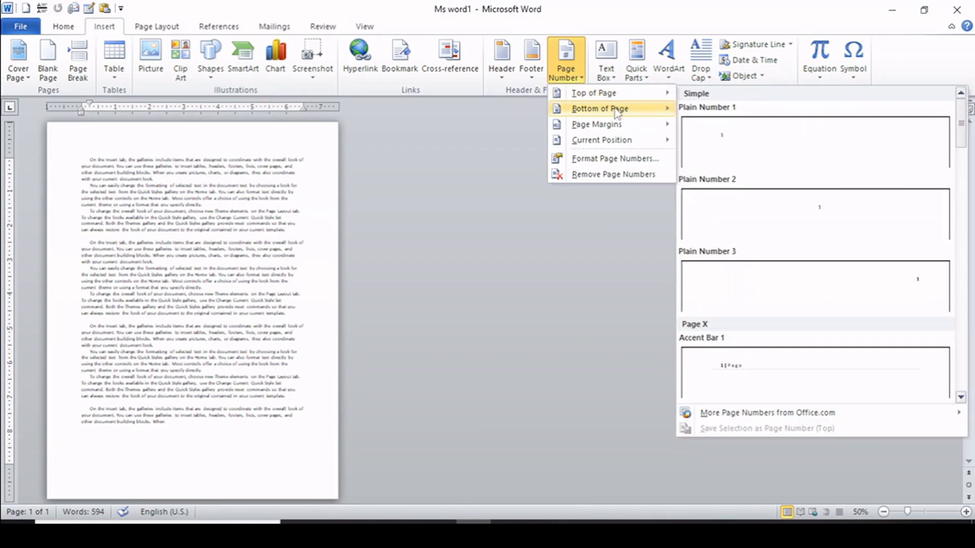
mouse_move(624, 112)
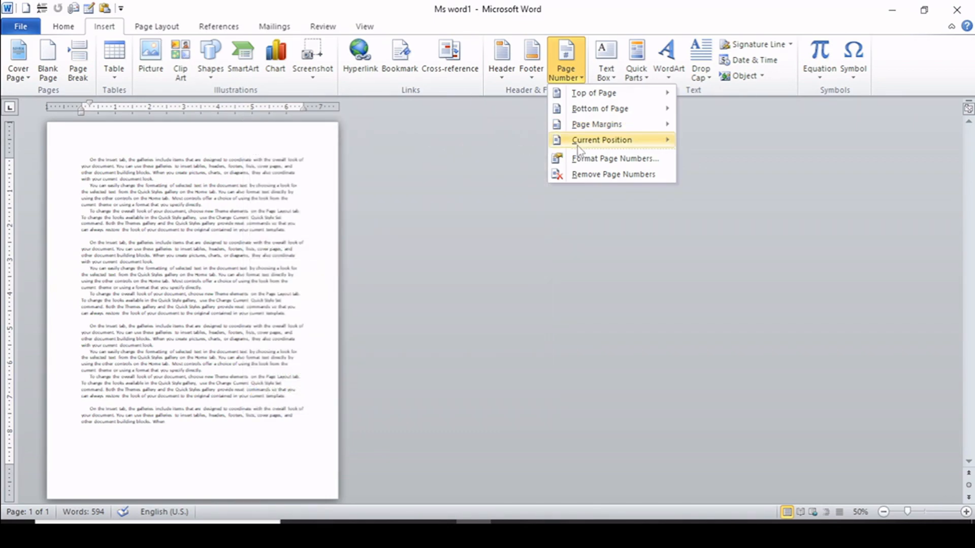
mouse_move(591, 143)
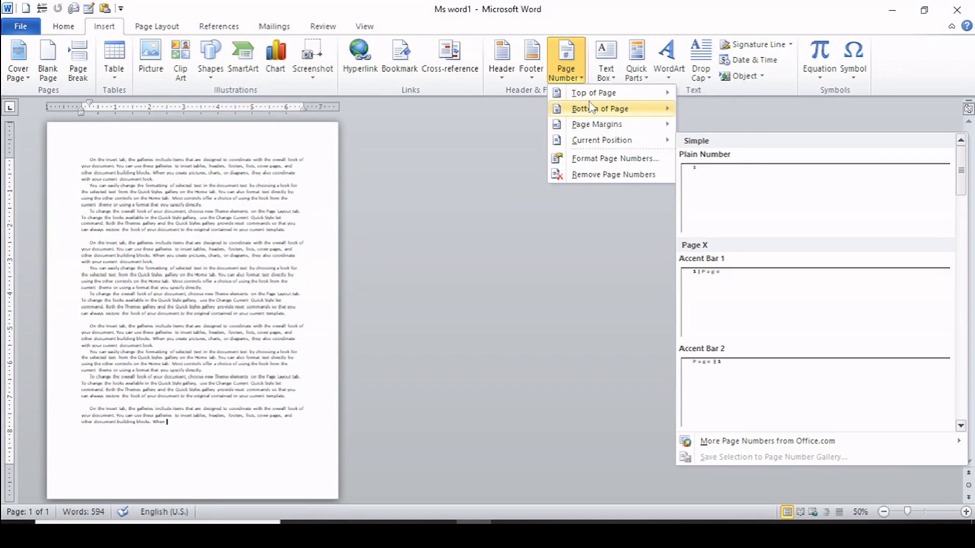
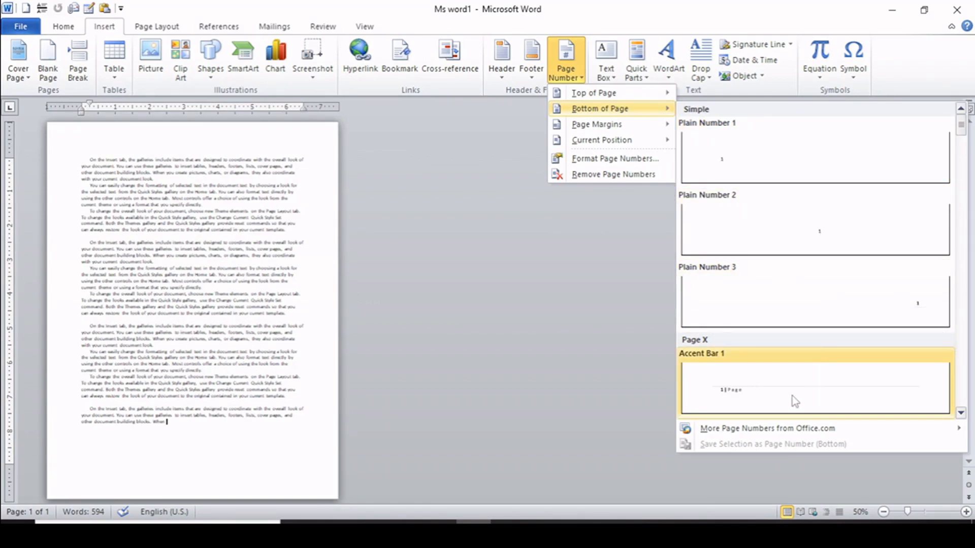
left_click(833, 235)
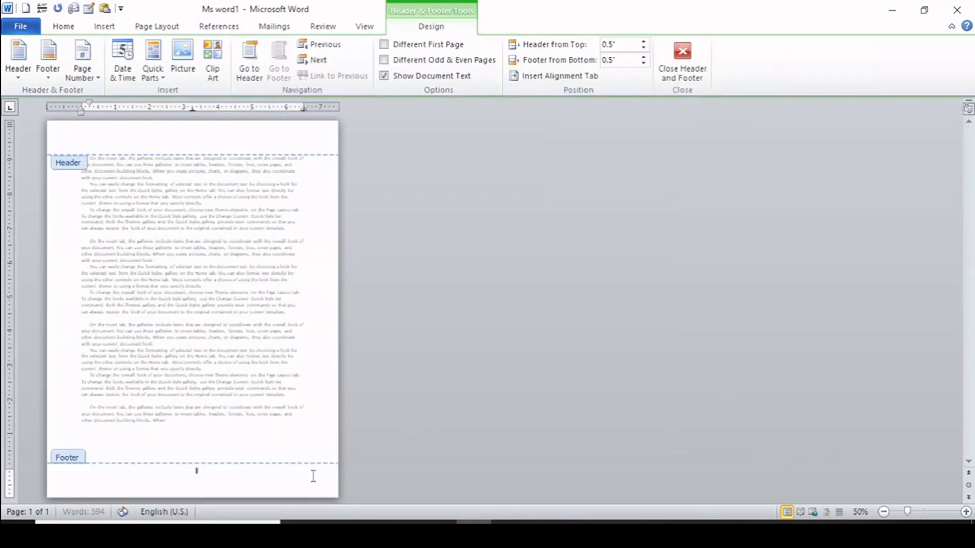
double_click(70, 460)
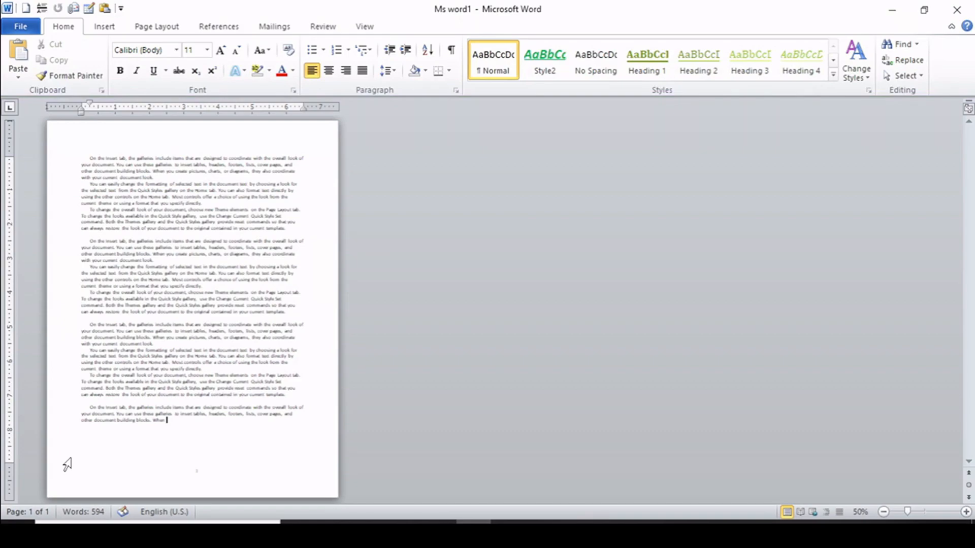
left_click(966, 512)
left_click(966, 512)
left_click(966, 512)
left_click(966, 512)
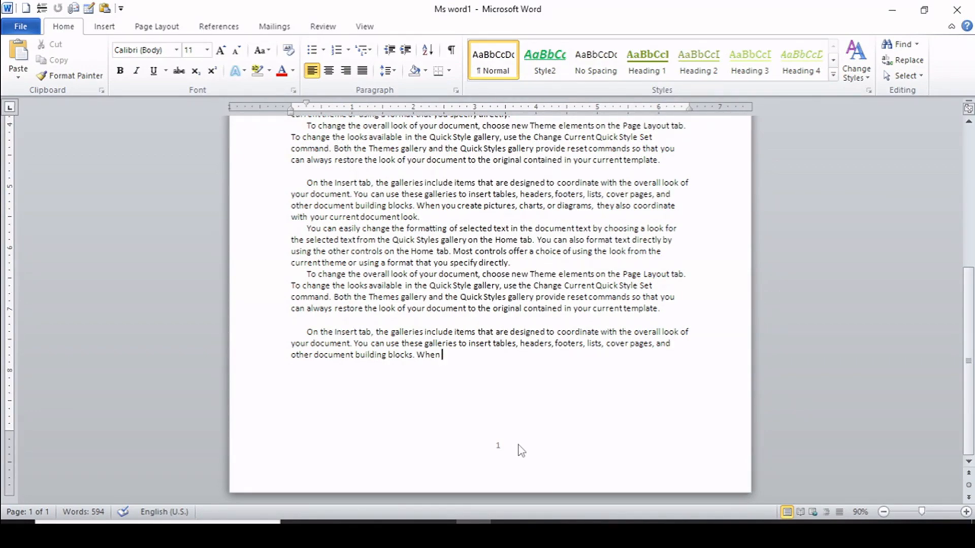
Insert the built-in Annual Quote text box on the blank page
left_click(104, 29)
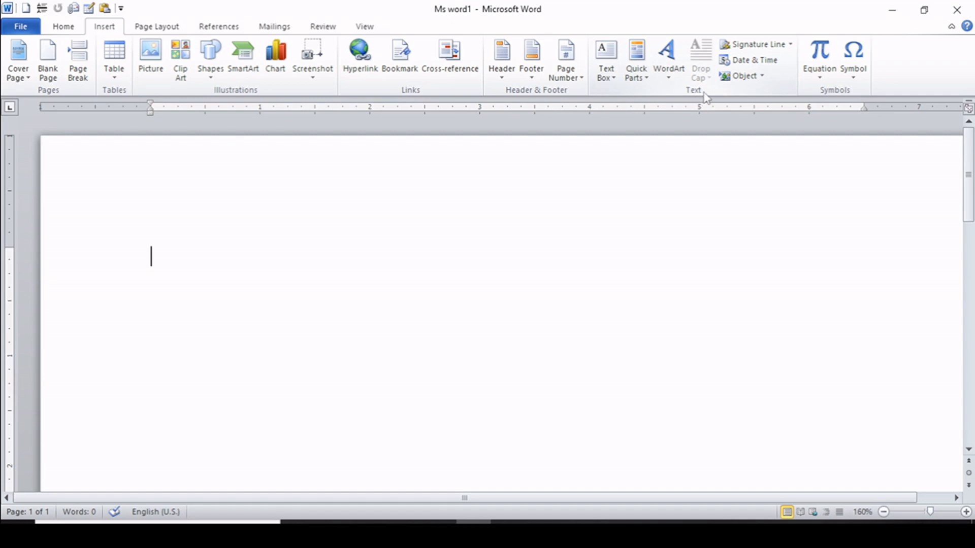
left_click(608, 77)
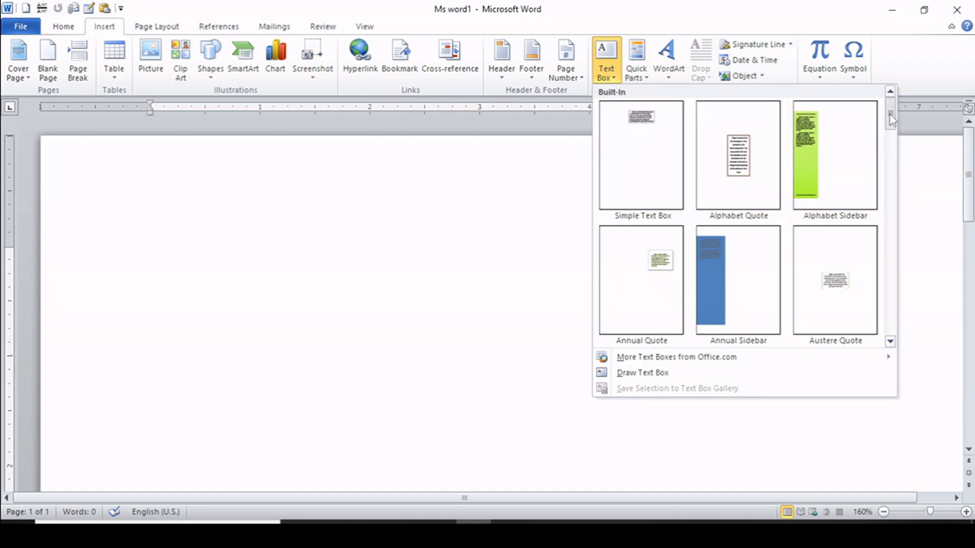
mouse_move(891, 120)
left_mouse_down()
mouse_move(892, 188)
mouse_move(889, 130)
left_mouse_up()
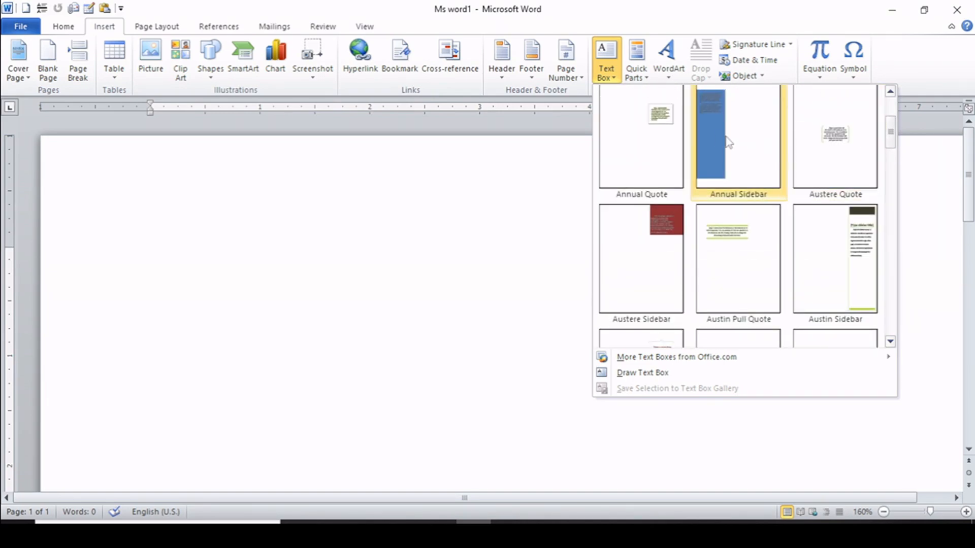
left_click(674, 120)
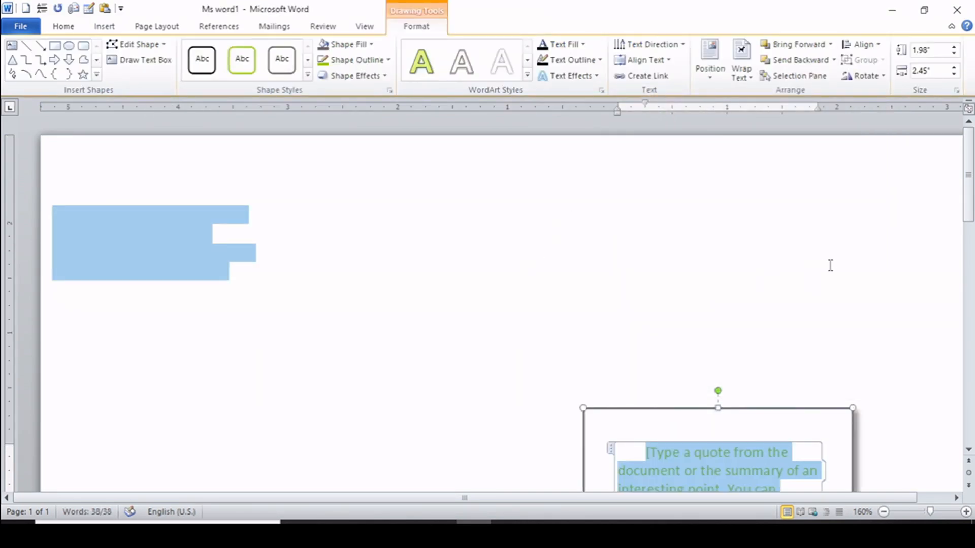
left_click_drag(970, 206, 969, 268)
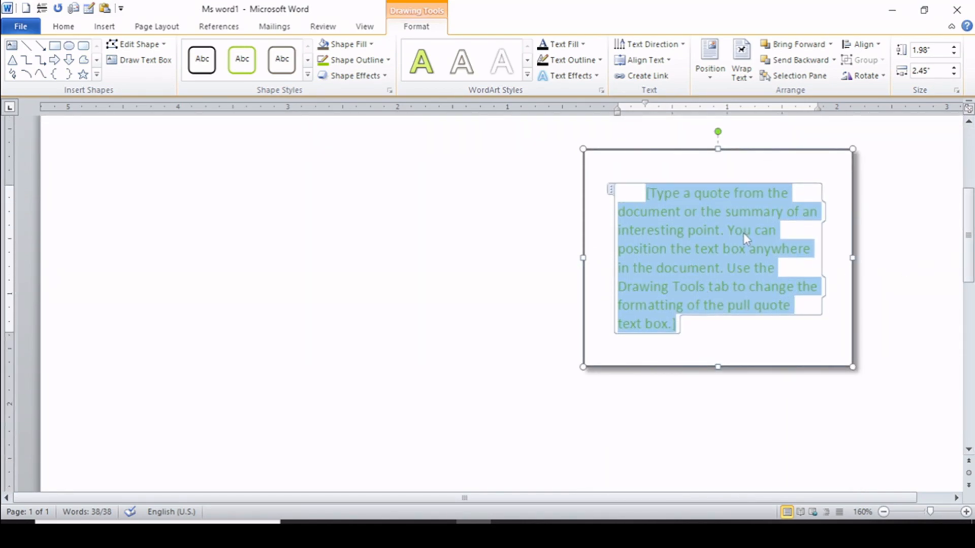
Replace the quote placeholder with two lines of sample text, "Gchvzxjnxc" and "jndsmnkfdk"
key("BackSpace")
type("gchvzxj")
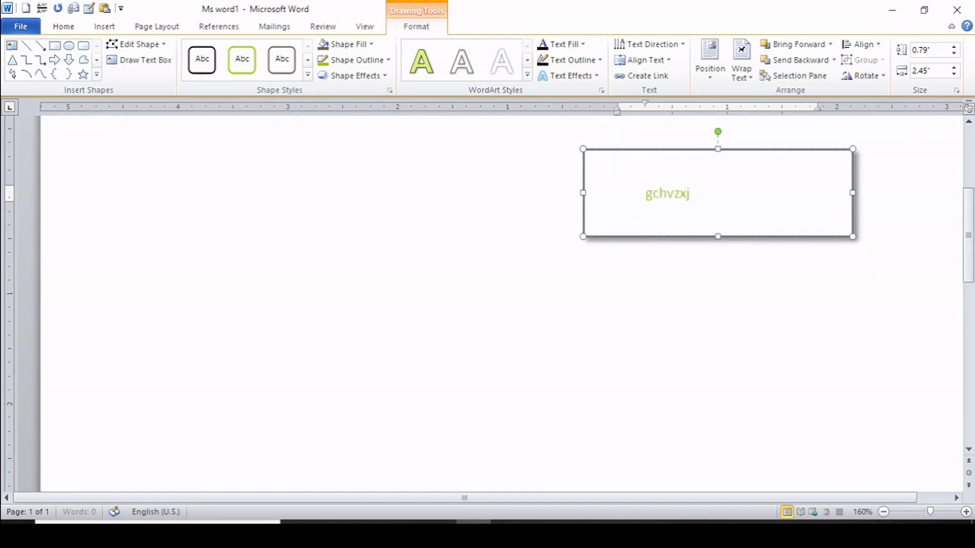
type("nxc")
key("Return")
type("jndsmnkfd")
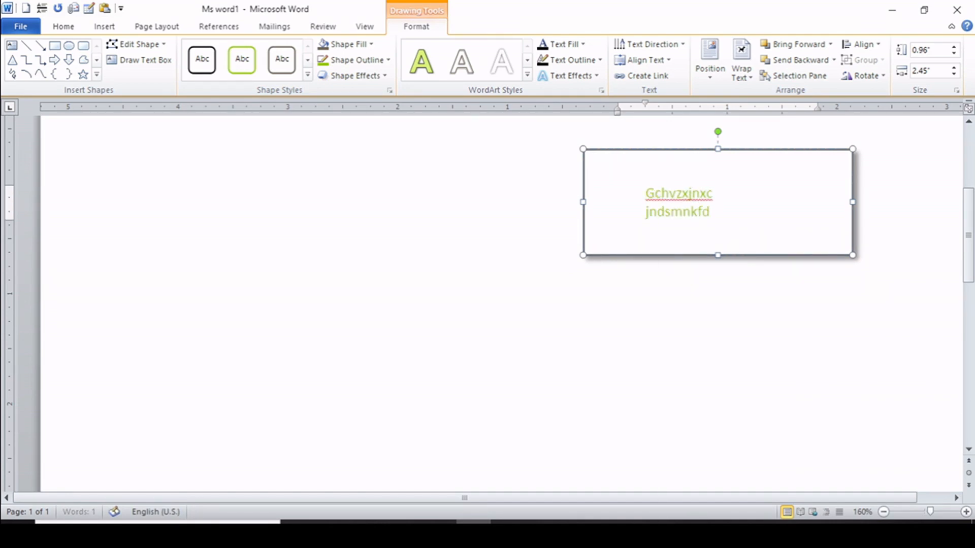
type("k")
Change the text box's shape to an oval and apply the light green gradient shape style
left_click(163, 45)
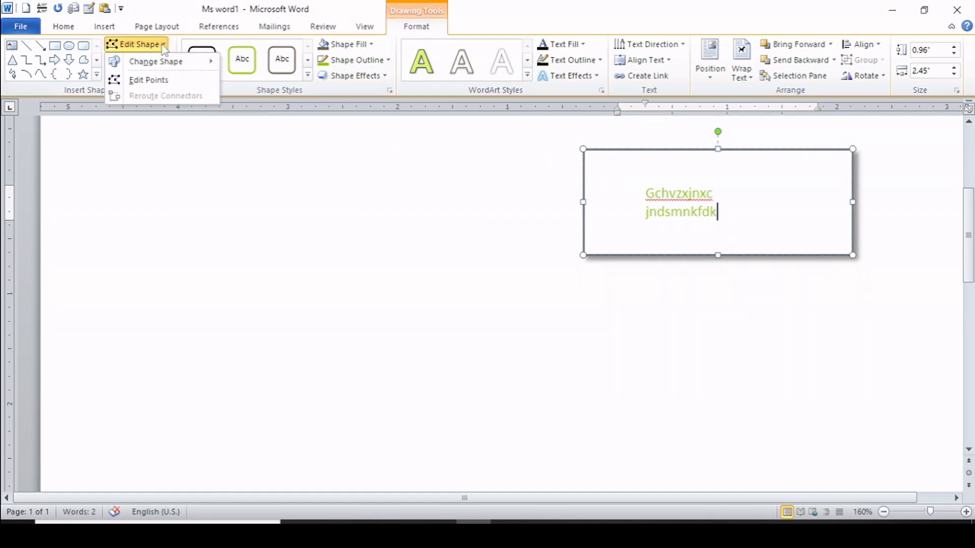
mouse_move(164, 65)
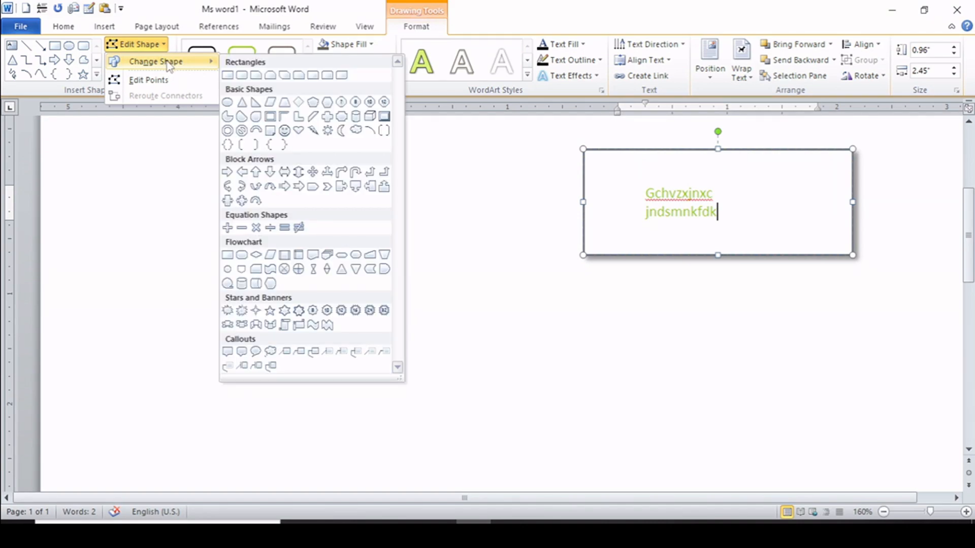
left_click(228, 103)
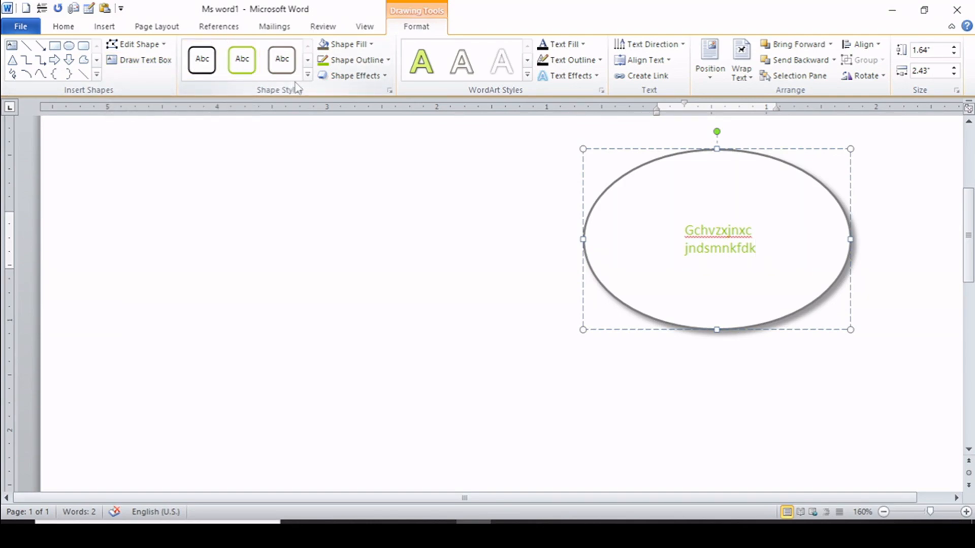
left_click(307, 75)
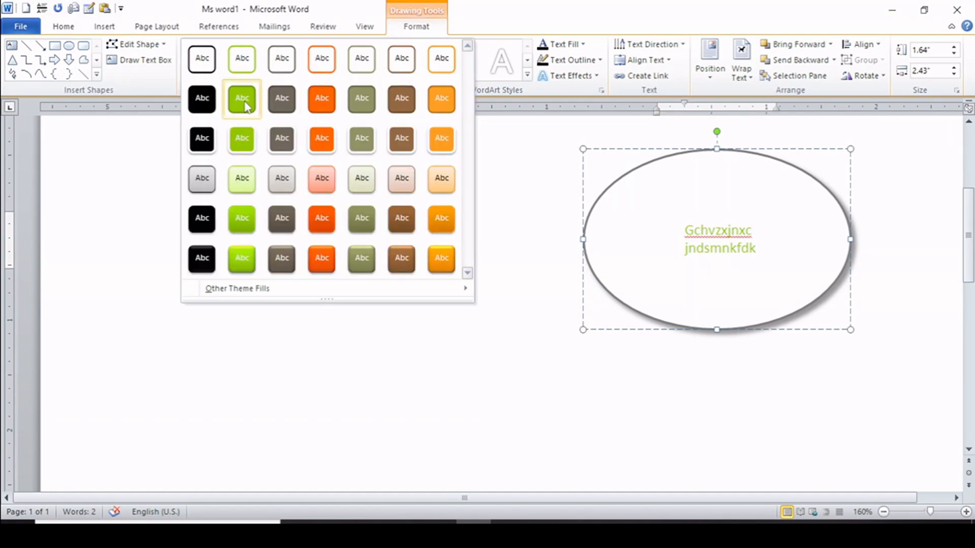
left_click(243, 181)
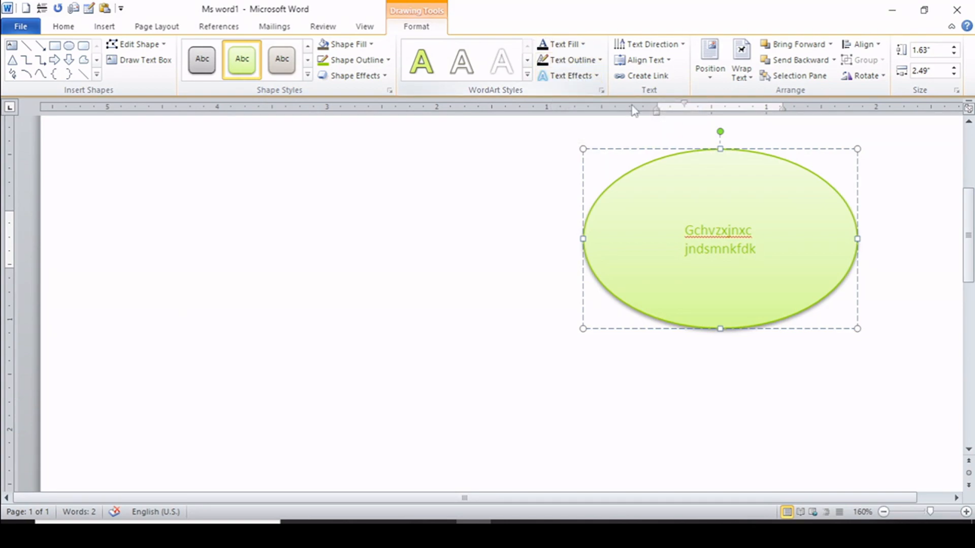
Set the fill colour of both text lines in the oval to the standard red
left_click_drag(763, 250, 668, 220)
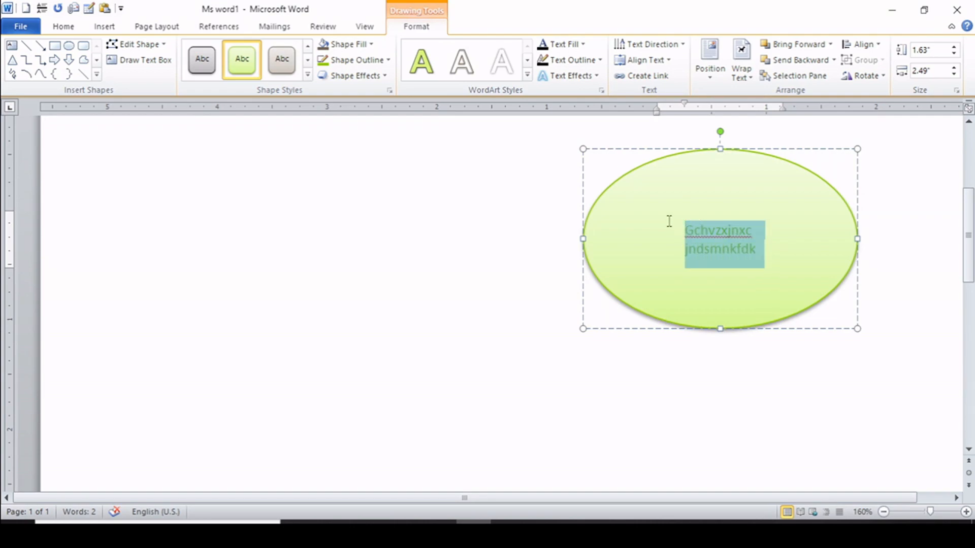
left_click(583, 44)
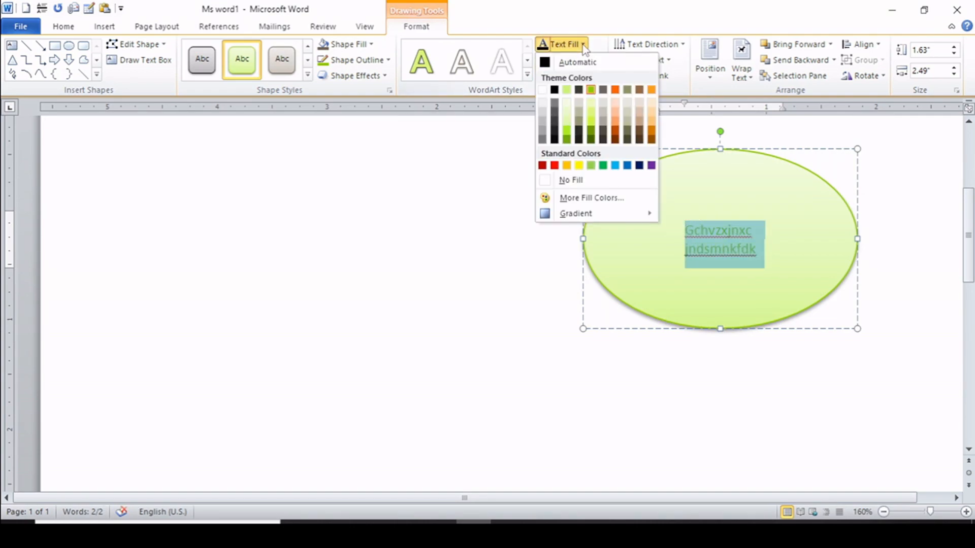
left_click(555, 166)
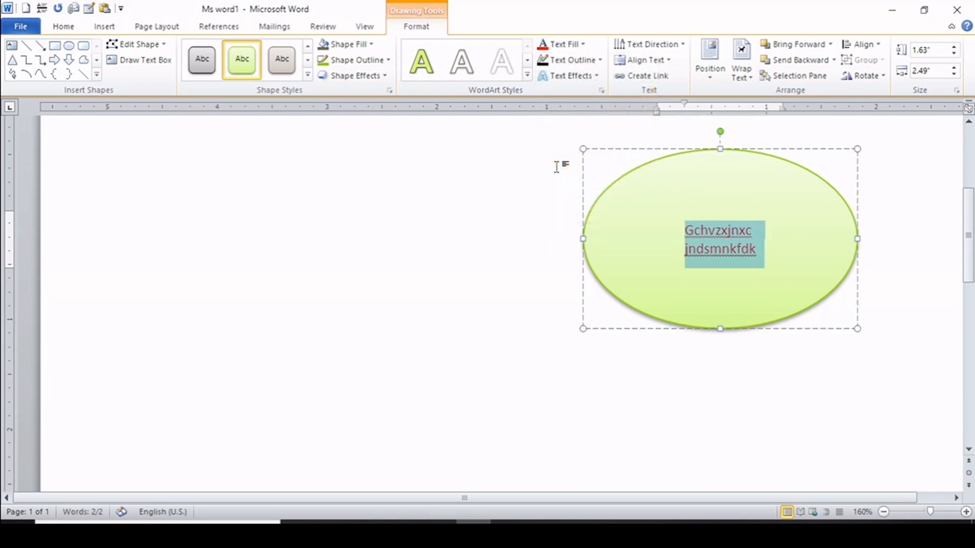
left_click(600, 61)
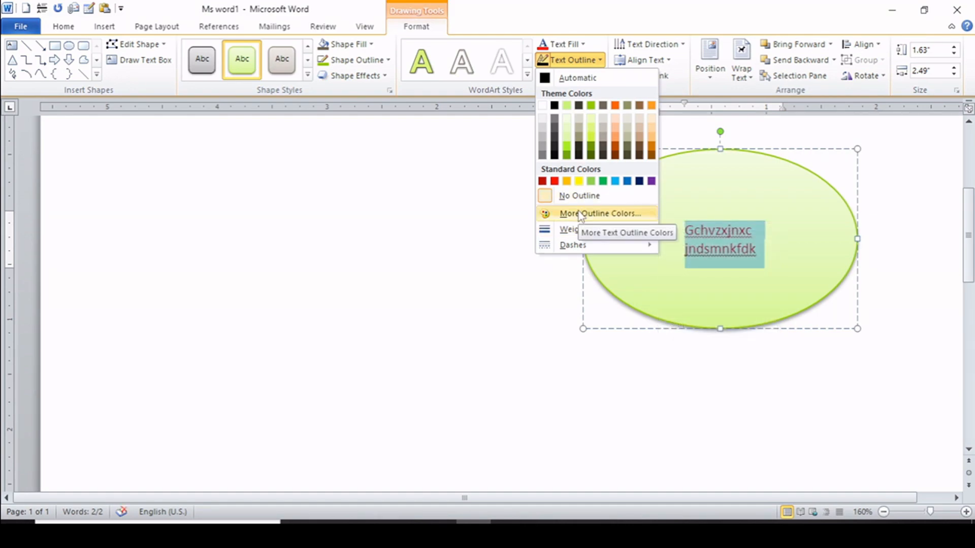
mouse_move(579, 231)
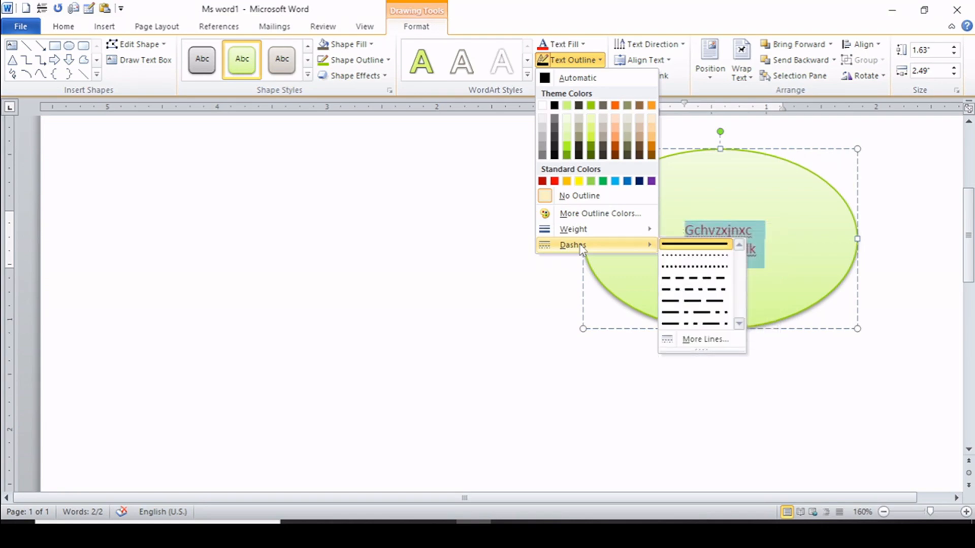
left_click(630, 270)
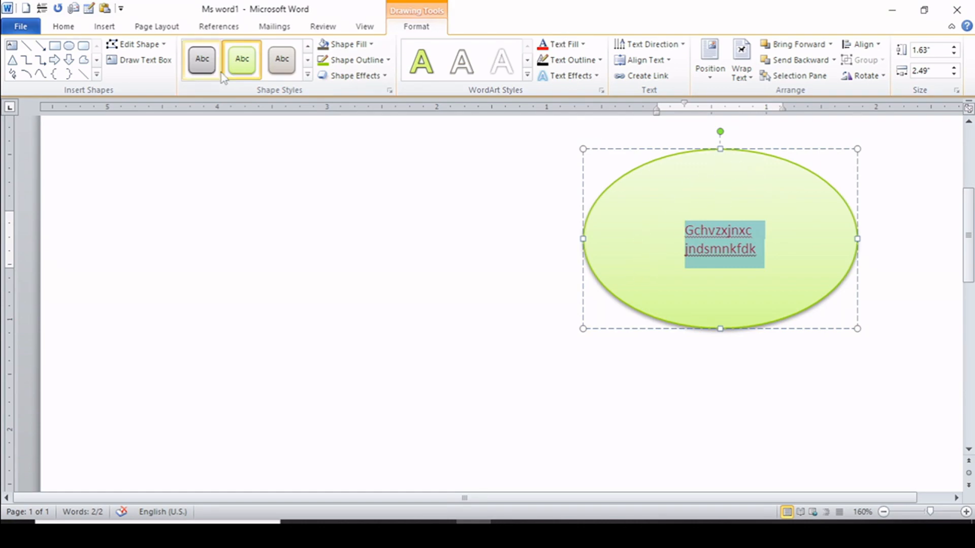
Delete the two text lines in the oval and the oval text box itself
left_click(102, 28)
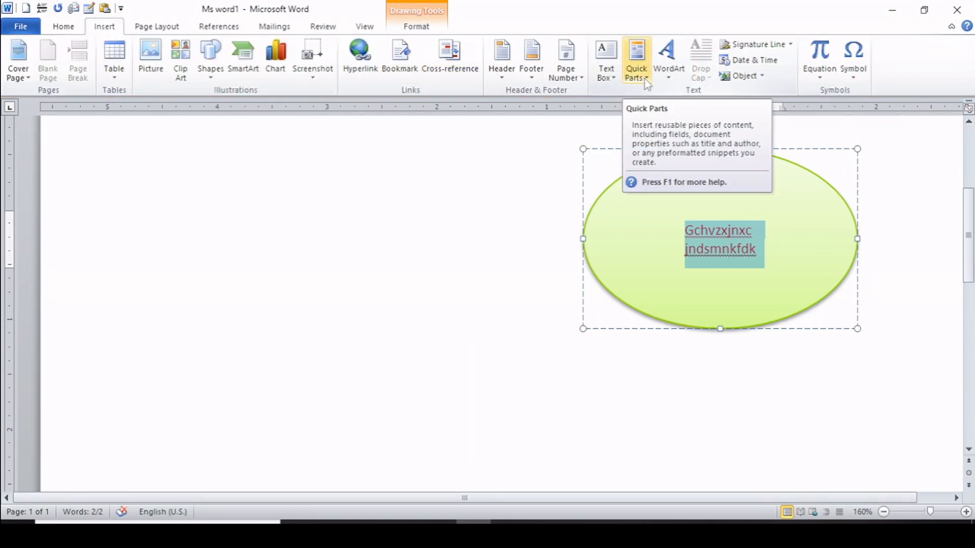
key("Delete")
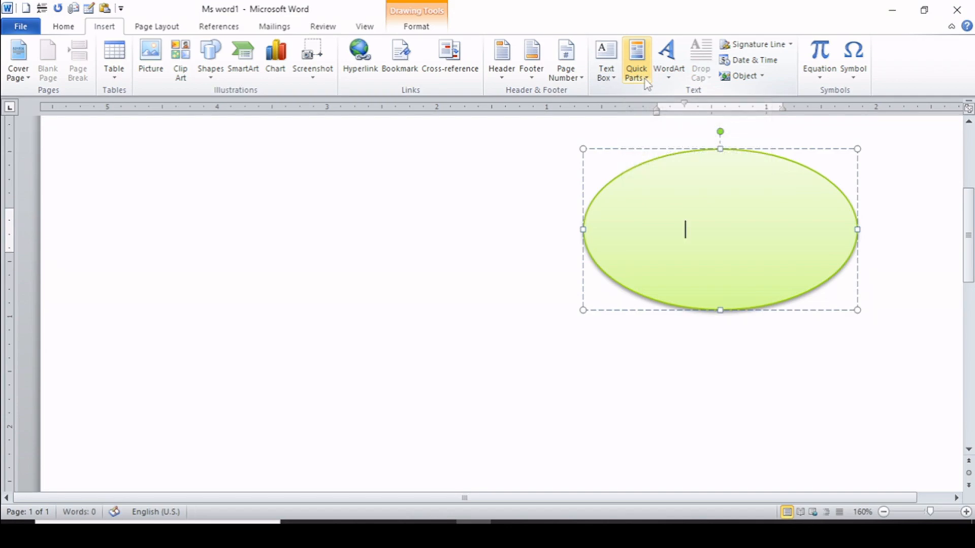
left_click(492, 218)
left_click(663, 327)
key("Delete")
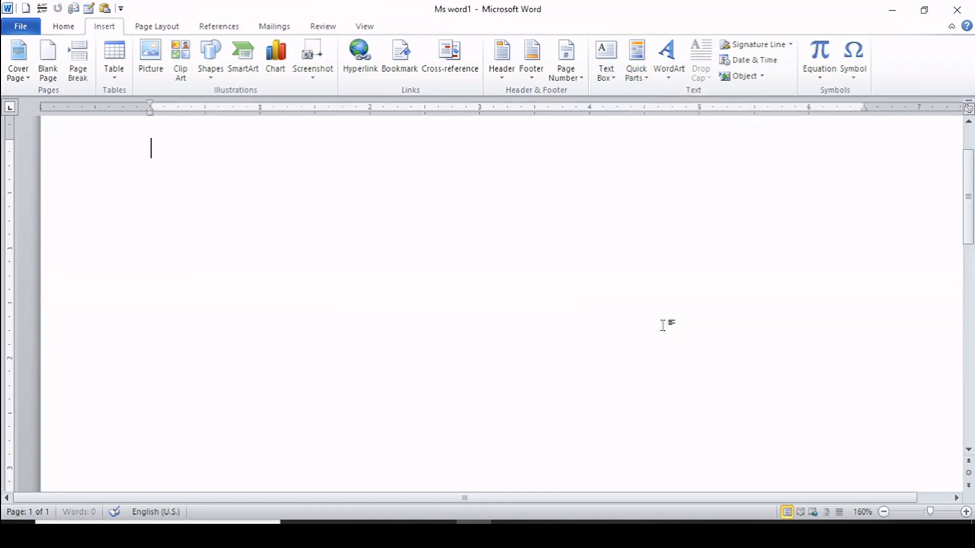
Insert the DELL AutoText entry from Quick Parts and erase the inserted text
left_click(647, 75)
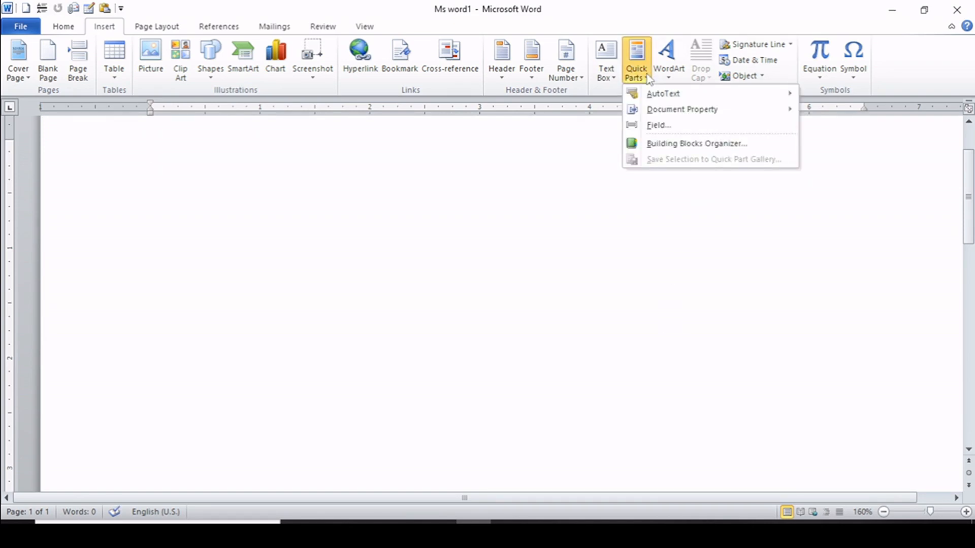
mouse_move(683, 107)
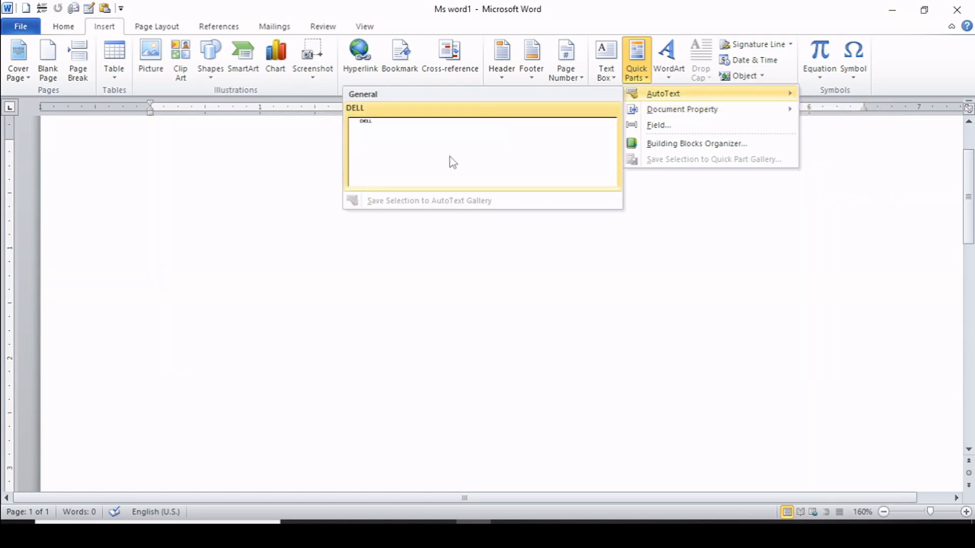
left_click(450, 157)
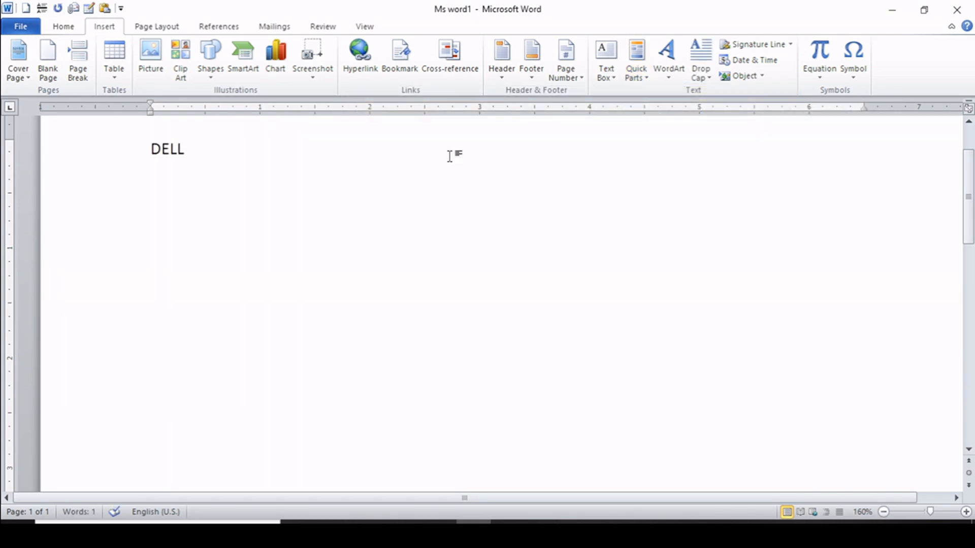
key("BackSpace")
key("BackSpace")
key("BackSpace")
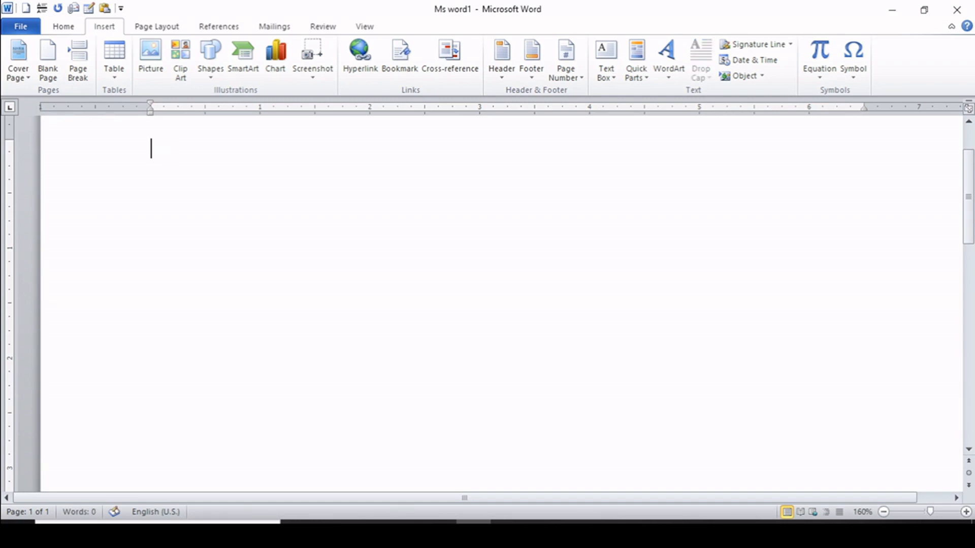
Insert the Author document property from Quick Parts and replace its content with the author's name
left_click(644, 80)
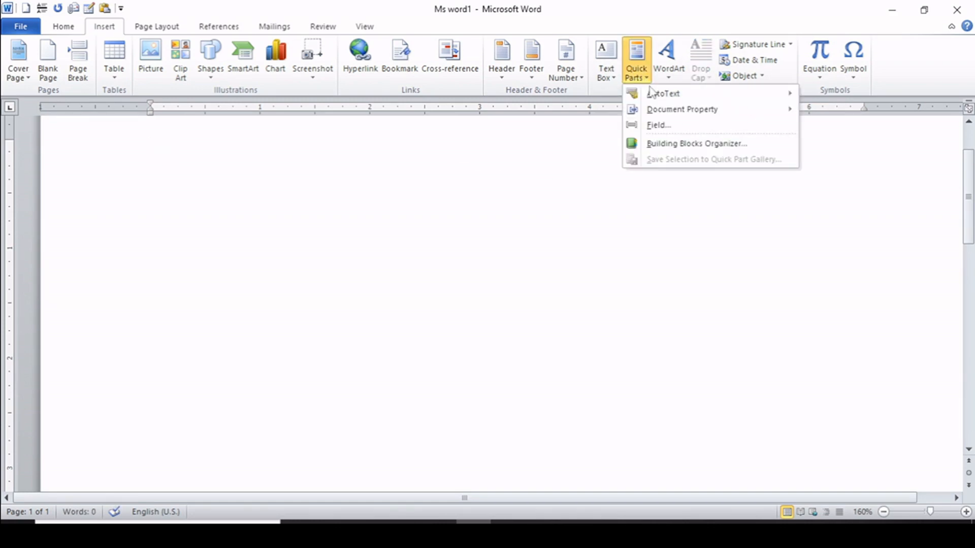
mouse_move(661, 113)
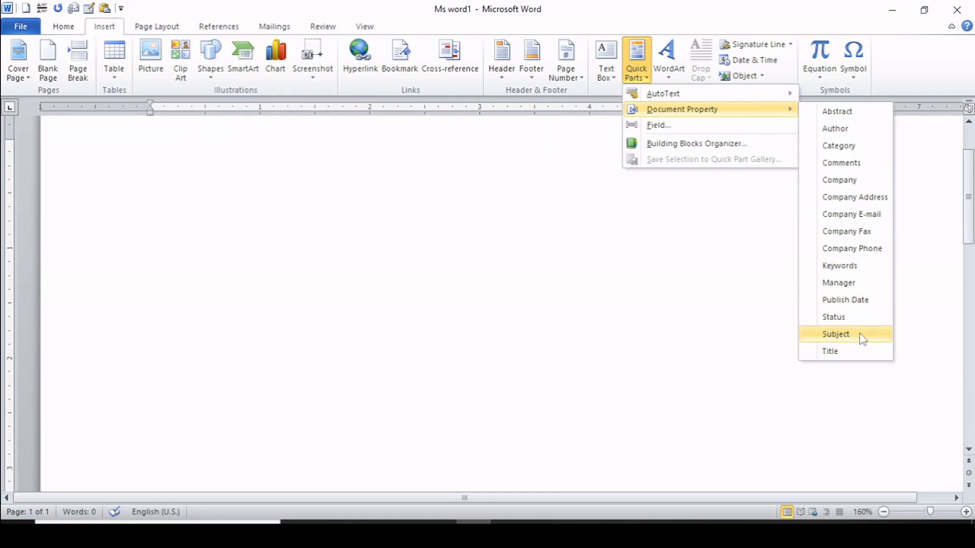
left_click(846, 131)
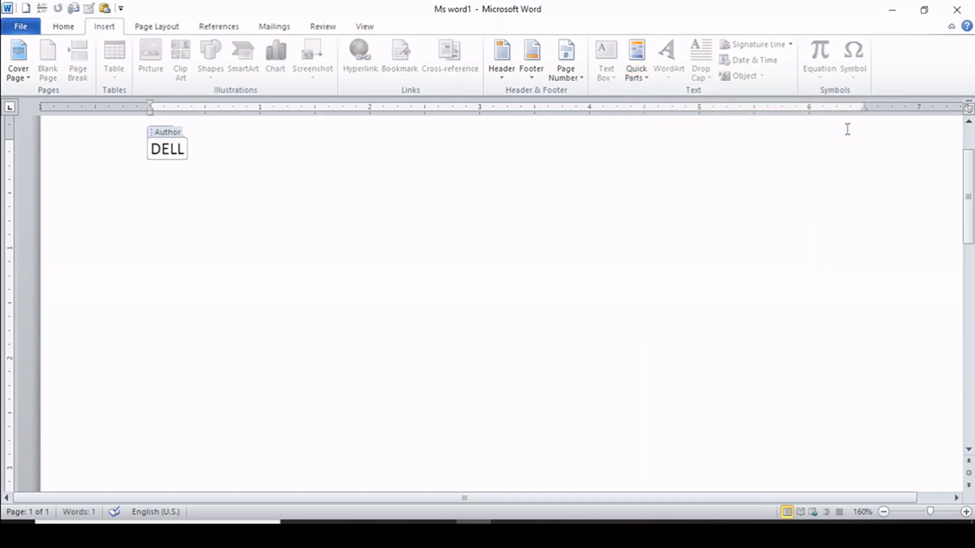
key("BackSpace")
key("BackSpace")
key("BackSpace")
key("BackSpace")
type("mo")
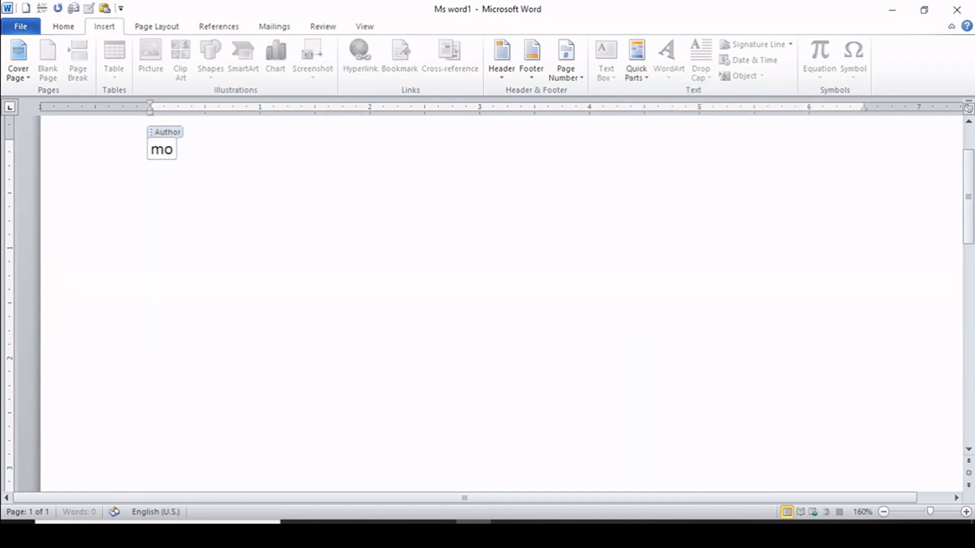
type("inmansu")
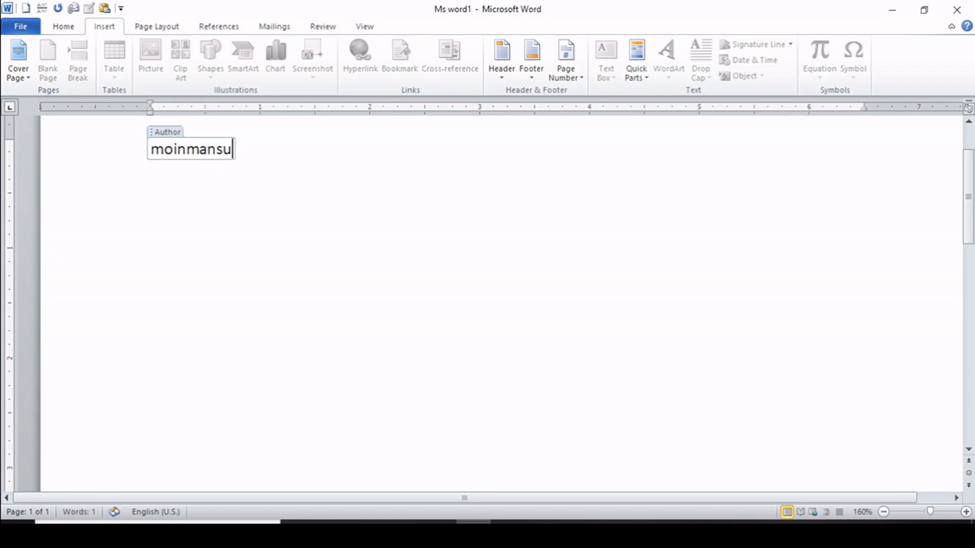
type("ri")
left_click(434, 204)
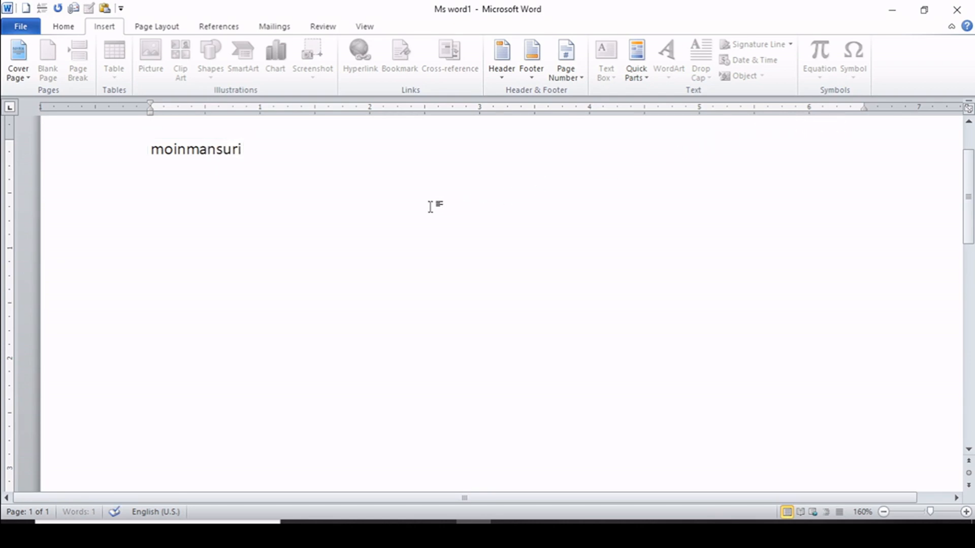
Delete the Author property from the page
key("ctrl+a")
key("Delete")
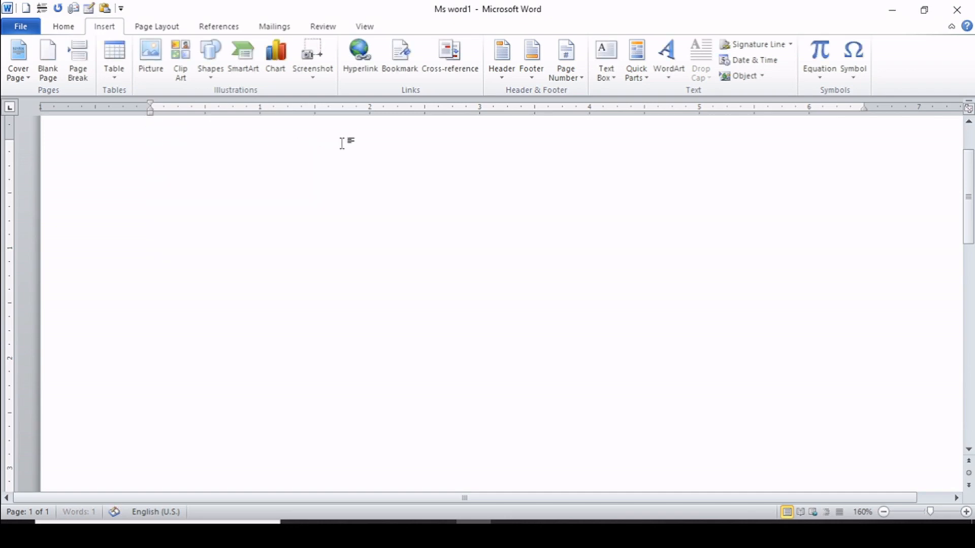
Look through the field names offered by the Quick Parts Field command and close the dialog without inserting one
left_click(667, 78)
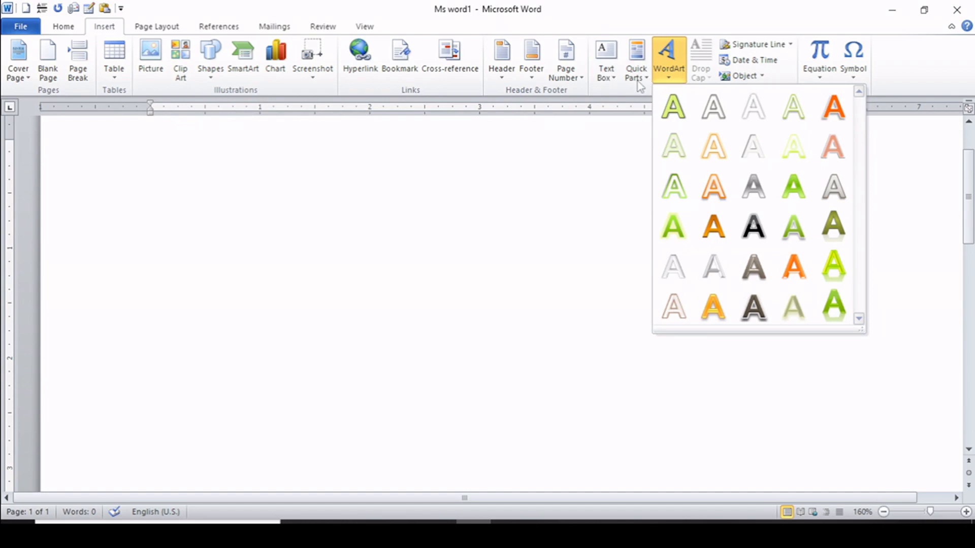
left_click(644, 78)
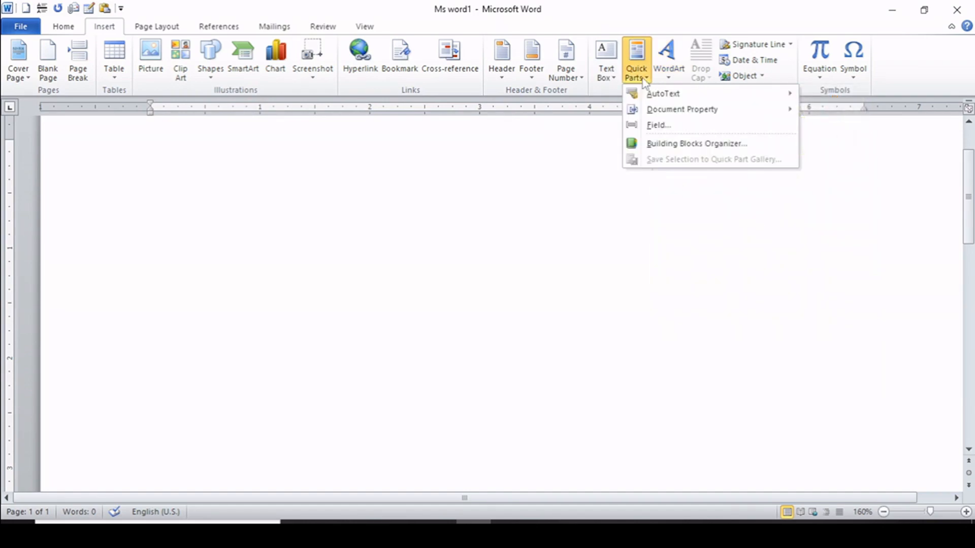
left_click(673, 128)
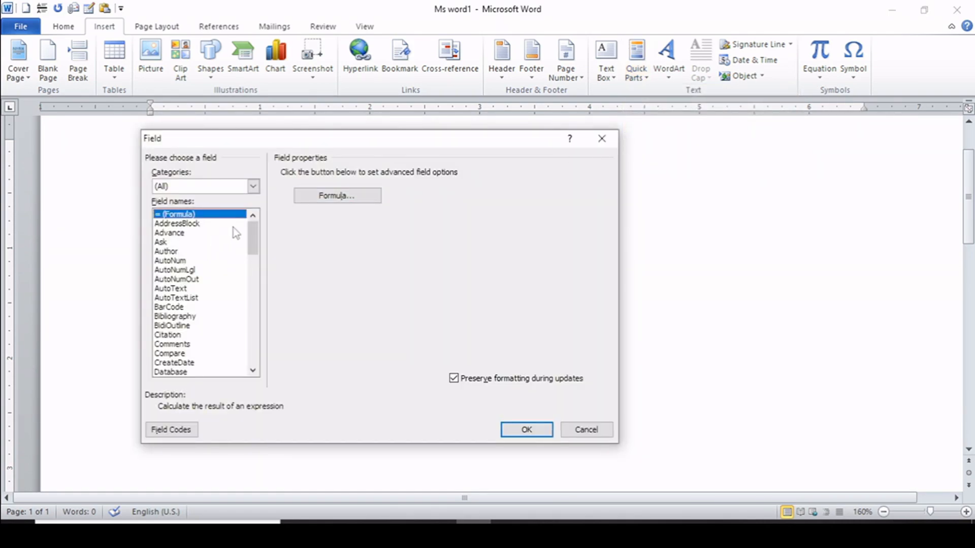
left_click_drag(251, 237, 252, 306)
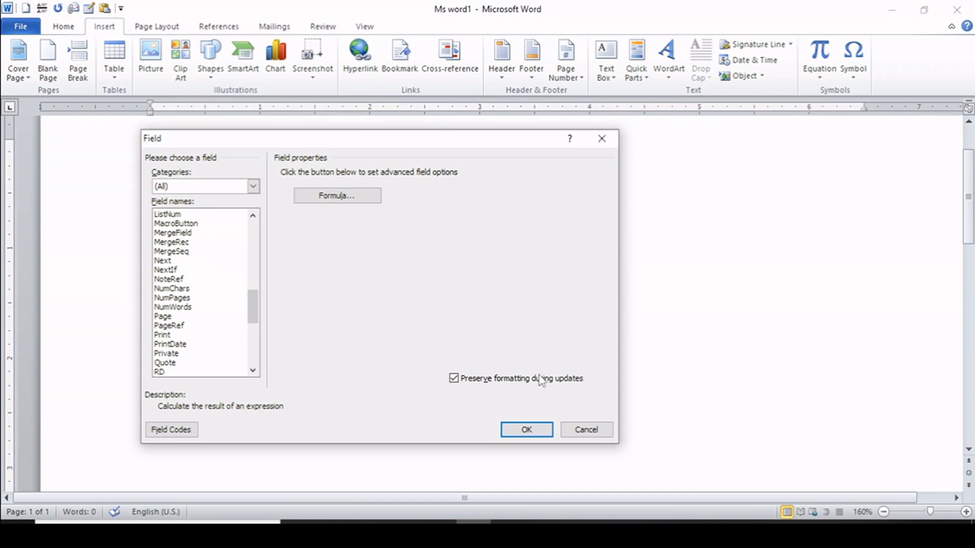
left_click(602, 138)
Open the Building Blocks Organizer and preview the Transcend, Perspective, Exposure and Annual cover pages
left_click(641, 73)
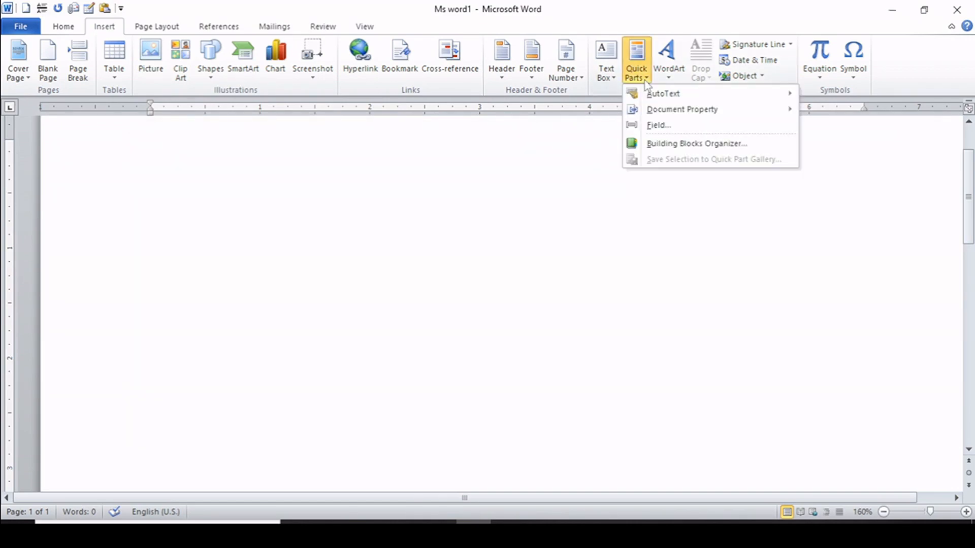
left_click(670, 145)
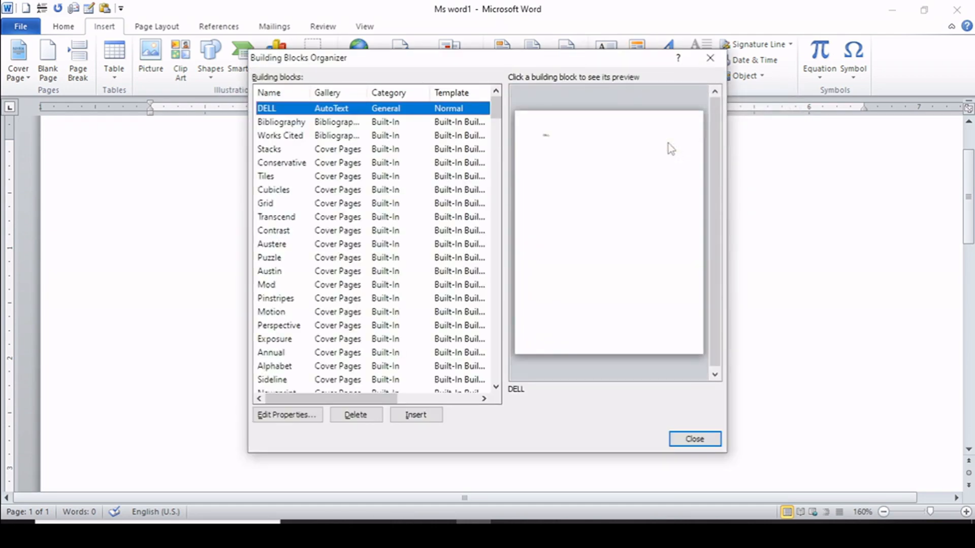
mouse_move(496, 104)
left_mouse_down()
mouse_move(487, 368)
mouse_move(499, 365)
mouse_move(476, 142)
mouse_move(483, 107)
left_mouse_up()
left_click(343, 219)
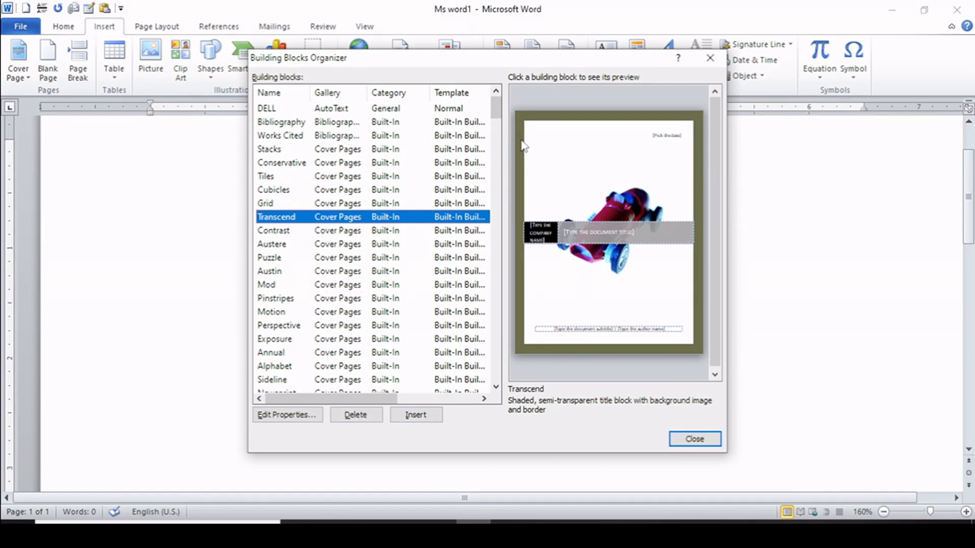
scroll(496, 118, "down", 4)
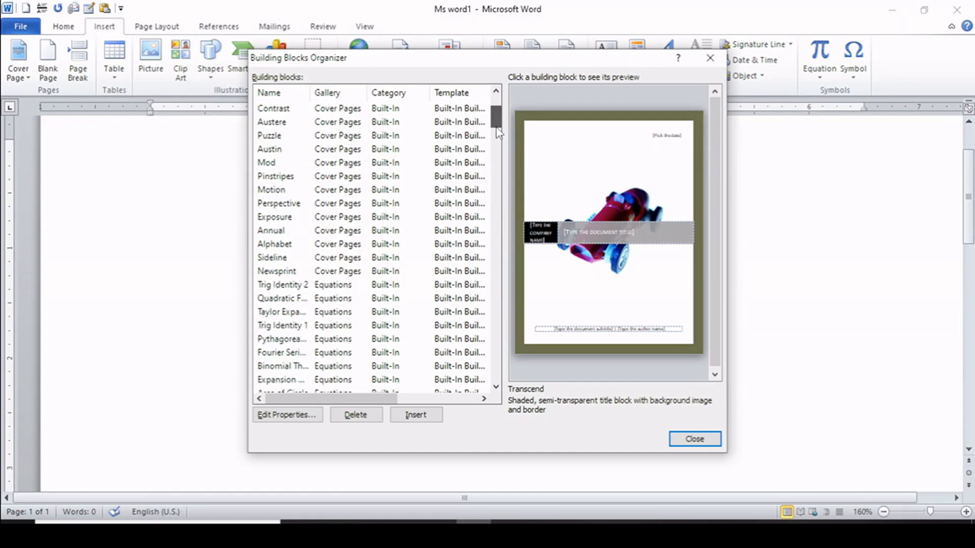
left_click(345, 191)
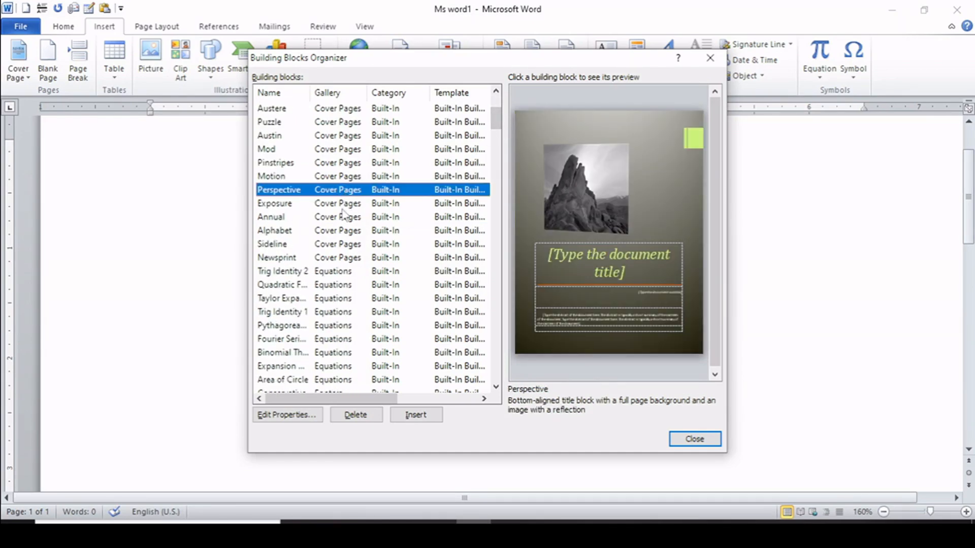
left_click(345, 206)
left_click(342, 220)
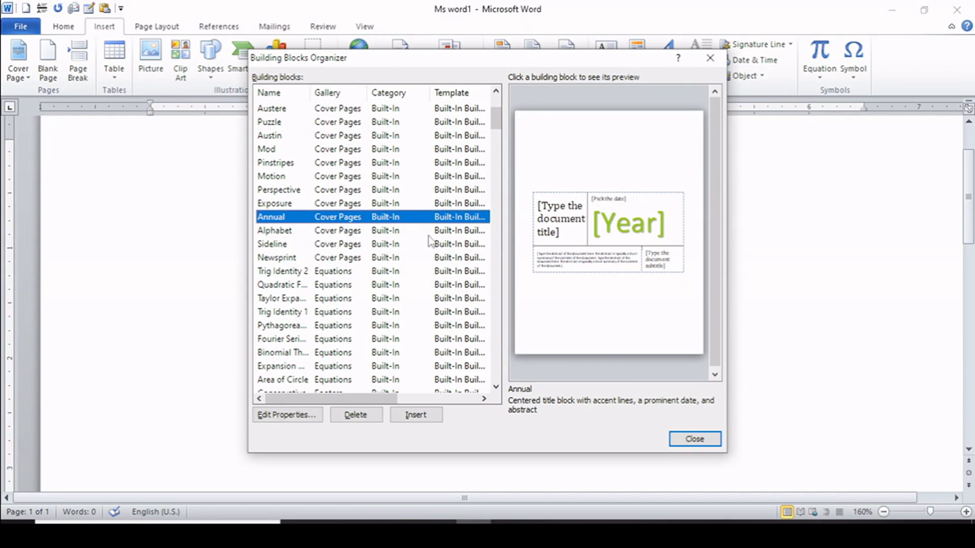
Preview the Pythagorean Theorem and Fourier Series equations and the Austin, Austere, Tiles, Transcend and Sideline footers among the building blocks
left_click_drag(494, 126, 494, 140)
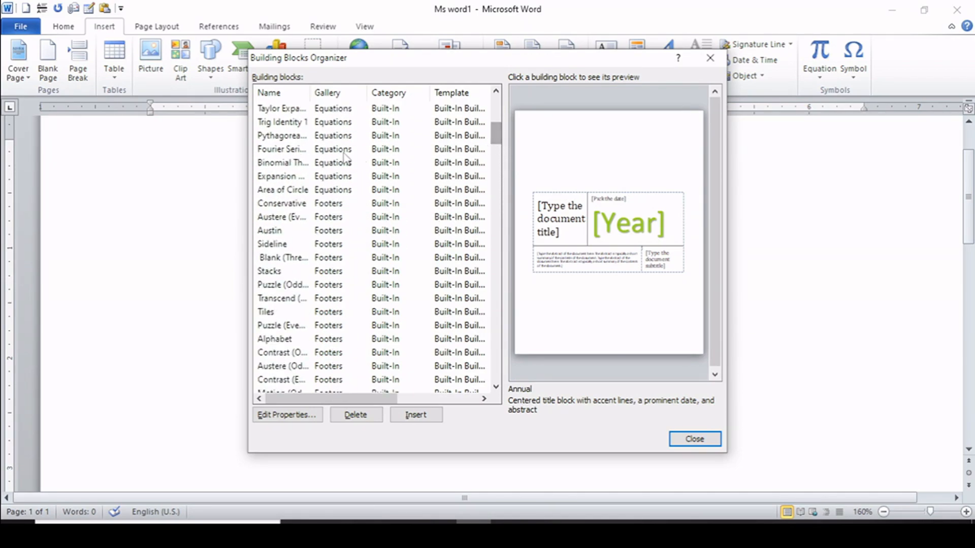
left_click(327, 140)
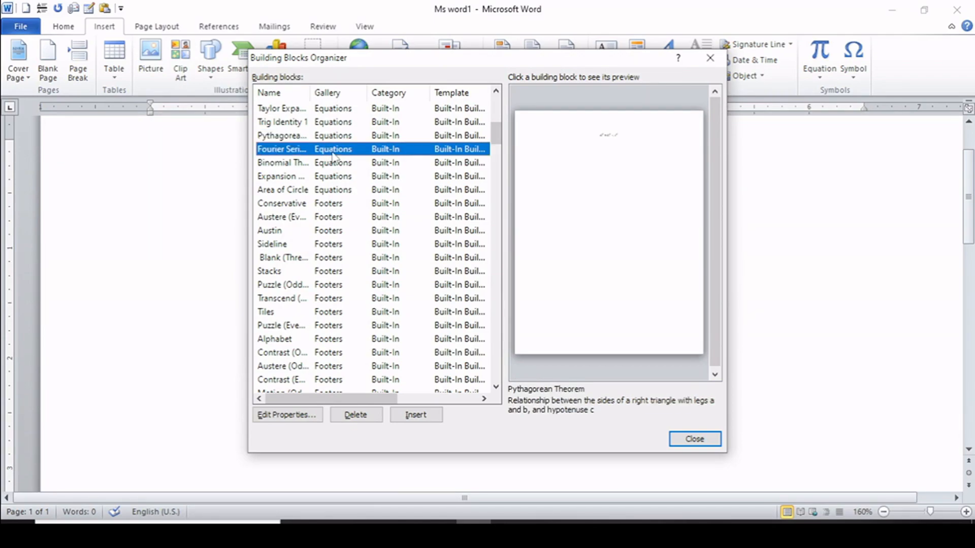
left_click(333, 151)
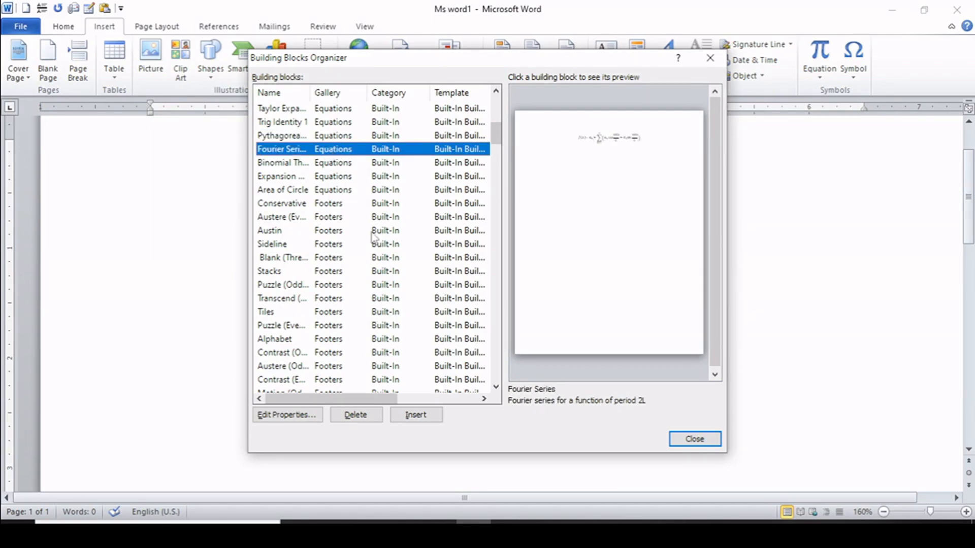
left_click(333, 232)
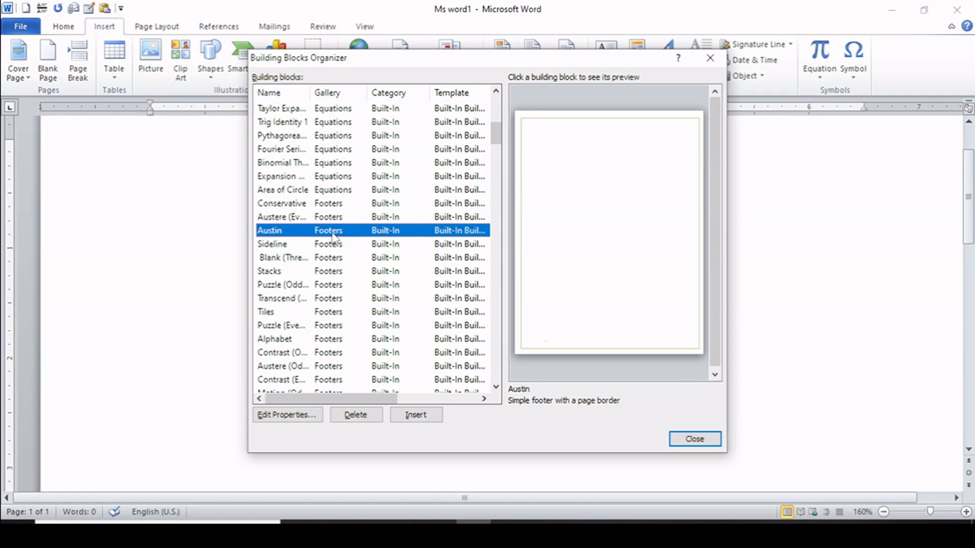
left_click(329, 219)
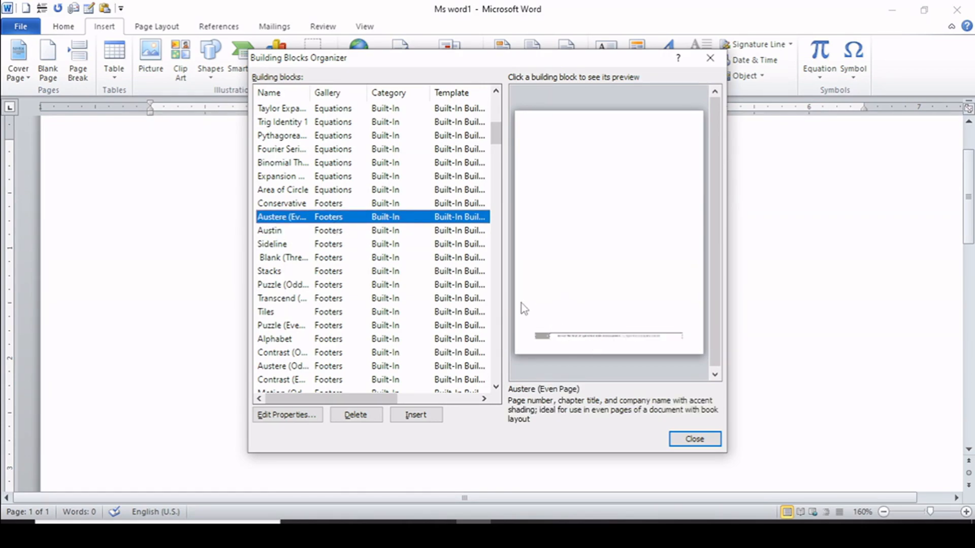
left_click(341, 312)
left_click(341, 298)
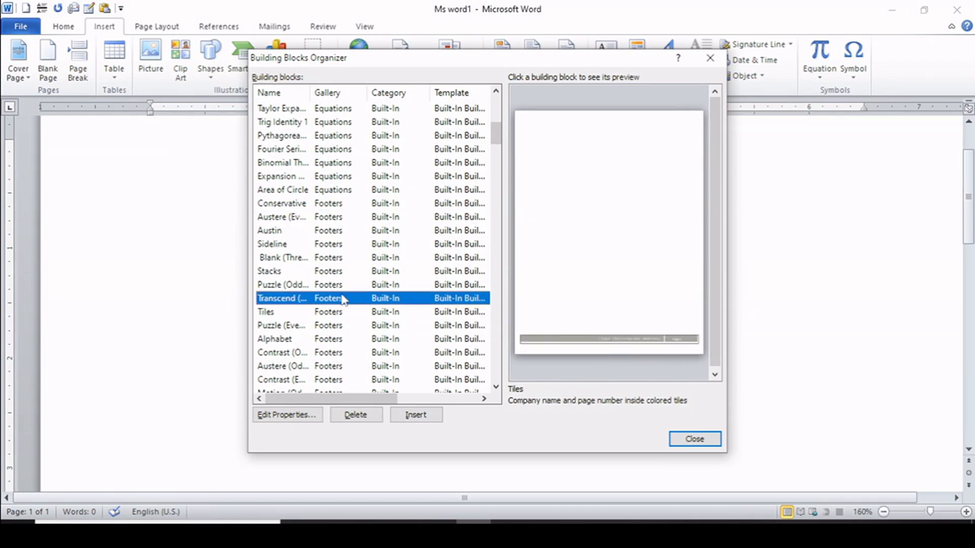
left_click(352, 245)
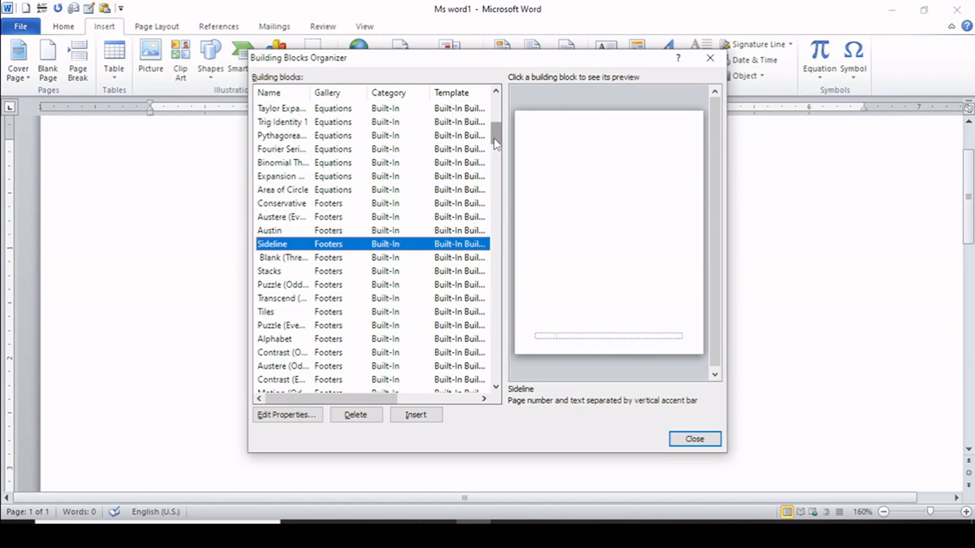
Preview the Annual, Cubicles, Puzzle and Transcend header building blocks
left_click_drag(496, 144, 497, 175)
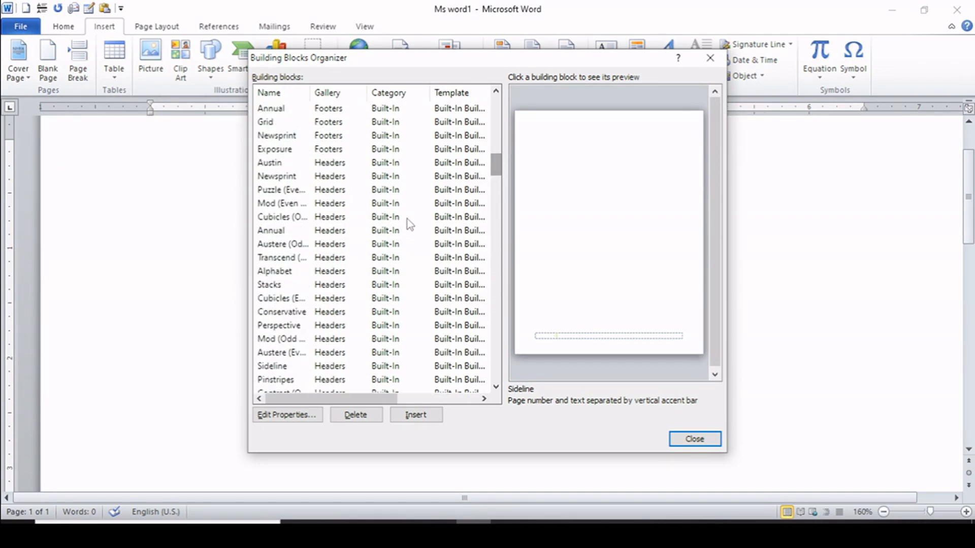
left_click(325, 233)
left_click(335, 217)
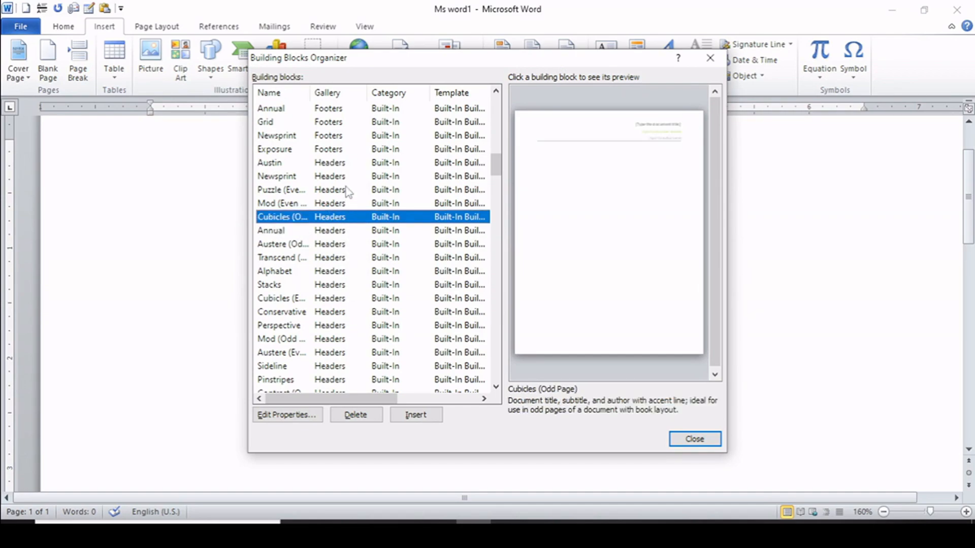
left_click(347, 190)
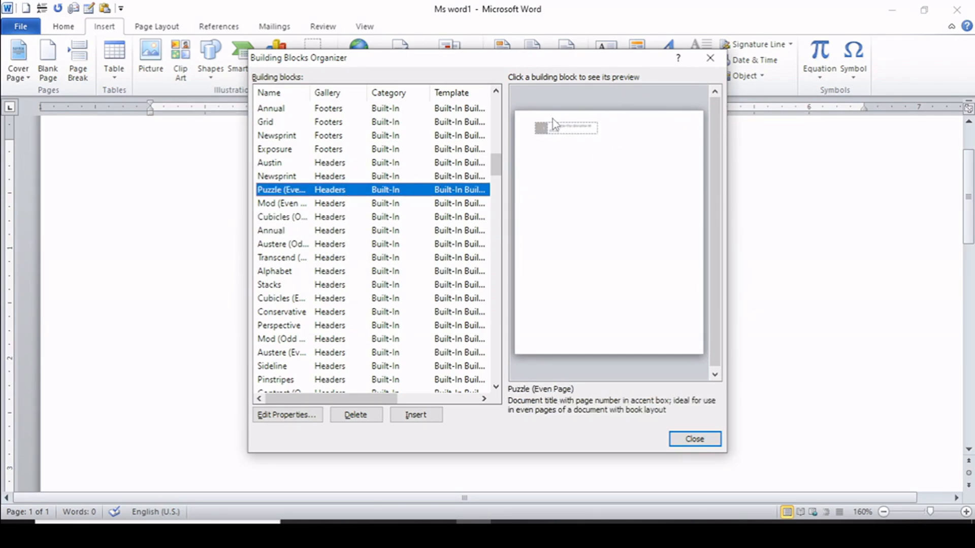
left_click(374, 258)
left_click(350, 299)
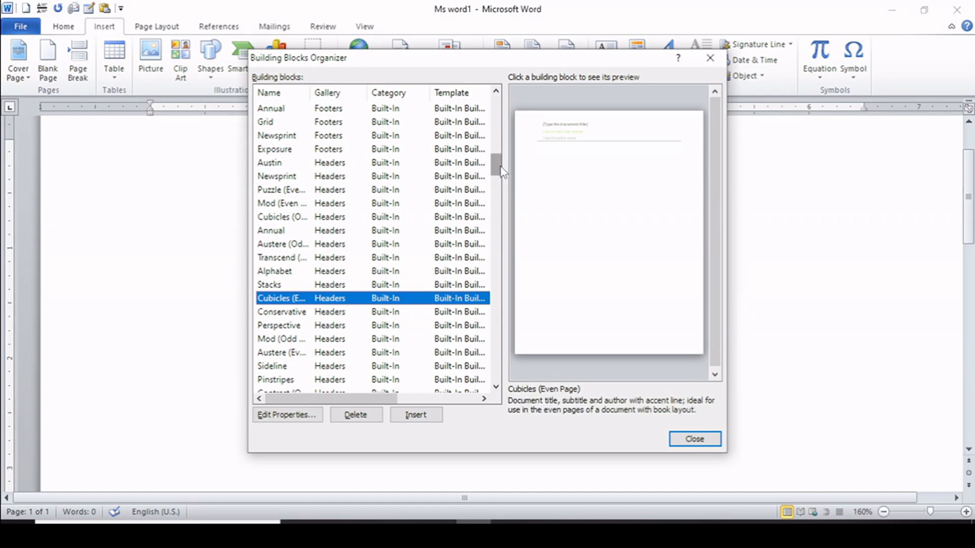
Preview the Roman, Large Color, Large 1 and Brackets page number building blocks
left_click_drag(500, 171, 499, 202)
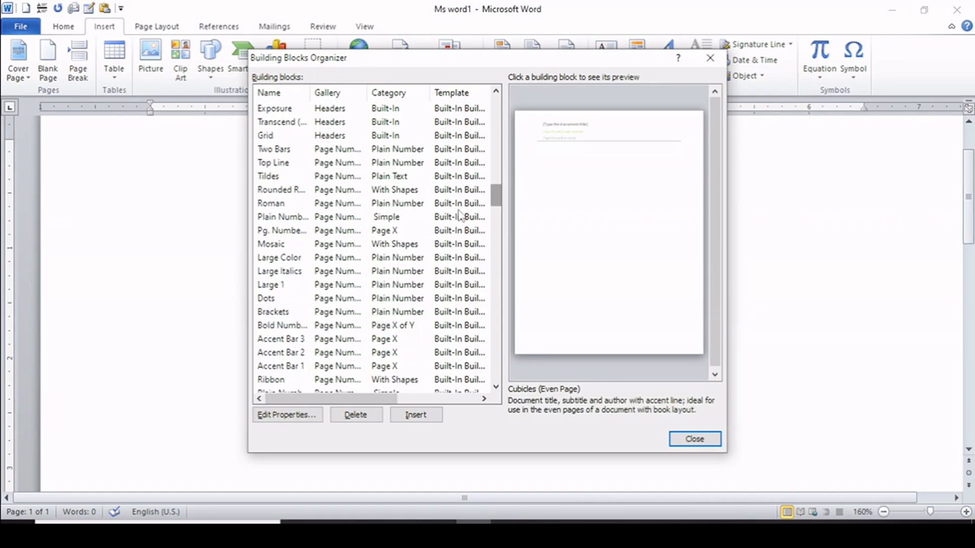
left_click(336, 204)
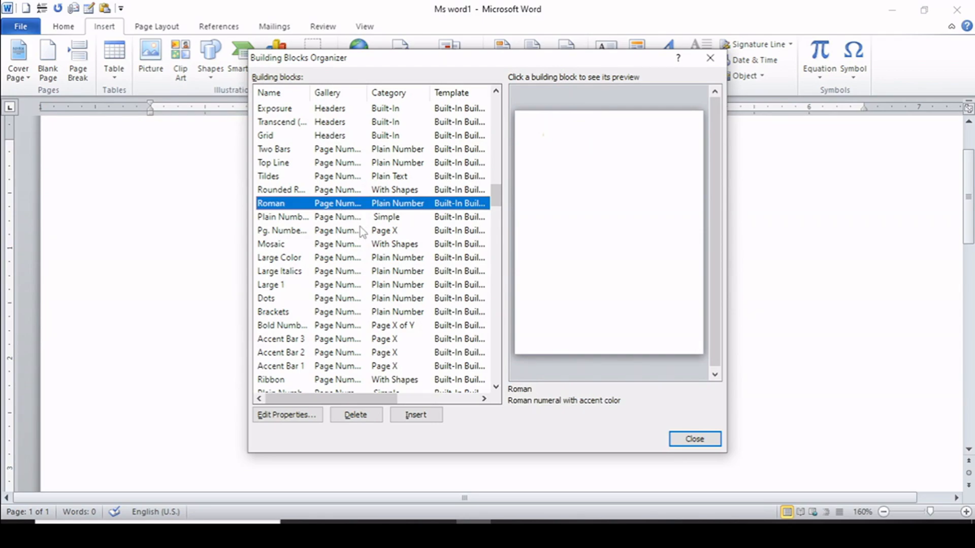
left_click(336, 260)
left_click(338, 286)
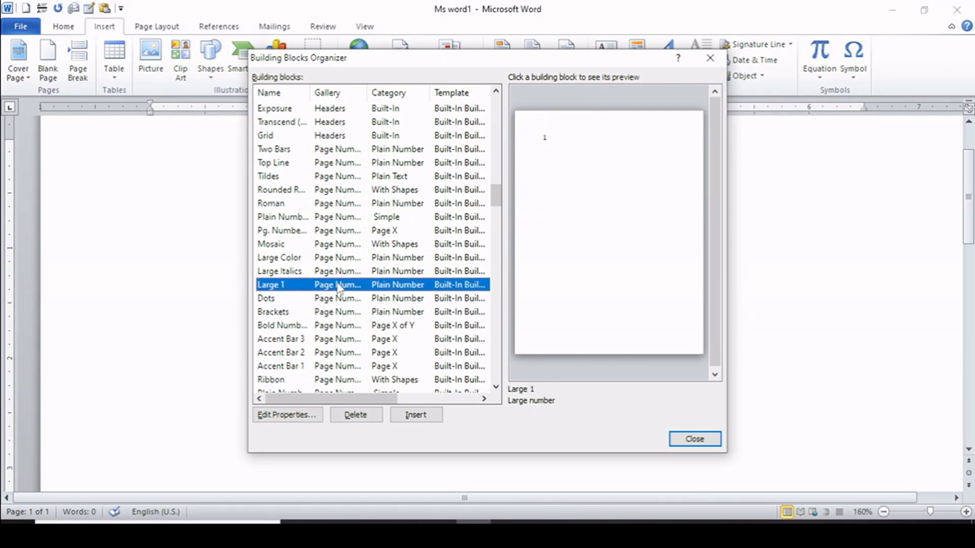
left_click(341, 313)
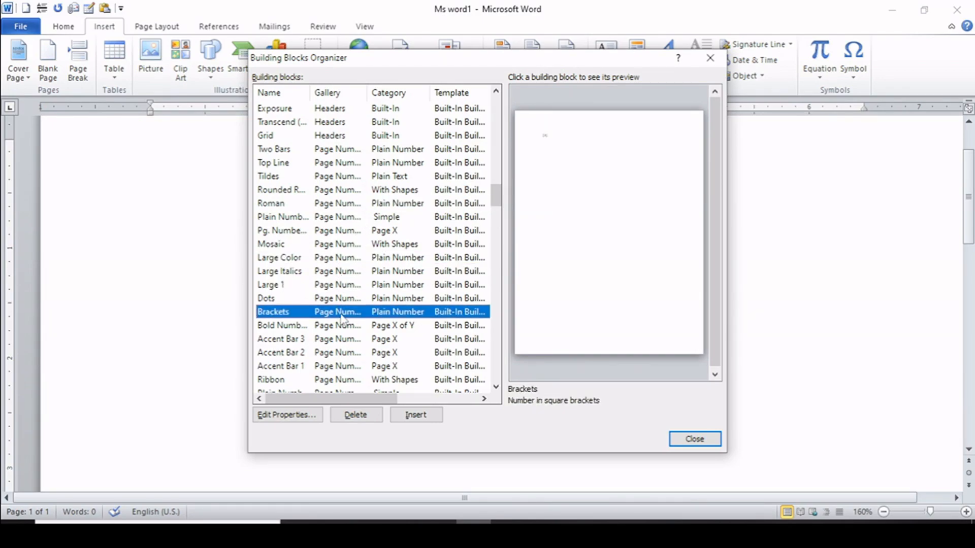
Insert the Ribbon page number building block into the document's footer
left_click(340, 378)
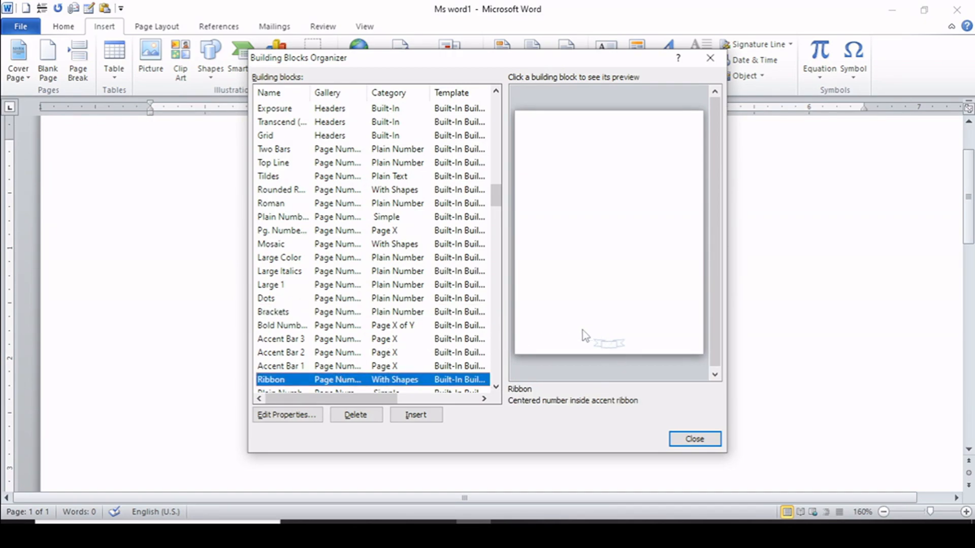
left_click_drag(495, 203, 498, 264)
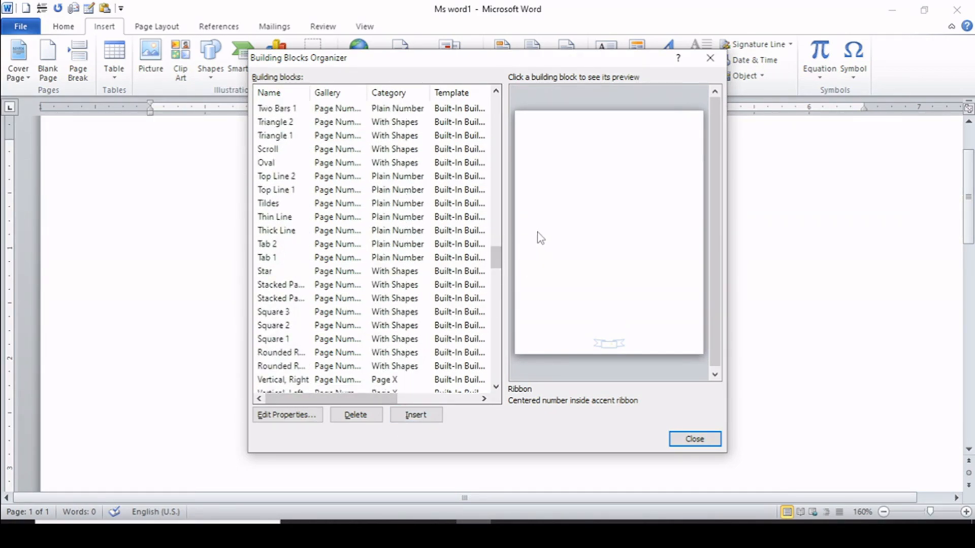
mouse_move(494, 263)
left_mouse_down()
mouse_move(488, 373)
mouse_move(488, 273)
left_mouse_up()
left_click(415, 416)
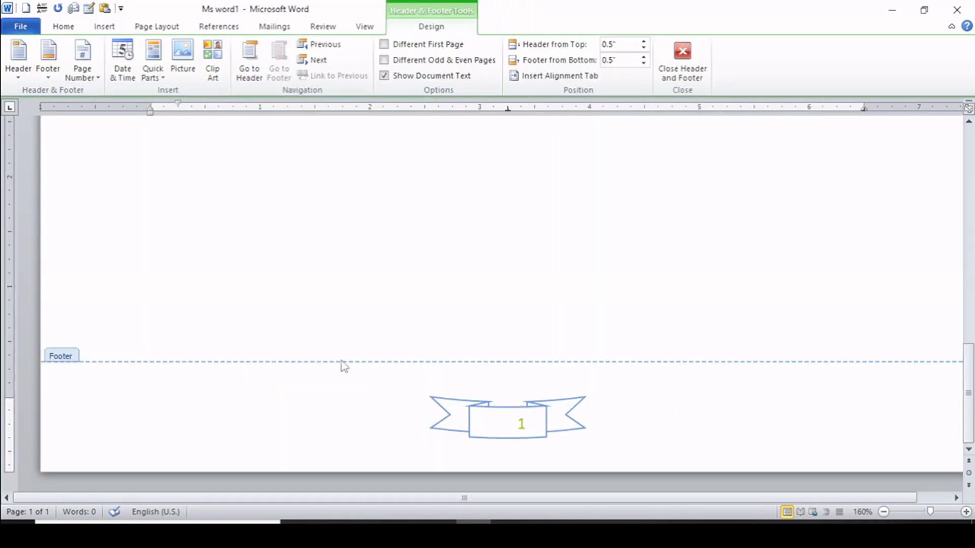
Leave the footer and zoom out to 40% to examine the page number ribbon on the whole page
double_click(70, 360)
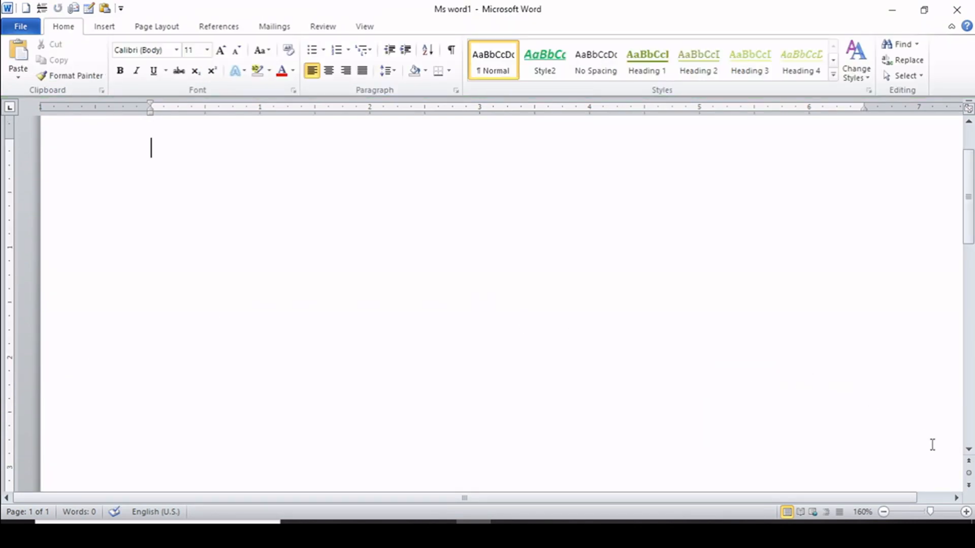
left_click(884, 511)
left_click(884, 511)
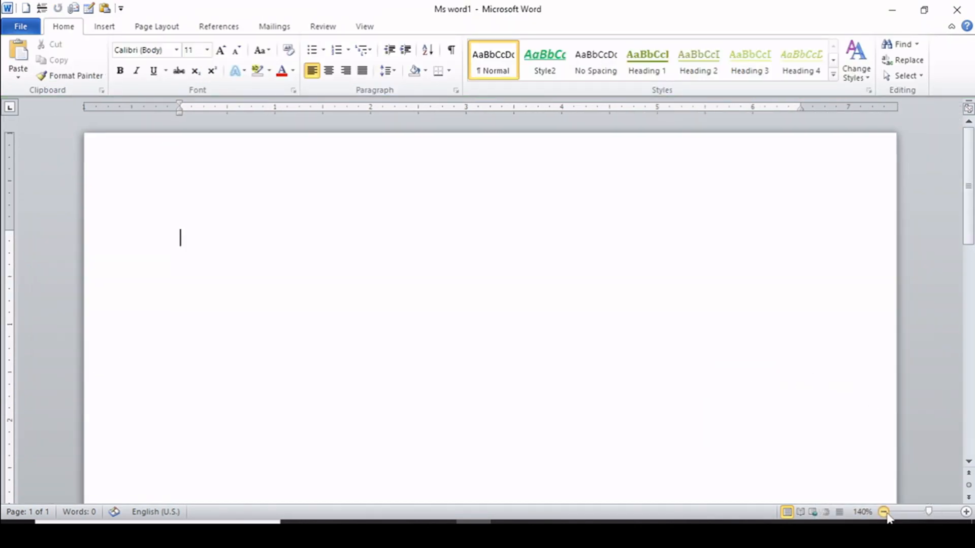
left_click(884, 512)
left_click(883, 512)
left_click(884, 512)
left_click(884, 512)
left_click(884, 512)
left_click(884, 512)
left_click(884, 511)
left_click(884, 511)
left_click(884, 511)
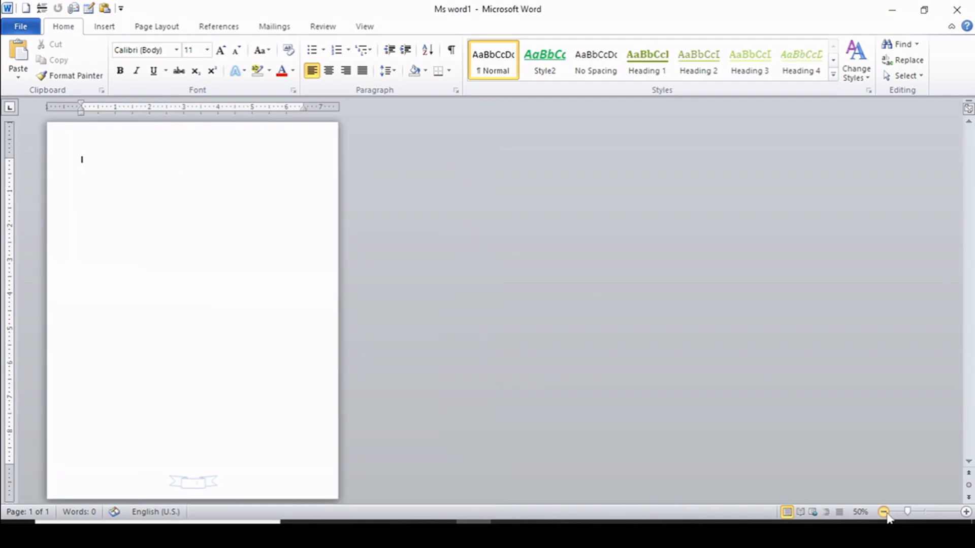
left_click(883, 512)
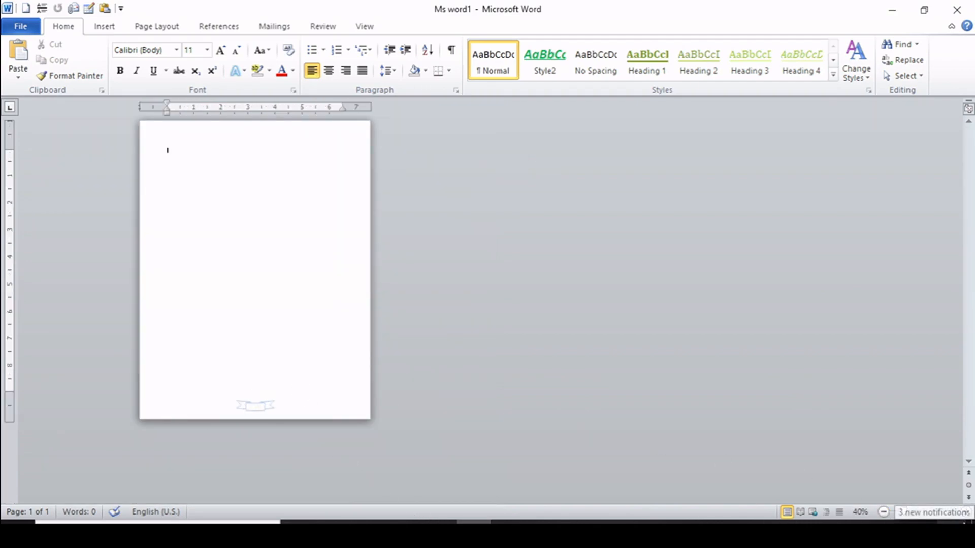
Zoom the document in to 120%
left_click(965, 512)
left_click(966, 513)
left_click(965, 512)
left_click(966, 513)
left_click(965, 513)
left_click(965, 513)
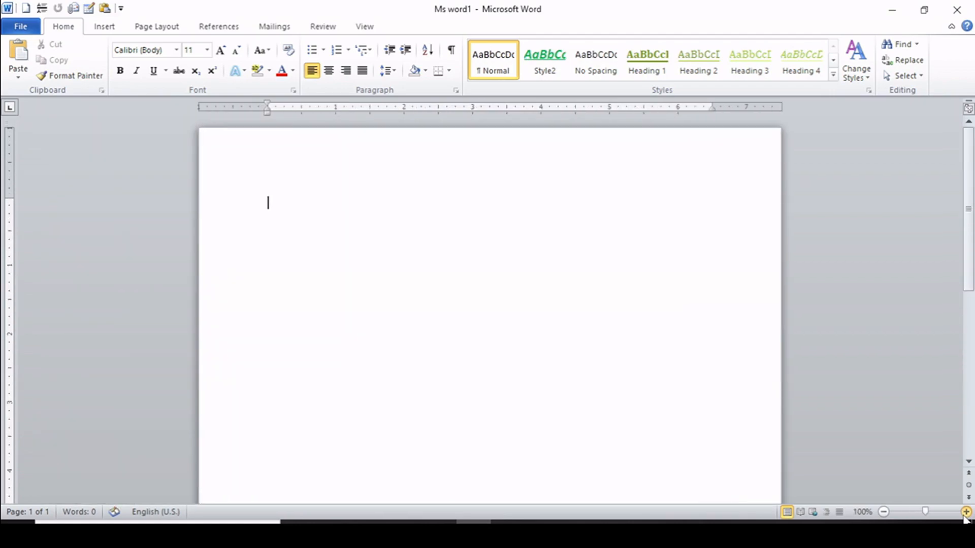
left_click(966, 512)
left_click(966, 513)
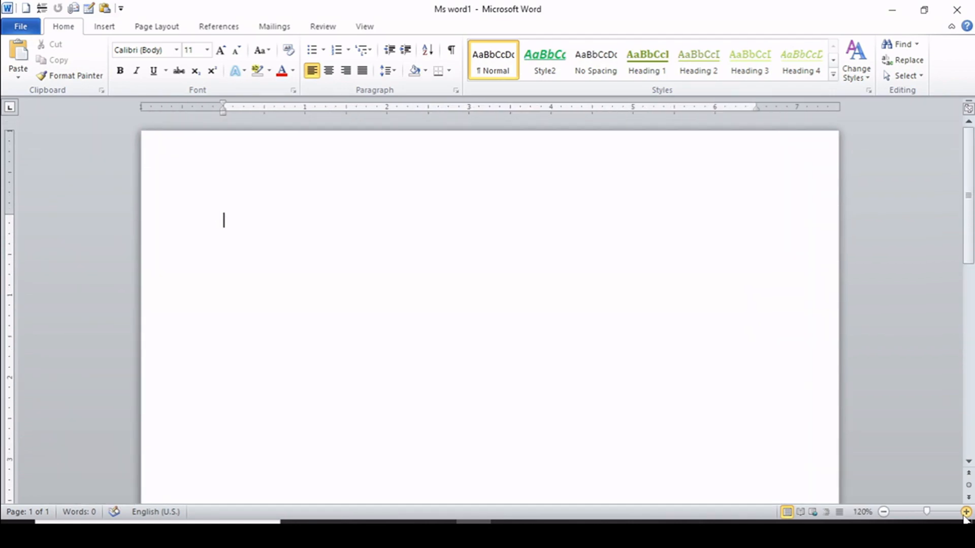
left_click(113, 26)
left_click(636, 59)
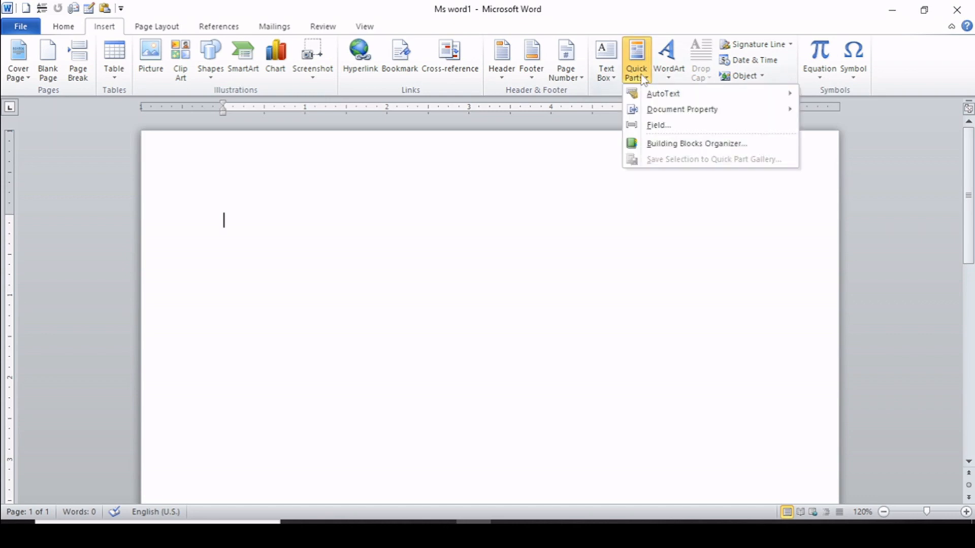
mouse_move(664, 97)
left_click(410, 205)
type("th")
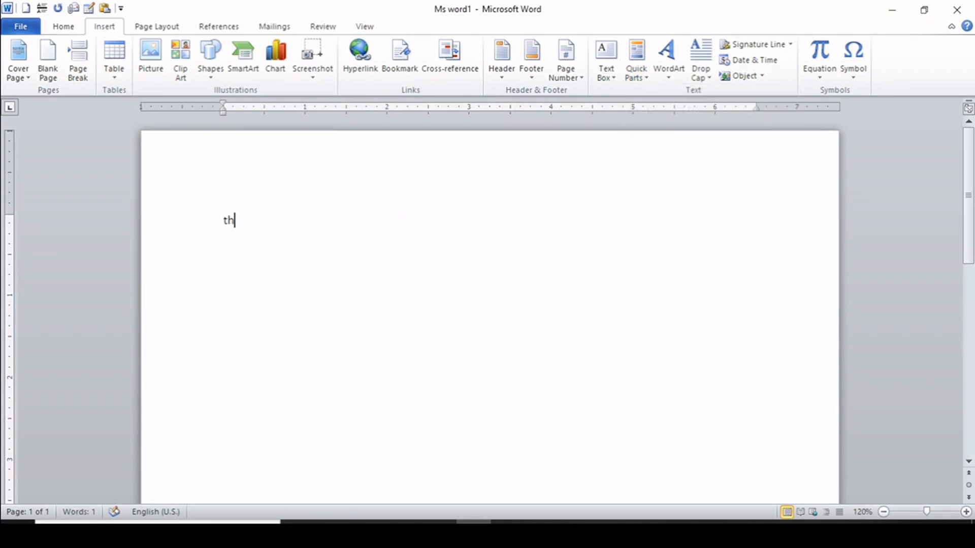
key("BackSpace")
key("BackSpace")
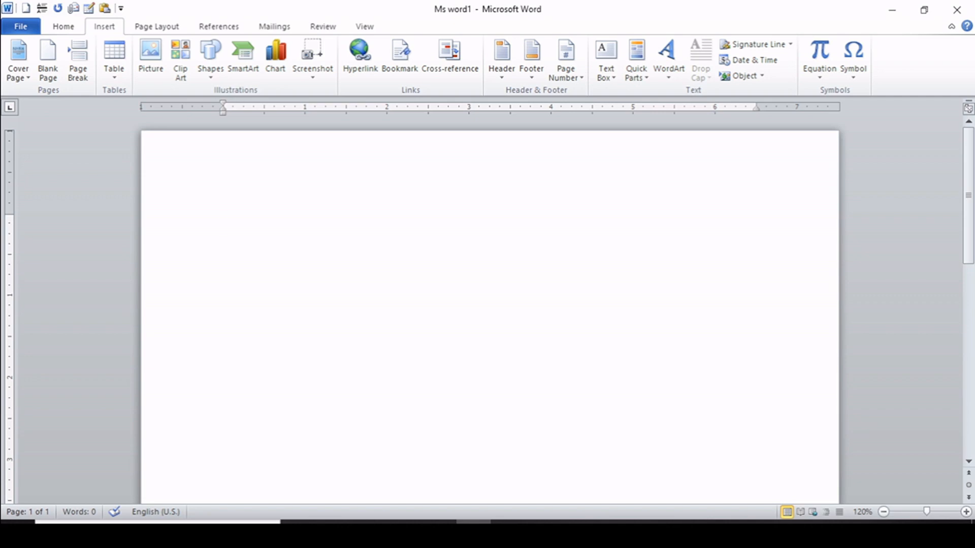
Write a letter heading on three lines: "To,", "The branch banager" and "Jaipur rajasthan"
type("To,")
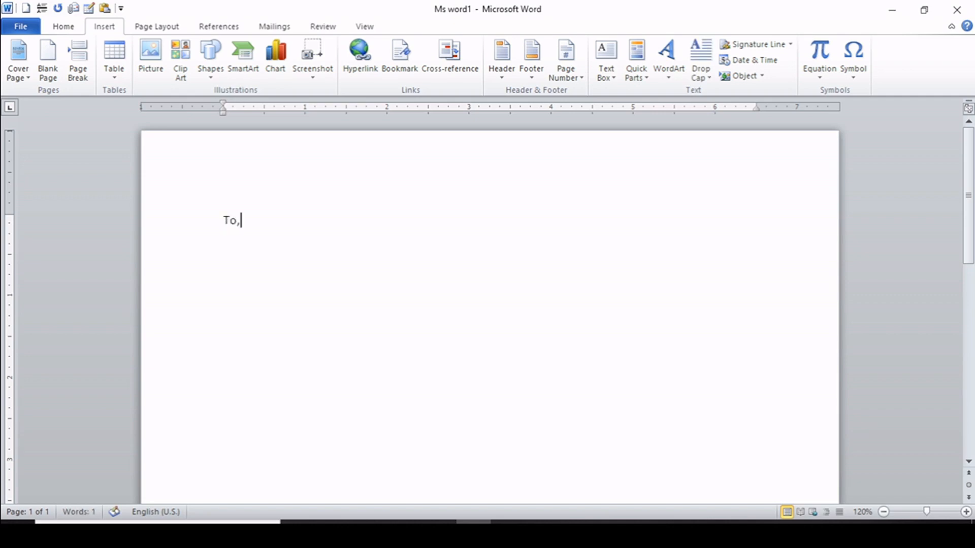
key("Return")
type("The branch banag")
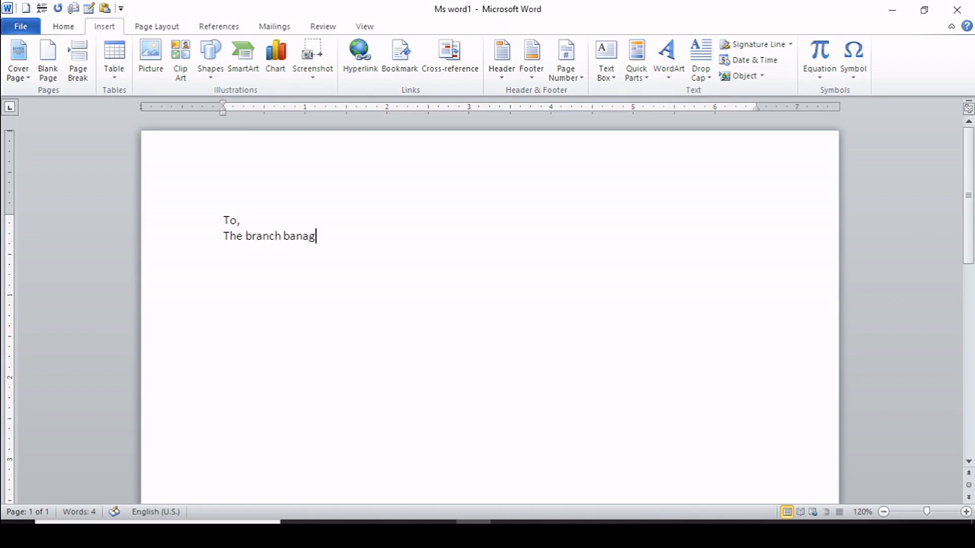
type("er")
key("Return")
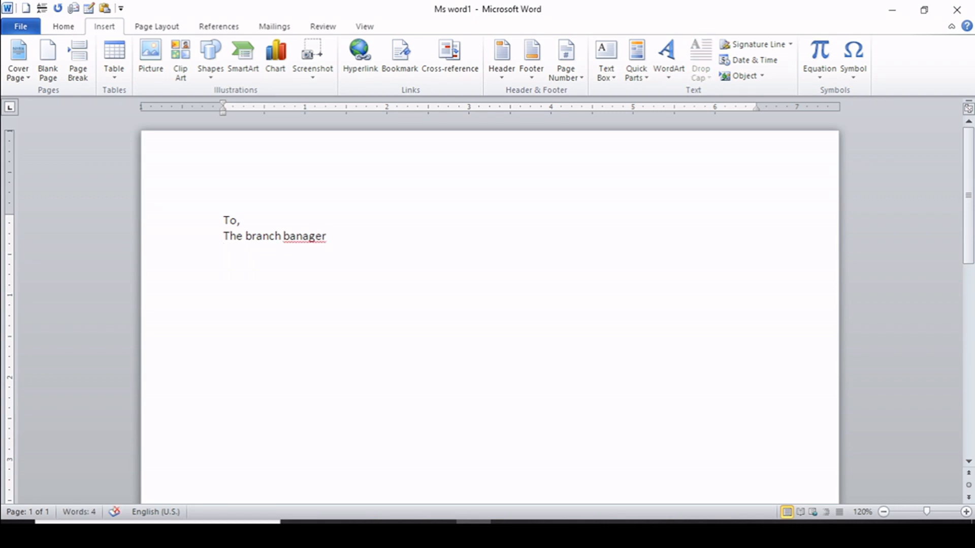
type("jaipur ")
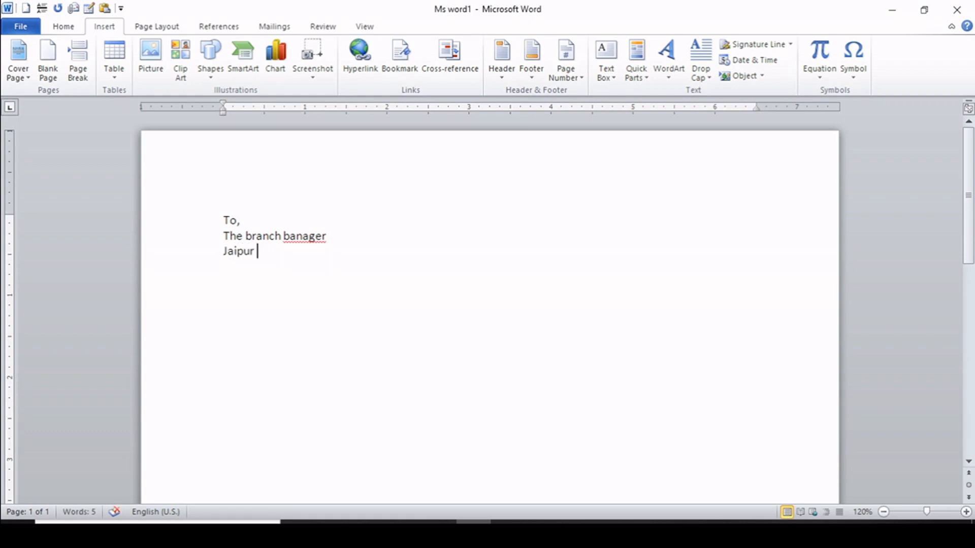
type("rajasthan")
Save the three heading lines to the Quick Part gallery as a building block named "application"
left_click_drag(218, 217, 300, 265)
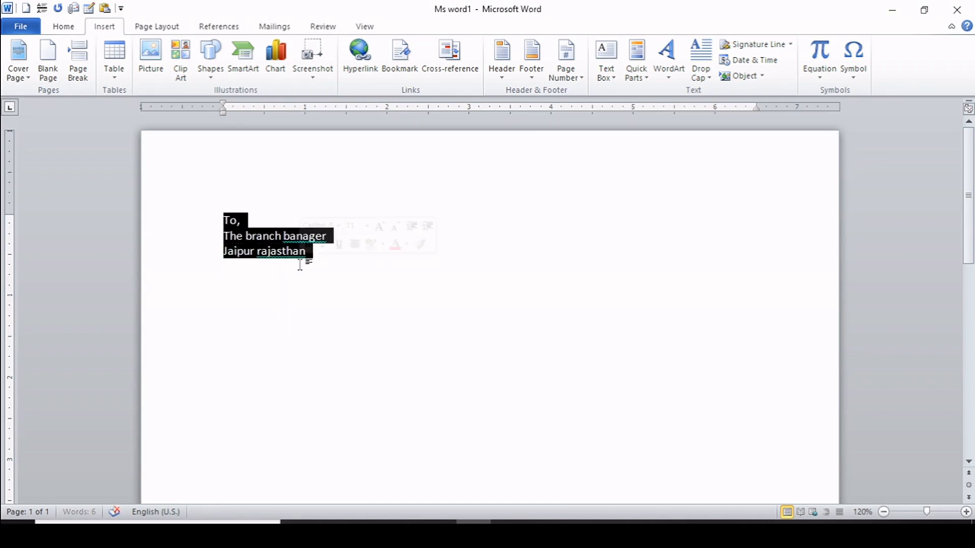
left_click(649, 82)
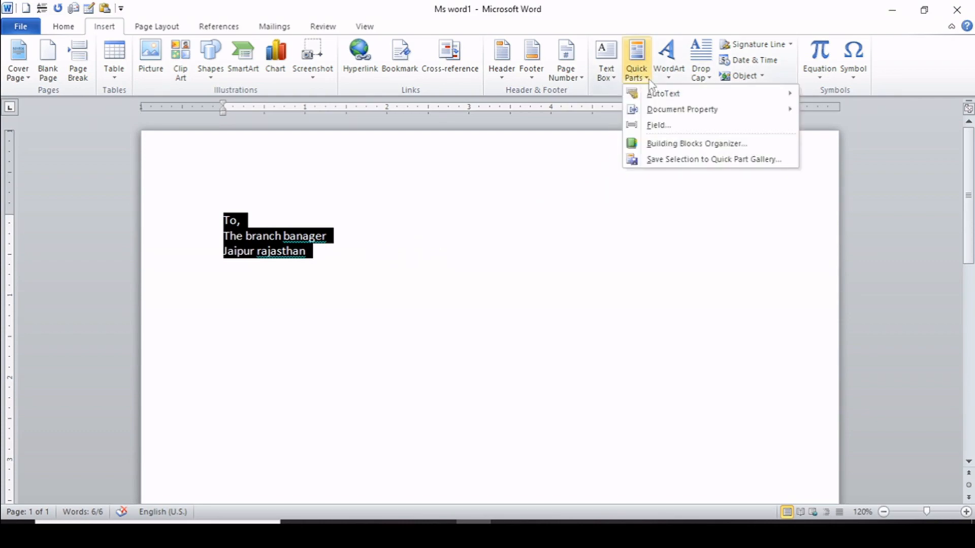
left_click(673, 160)
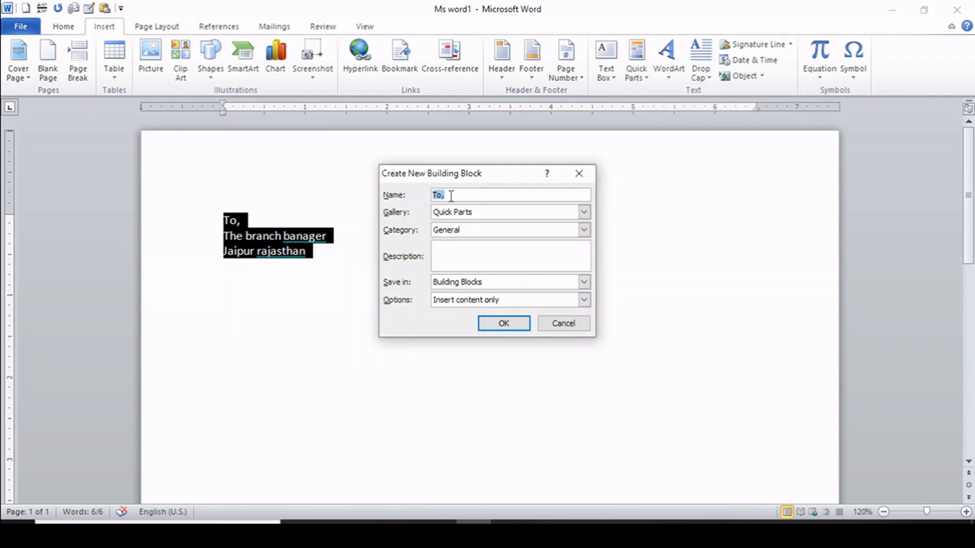
type("application")
left_click(503, 326)
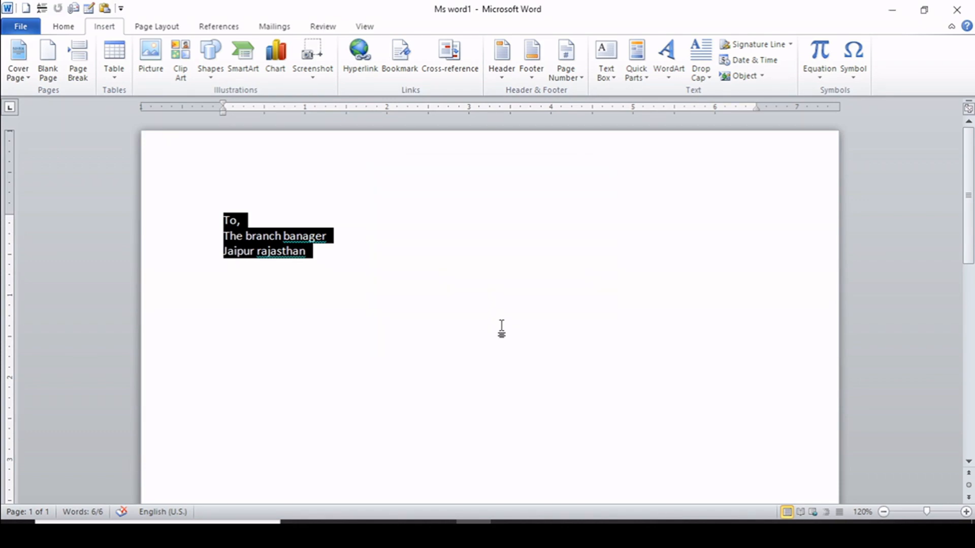
Delete the three heading lines and reinsert them from the "application" Quick Part
key("Delete")
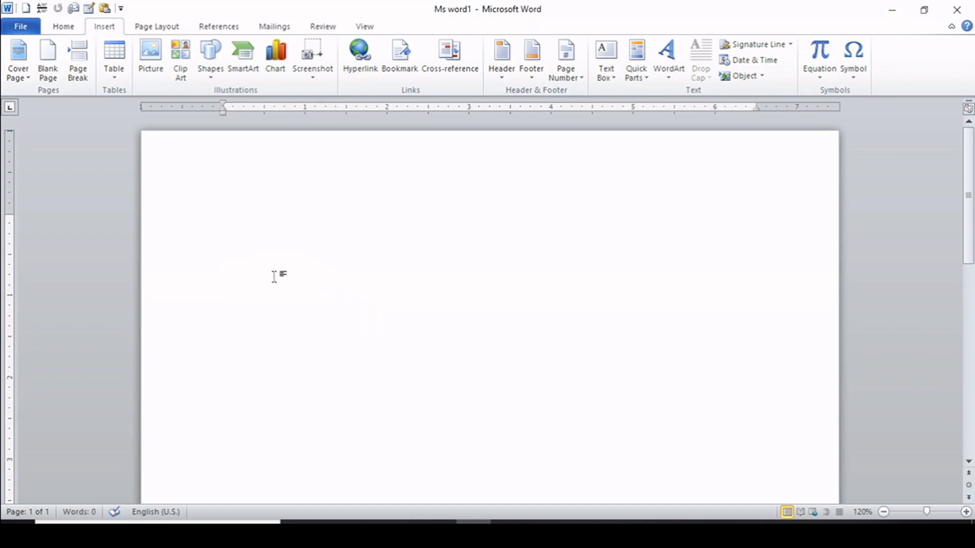
left_click(668, 58)
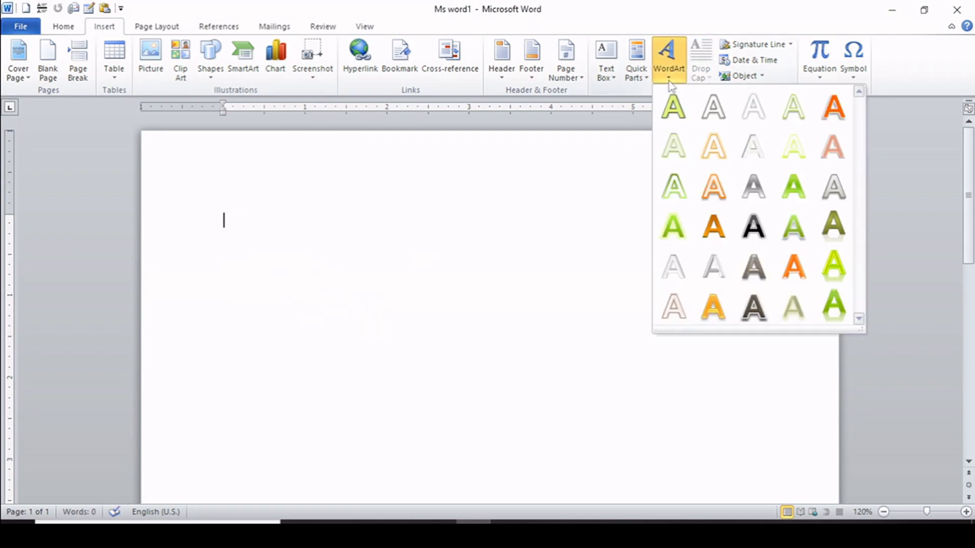
left_click(643, 80)
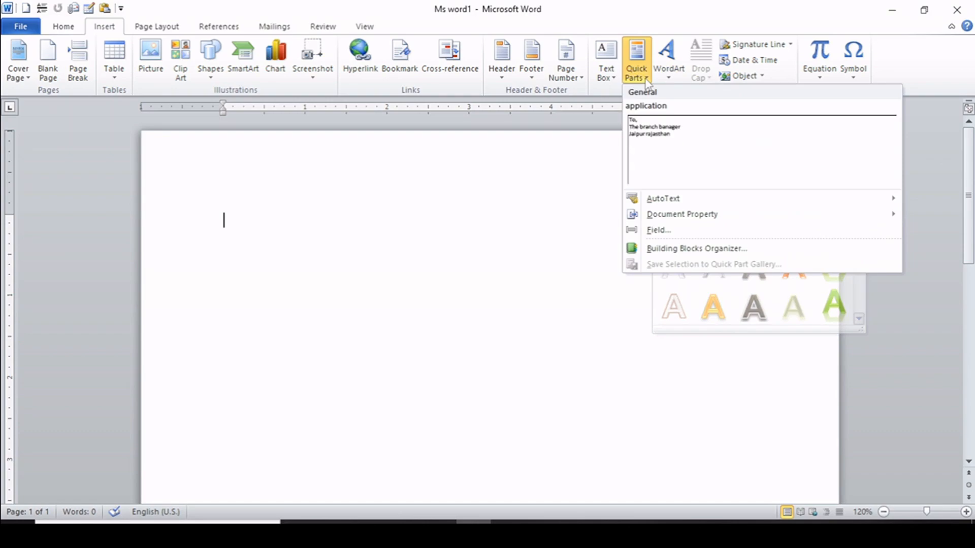
left_click(658, 136)
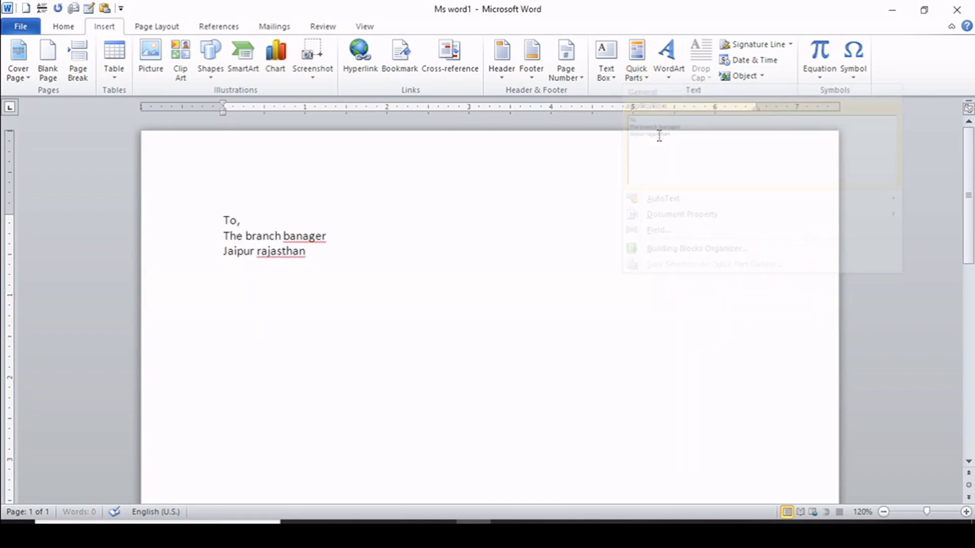
Insert the "application" Quick Part two more times, and delete all text from the page
left_click(648, 78)
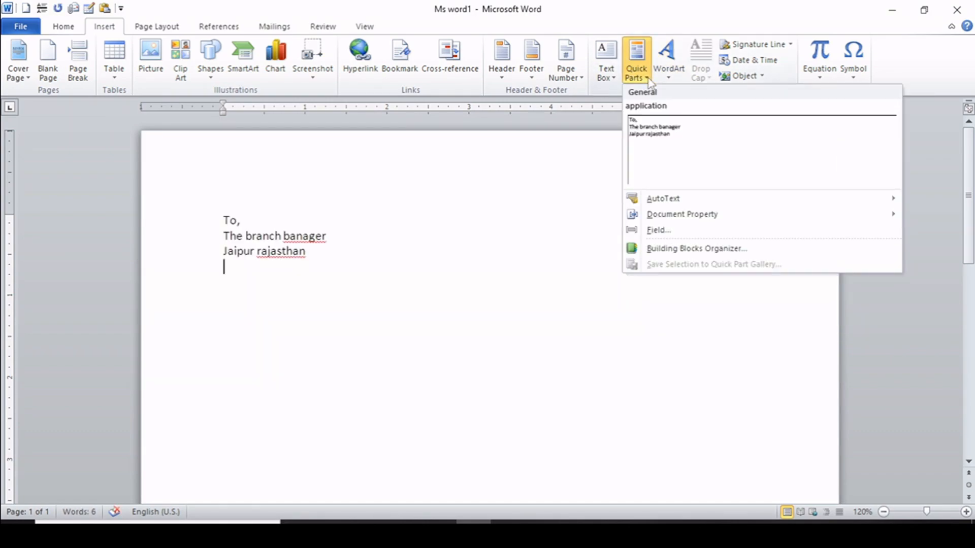
left_click(647, 138)
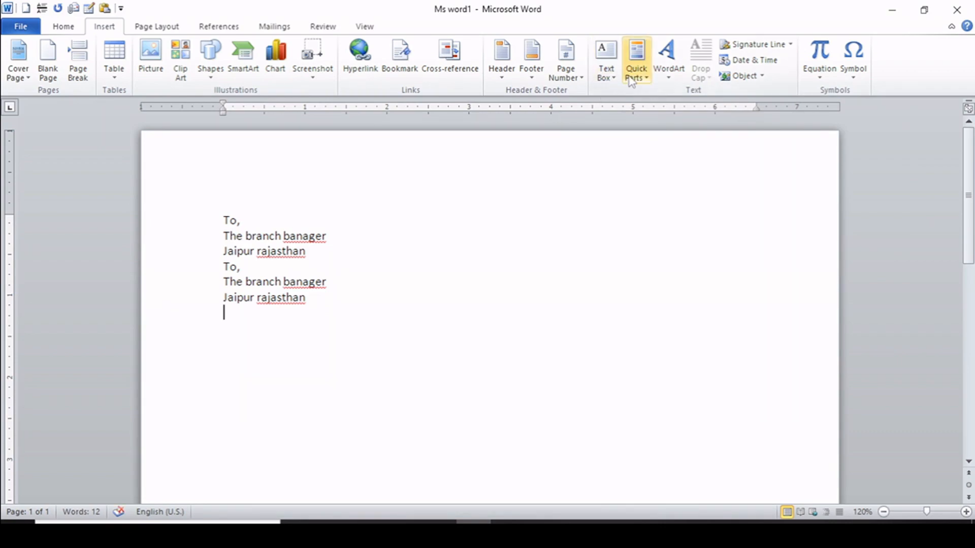
left_click(647, 81)
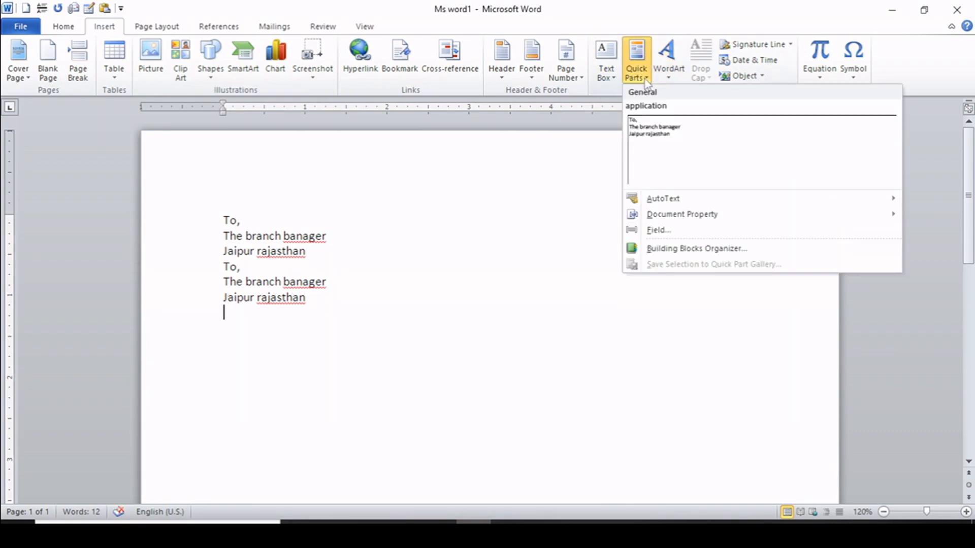
left_click(653, 162)
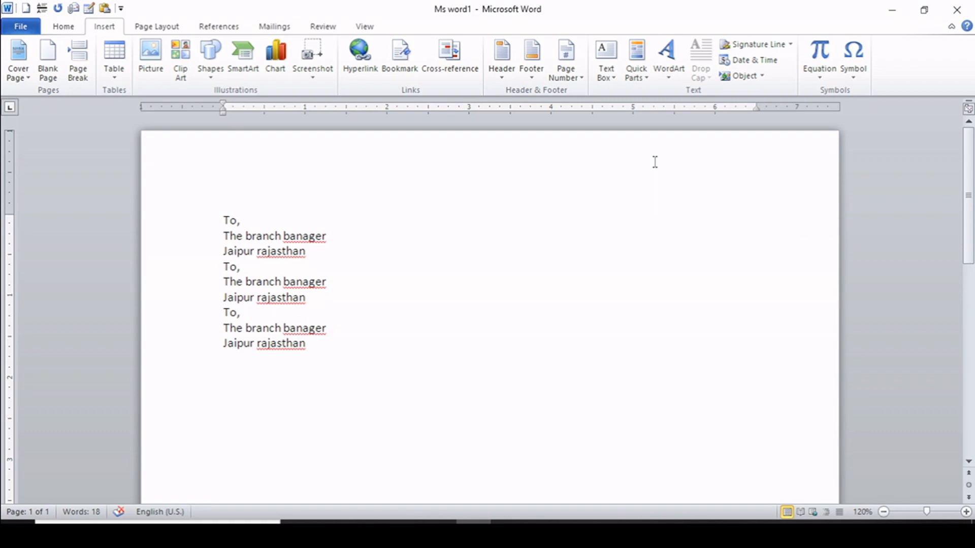
key("ctrl+a")
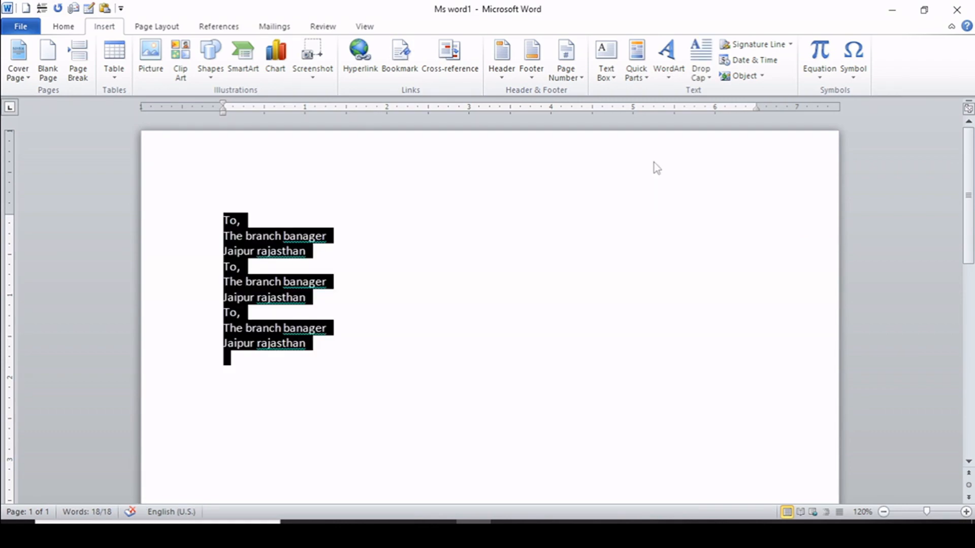
key("Delete")
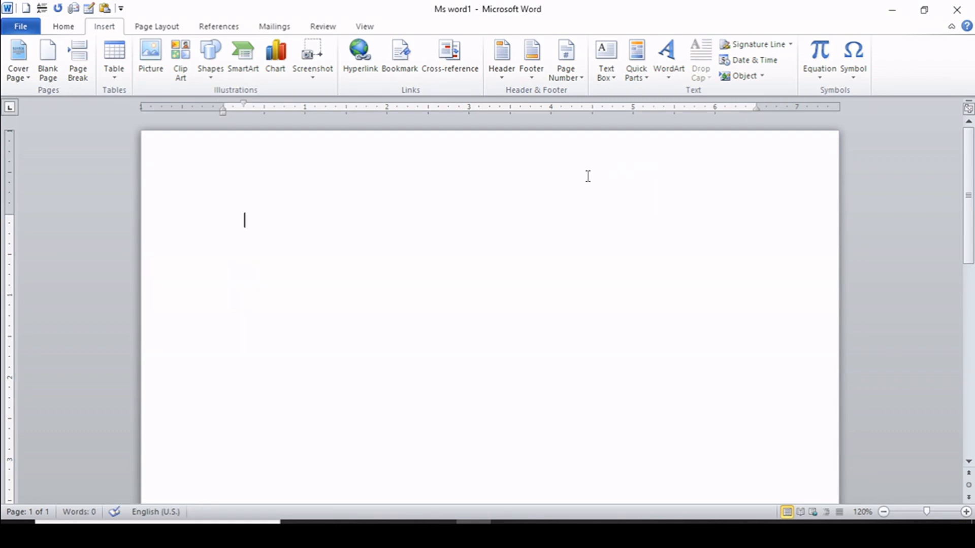
Try turning a short sample word into WordArt with the first, green-filled style, and undo the conversion
type("moin")
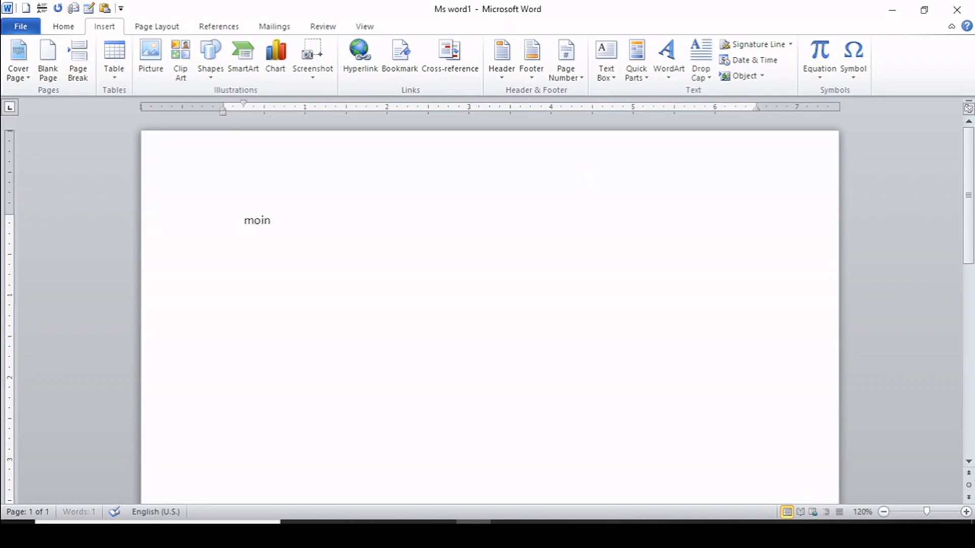
key("ctrl+a")
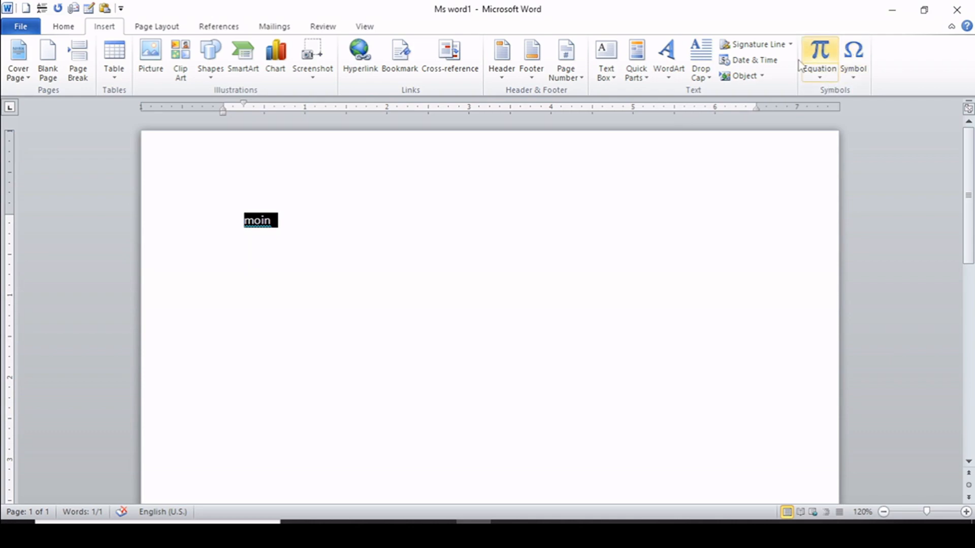
left_click(671, 66)
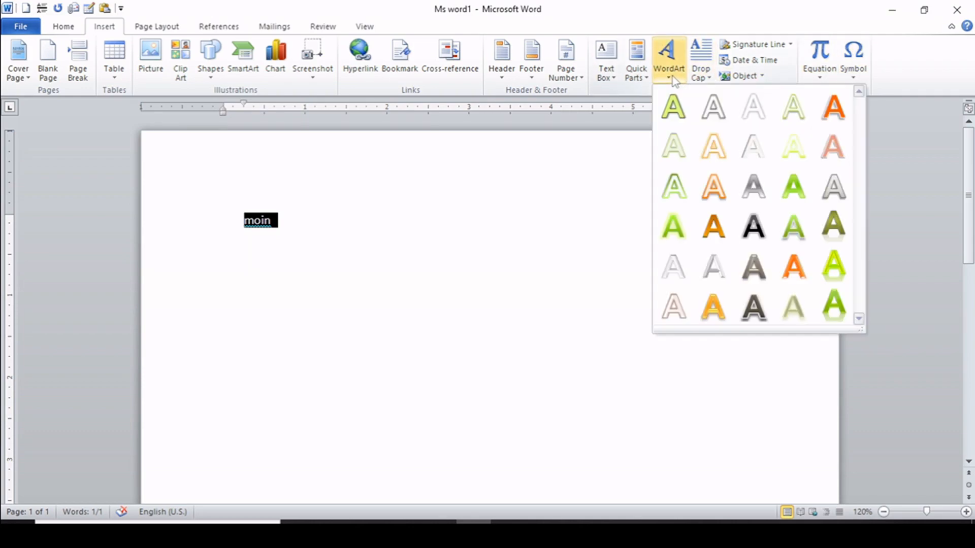
left_click(671, 115)
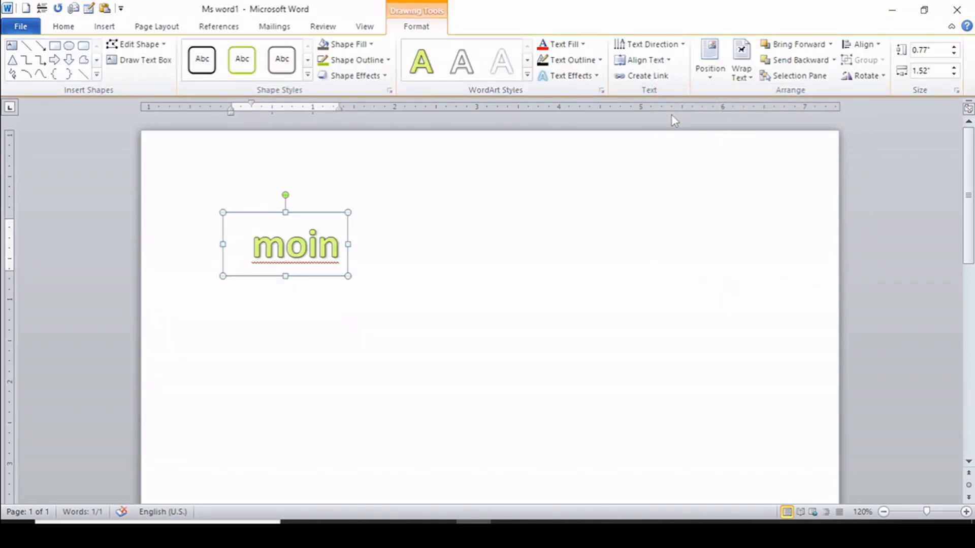
key("ctrl+z")
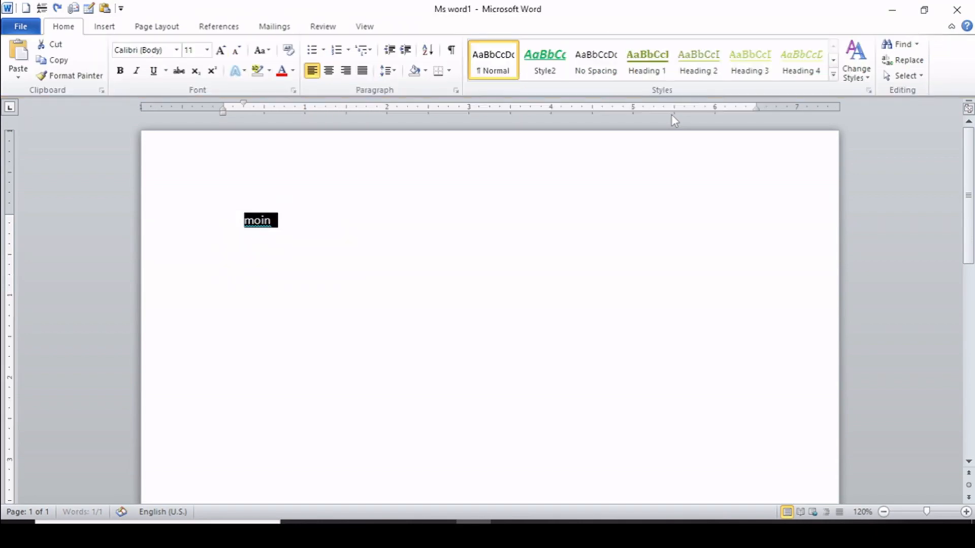
Replace the selected sample word with placeholder paragraphs generated by =rand()
left_click(121, 29)
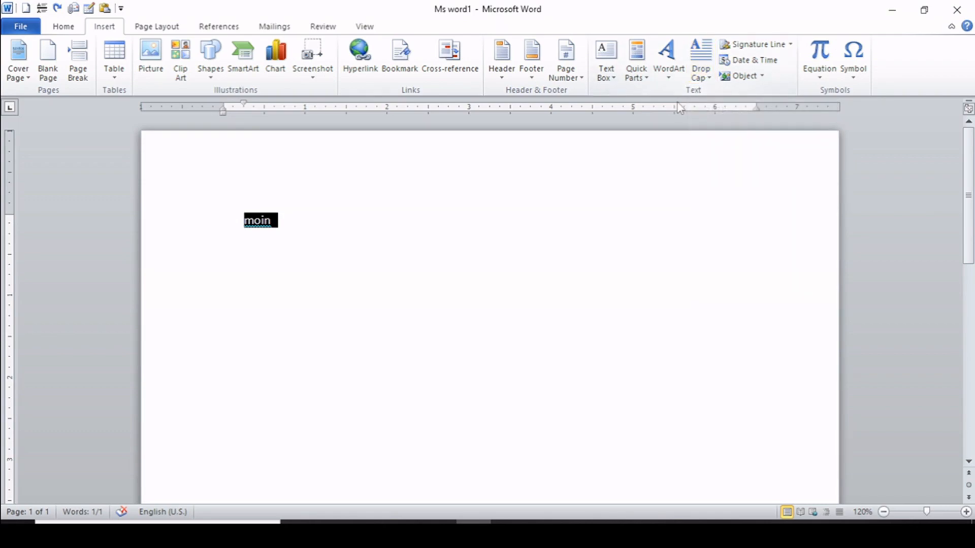
key("BackSpace")
type("=r")
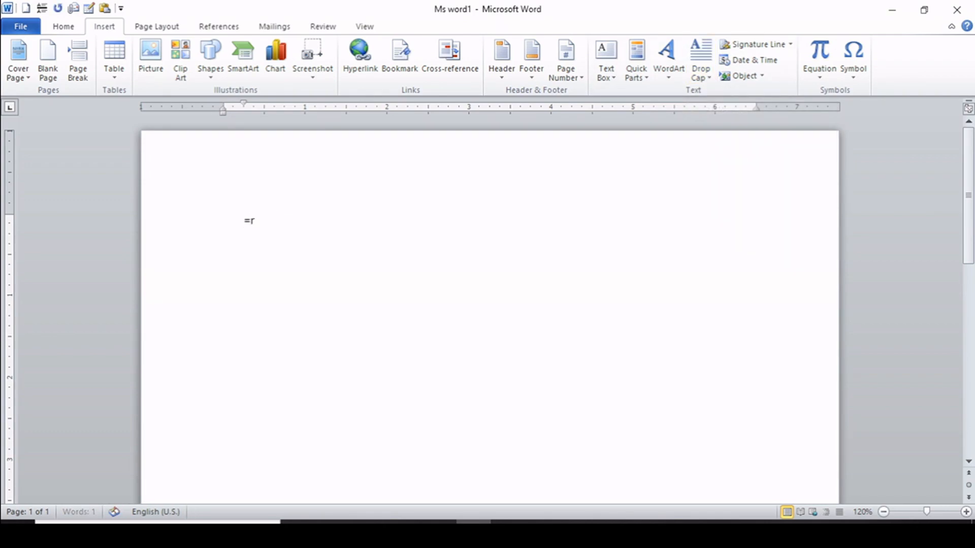
type("and()")
key("Return")
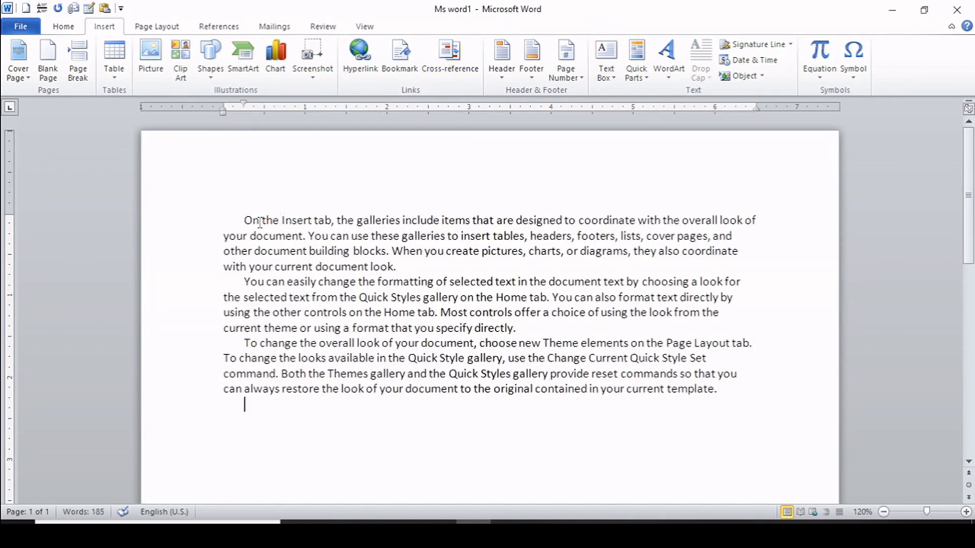
Enlarge the opening word "On" of the first paragraph to 36 pt
left_click_drag(259, 221, 241, 226)
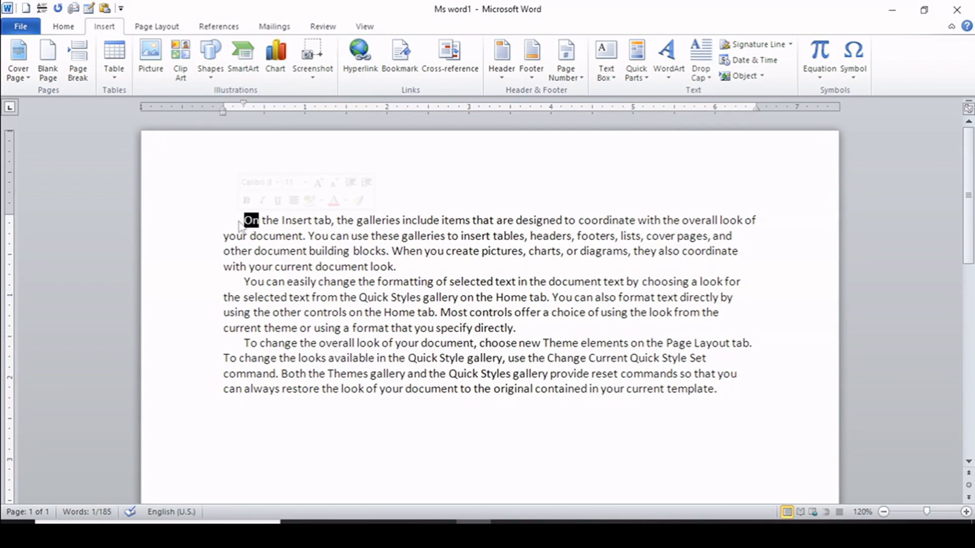
left_click(75, 27)
left_click(222, 51)
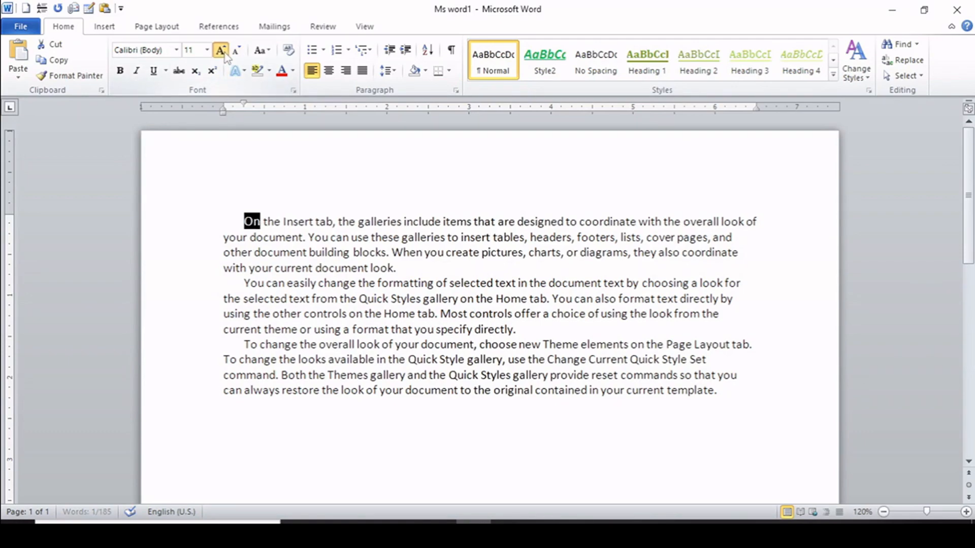
left_click(223, 51)
left_click(222, 51)
left_click(221, 51)
left_click(222, 51)
left_click(221, 51)
left_click(221, 51)
left_click(221, 51)
left_click(221, 50)
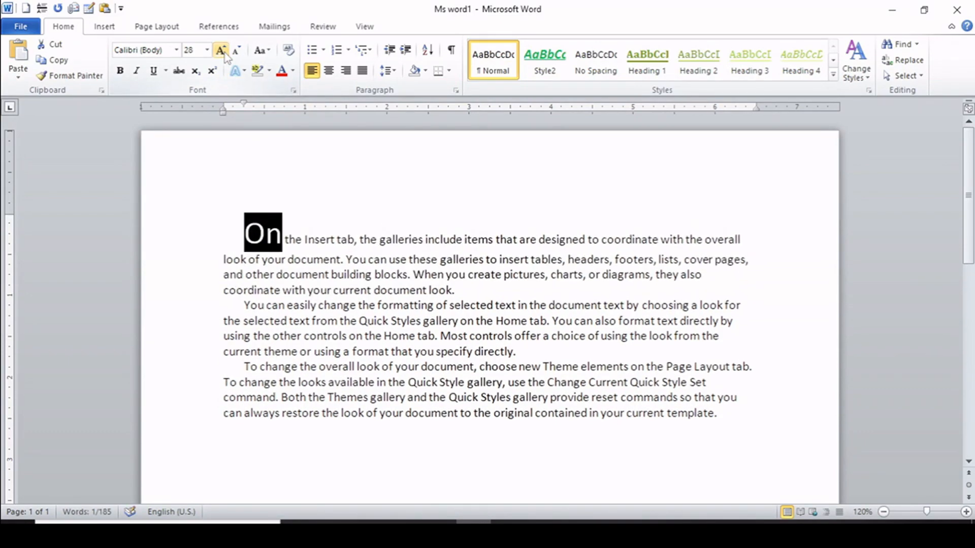
left_click(222, 51)
left_click(316, 247)
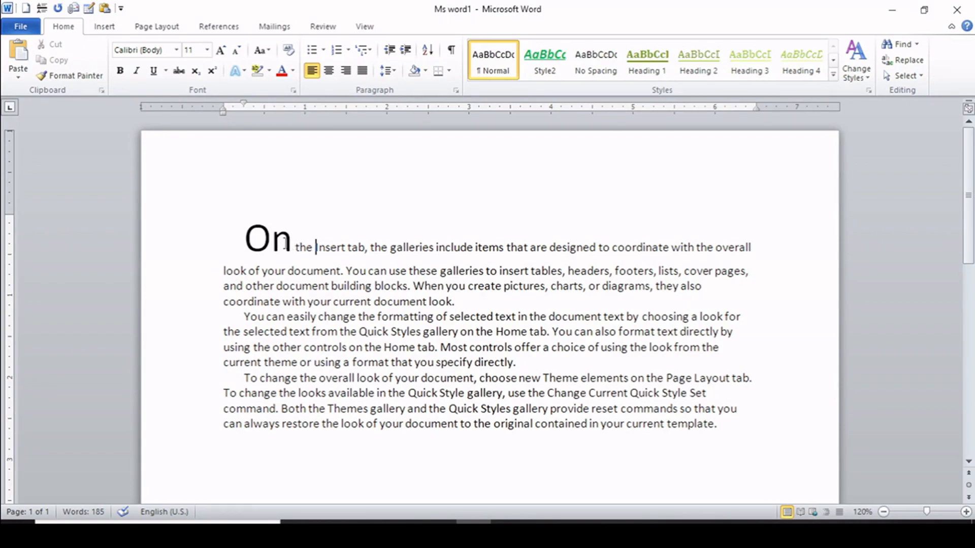
Review the drop cap choices for the enlarged word "On" and keep it set to None
left_click_drag(292, 244, 233, 235)
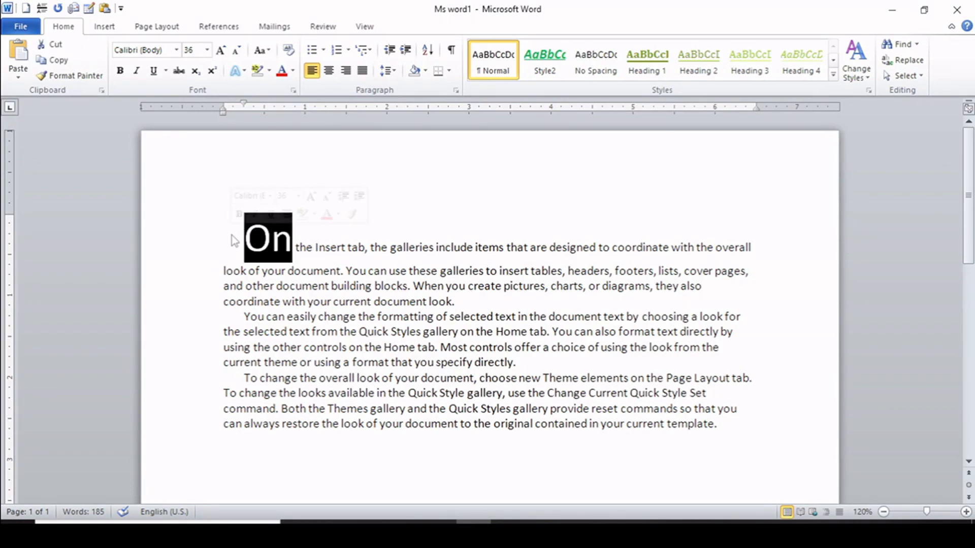
left_click(116, 29)
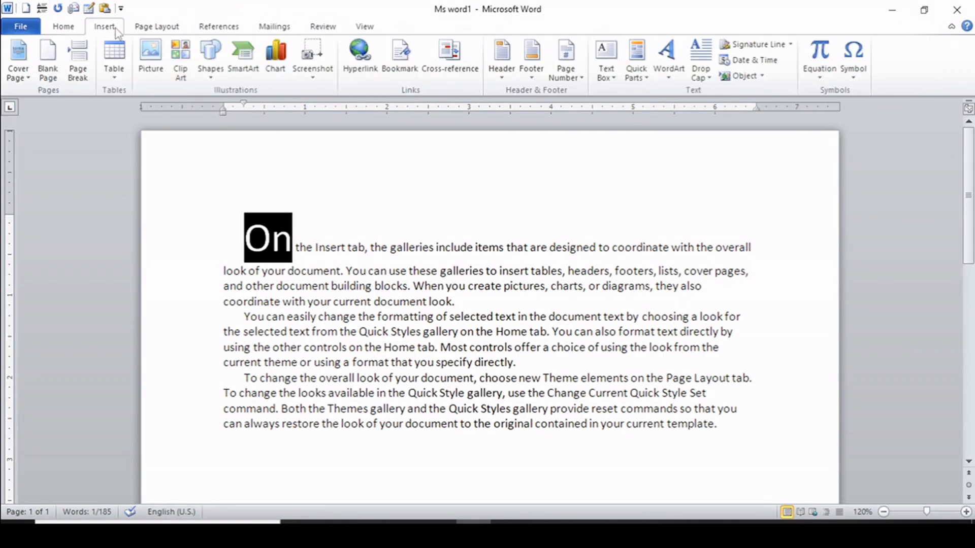
left_click(708, 80)
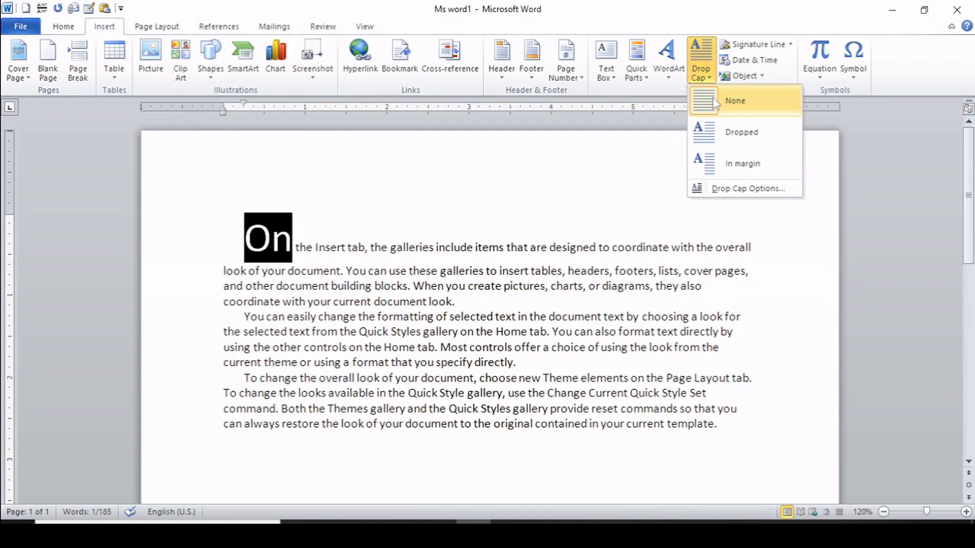
left_click(716, 103)
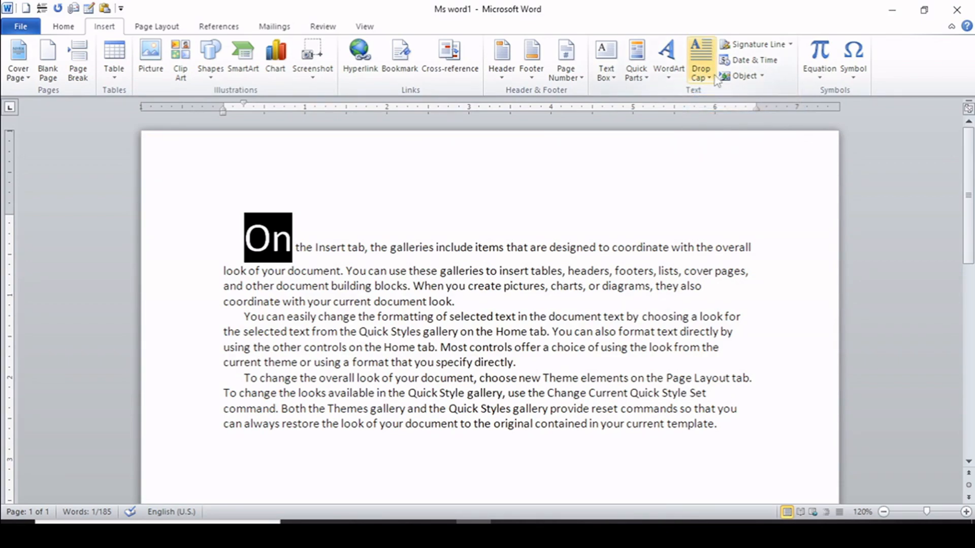
left_click(715, 81)
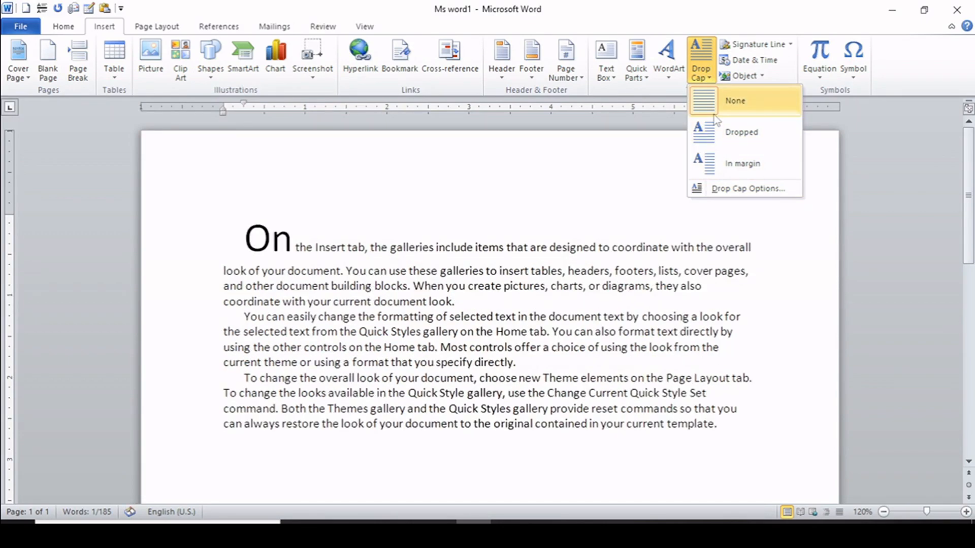
left_click(715, 115)
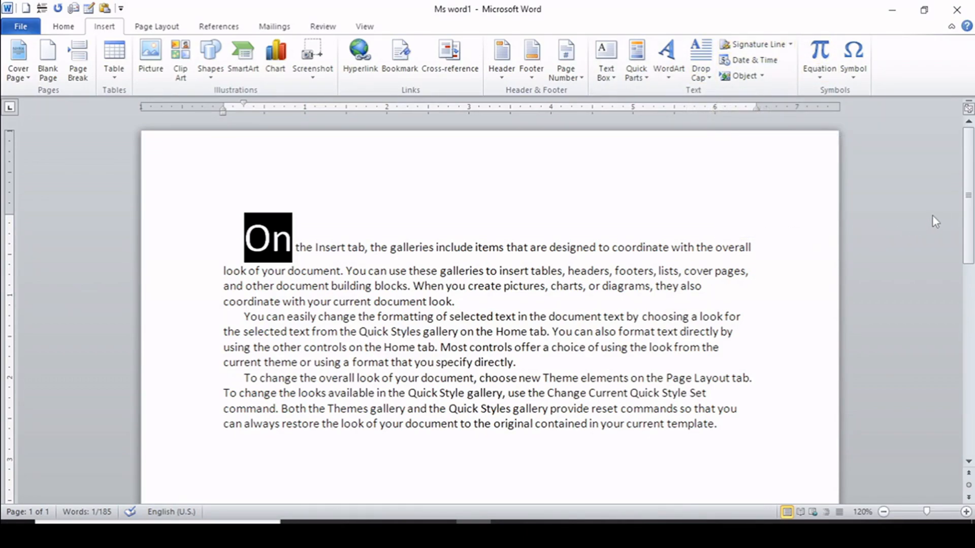
Insert a Microsoft Office signature line below the last paragraph, filling in the suggested signer's name
left_click_drag(968, 219, 943, 270)
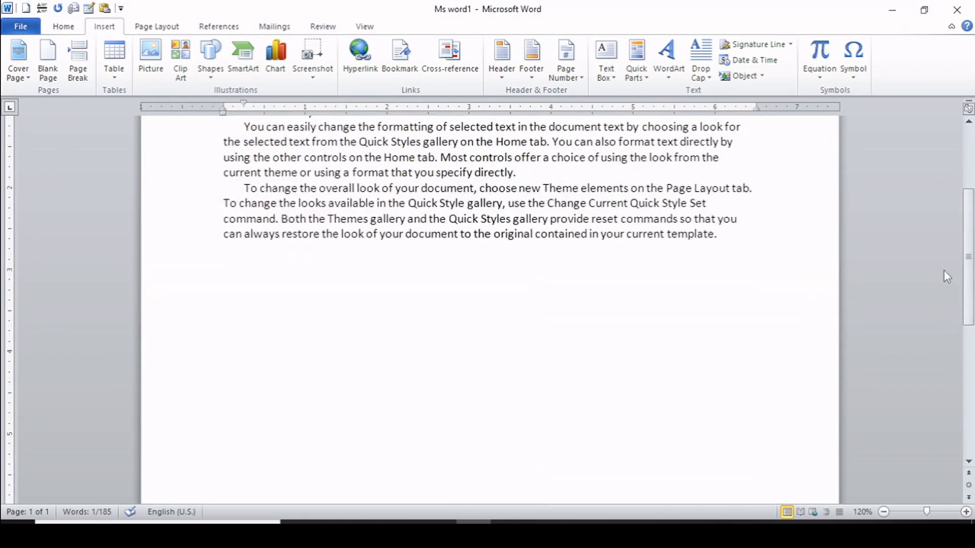
left_click(254, 281)
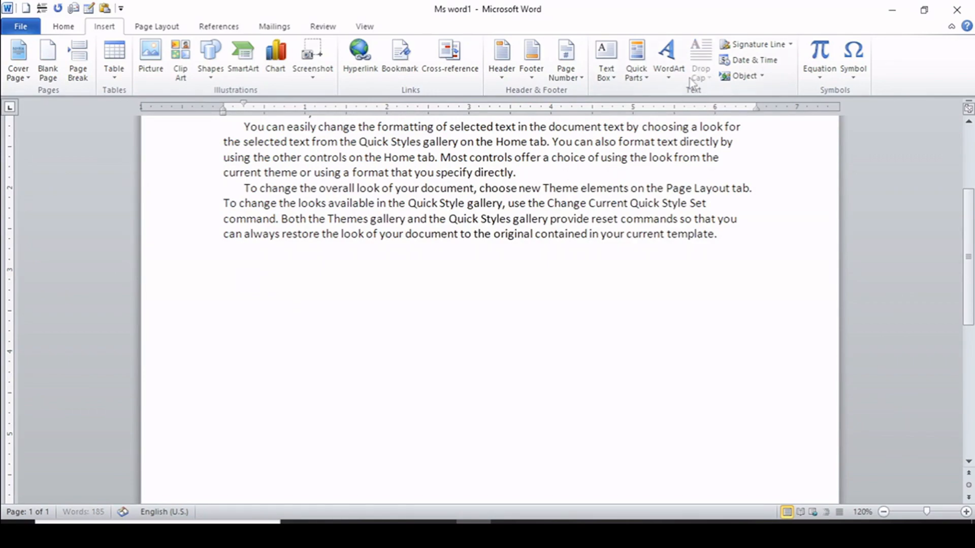
left_click(790, 46)
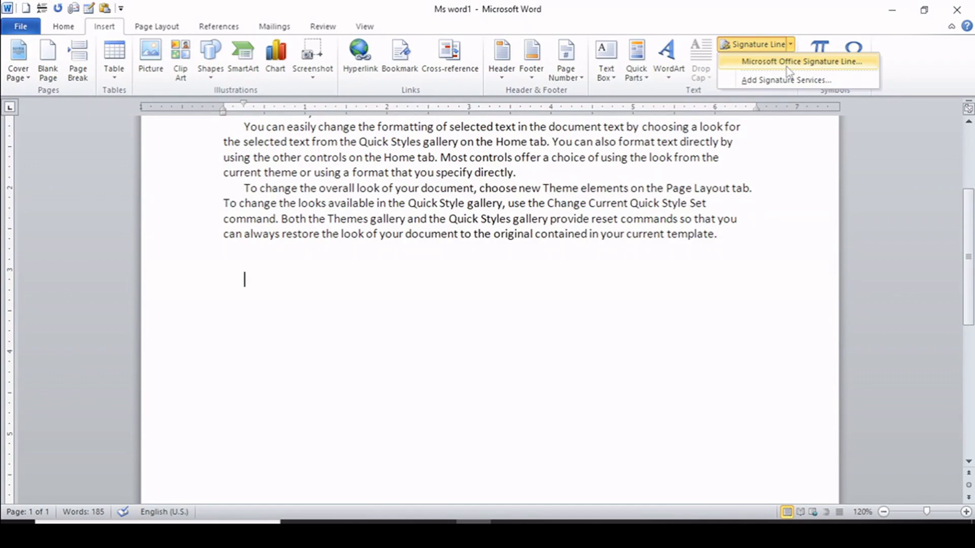
left_click(787, 66)
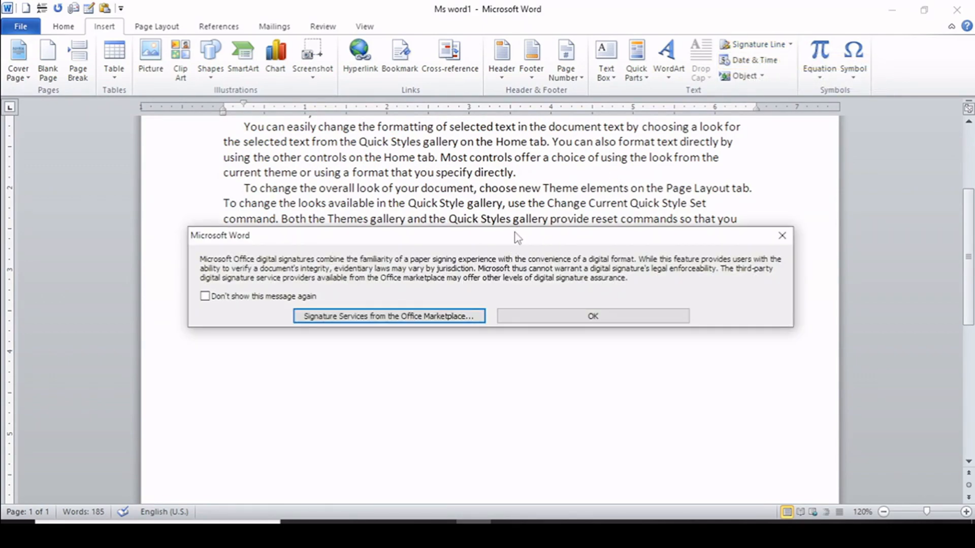
left_click(590, 317)
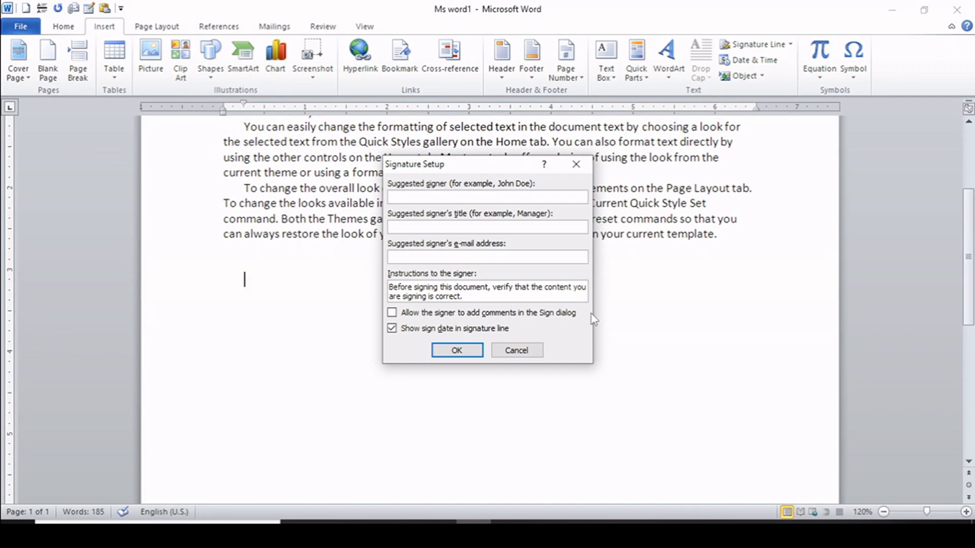
type("moin")
left_click(444, 351)
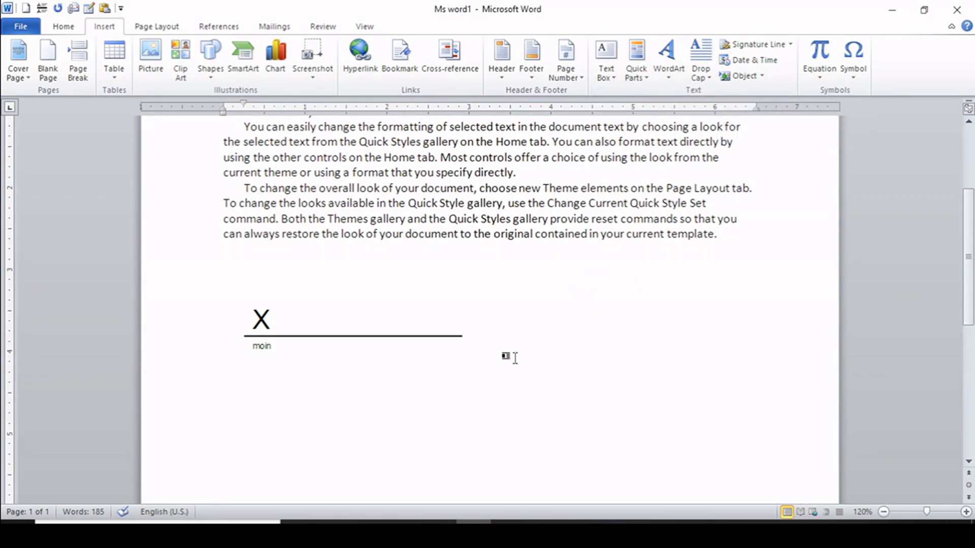
Insert the current date after the signature line in the 12.16.2022 format
left_click(753, 61)
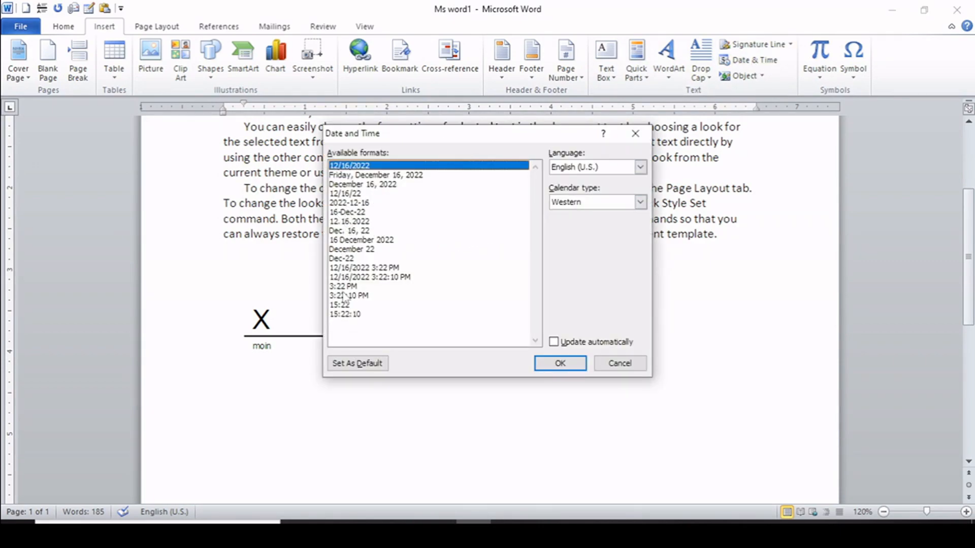
left_click(360, 222)
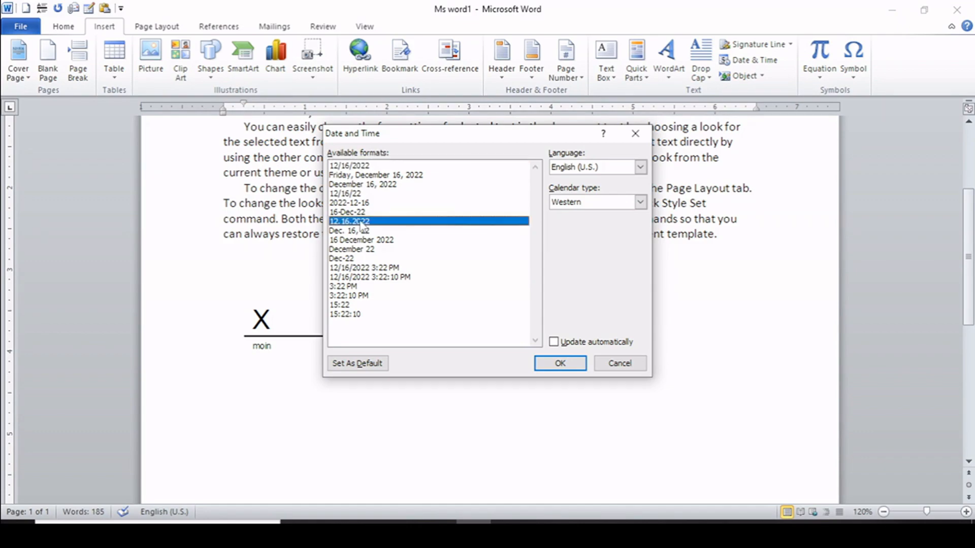
left_click(560, 363)
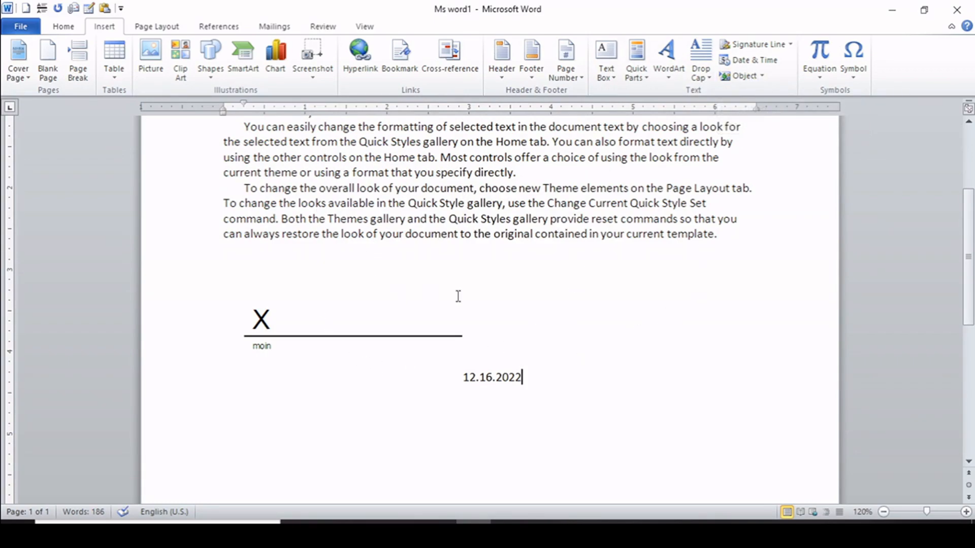
Try inserting a new WordPad Document object, and close its editing window without adding content
left_click(763, 77)
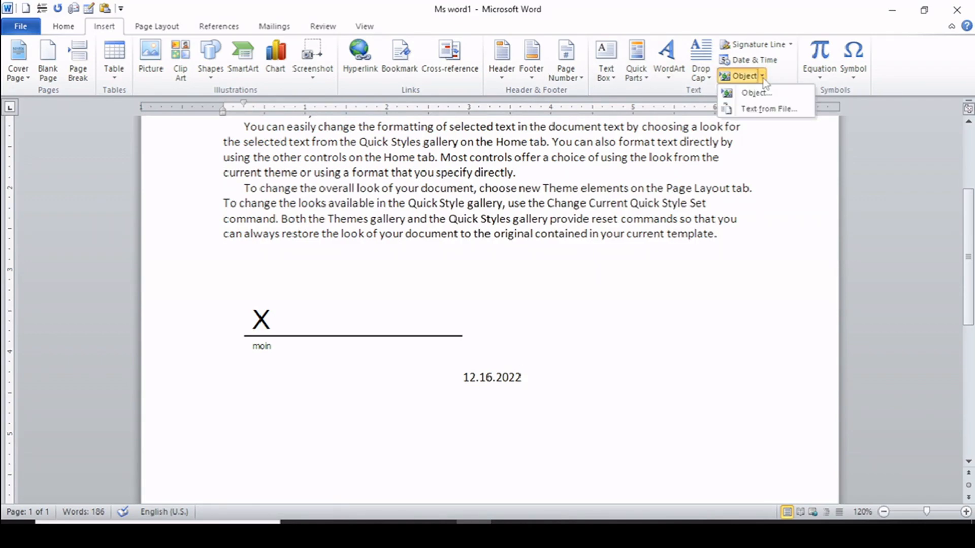
left_click(757, 93)
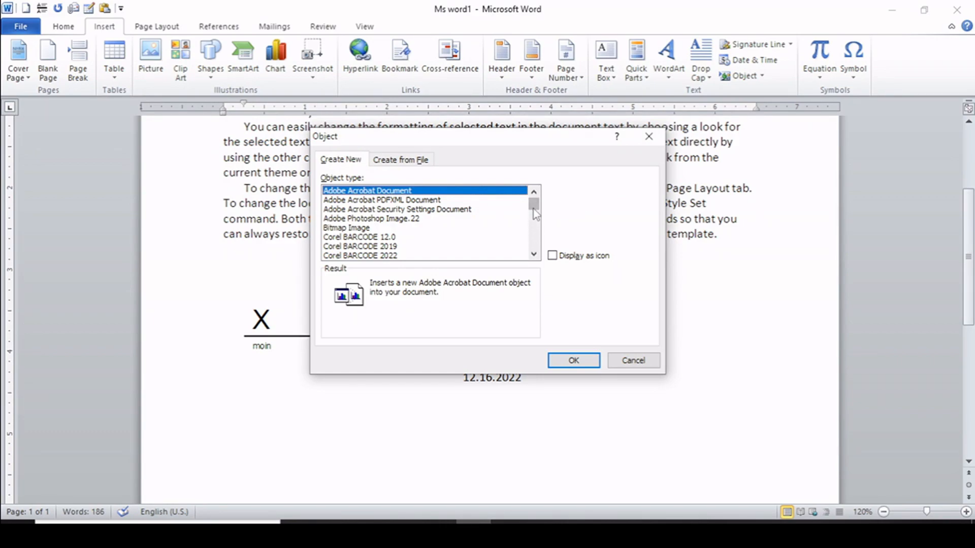
left_click_drag(535, 214, 535, 256)
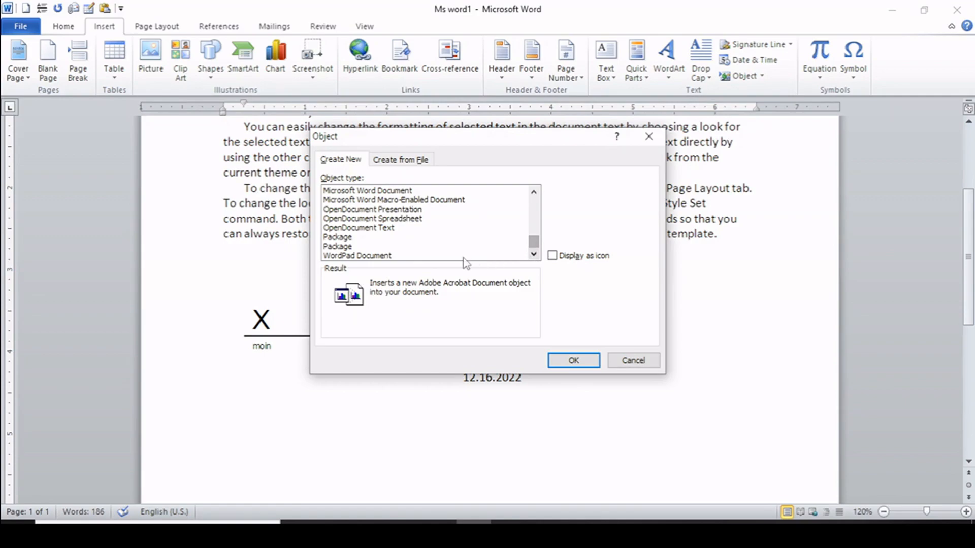
left_click(373, 257)
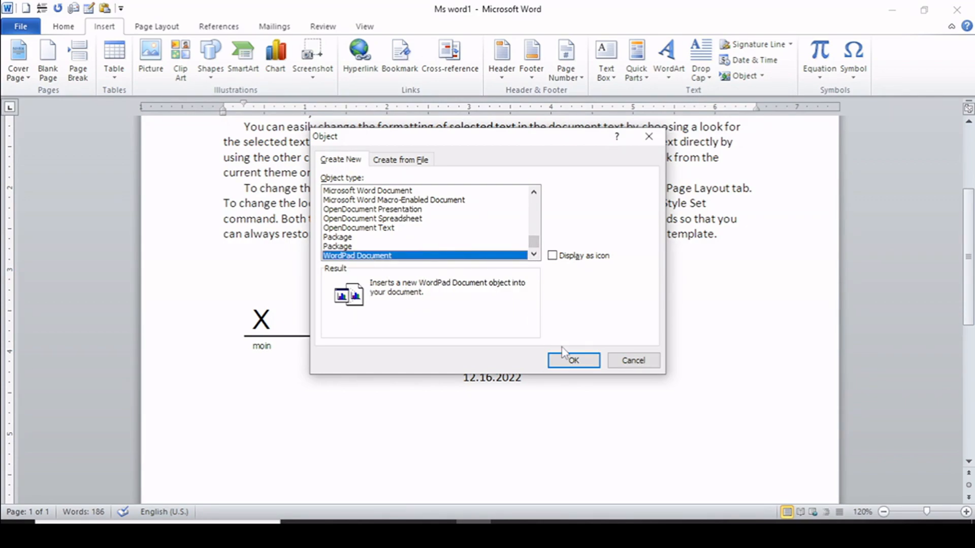
left_click(576, 361)
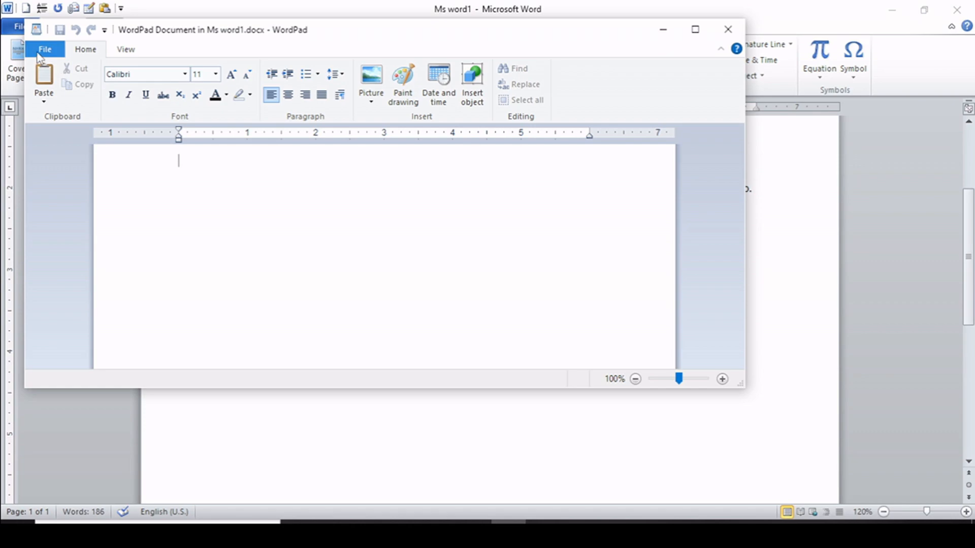
left_click(728, 29)
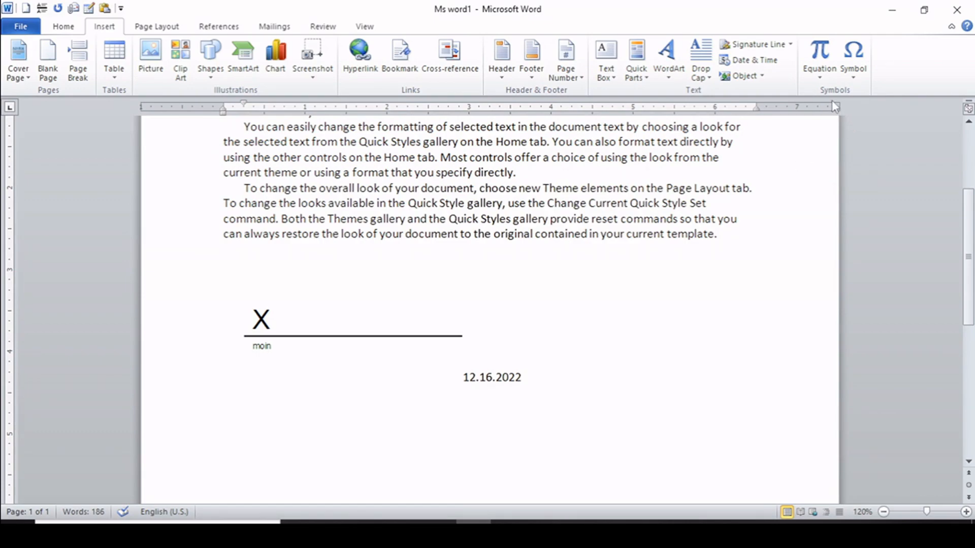
Look over the built-in equations and dismiss the gallery without inserting one
left_click(819, 76)
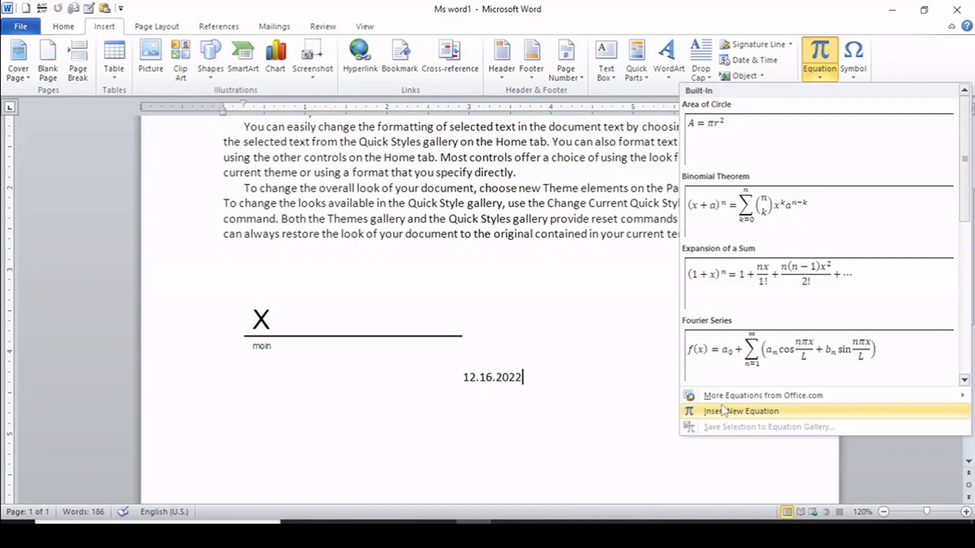
mouse_move(722, 402)
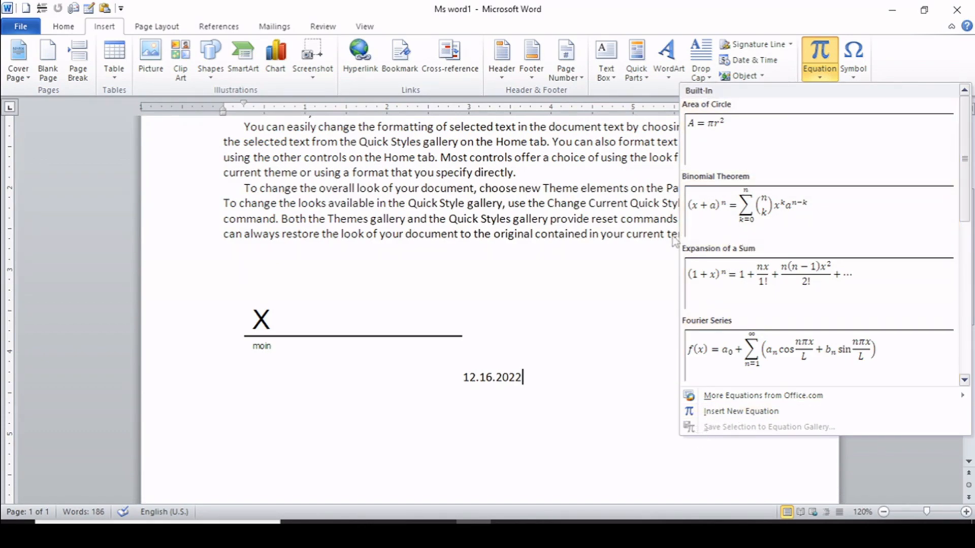
left_click(590, 265)
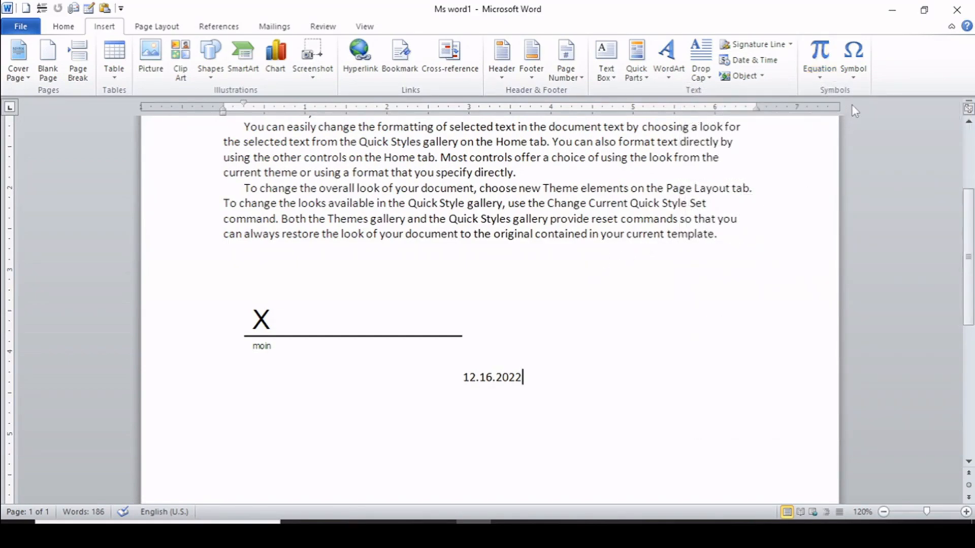
Insert the apple symbol from the recently used symbols directly after the date
left_click(852, 77)
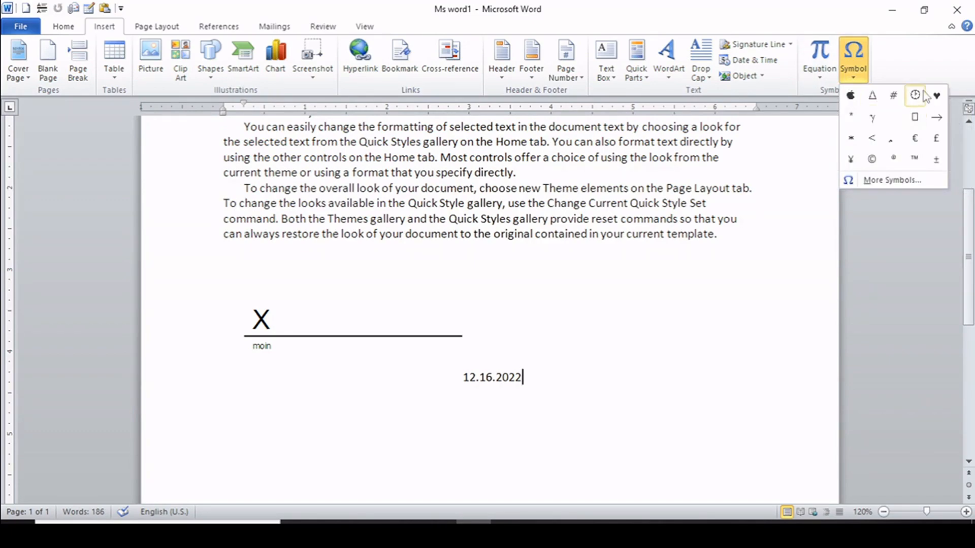
left_click(902, 181)
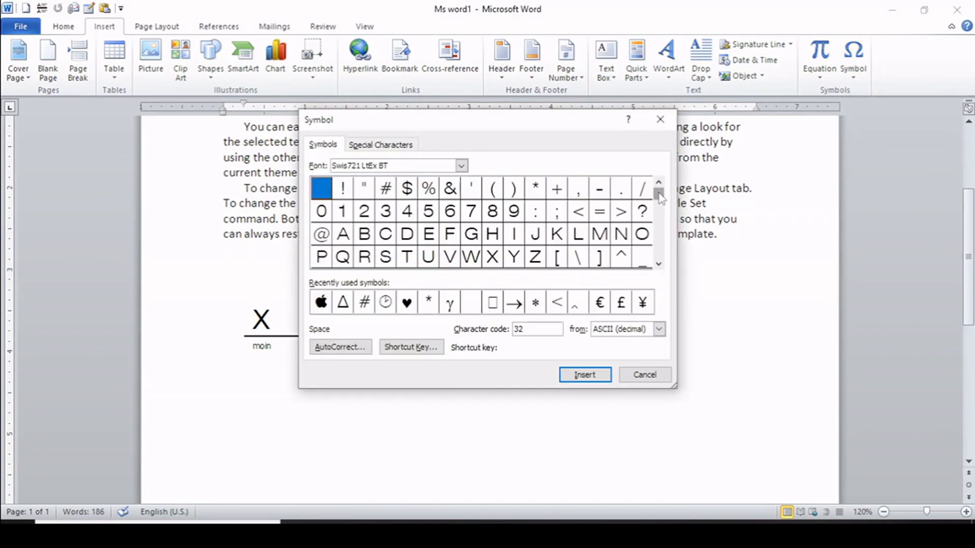
left_click_drag(660, 196, 658, 253)
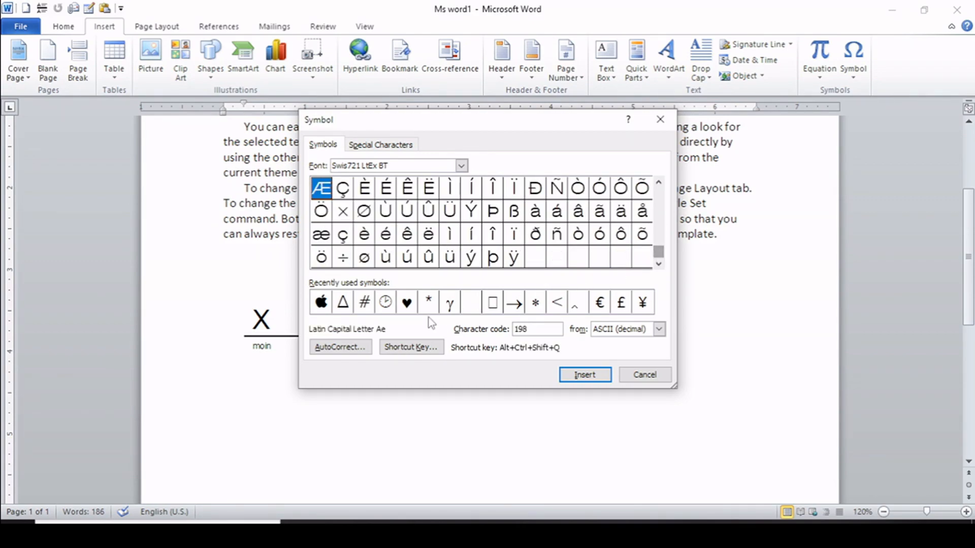
left_click(326, 304)
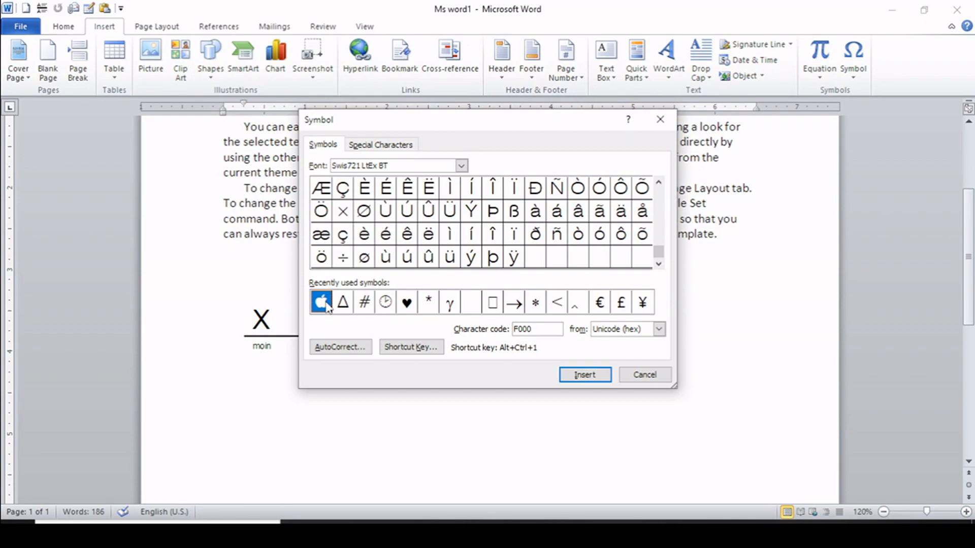
left_click(595, 375)
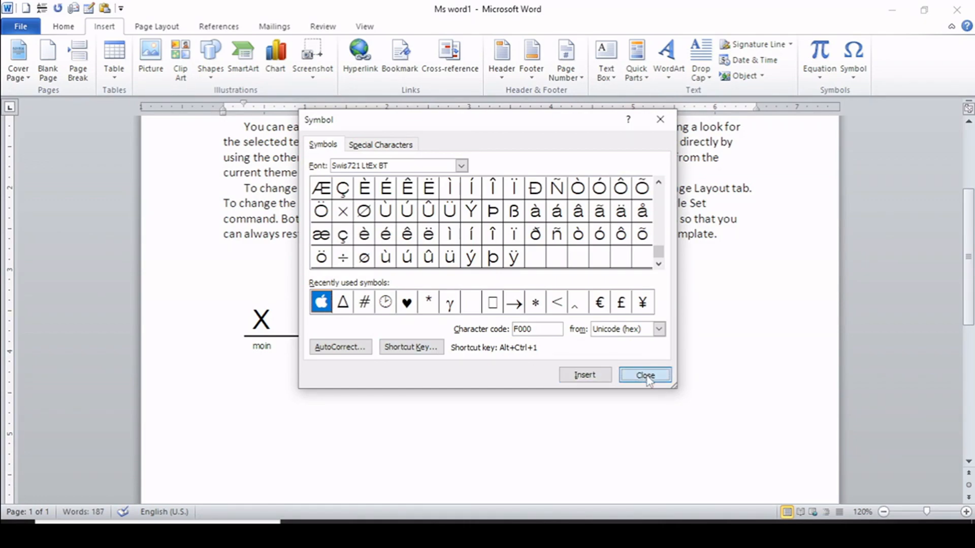
left_click(646, 376)
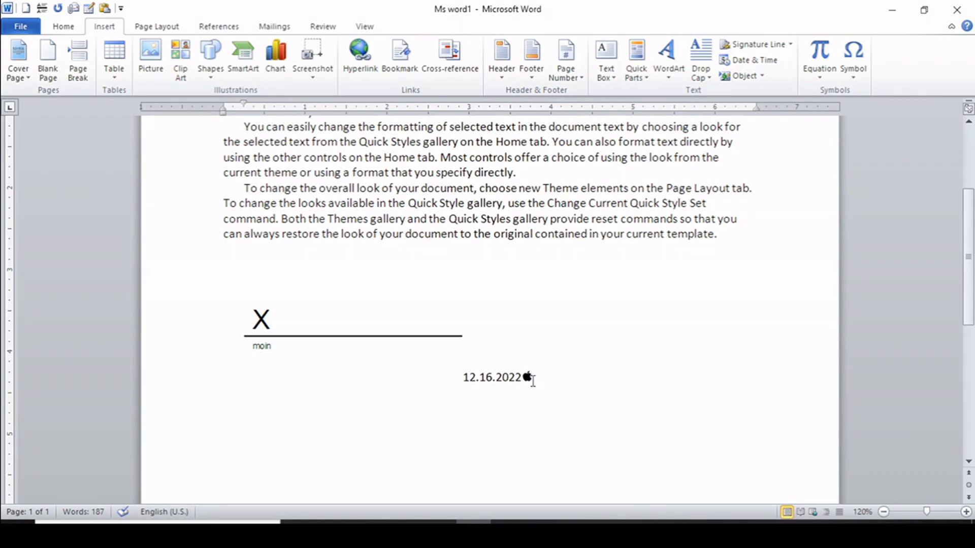